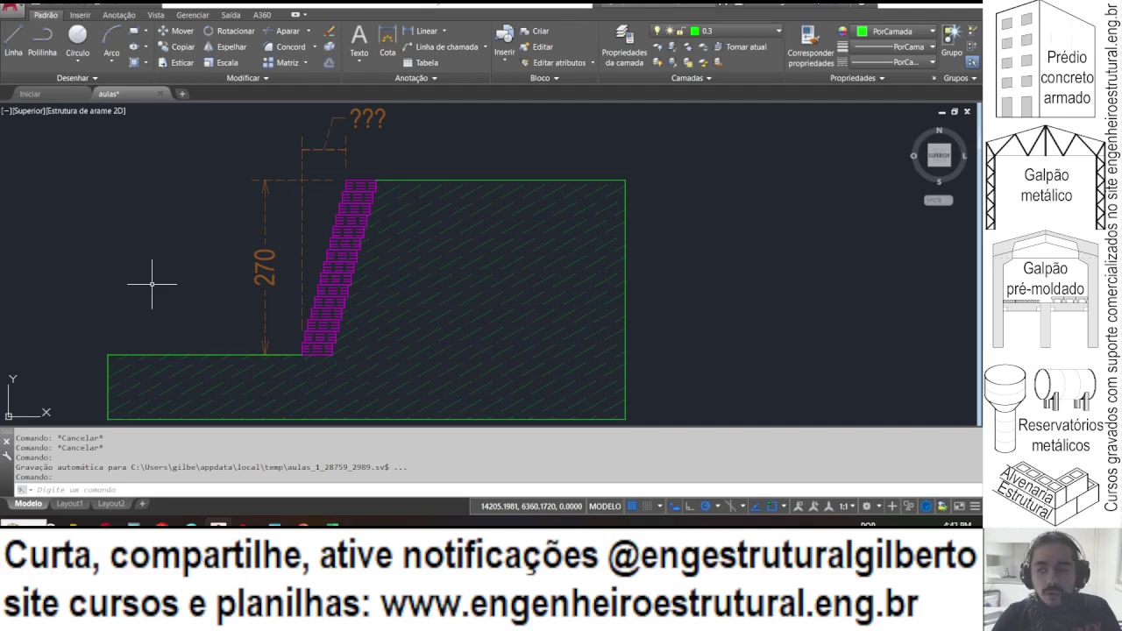
{"action": "left_click", "coordinate": [431, 131]}
{"action": "left_click", "coordinate": [231, 163]}
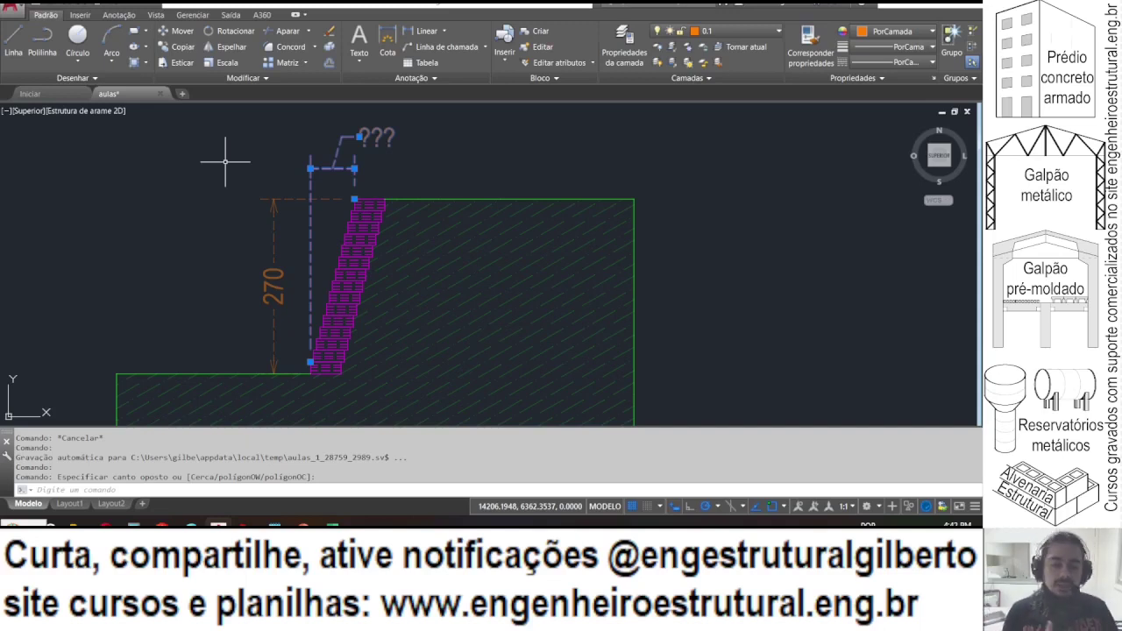
{"action": "key", "text": "Escape"}
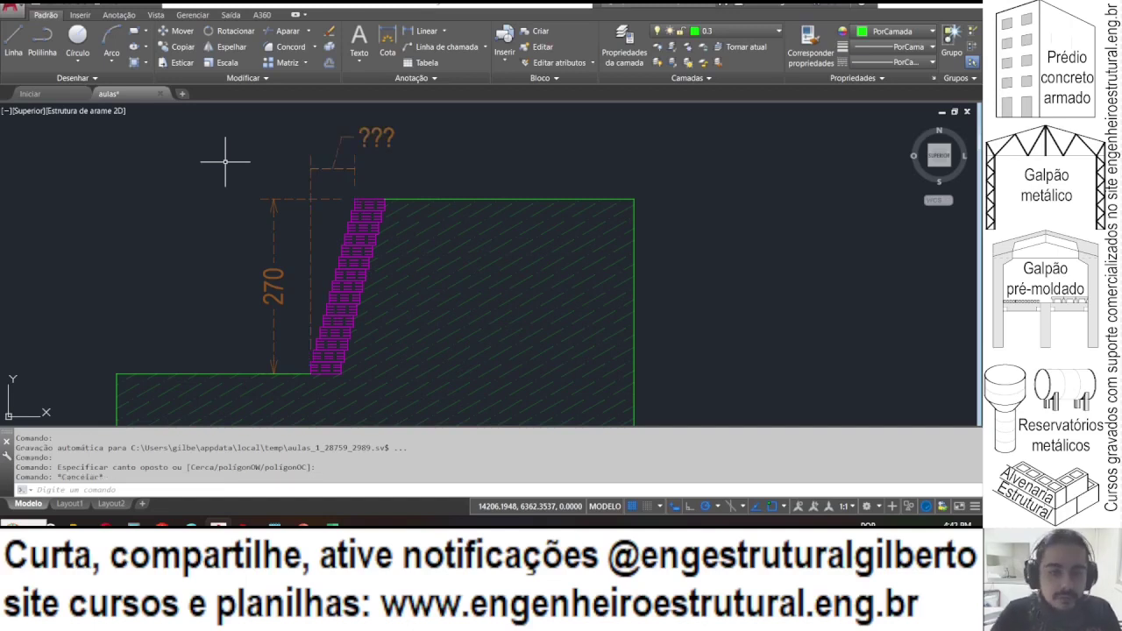
{"action": "left_click_drag", "start_coordinate": [213, 170], "coordinate": [251, 181]}
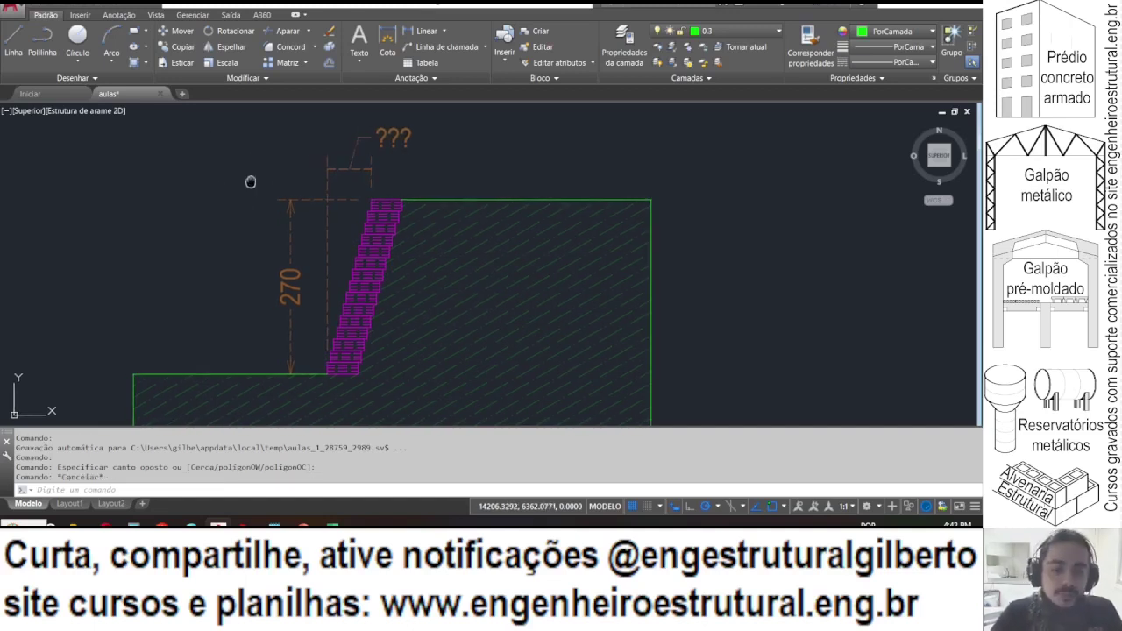
- Switch to the Arrimo inclinado sheet in Excel, label cell A3 "Altura muro:" and right-align the range A3:B18
{"action": "left_click", "coordinate": [331, 525]}
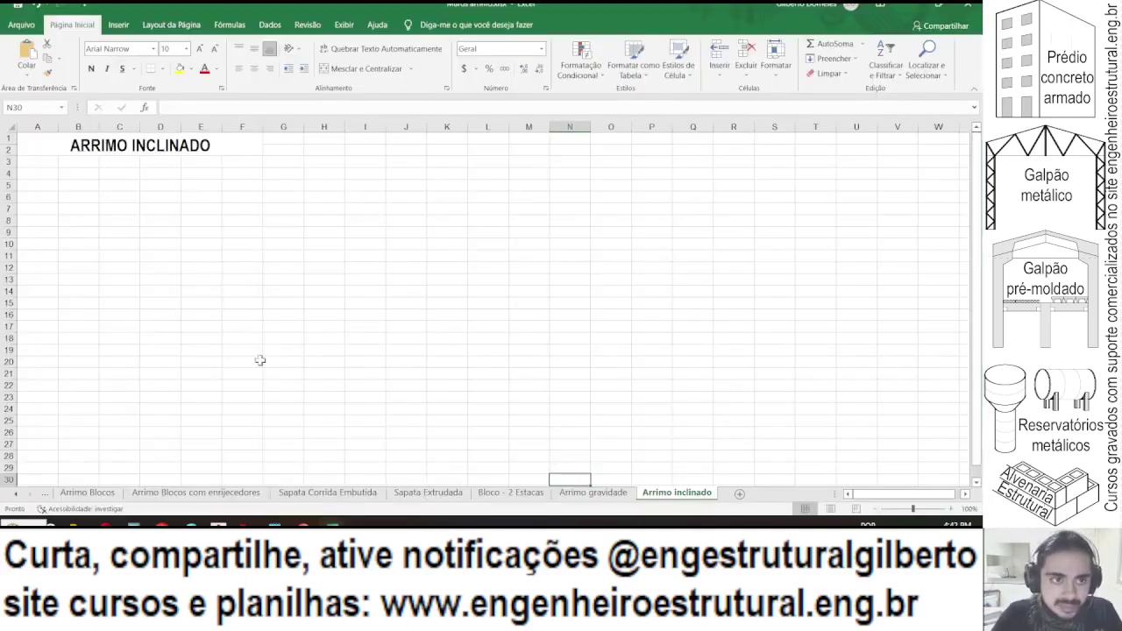
{"action": "left_click", "coordinate": [46, 172]}
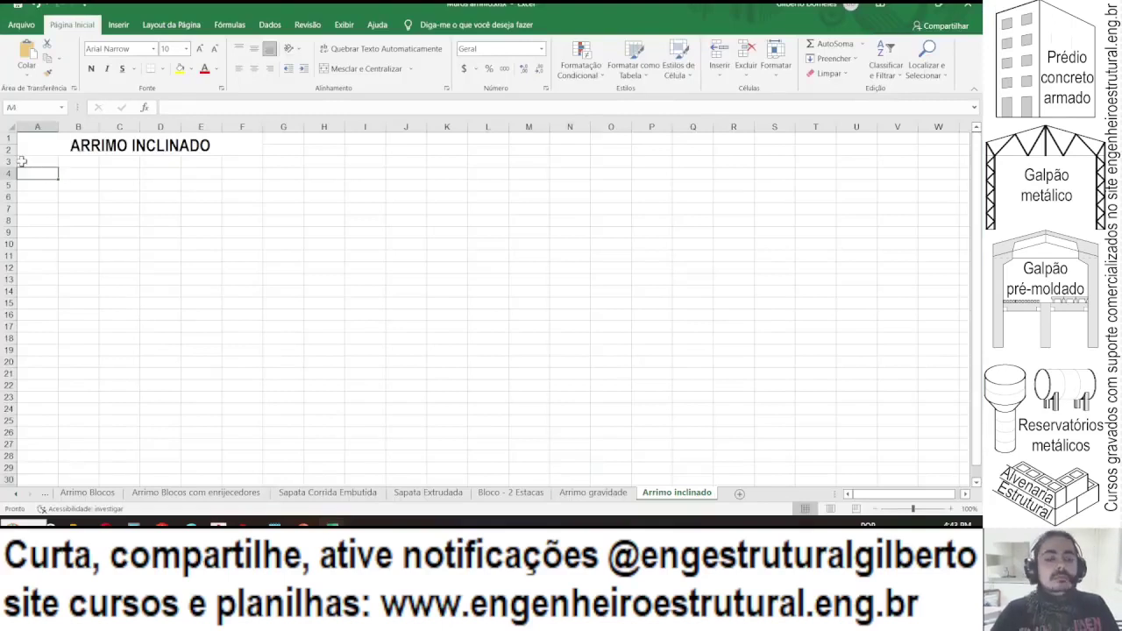
{"action": "scroll", "coordinate": [24, 162], "scroll_direction": "up", "scroll_amount": 2, "text": "ctrl"}
{"action": "scroll", "coordinate": [25, 162], "scroll_direction": "up", "scroll_amount": 1, "text": "ctrl"}
{"action": "left_click", "coordinate": [50, 179]}
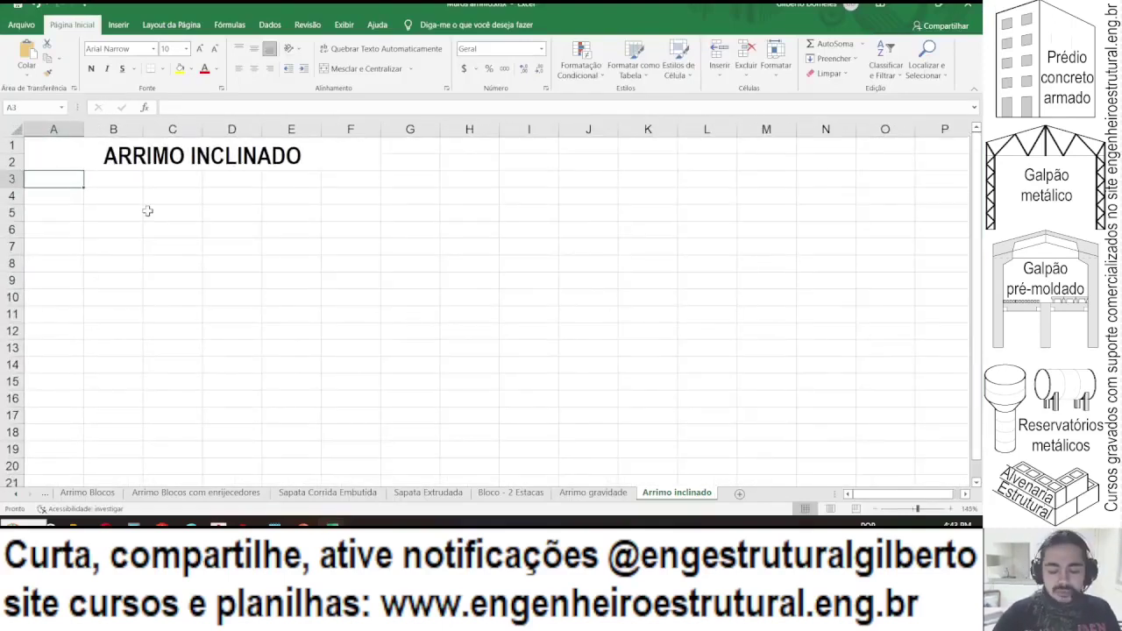
{"action": "type", "text": "Altura muro"}
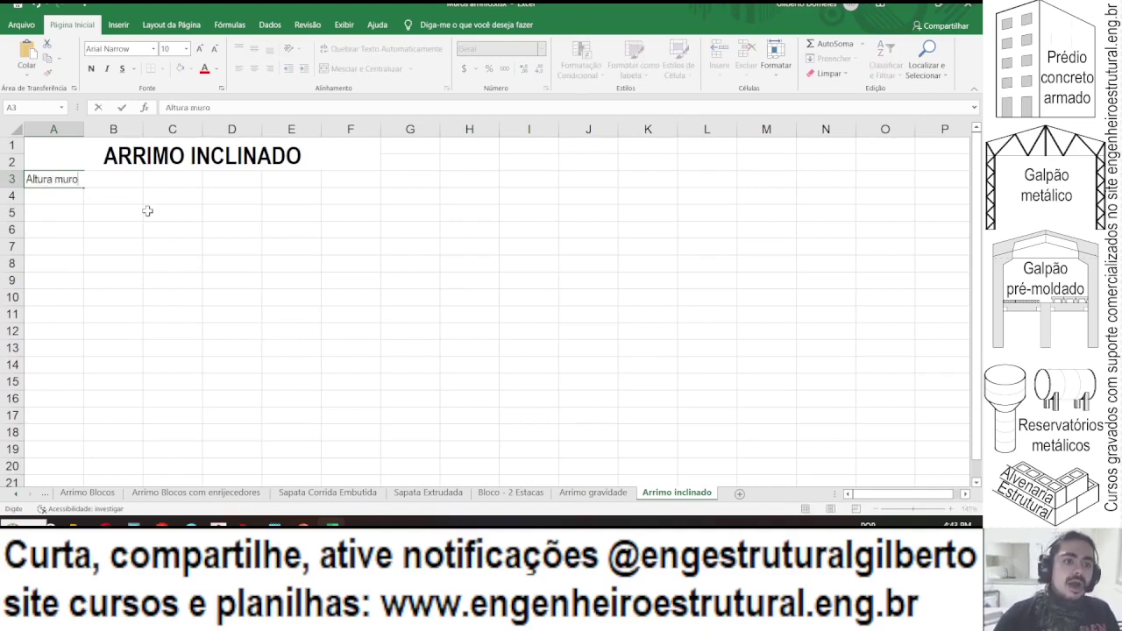
{"action": "type", "text": ":"}
{"action": "key", "text": "Return"}
{"action": "left_click_drag", "start_coordinate": [55, 180], "coordinate": [114, 428]}
{"action": "left_click", "coordinate": [270, 68]}
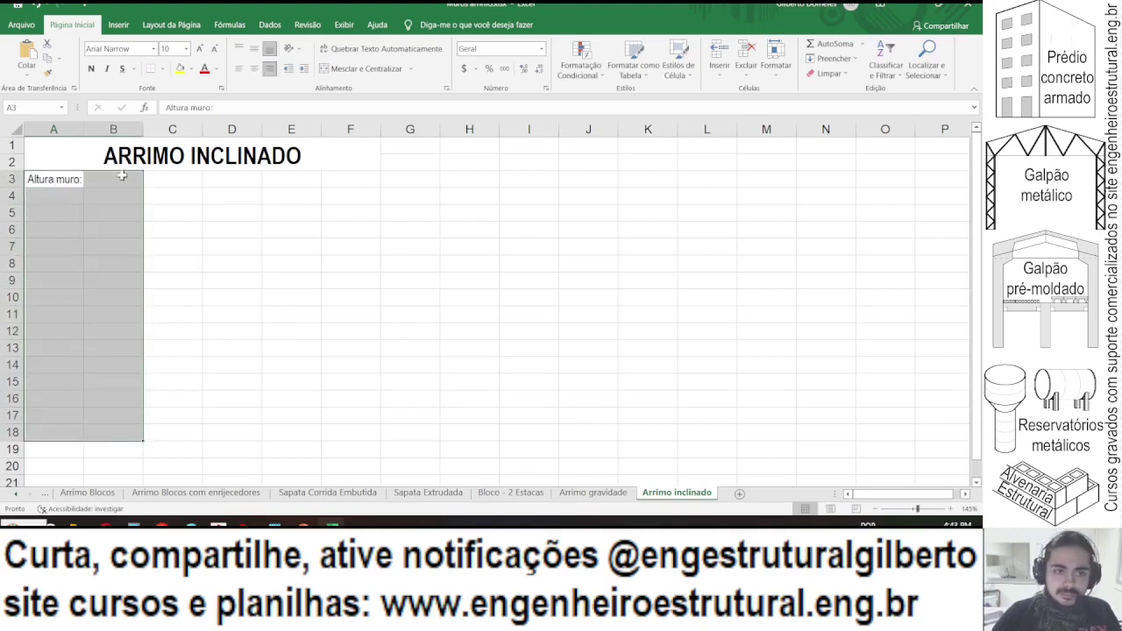
- Enter a wall height of 2.70 m beside its label, shown with two decimals, and fit column B to its contents
{"action": "left_click", "coordinate": [121, 176]}
{"action": "type", "text": "2.70"}
{"action": "key", "text": "ctrl+Return"}
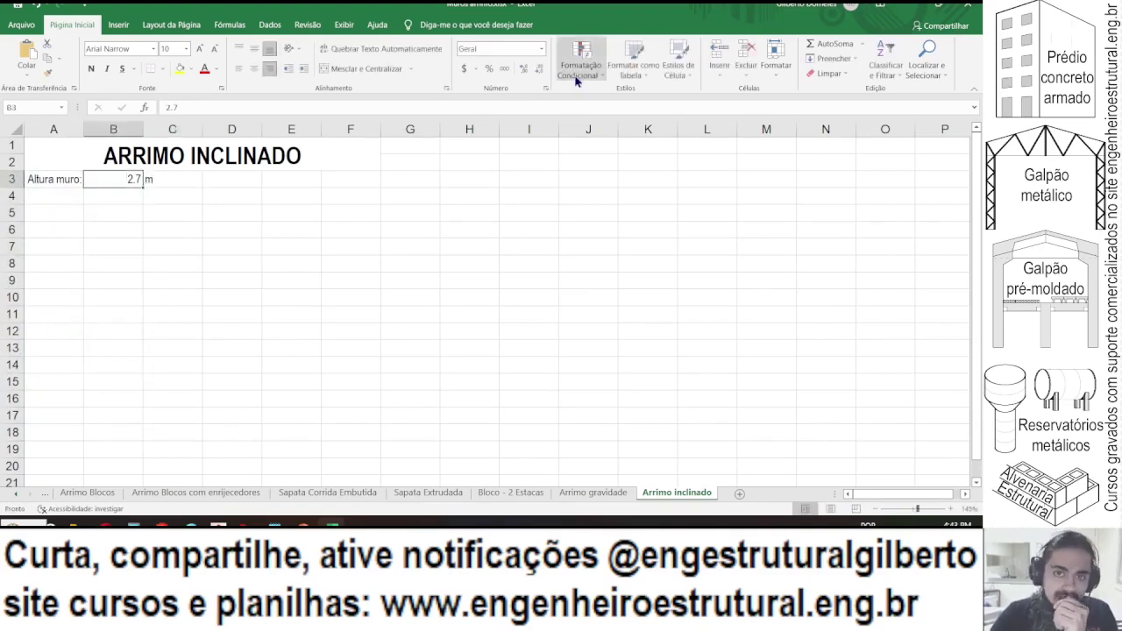
{"action": "left_click", "coordinate": [524, 69]}
{"action": "left_click", "coordinate": [137, 125]}
{"action": "double_click", "coordinate": [142, 125]}
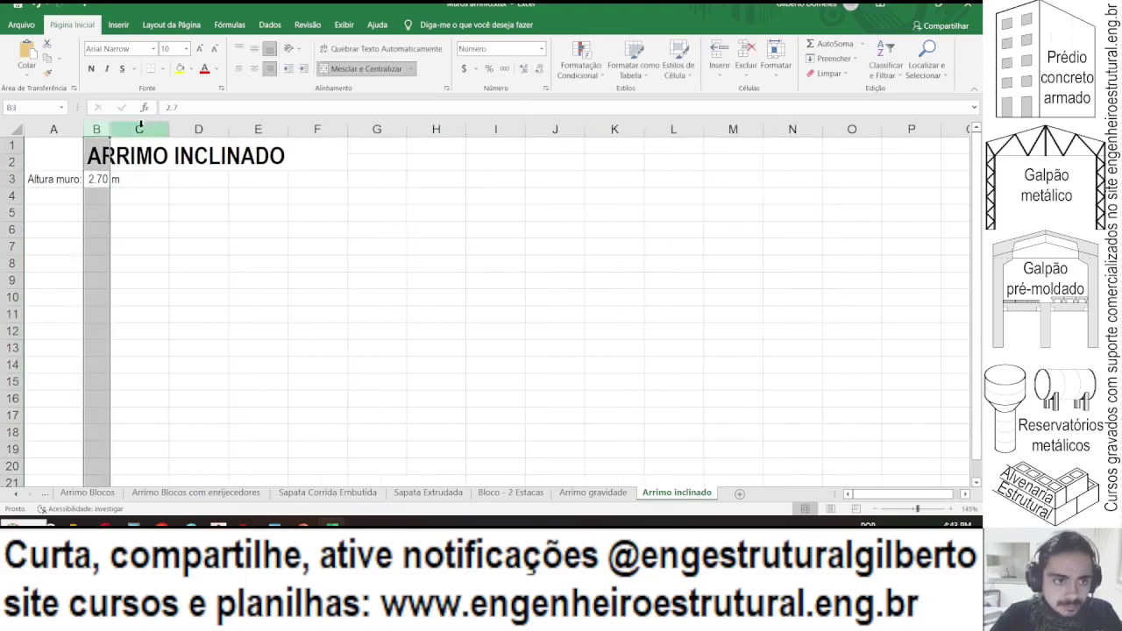
- Label cell A4 "Inclinação muro:" and widen column A so the whole label fits
{"action": "left_click", "coordinate": [55, 198]}
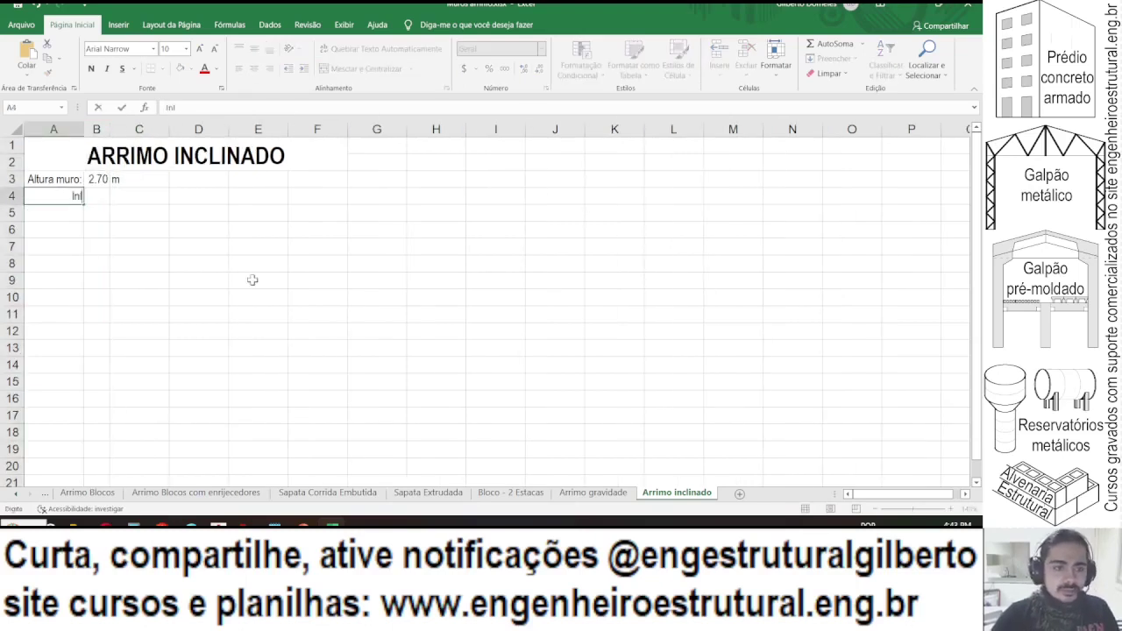
{"action": "type", "text": "nclinação muro:"}
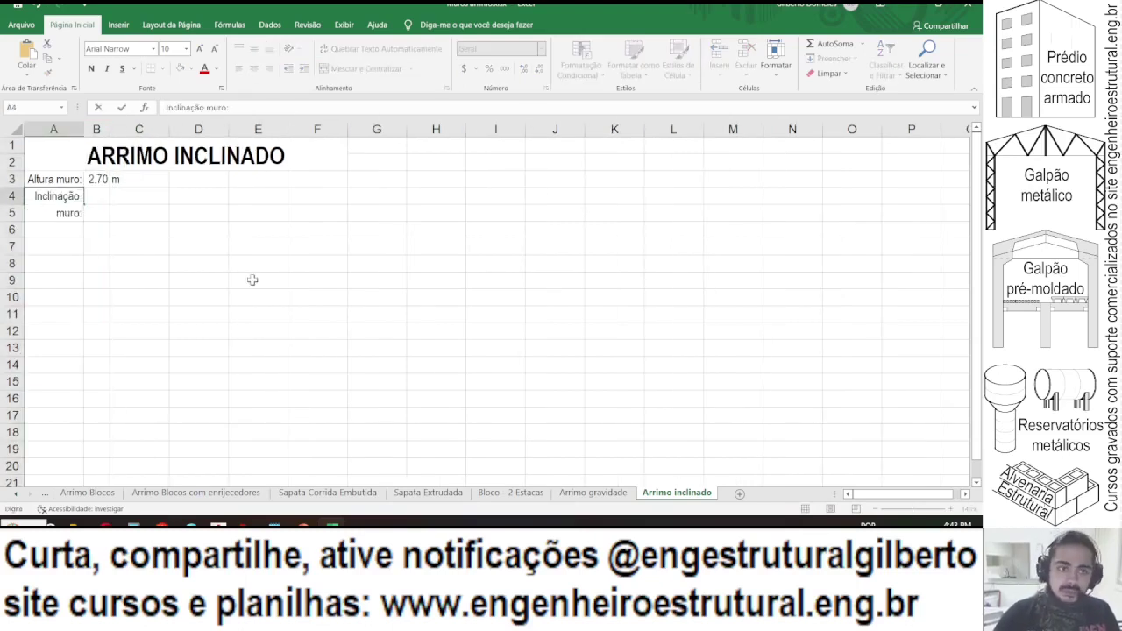
{"action": "key", "text": "Return"}
{"action": "left_click", "coordinate": [96, 129]}
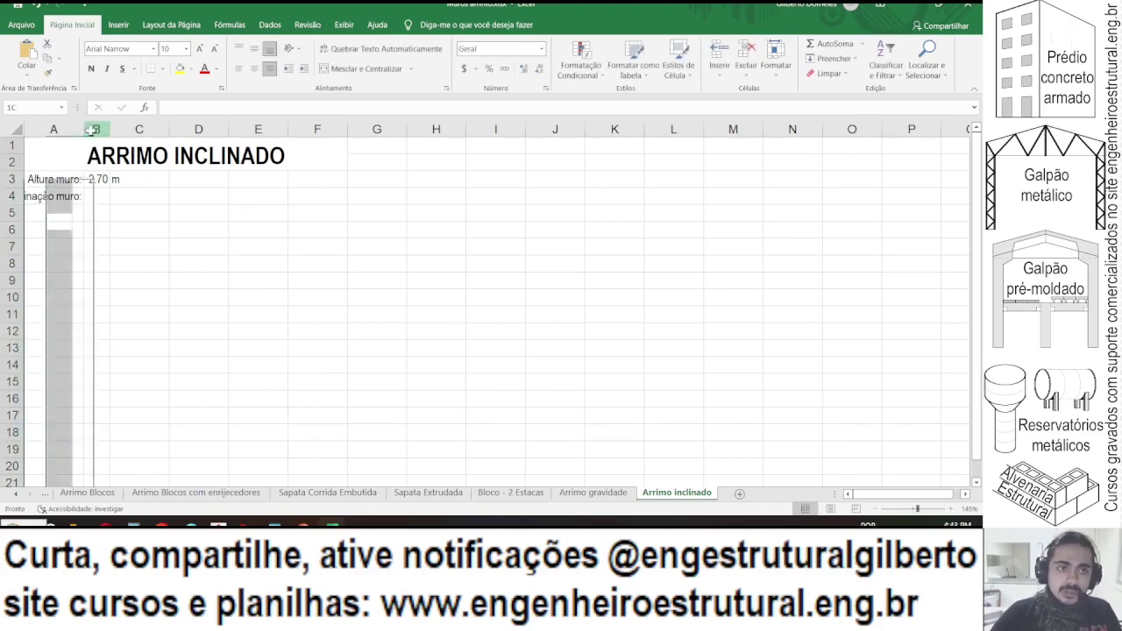
{"action": "left_click_drag", "start_coordinate": [85, 129], "coordinate": [107, 129]}
- Enter 0.75 as the wall inclination in cell B4, with the unit m beside it
{"action": "left_click", "coordinate": [127, 197]}
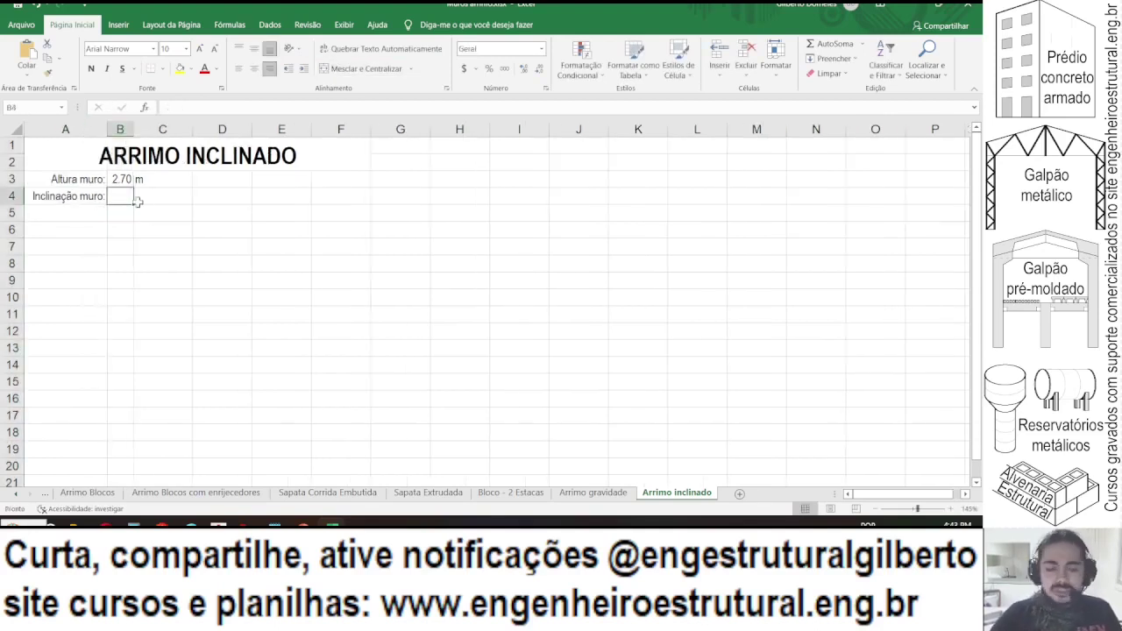
{"action": "type", "text": "0.75"}
{"action": "key", "text": "Return"}
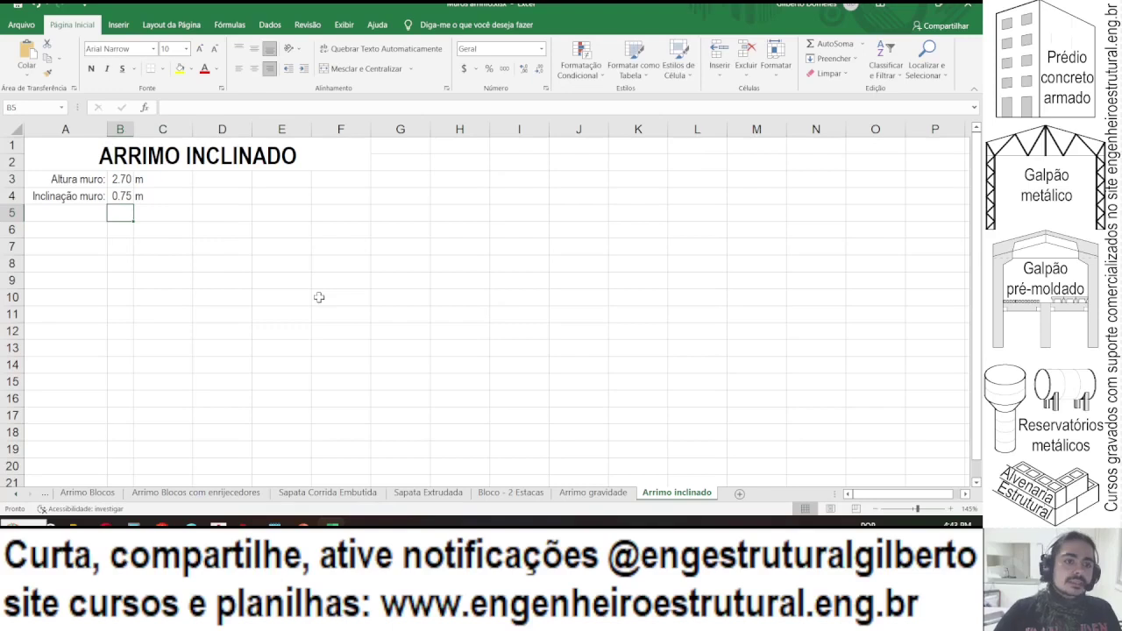
- Label cell A5 "Largura muro:" for the wall width
{"action": "left_click", "coordinate": [56, 205]}
{"action": "type", "text": "L"}
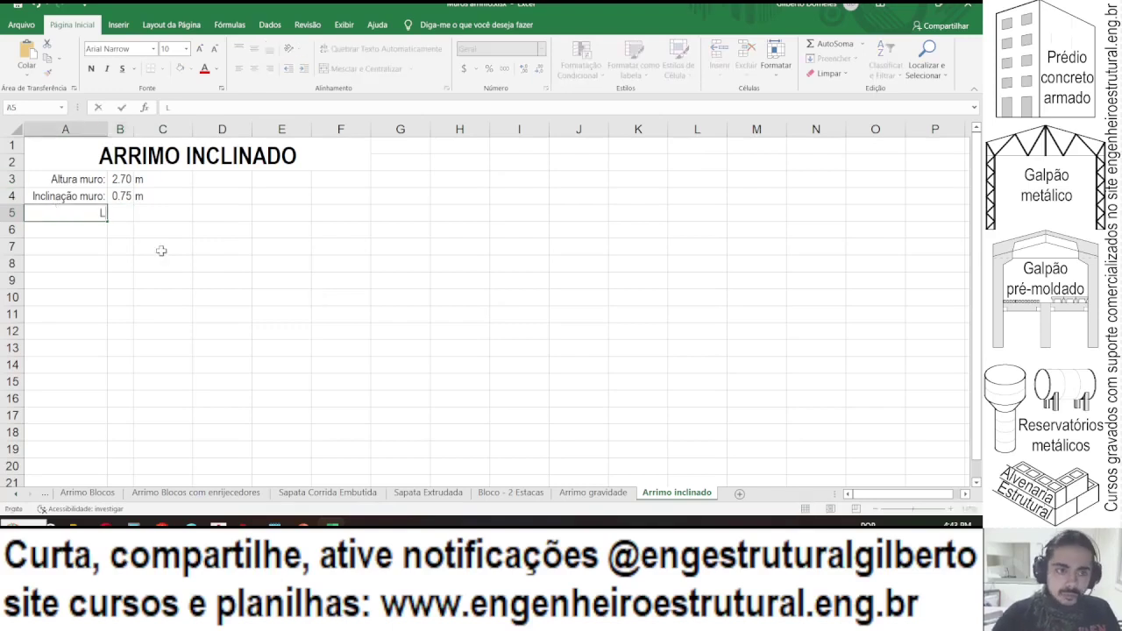
{"action": "type", "text": "argura muro:"}
{"action": "key", "text": "Tab"}
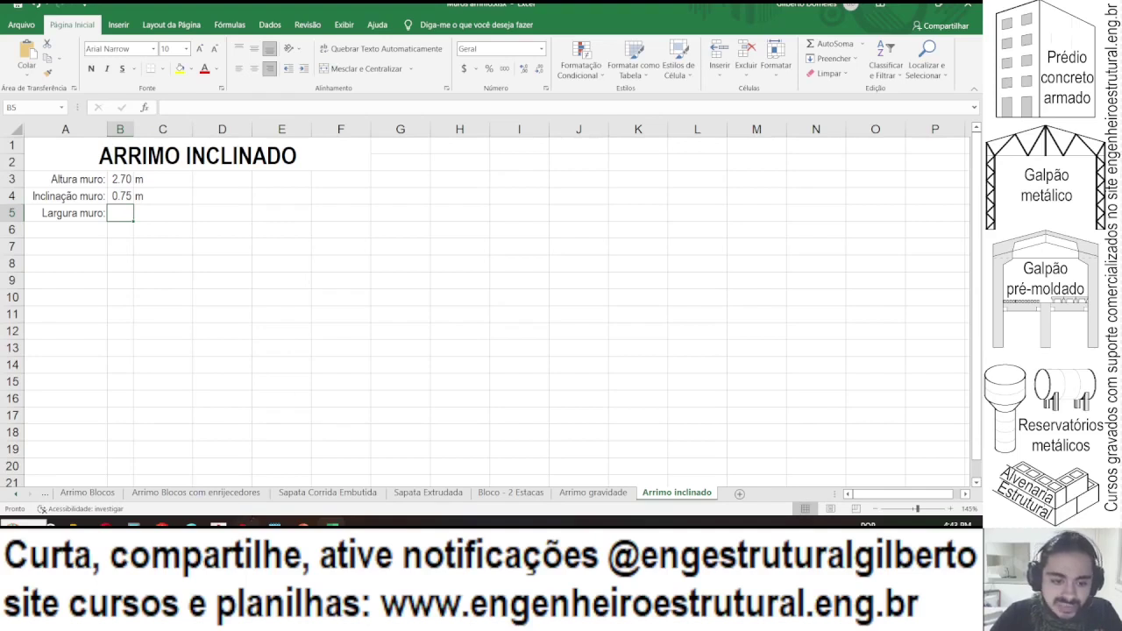
- Switch to the AutoCAD drawing and measure the width of the wall's top block with a trial dimension
{"action": "left_click", "coordinate": [213, 526]}
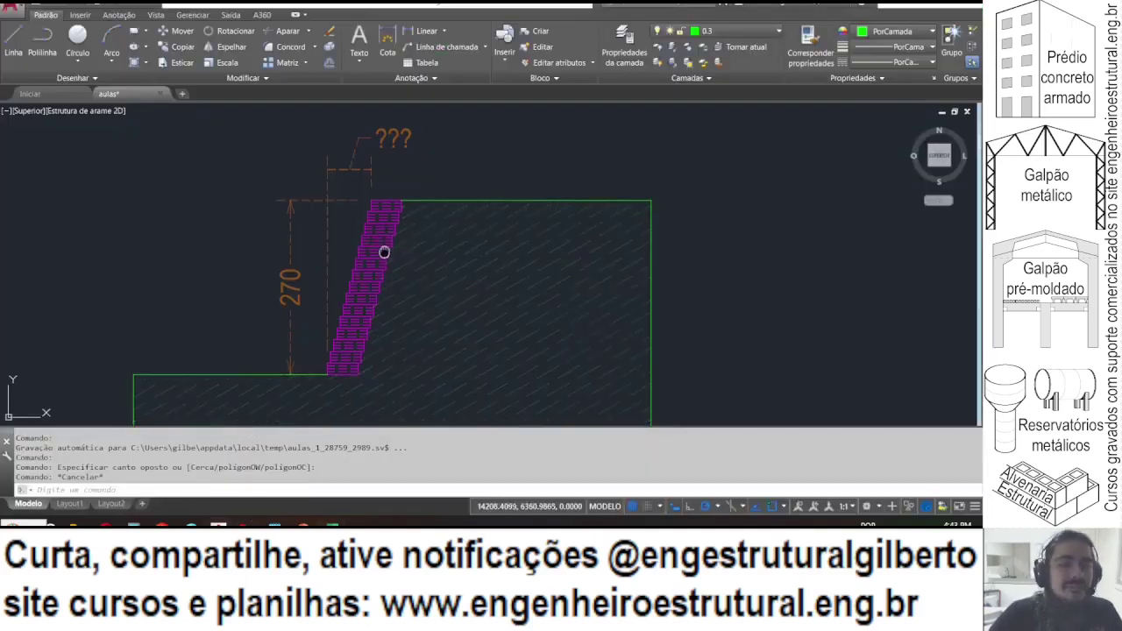
{"action": "scroll", "coordinate": [367, 187], "scroll_direction": "up", "scroll_amount": 5}
{"action": "left_click", "coordinate": [387, 40]}
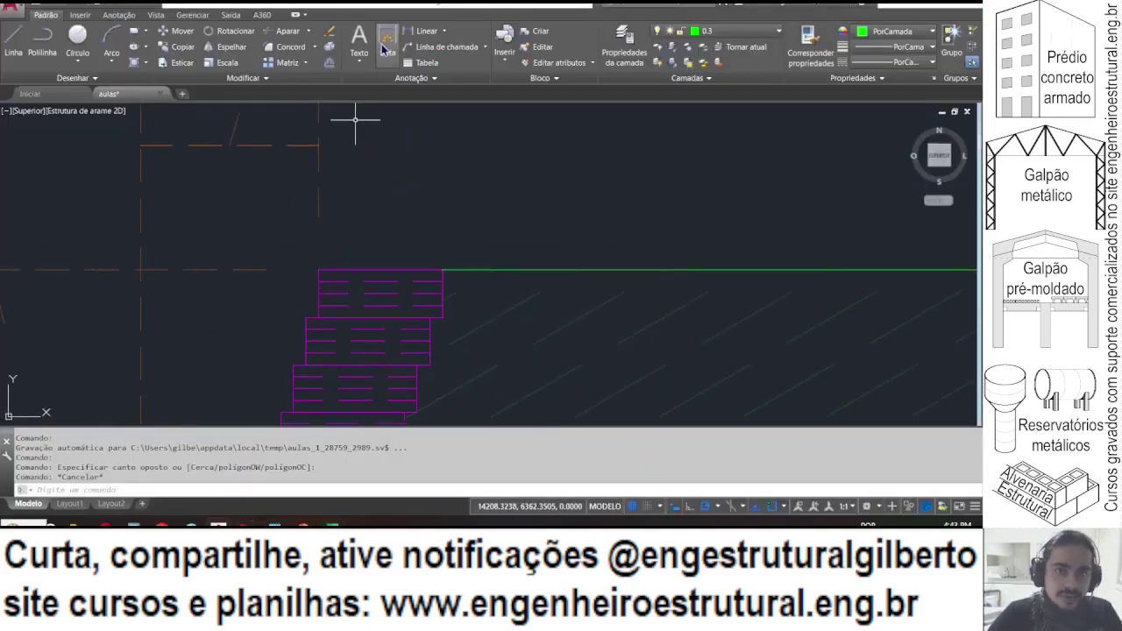
{"action": "left_click", "coordinate": [409, 269]}
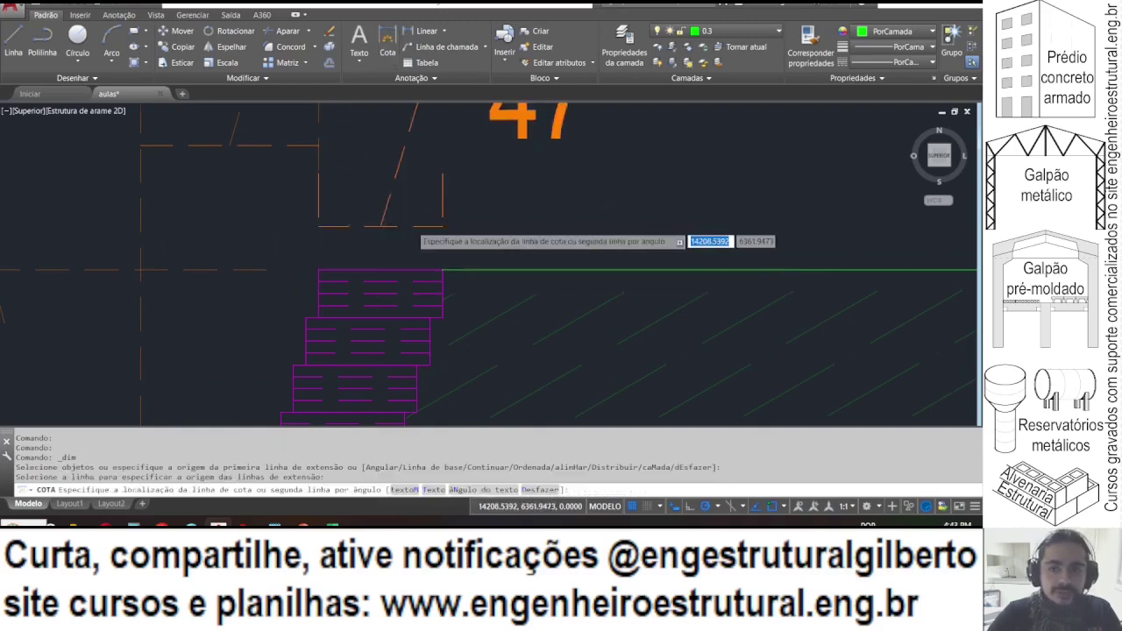
{"action": "scroll", "coordinate": [412, 224], "scroll_direction": "down", "scroll_amount": 3}
{"action": "left_click_drag", "start_coordinate": [408, 224], "coordinate": [153, 303]}
- Draw a vertical rectangle 0.47 wide and 5 high beside the hatched soil section
{"action": "left_click", "coordinate": [77, 37]}
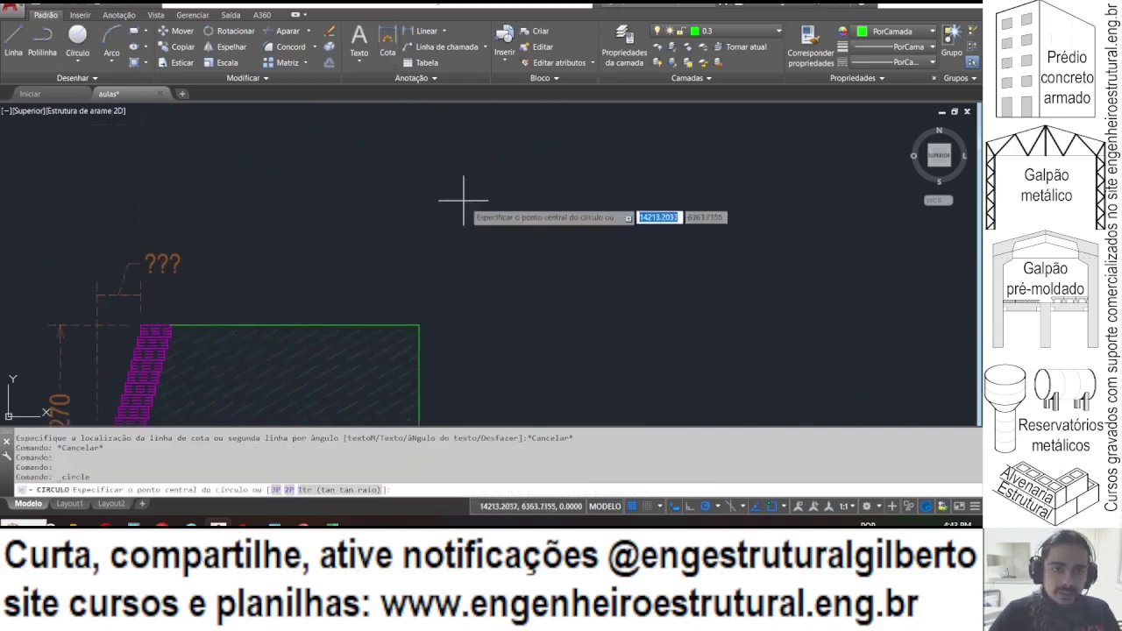
{"action": "left_click", "coordinate": [111, 36]}
{"action": "left_click", "coordinate": [133, 30]}
{"action": "left_click", "coordinate": [429, 363]}
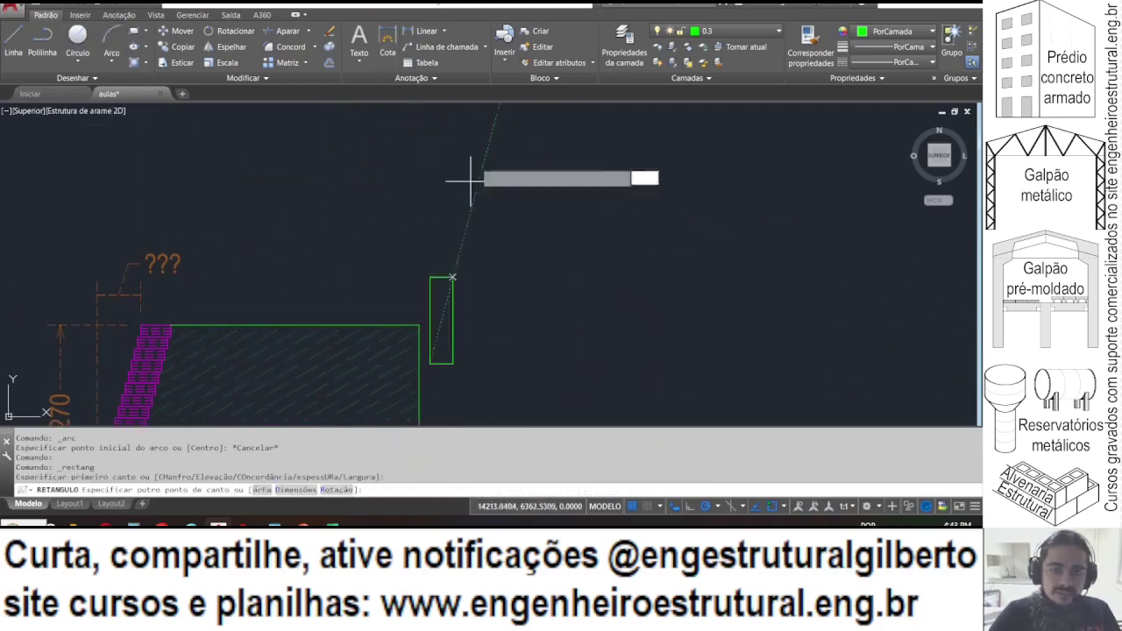
{"action": "type", "text": "0.4"}
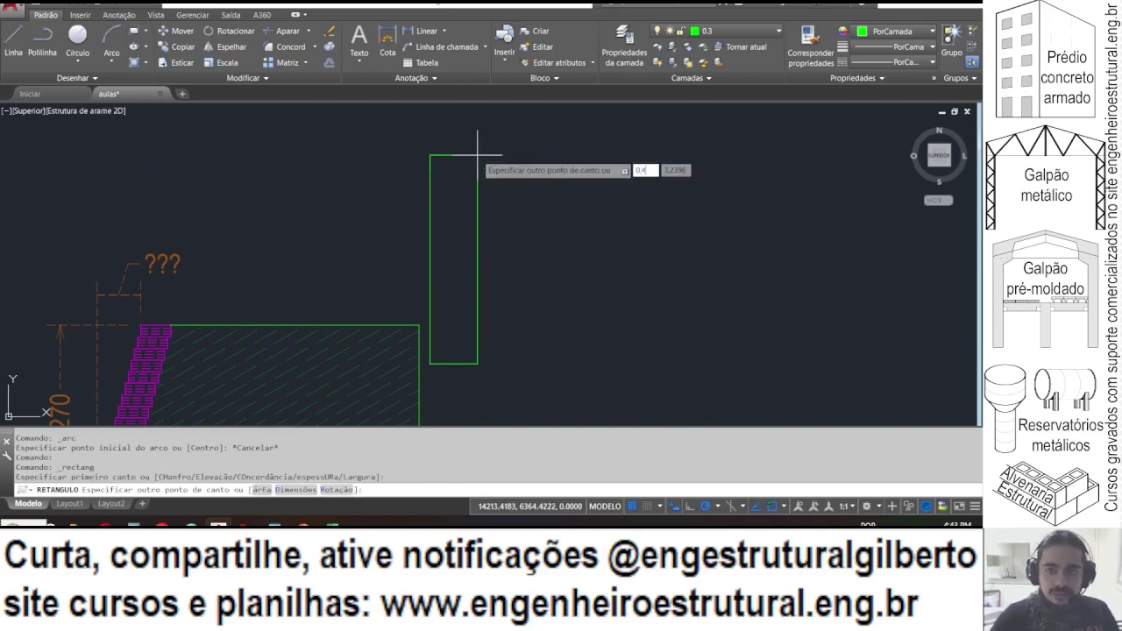
{"action": "type", "text": "7"}
{"action": "key", "text": "Tab"}
{"action": "type", "text": "5"}
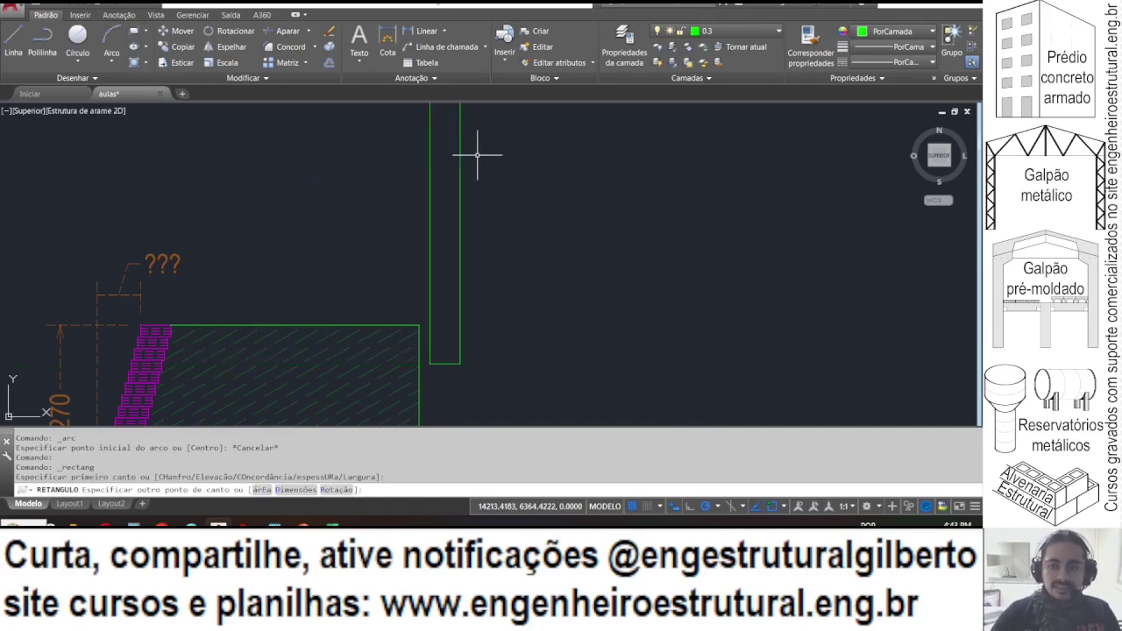
{"action": "key", "text": "Return"}
- Make layer 0.6 current and draw a circle inside the rectangle's lower end, centred 0.235 above the base and tangent to it
{"action": "left_click", "coordinate": [724, 31]}
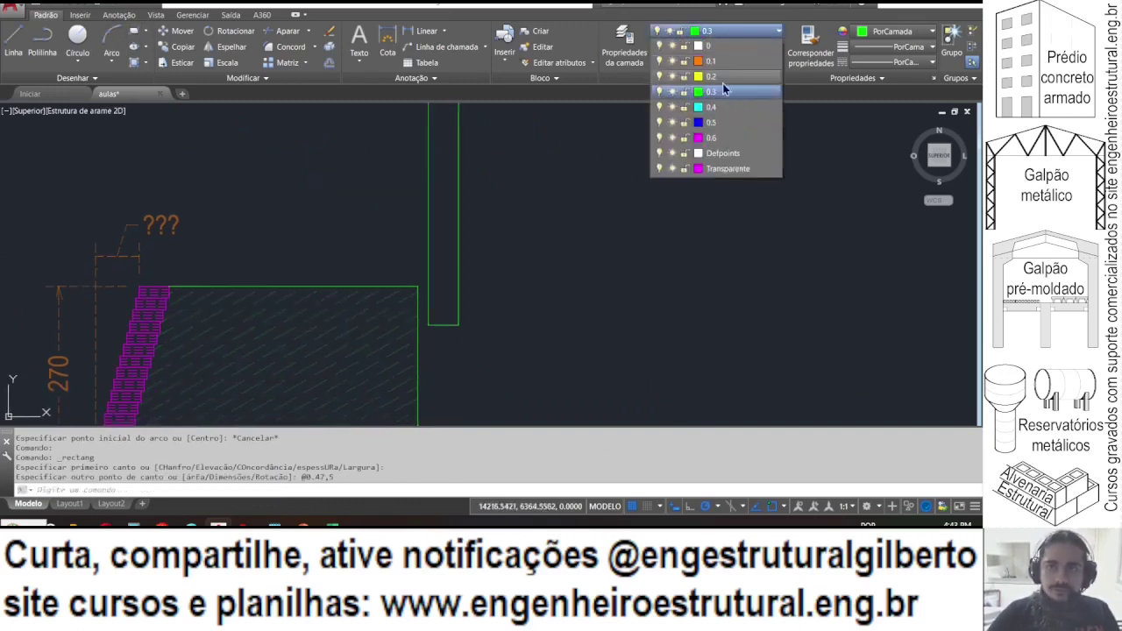
{"action": "left_click", "coordinate": [724, 140]}
{"action": "left_click", "coordinate": [77, 35]}
{"action": "scroll", "coordinate": [398, 241], "scroll_direction": "up", "scroll_amount": 1}
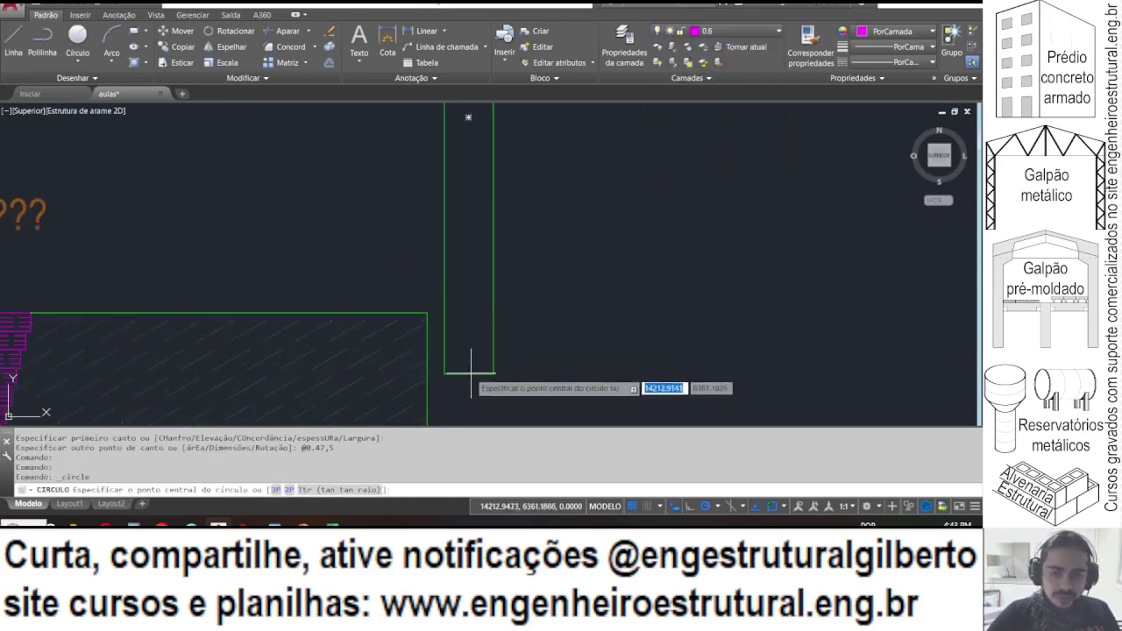
{"action": "type", "text": "0.235"}
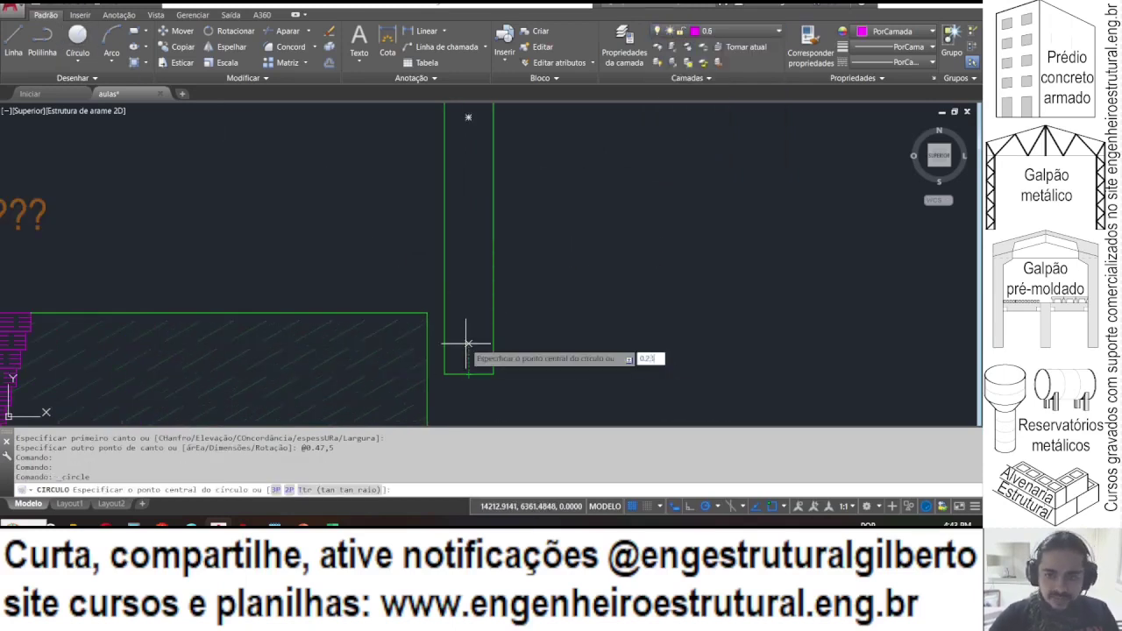
{"action": "key", "text": "Return"}
{"action": "left_click", "coordinate": [469, 374]}
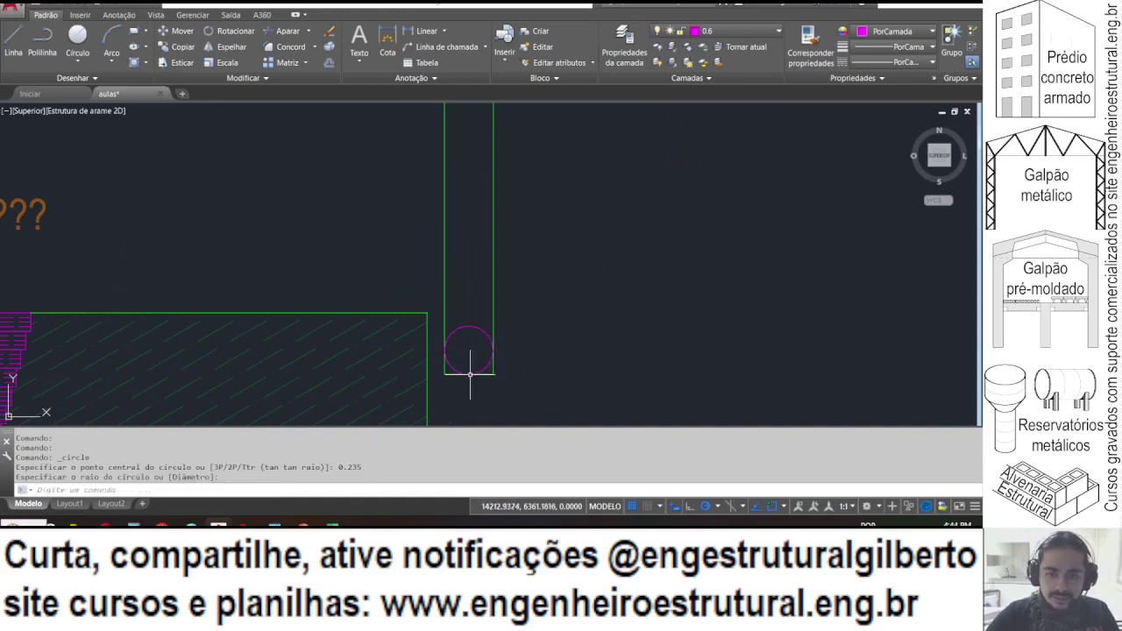
- Copy the circle twice upward inside the rectangle so that the three circles are stacked touching each other
{"action": "left_click_drag", "start_coordinate": [471, 363], "coordinate": [470, 304]}
{"action": "left_click", "coordinate": [183, 47]}
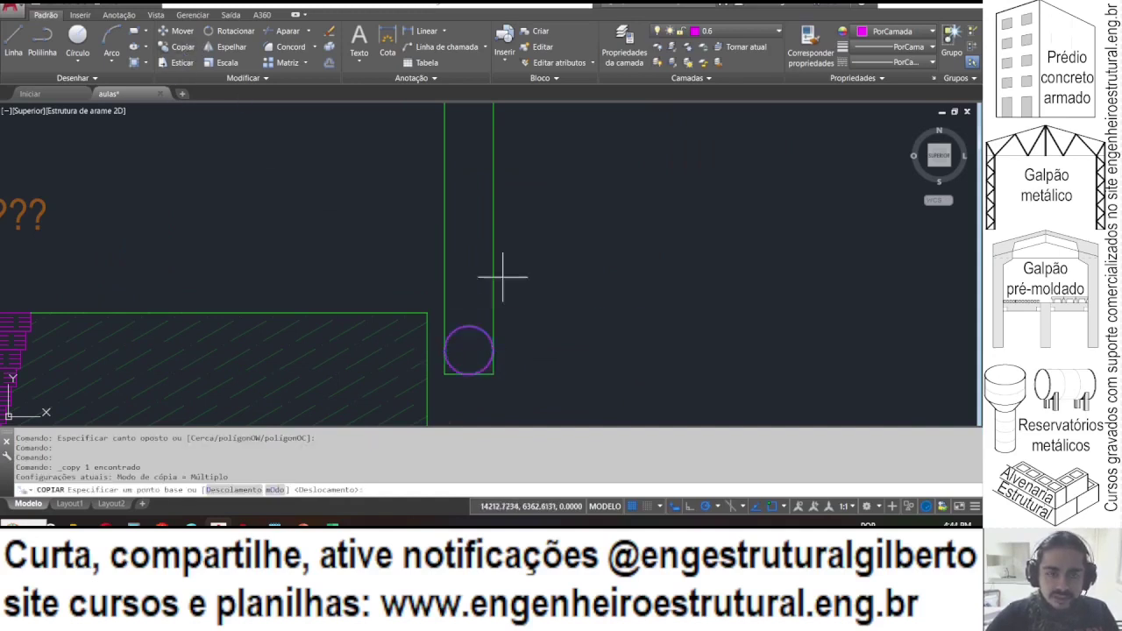
{"action": "left_click", "coordinate": [468, 351]}
{"action": "left_click", "coordinate": [468, 302]}
{"action": "left_click", "coordinate": [470, 268]}
{"action": "key", "text": "Escape"}
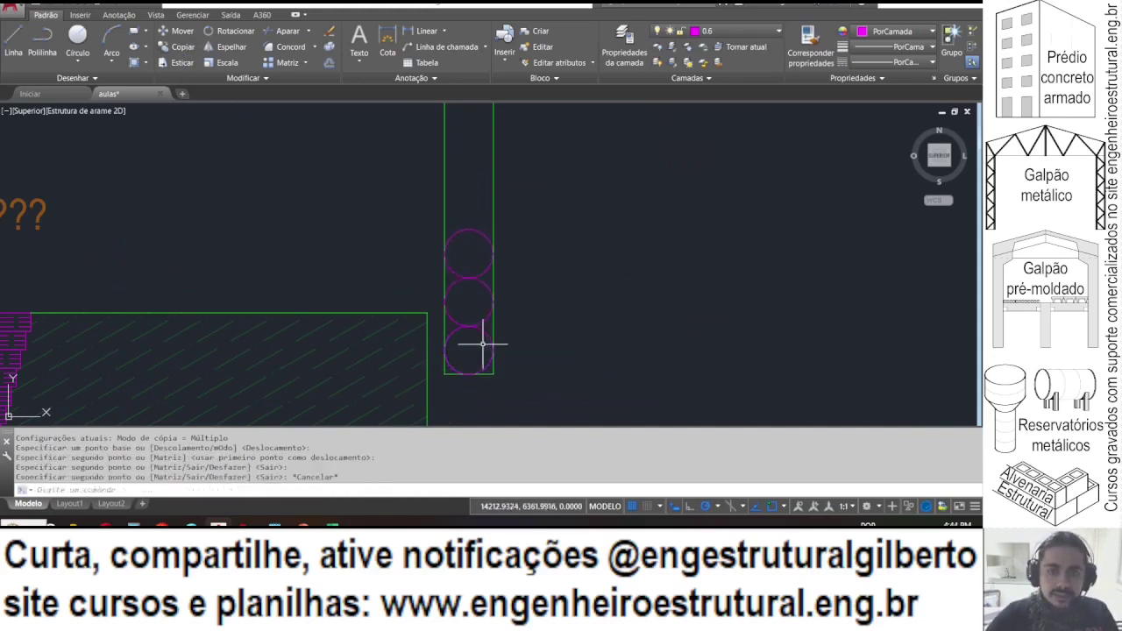
- Fill the gaps between the rectangle and the lowest circle, up to the second circle, with a SOLID hatch
{"action": "scroll", "coordinate": [486, 351], "scroll_direction": "up", "scroll_amount": 2}
{"action": "type", "text": "h"}
{"action": "key", "text": "Return"}
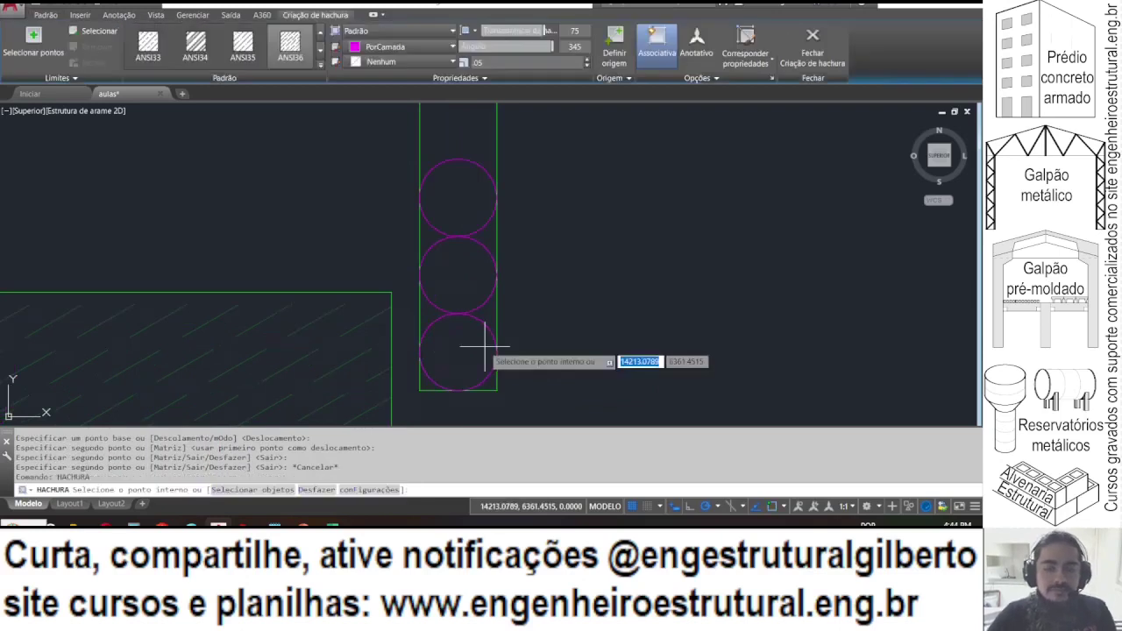
{"action": "left_click", "coordinate": [494, 314]}
{"action": "left_click", "coordinate": [320, 31]}
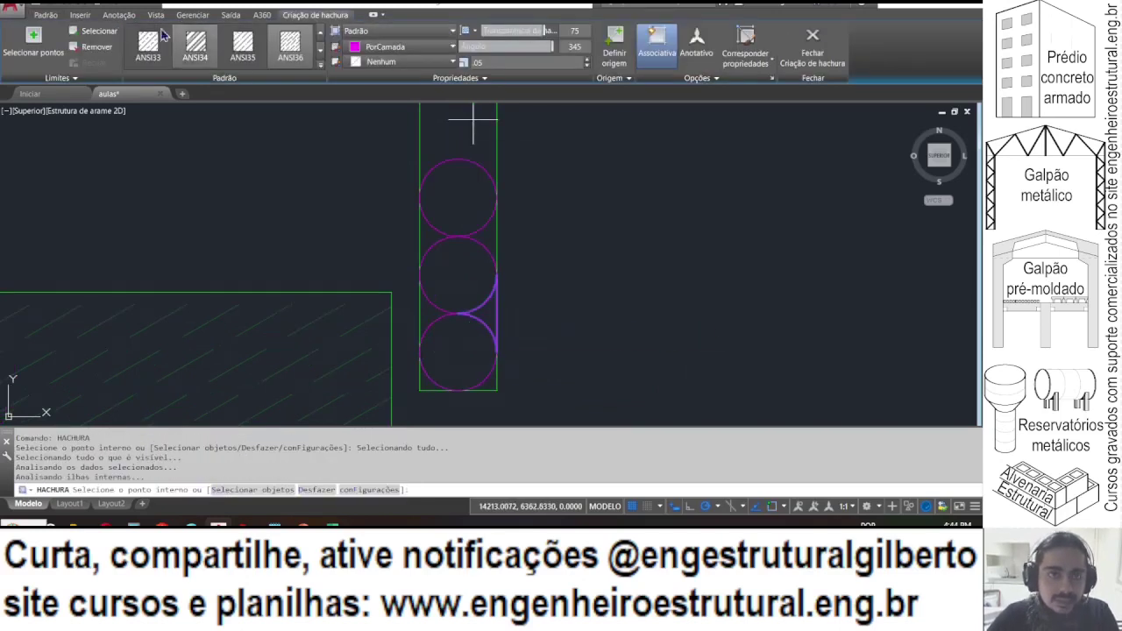
{"action": "left_click", "coordinate": [148, 44]}
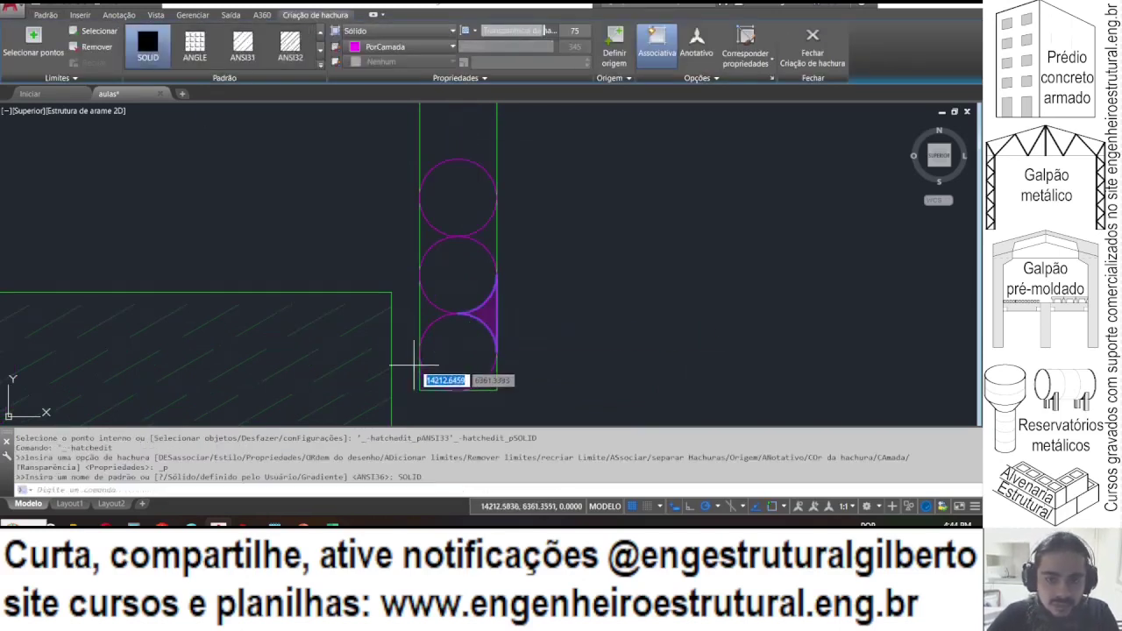
{"action": "scroll", "coordinate": [446, 381], "scroll_direction": "up", "scroll_amount": 1}
{"action": "left_click", "coordinate": [426, 316]}
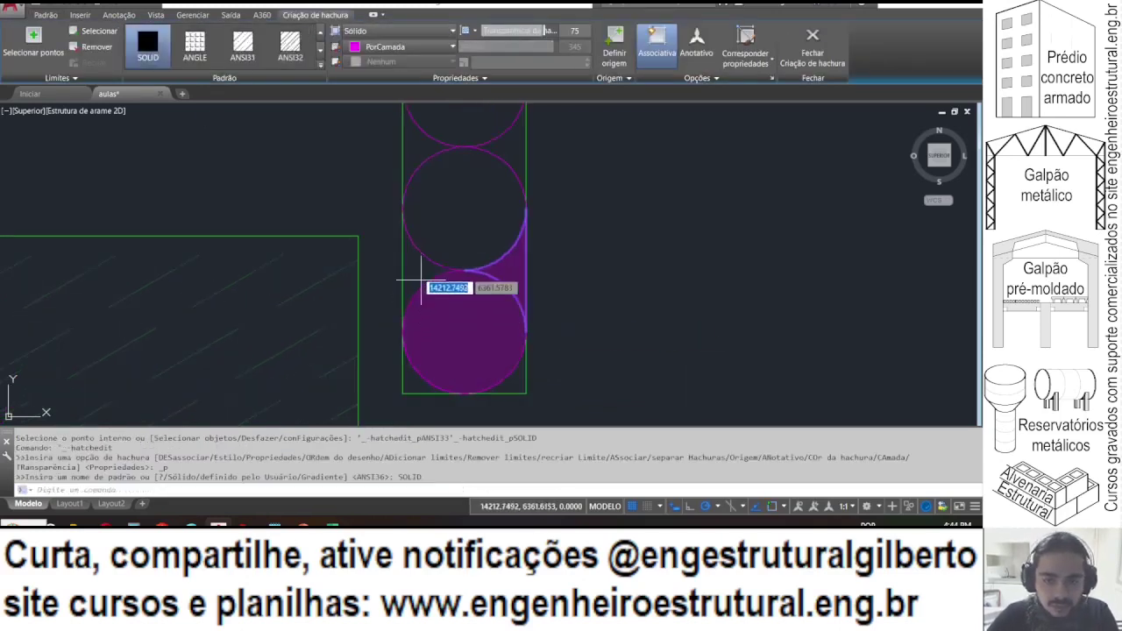
{"action": "left_click", "coordinate": [515, 382]}
{"action": "scroll", "coordinate": [445, 313], "scroll_direction": "down", "scroll_amount": 1}
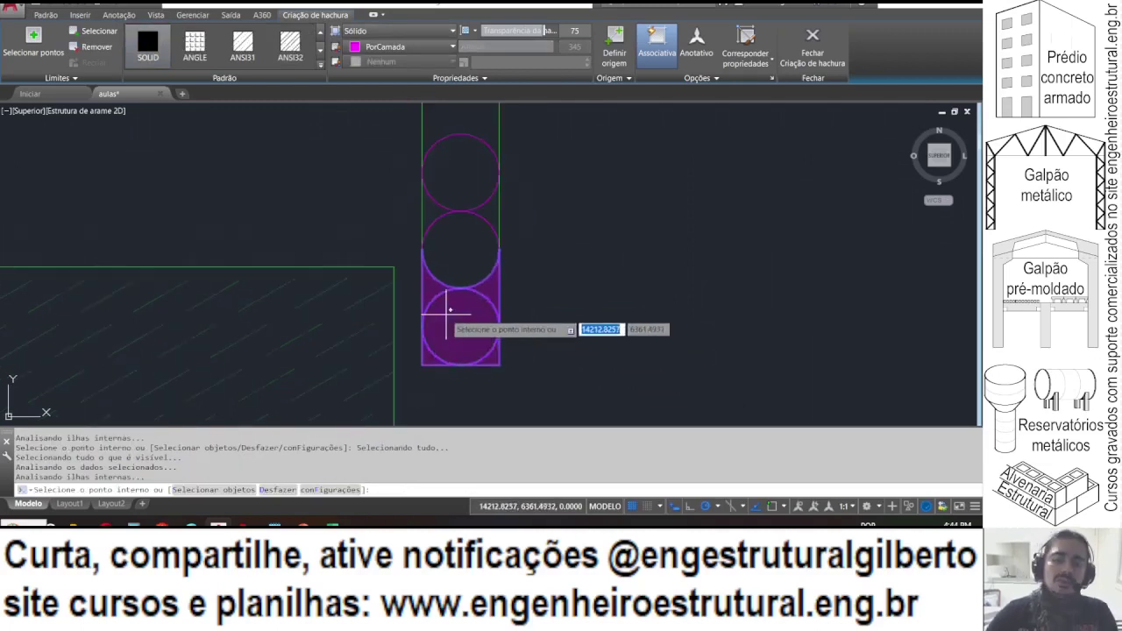
{"action": "key", "text": "Return"}
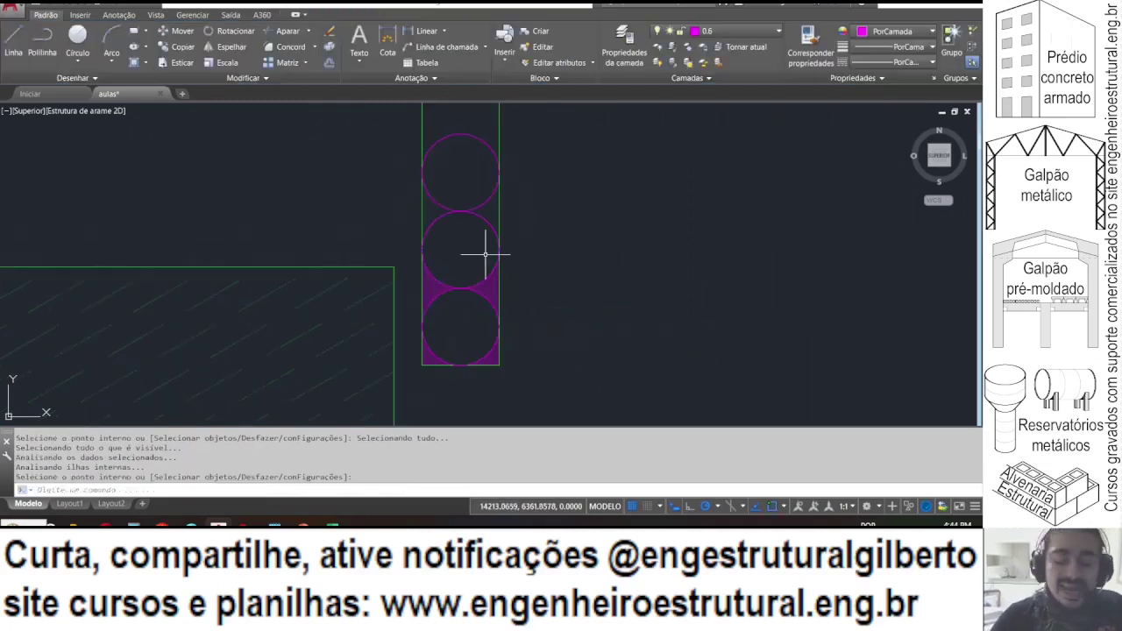
- Switch to the Excel sheet and enter the wall width in B5 as =0.47*pi()/4, with the unit m in C5
{"action": "left_click", "coordinate": [331, 524]}
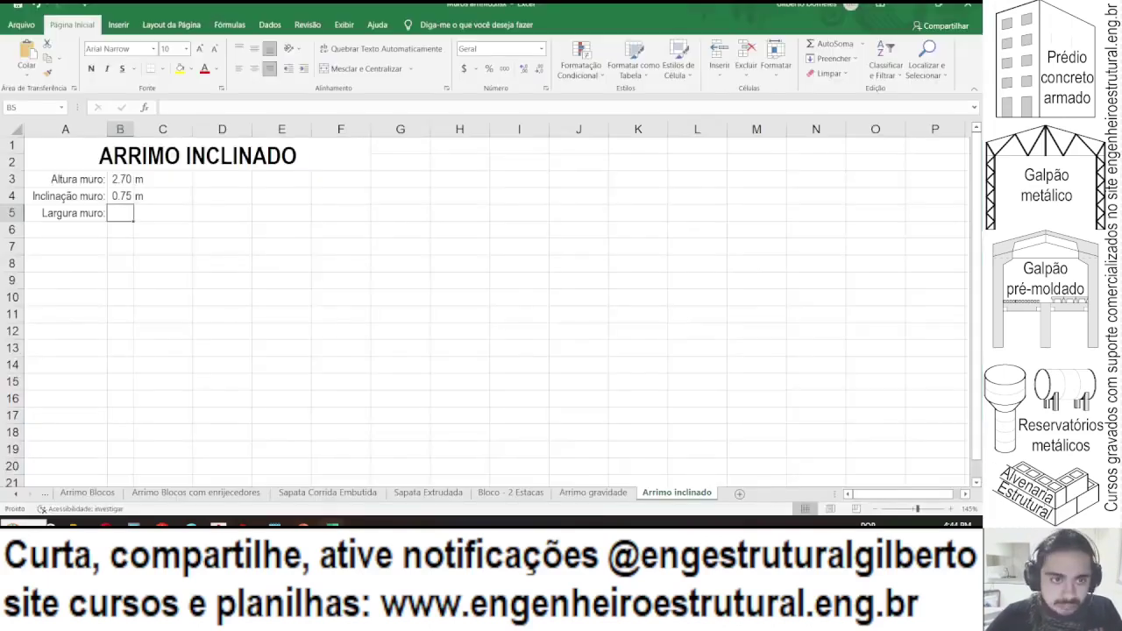
{"action": "type", "text": "="}
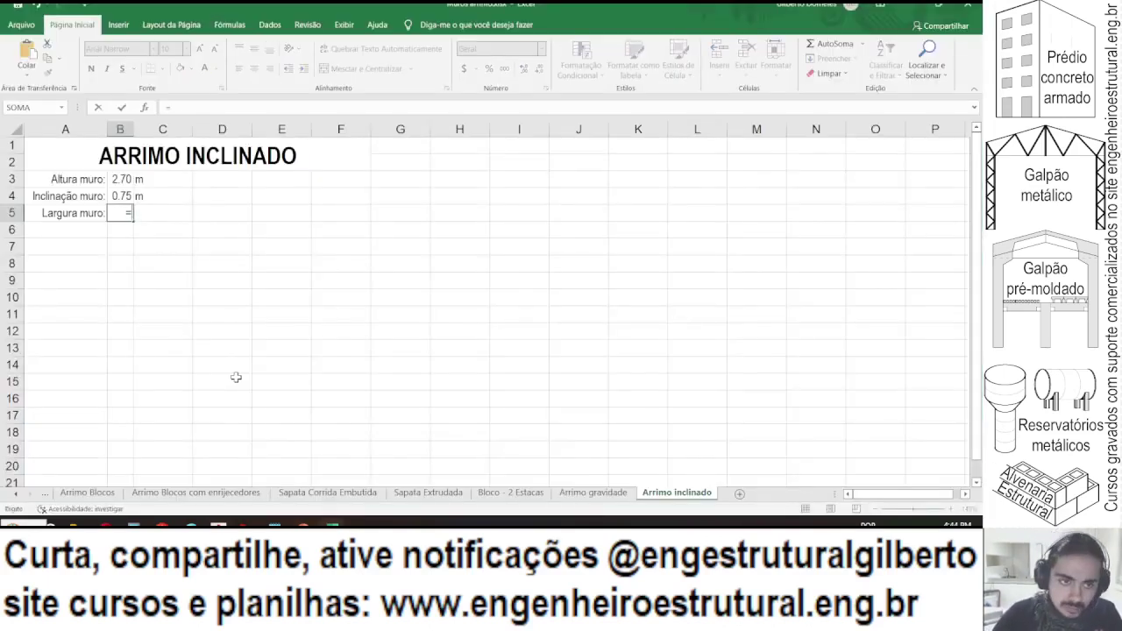
{"action": "type", "text": "0.47*pi()"}
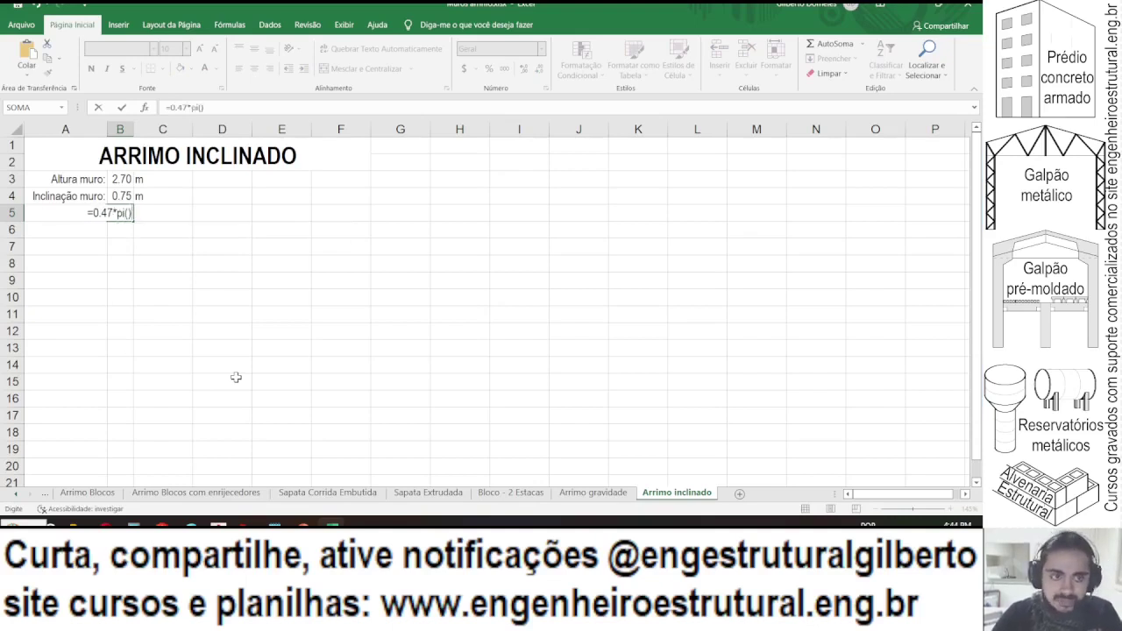
{"action": "type", "text": "/4"}
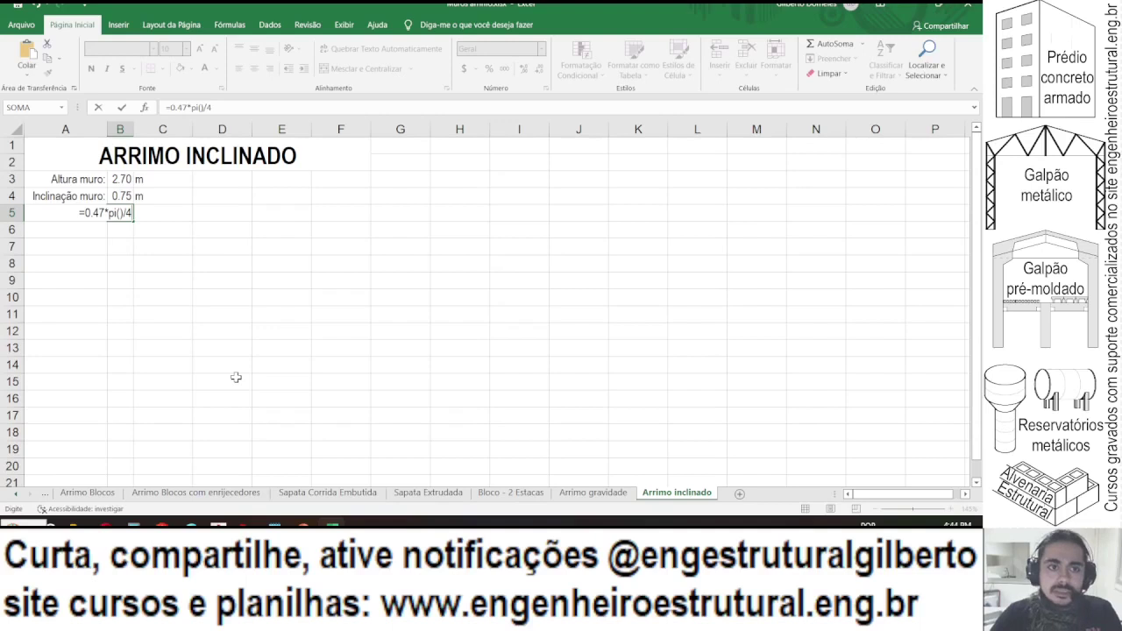
{"action": "key", "text": "Return"}
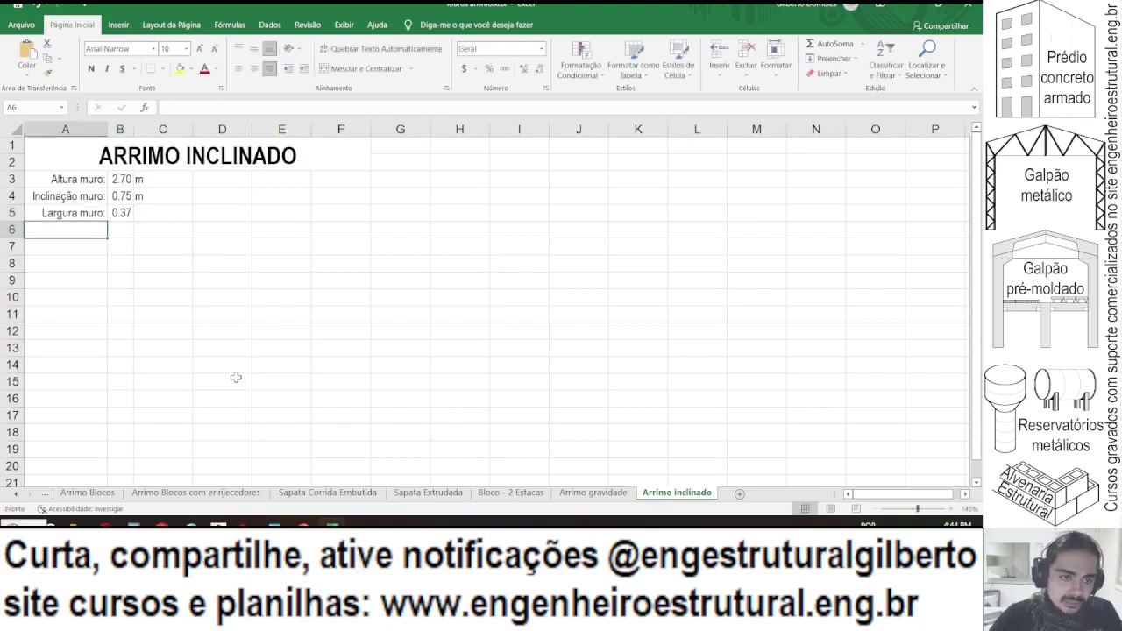
{"action": "key", "text": "Up"}
{"action": "key", "text": "Right"}
{"action": "key", "text": "Right"}
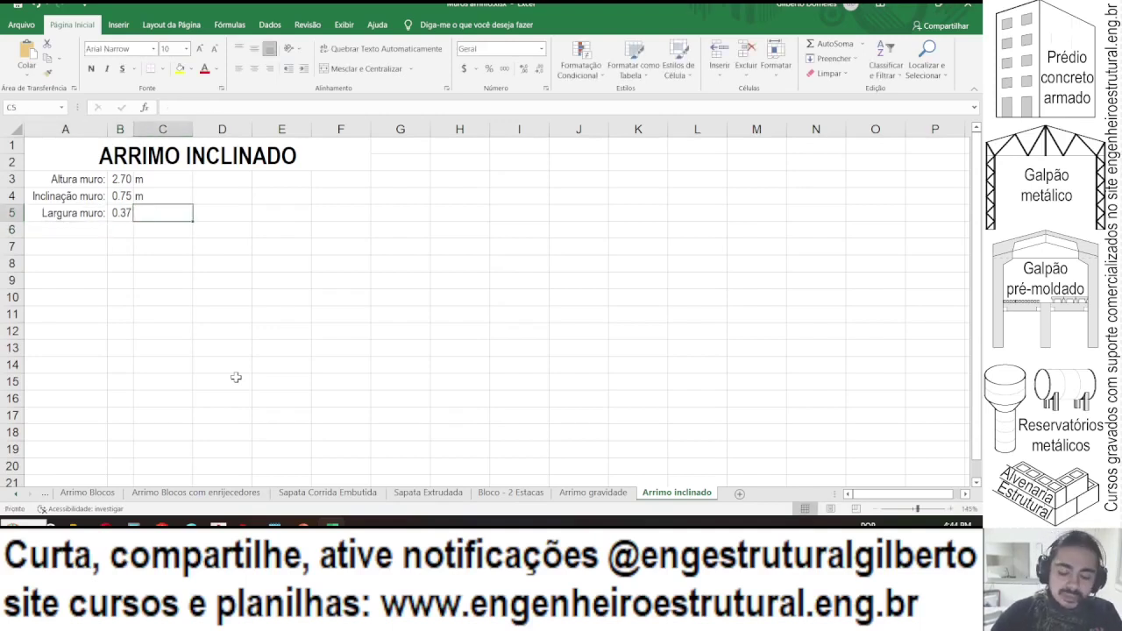
{"action": "type", "text": "m"}
{"action": "key", "text": "Left"}
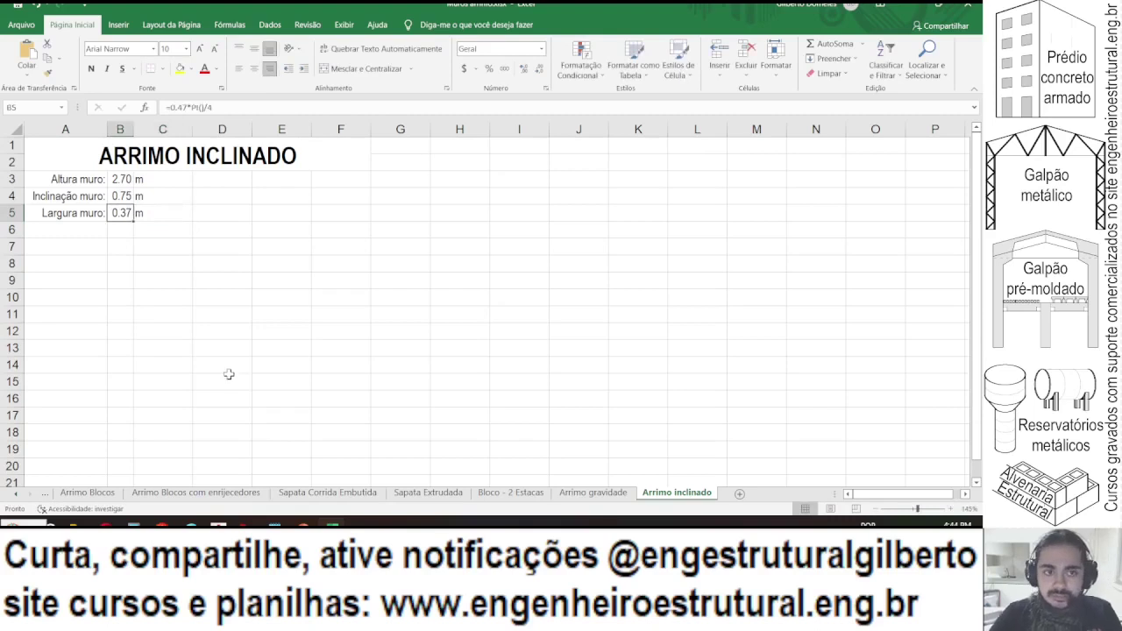
- Label cell A6 "Densidade:" below the wall width row
{"action": "left_click", "coordinate": [41, 229]}
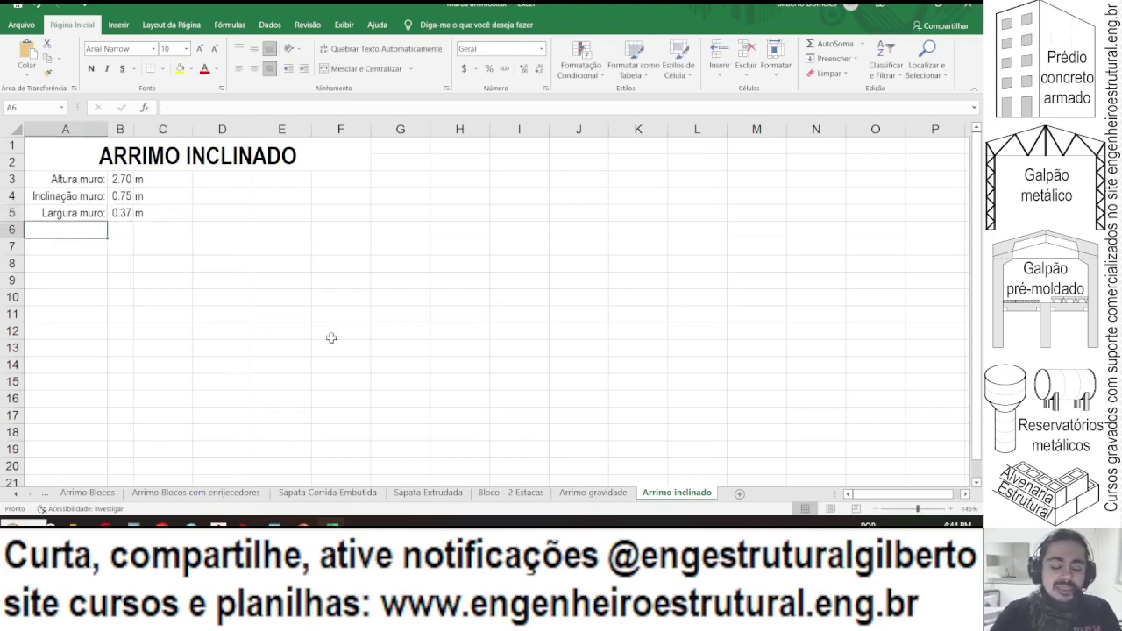
{"action": "type", "text": "Densidade:"}
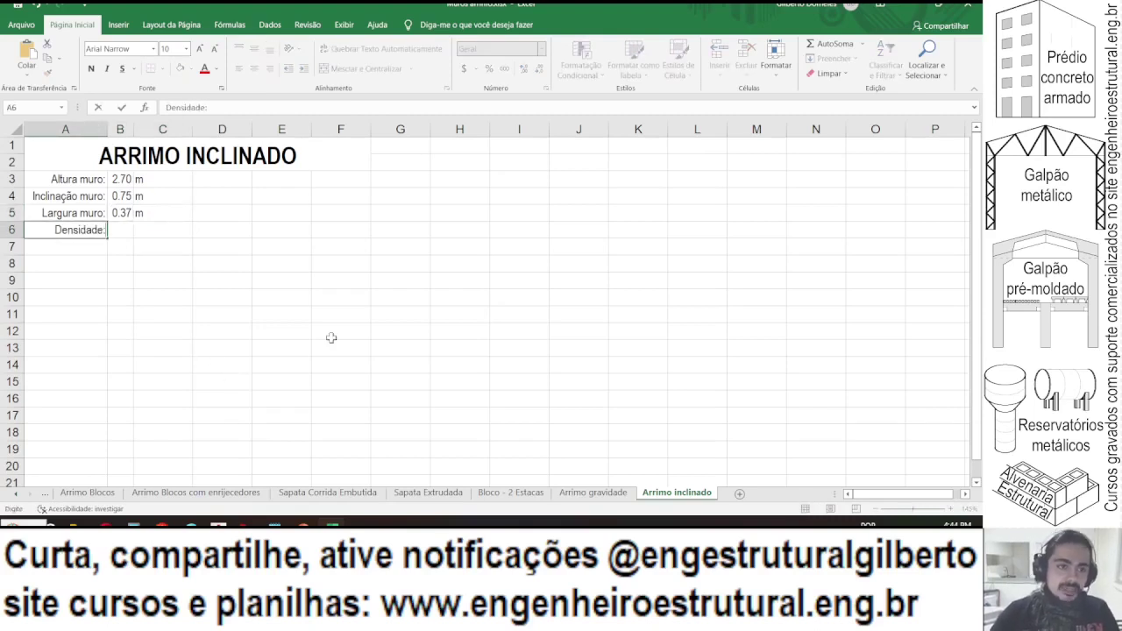
{"action": "key", "text": "Right"}
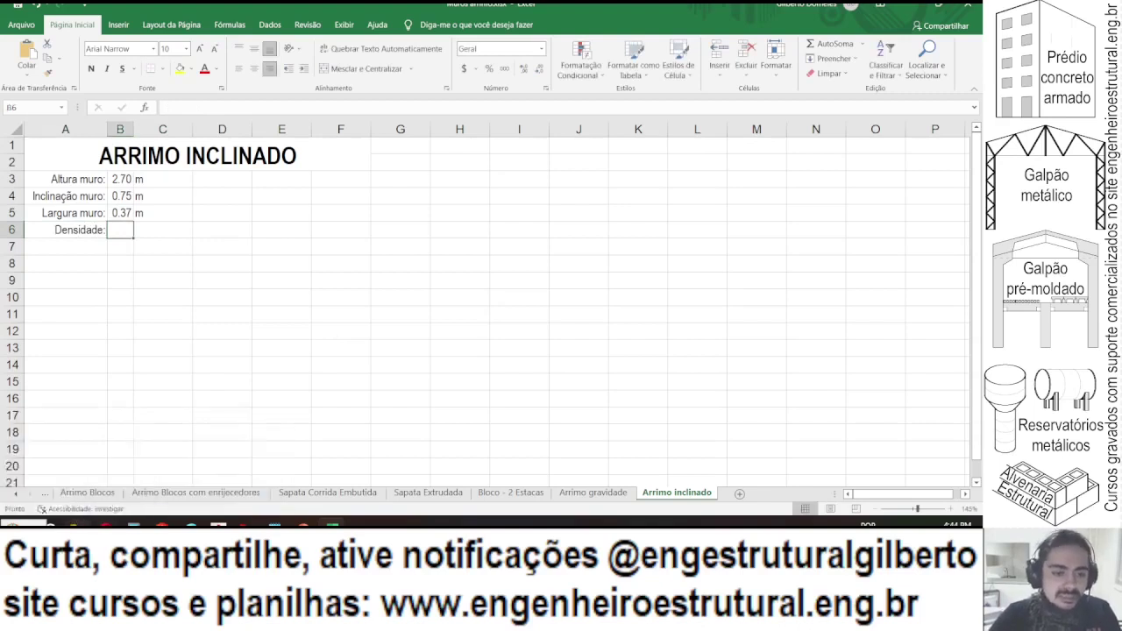
- Switch to File Explorer and open "NBR 6120 - Arquivo para impressão.pdf" from the Normas folder inside Meu Drive's Pdfs folder
{"action": "left_click", "coordinate": [79, 524]}
{"action": "left_click", "coordinate": [51, 171]}
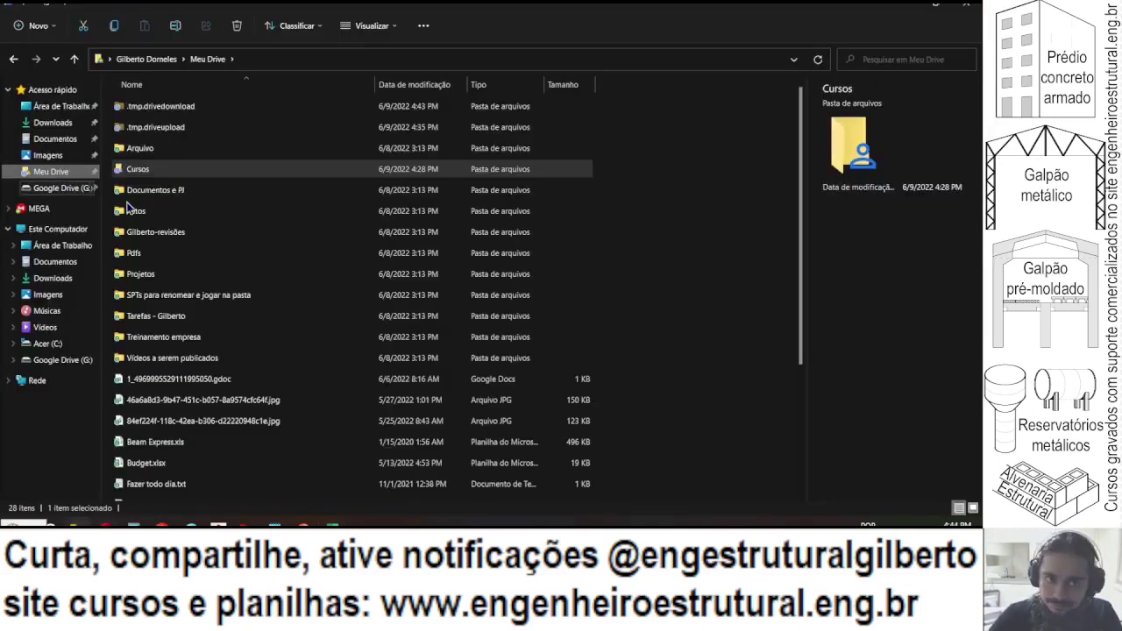
{"action": "double_click", "coordinate": [147, 253]}
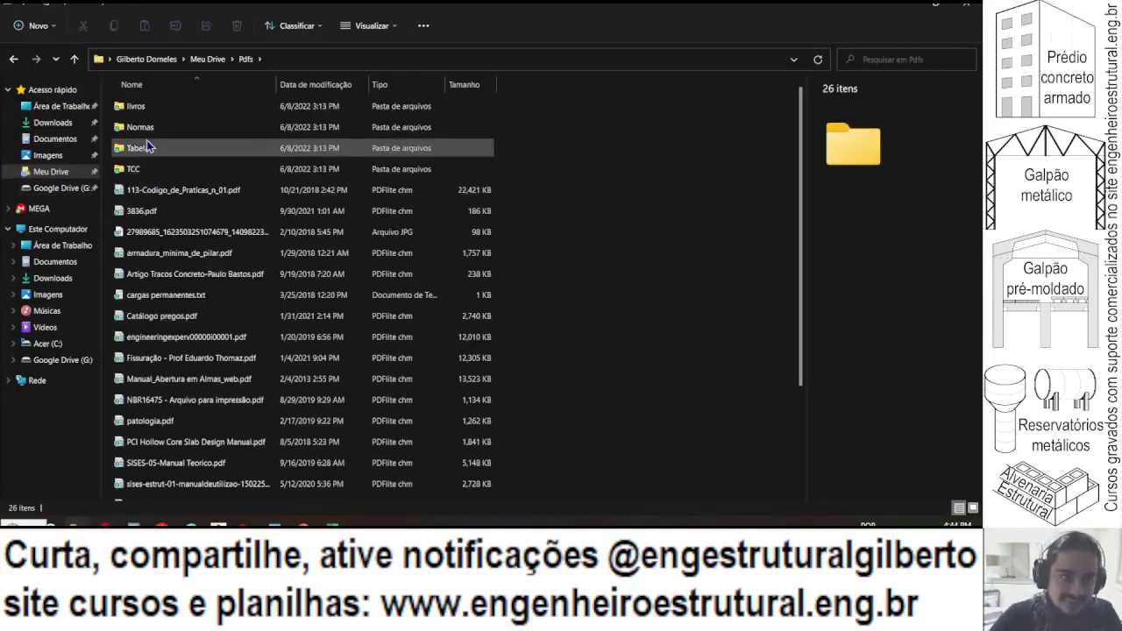
{"action": "double_click", "coordinate": [147, 131]}
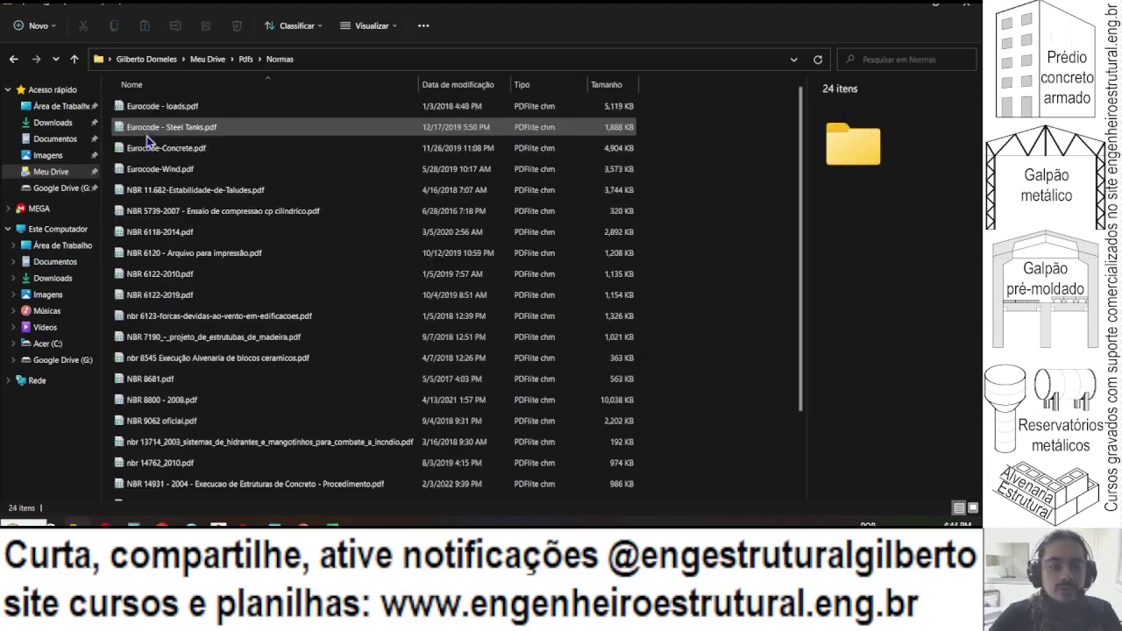
{"action": "double_click", "coordinate": [176, 253]}
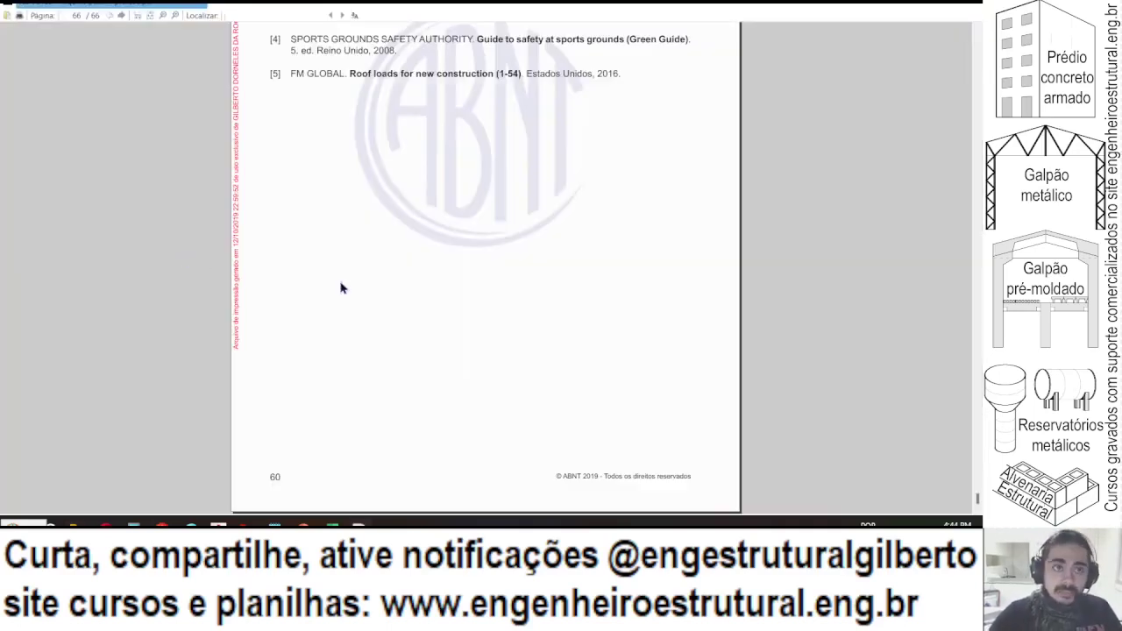
- Search the standard for "areia" as far as Table A.1 and highlight the average specific weights of dry and naturally moist sand
{"action": "type", "text": "areia"}
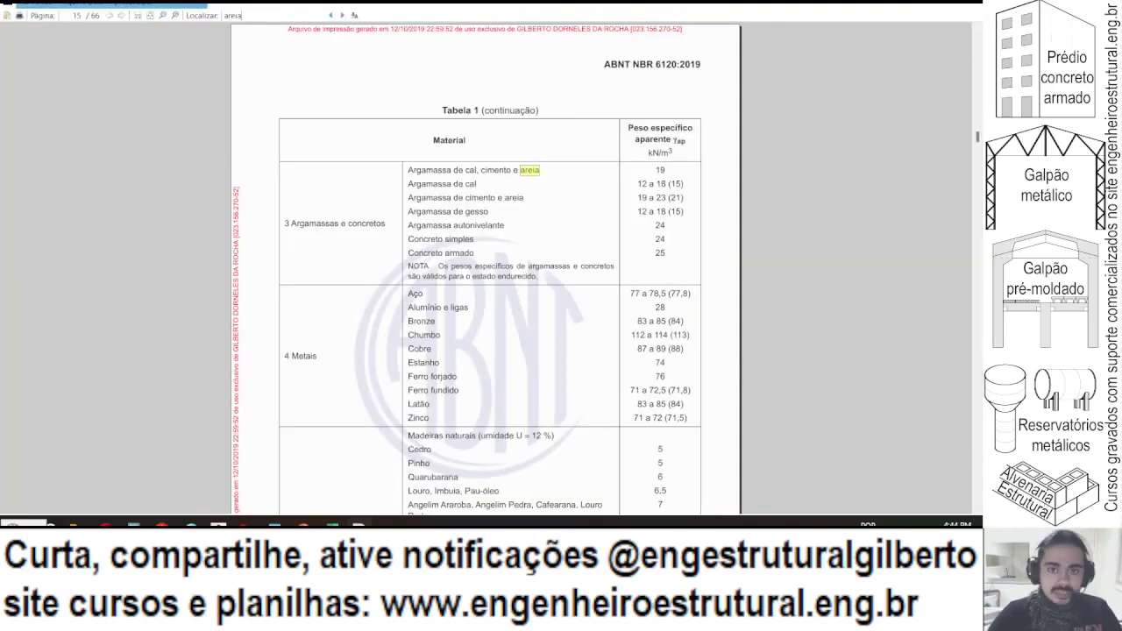
{"action": "left_click", "coordinate": [342, 16]}
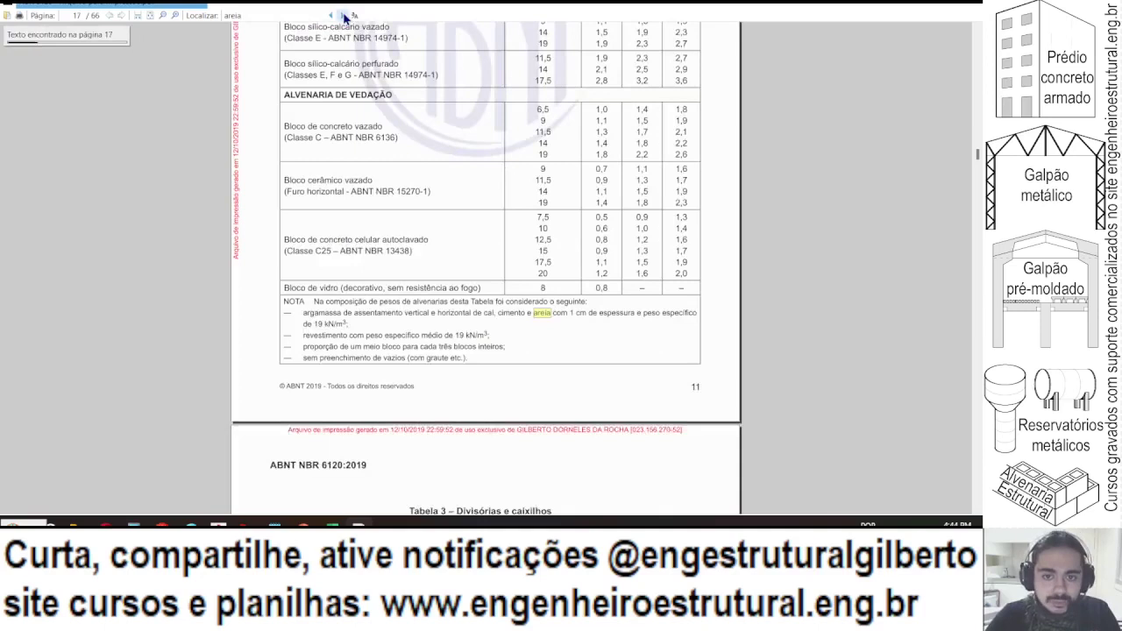
{"action": "left_click", "coordinate": [345, 16]}
{"action": "left_click", "coordinate": [345, 16]}
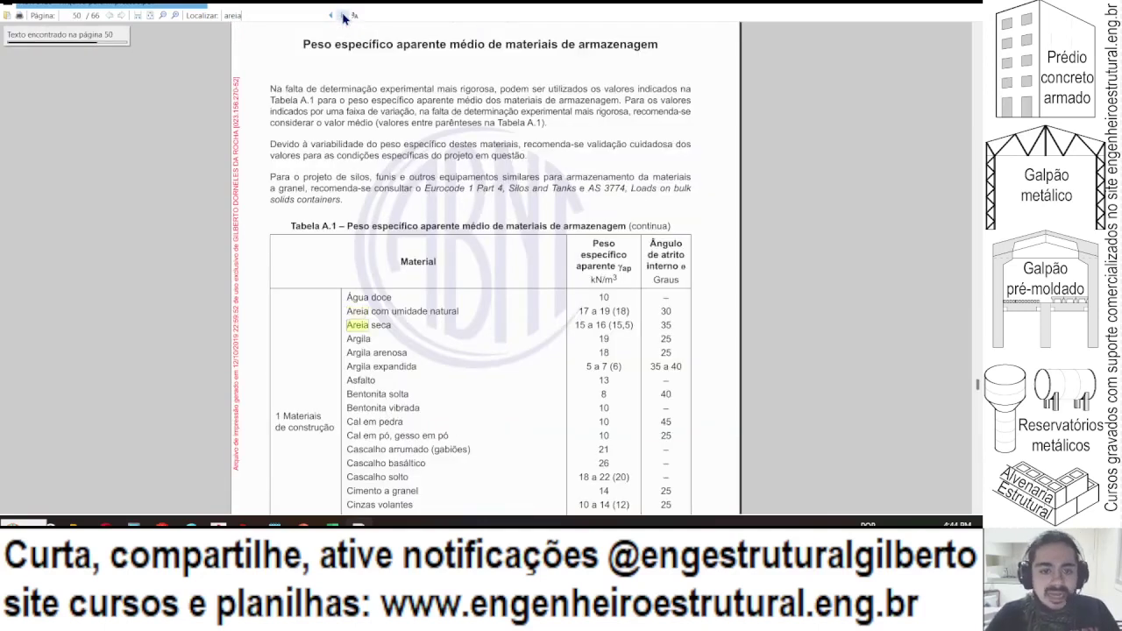
{"action": "scroll", "coordinate": [483, 407], "scroll_direction": "up", "scroll_amount": 2, "text": "ctrl"}
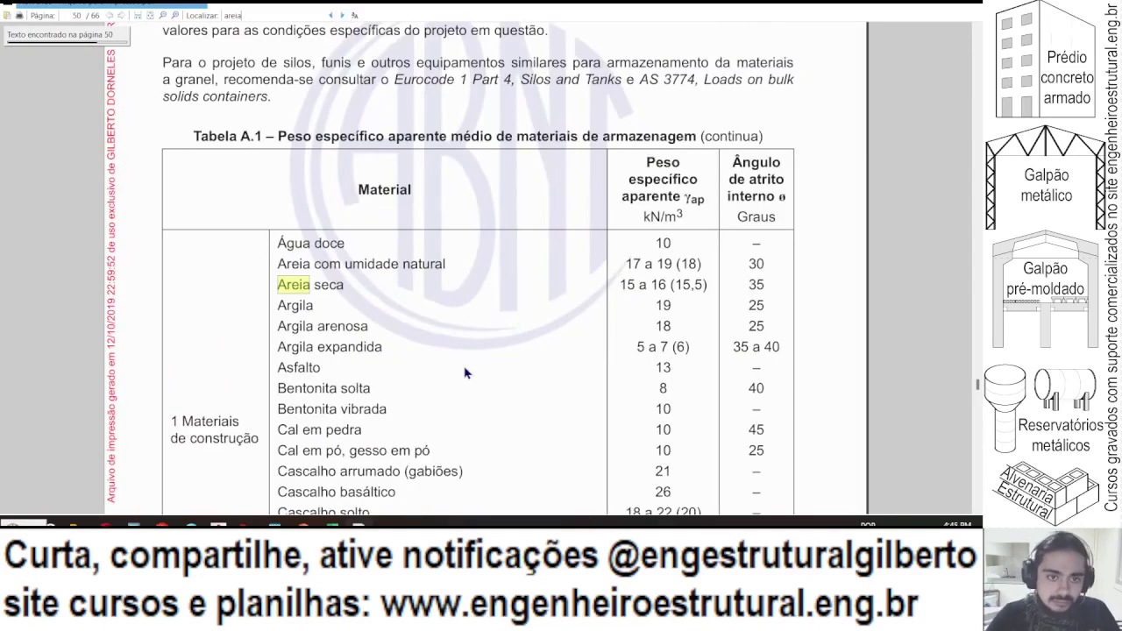
{"action": "left_click_drag", "start_coordinate": [619, 284], "coordinate": [690, 280]}
{"action": "double_click", "coordinate": [676, 282]}
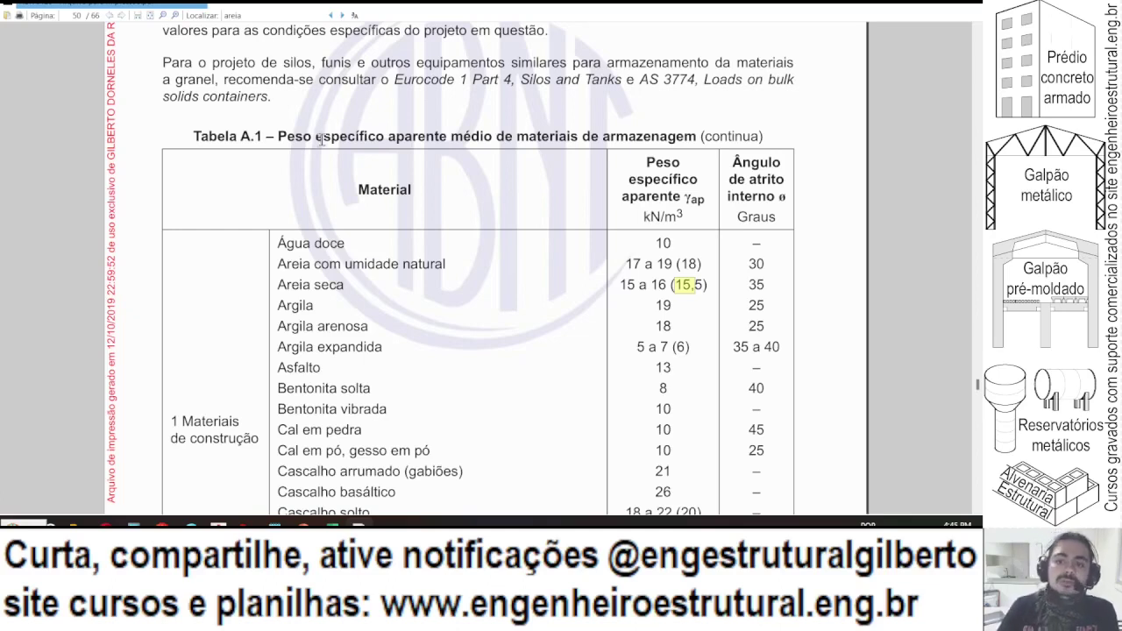
{"action": "left_click_drag", "start_coordinate": [677, 260], "coordinate": [703, 264]}
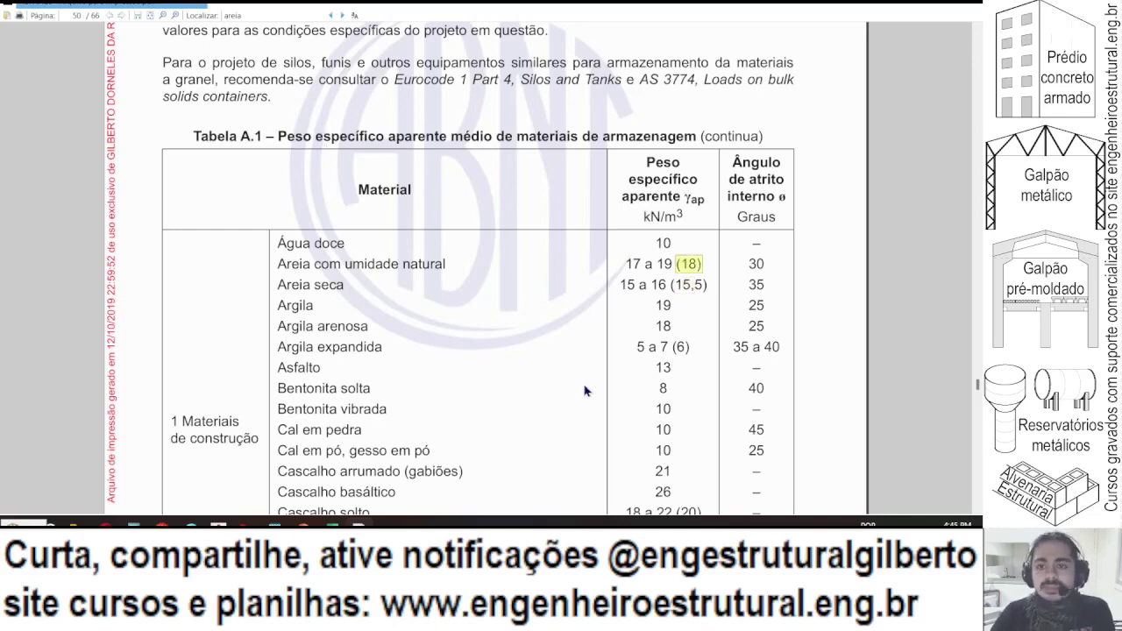
- Return to the Excel sheet, enter a density of 1.7 in B6 with the unit tf/m³ in C6, and autofit column C
{"action": "left_click", "coordinate": [907, 7]}
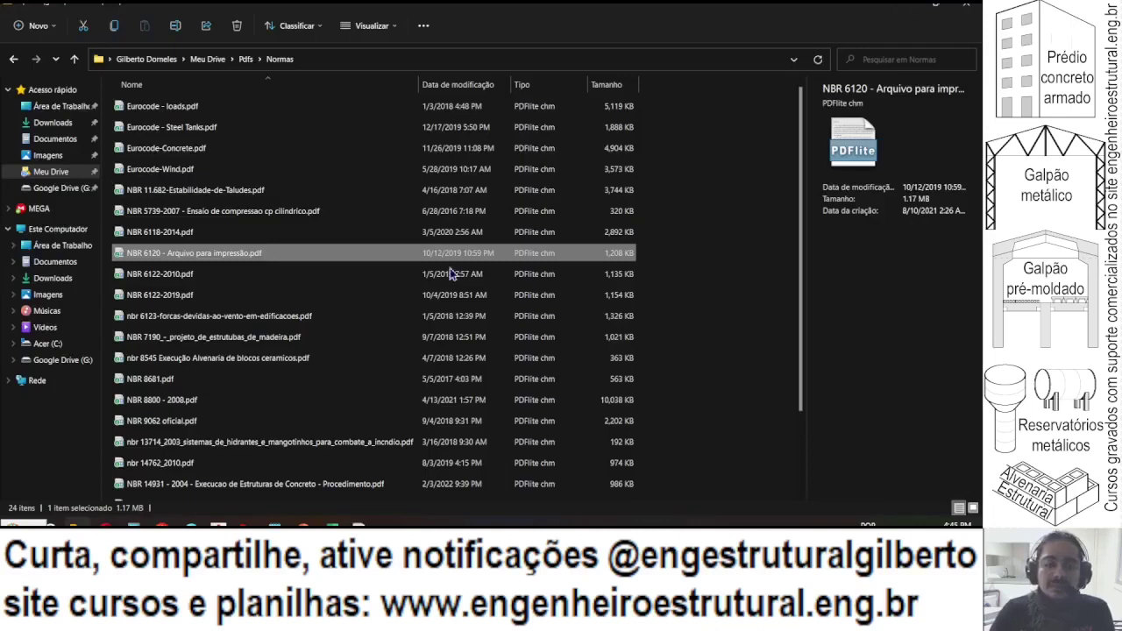
{"action": "left_click", "coordinate": [360, 524]}
{"action": "mouse_move", "coordinate": [333, 523]}
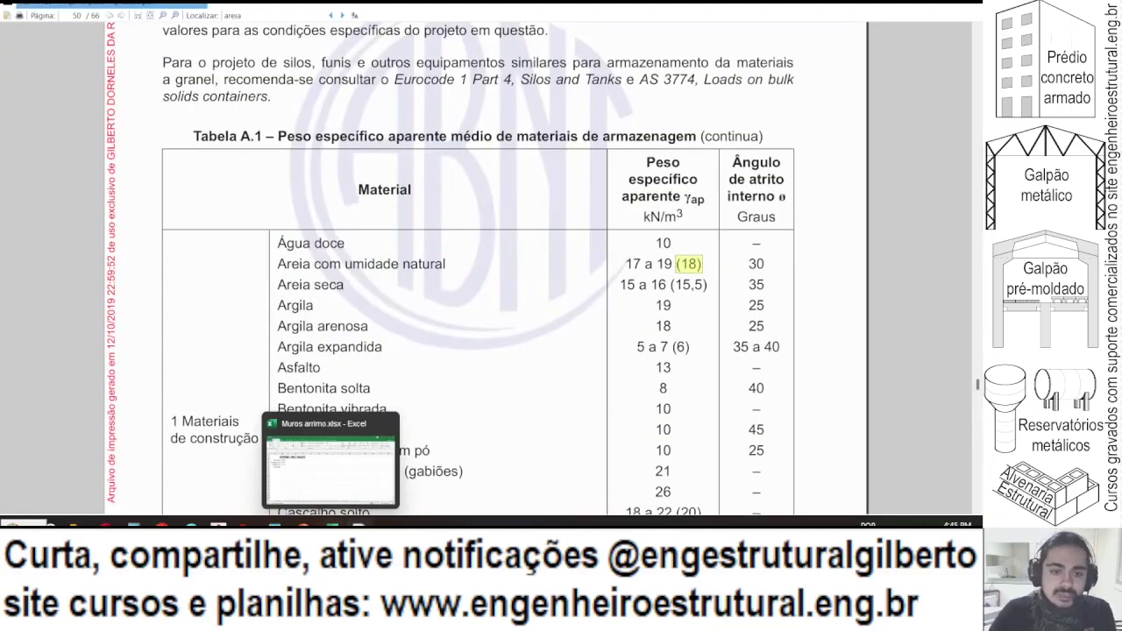
{"action": "left_click", "coordinate": [360, 523]}
{"action": "left_click", "coordinate": [332, 523]}
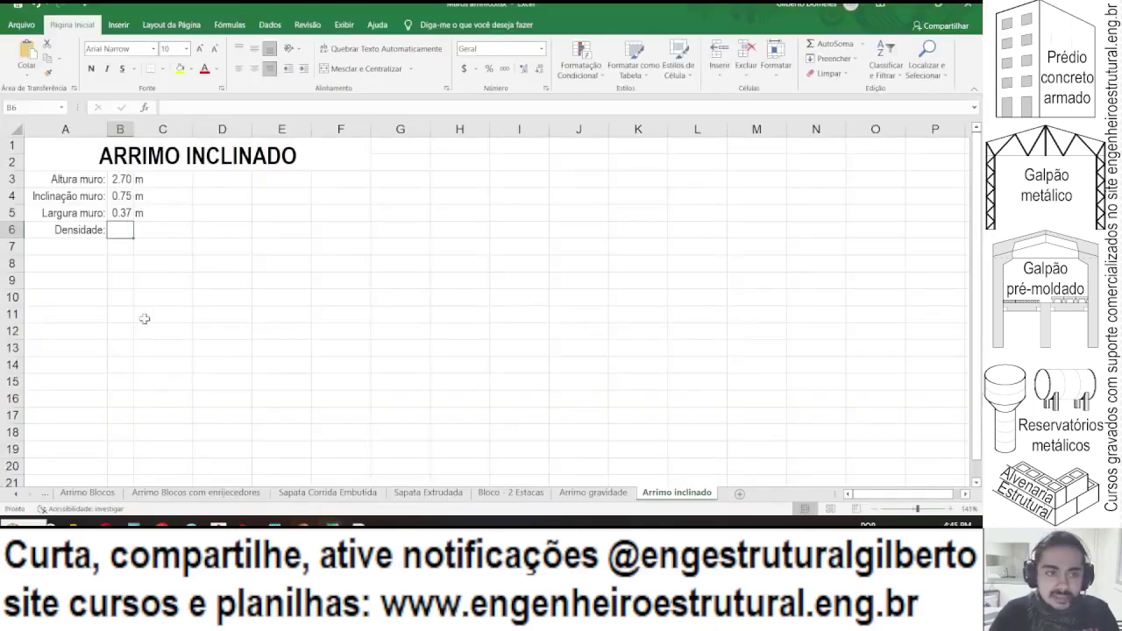
{"action": "type", "text": "1.7"}
{"action": "key", "text": "Tab"}
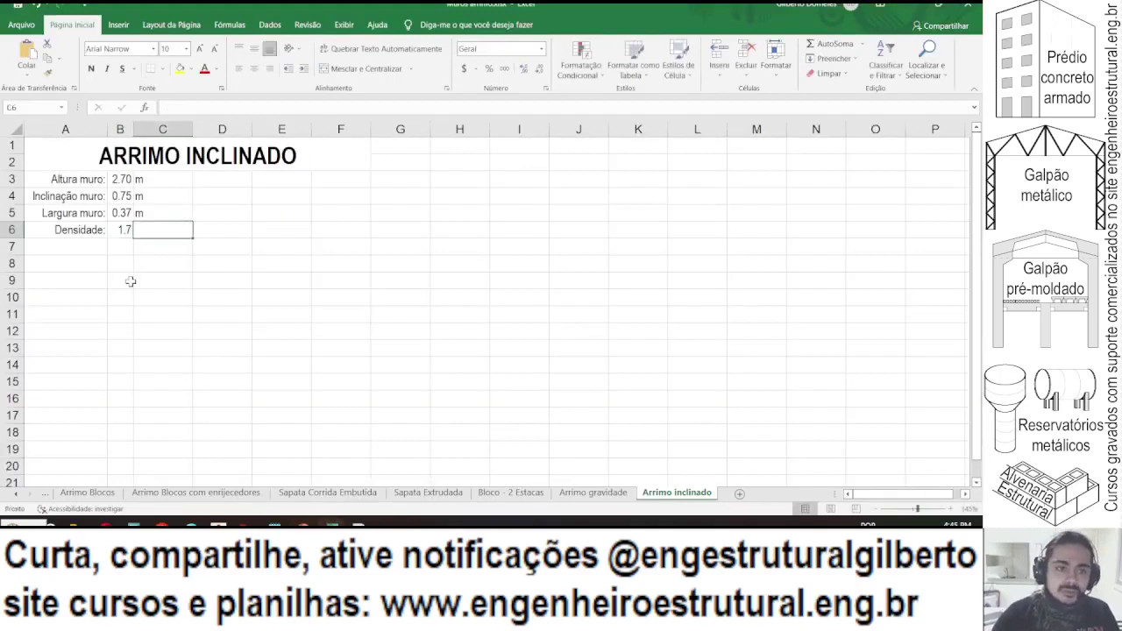
{"action": "type", "text": "tf/m³"}
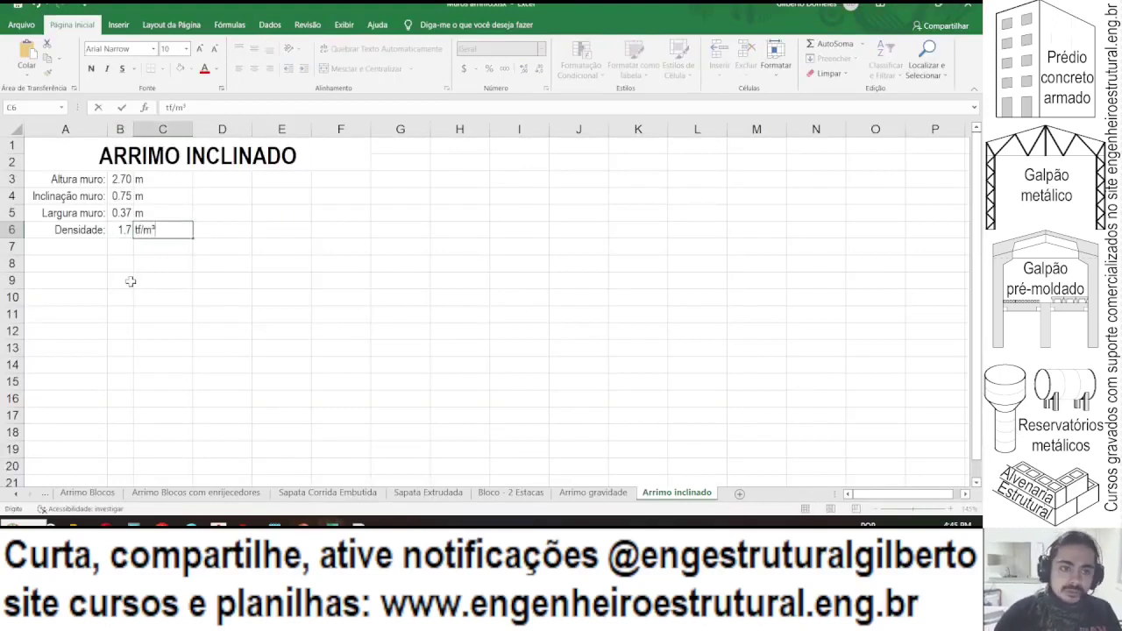
{"action": "key", "text": "Return"}
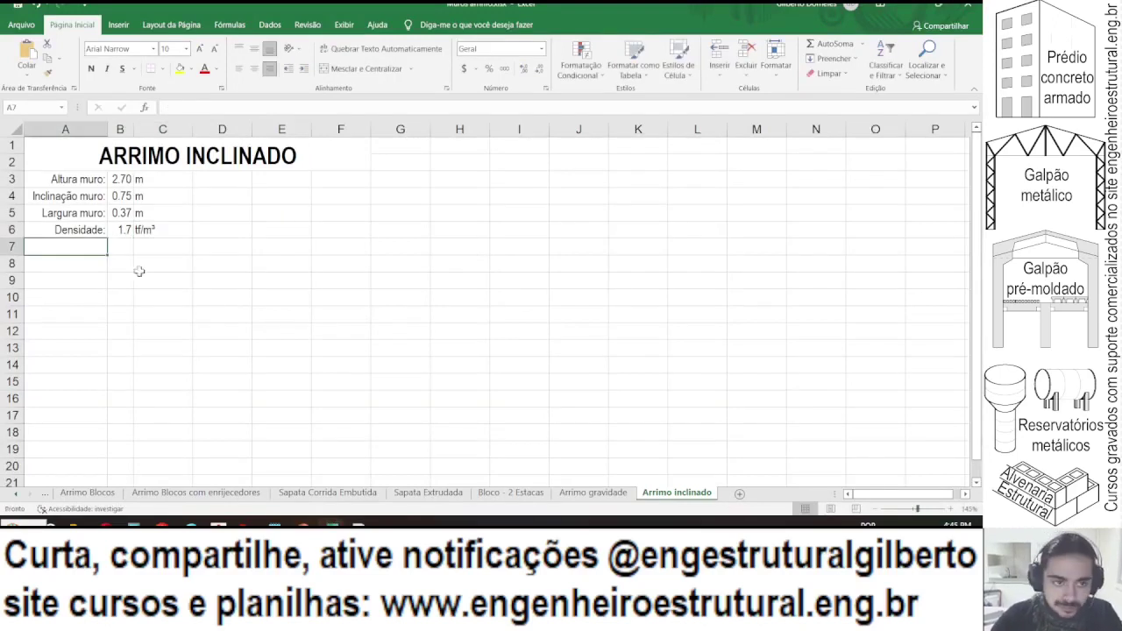
{"action": "double_click", "coordinate": [192, 128]}
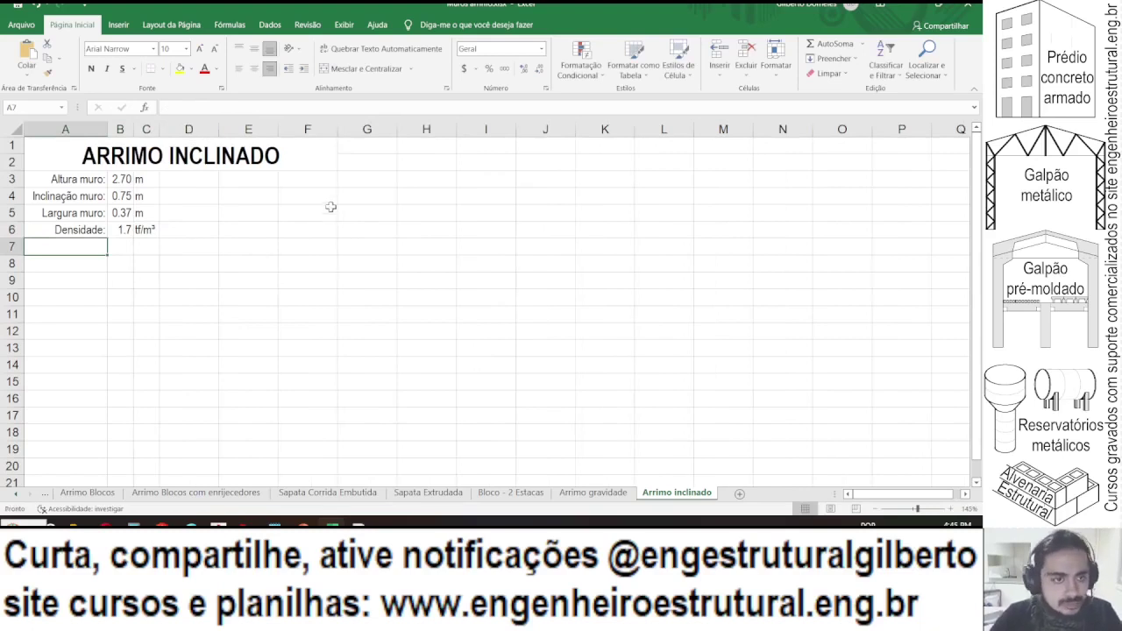
- Label cell G1 "Peso muro:" for the wall weight
{"action": "left_click", "coordinate": [359, 151]}
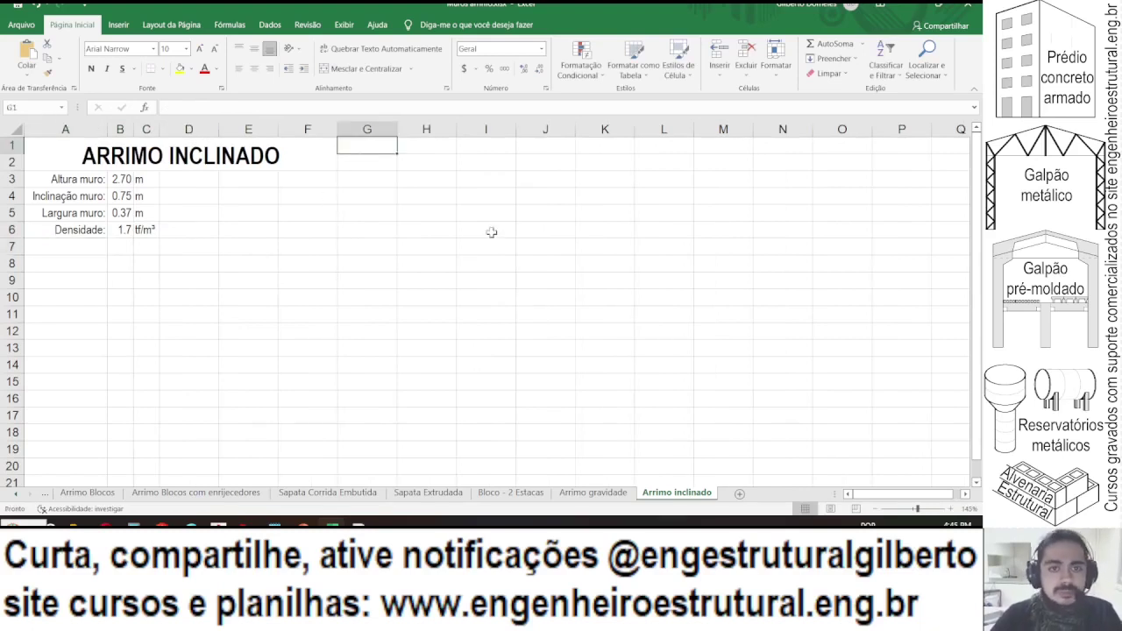
{"action": "type", "text": "Volu"}
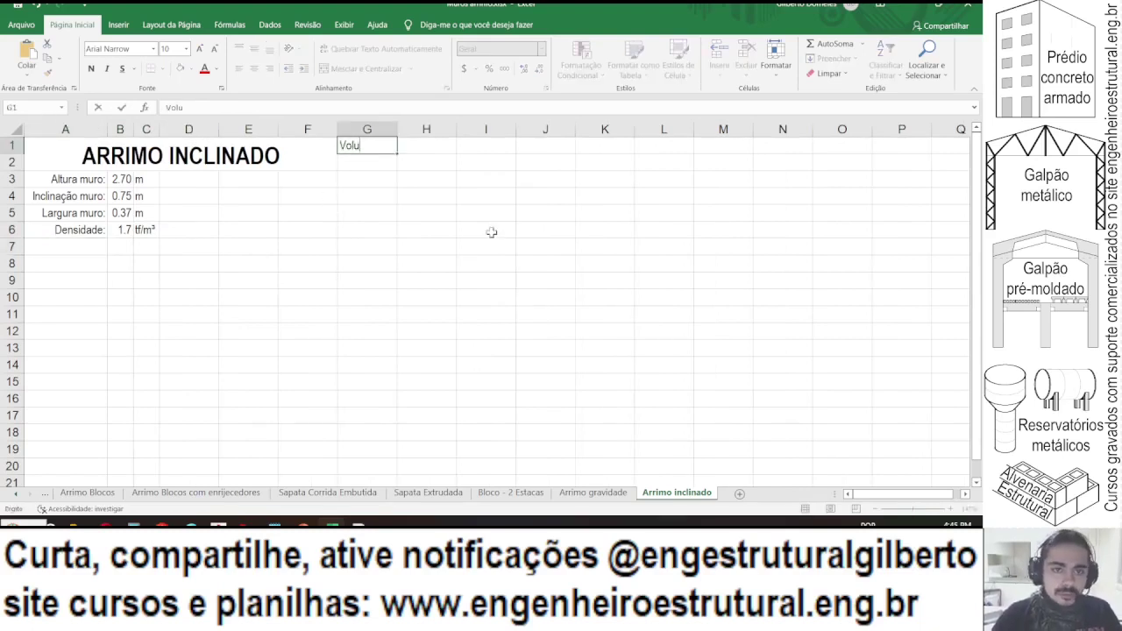
{"action": "type", "text": "me muu"}
{"action": "key", "text": "Escape"}
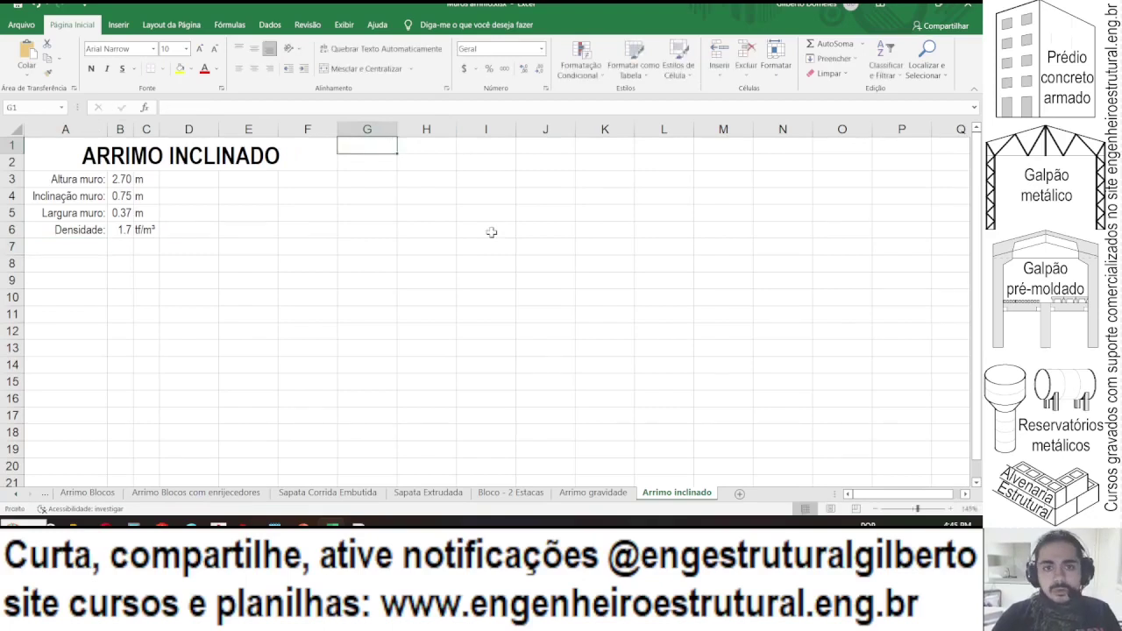
{"action": "type", "text": "O"}
{"action": "type", "text": "s"}
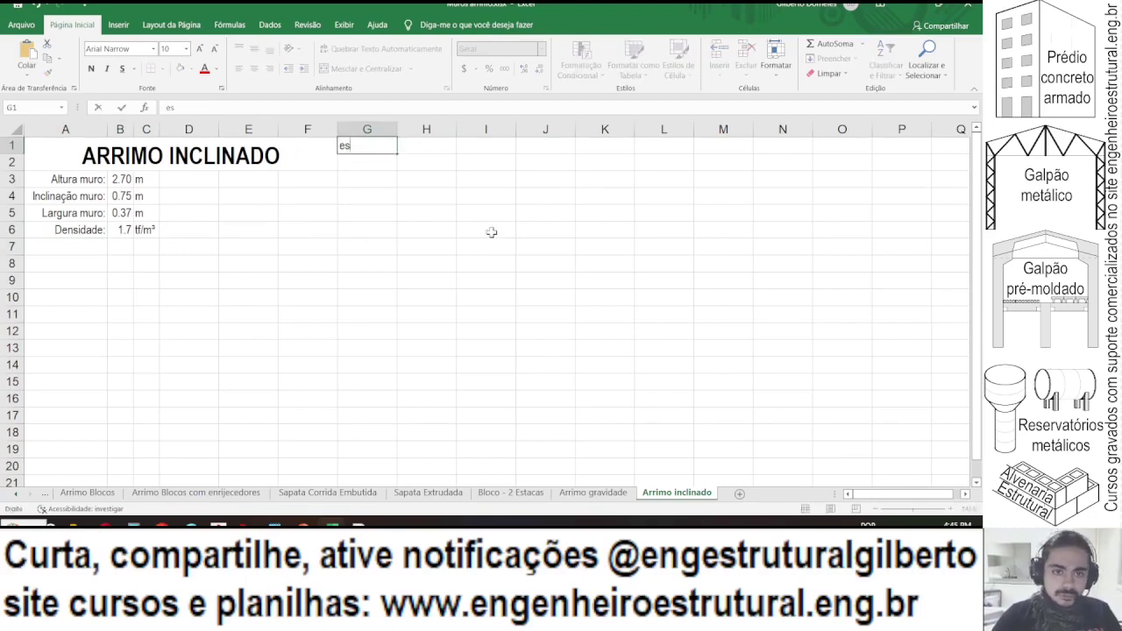
{"action": "key", "text": "BackSpace"}
{"action": "key", "text": "BackSpace"}
{"action": "type", "text": "Peso muro:"}
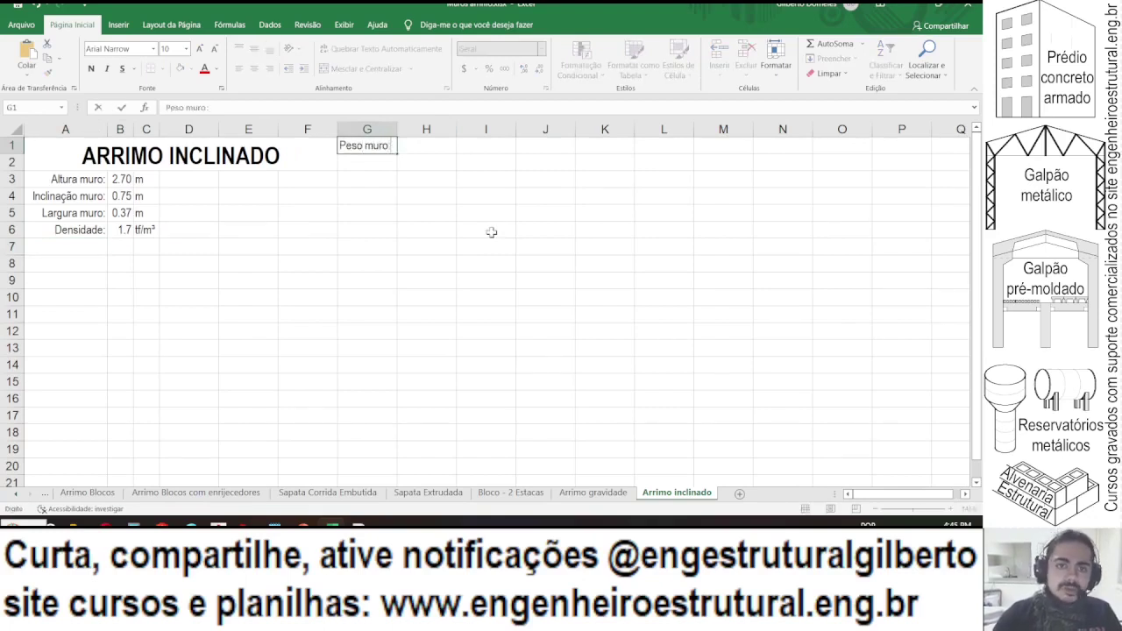
- Calculate the wall weight in H1 as density times width times height with the formula =B6*B5*B3
{"action": "key", "text": "Tab"}
{"action": "type", "text": "="}
{"action": "left_click", "coordinate": [120, 230]}
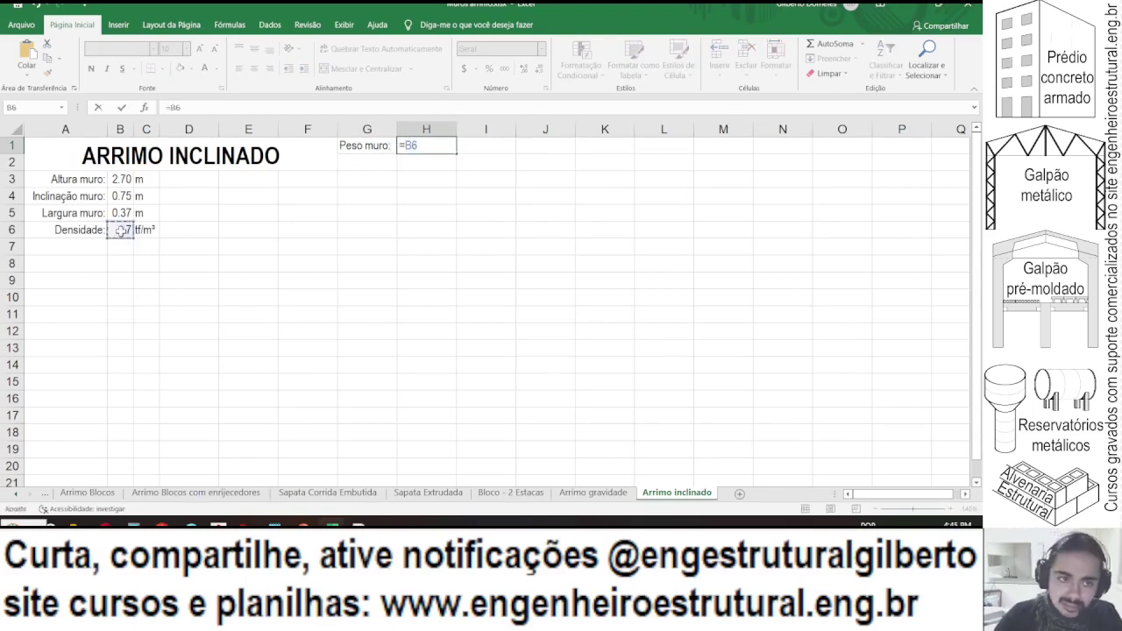
{"action": "type", "text": "*"}
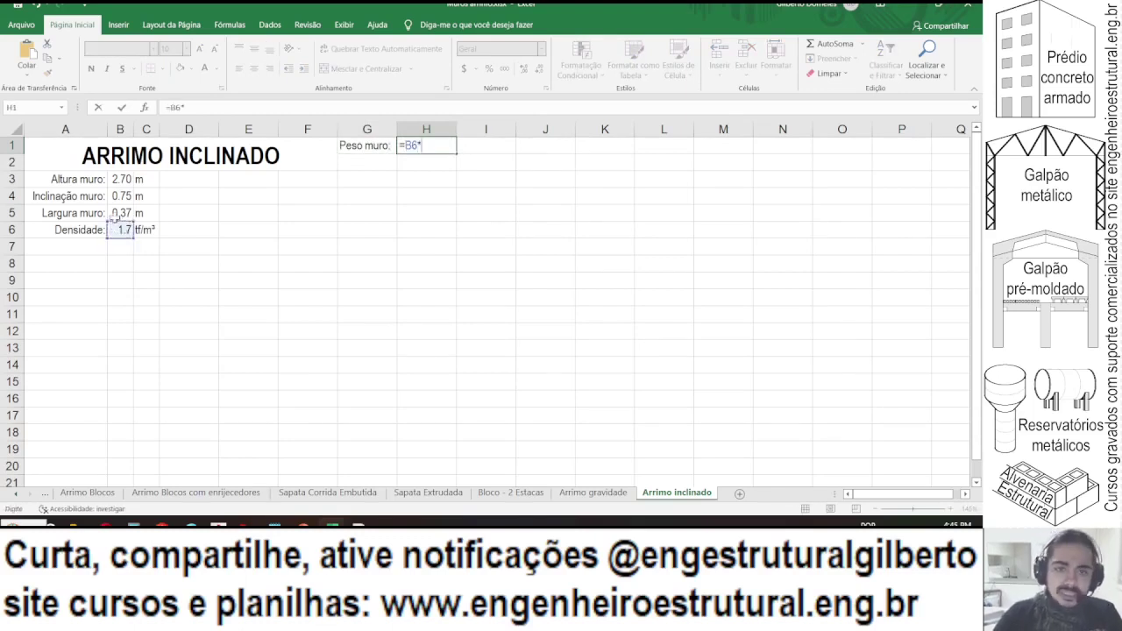
{"action": "left_click", "coordinate": [109, 213]}
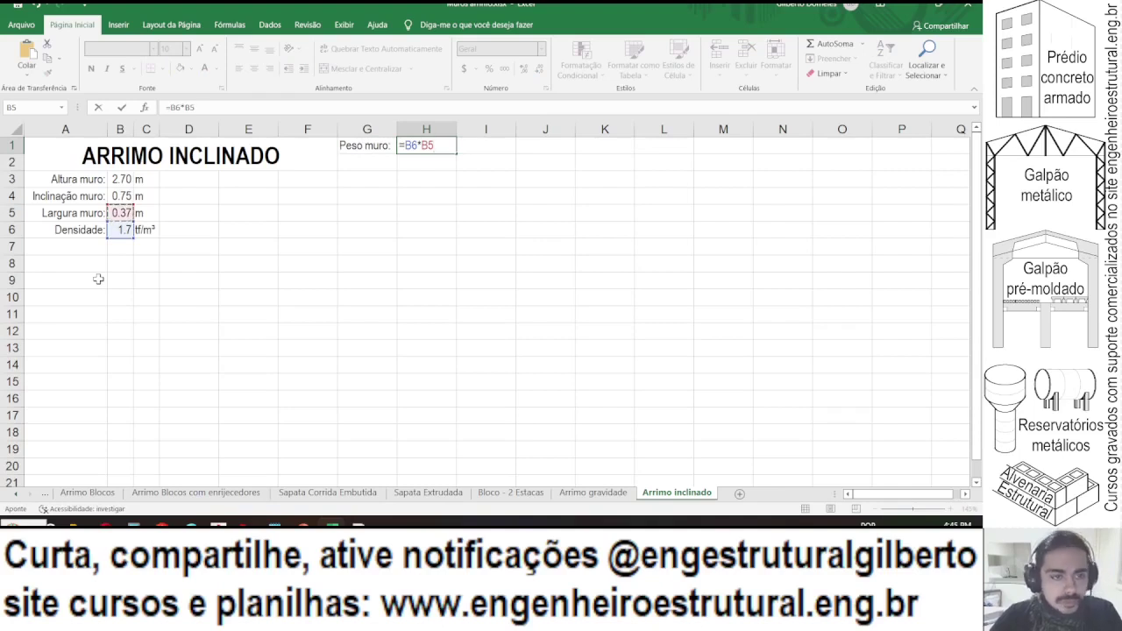
{"action": "type", "text": "*"}
{"action": "left_click", "coordinate": [111, 179]}
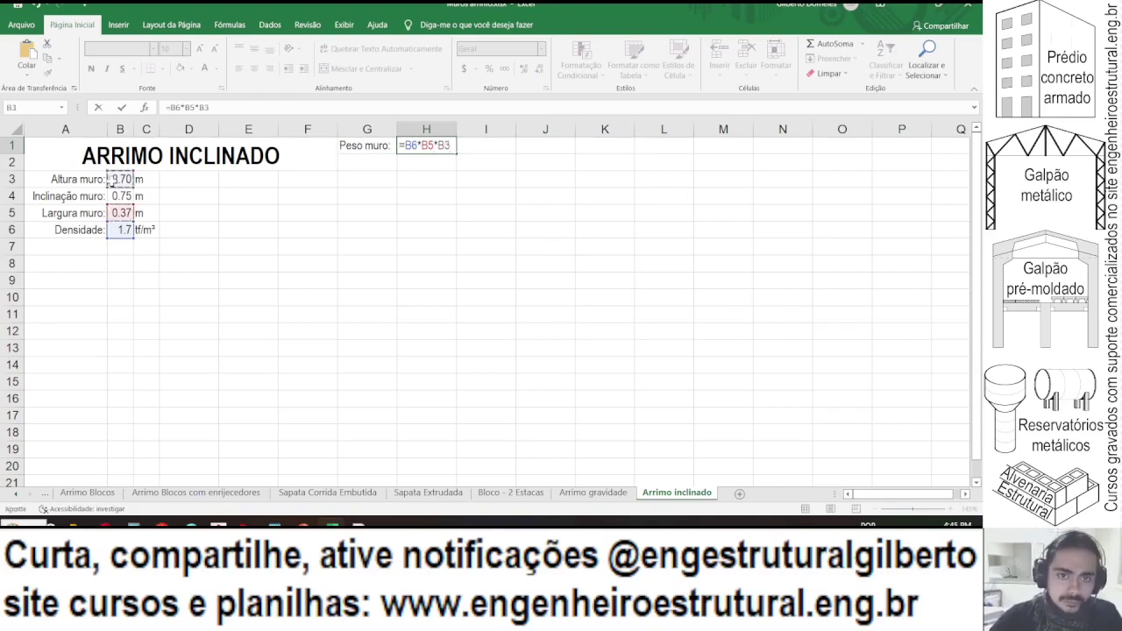
{"action": "key", "text": "Return"}
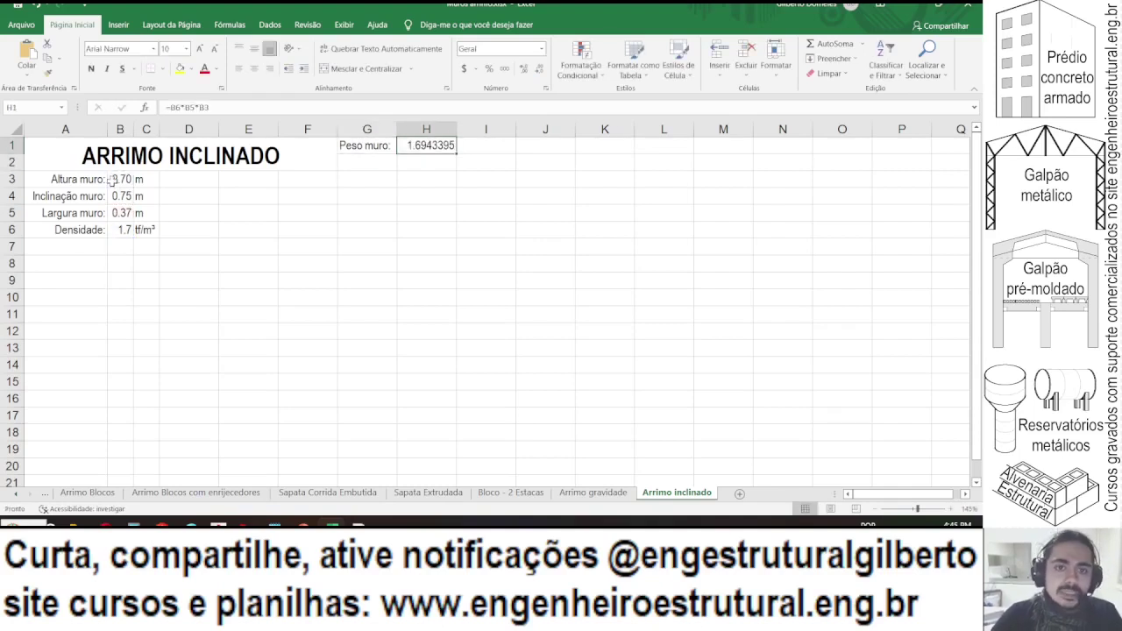
- Show the wall weight in H1 with two decimals in an autofitted column and enter its unit tf/m in I1
{"action": "left_click", "coordinate": [535, 68]}
{"action": "left_click", "coordinate": [536, 68]}
{"action": "left_click", "coordinate": [536, 69]}
{"action": "left_click", "coordinate": [536, 69]}
{"action": "left_click", "coordinate": [535, 68]}
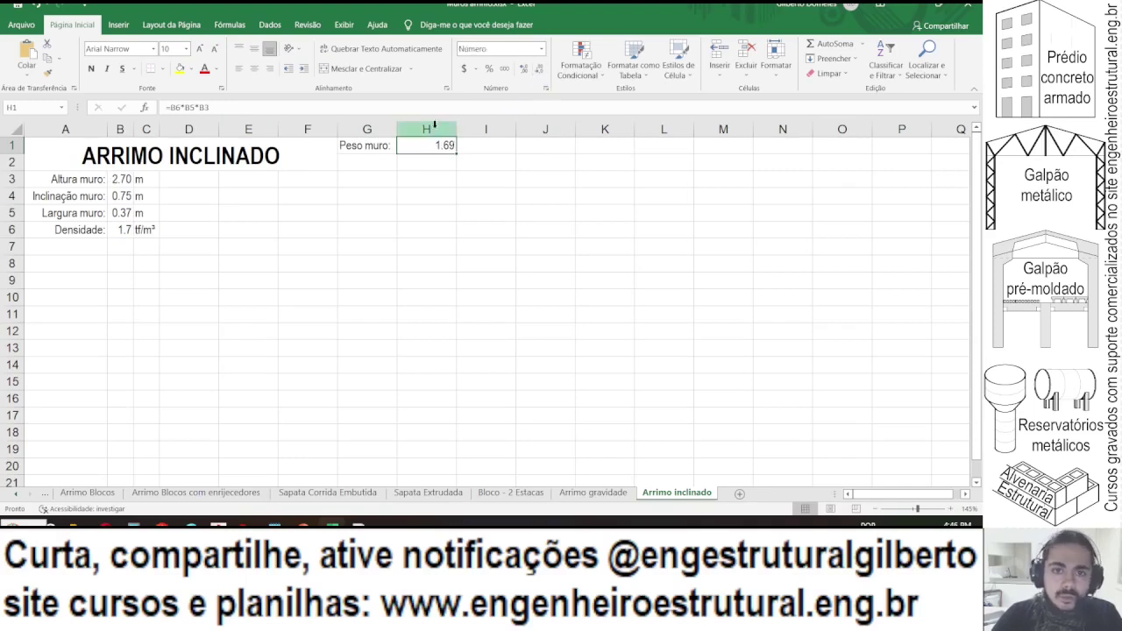
{"action": "double_click", "coordinate": [455, 129]}
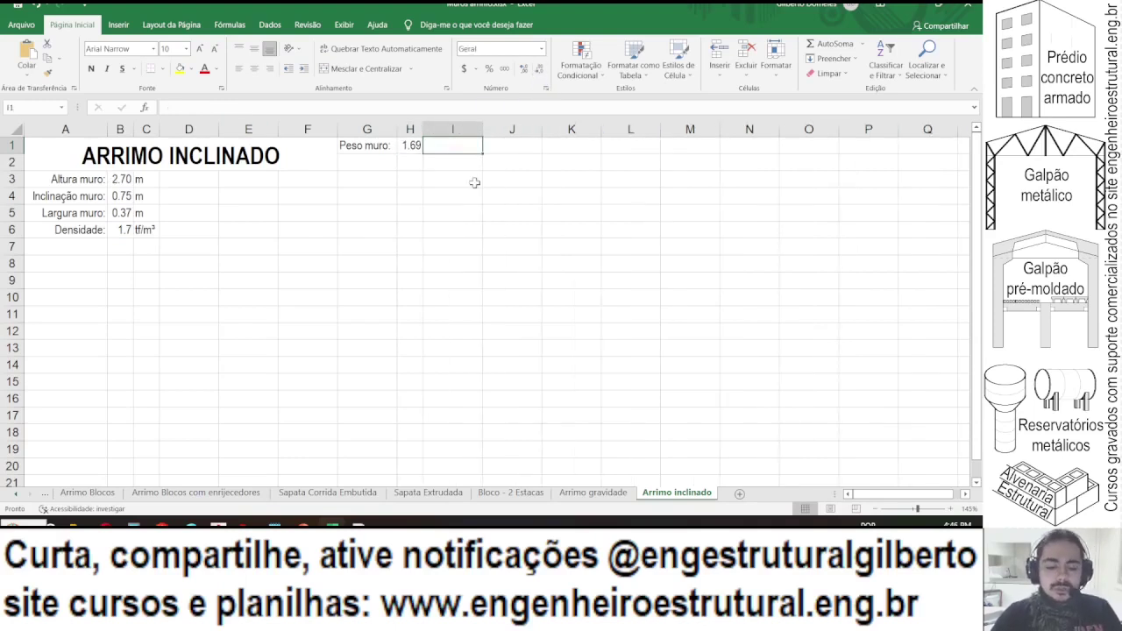
{"action": "type", "text": "tf/m"}
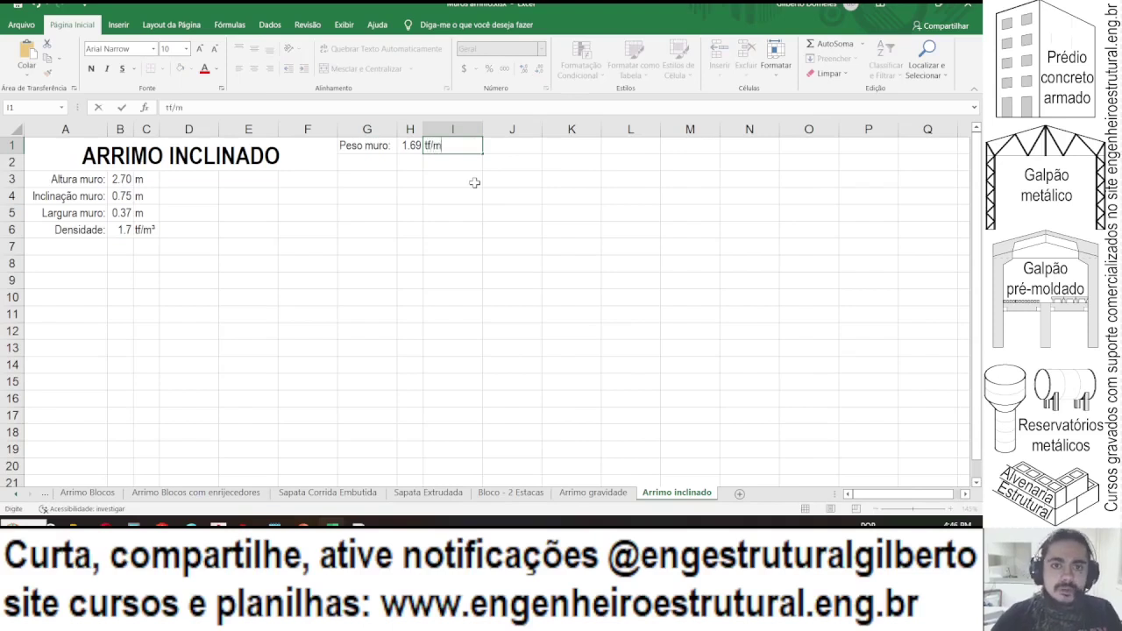
{"action": "key", "text": "Return"}
- Label cell G2 "Momento muro:", then widen column G to fit and right-align the labels in G1:G2
{"action": "key", "text": "Left"}
{"action": "key", "text": "Left"}
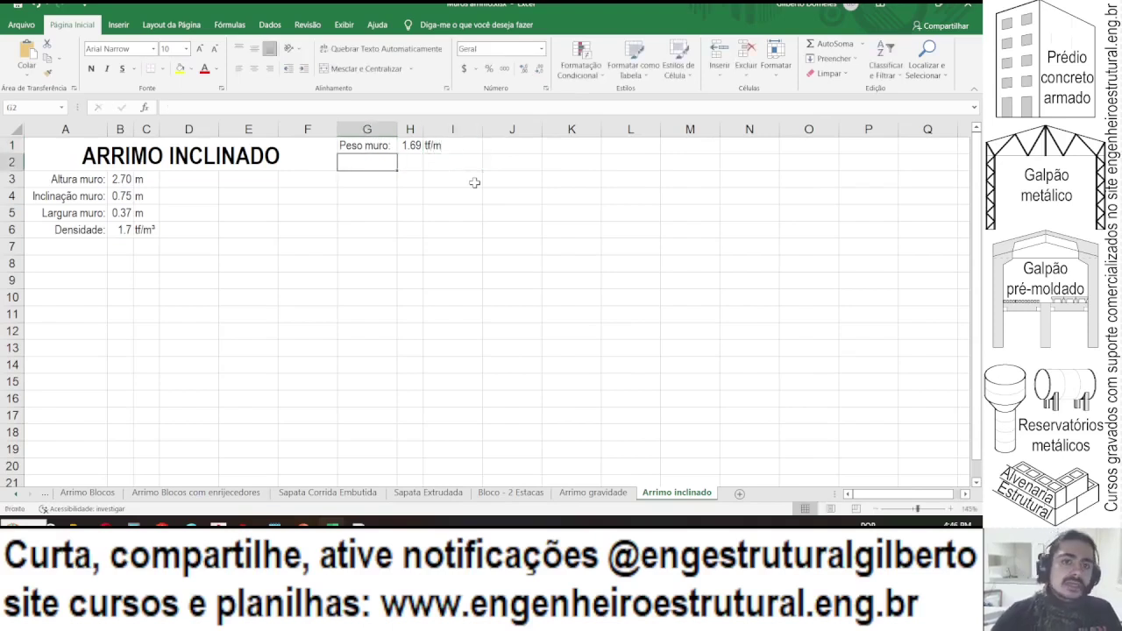
{"action": "type", "text": "Momento muro:"}
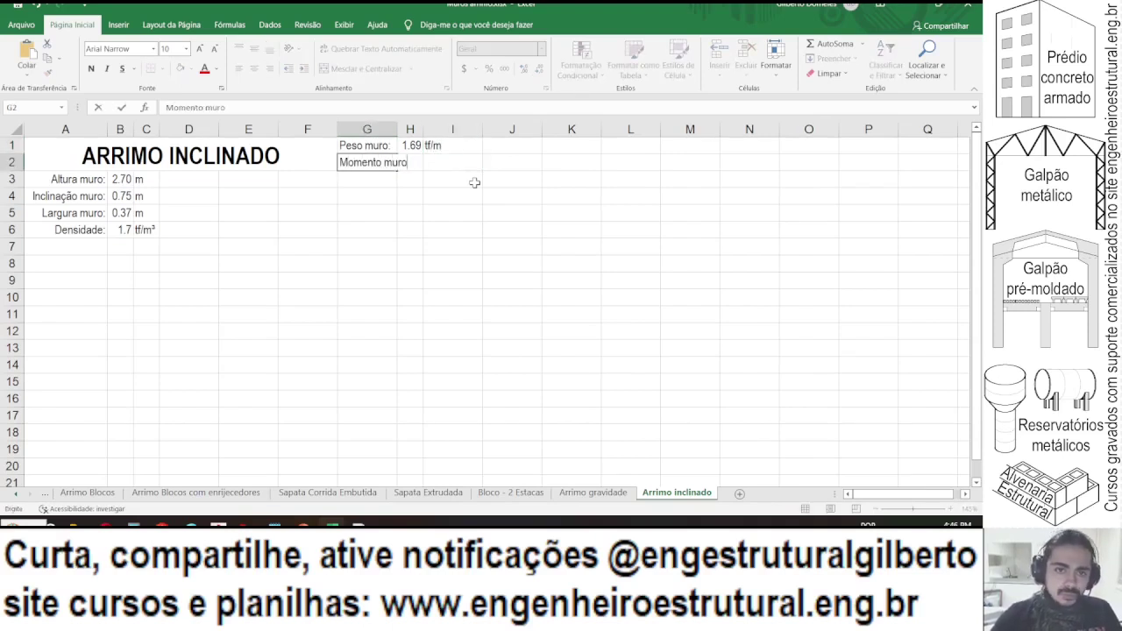
{"action": "key", "text": "Return"}
{"action": "left_click_drag", "start_coordinate": [397, 128], "coordinate": [385, 163]}
{"action": "left_click", "coordinate": [270, 69]}
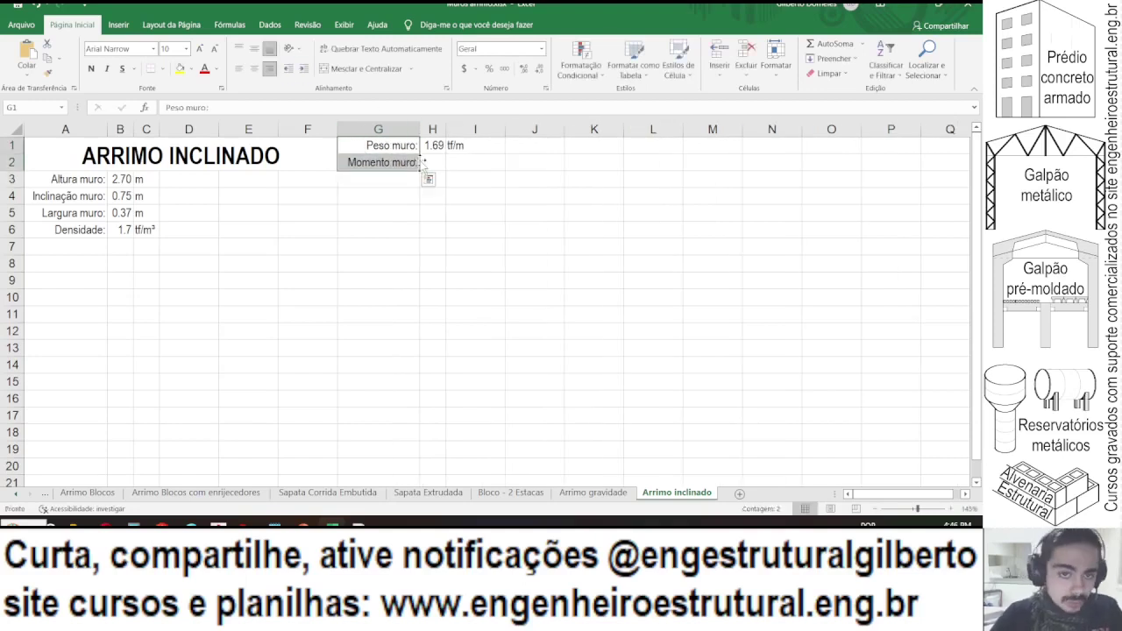
- Calculate the wall moment in H2 as half the inclination times the wall weight with the formula =B4/2*H1
{"action": "left_click", "coordinate": [433, 163]}
{"action": "type", "text": "="}
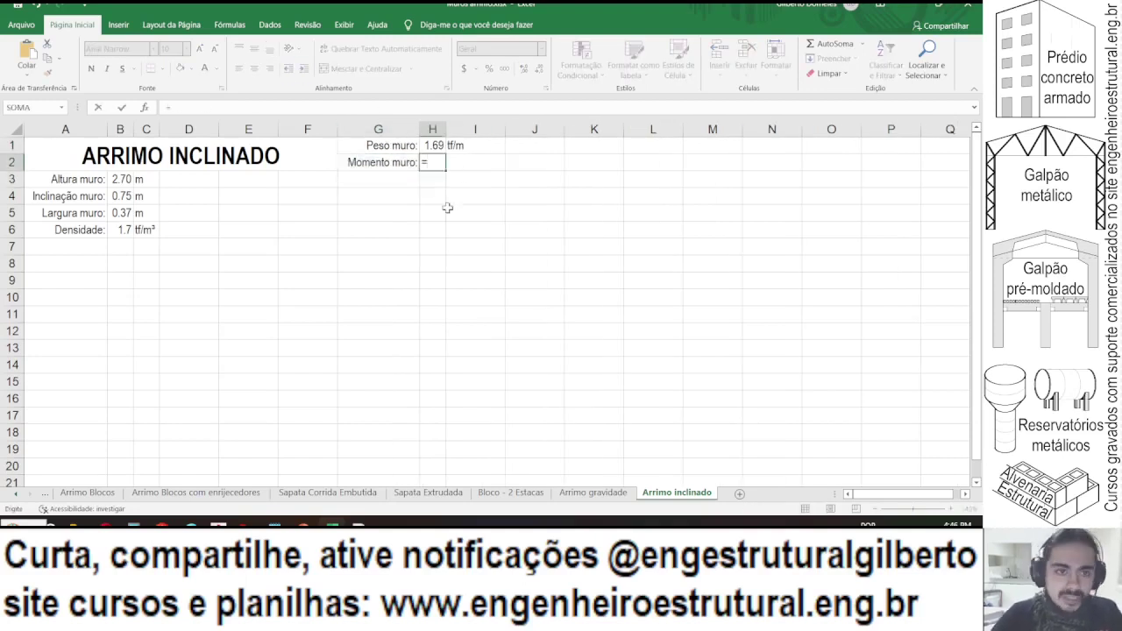
{"action": "left_click", "coordinate": [124, 198]}
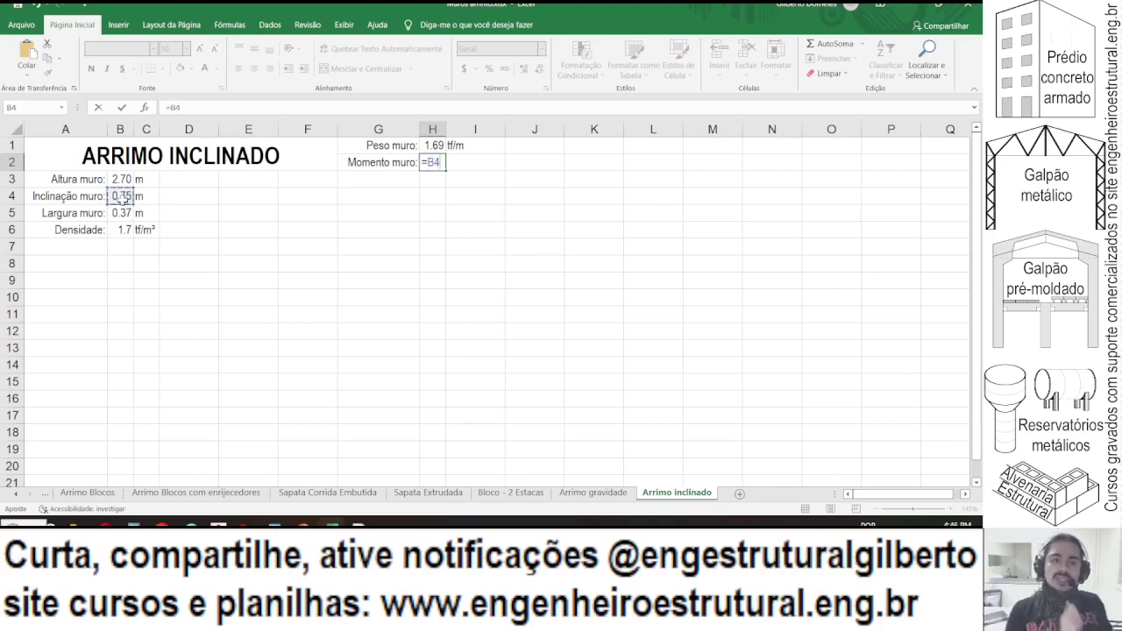
{"action": "type", "text": "/2*"}
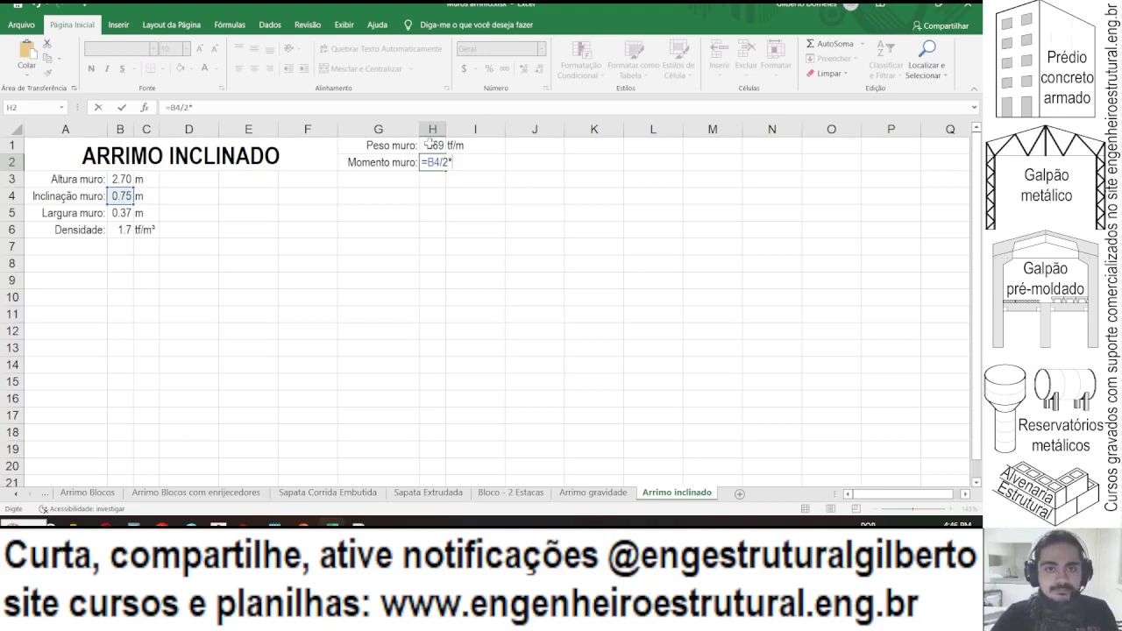
{"action": "left_click", "coordinate": [430, 143]}
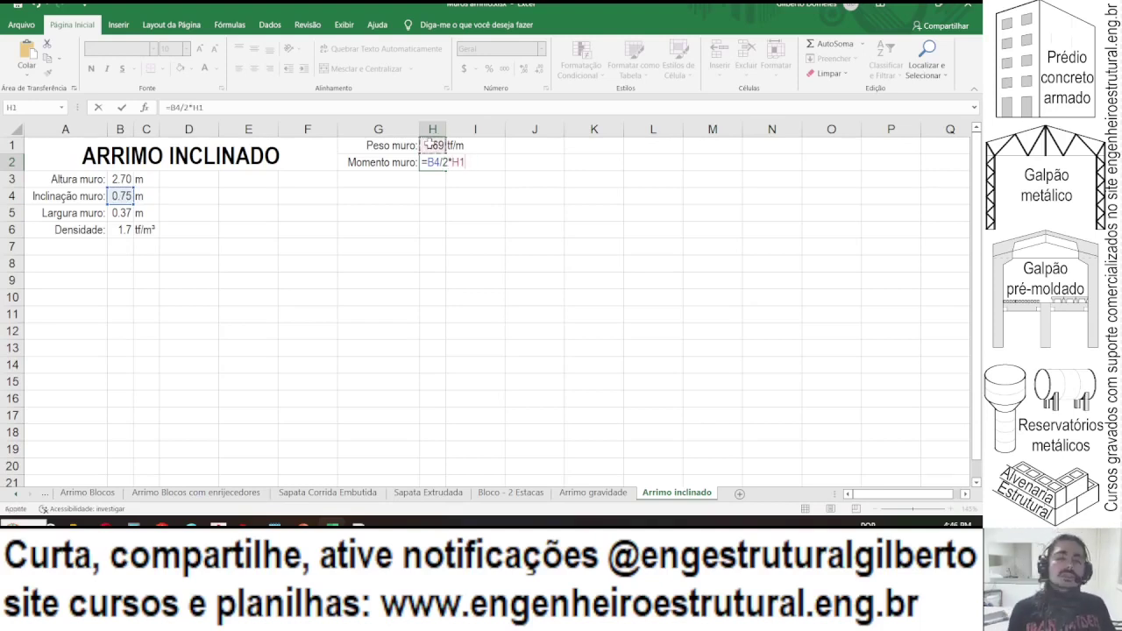
{"action": "key", "text": "Return"}
- Enter the unit tfm in I2 for the wall moment and autofit column I
{"action": "key", "text": "Up"}
{"action": "key", "text": "Right"}
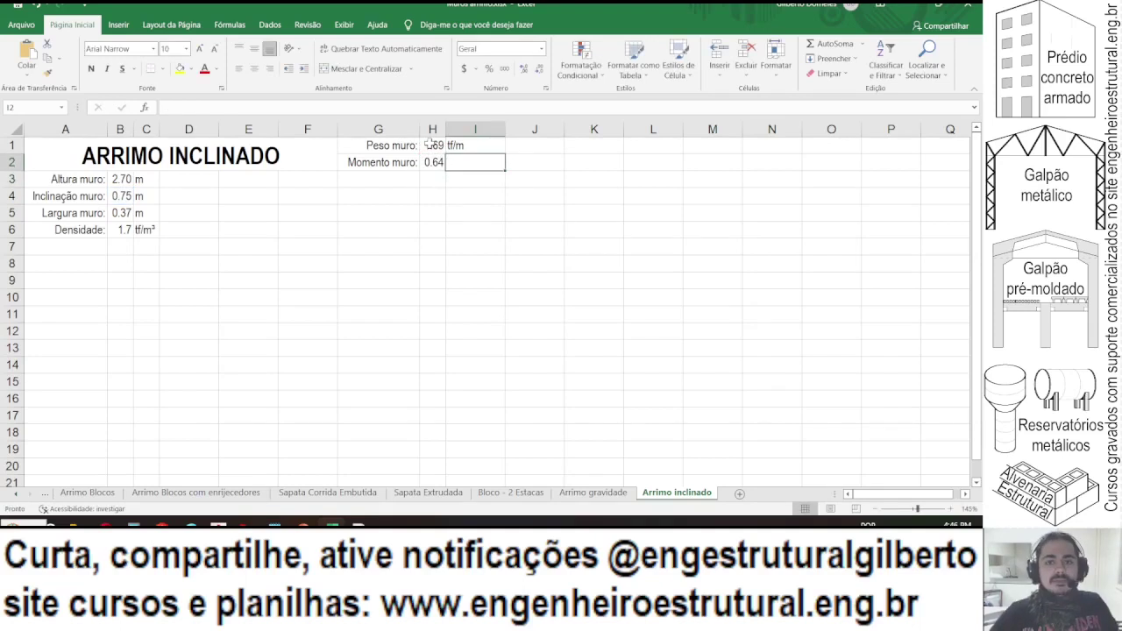
{"action": "type", "text": "tf/m"}
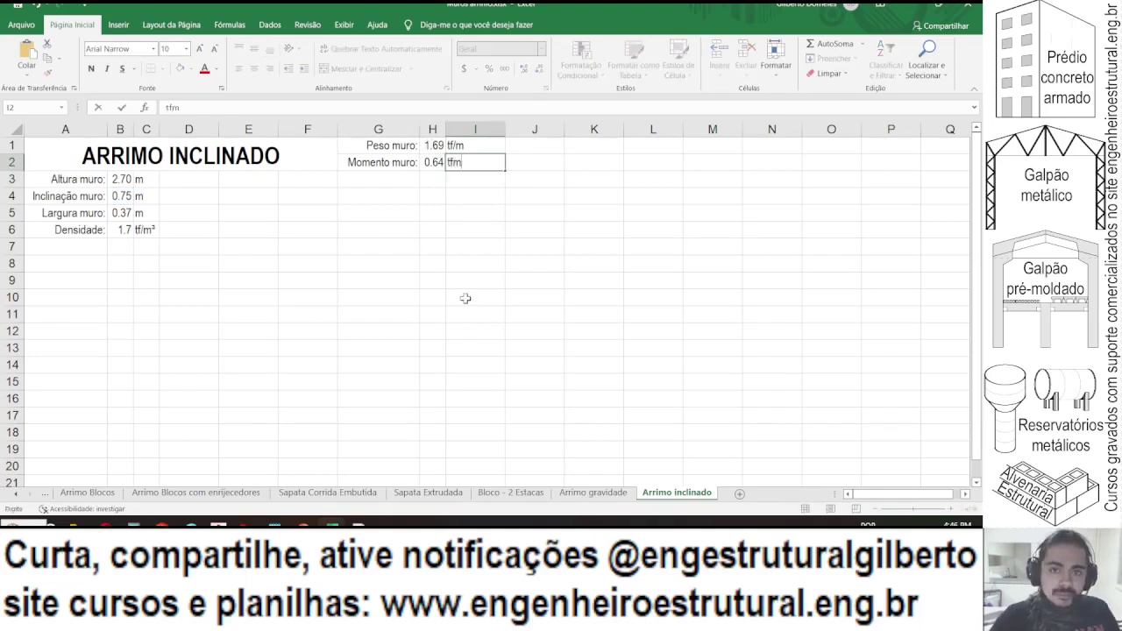
{"action": "key", "text": "Return"}
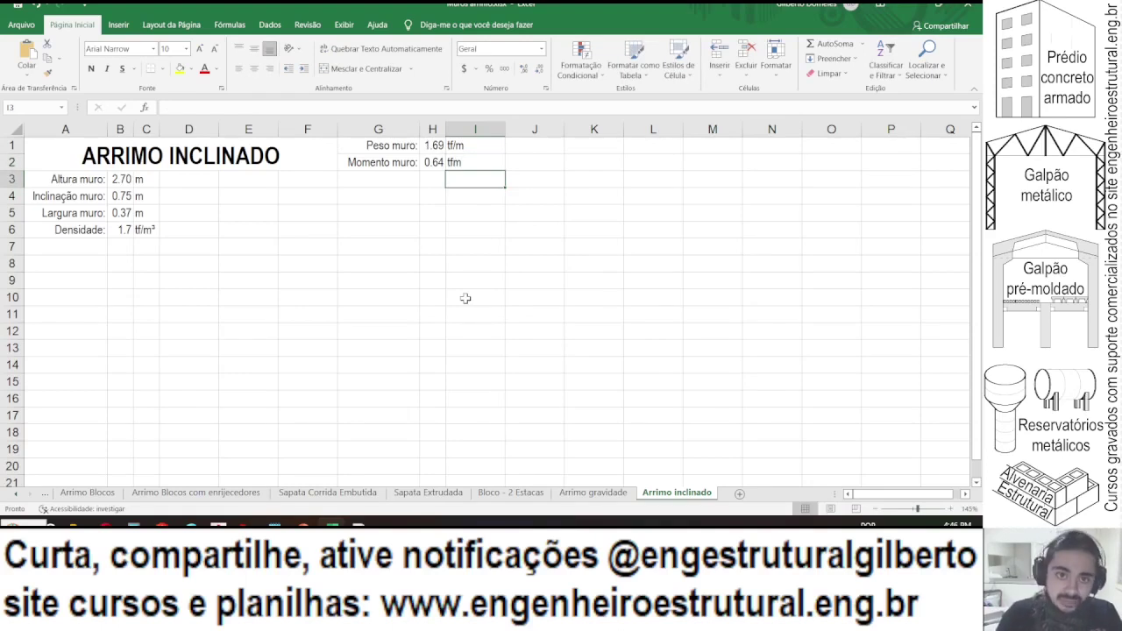
{"action": "double_click", "coordinate": [505, 129]}
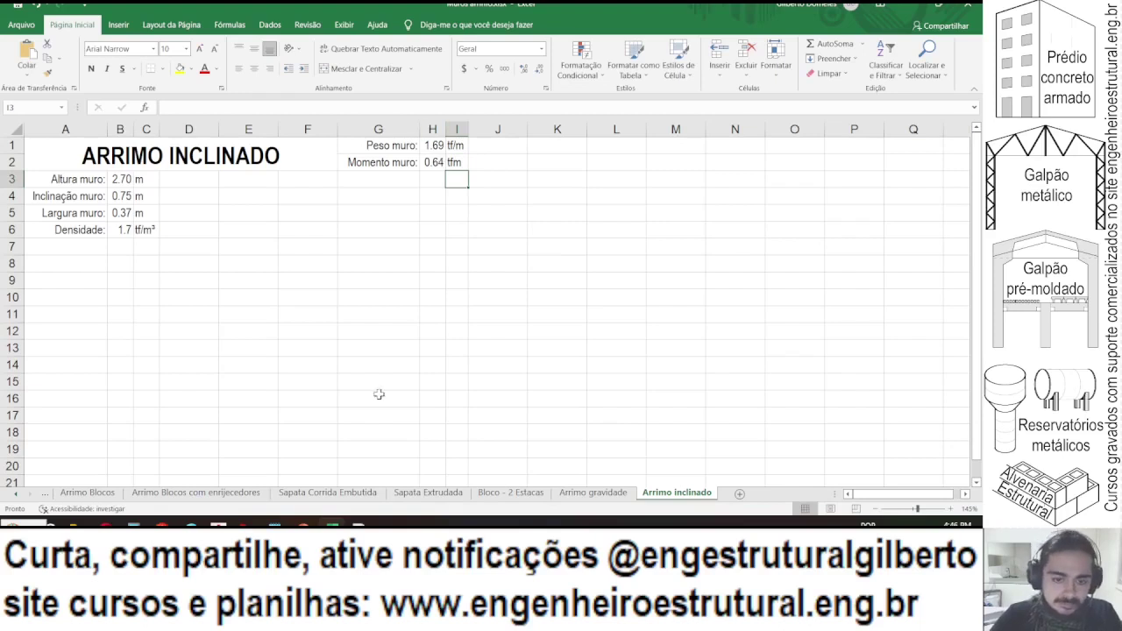
- Switch to the NBR 6120 PDF and examine the sand and clay soil properties in Table A.1
{"action": "key", "text": "alt+Tab"}
{"action": "scroll", "coordinate": [491, 301], "scroll_direction": "down", "scroll_amount": 1}
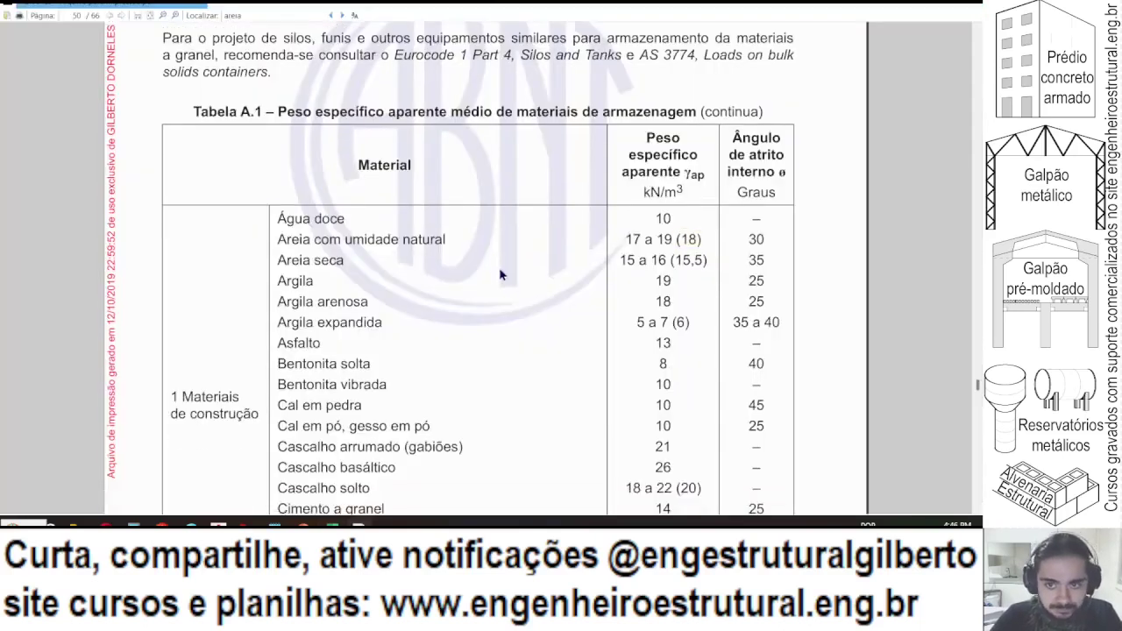
{"action": "scroll", "coordinate": [277, 215], "scroll_direction": "up", "scroll_amount": 1}
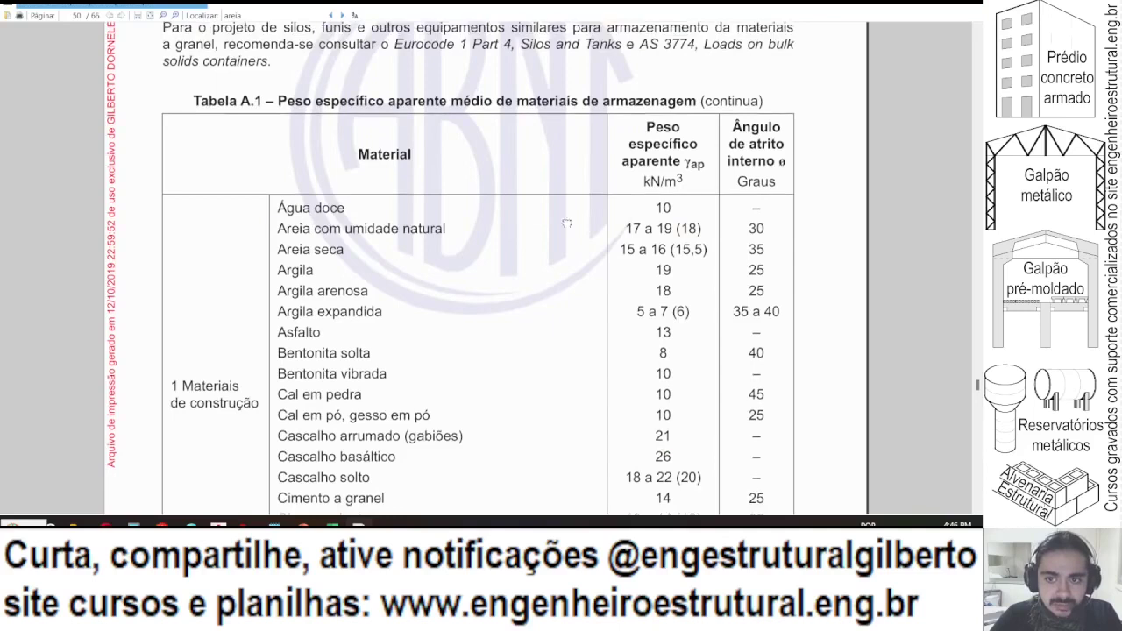
{"action": "scroll", "coordinate": [277, 214], "scroll_direction": "down", "scroll_amount": 2}
{"action": "left_click_drag", "start_coordinate": [331, 188], "coordinate": [539, 192]}
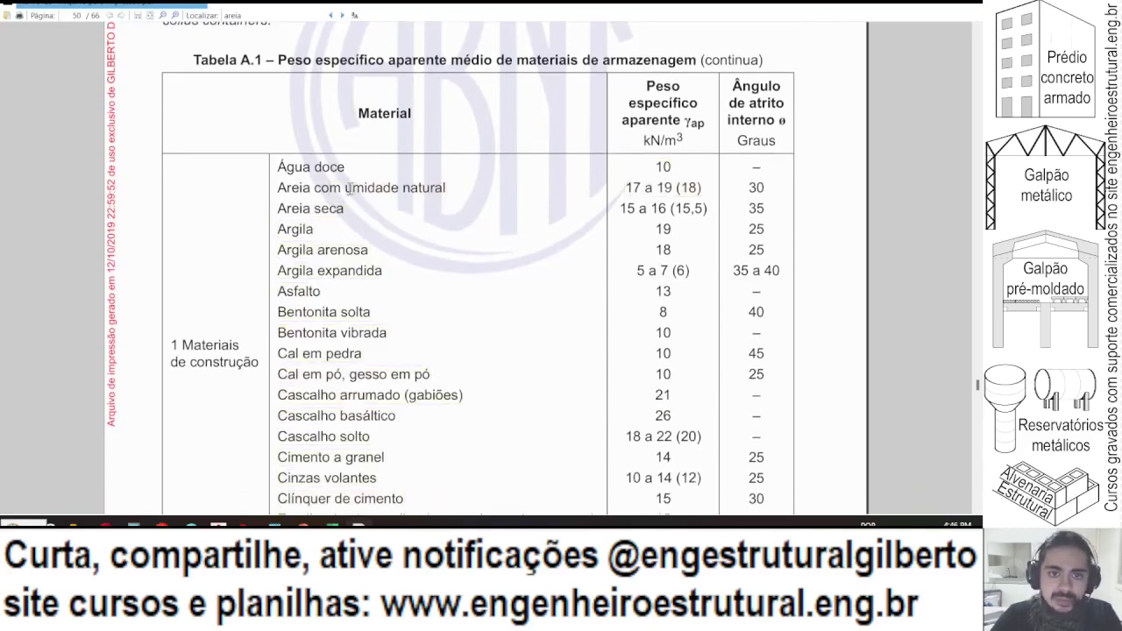
{"action": "left_click", "coordinate": [522, 257]}
- Return to the Excel sheet, enter the heading "Tipos solo" in J1 and center the range J1:M5
{"action": "key", "text": "alt+Tab"}
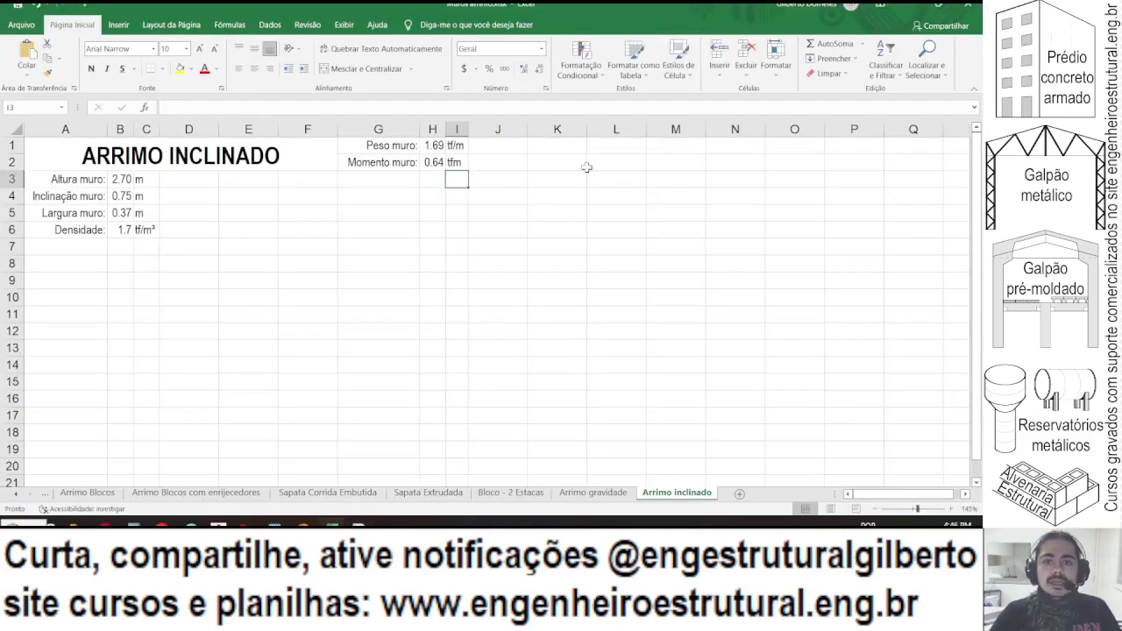
{"action": "left_click", "coordinate": [516, 145]}
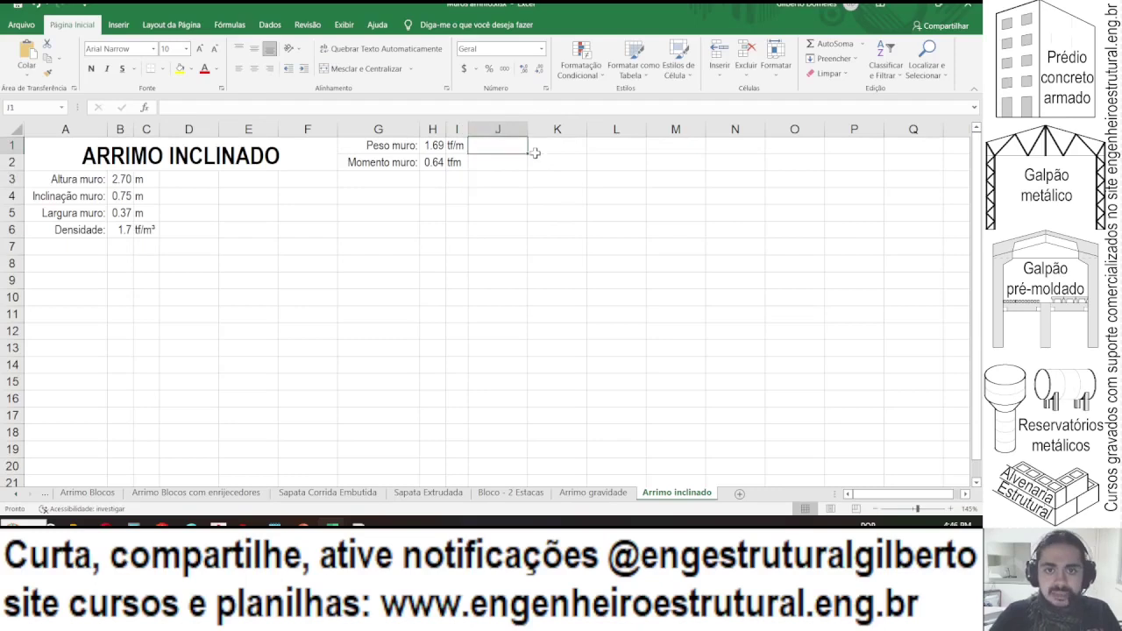
{"action": "type", "text": "Tipo solo"}
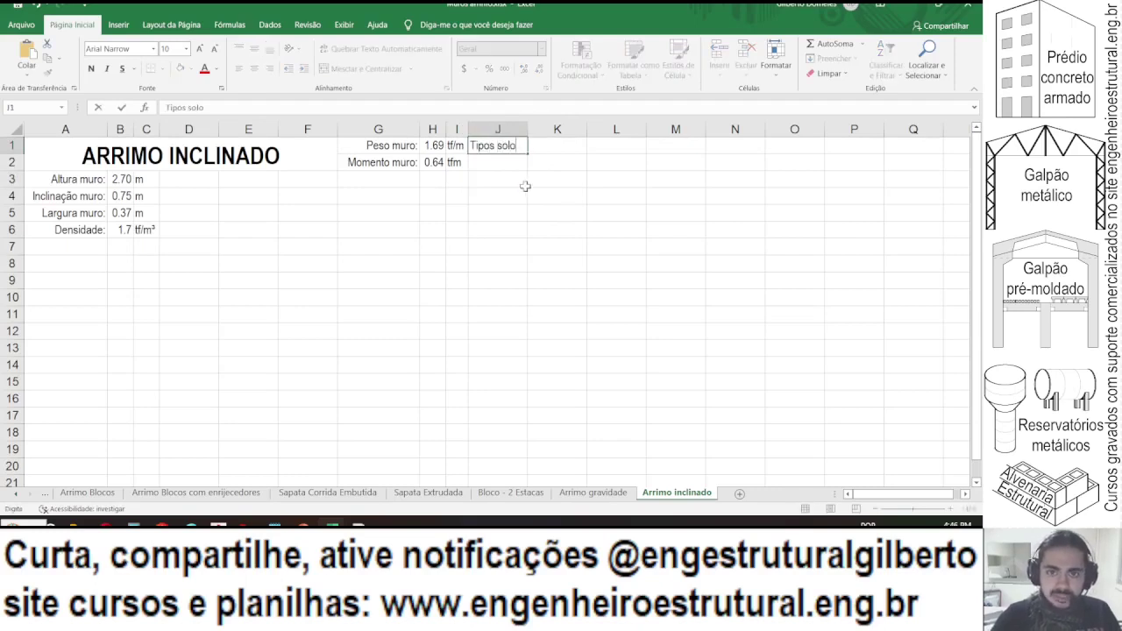
{"action": "key", "text": "Return"}
{"action": "left_click_drag", "start_coordinate": [488, 146], "coordinate": [692, 208]}
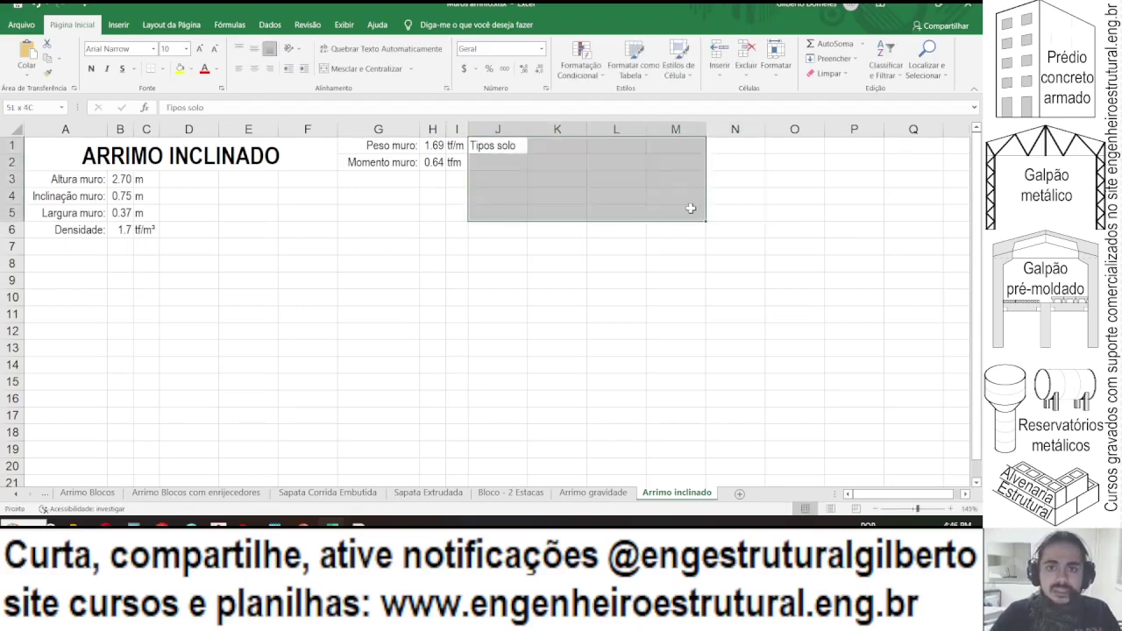
{"action": "left_click", "coordinate": [253, 70]}
- List the soil types Areia, Misto and Argila in cells J2 to J4 under the heading
{"action": "left_click", "coordinate": [495, 167]}
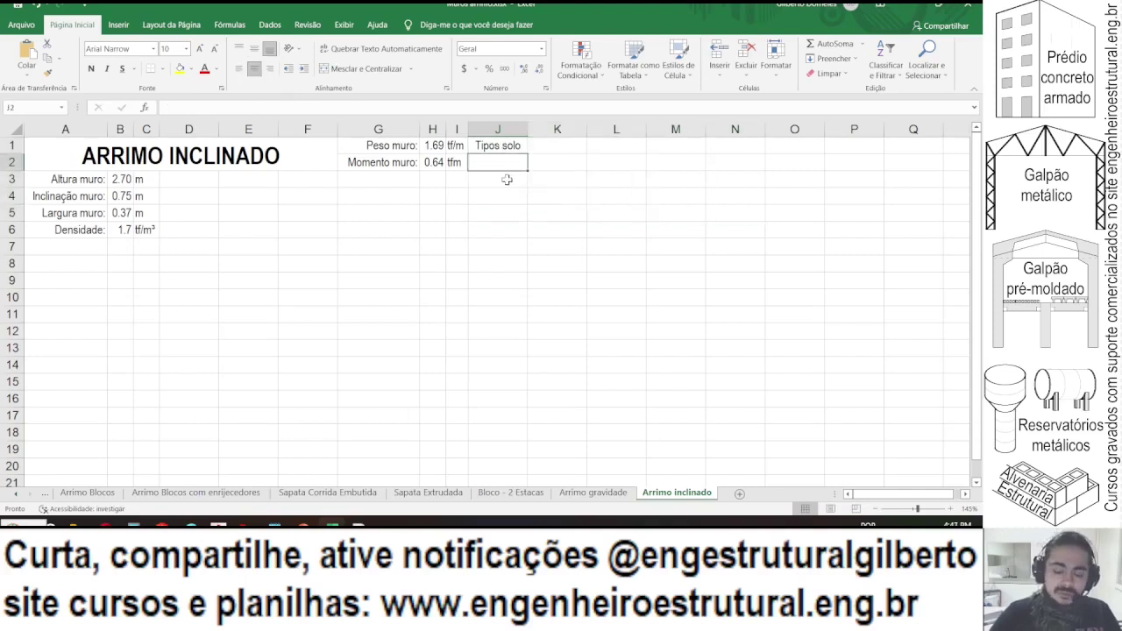
{"action": "type", "text": "Areia"}
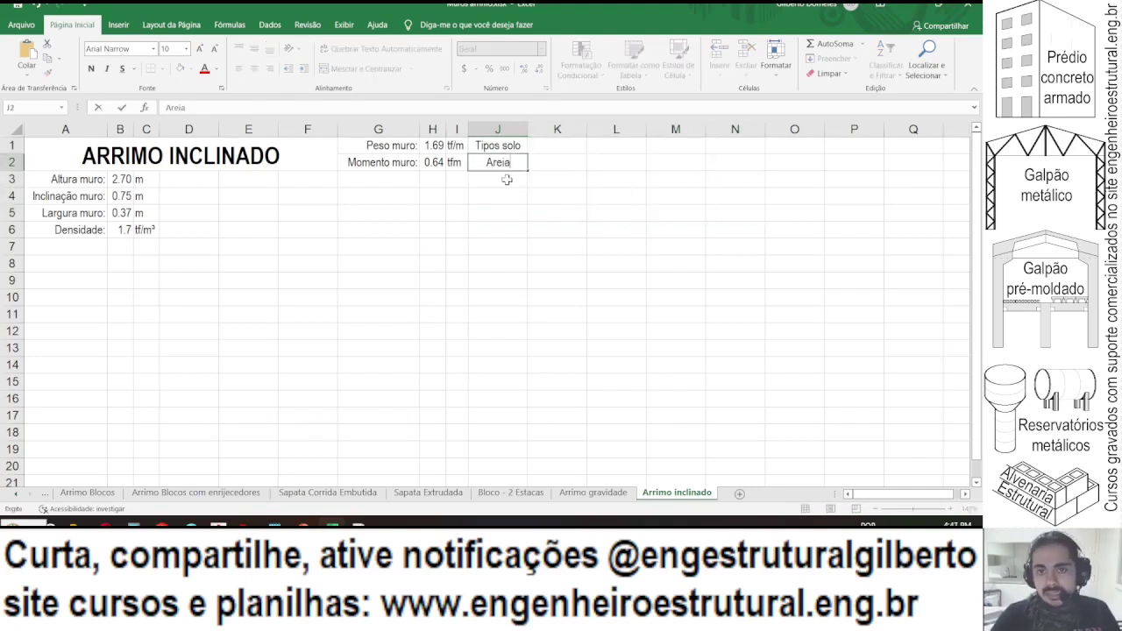
{"action": "key", "text": "Return"}
{"action": "type", "text": "Misto"}
{"action": "key", "text": "Return"}
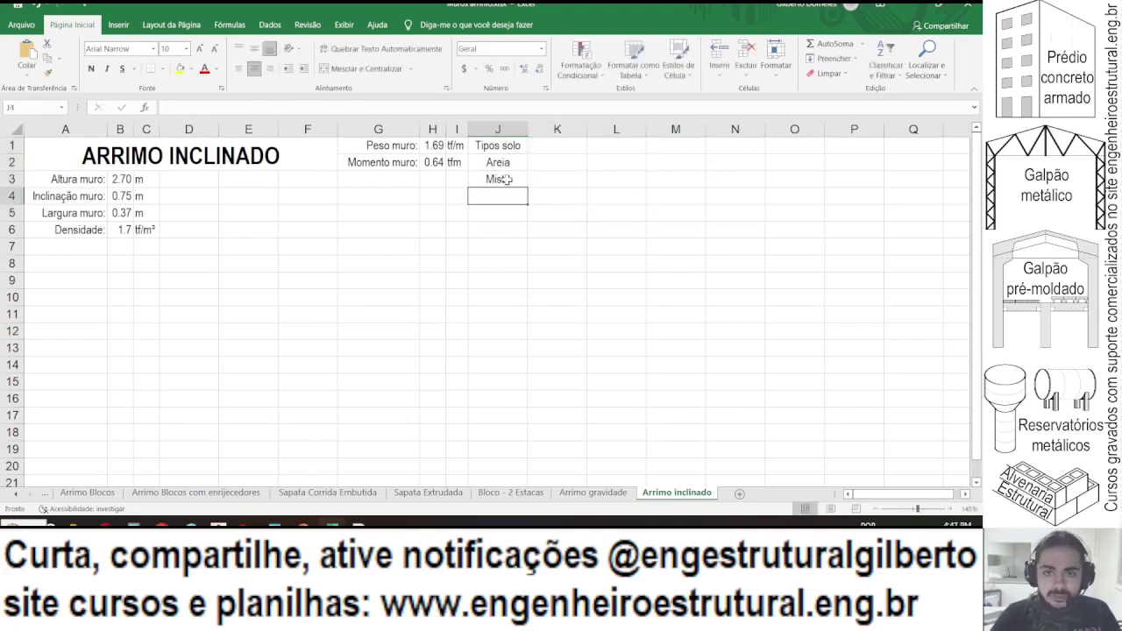
{"action": "type", "text": "Argila"}
{"action": "key", "text": "Return"}
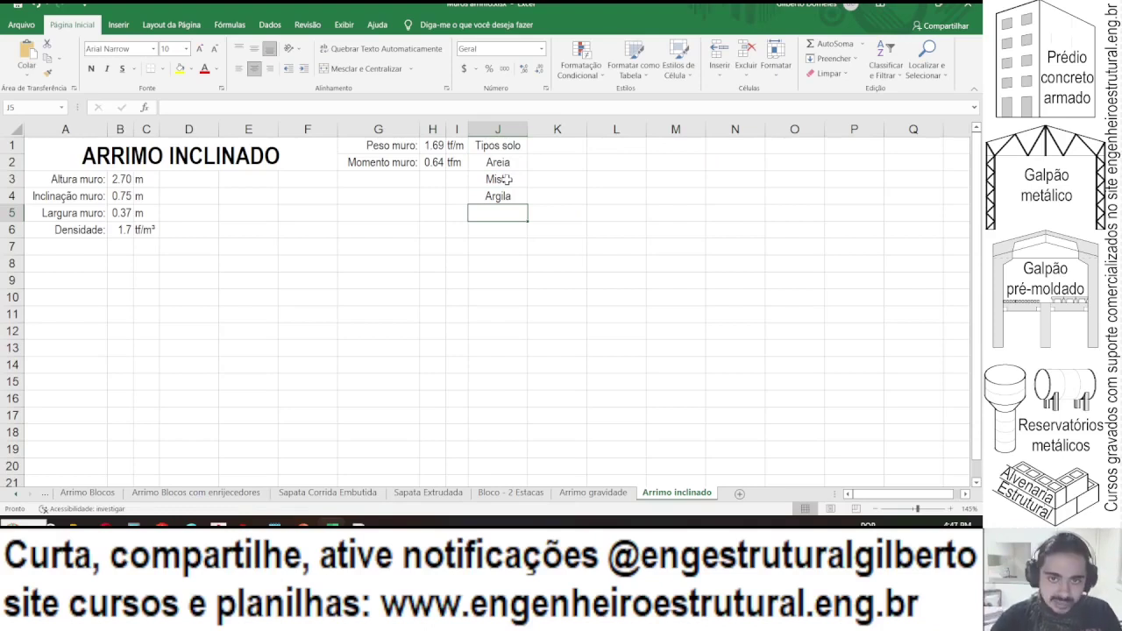
- Make the soil table's header cells J1:M1 bold
{"action": "key", "text": "Up"}
{"action": "key", "text": "Up"}
{"action": "key", "text": "Up"}
{"action": "key", "text": "Up"}
{"action": "left_click", "coordinate": [617, 149], "text": "shift"}
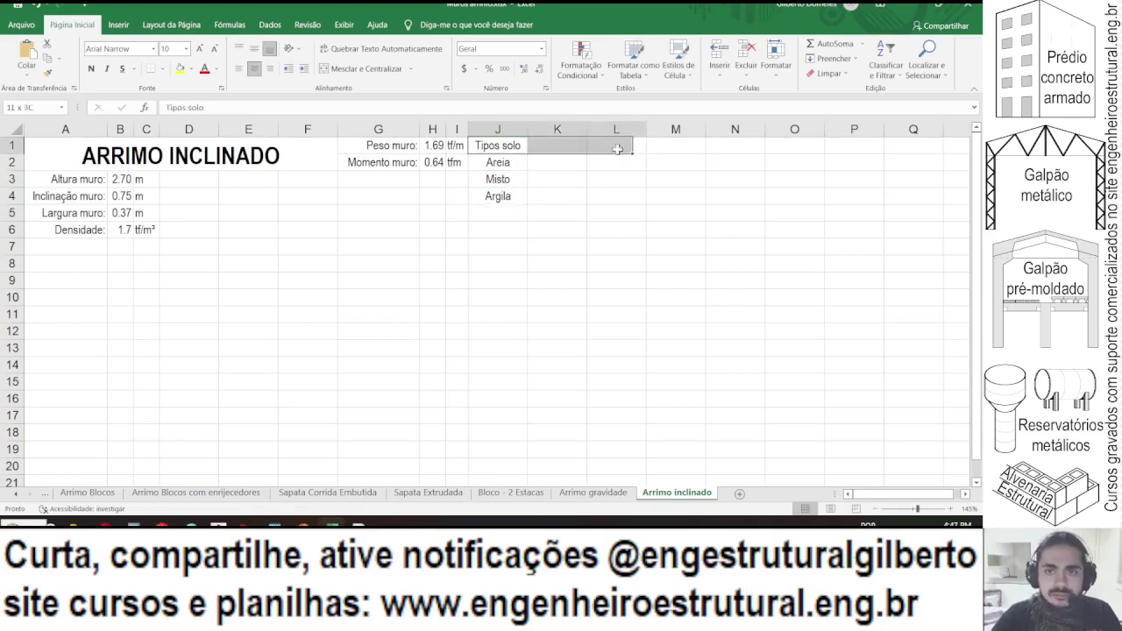
{"action": "left_click", "coordinate": [676, 148], "text": "shift"}
{"action": "left_click", "coordinate": [91, 68]}
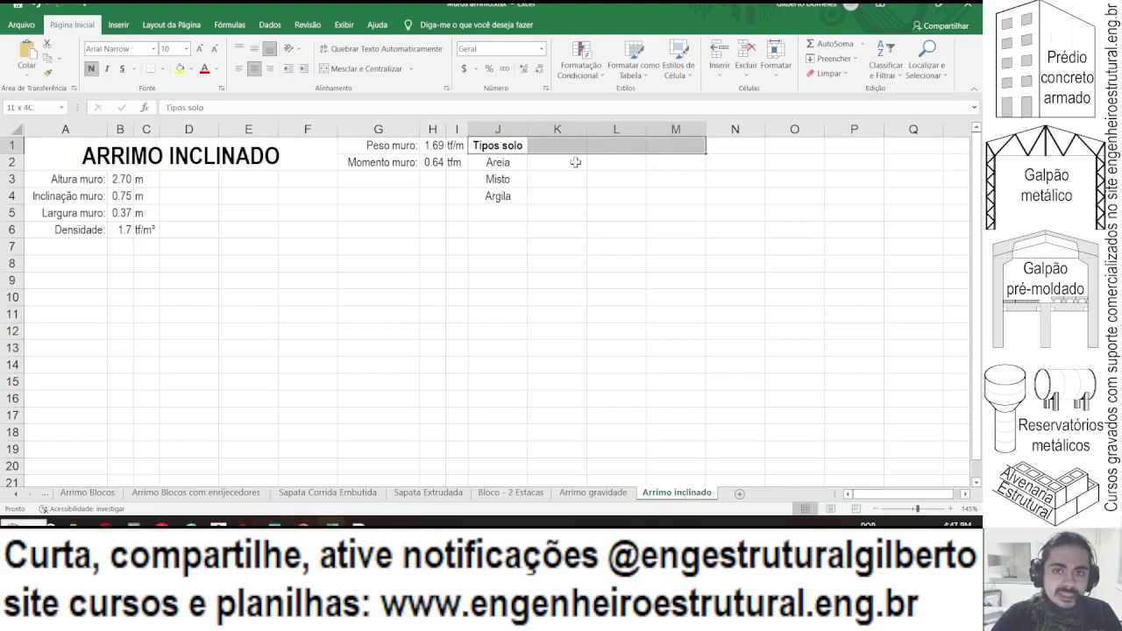
- Enter the density column heading "Densid" in K1
{"action": "key", "text": "Right"}
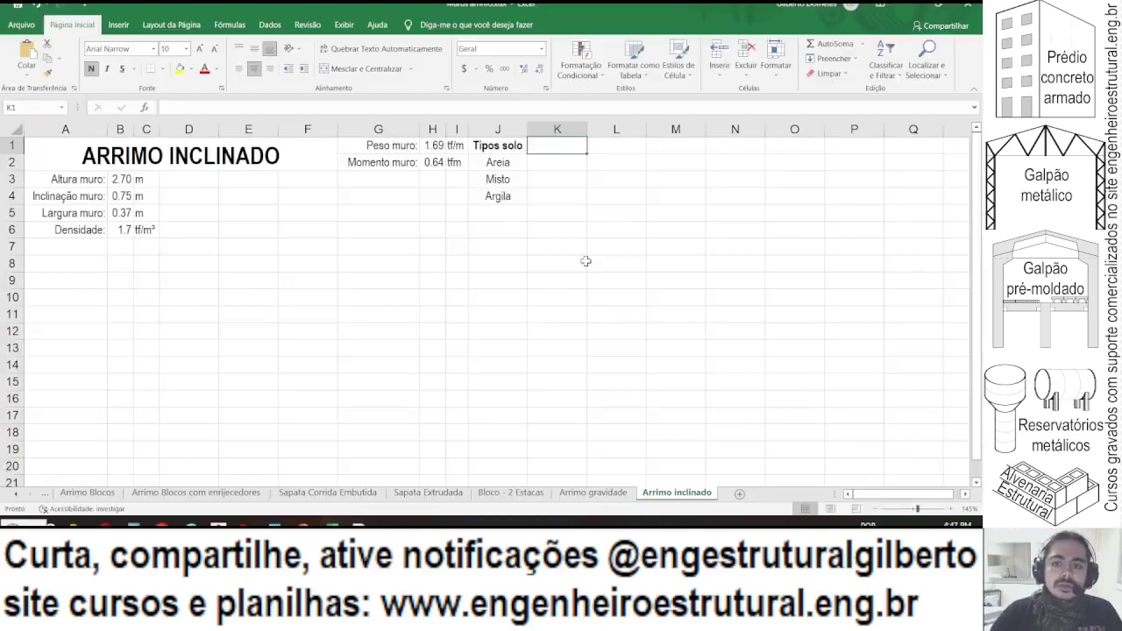
{"action": "type", "text": "Den"}
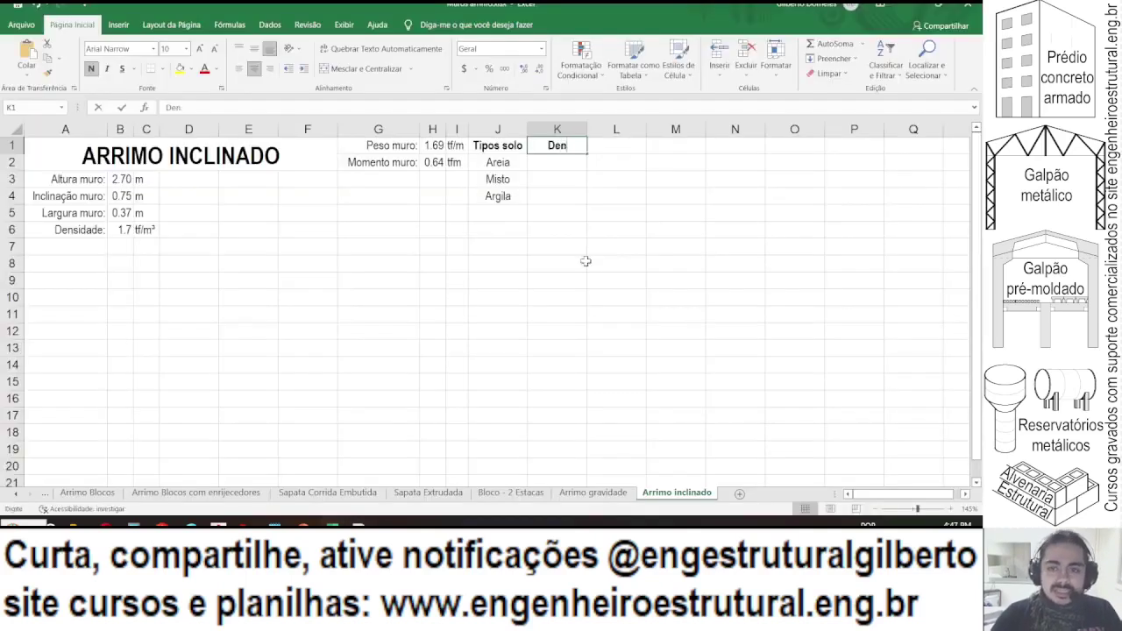
{"action": "type", "text": "sid"}
{"action": "key", "text": "Return"}
- Look up the specific weight of naturally moist sand in the PDF's Table A.1 and enter 1.8 for Areia in K2
{"action": "key", "text": "alt+Tab"}
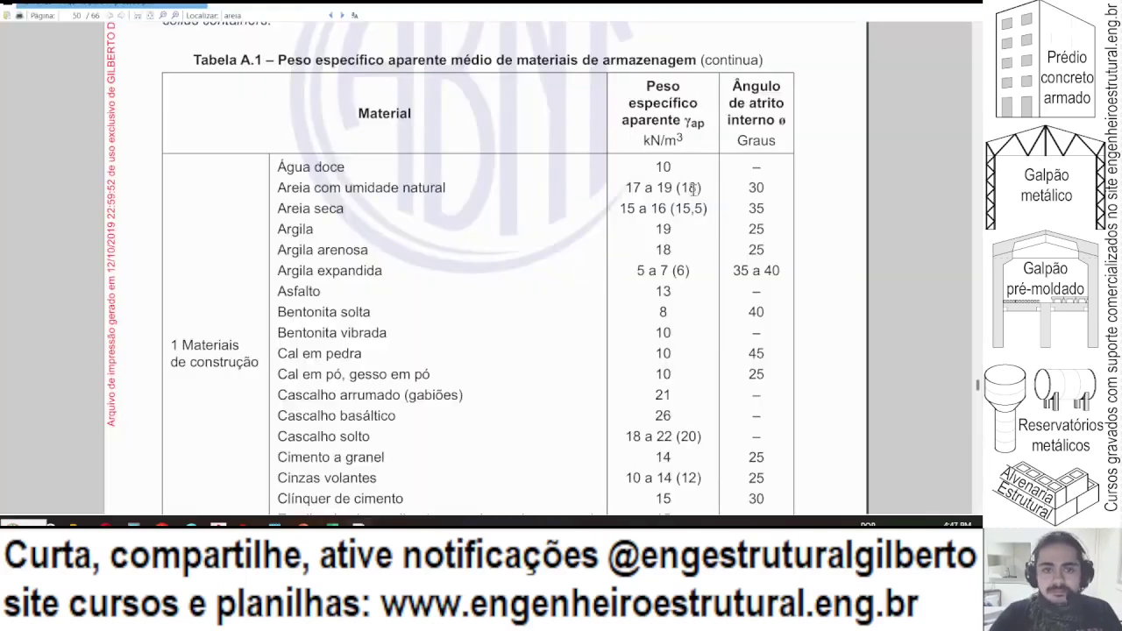
{"action": "mouse_move", "coordinate": [693, 187]}
{"action": "left_mouse_down"}
{"action": "mouse_move", "coordinate": [360, 189]}
{"action": "mouse_move", "coordinate": [691, 187]}
{"action": "left_mouse_up"}
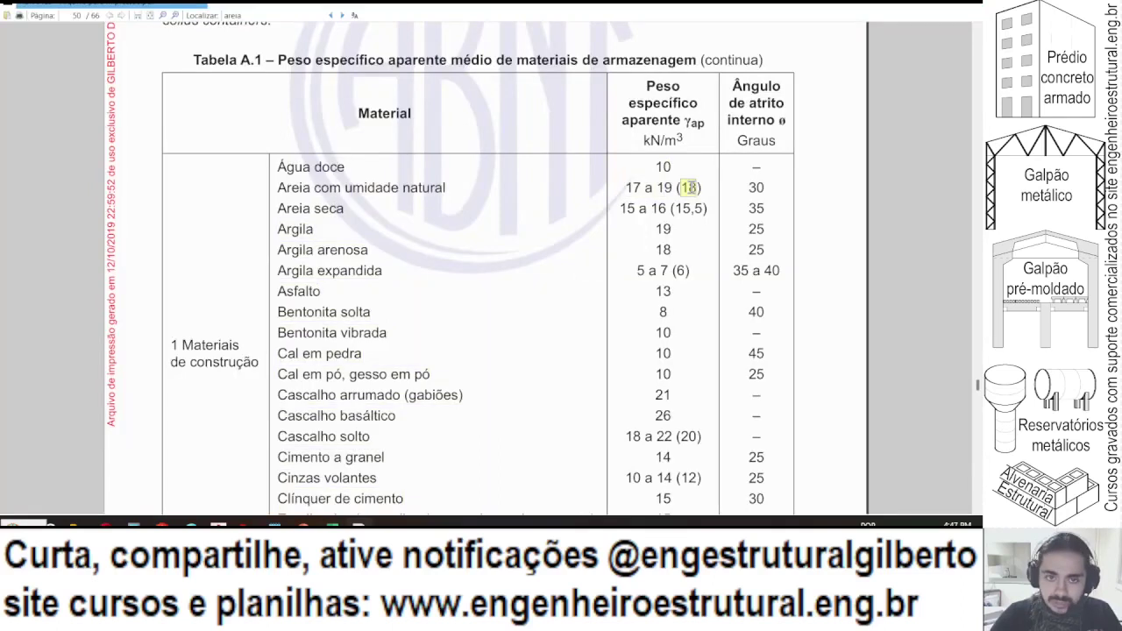
{"action": "key", "text": "alt+Tab"}
{"action": "type", "text": "18"}
{"action": "key", "text": "Return"}
{"action": "key", "text": "alt+Tab"}
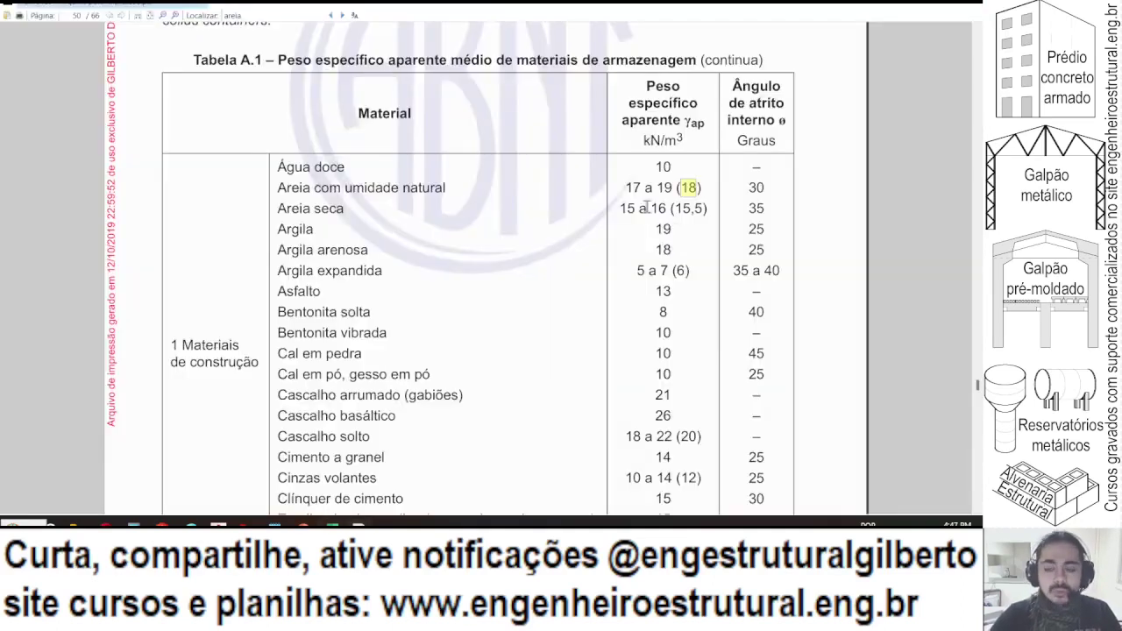
{"action": "key", "text": "alt+Tab"}
{"action": "key", "text": "Up"}
{"action": "type", "text": "1.8"}
{"action": "key", "text": "Return"}
- Consult the clay rows in Table A.1 and enter the densities 1.9 in K3 and 1.85 in K4
{"action": "key", "text": "alt+Tab"}
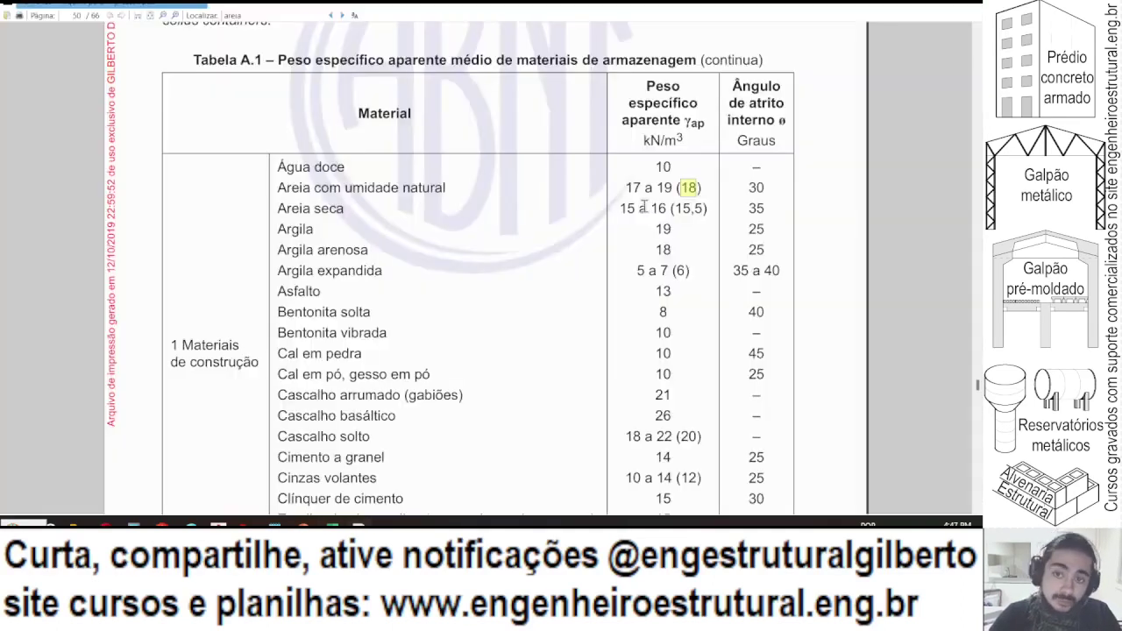
{"action": "left_click_drag", "start_coordinate": [287, 229], "coordinate": [768, 231]}
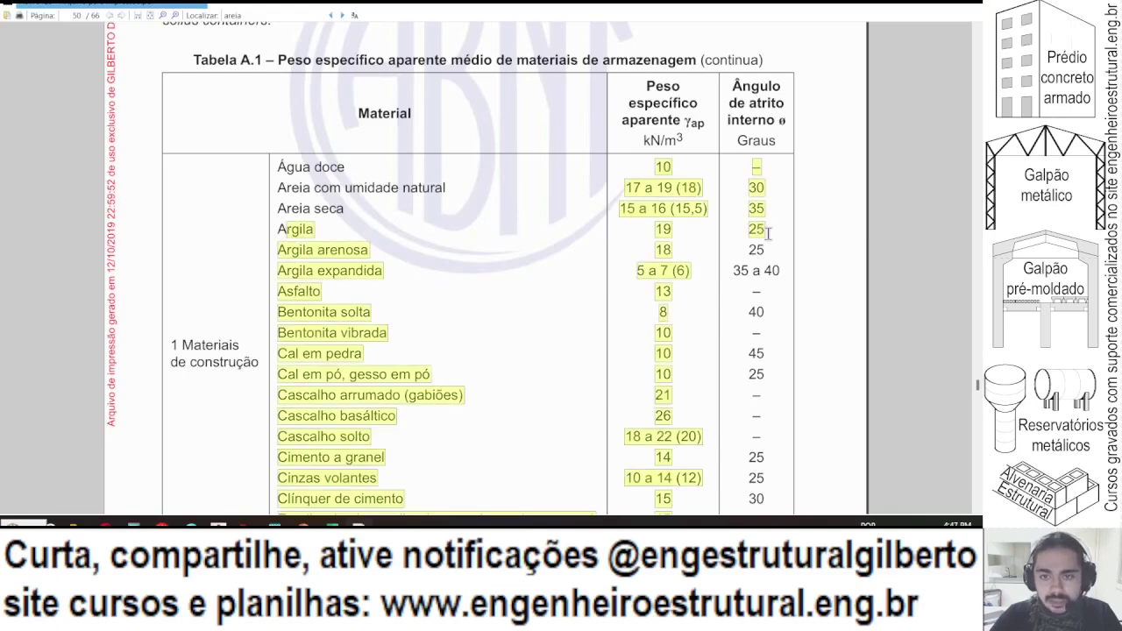
{"action": "key", "text": "alt+Tab"}
{"action": "type", "text": "1."}
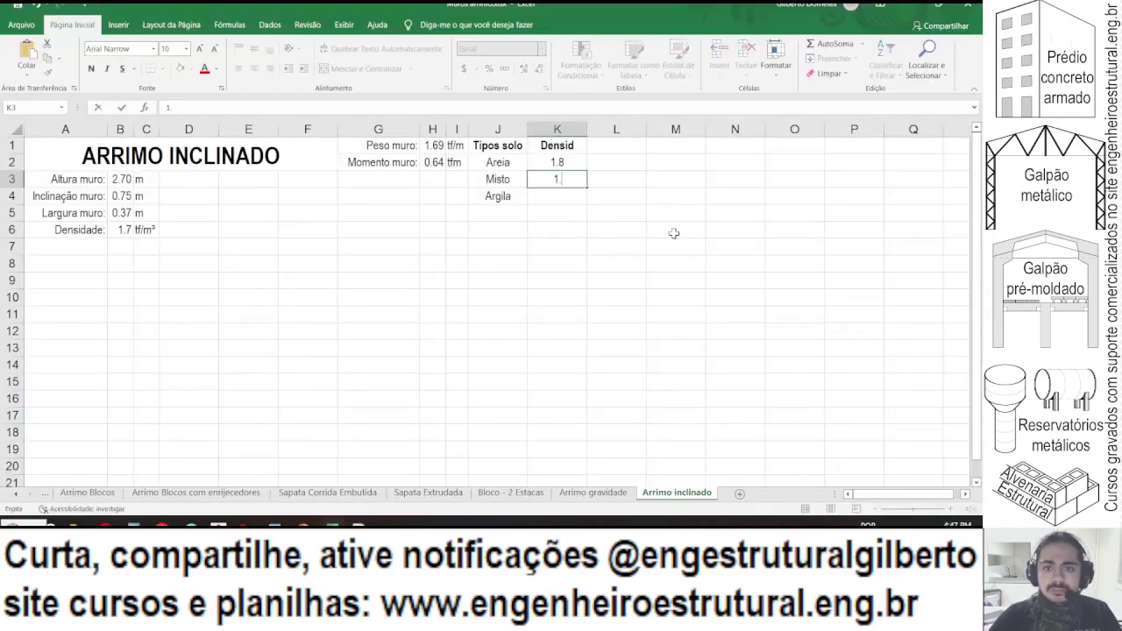
{"action": "key", "text": "alt+Tab"}
{"action": "left_click", "coordinate": [430, 178]}
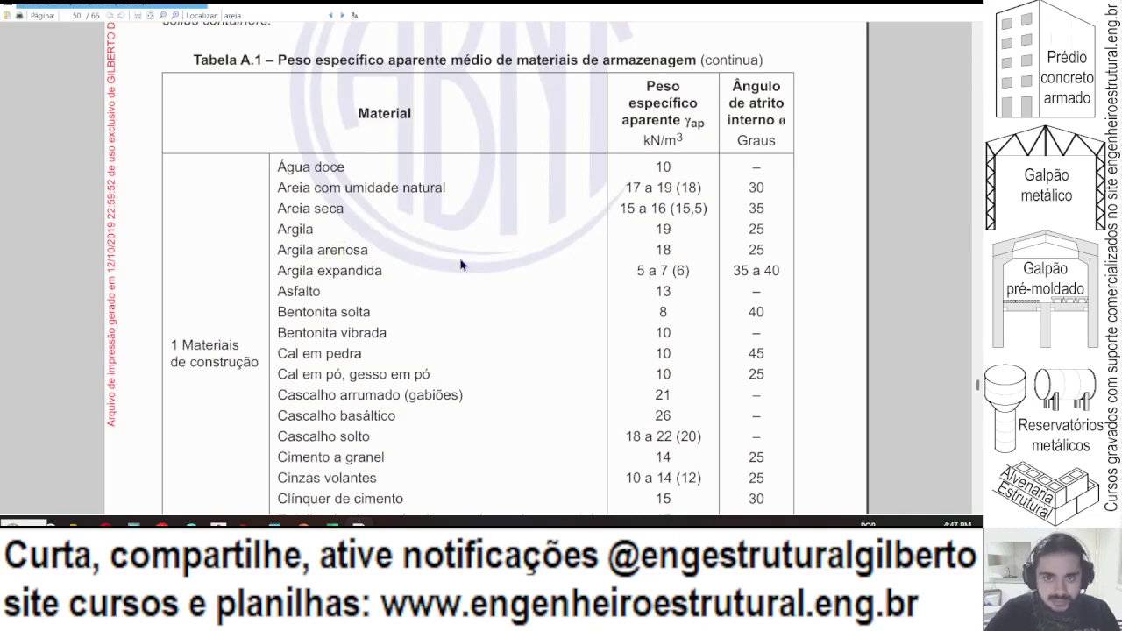
{"action": "key", "text": "alt+Tab"}
{"action": "type", "text": "1.85"}
{"action": "key", "text": "Return"}
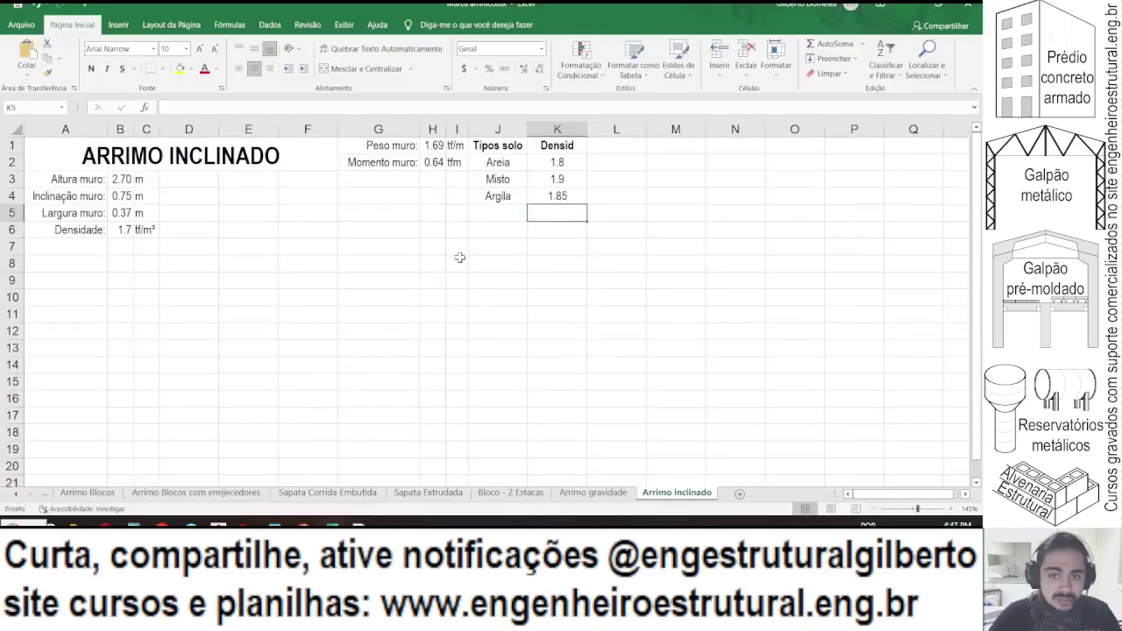
- Check the remaining column of Table A.1 and enter the friction angle heading "Ang atrito" in L1
{"action": "key", "text": "alt+Tab"}
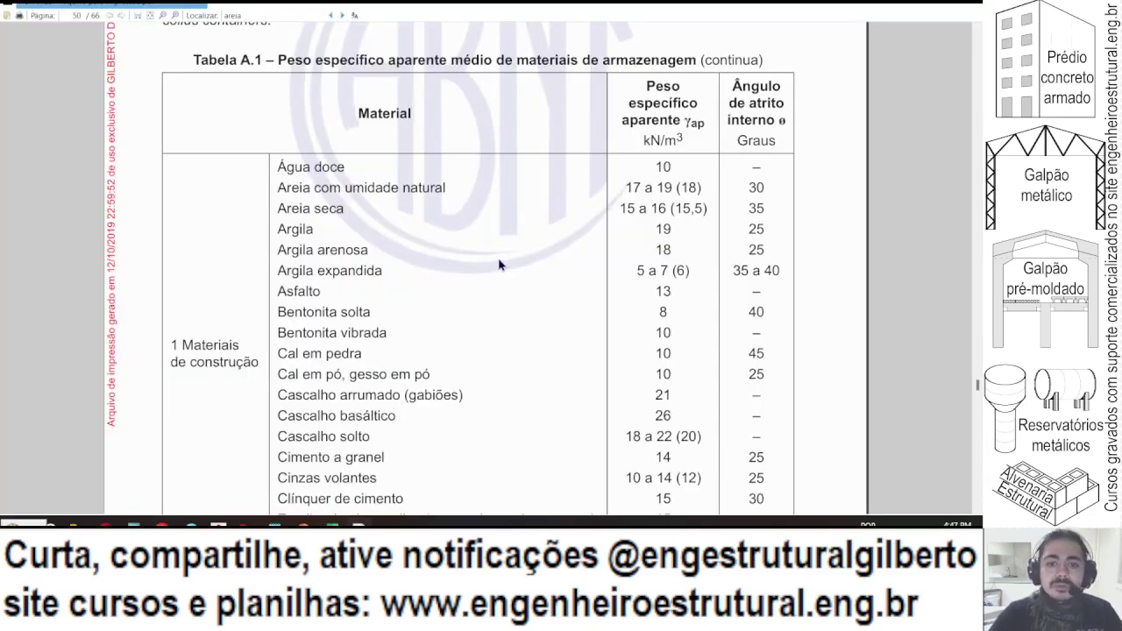
{"action": "key", "text": "alt+Tab"}
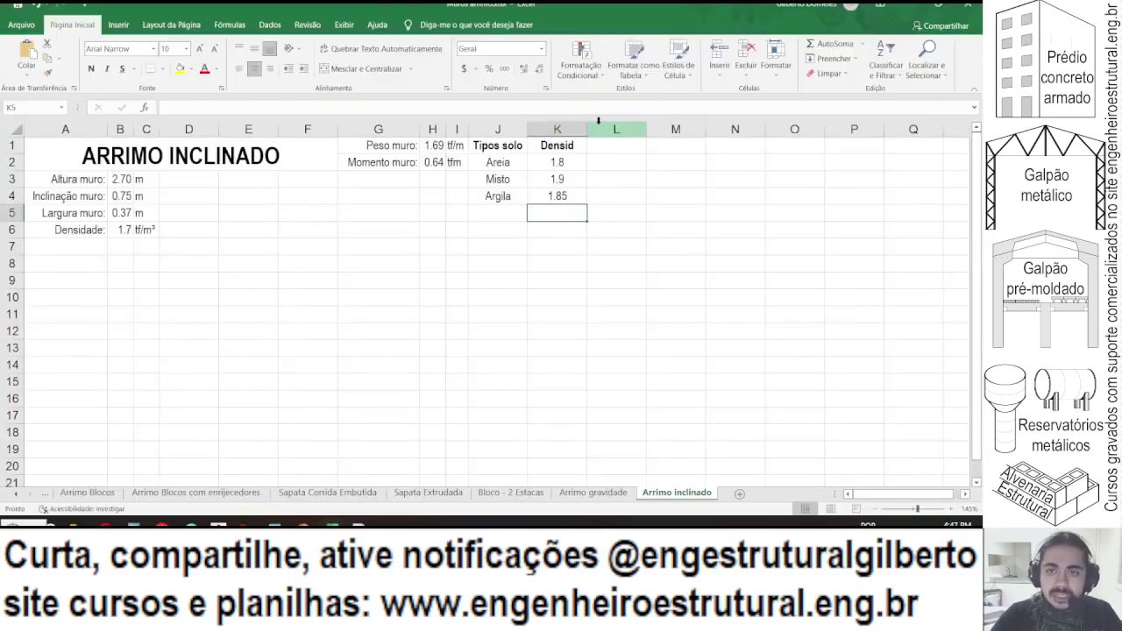
{"action": "left_click", "coordinate": [604, 149]}
{"action": "type", "text": "Ang at"}
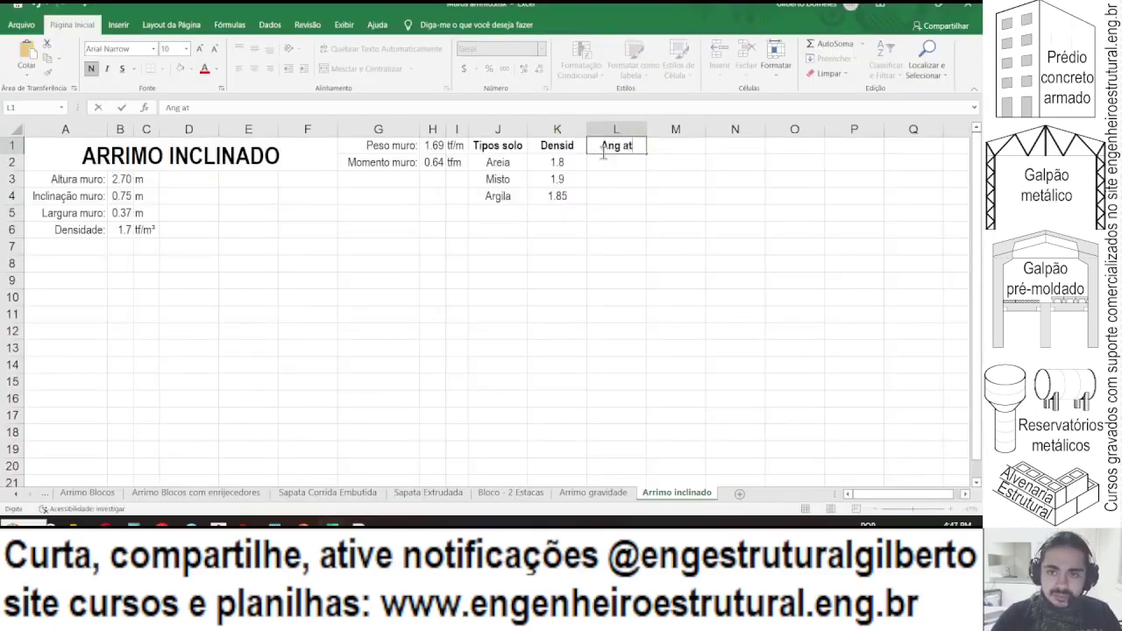
{"action": "type", "text": "rito"}
{"action": "key", "text": "Return"}
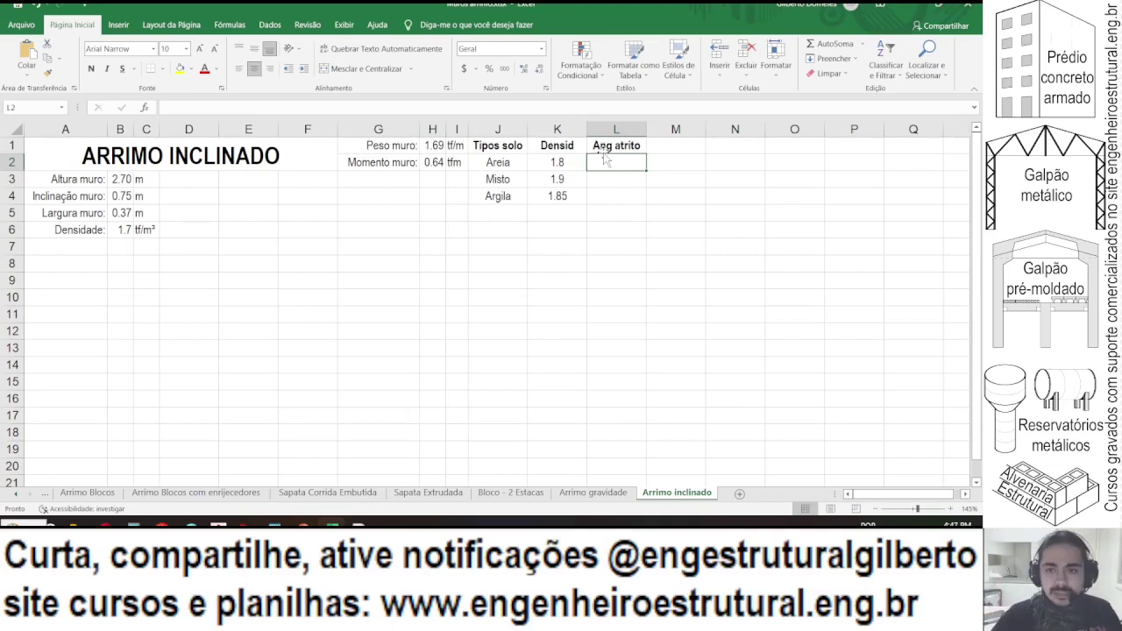
- Look up the friction angle of naturally moist sand in Table A.1 and enter 30 for Areia in L2
{"action": "key", "text": "alt+Tab"}
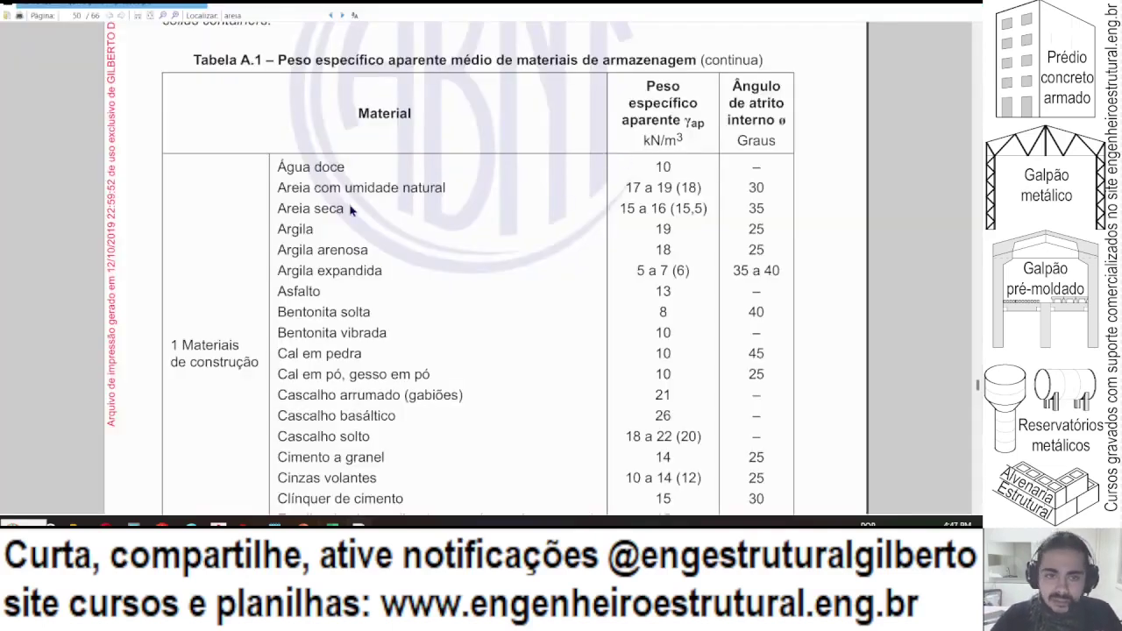
{"action": "left_click_drag", "start_coordinate": [306, 191], "coordinate": [437, 187]}
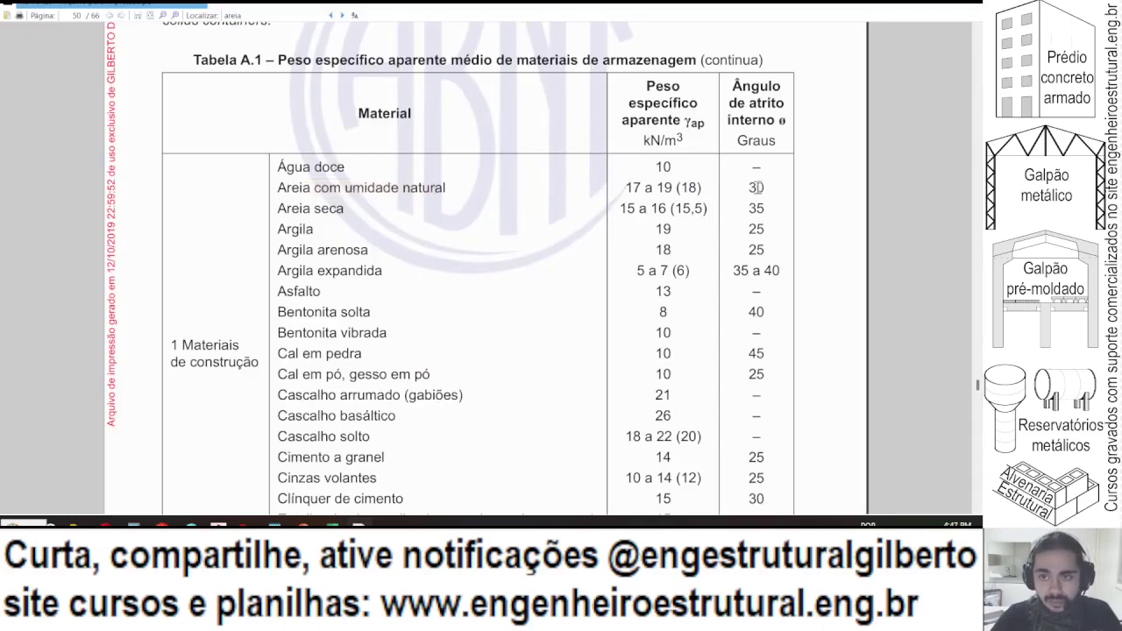
{"action": "key", "text": "alt+Tab"}
{"action": "type", "text": "30"}
{"action": "key", "text": "alt+Tab"}
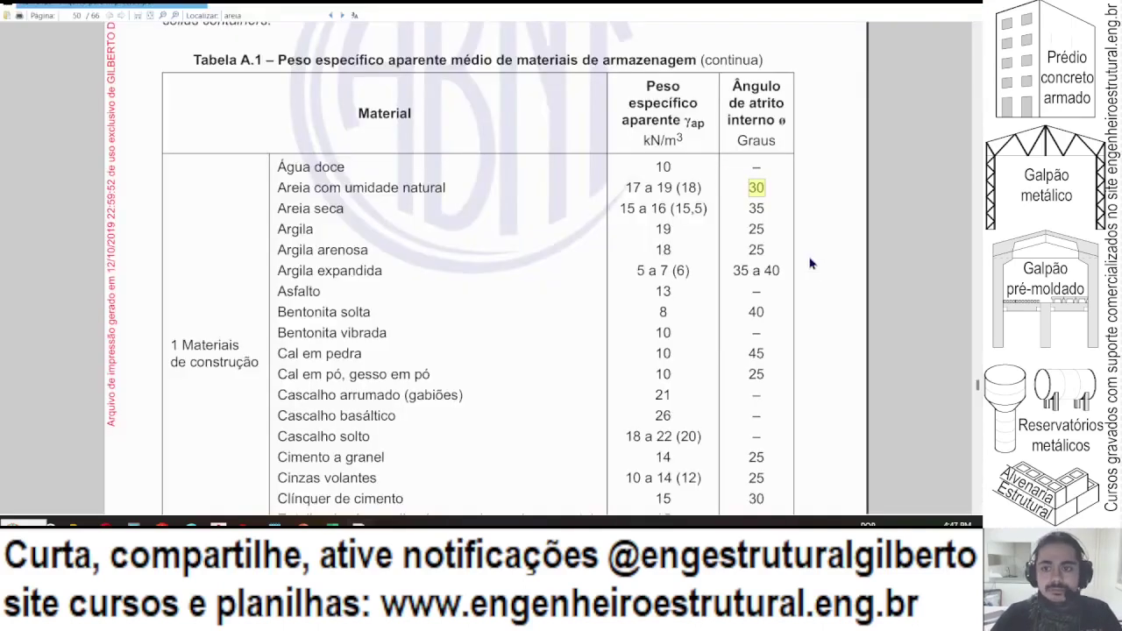
{"action": "key", "text": "alt+Tab"}
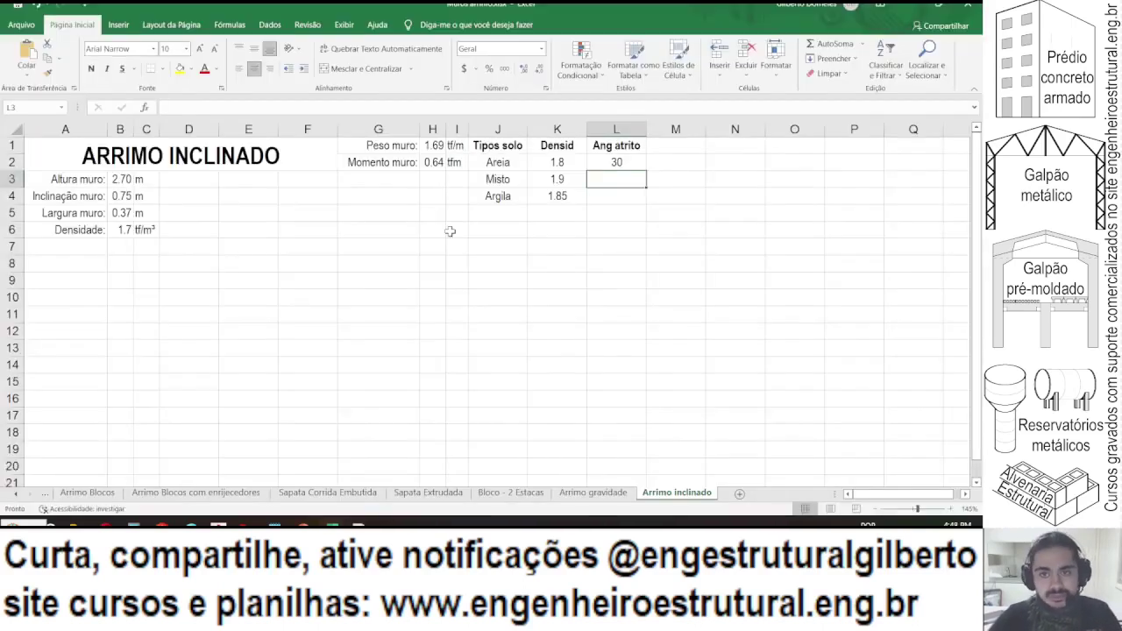
- Enter the friction angle 25 for Argila in L4, leaving the Misto cell empty
{"action": "type", "text": "25"}
{"action": "key", "text": "Escape"}
{"action": "key", "text": "Down"}
{"action": "type", "text": "25"}
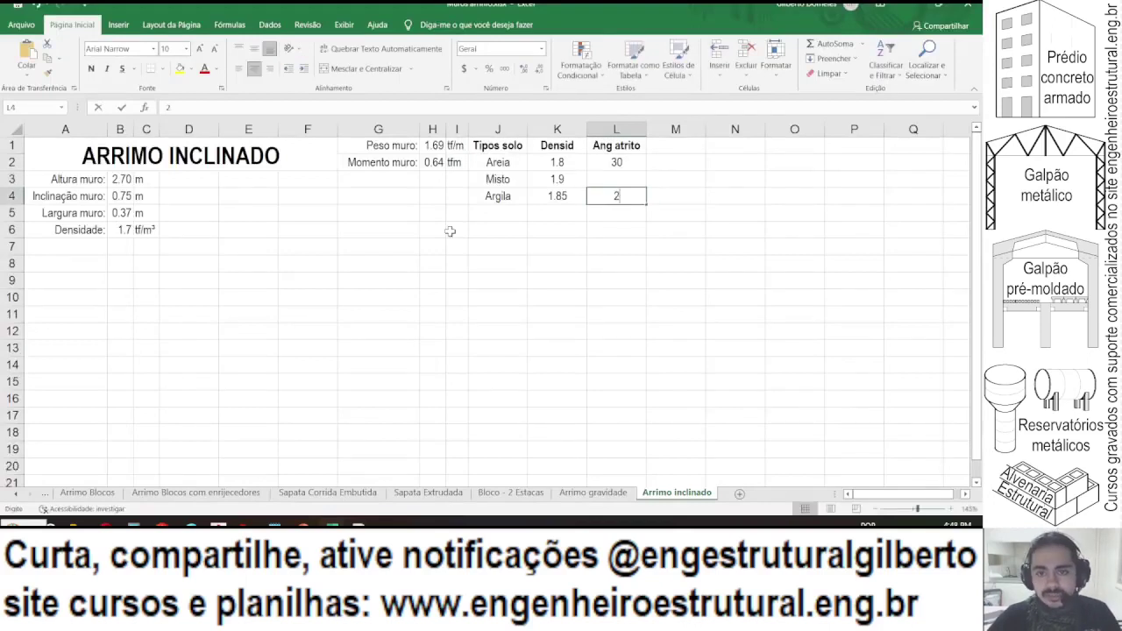
- Correct the densities to 1.9 for Argila in K4 and 1.85 for Misto in K3
{"action": "key", "text": "Left"}
{"action": "type", "text": "1.9"}
{"action": "key", "text": "Up"}
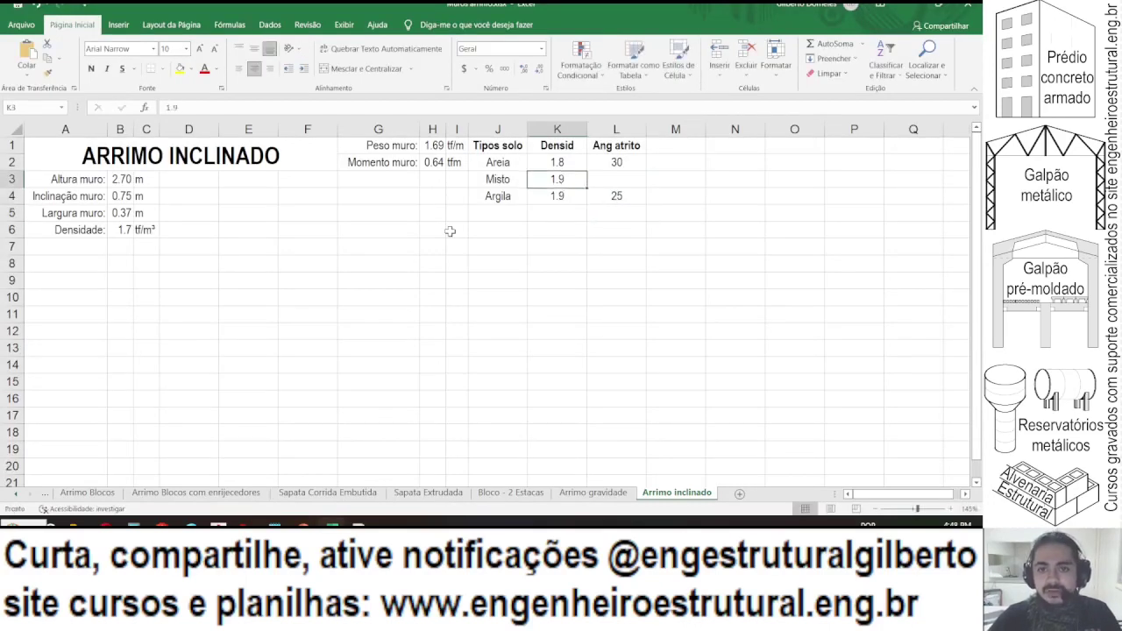
{"action": "type", "text": "1.85"}
{"action": "key", "text": "Right"}
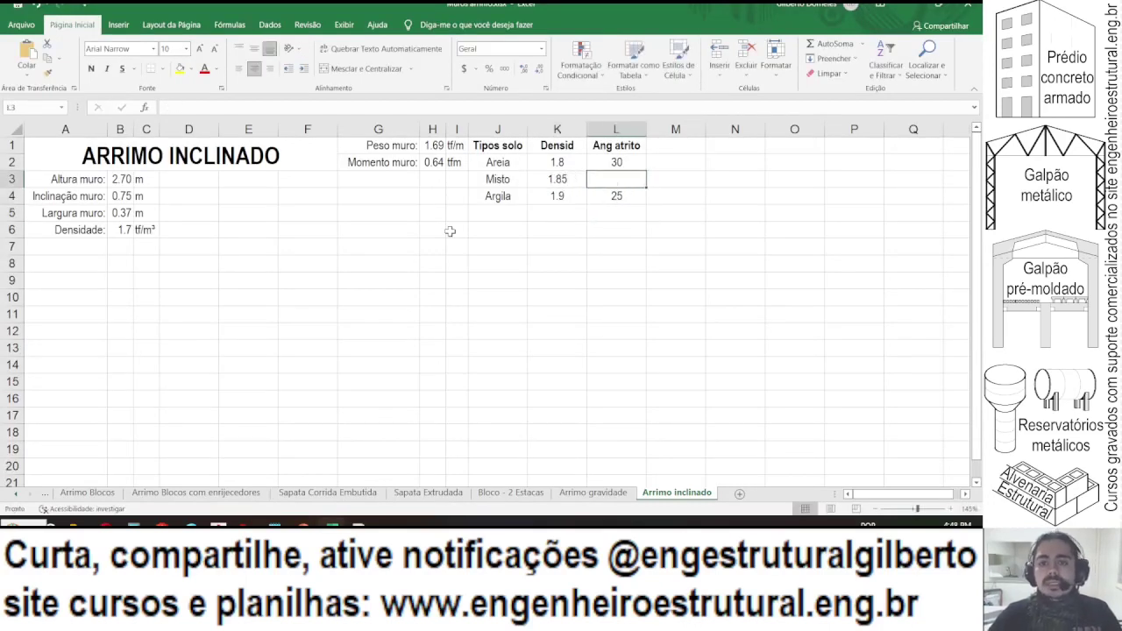
- Enter the intermediate friction angle 27.5 for Misto in L3, checking the values against Table A.1
{"action": "key", "text": "alt+Tab"}
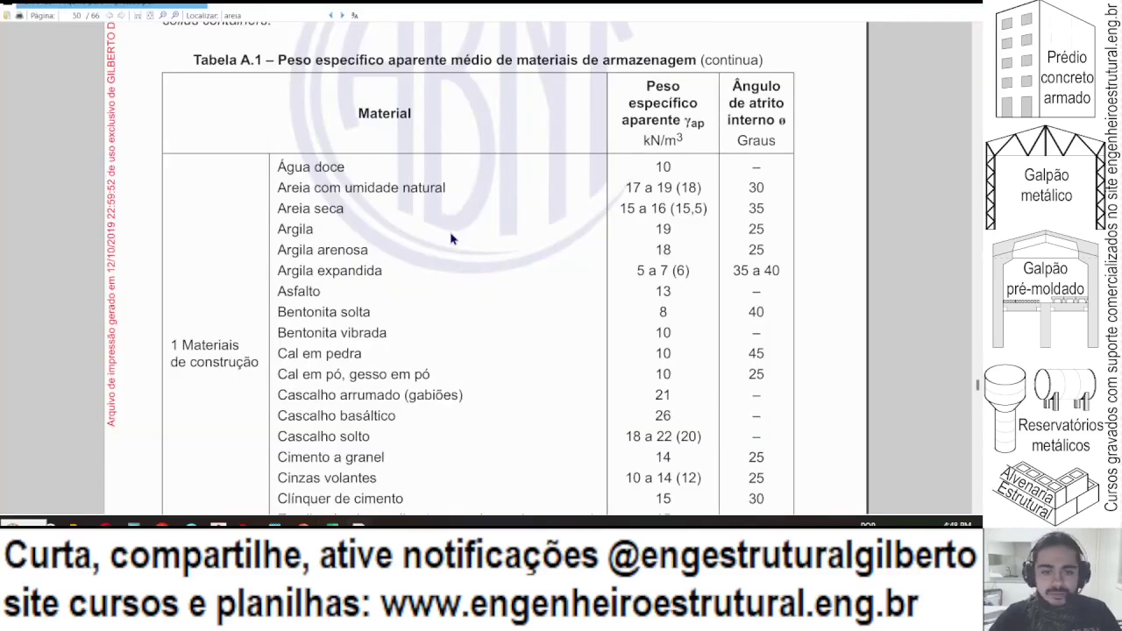
{"action": "key", "text": "alt+Tab"}
{"action": "type", "text": "27.5"}
{"action": "key", "text": "Return"}
{"action": "key", "text": "Left"}
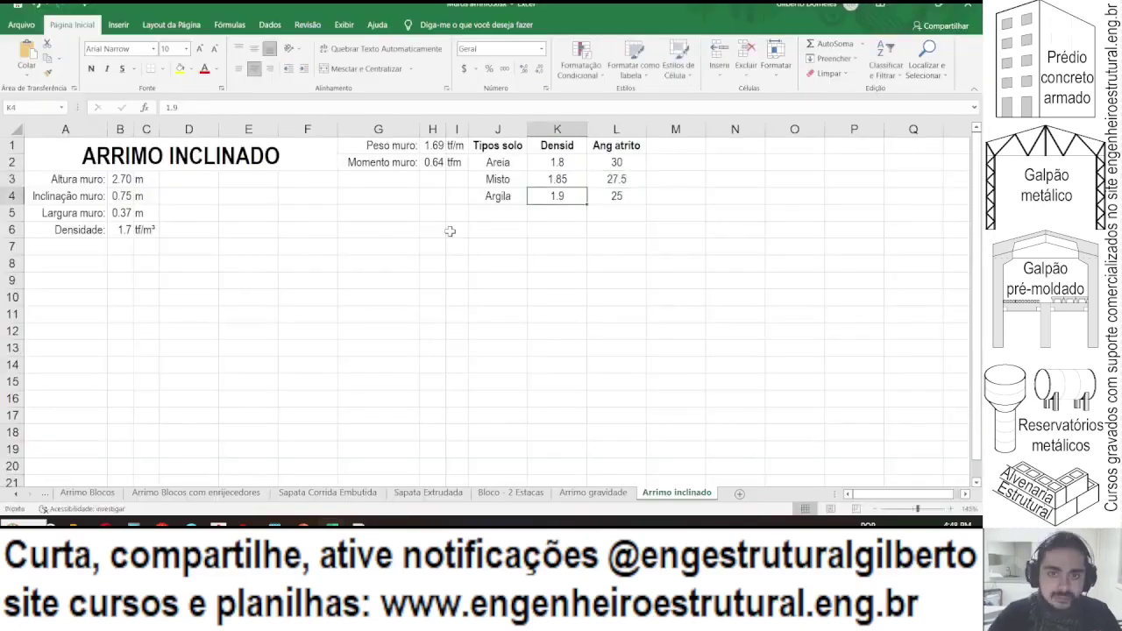
{"action": "key", "text": "alt+Tab"}
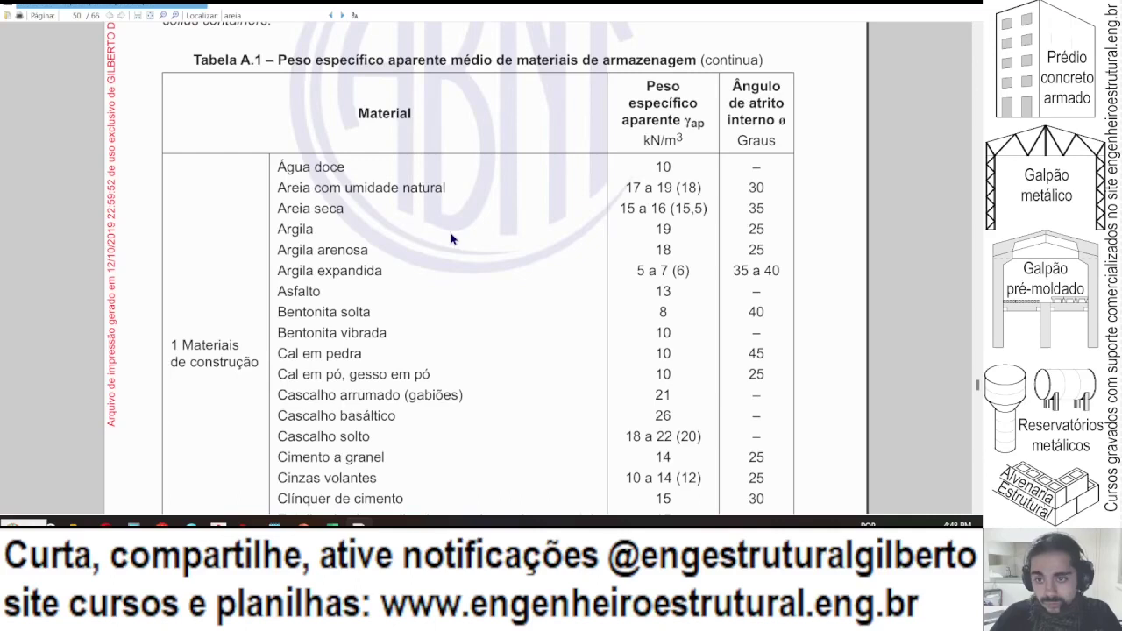
{"action": "key", "text": "alt+Tab"}
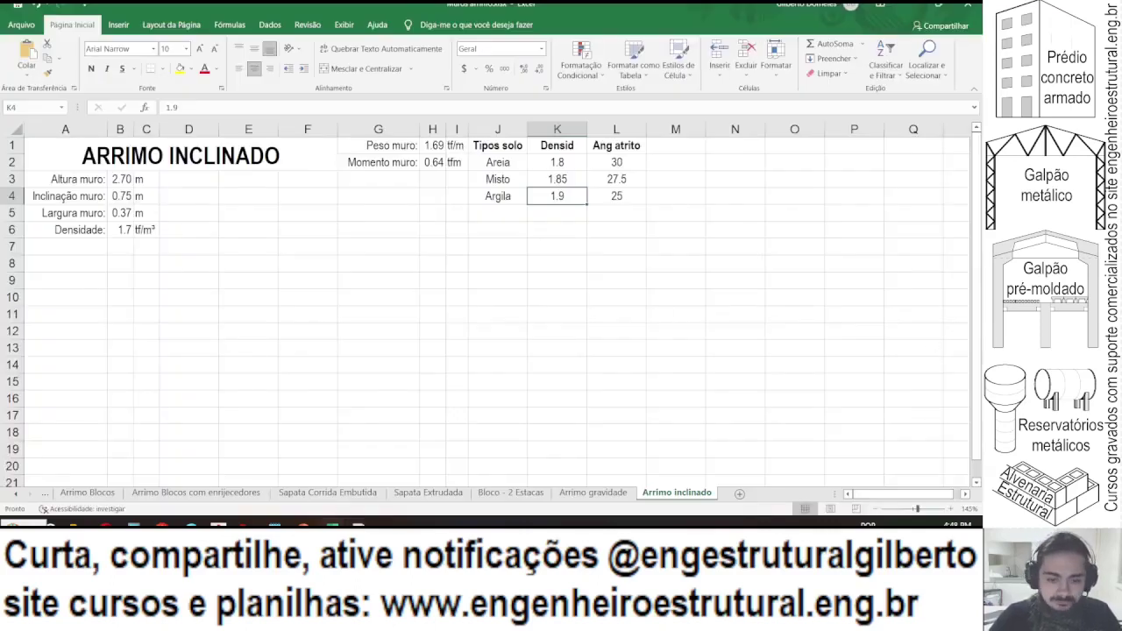
- Switch to the PowerPoint presentation and clear the spelling flags on "Ebase" and "c/vert" in slide 7's formulas
{"action": "key", "text": "alt+Tab"}
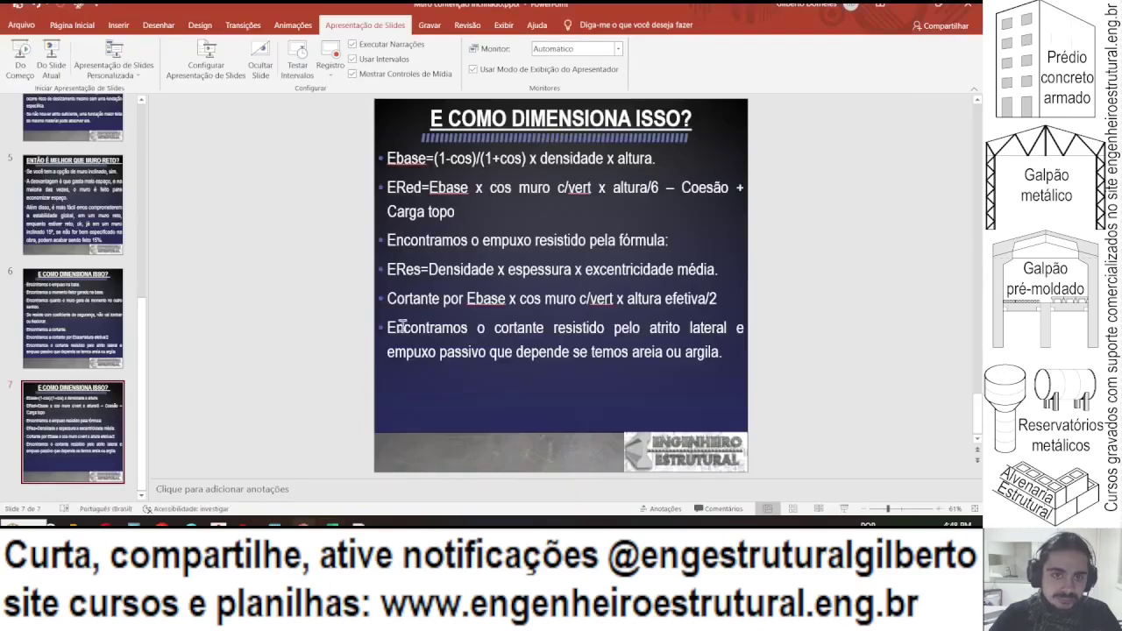
{"action": "left_click", "coordinate": [394, 168]}
{"action": "left_click_drag", "start_coordinate": [390, 159], "coordinate": [457, 159]}
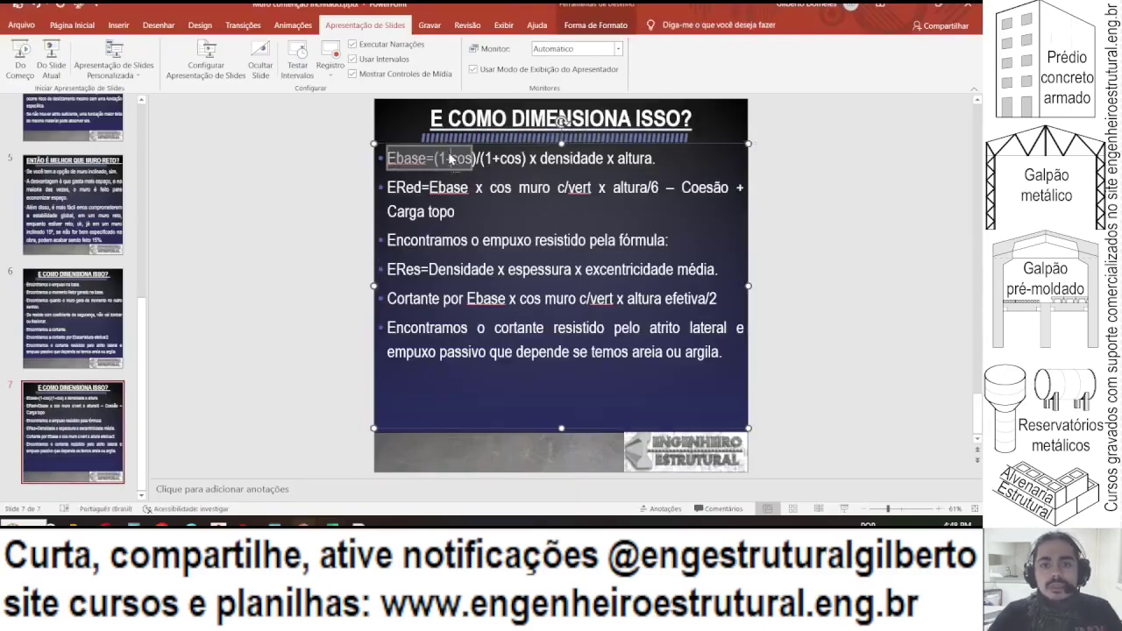
{"action": "left_click", "coordinate": [417, 159]}
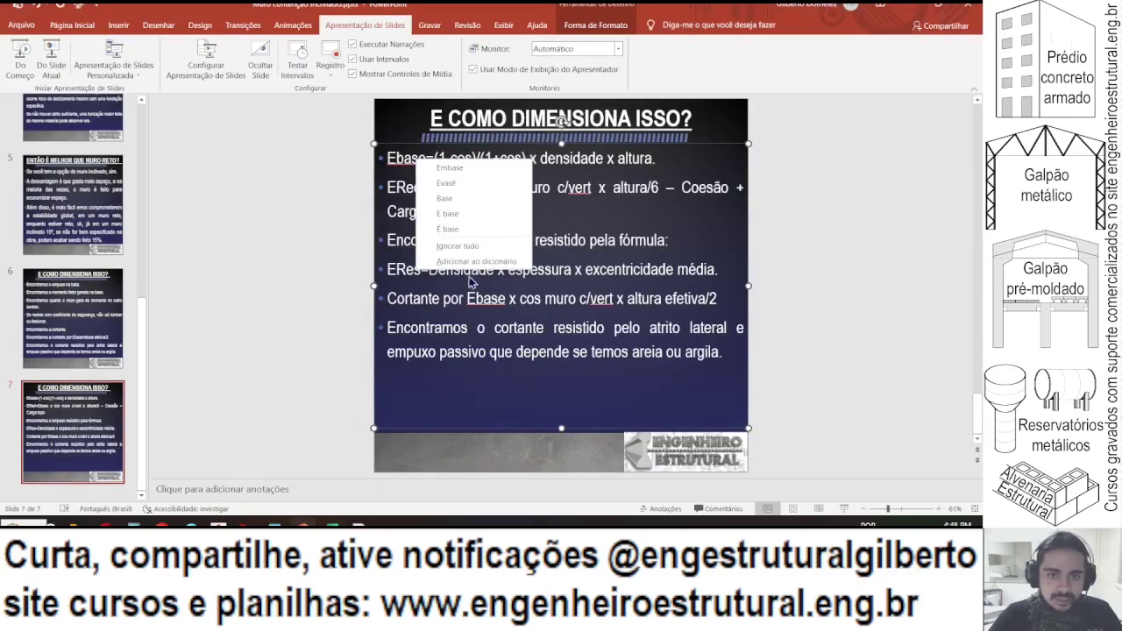
{"action": "left_click", "coordinate": [471, 270]}
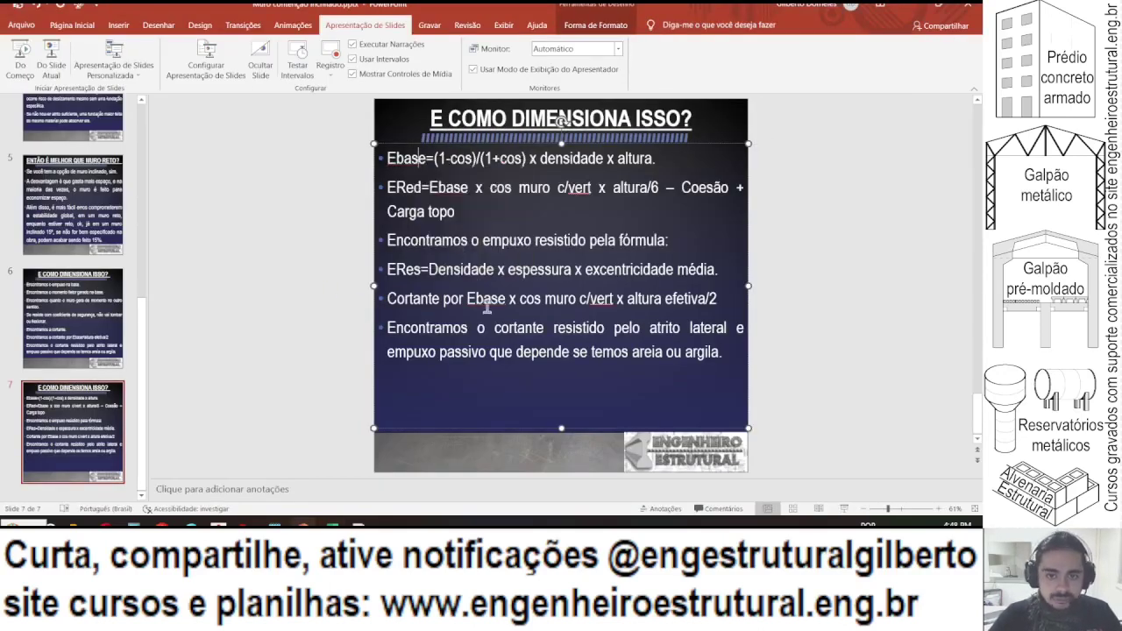
{"action": "right_click", "coordinate": [593, 300]}
{"action": "left_click", "coordinate": [629, 405]}
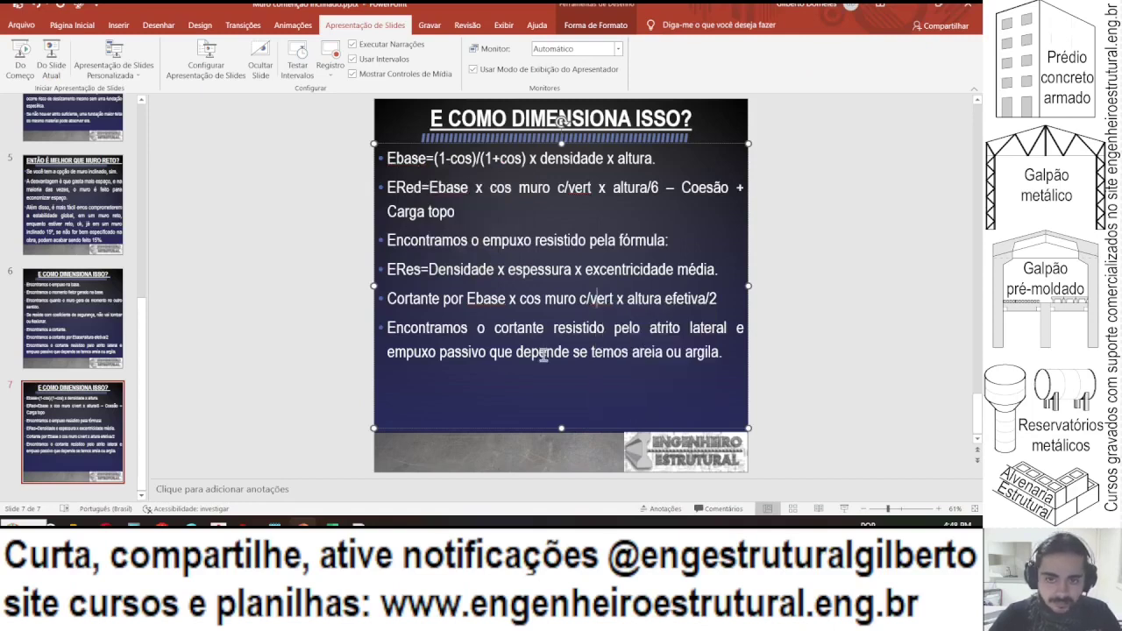
- Return to the Excel sheet and select the empty cell G3 below the wall moment label
{"action": "key", "text": "alt+Tab"}
{"action": "left_click", "coordinate": [493, 213]}
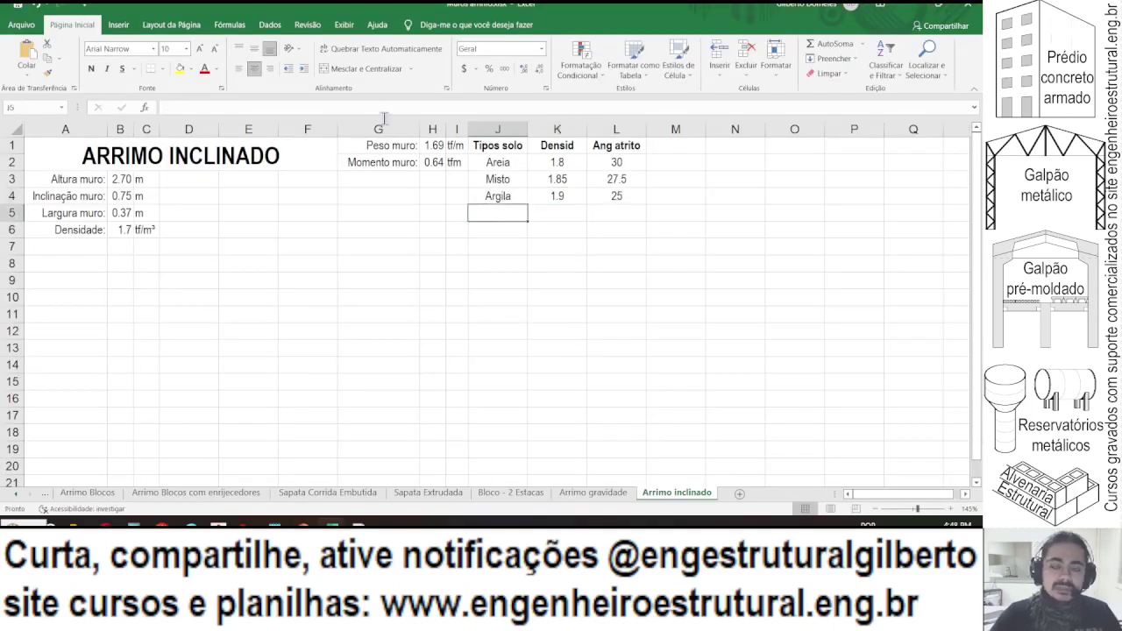
{"action": "left_click", "coordinate": [399, 179]}
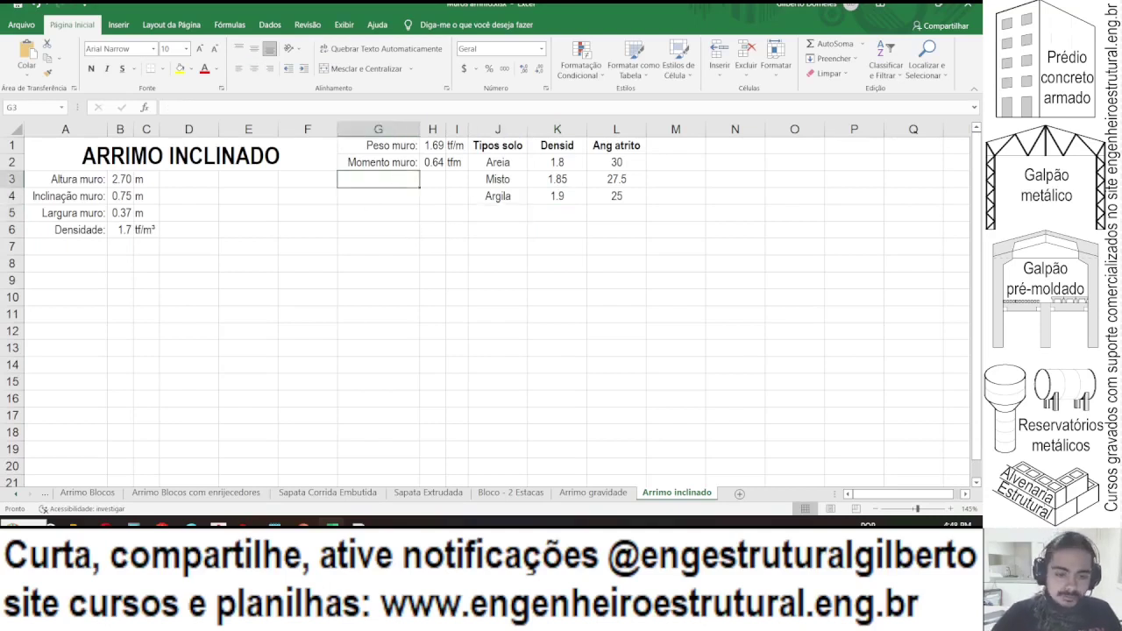
- Switch to AutoCAD and draw a right triangle beside the wall, 2.7 high and 0.75 wide across the top, closed by a sloped line
{"action": "left_click", "coordinate": [219, 524]}
{"action": "left_click_drag", "start_coordinate": [609, 306], "coordinate": [150, 205]}
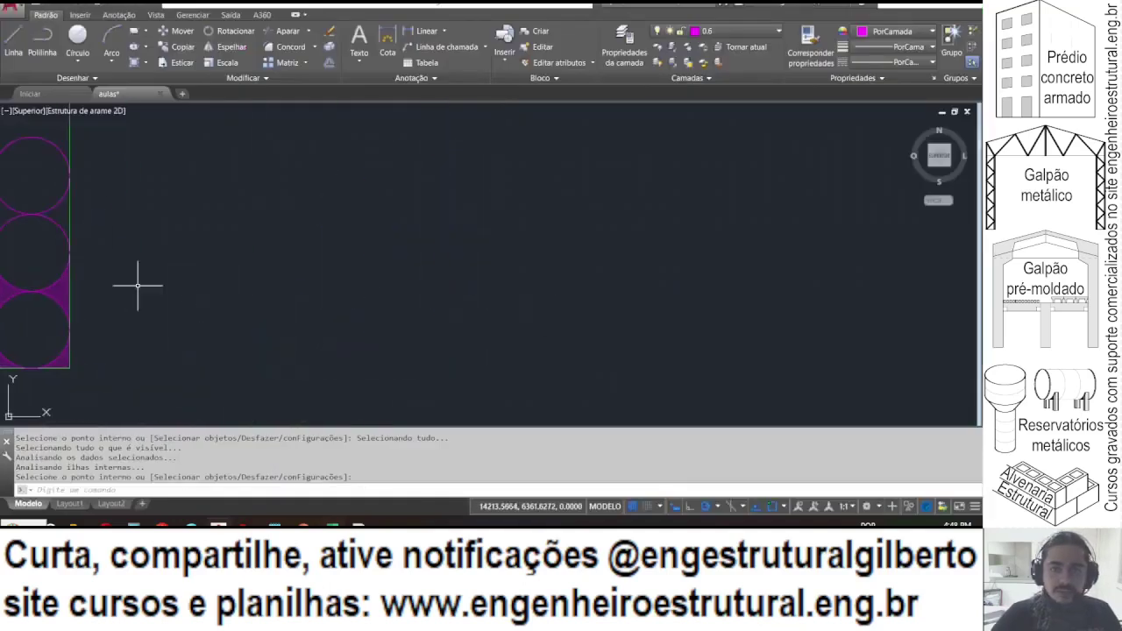
{"action": "left_click", "coordinate": [14, 40]}
{"action": "scroll", "coordinate": [315, 272], "scroll_direction": "down", "scroll_amount": 1}
{"action": "left_click", "coordinate": [298, 305]}
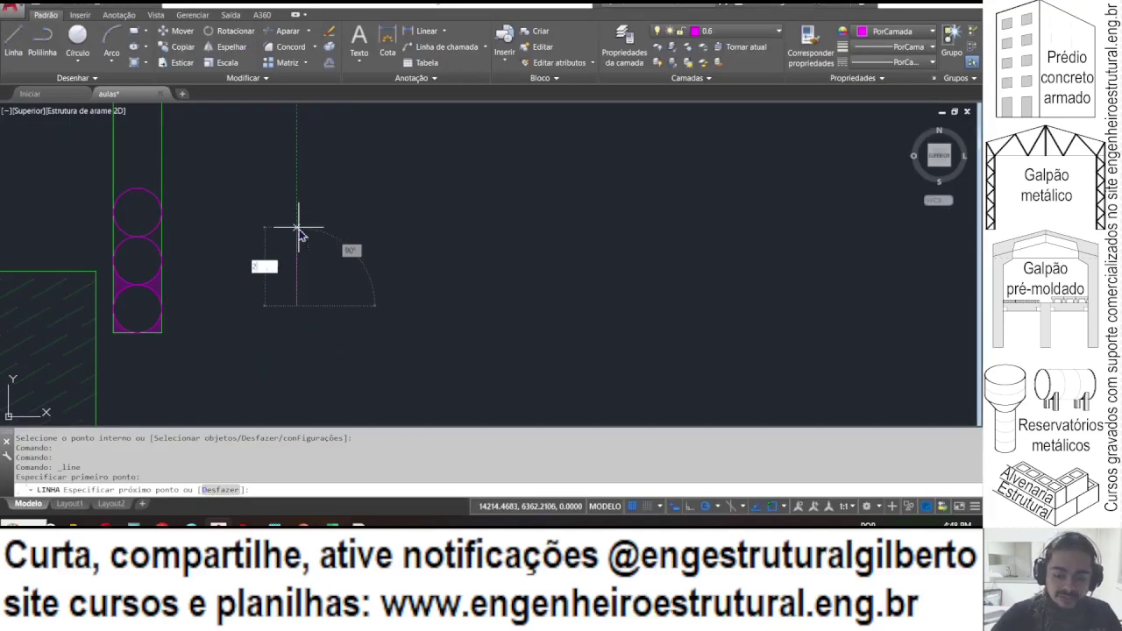
{"action": "key", "text": "Return"}
{"action": "scroll", "coordinate": [298, 241], "scroll_direction": "down", "scroll_amount": 2}
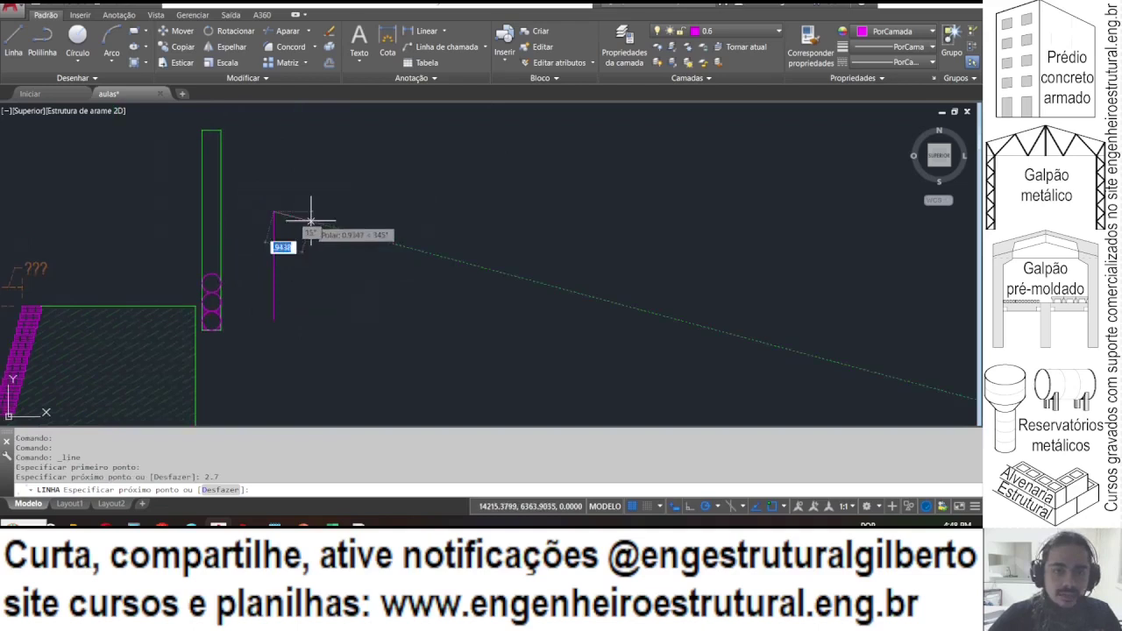
{"action": "type", "text": "0.75"}
{"action": "key", "text": "Return"}
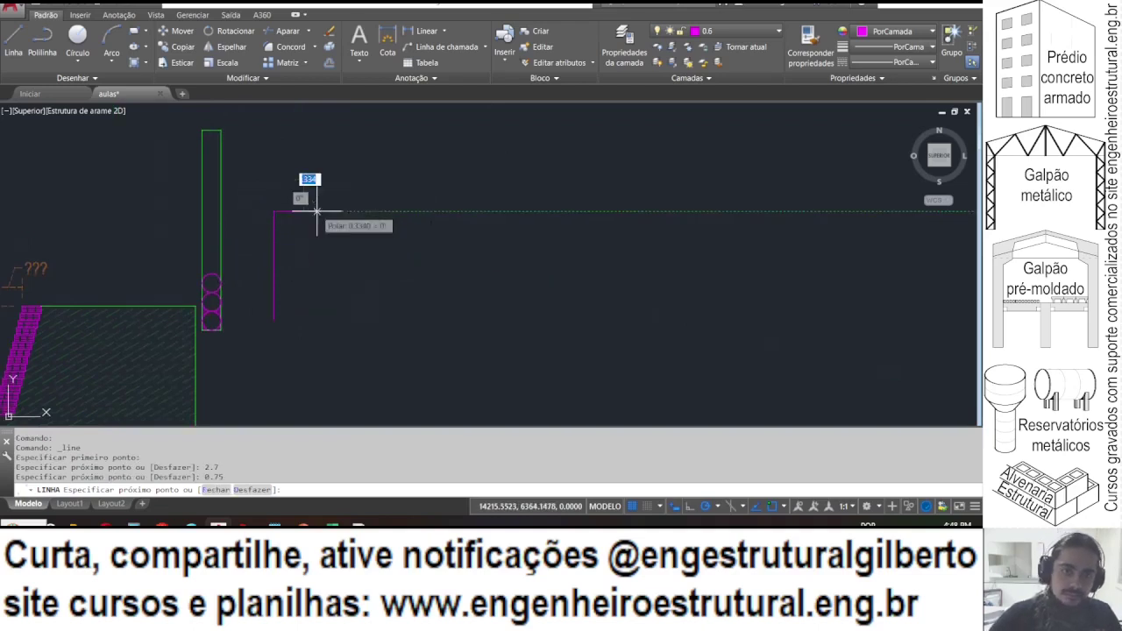
{"action": "scroll", "coordinate": [324, 263], "scroll_direction": "up", "scroll_amount": 2}
{"action": "left_click", "coordinate": [313, 313]}
{"action": "key", "text": "Escape"}
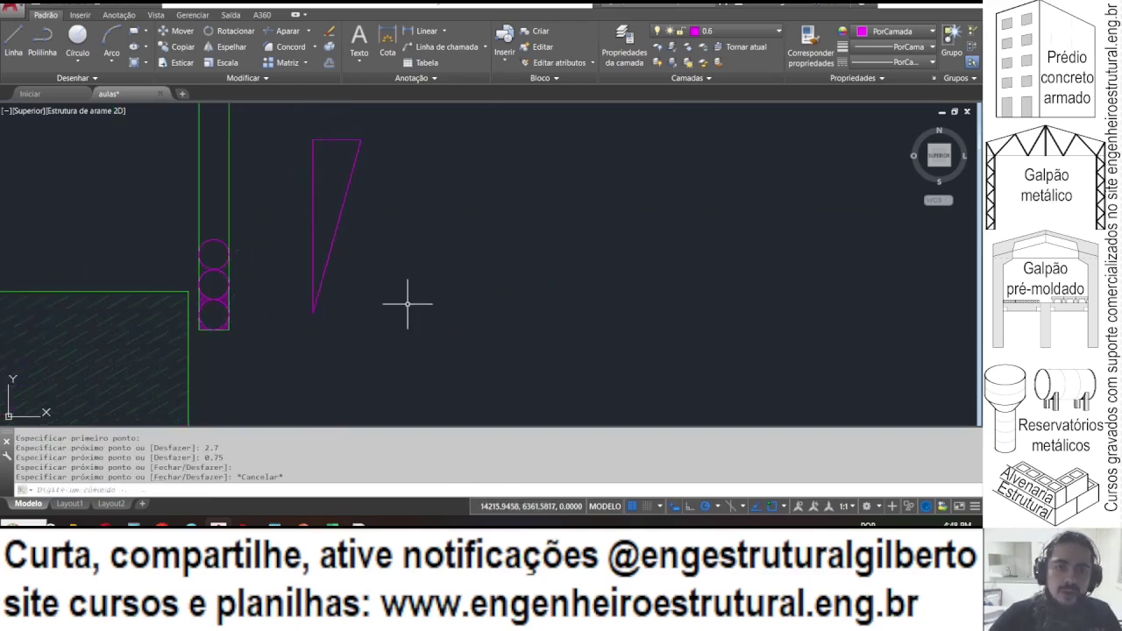
- Add an angular dimension between the triangle's sloped and vertical lines, placed above the triangle
{"action": "type", "text": "dimang"}
{"action": "key", "text": "Return"}
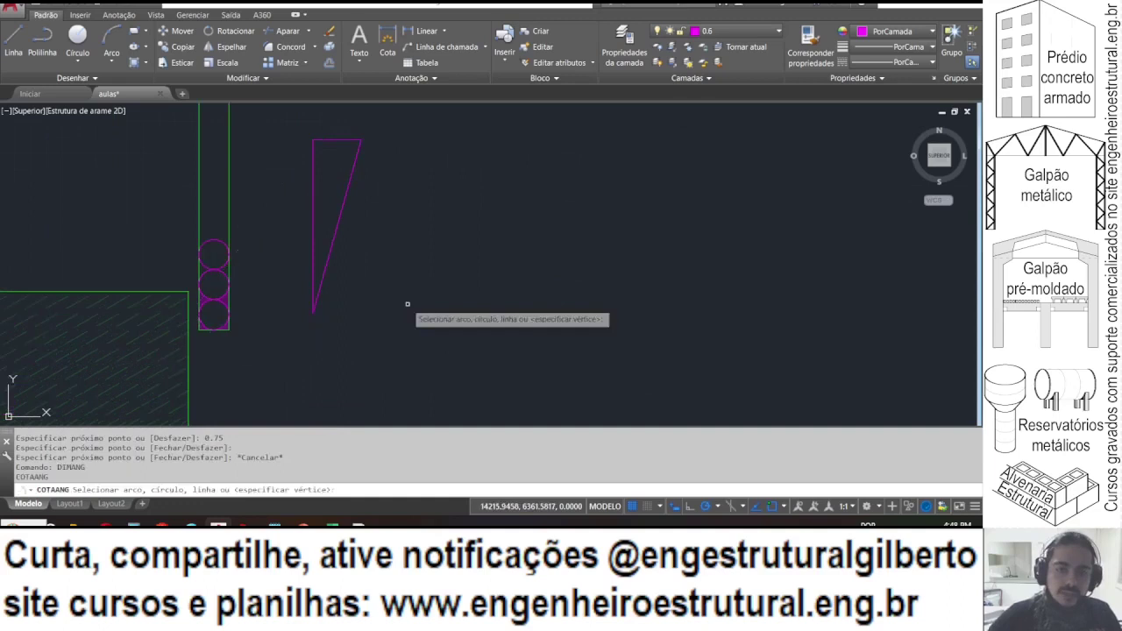
{"action": "left_click", "coordinate": [332, 243]}
{"action": "left_click", "coordinate": [314, 242]}
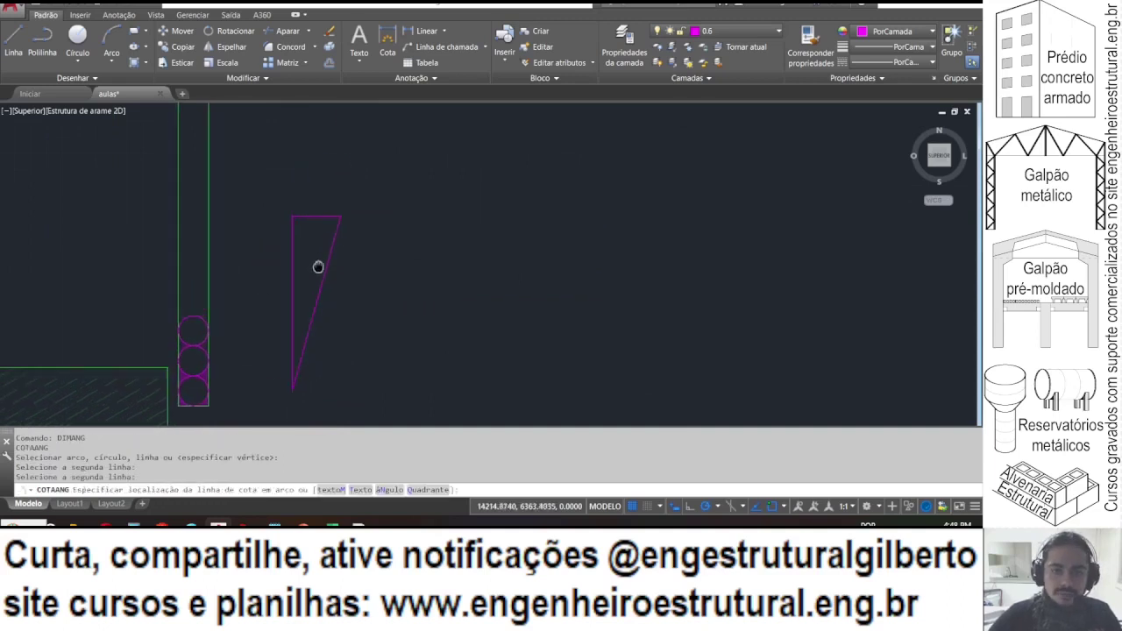
{"action": "left_click", "coordinate": [332, 252]}
{"action": "key", "text": "Escape"}
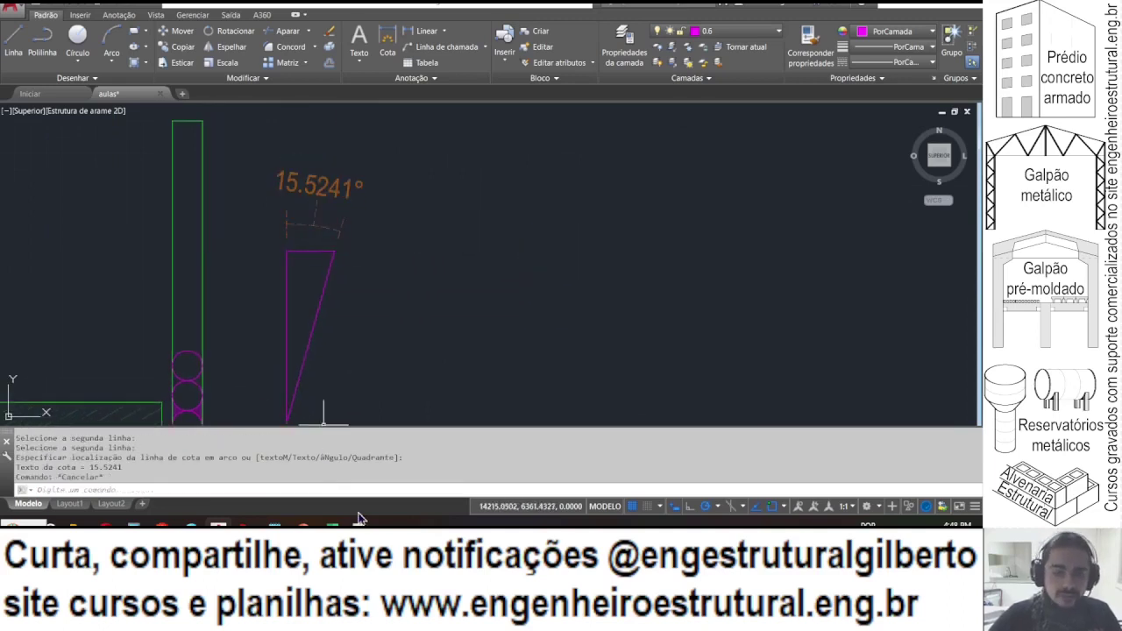
- Return to the Excel sheet and enter the right-aligned label "Hip:" in G3
{"action": "key", "text": "alt+Tab"}
{"action": "key", "text": "alt+Tab"}
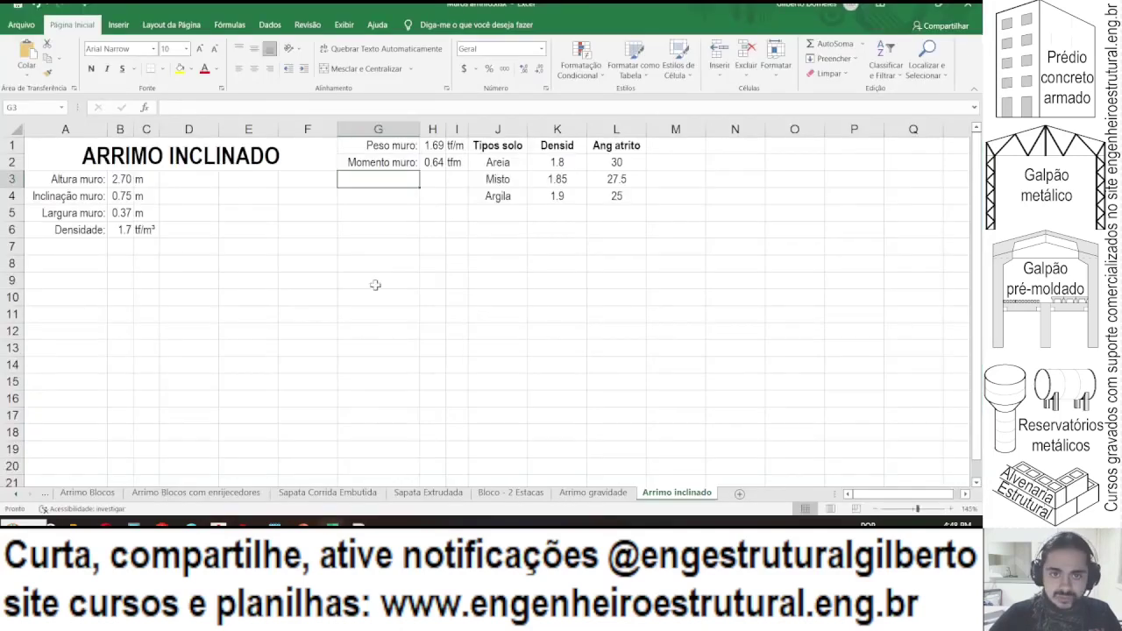
{"action": "type", "text": "H"}
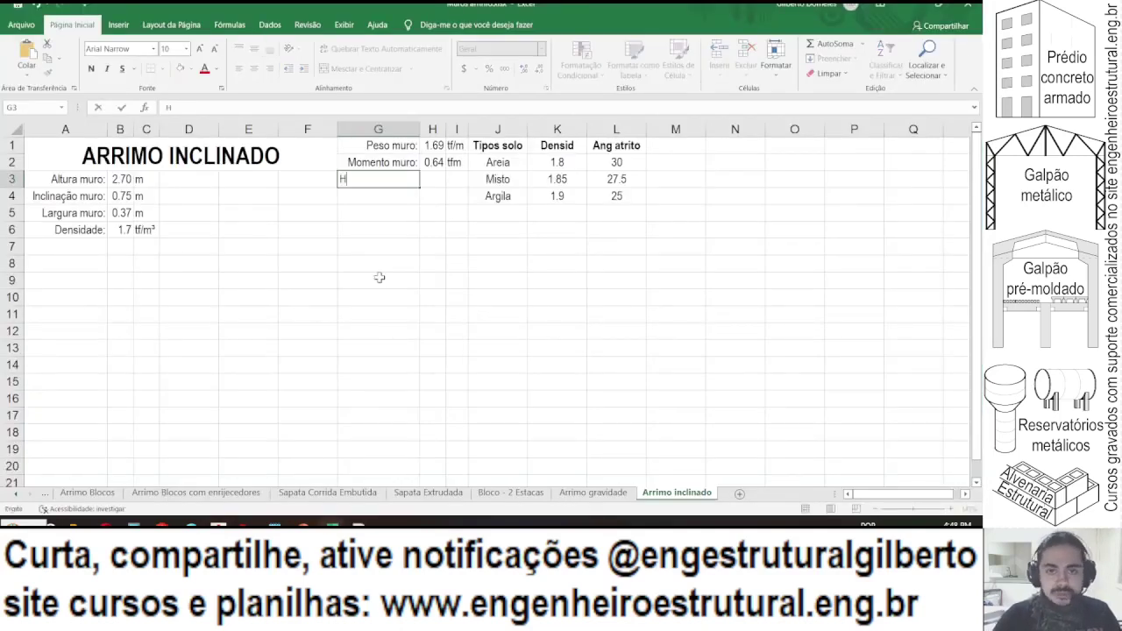
{"action": "type", "text": "ip:"}
{"action": "key", "text": "Return"}
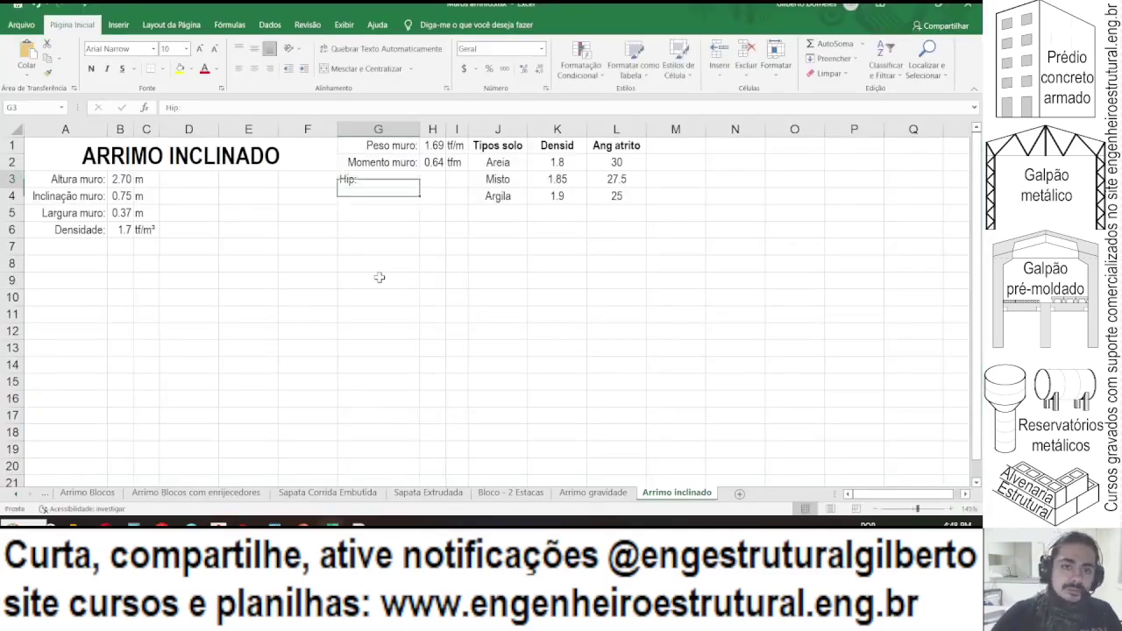
{"action": "key", "text": "Up"}
{"action": "left_click", "coordinate": [270, 69]}
- Enter the hypotenuse formula =(B3^2+B4^2)^0.5 in H3, using the wall height and inclination
{"action": "left_click", "coordinate": [438, 179]}
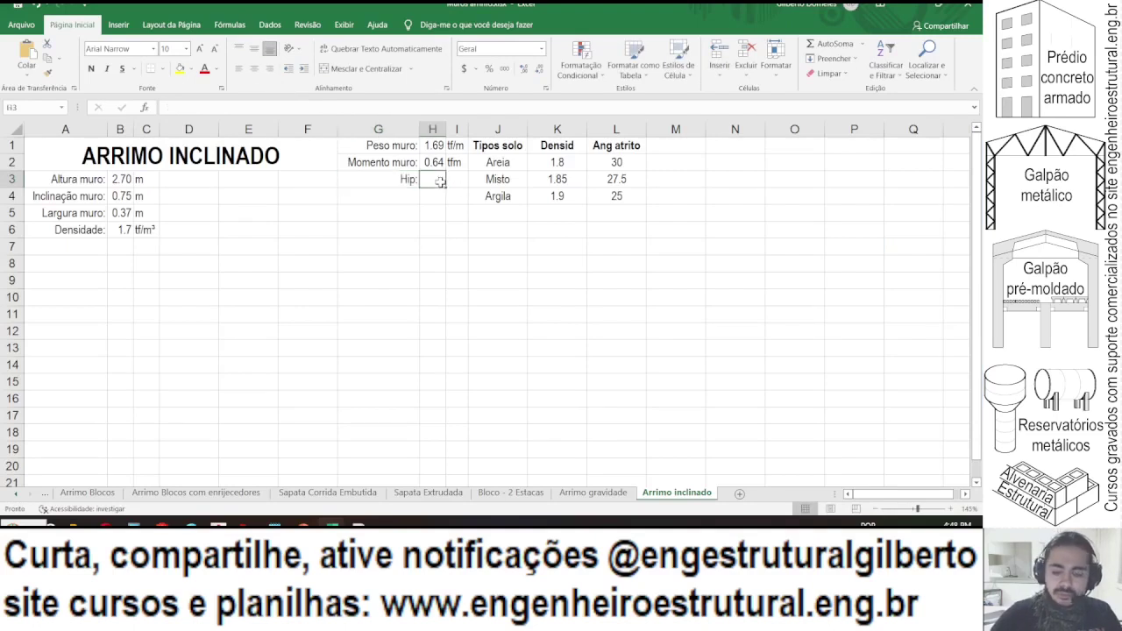
{"action": "type", "text": "="}
{"action": "left_click", "coordinate": [126, 179]}
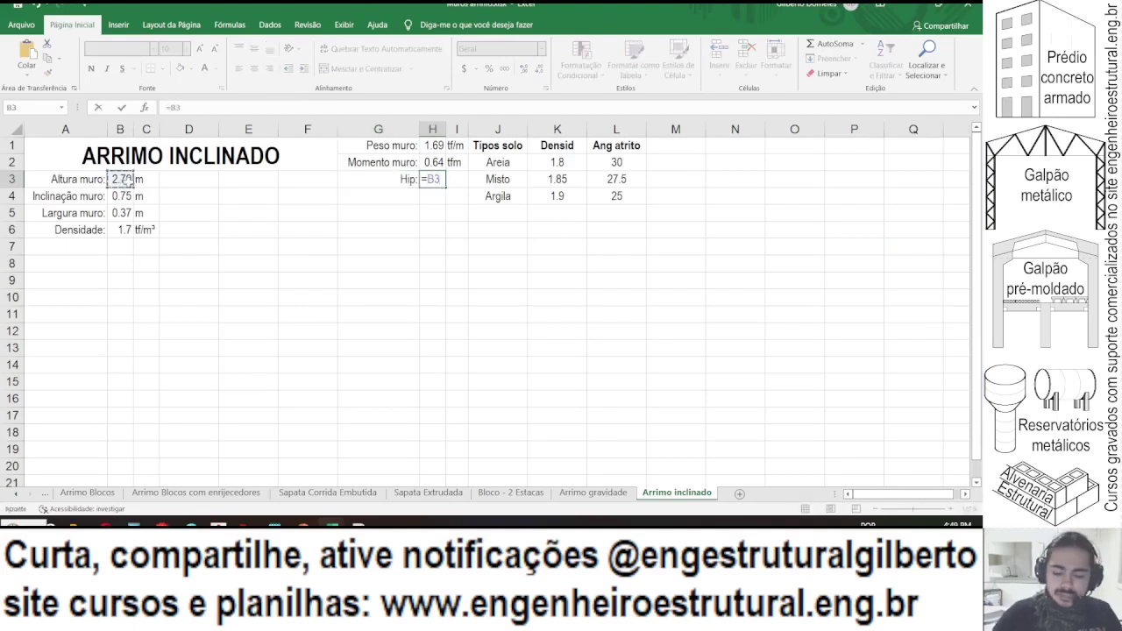
{"action": "type", "text": "^2+"}
{"action": "left_click", "coordinate": [116, 197]}
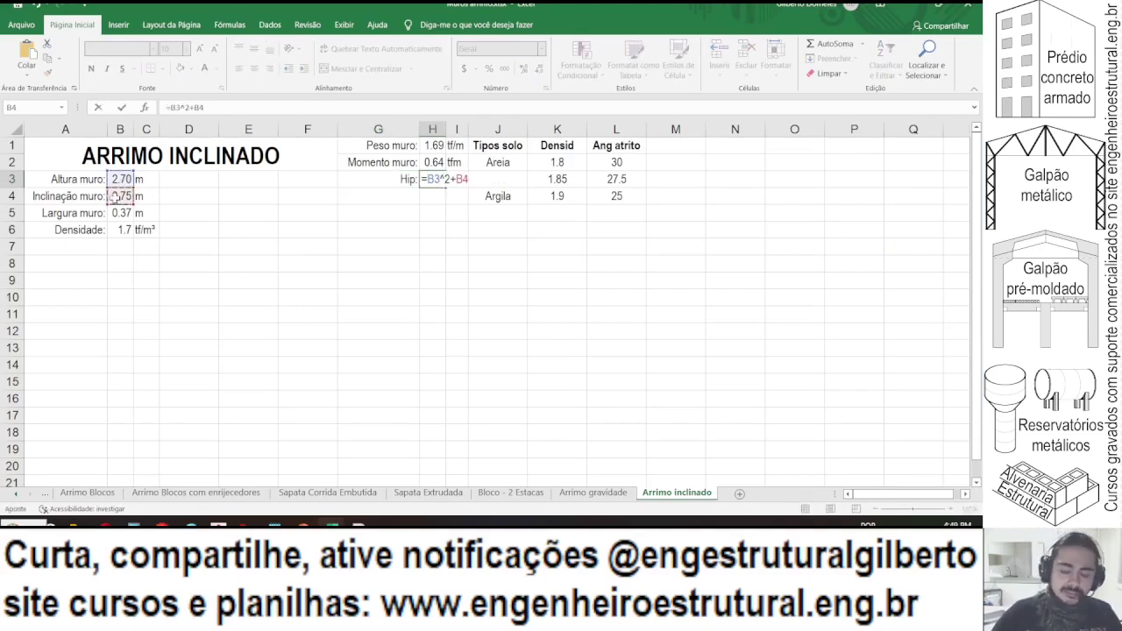
{"action": "type", "text": "^2"}
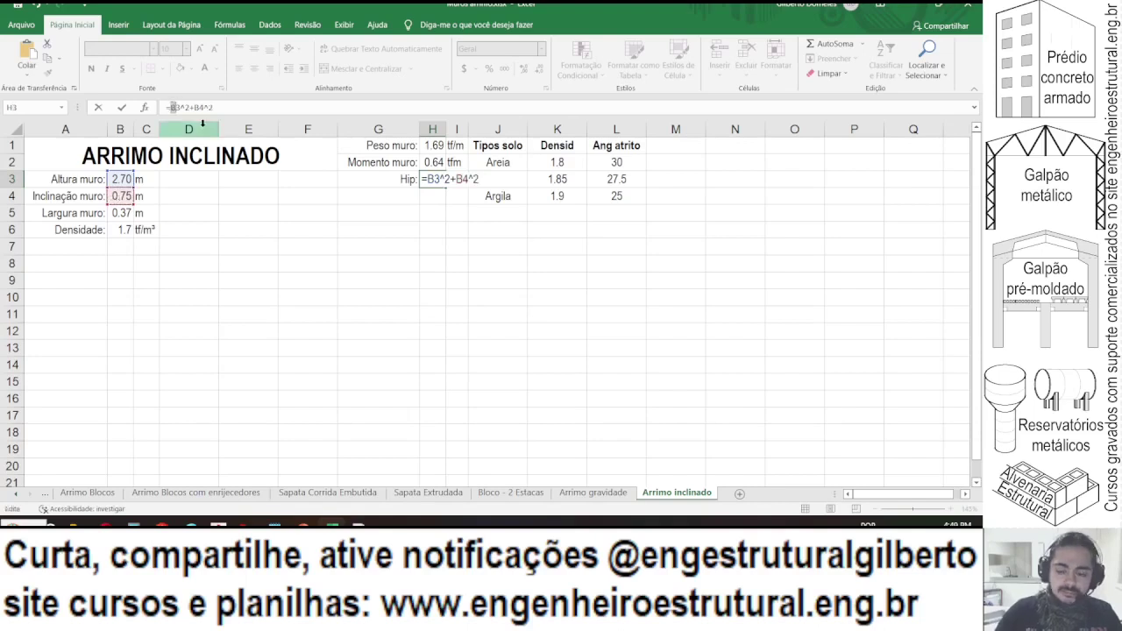
{"action": "key", "text": "Home"}
{"action": "key", "text": "Right"}
{"action": "type", "text": "("}
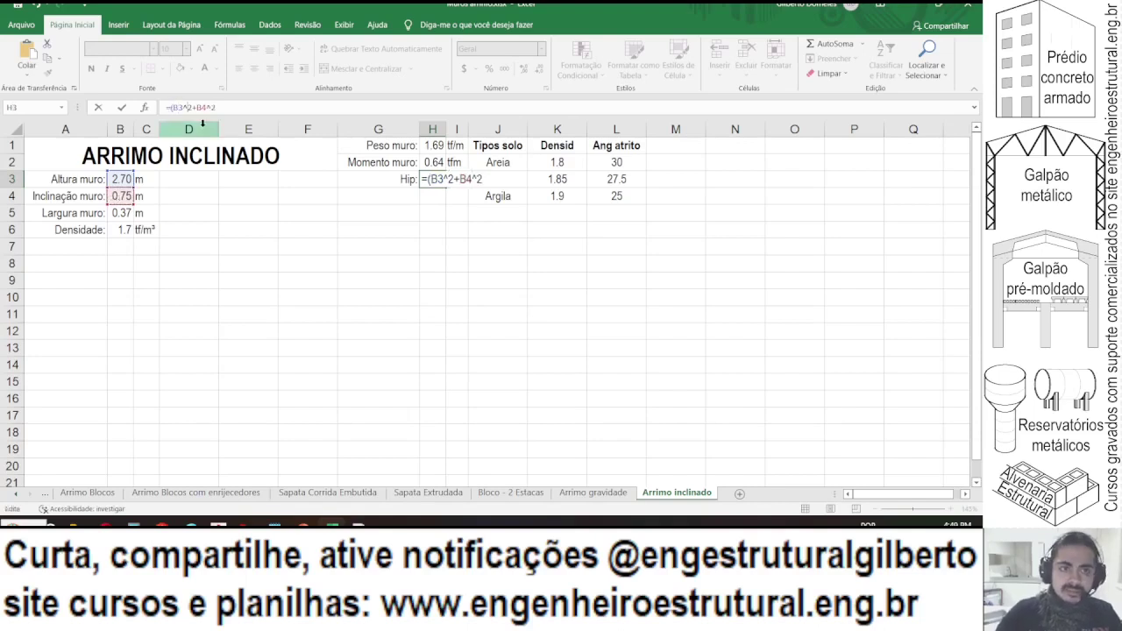
{"action": "type", "text": ")^0.5"}
{"action": "key", "text": "ctrl+Return"}
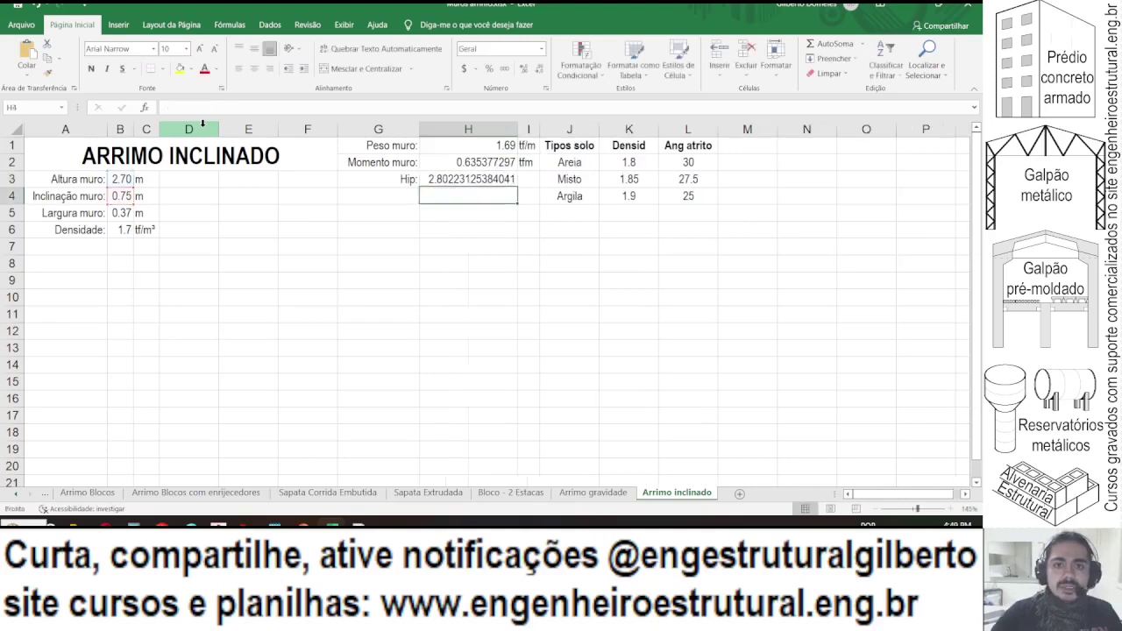
- Format the hypotenuse value in H3 to two decimal places
{"action": "left_click", "coordinate": [540, 69]}
{"action": "left_click", "coordinate": [540, 69]}
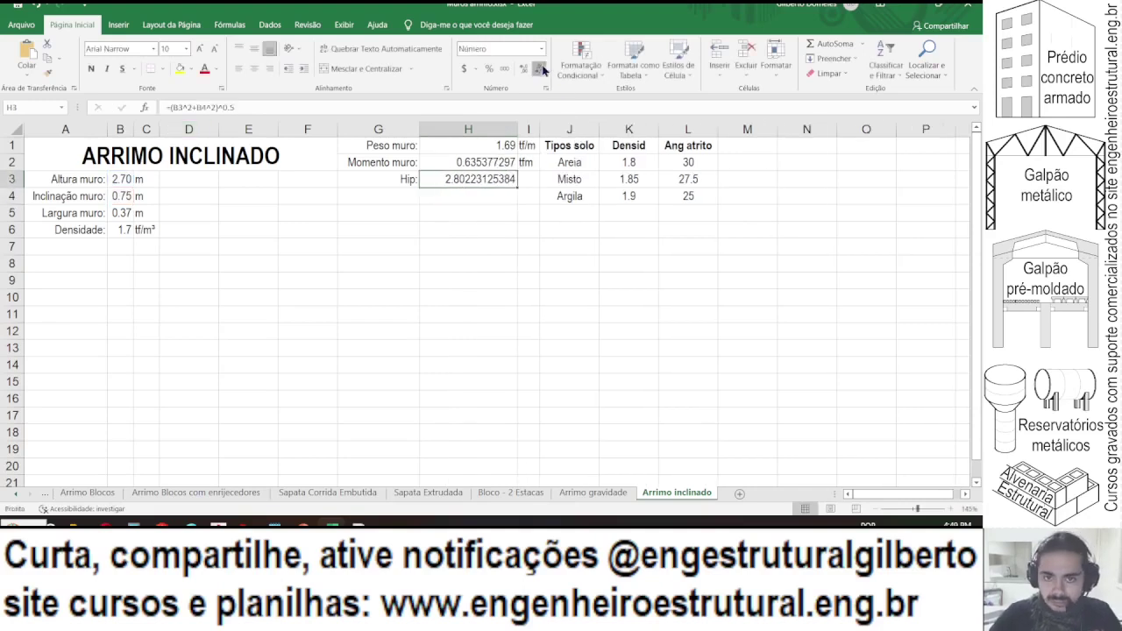
{"action": "left_click", "coordinate": [540, 69]}
{"action": "left_click", "coordinate": [540, 68]}
{"action": "left_click", "coordinate": [540, 68]}
{"action": "left_click", "coordinate": [540, 68]}
{"action": "left_click", "coordinate": [540, 69]}
{"action": "left_click", "coordinate": [540, 69]}
{"action": "left_click", "coordinate": [540, 69]}
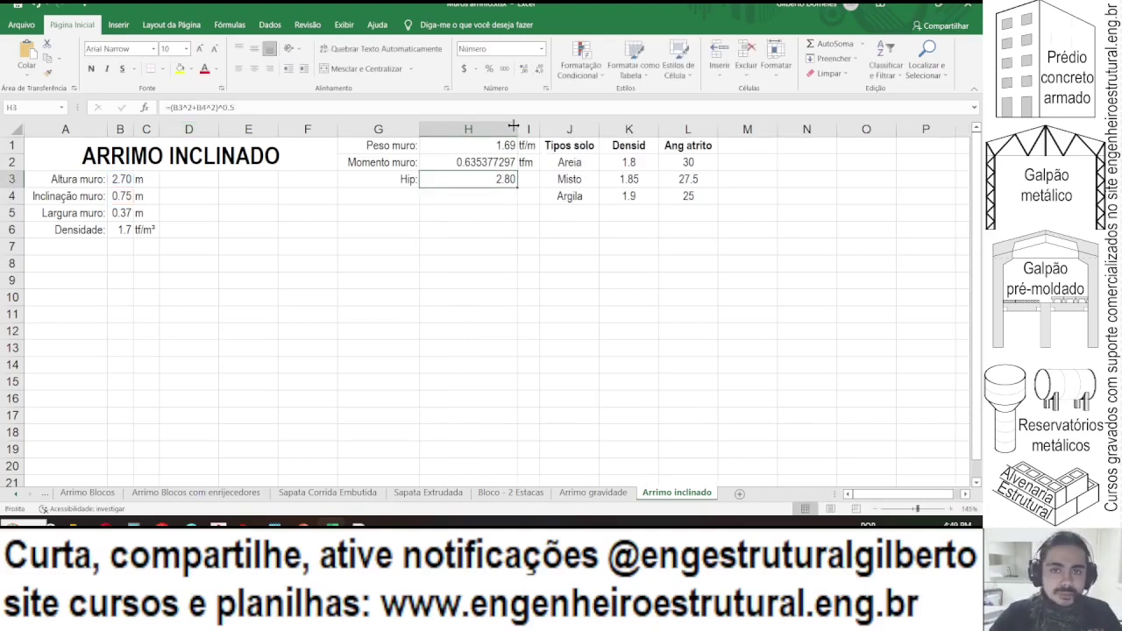
- Format the wall moment in H2 to two decimal places and autofit the width of column H
{"action": "key", "text": "Up"}
{"action": "left_click", "coordinate": [538, 68]}
{"action": "left_click", "coordinate": [538, 68]}
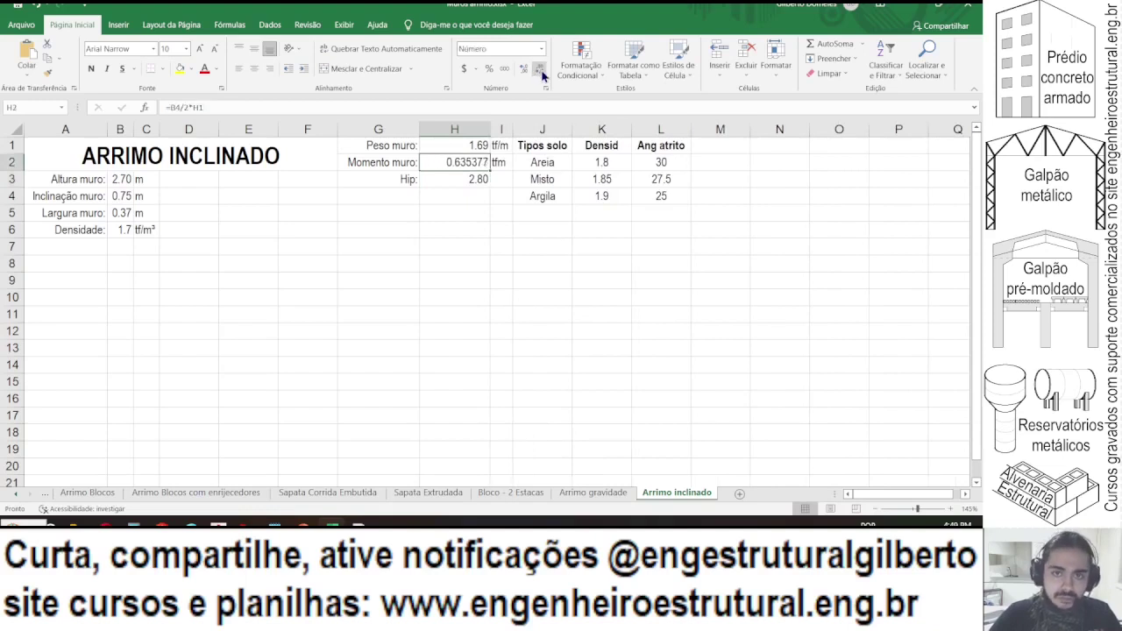
{"action": "left_click", "coordinate": [537, 69]}
{"action": "left_click", "coordinate": [537, 68]}
{"action": "left_click", "coordinate": [537, 68]}
{"action": "left_click", "coordinate": [537, 69]}
{"action": "left_click", "coordinate": [537, 69]}
{"action": "left_click", "coordinate": [496, 143]}
{"action": "double_click", "coordinate": [491, 130]}
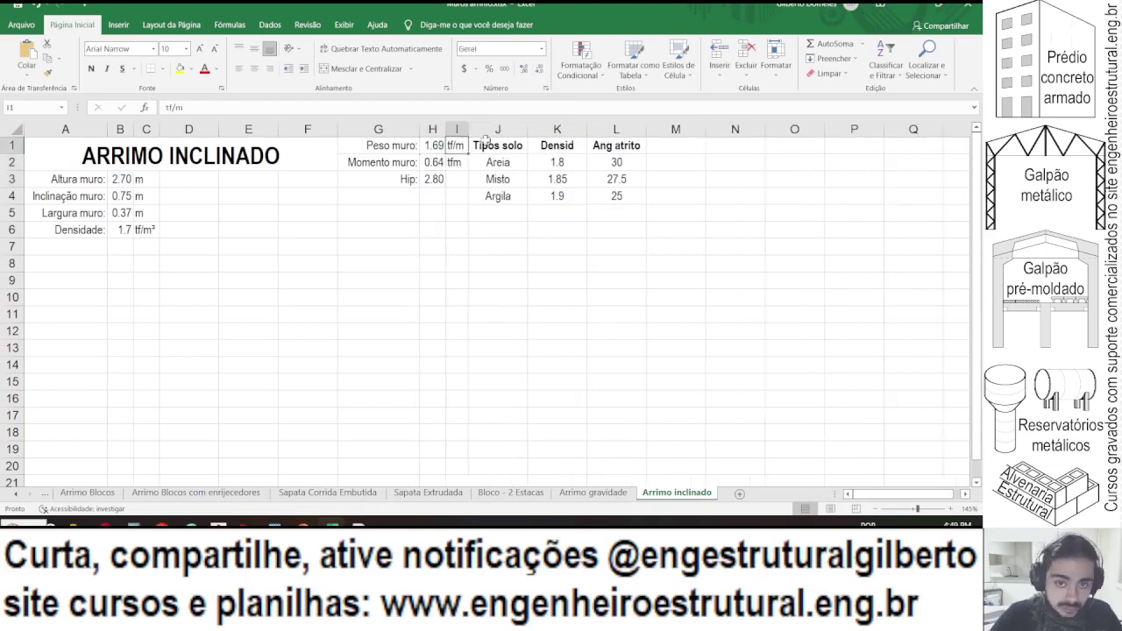
- Enter the unit "m" for the hypotenuse in I3
{"action": "left_click", "coordinate": [457, 179]}
{"action": "type", "text": "m"}
{"action": "key", "text": "Return"}
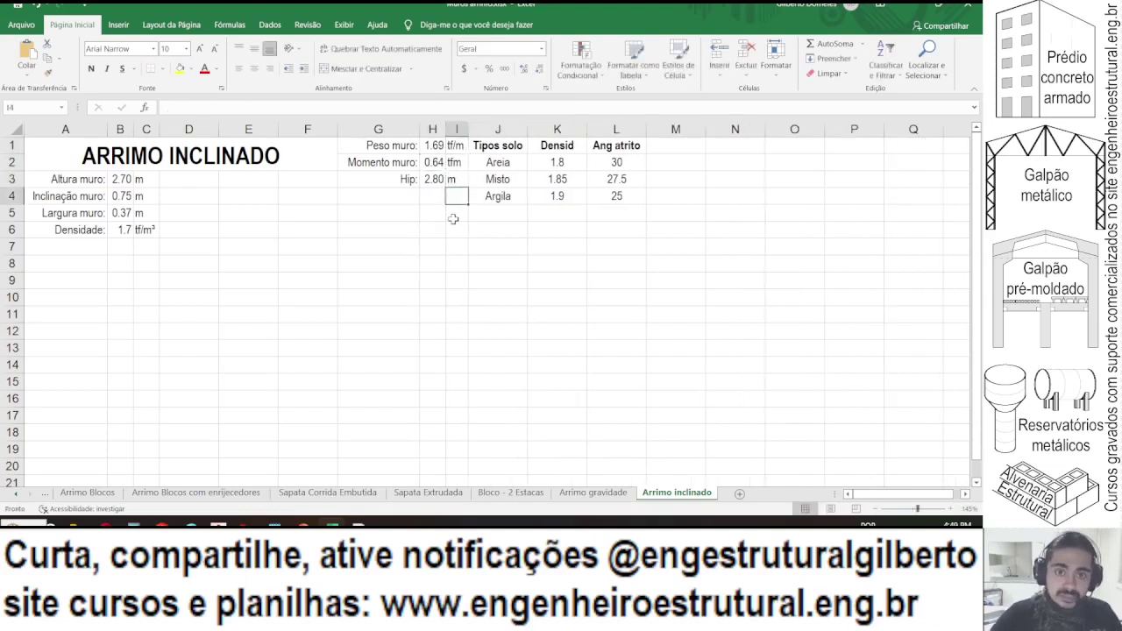
- Enter the label "Tangente:" in G4 and align it right
{"action": "key", "text": "Left"}
{"action": "key", "text": "Left"}
{"action": "type", "text": "Tangente:"}
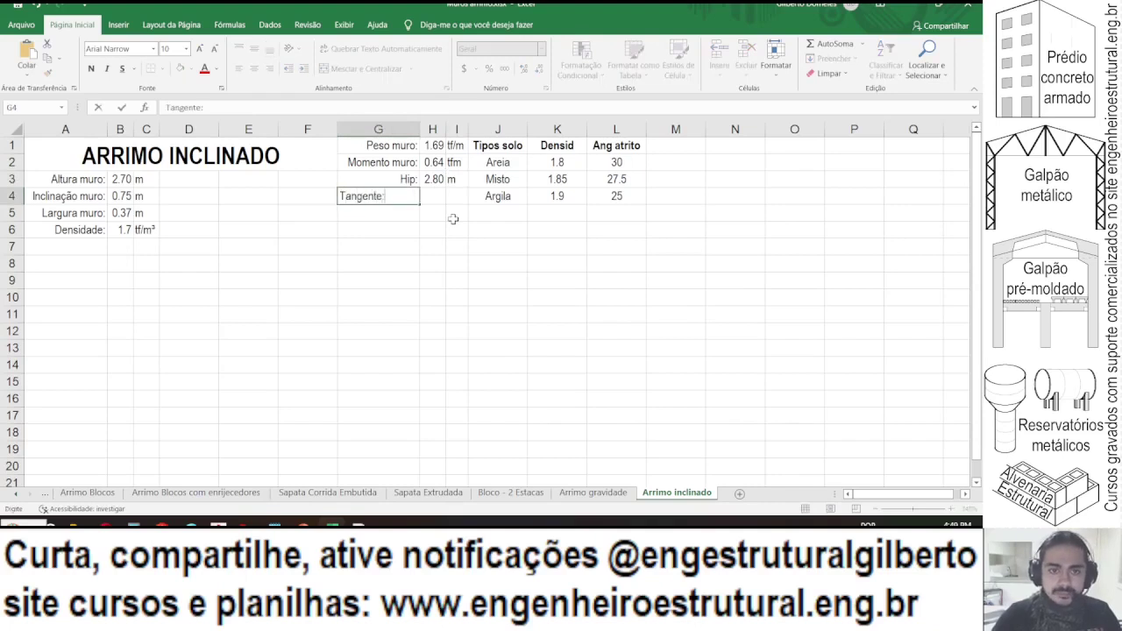
{"action": "key", "text": "Tab"}
{"action": "key", "text": "ctrl+plus"}
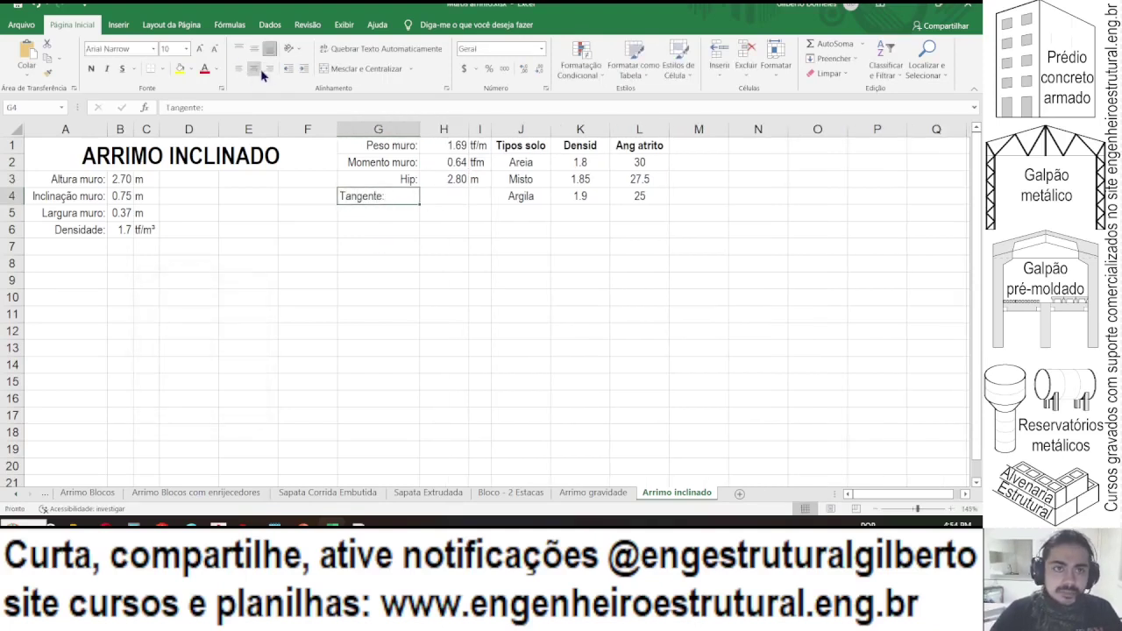
{"action": "left_click", "coordinate": [269, 68]}
- Enter the angle formula =ATAN(B3/B4)*180/PI() in H4
{"action": "left_click", "coordinate": [434, 193]}
{"action": "type", "text": "="}
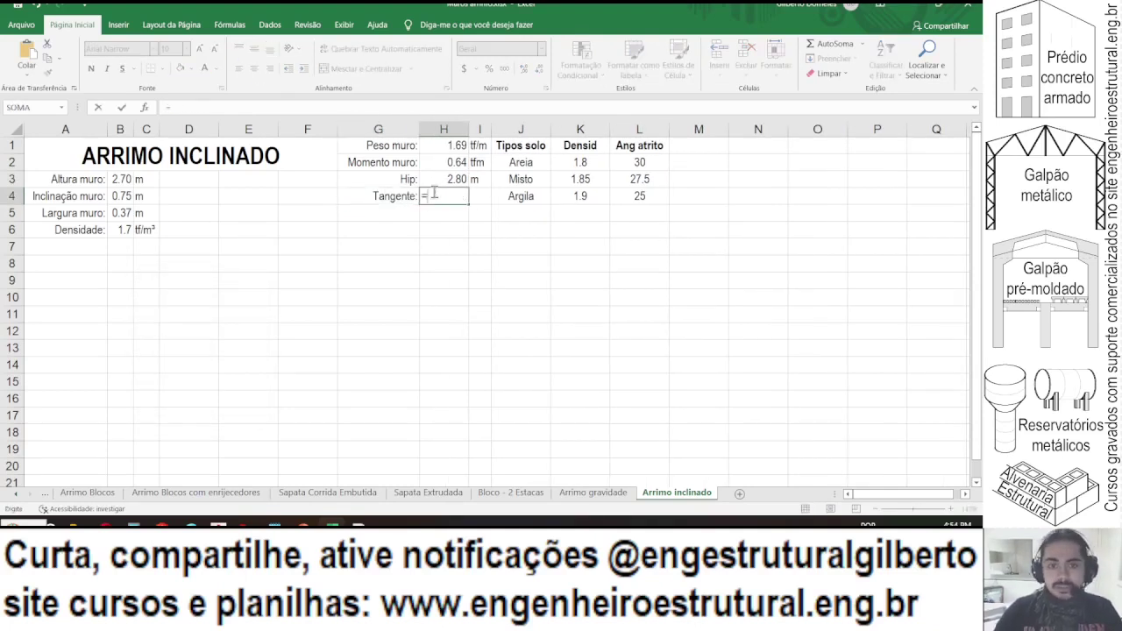
{"action": "type", "text": "atan("}
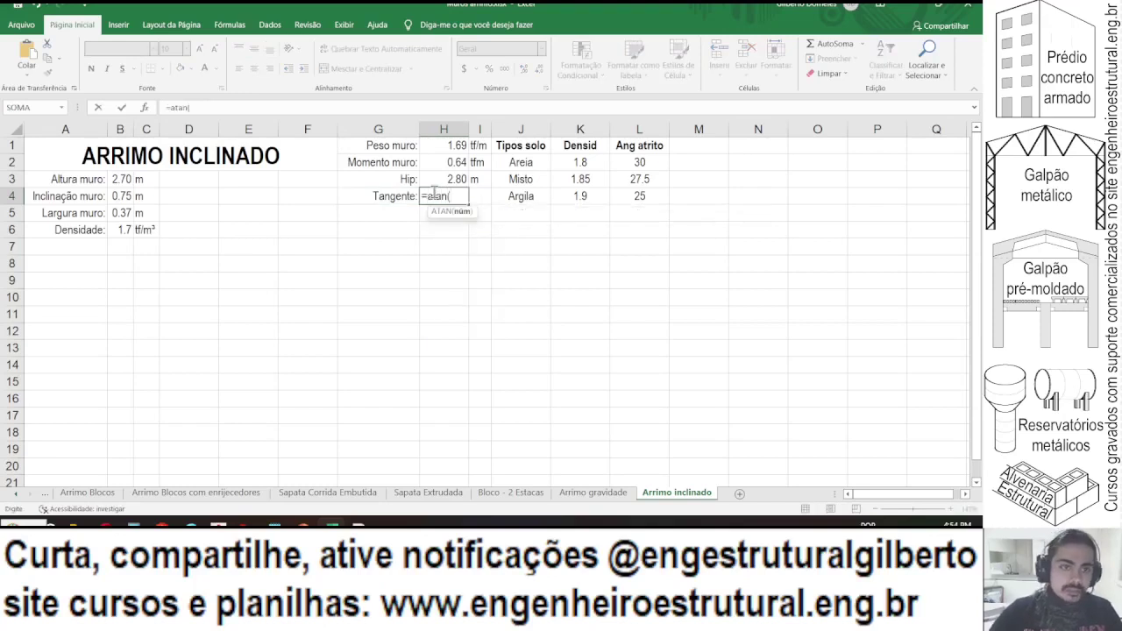
{"action": "left_click", "coordinate": [127, 181]}
{"action": "type", "text": "/"}
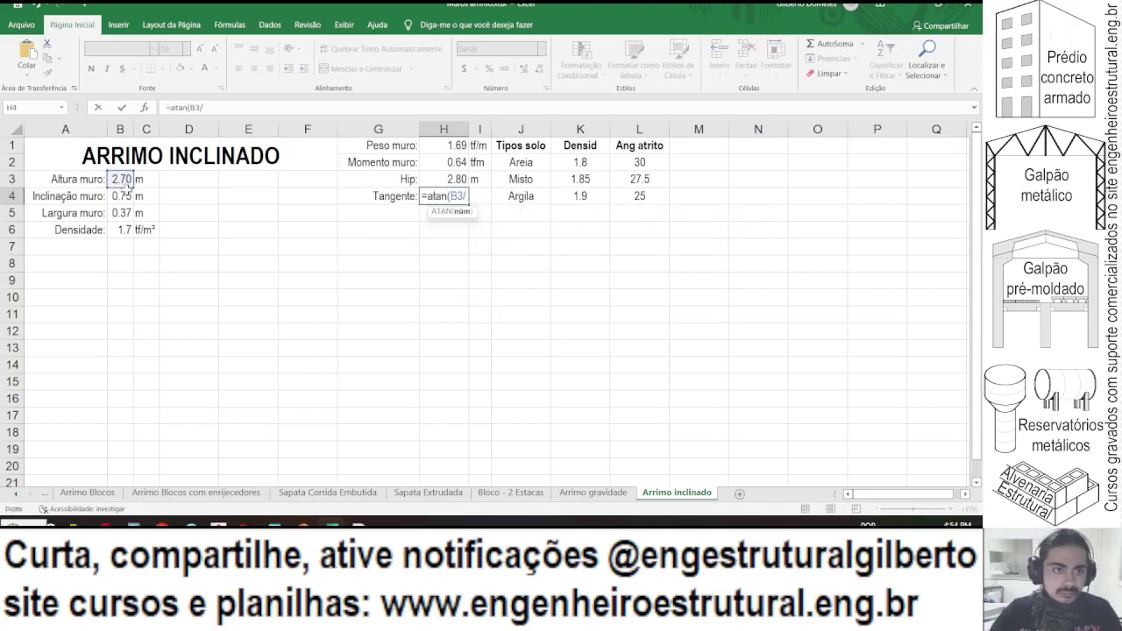
{"action": "left_click", "coordinate": [128, 194]}
{"action": "type", "text": ")"}
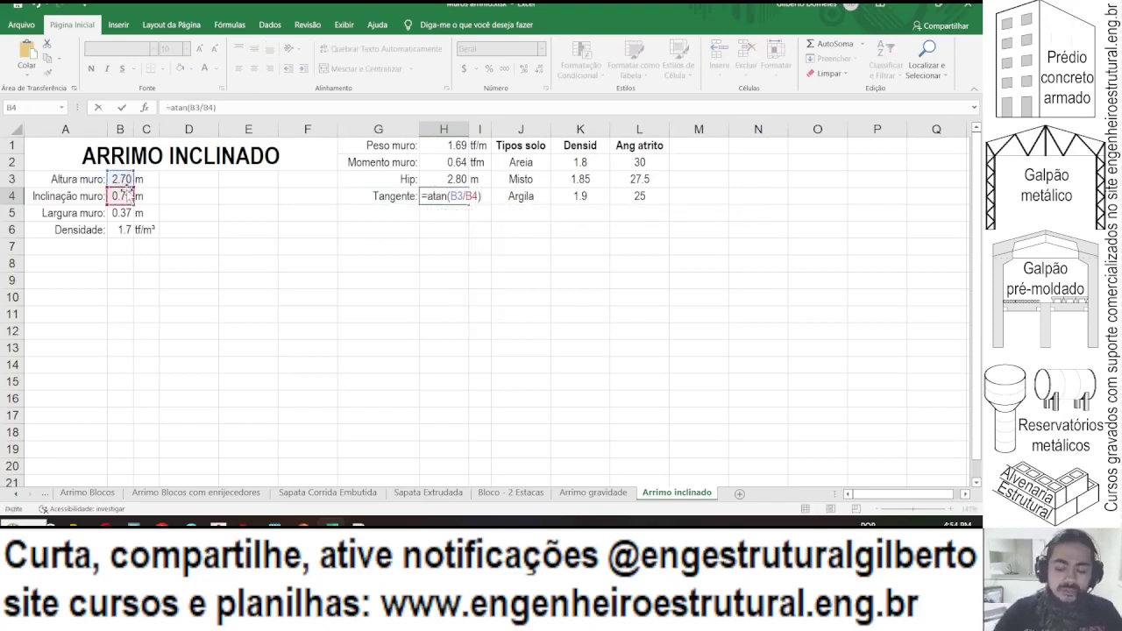
{"action": "type", "text": "*18"}
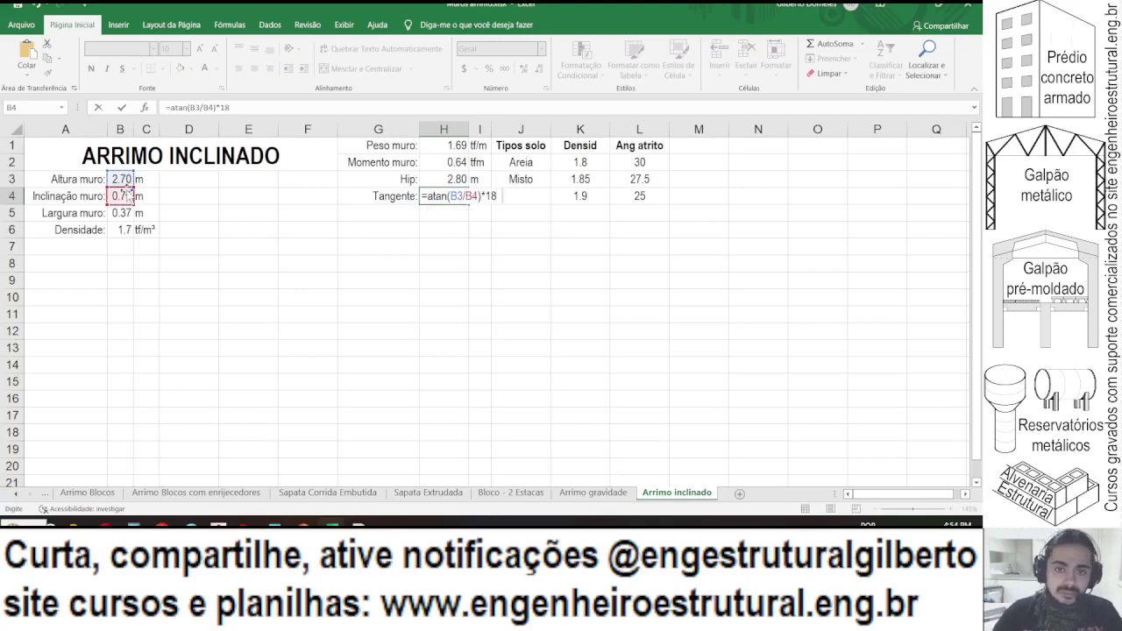
{"action": "type", "text": "0/pi()"}
{"action": "key", "text": "Return"}
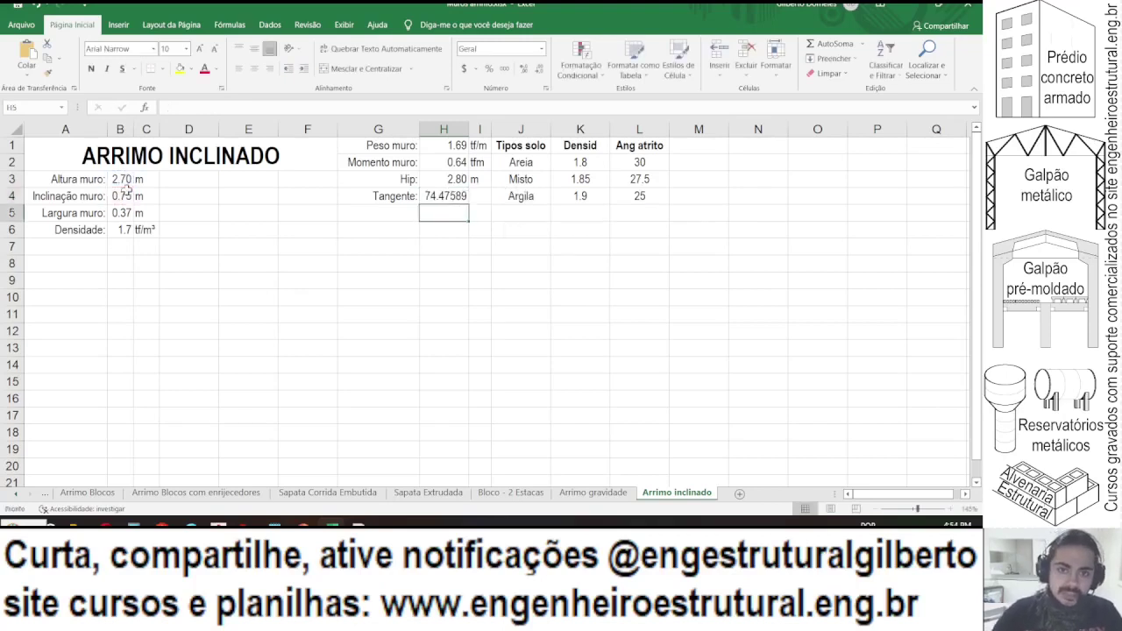
- Swap the arctangent's references in H4 so the formula reads =ATAN(B4/B3)*180/PI()
{"action": "left_click", "coordinate": [199, 107]}
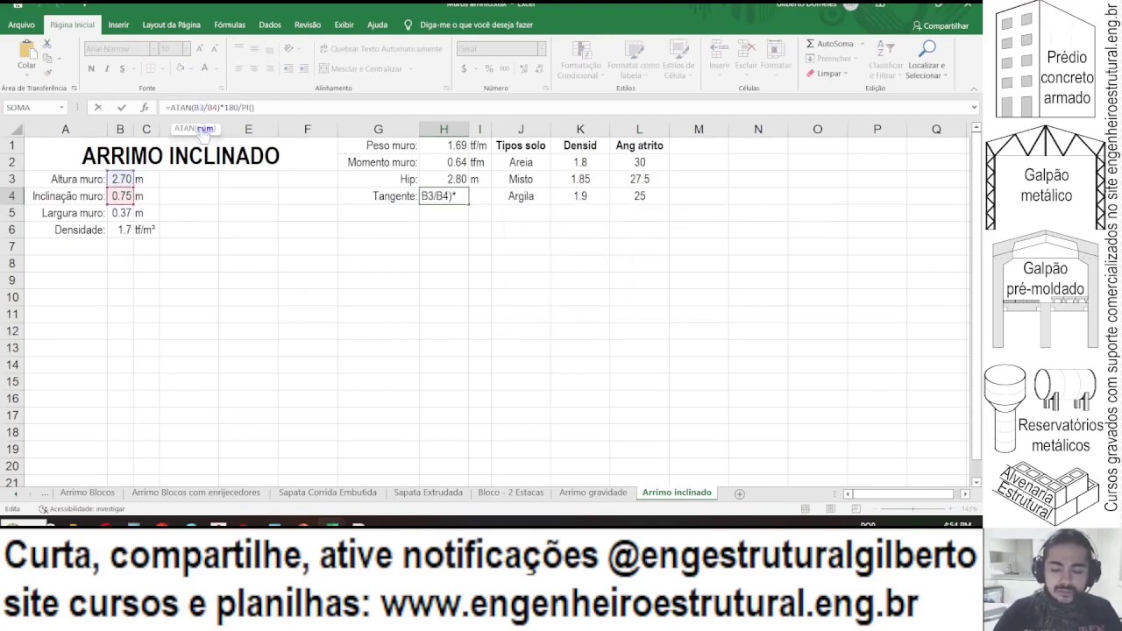
{"action": "key", "text": "BackSpace"}
{"action": "type", "text": "4"}
{"action": "key", "text": "BackSpace"}
{"action": "type", "text": "3"}
{"action": "key", "text": "Return"}
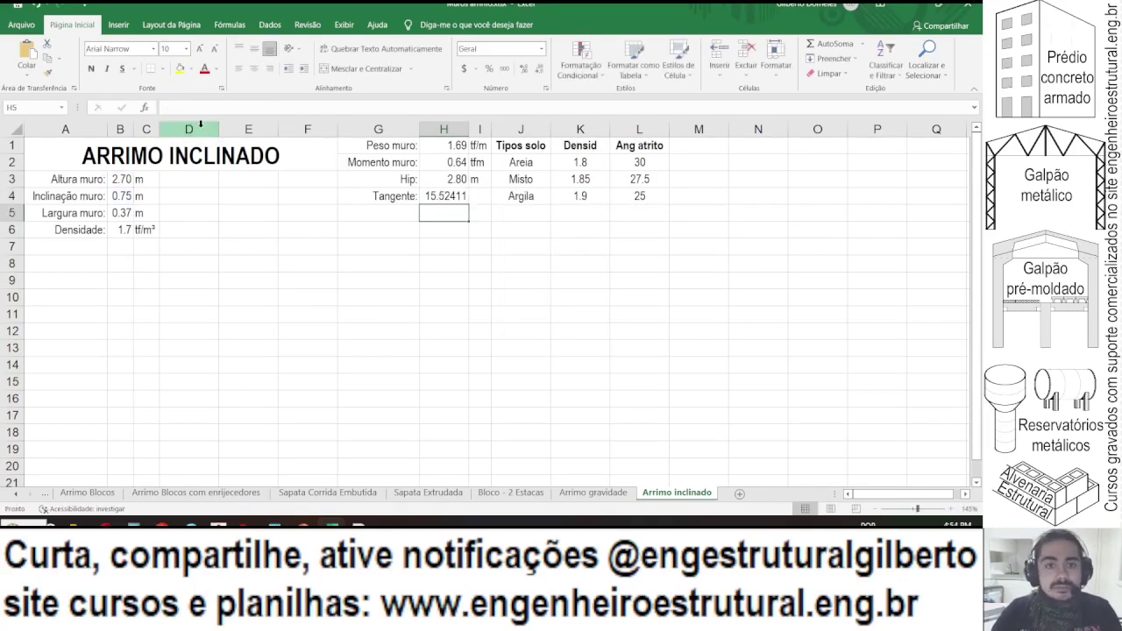
- Format the angle in H4 to one decimal place and select the empty cell D3
{"action": "left_click", "coordinate": [422, 199]}
{"action": "left_click", "coordinate": [540, 70]}
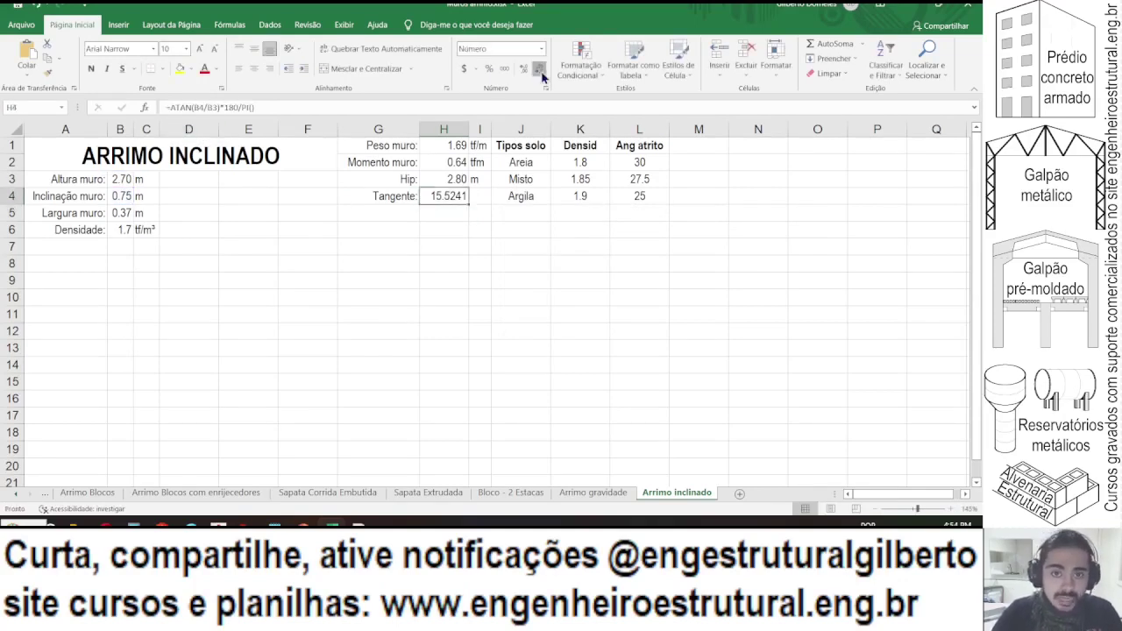
{"action": "left_click", "coordinate": [540, 70]}
{"action": "left_click", "coordinate": [540, 70]}
{"action": "left_click", "coordinate": [540, 71]}
{"action": "left_click", "coordinate": [480, 195]}
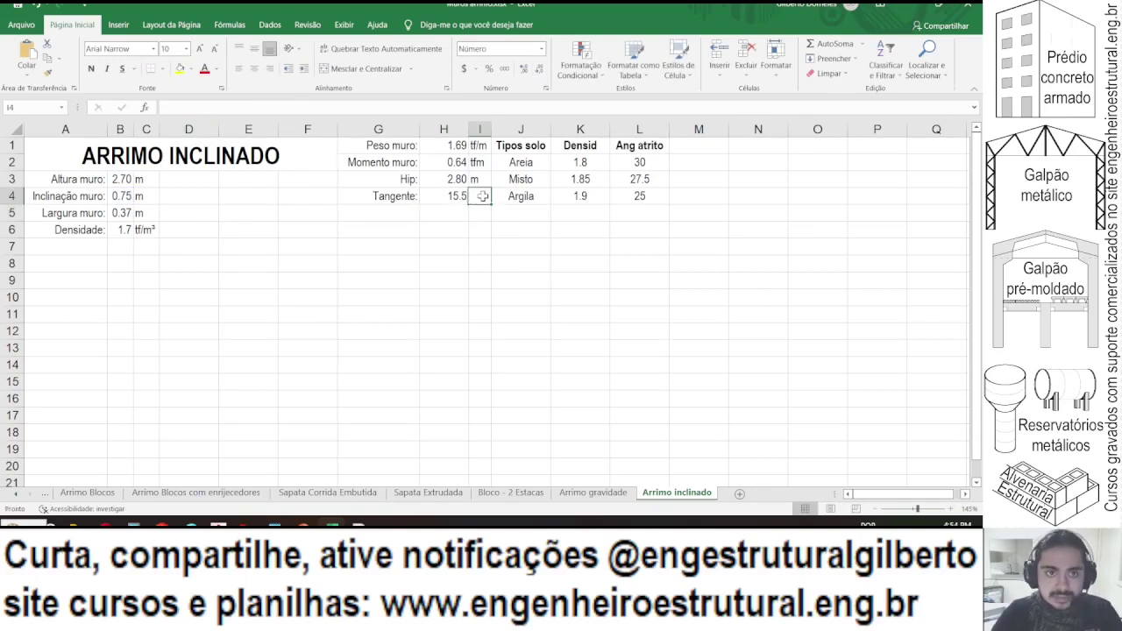
{"action": "left_click", "coordinate": [211, 178]}
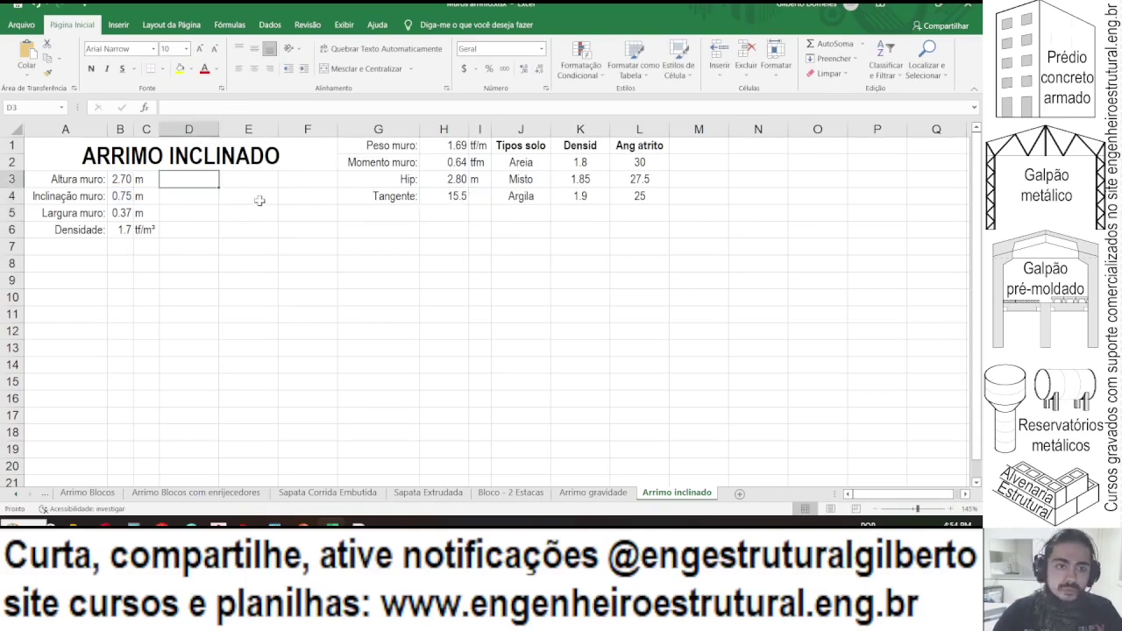
- Enter the label "Tipo solo:" in D3, align it right and fit column D to its content
{"action": "type", "text": "Tipo solo:"}
{"action": "key", "text": "ctrl+Return"}
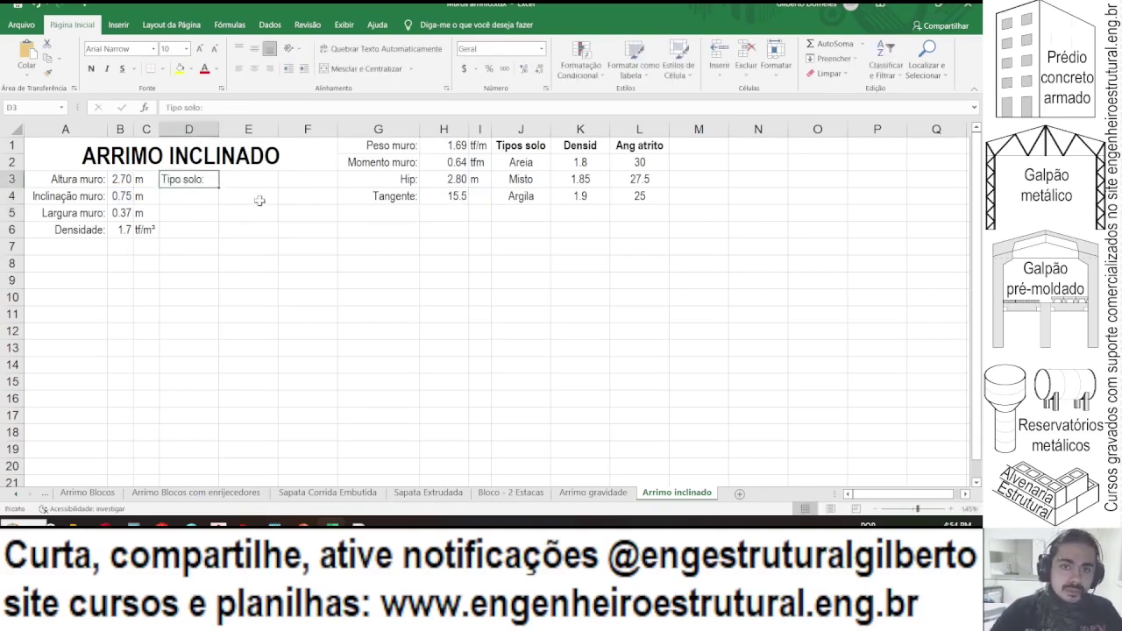
{"action": "left_click", "coordinate": [270, 69]}
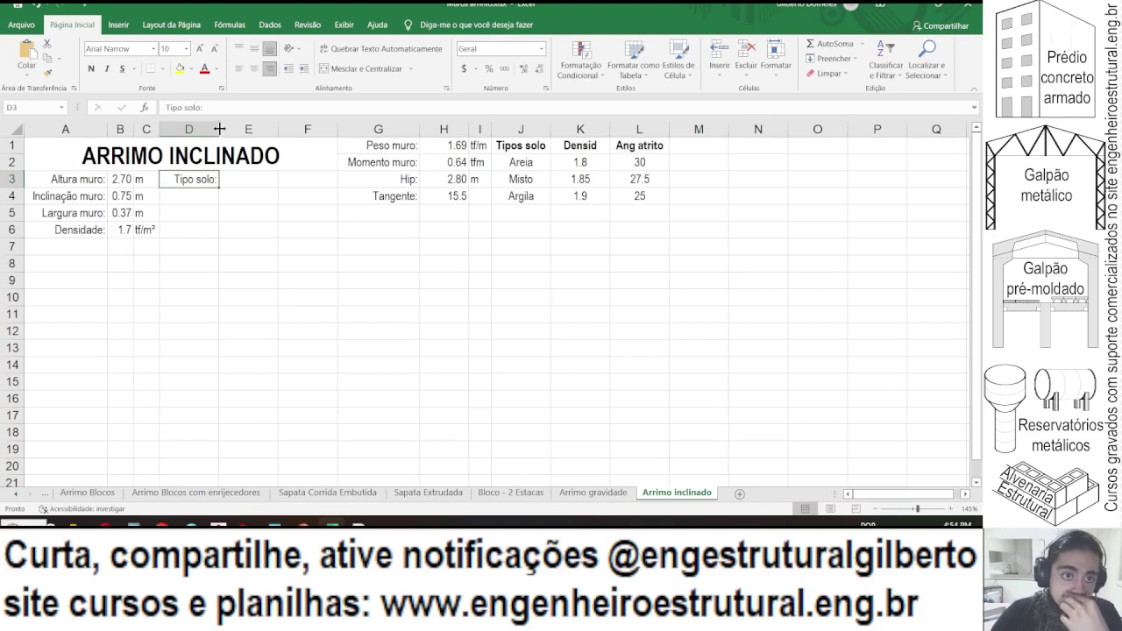
{"action": "double_click", "coordinate": [218, 129]}
- Merge and center cells E3:F3 beside the soil type label
{"action": "left_click", "coordinate": [228, 180]}
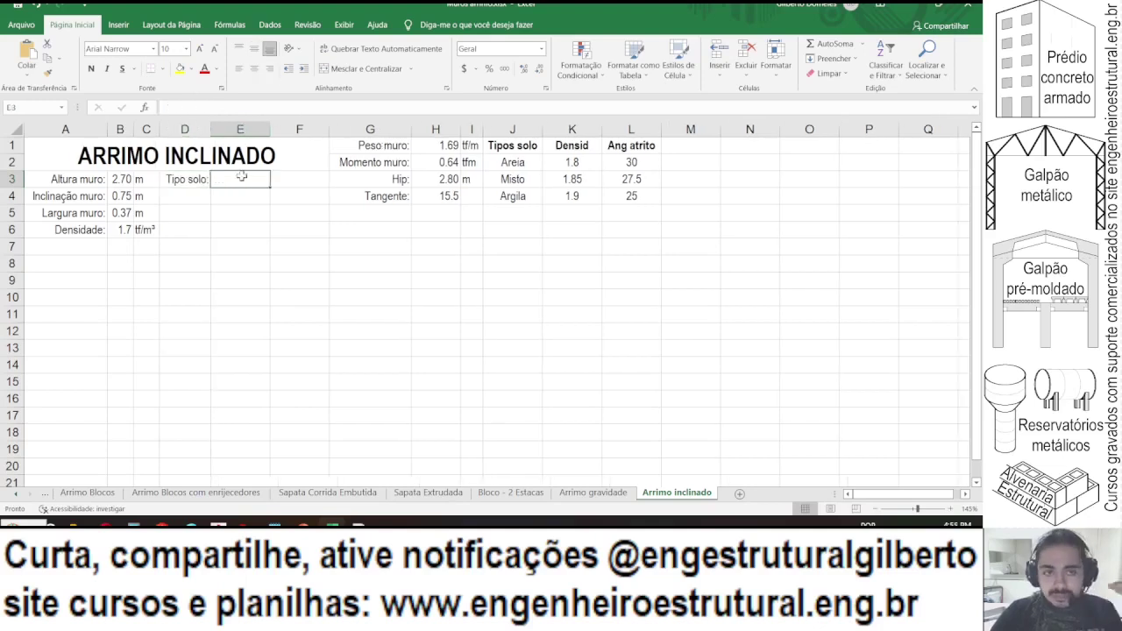
{"action": "left_click_drag", "start_coordinate": [243, 178], "coordinate": [298, 179]}
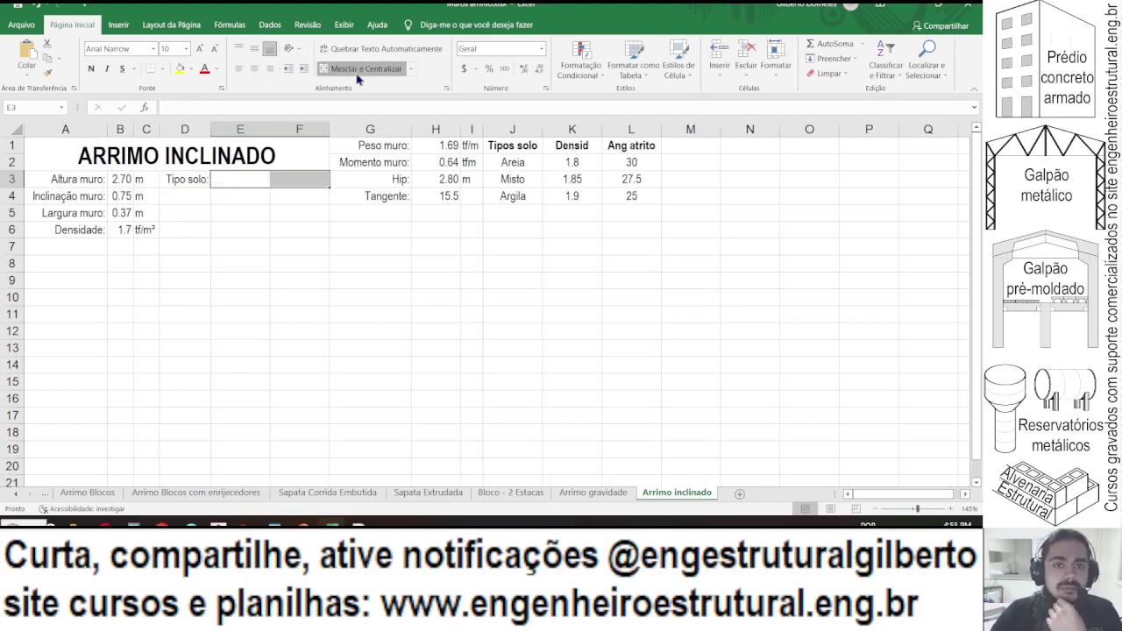
{"action": "left_click", "coordinate": [355, 68]}
- Add a list validation to the merged cell E3 with source =$J$2:$J$4 and choose Argila as the soil type
{"action": "left_click", "coordinate": [269, 25]}
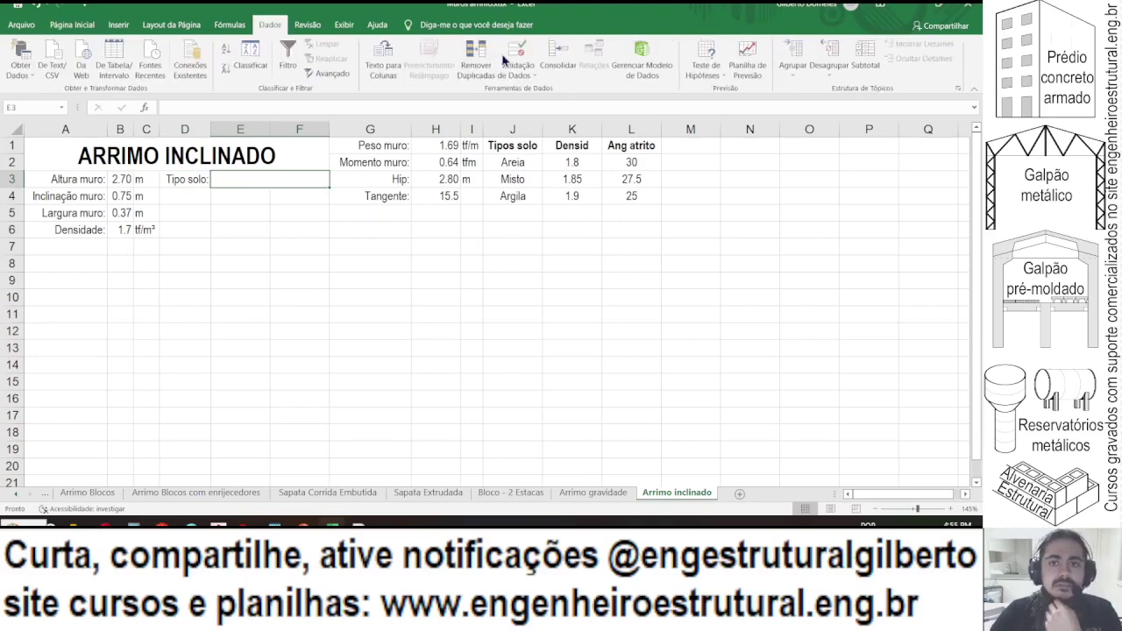
{"action": "left_click", "coordinate": [517, 55]}
{"action": "left_click", "coordinate": [152, 282]}
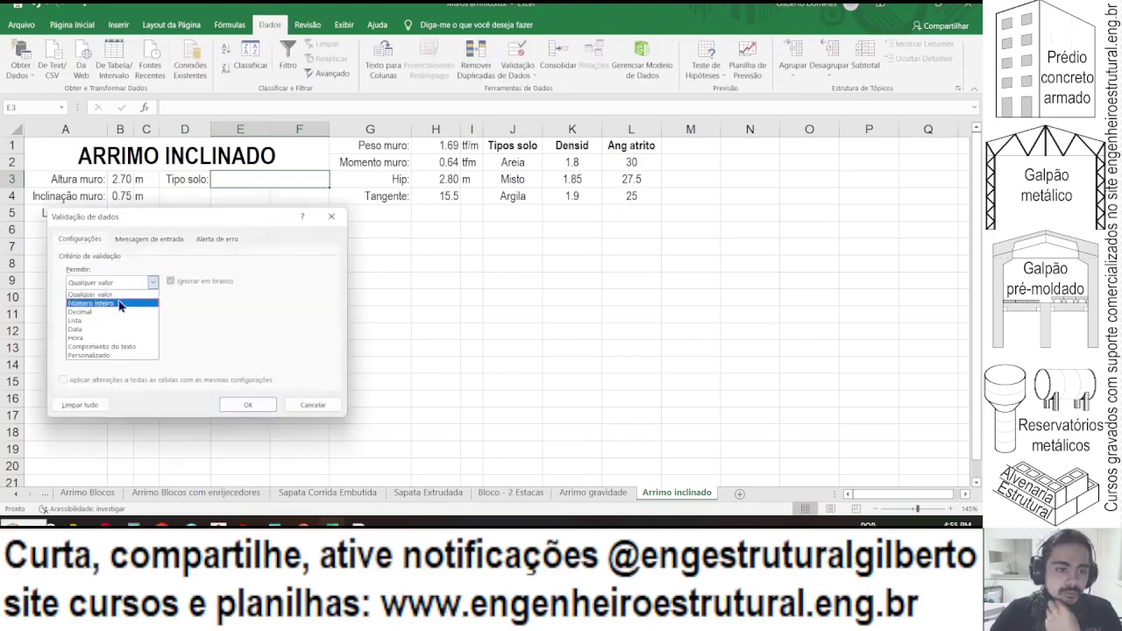
{"action": "left_click", "coordinate": [87, 318]}
{"action": "left_click", "coordinate": [111, 336]}
{"action": "left_click_drag", "start_coordinate": [526, 162], "coordinate": [526, 197]}
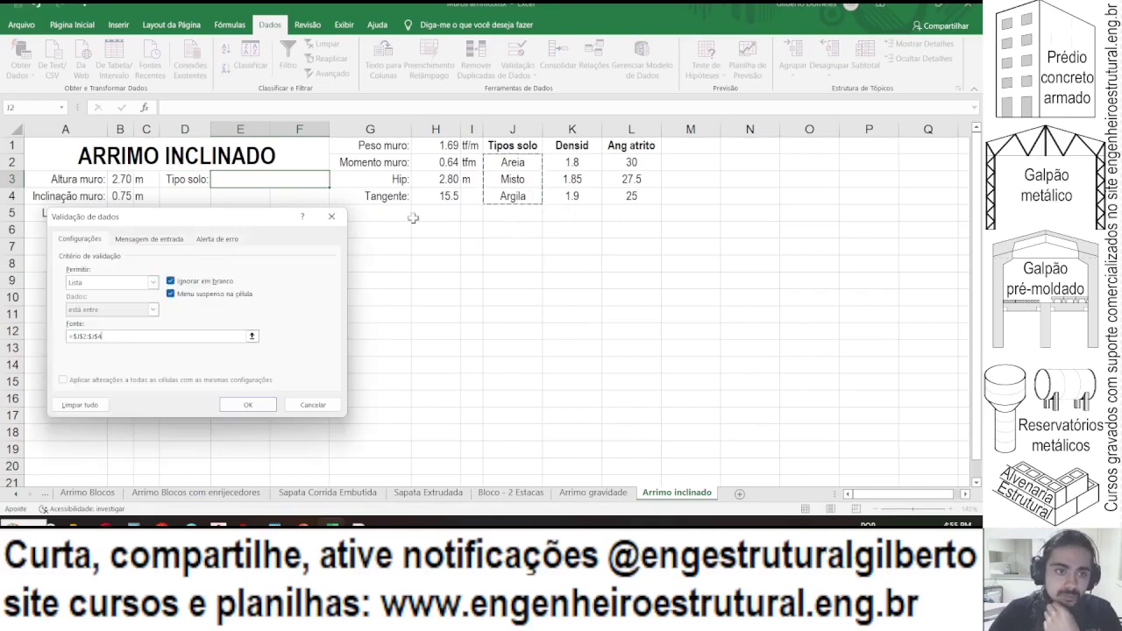
{"action": "left_click", "coordinate": [245, 405]}
{"action": "left_click", "coordinate": [334, 182]}
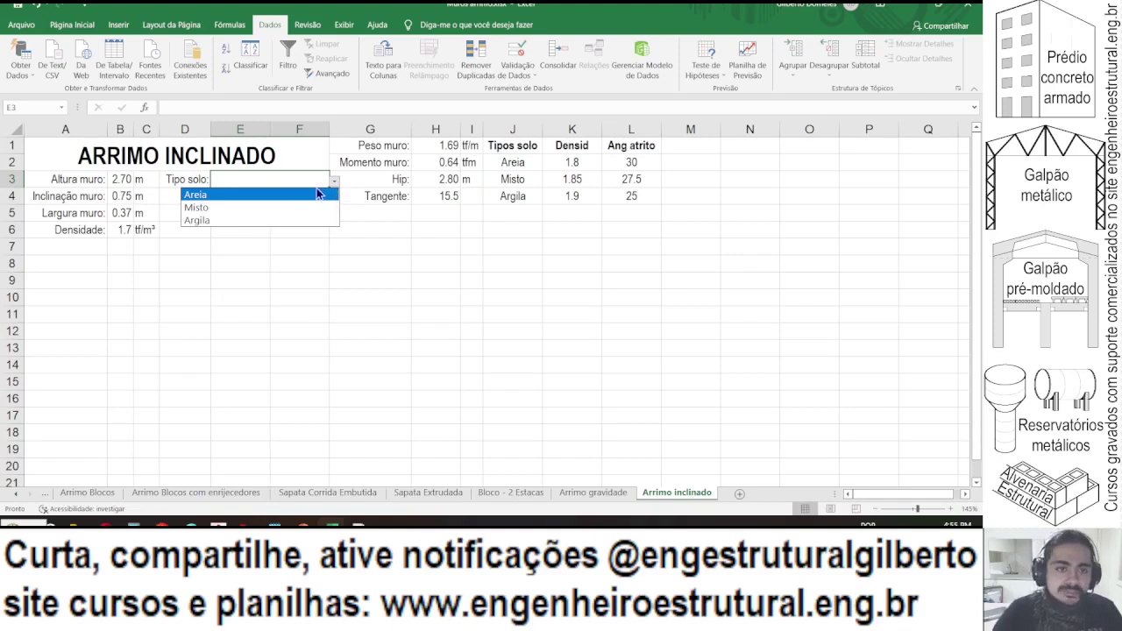
{"action": "left_click", "coordinate": [202, 220]}
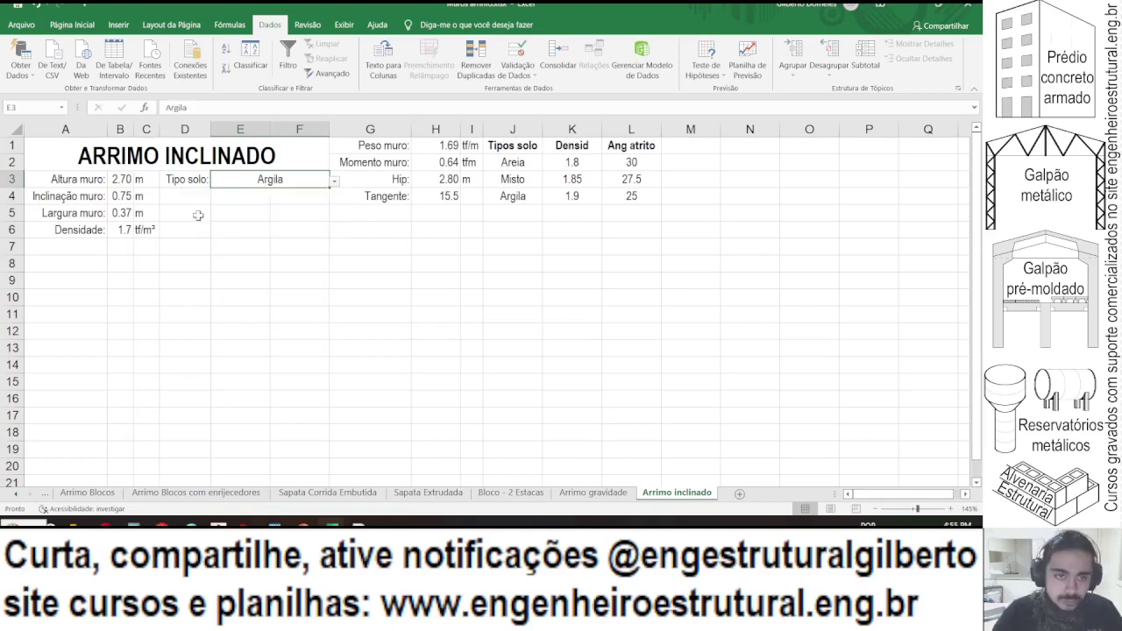
- Enter the label "Delta ângulo:" in G5 and align it right
{"action": "left_click", "coordinate": [212, 229]}
{"action": "left_click", "coordinate": [438, 196]}
{"action": "left_click", "coordinate": [355, 219]}
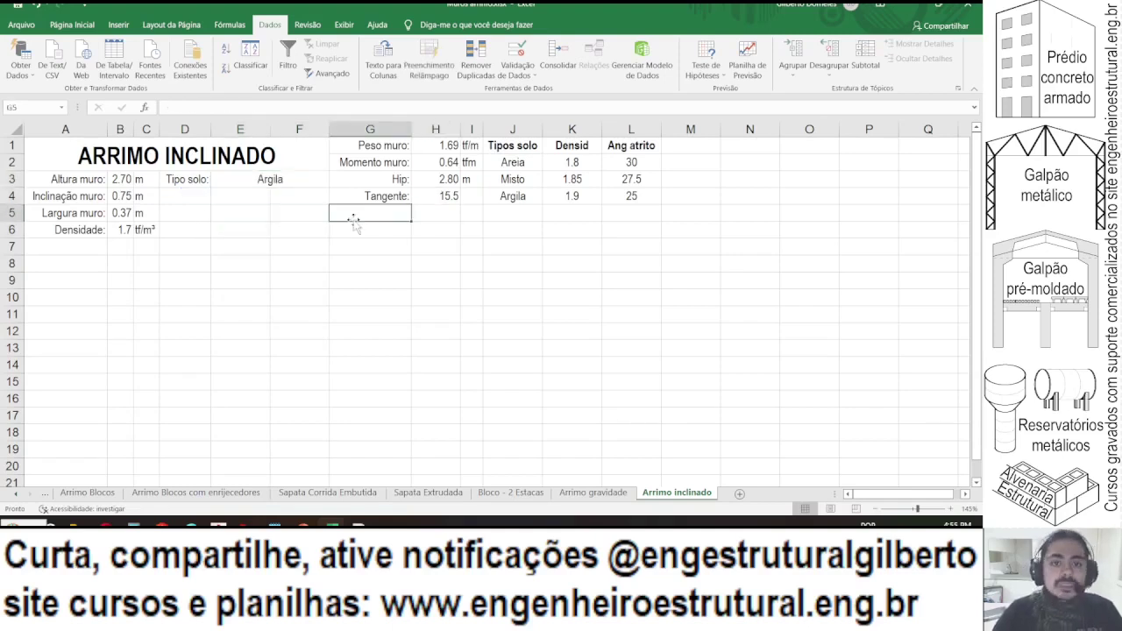
{"action": "type", "text": "Ang d"}
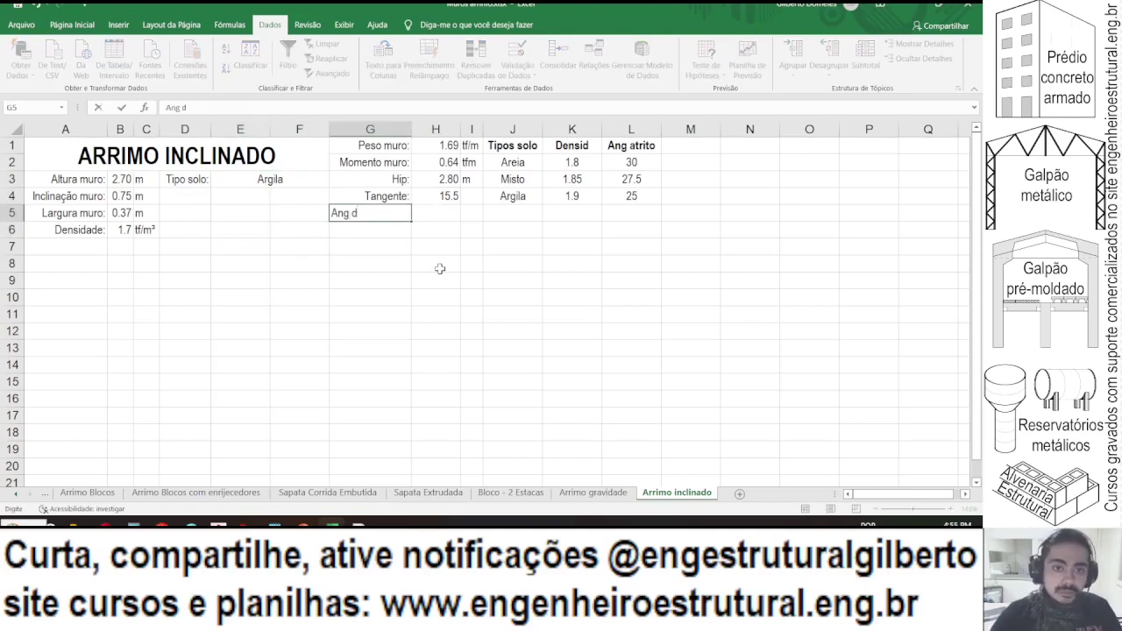
{"action": "key", "text": "BackSpace"}
{"action": "key", "text": "BackSpace"}
{"action": "key", "text": "BackSpace"}
{"action": "type", "text": "Delt"}
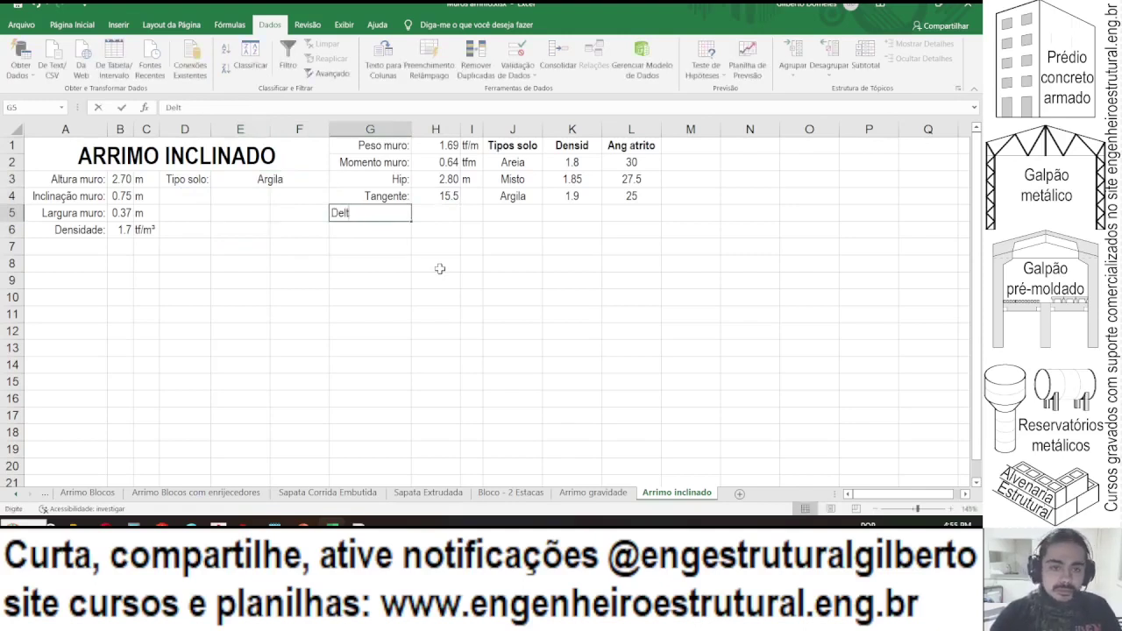
{"action": "type", "text": "a ângulo:"}
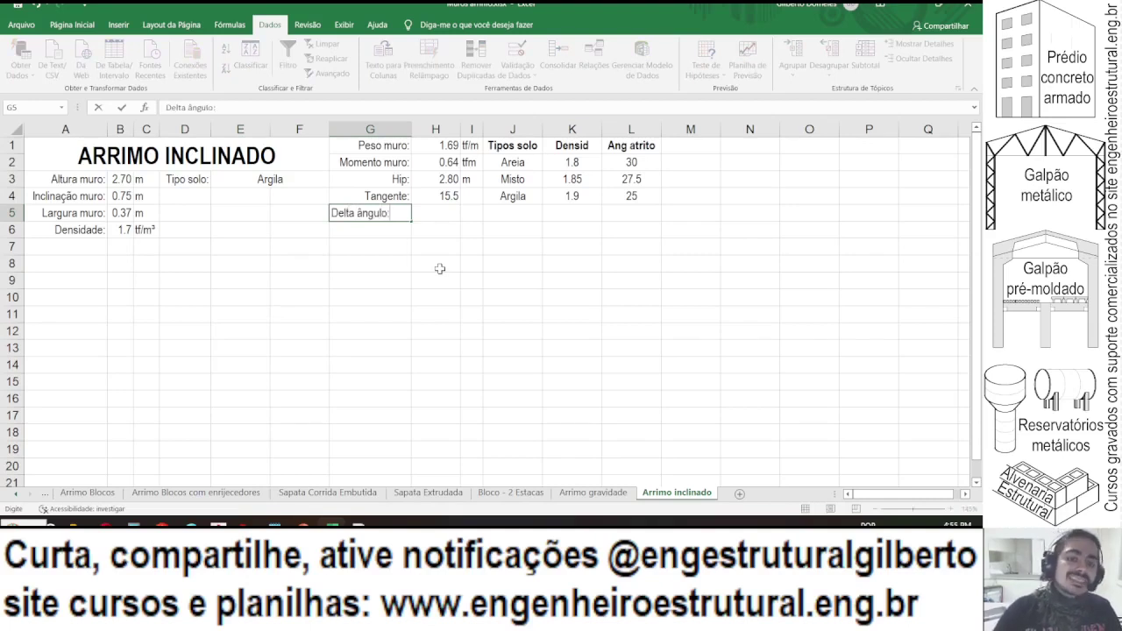
{"action": "key", "text": "Return"}
{"action": "key", "text": "Up"}
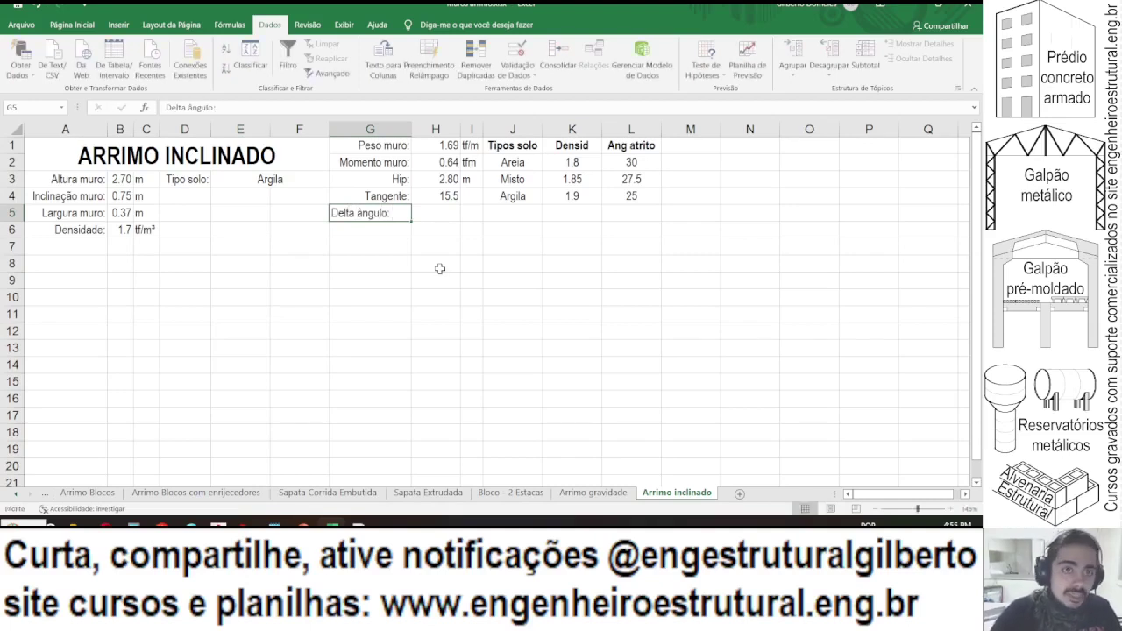
{"action": "left_click", "coordinate": [72, 25]}
{"action": "left_click", "coordinate": [268, 68]}
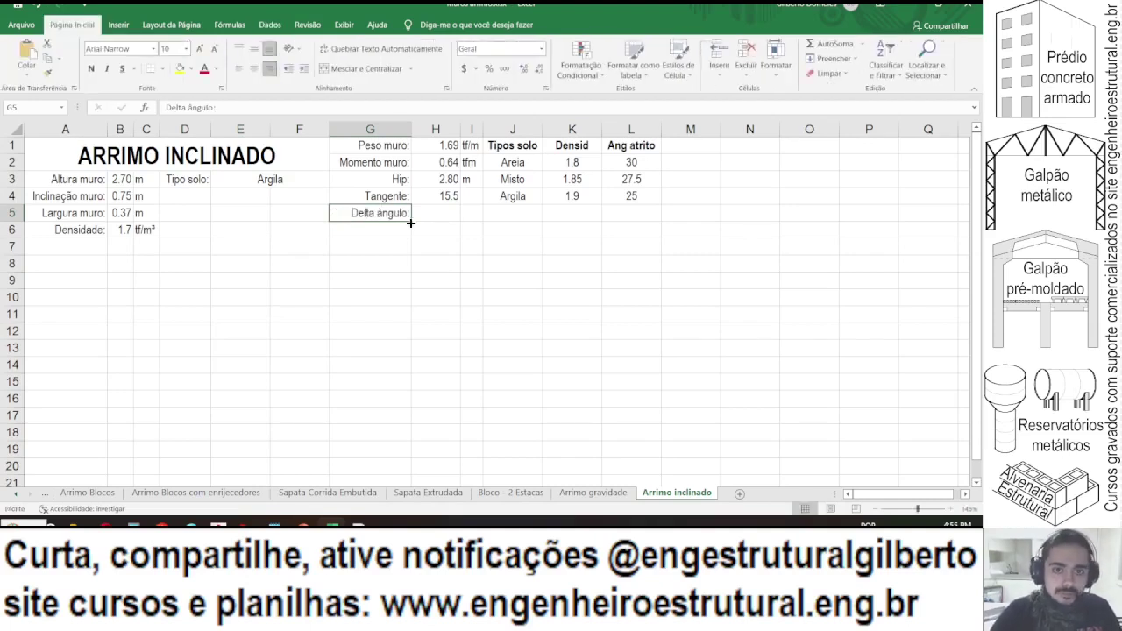
- Enter the formula =90-PROCV(E3,J2:L4,2,FALSO) in H5
{"action": "left_click", "coordinate": [438, 214]}
{"action": "type", "text": "="}
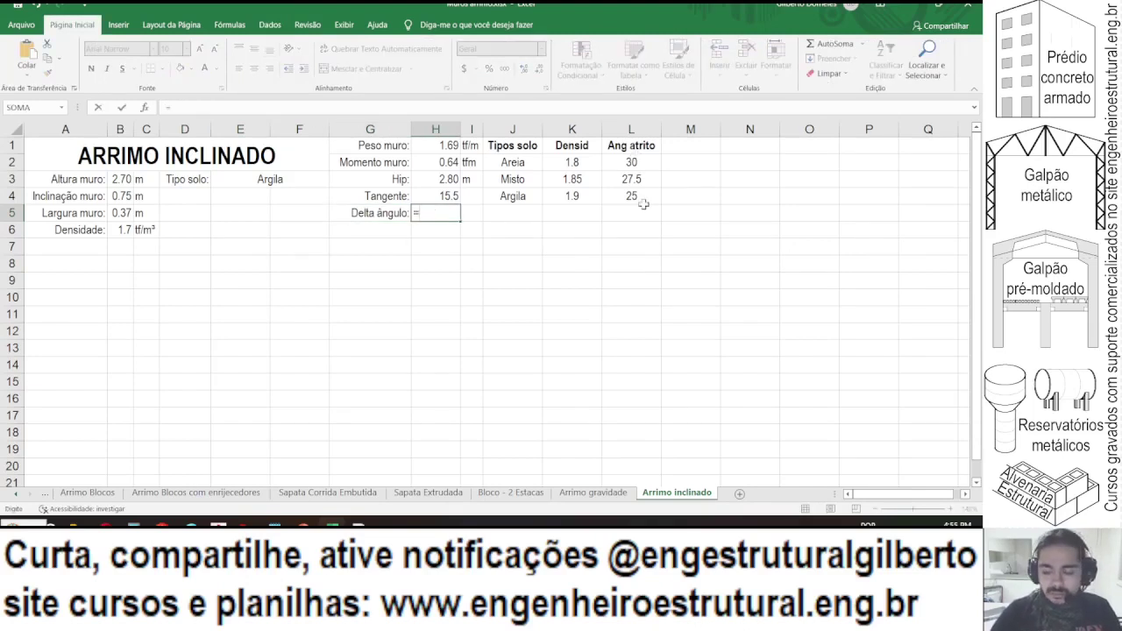
{"action": "type", "text": "90-"}
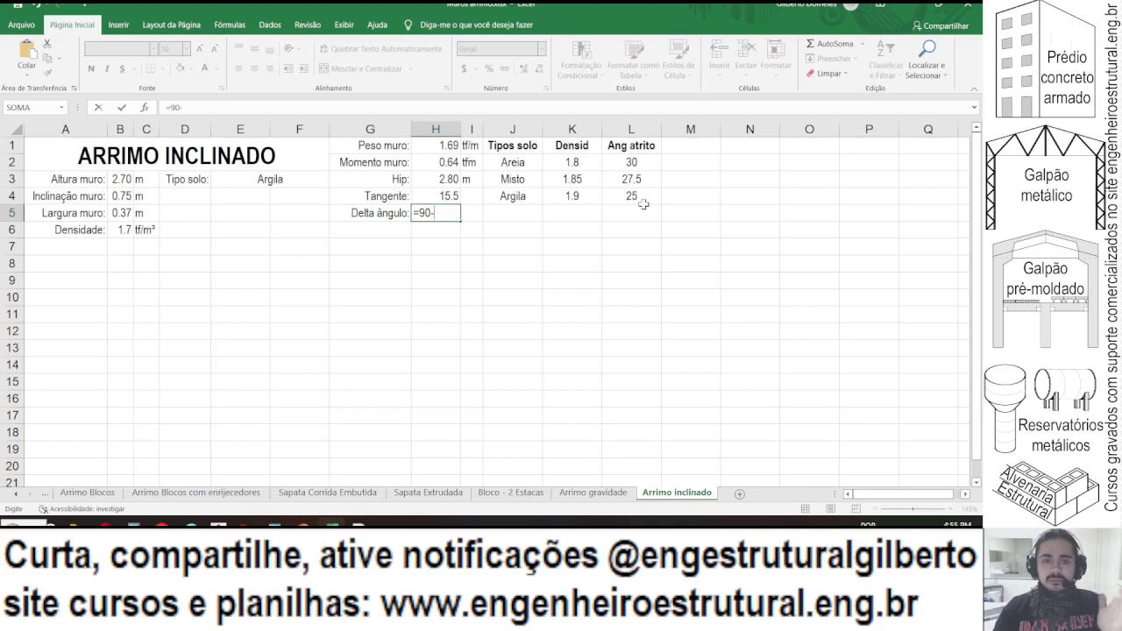
{"action": "type", "text": "procv("}
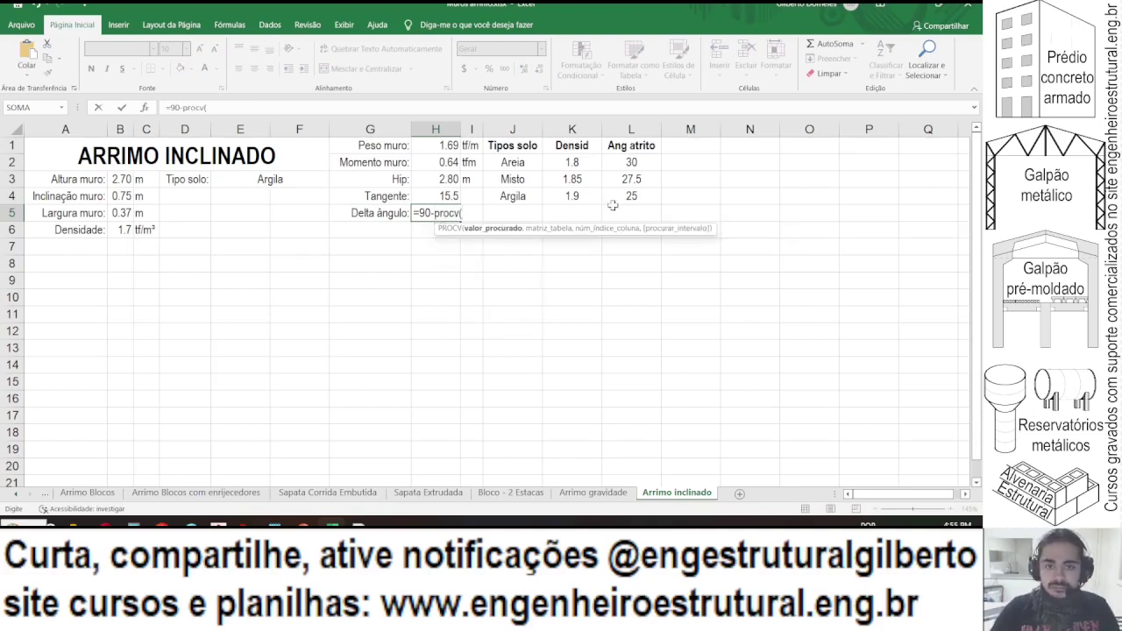
{"action": "left_click", "coordinate": [306, 180]}
{"action": "type", "text": ";"}
{"action": "left_click_drag", "start_coordinate": [513, 164], "coordinate": [625, 198]}
{"action": "type", "text": ";2;falso)"}
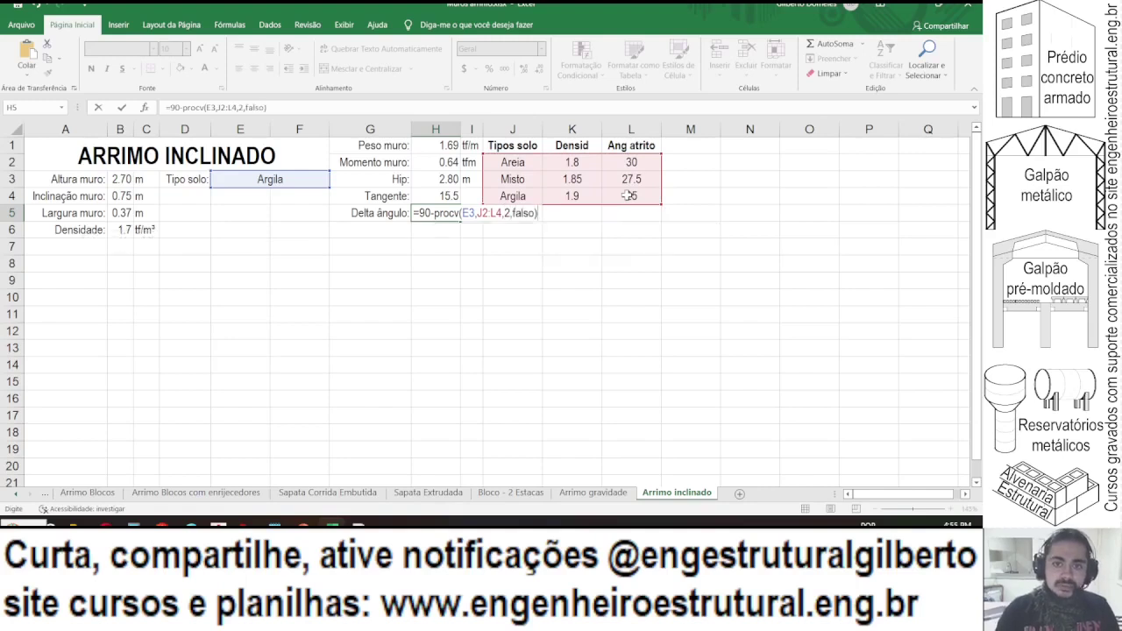
{"action": "key", "text": "Return"}
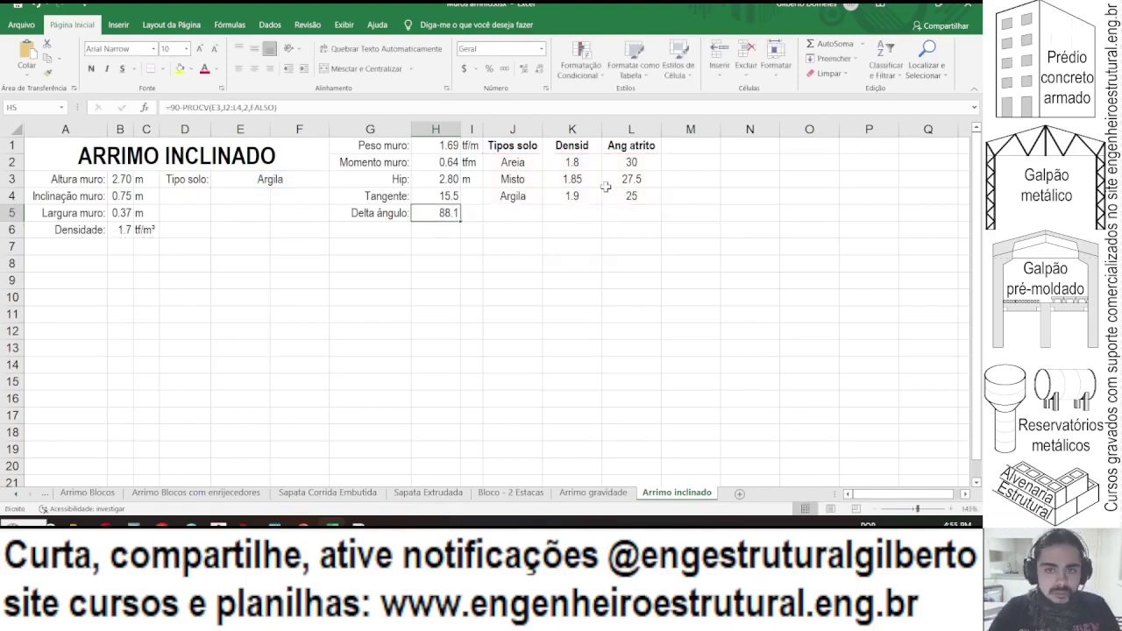
- Change the lookup's column index in H5 to 3 so the formula reads =90-PROCV(E3,J2:L4,3,FALSO)
{"action": "left_click", "coordinate": [219, 107]}
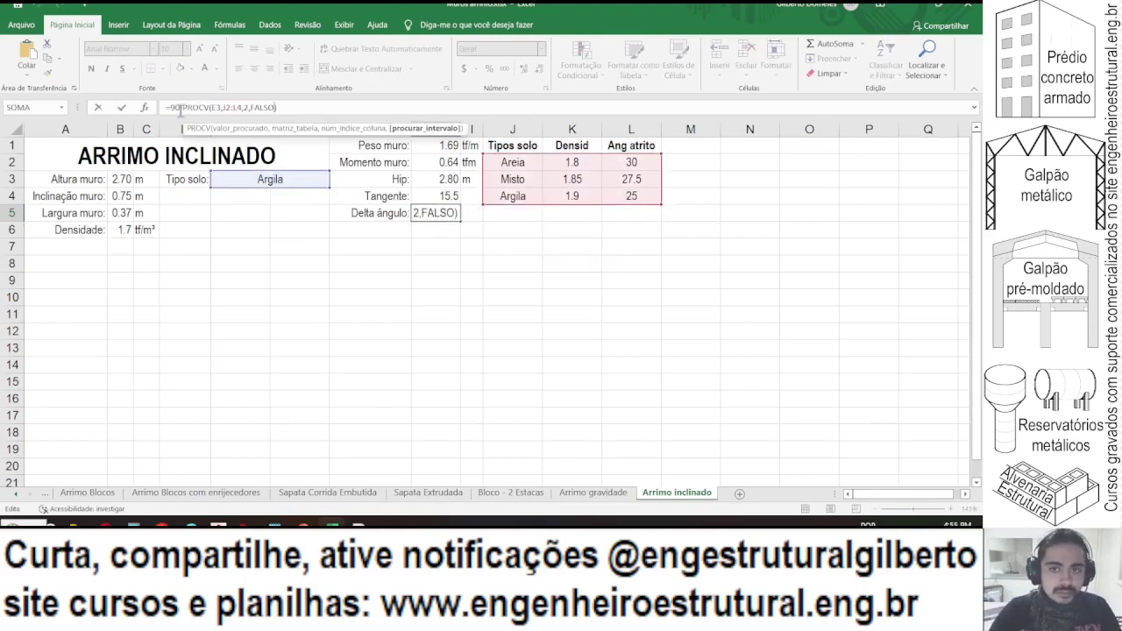
{"action": "left_click", "coordinate": [247, 107]}
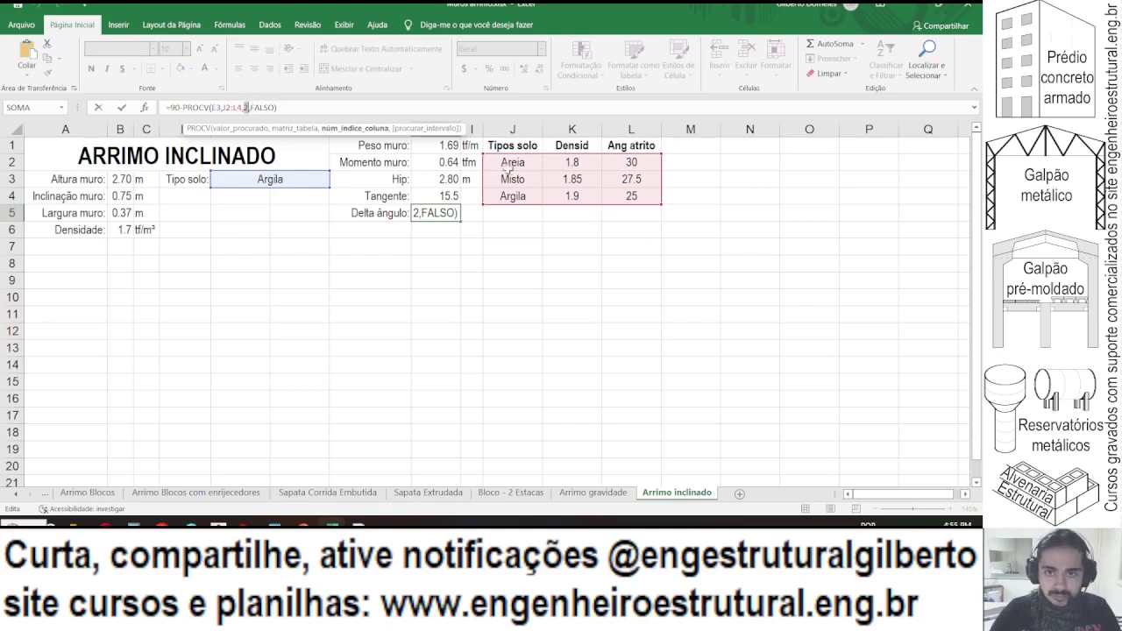
{"action": "key", "text": "Return"}
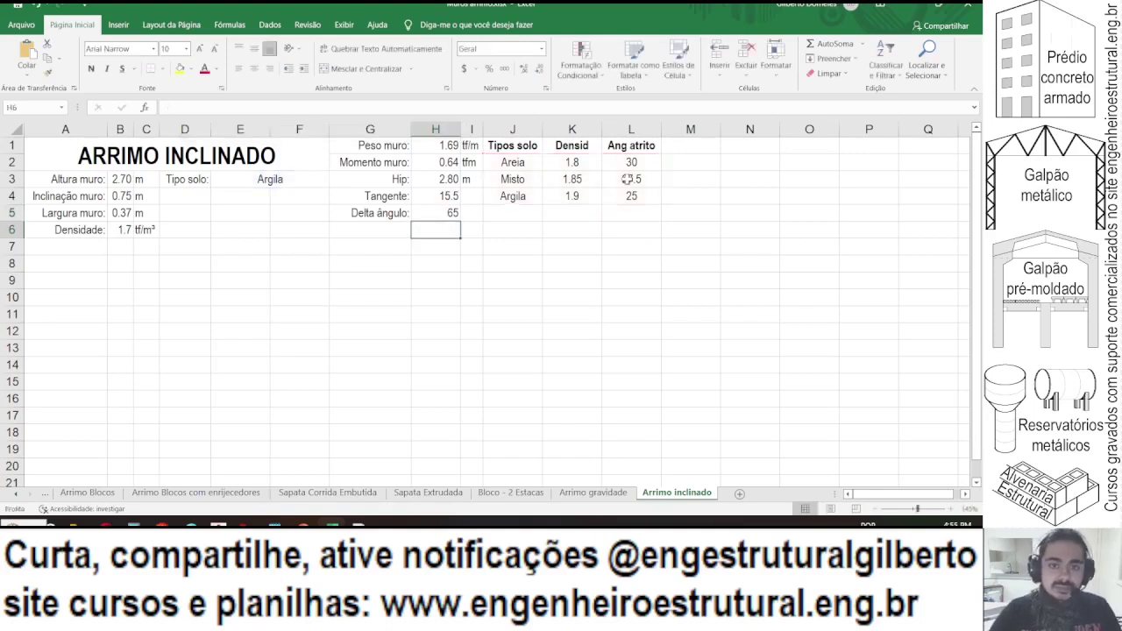
{"action": "left_click", "coordinate": [451, 214]}
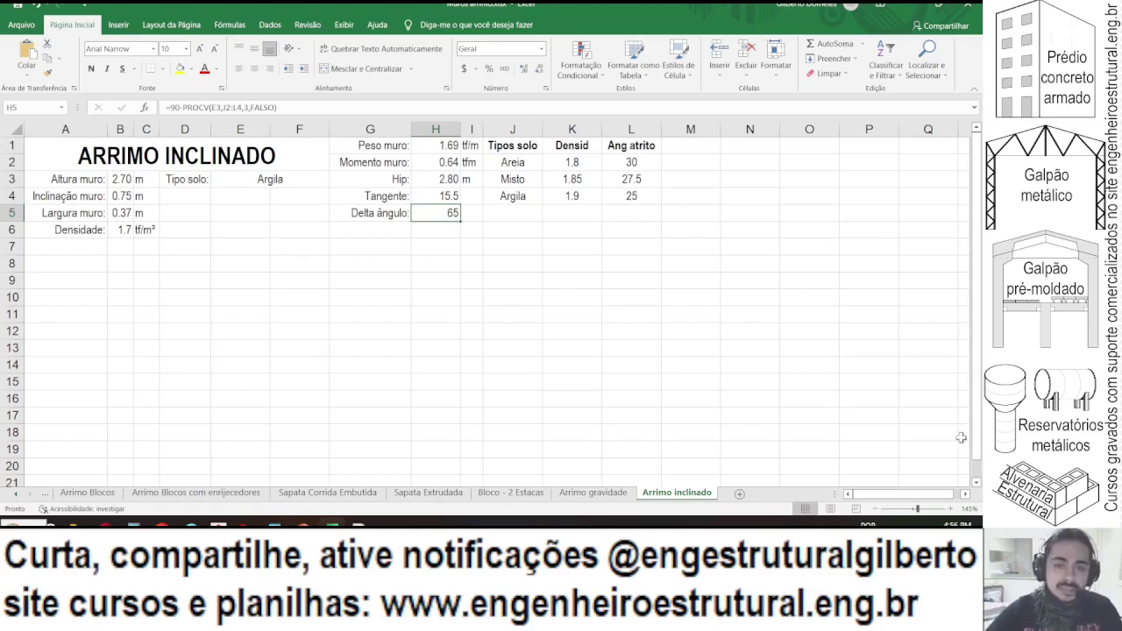
- Enter the label "Empuxo base:" in G6 and align it right
{"action": "left_click", "coordinate": [368, 227]}
{"action": "type", "text": "Empuxo base:"}
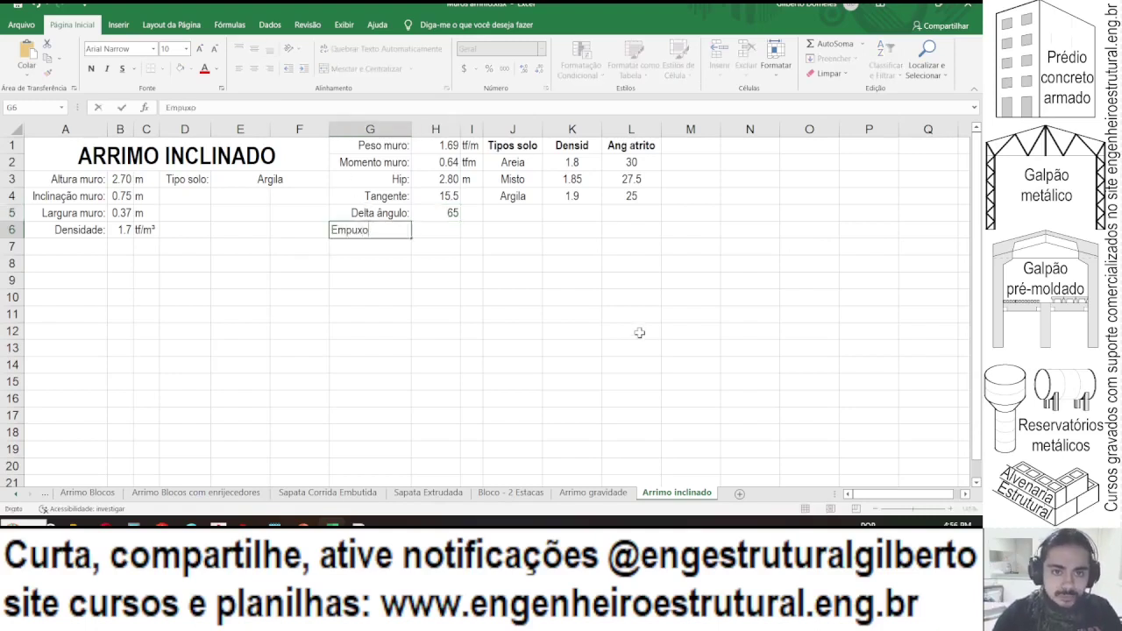
{"action": "key", "text": "Return"}
{"action": "key", "text": "Up"}
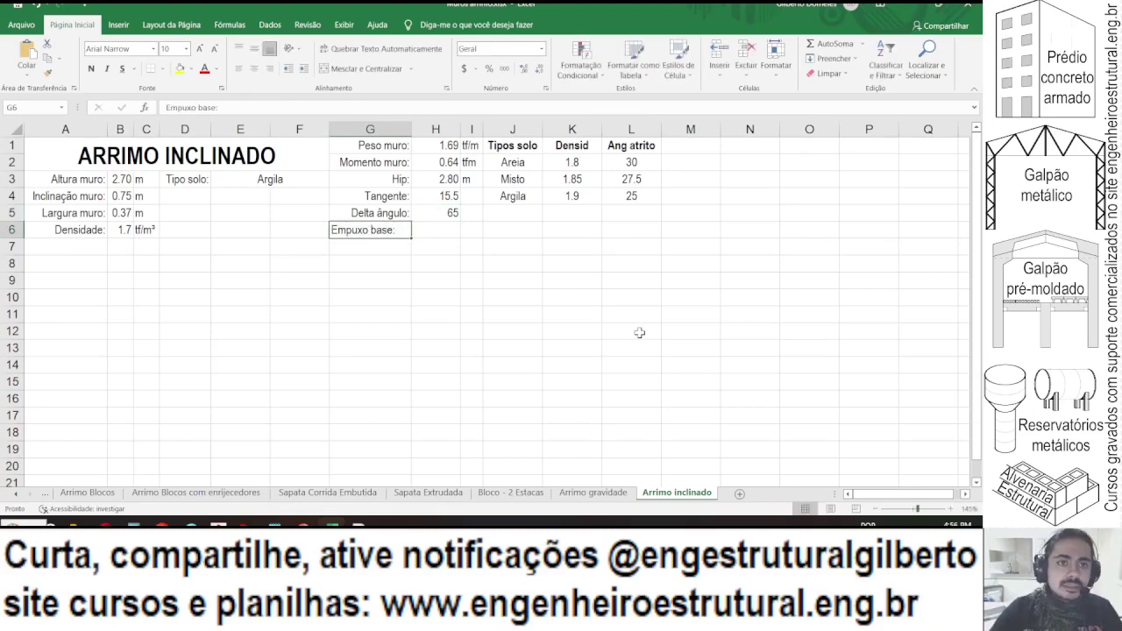
{"action": "left_click", "coordinate": [270, 69]}
- Enter the base thrust formula =PROCV(E3,J2:L4,2,FALSO)*B3 in H6, multiplying the soil density by the wall height
{"action": "left_click", "coordinate": [417, 230]}
{"action": "type", "text": "="}
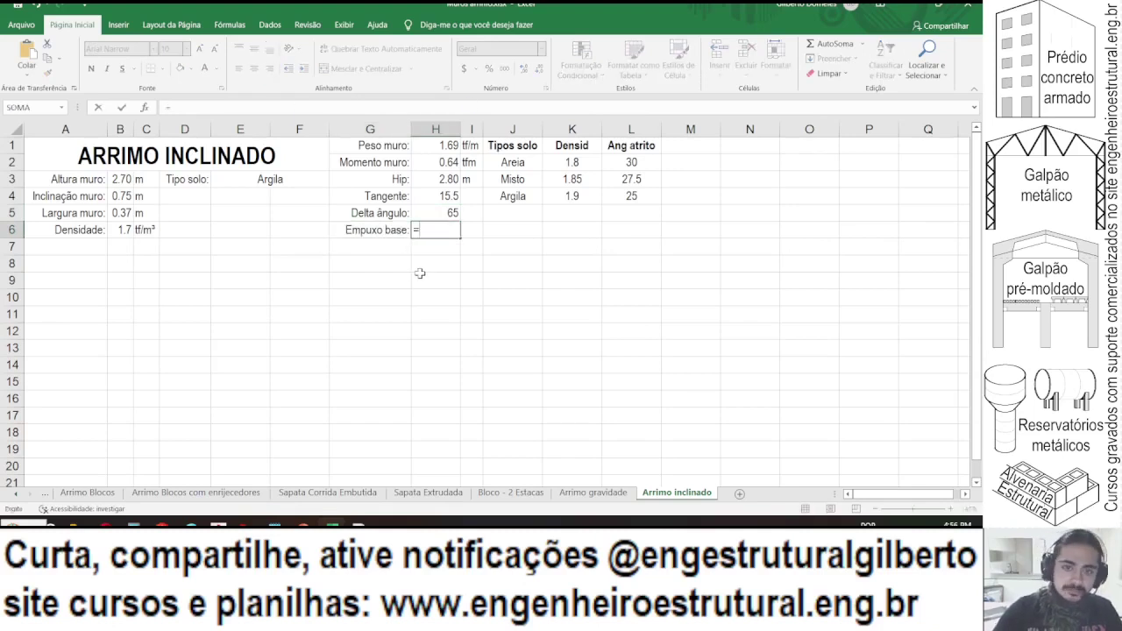
{"action": "type", "text": "procv("}
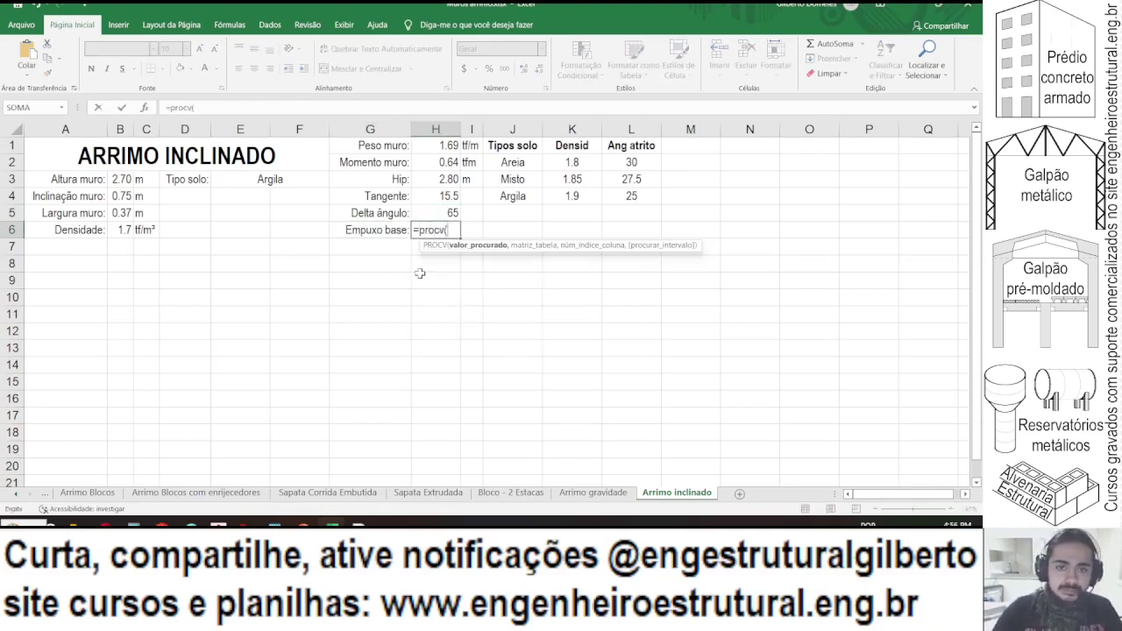
{"action": "left_click", "coordinate": [271, 178]}
{"action": "type", "text": ";"}
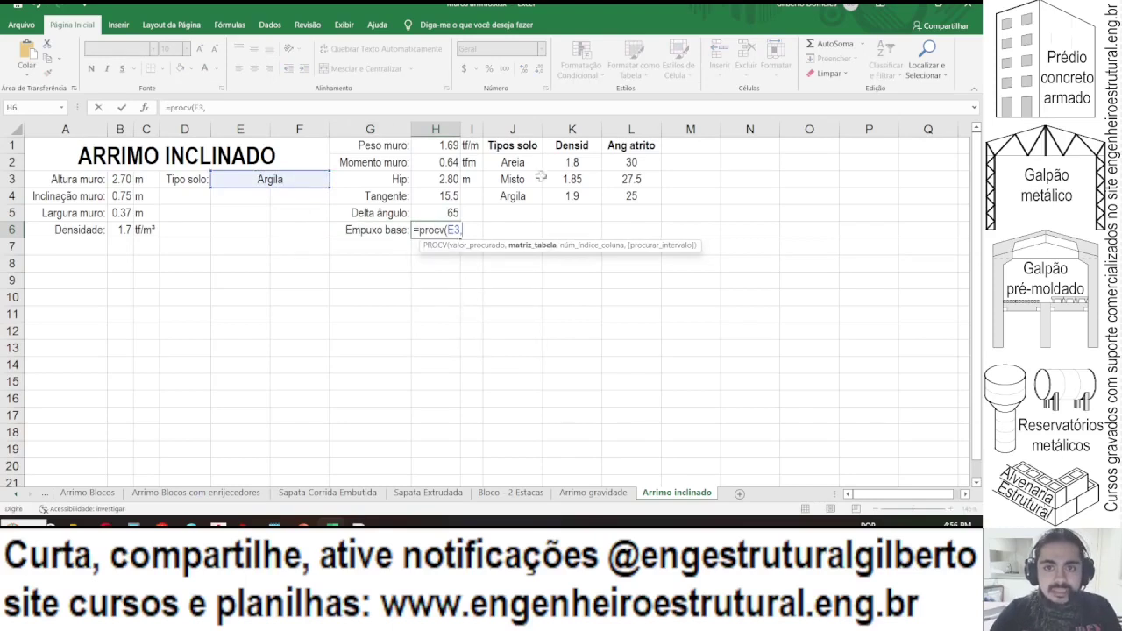
{"action": "left_click_drag", "start_coordinate": [514, 163], "coordinate": [627, 196]}
{"action": "type", "text": ";2"}
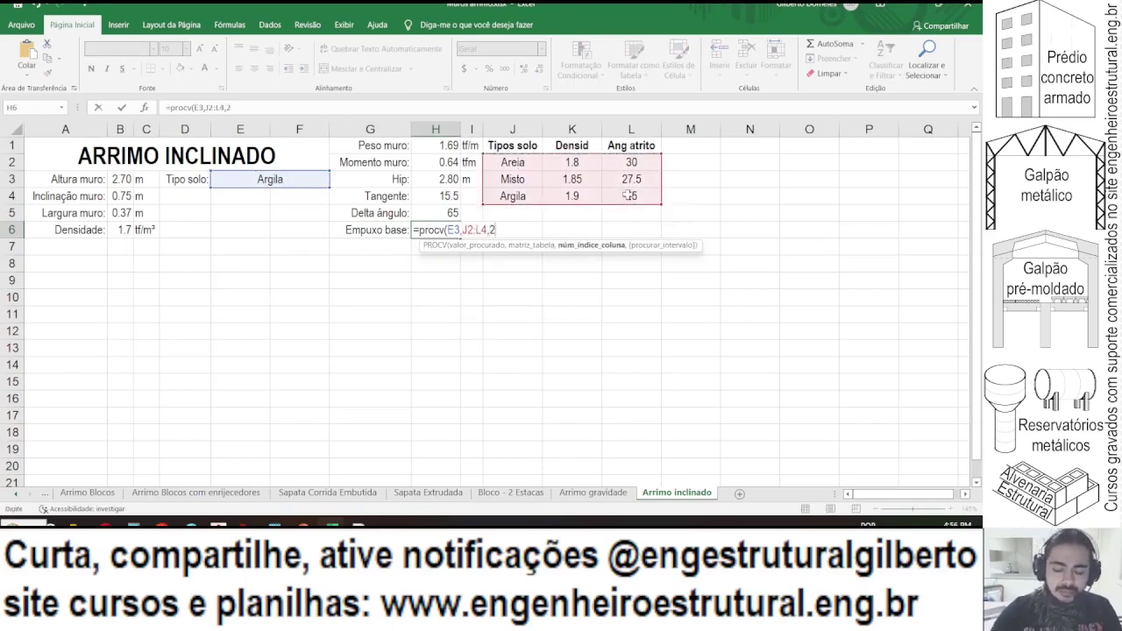
{"action": "type", "text": ",falso)"}
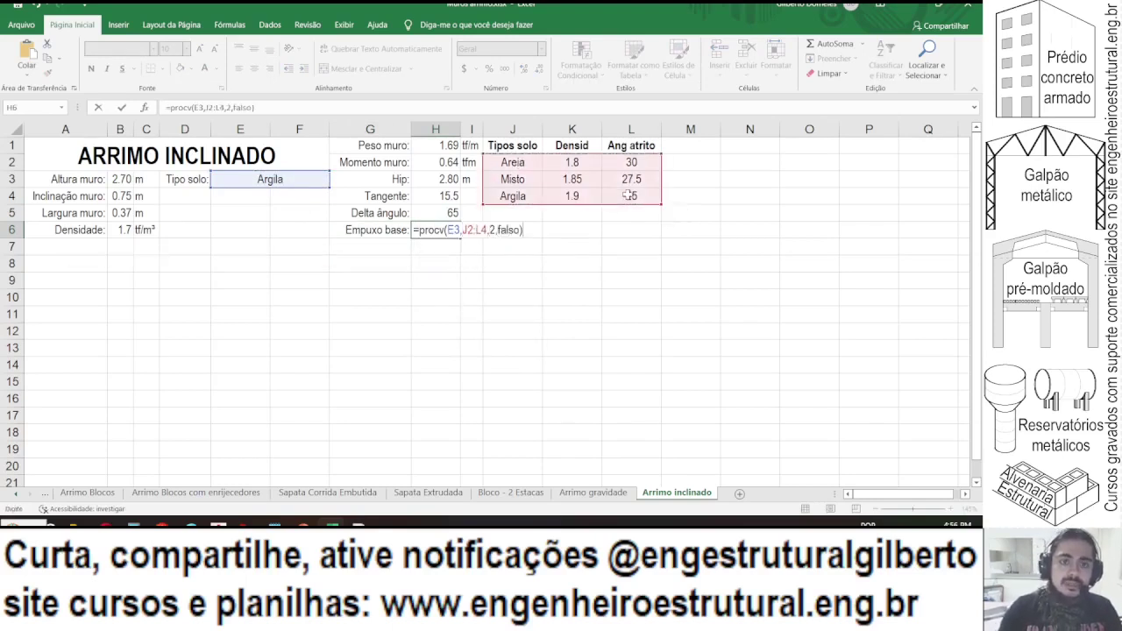
{"action": "type", "text": "*"}
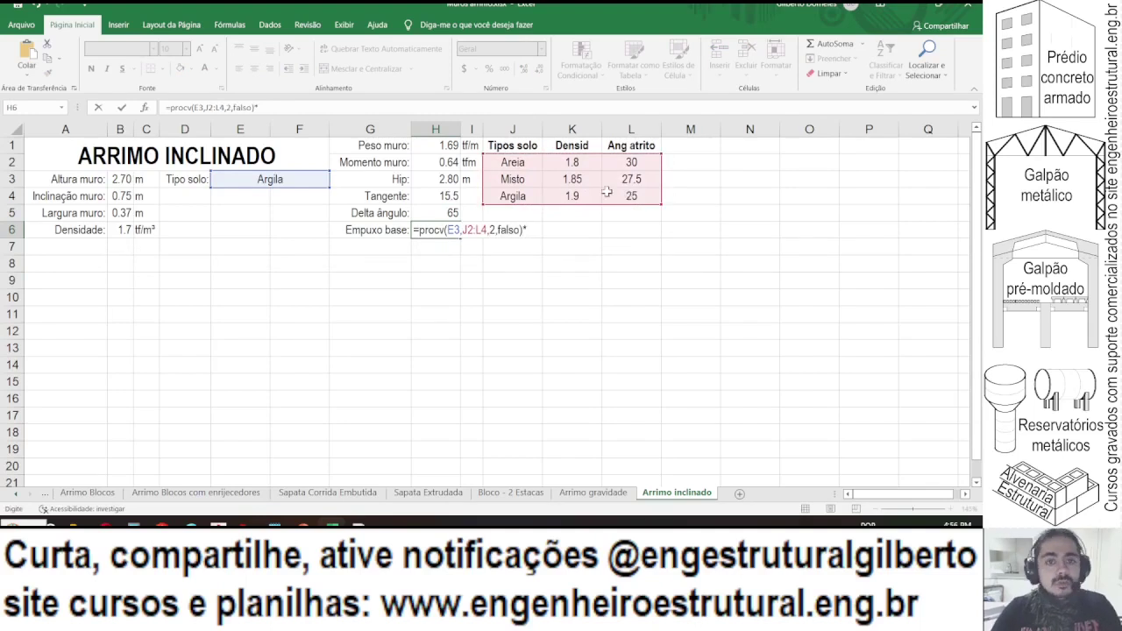
{"action": "left_click", "coordinate": [121, 179]}
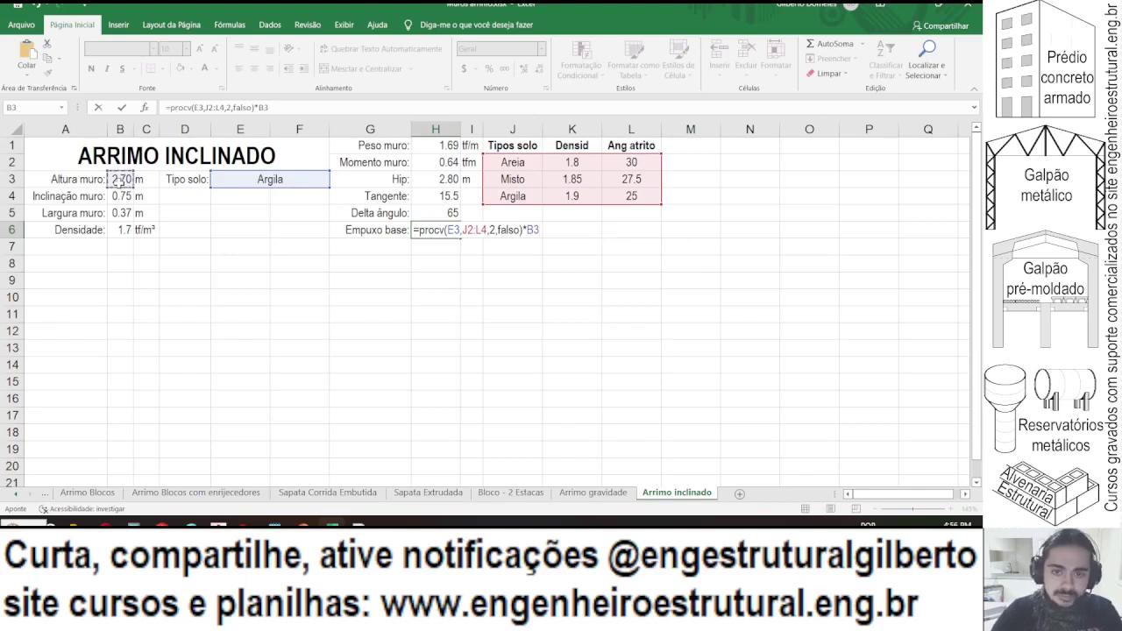
{"action": "key", "text": "Return"}
- Switch to the PowerPoint presentation "Muro contenção inclinado.pptx" to consult the Ebase formula on the sizing slide
{"action": "mouse_move", "coordinate": [302, 525]}
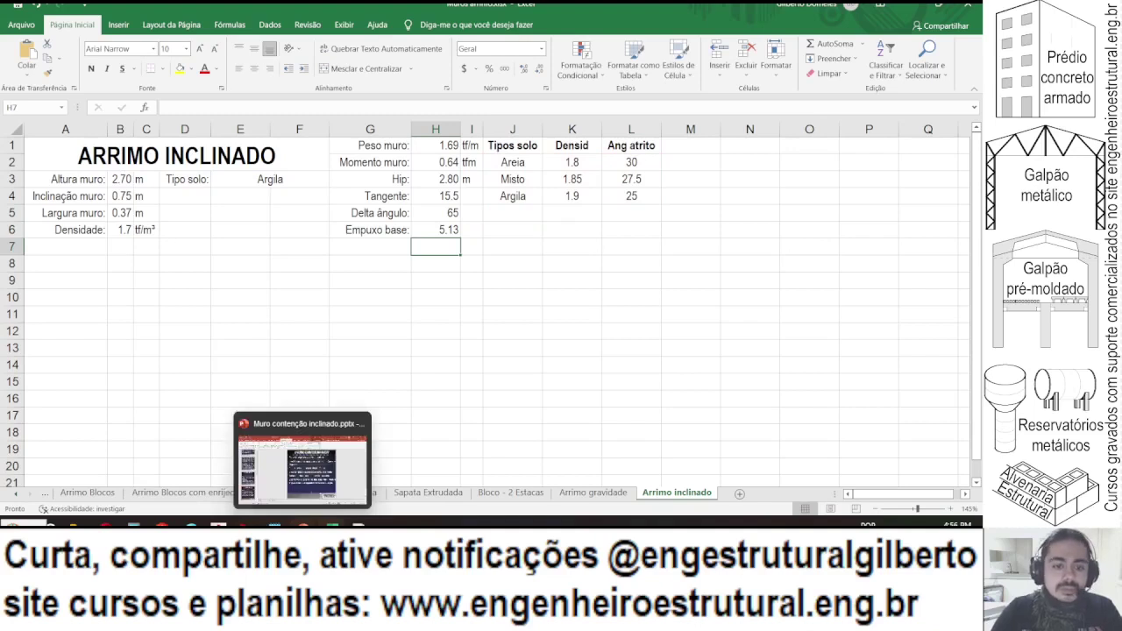
{"action": "left_click", "coordinate": [302, 465]}
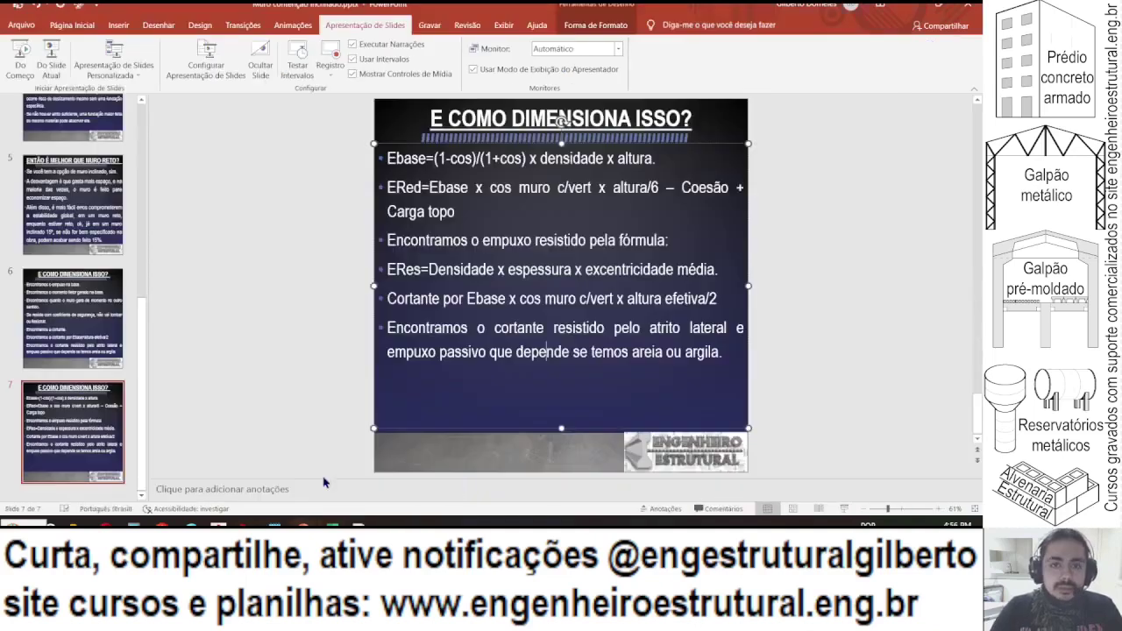
- Check the (1-cos)/(1+cos) factor of the Ebase formula on the slide and switch back to the Excel workbook
{"action": "double_click", "coordinate": [397, 159]}
{"action": "left_click", "coordinate": [466, 159]}
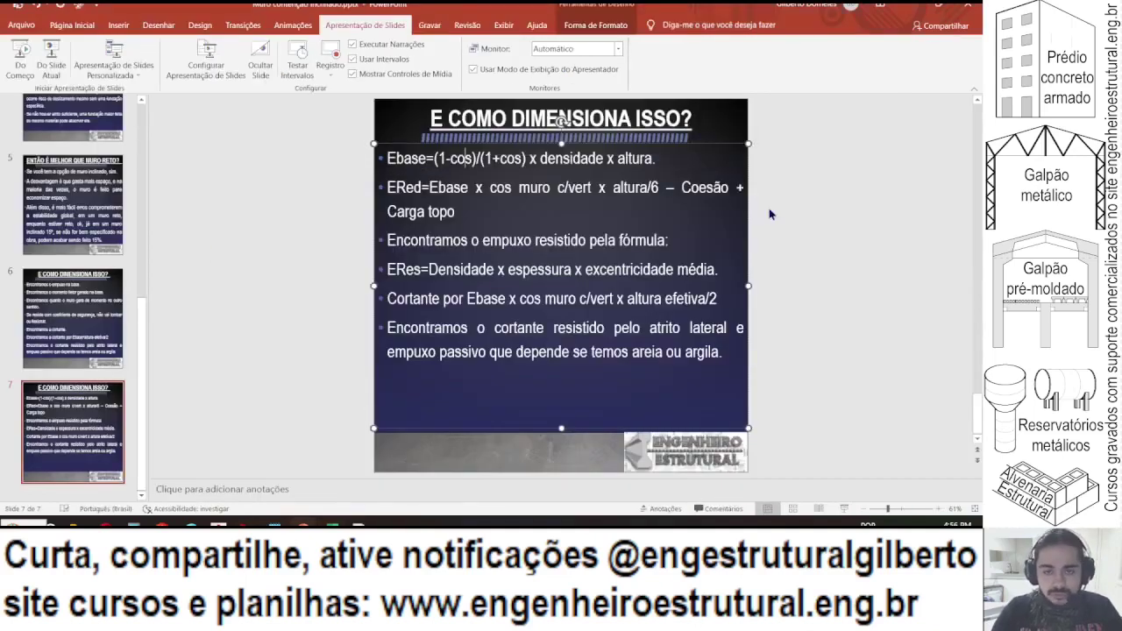
{"action": "key", "text": "alt+Tab"}
{"action": "left_click", "coordinate": [443, 218]}
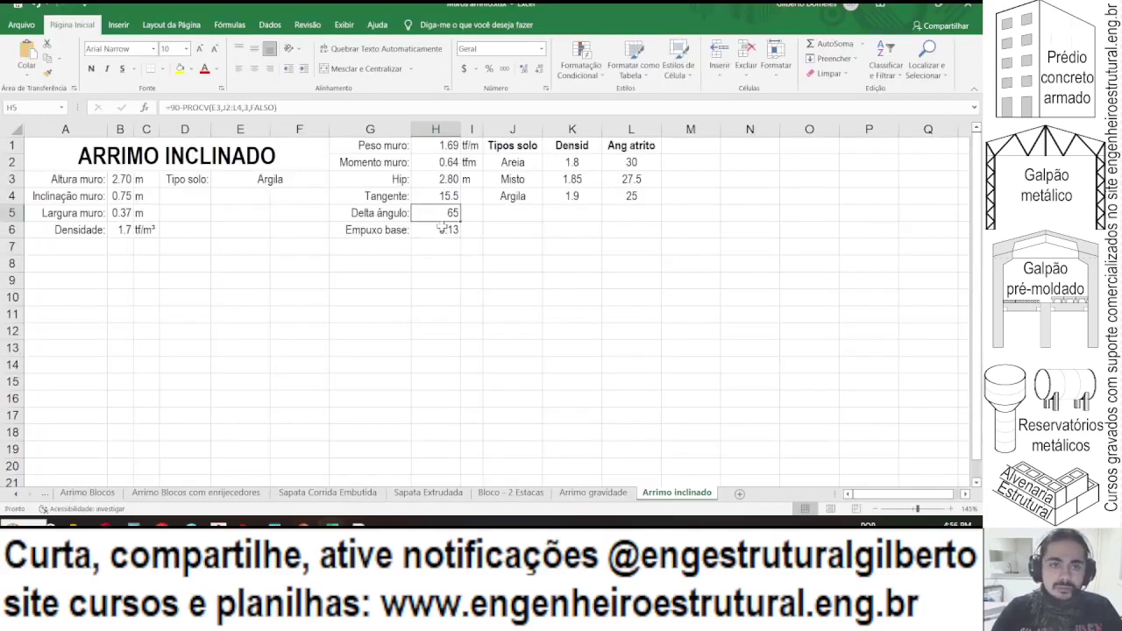
- Extend the base thrust formula in H6 with the factor *(1-COS(RADIANOS(H5))) followed by a division sign
{"action": "left_click", "coordinate": [443, 228]}
{"action": "left_click", "coordinate": [303, 107]}
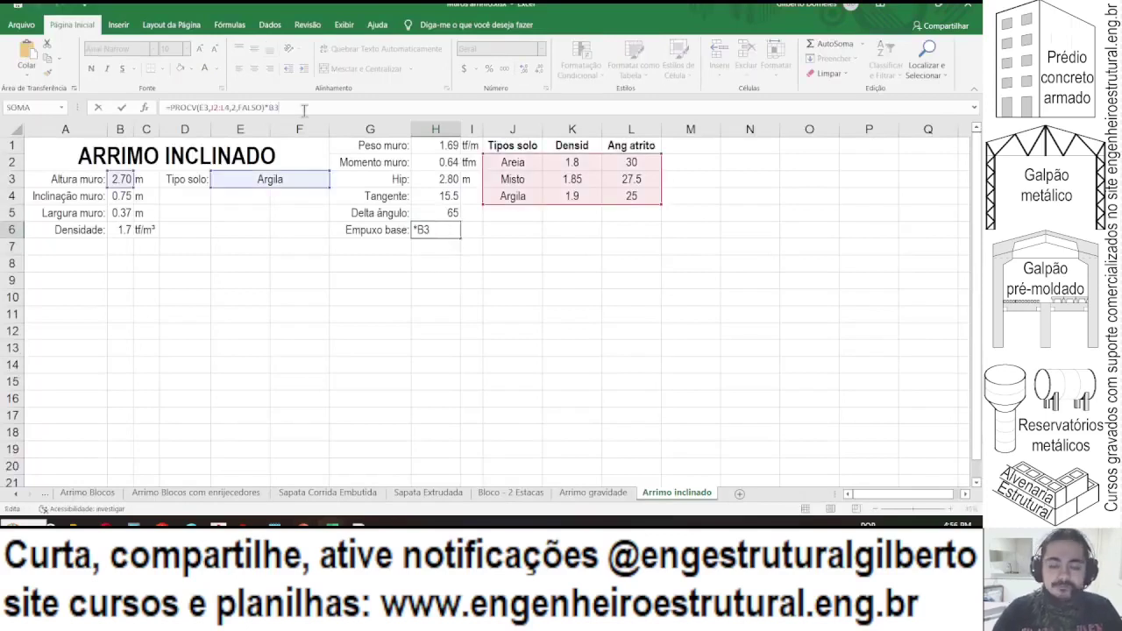
{"action": "type", "text": "*"}
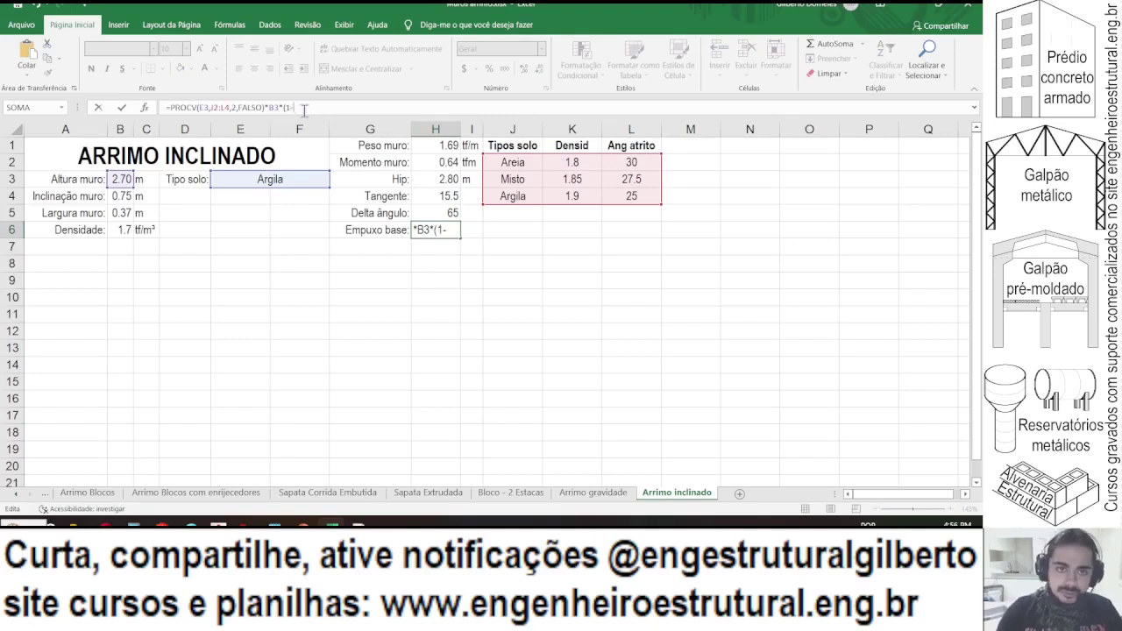
{"action": "type", "text": "(1-cos"}
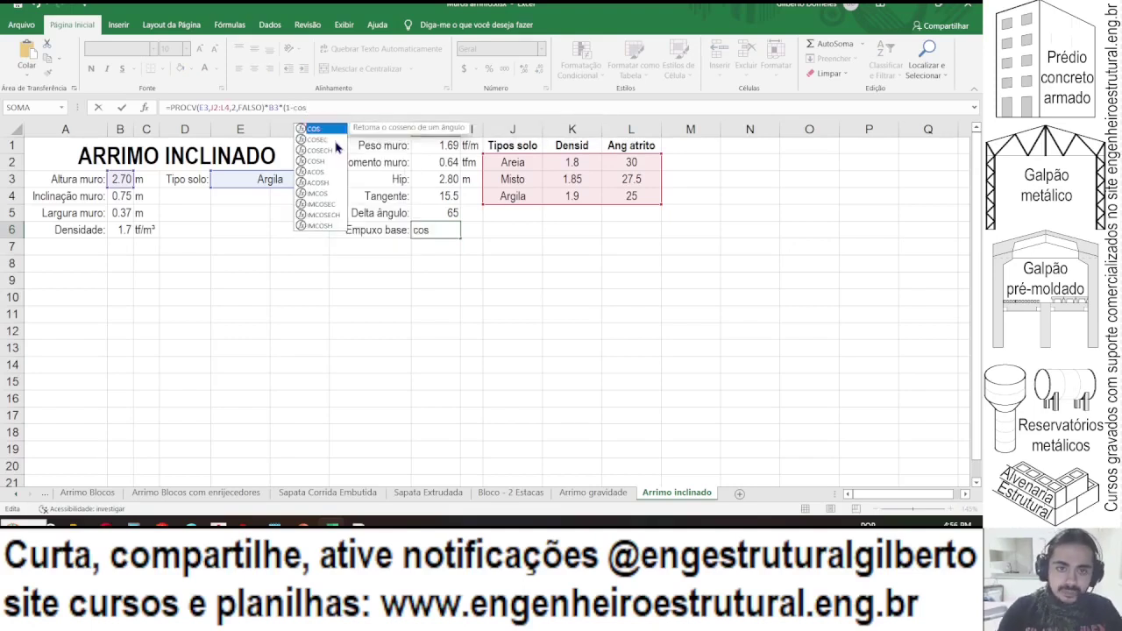
{"action": "type", "text": "("}
{"action": "left_click", "coordinate": [436, 211]}
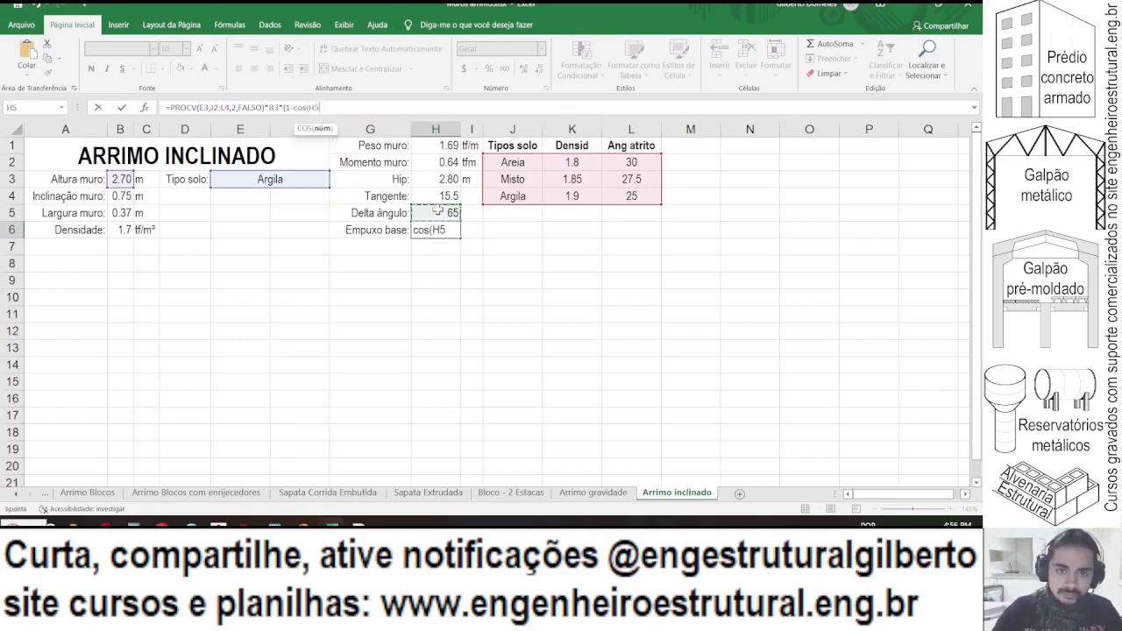
{"action": "key", "text": "BackSpace"}
{"action": "key", "text": "BackSpace"}
{"action": "type", "text": "radia"}
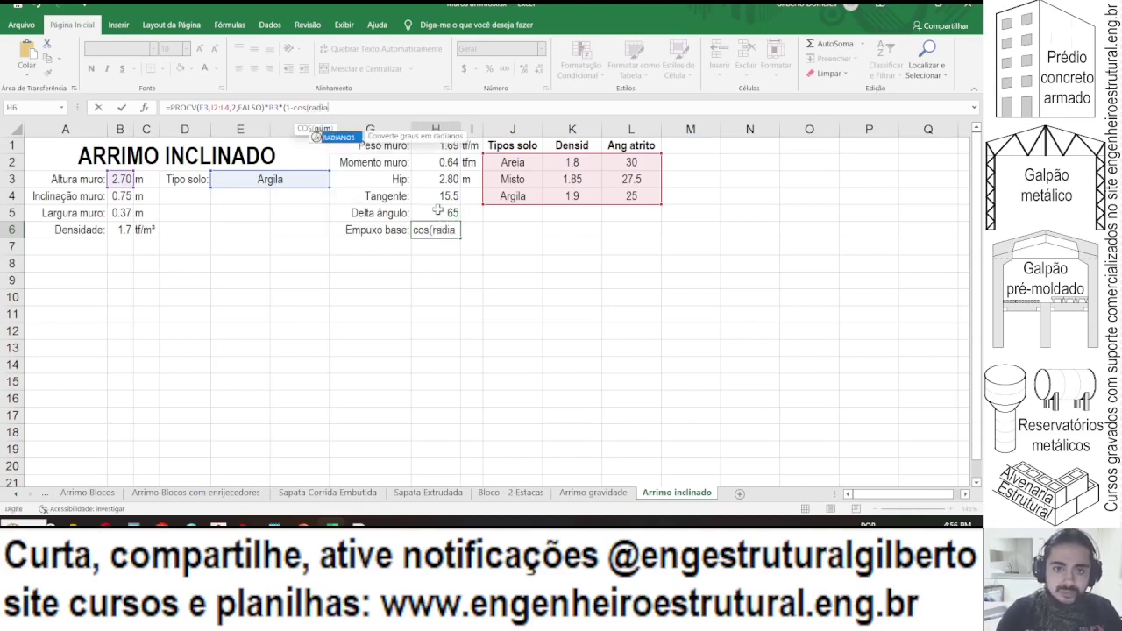
{"action": "type", "text": "nos("}
{"action": "left_click", "coordinate": [436, 210]}
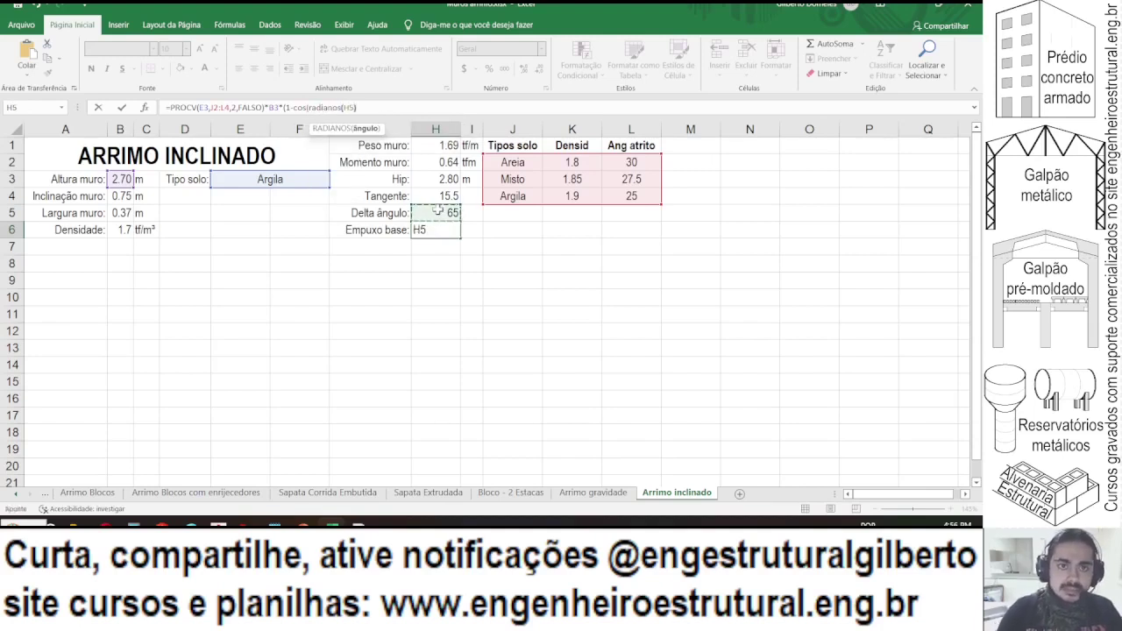
{"action": "type", "text": "))/"}
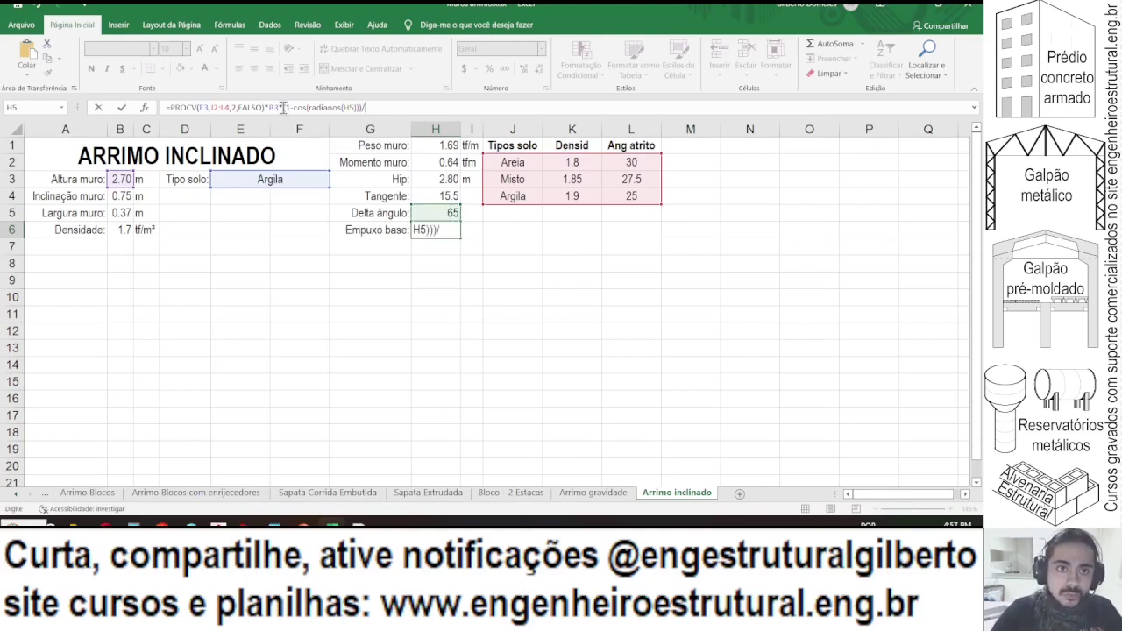
- Complete the H6 formula with the divisor (1+COS(RADIANOS(H5))), reusing the copied numerator with its sign changed to plus
{"action": "left_click_drag", "start_coordinate": [283, 107], "coordinate": [364, 107]}
{"action": "key", "text": "ctrl+c"}
{"action": "left_click", "coordinate": [379, 107]}
{"action": "key", "text": "ctrl+v"}
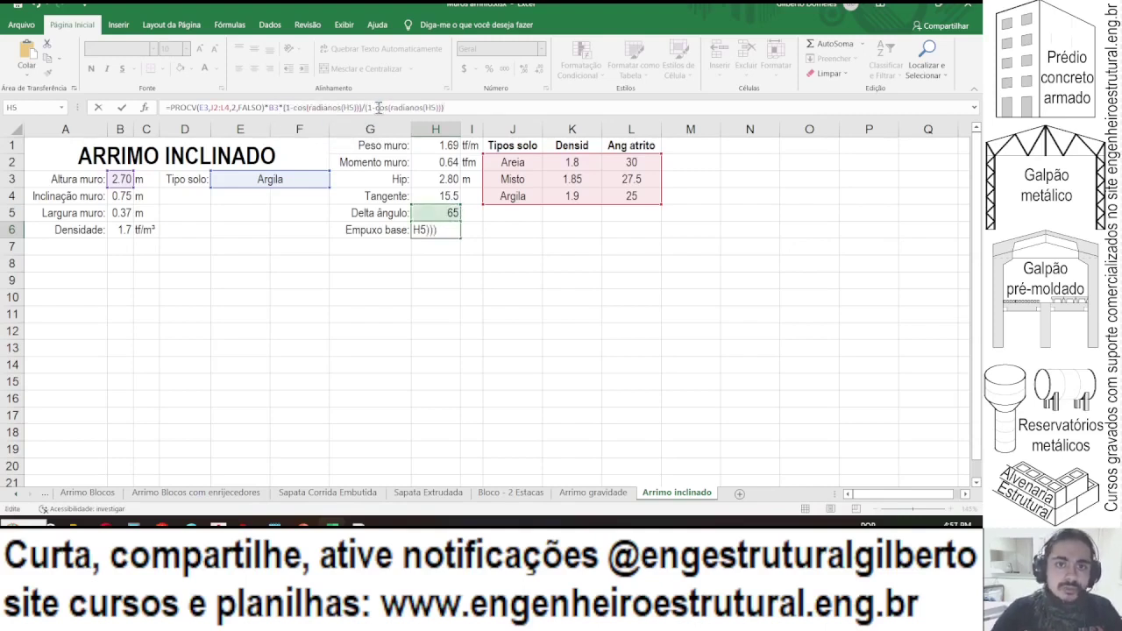
{"action": "left_click", "coordinate": [376, 107]}
{"action": "key", "text": "BackSpace"}
{"action": "type", "text": "+"}
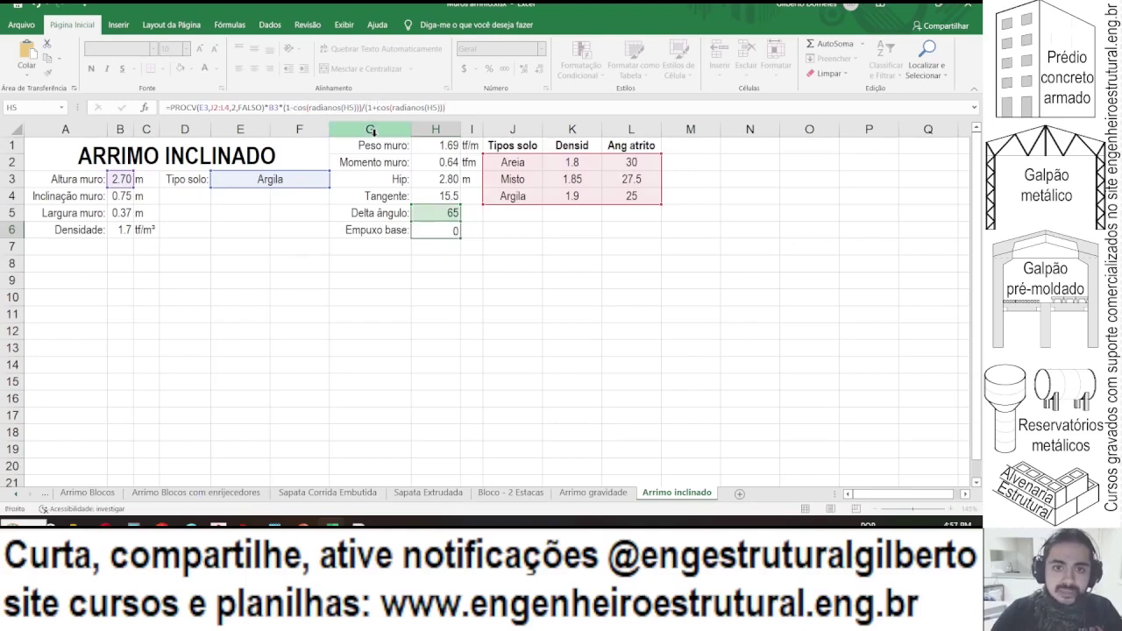
{"action": "key", "text": "Return"}
- Format the base thrust result in H6 to two decimal places
{"action": "left_click", "coordinate": [538, 70]}
{"action": "left_click", "coordinate": [539, 69]}
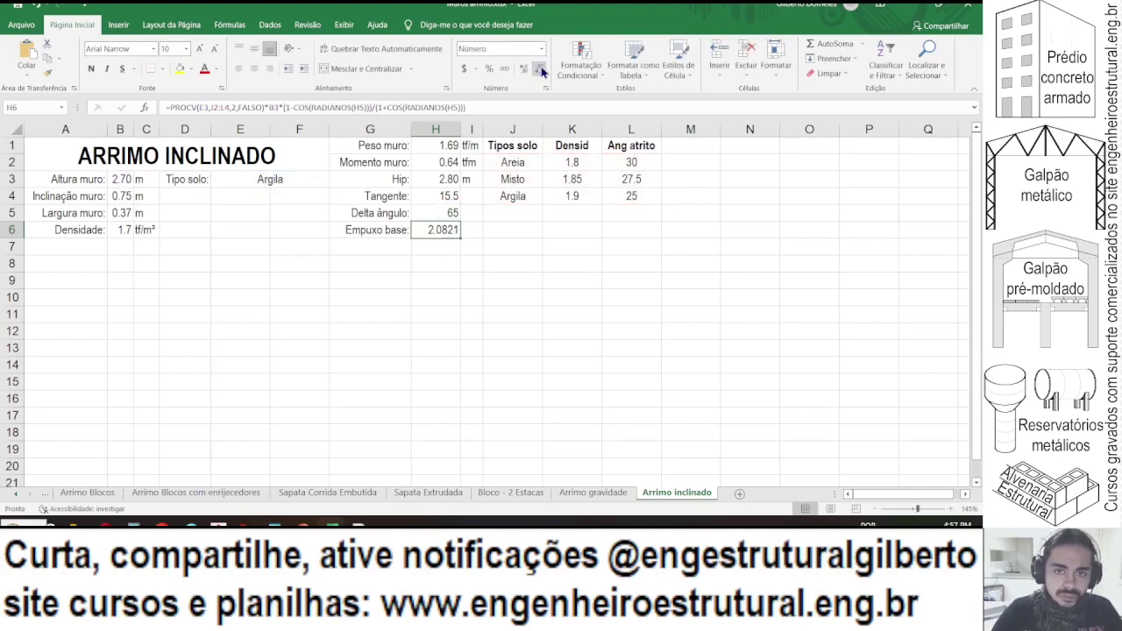
{"action": "left_click", "coordinate": [538, 70]}
{"action": "left_click", "coordinate": [538, 69]}
{"action": "left_click", "coordinate": [538, 69]}
{"action": "left_click", "coordinate": [526, 70]}
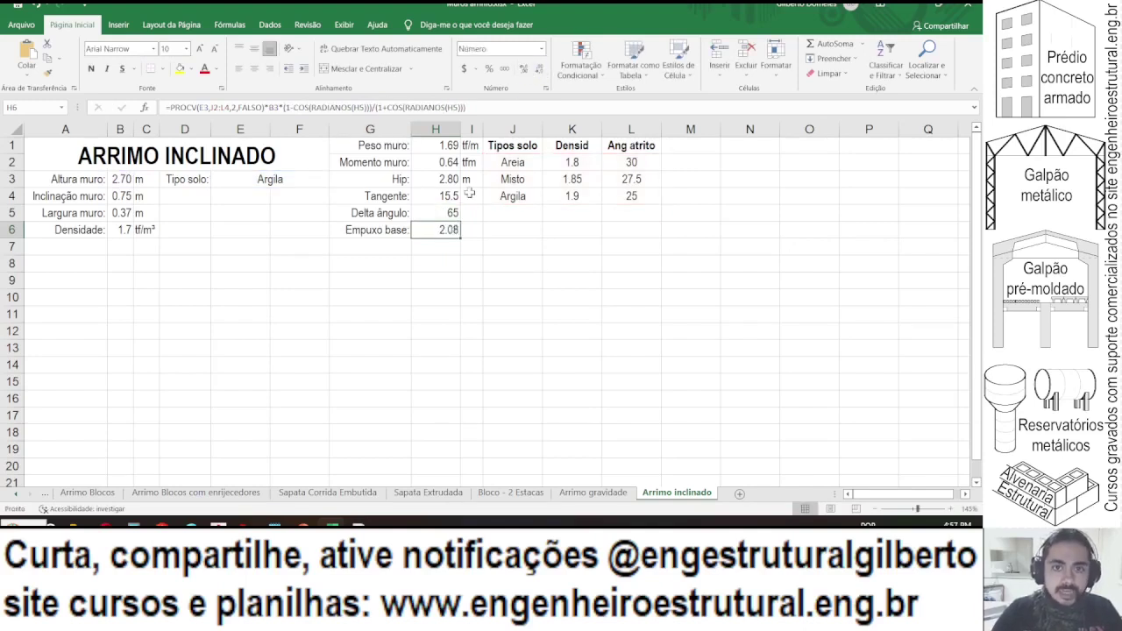
- Subtract the wall's tangent angle H4 in the delta angle formula in H5, making it =90-PROCV(E3,J2:L4,3,FALSO)-H4
{"action": "left_click", "coordinate": [438, 196]}
{"action": "left_click", "coordinate": [436, 215]}
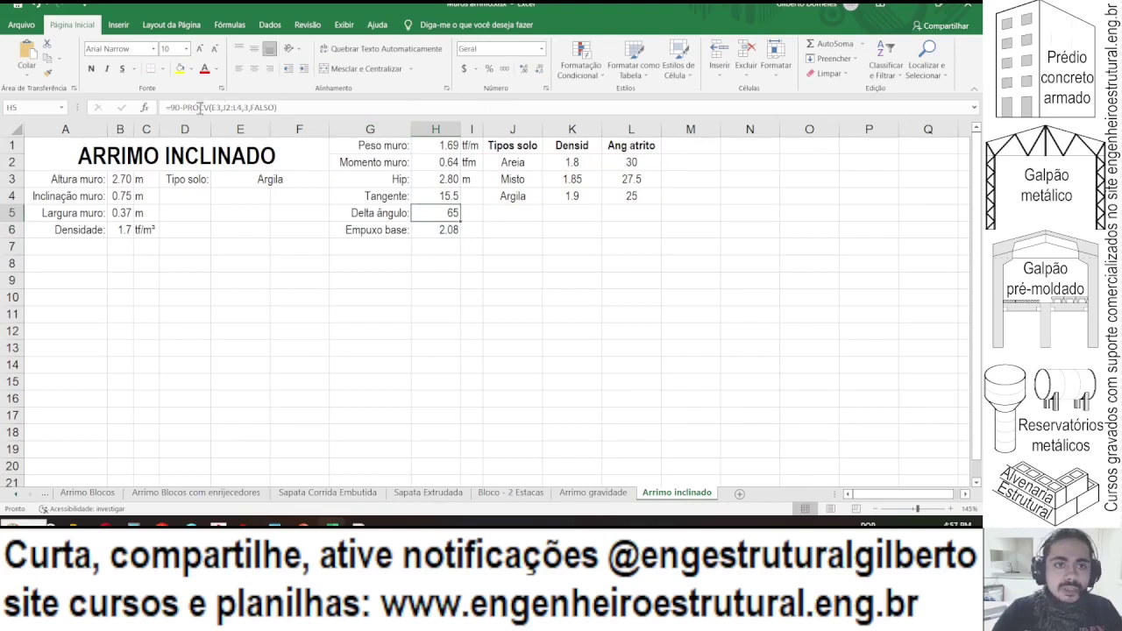
{"action": "left_click", "coordinate": [275, 107]}
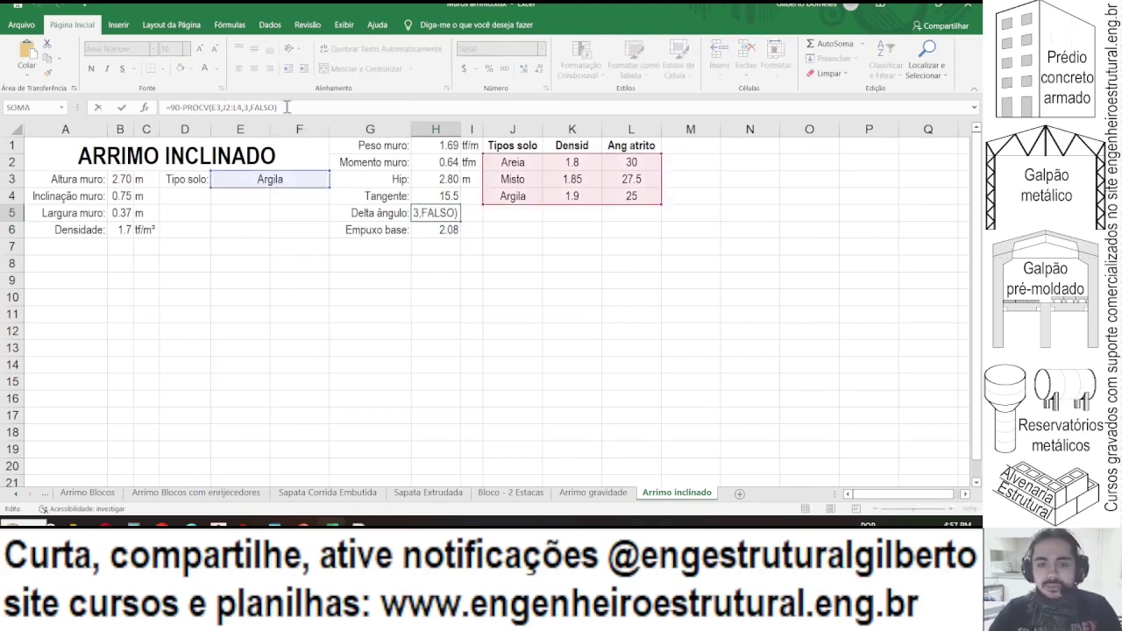
{"action": "type", "text": "-"}
{"action": "left_click", "coordinate": [448, 196]}
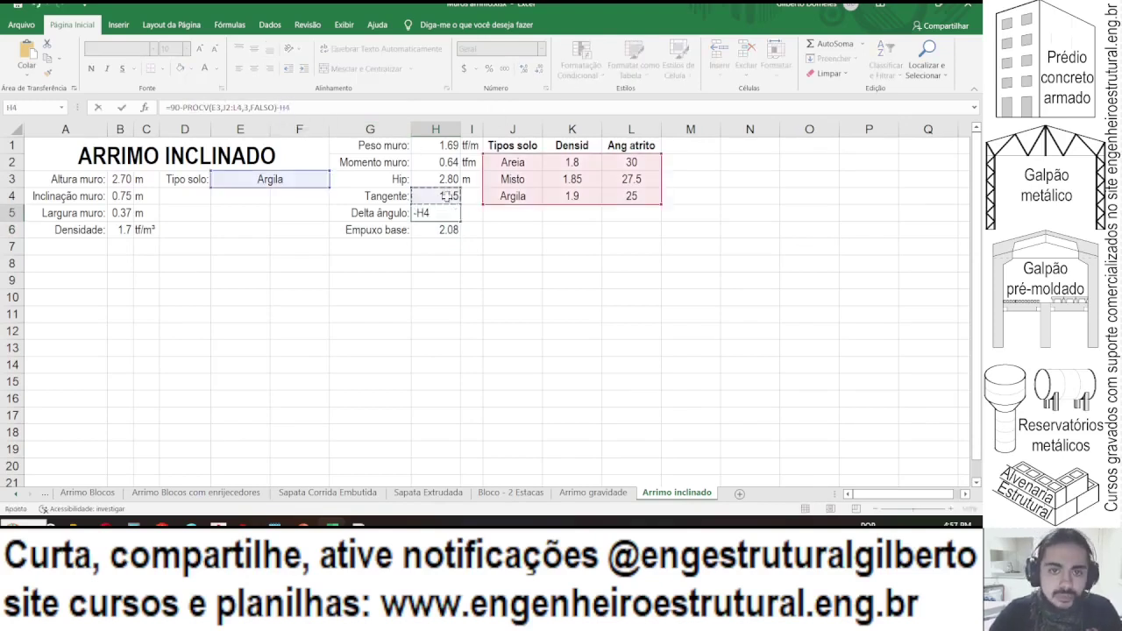
{"action": "key", "text": "Return"}
- Enter the unit tf/m² for the base thrust in I6 and widen column I slightly to fit it
{"action": "key", "text": "Right"}
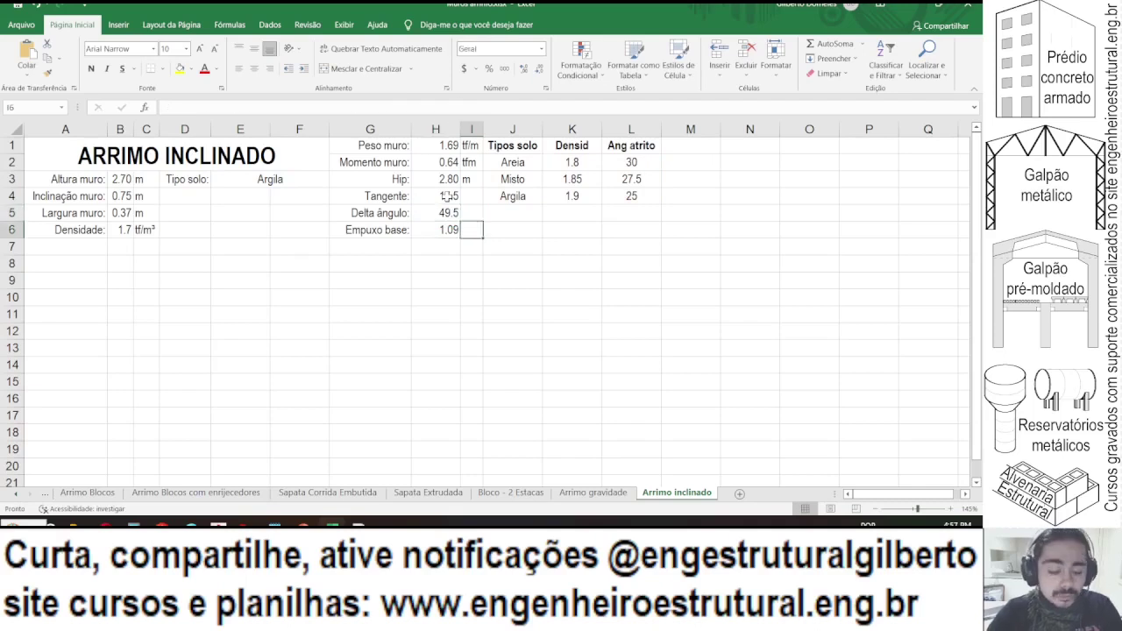
{"action": "type", "text": "tf/m"}
{"action": "key", "text": "Return"}
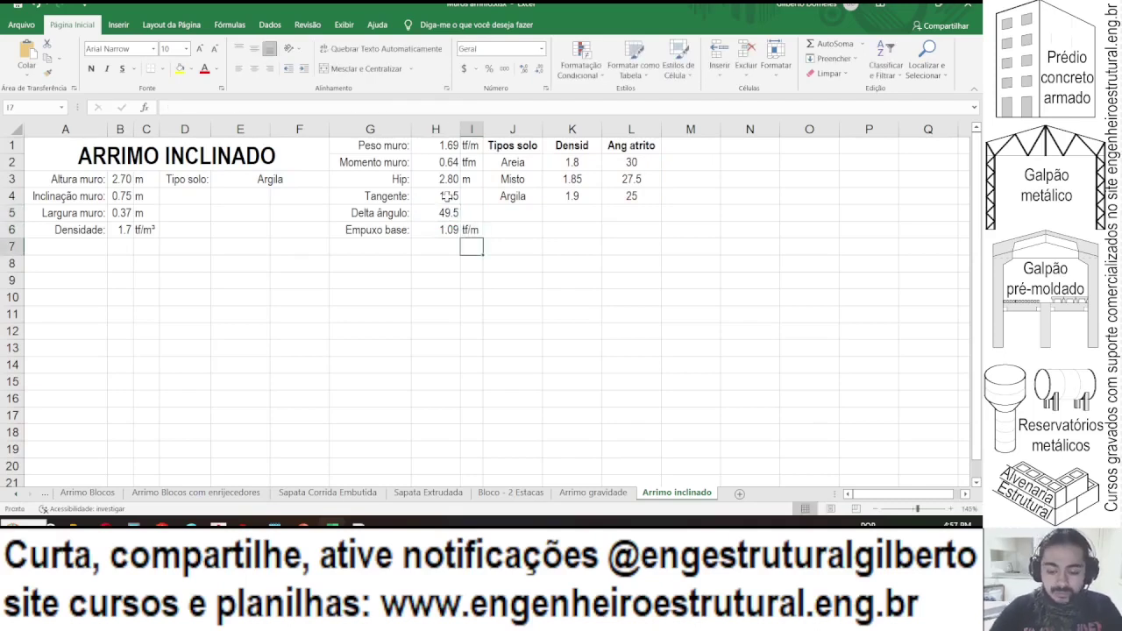
{"action": "key", "text": "Up"}
{"action": "type", "text": "tf"}
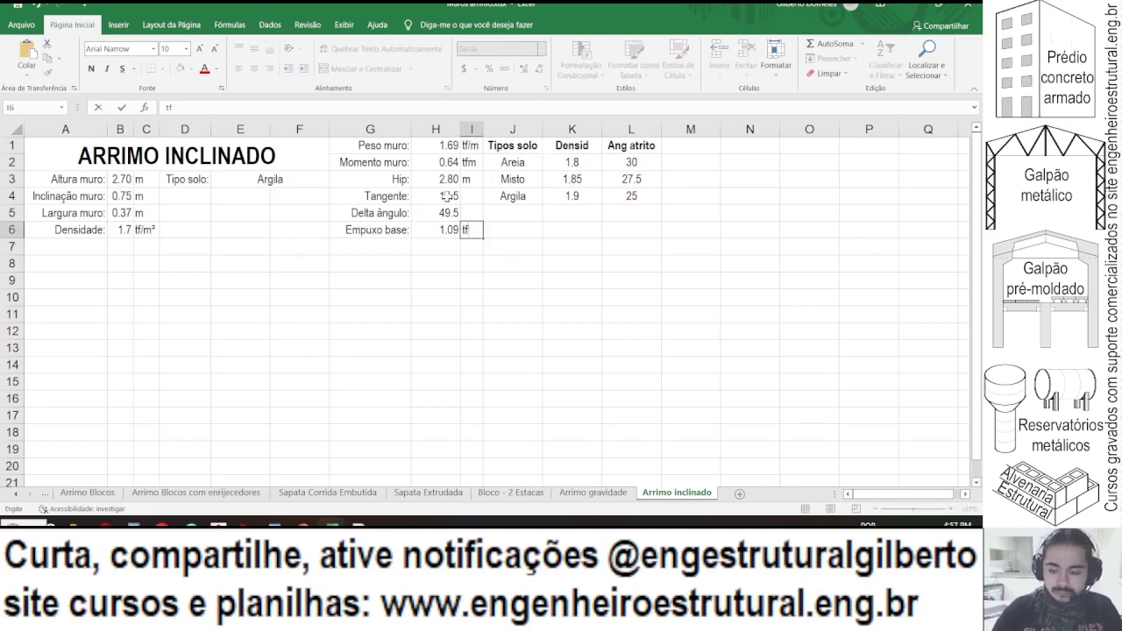
{"action": "type", "text": "*/m³"}
{"action": "key", "text": "Return"}
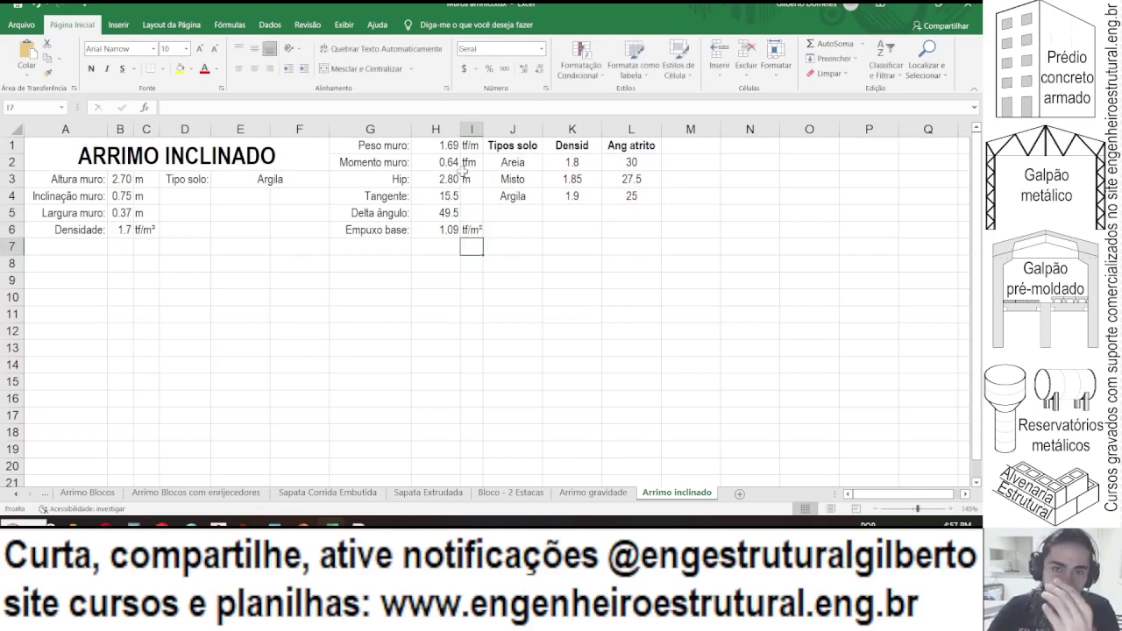
{"action": "left_click_drag", "start_coordinate": [483, 129], "coordinate": [486, 129]}
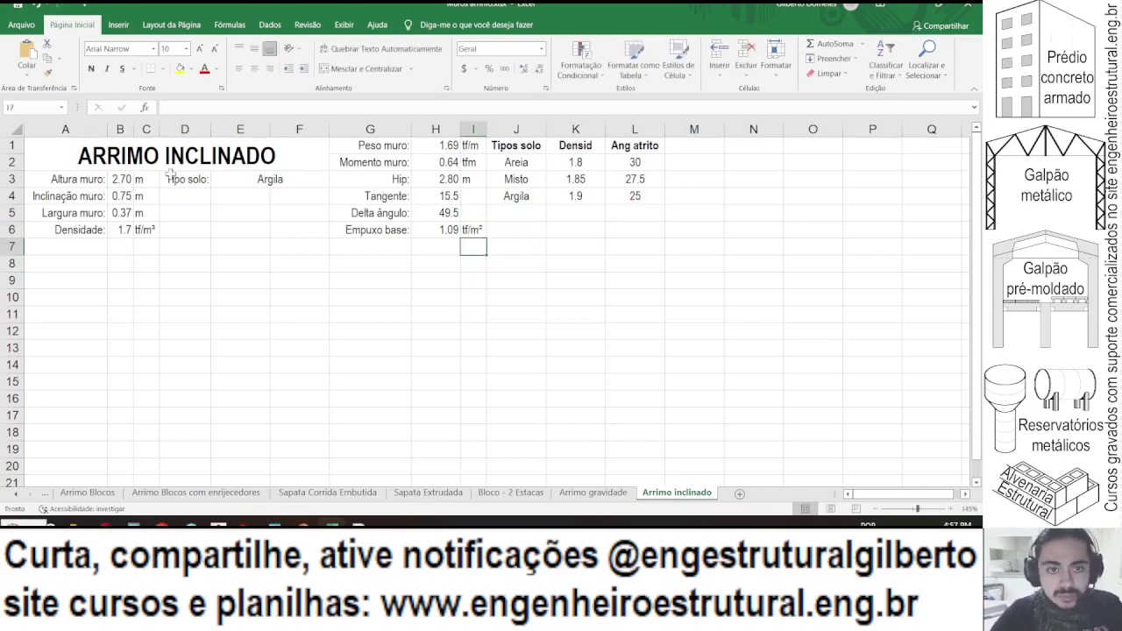
- Try a wall inclination of 0.8 m in B4 and undo the change
{"action": "left_click", "coordinate": [124, 196]}
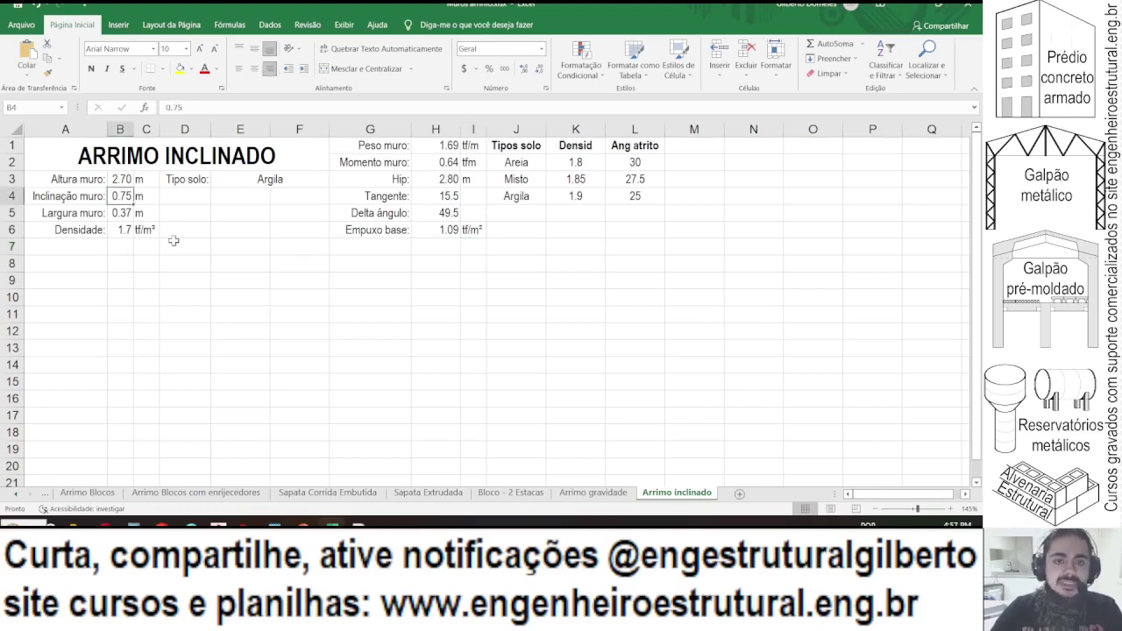
{"action": "type", "text": "0.8"}
{"action": "key", "text": "Return"}
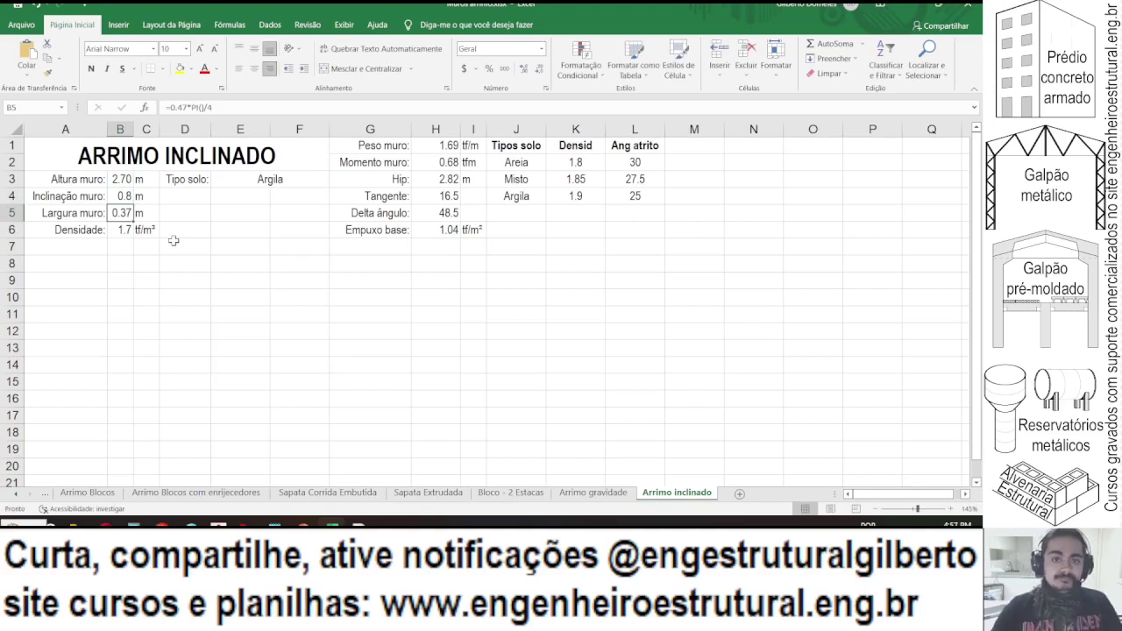
{"action": "key", "text": "ctrl+z"}
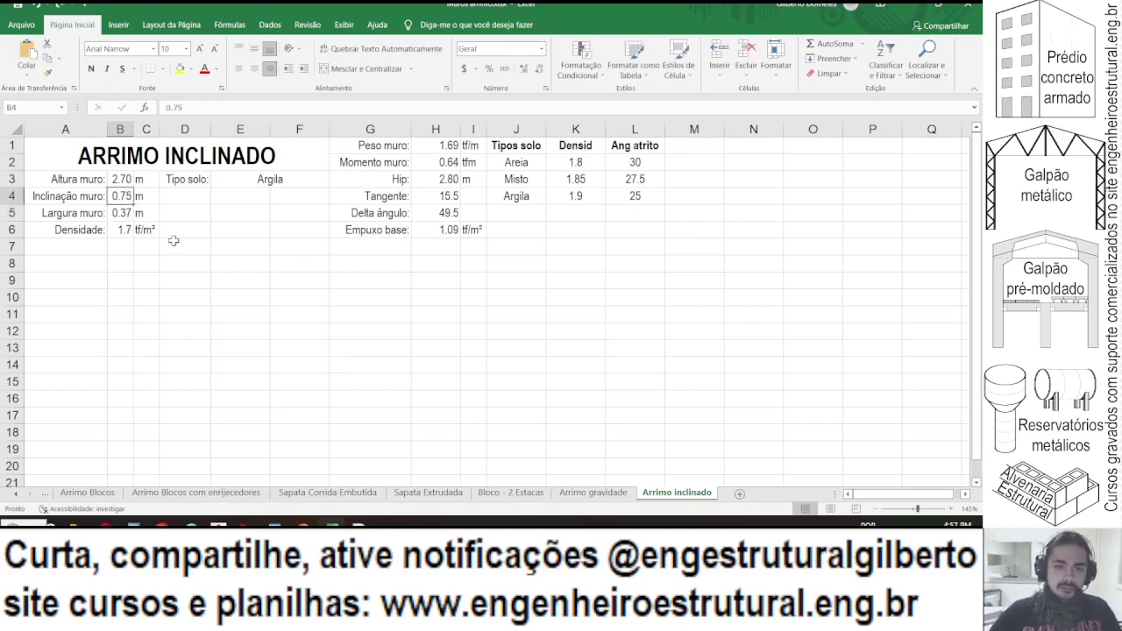
- Make the "Momento muro" and "Empuxo base" rows bold, from label to unit
{"action": "left_click", "coordinate": [122, 175]}
{"action": "scroll", "coordinate": [121, 175], "scroll_direction": "up", "scroll_amount": 2}
{"action": "scroll", "coordinate": [122, 175], "scroll_direction": "up", "scroll_amount": 2}
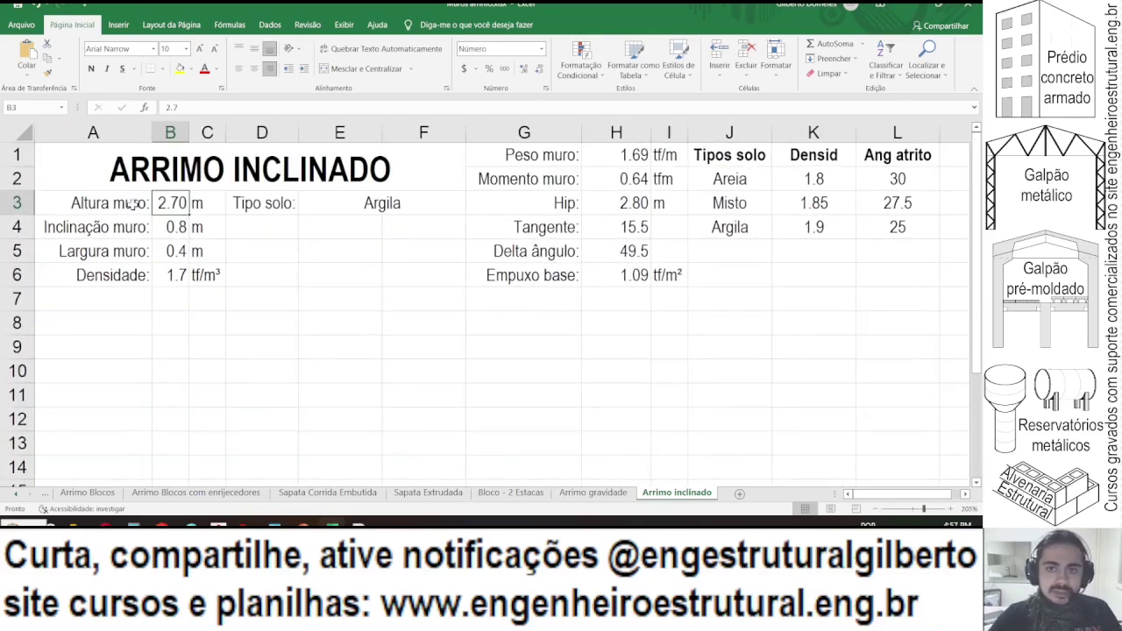
{"action": "left_click_drag", "start_coordinate": [545, 179], "coordinate": [667, 178]}
{"action": "left_click_drag", "start_coordinate": [544, 276], "coordinate": [675, 276]}
{"action": "left_click", "coordinate": [91, 68]}
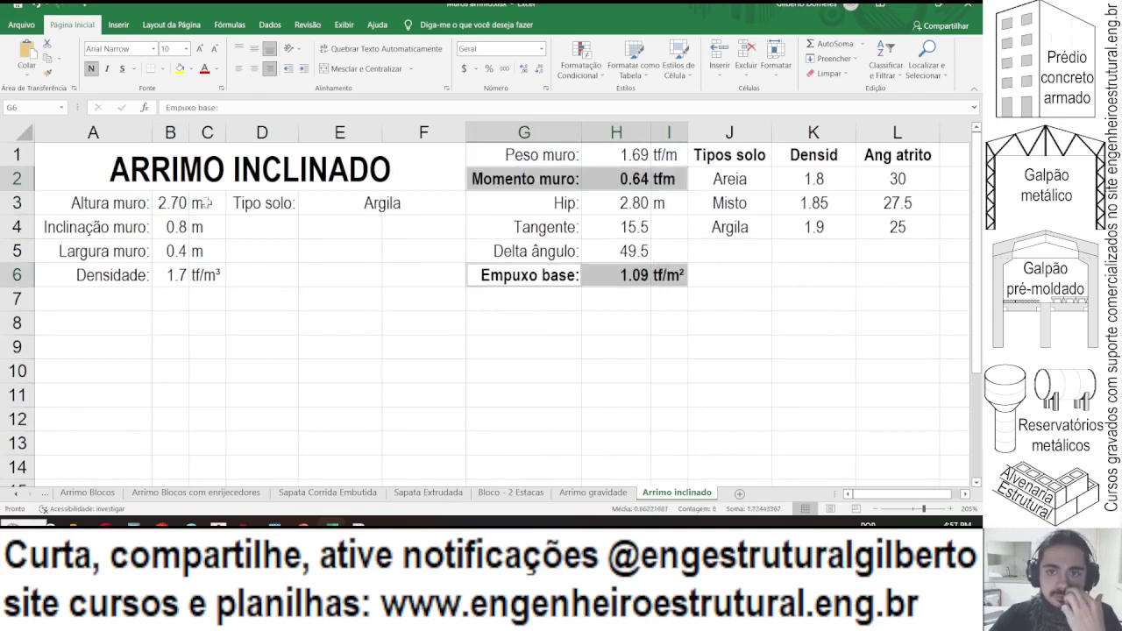
- Enter 0.75 again as the wall inclination in B4
{"action": "left_click", "coordinate": [200, 246]}
{"action": "left_click", "coordinate": [172, 227]}
{"action": "type", "text": "0.75"}
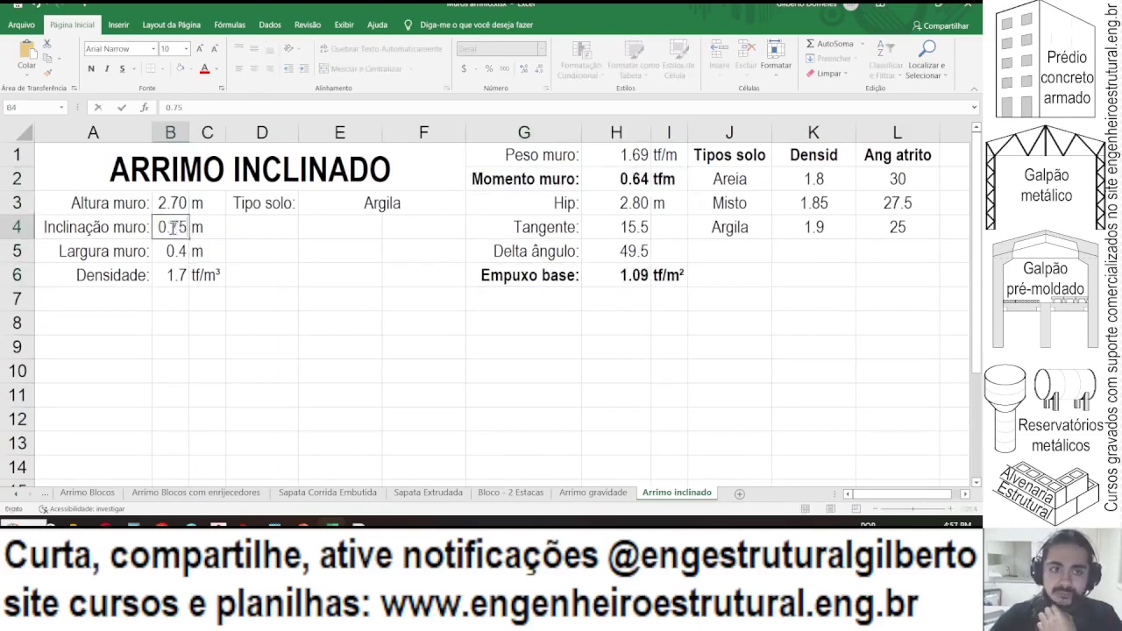
{"action": "key", "text": "Return"}
- Test the wall moment and base thrust with B4 set to 0.8, and restore the previous inclination
{"action": "left_click", "coordinate": [172, 227]}
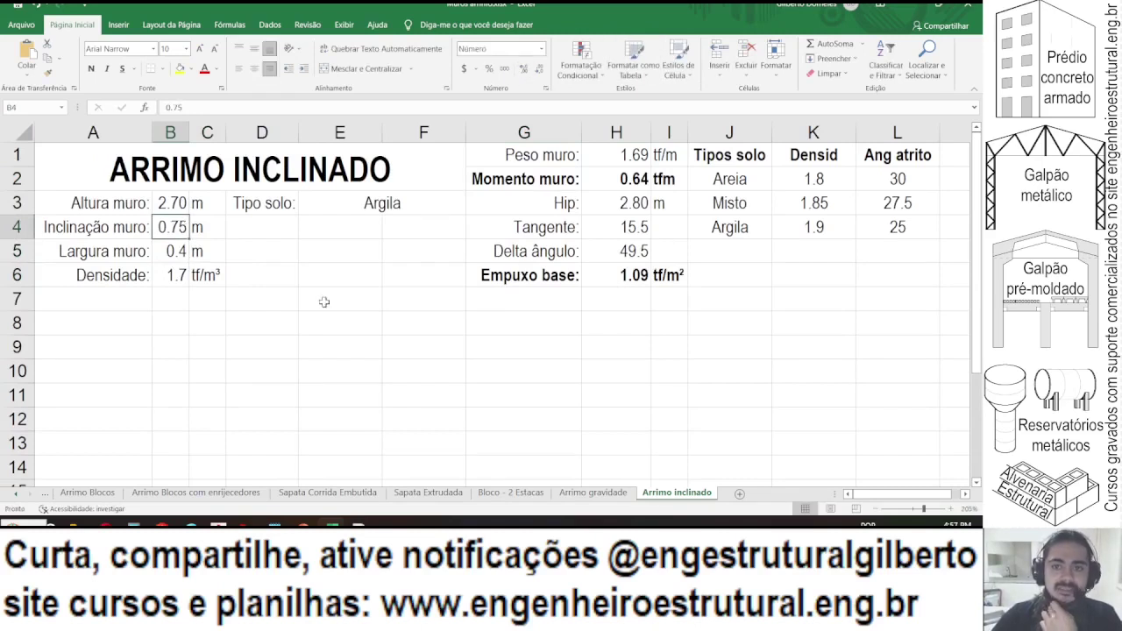
{"action": "type", "text": "0.8"}
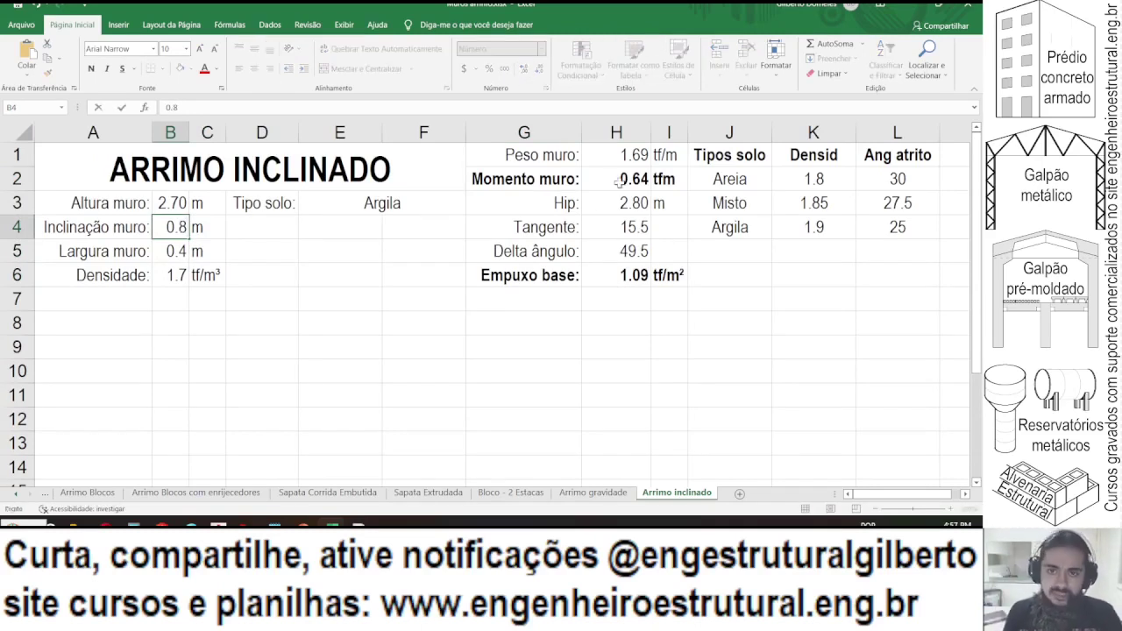
{"action": "key", "text": "Return"}
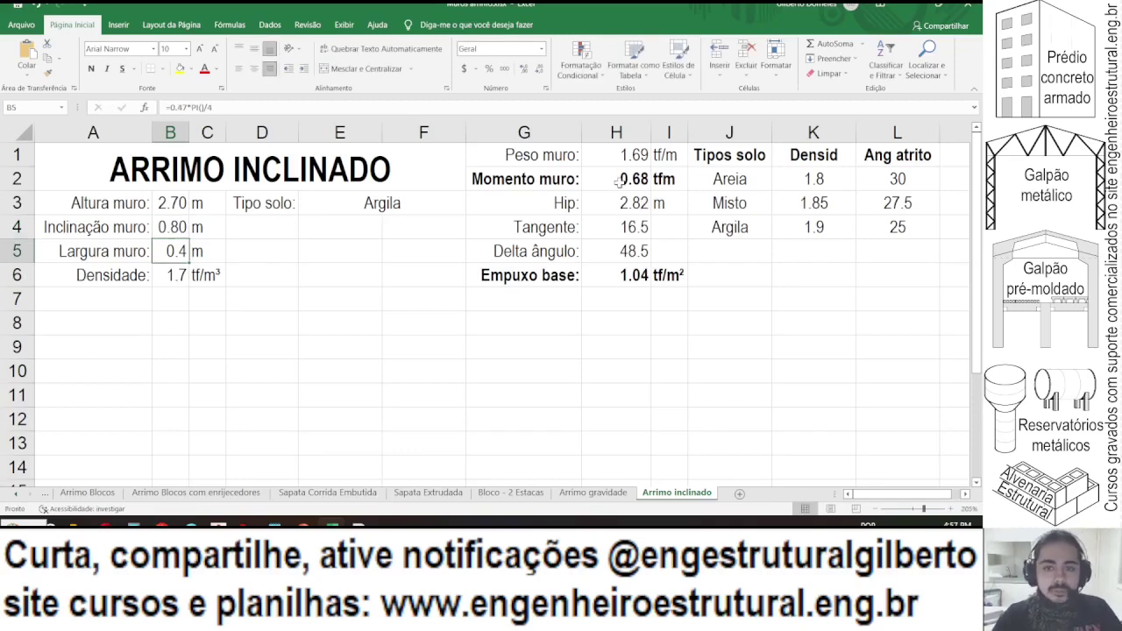
{"action": "key", "text": "ctrl+z"}
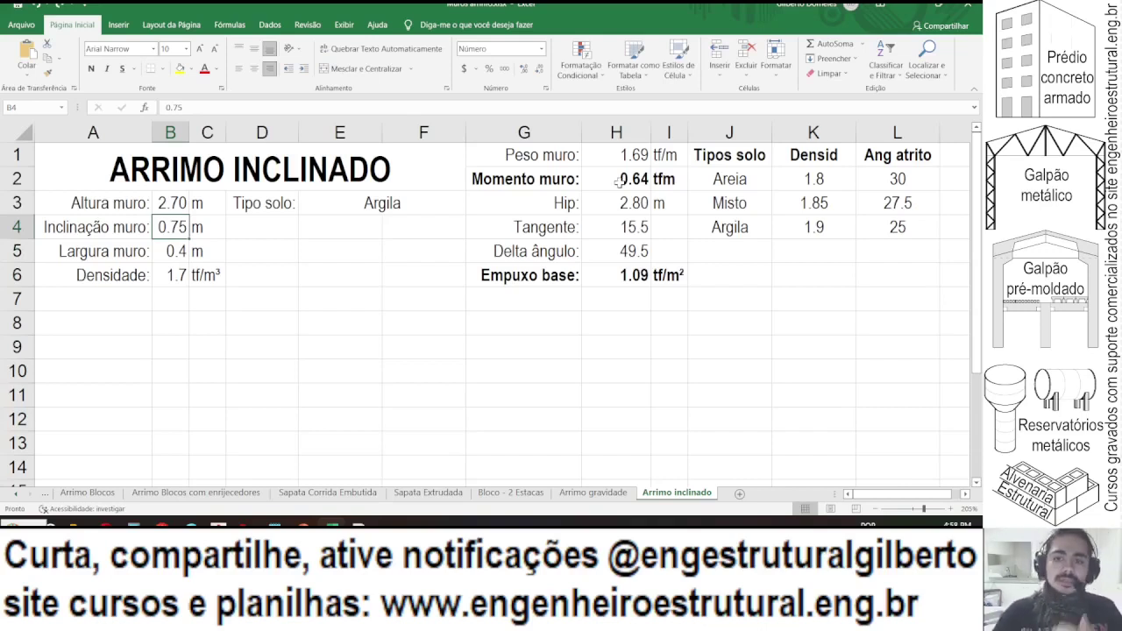
- Enter the label "Momento tomb:" in G7 below the base thrust row
{"action": "left_click", "coordinate": [537, 305]}
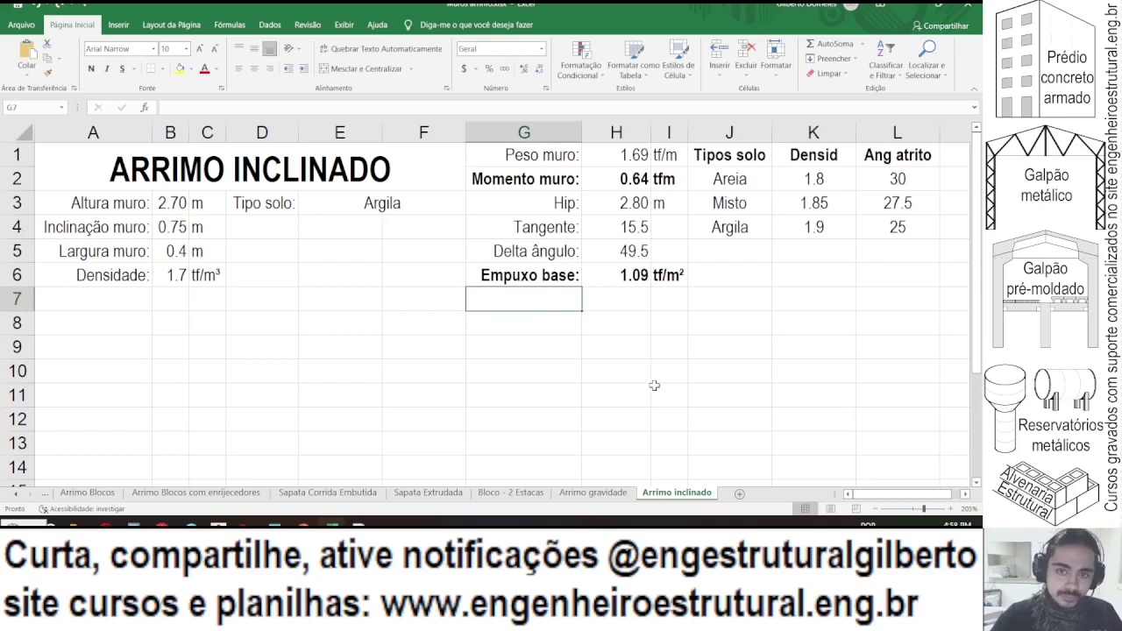
{"action": "type", "text": "M"}
{"action": "key", "text": "Escape"}
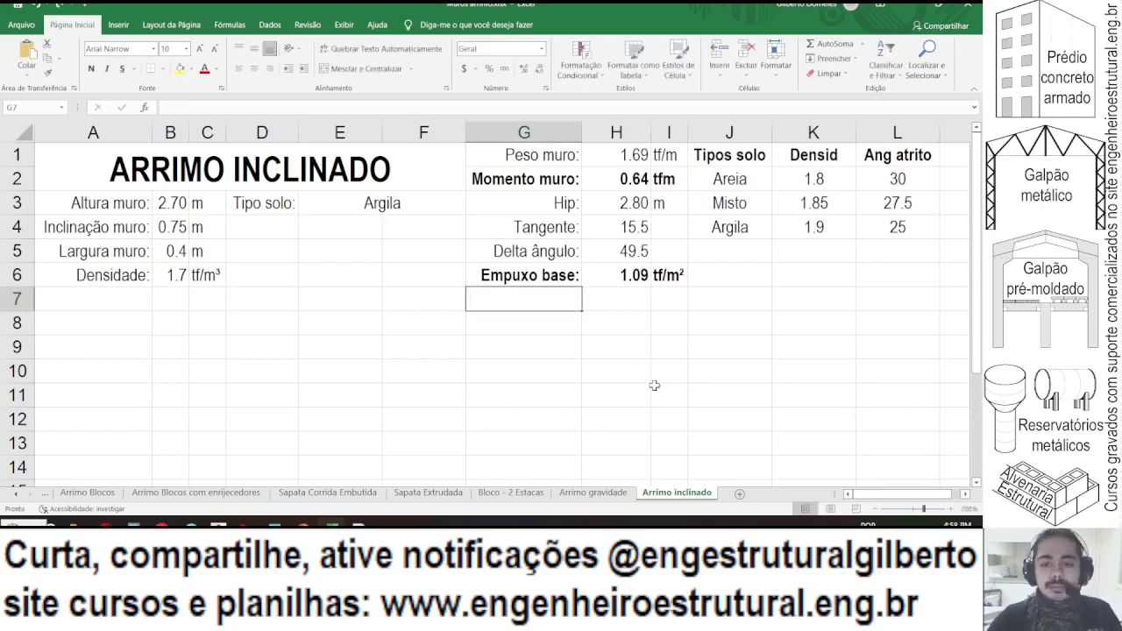
{"action": "type", "text": "Momento "}
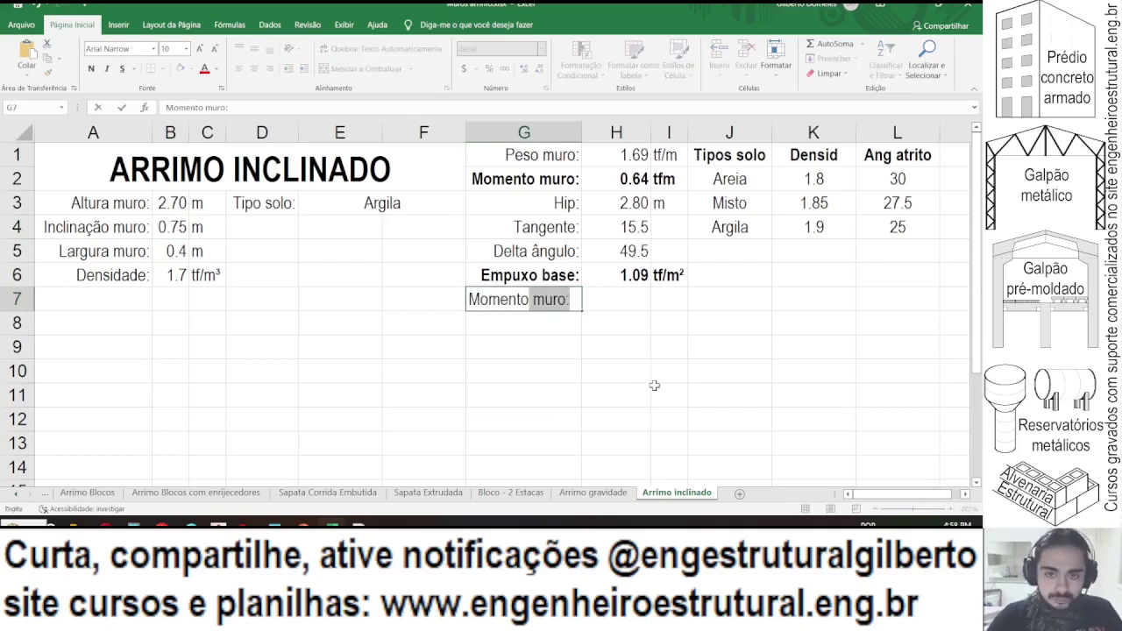
{"action": "type", "text": "tomb:"}
{"action": "key", "text": "Return"}
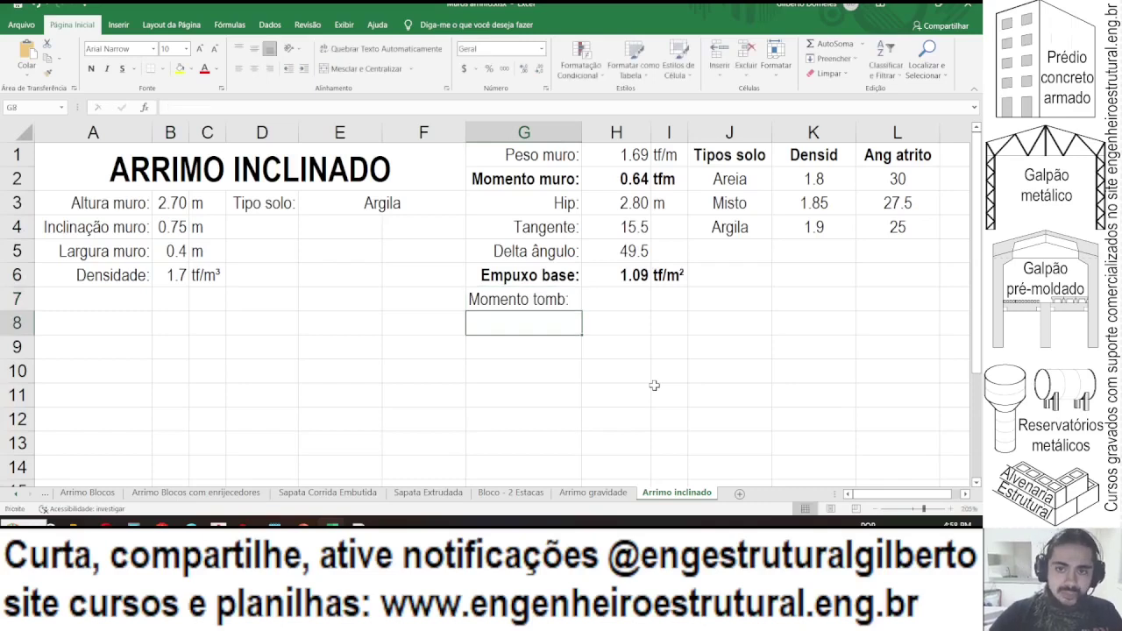
- Right-align the "Momento tomb:" label in G7
{"action": "key", "text": "Up"}
{"action": "left_click", "coordinate": [269, 68]}
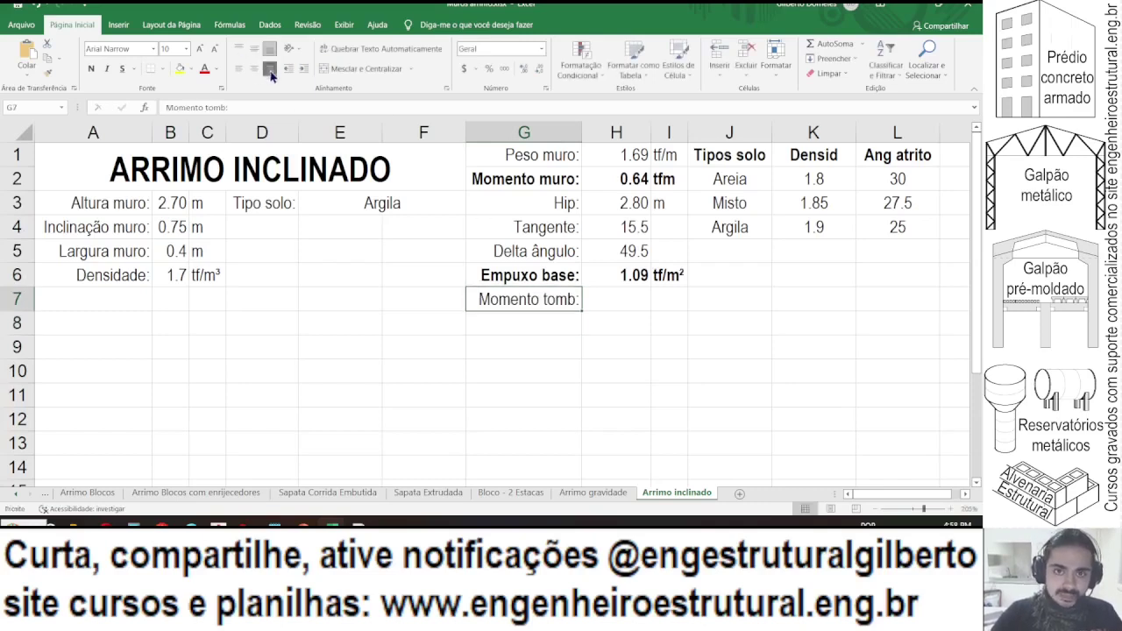
{"action": "left_click", "coordinate": [545, 177]}
{"action": "left_click_drag", "start_coordinate": [531, 303], "coordinate": [633, 299]}
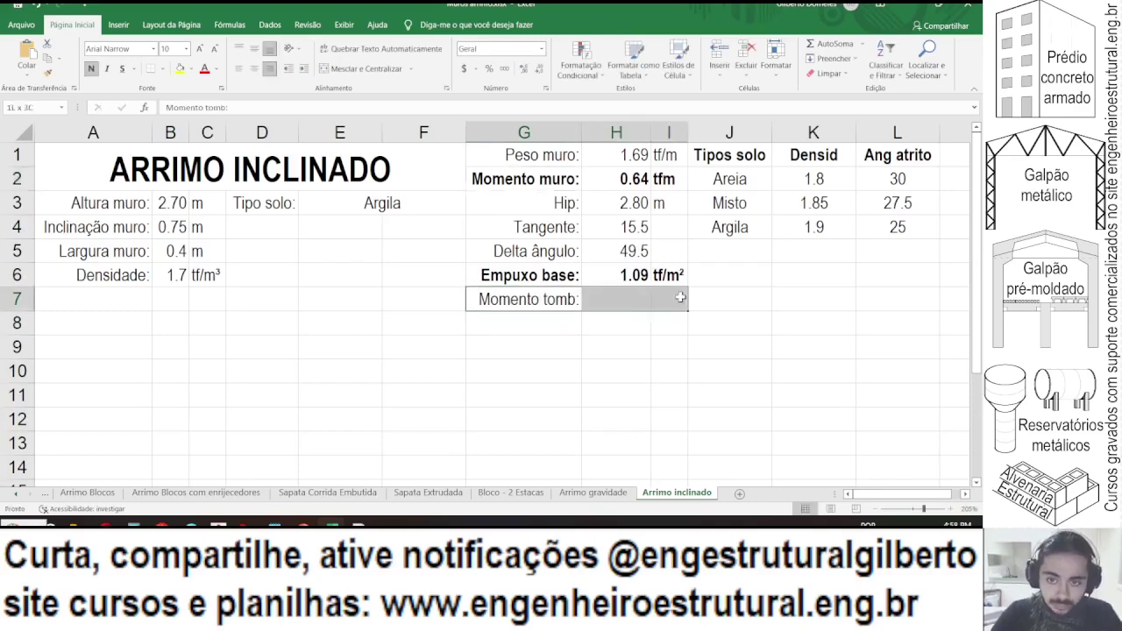
- Begin a formula in H7 that references the base thrust in H6
{"action": "left_click", "coordinate": [635, 298]}
{"action": "type", "text": "="}
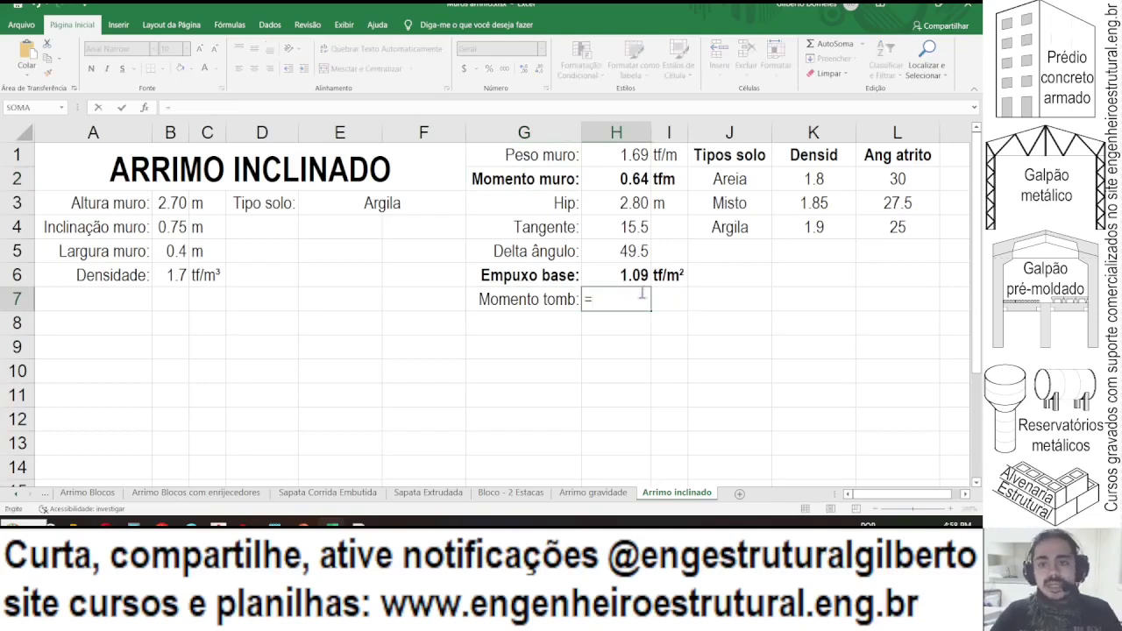
{"action": "left_click", "coordinate": [634, 275]}
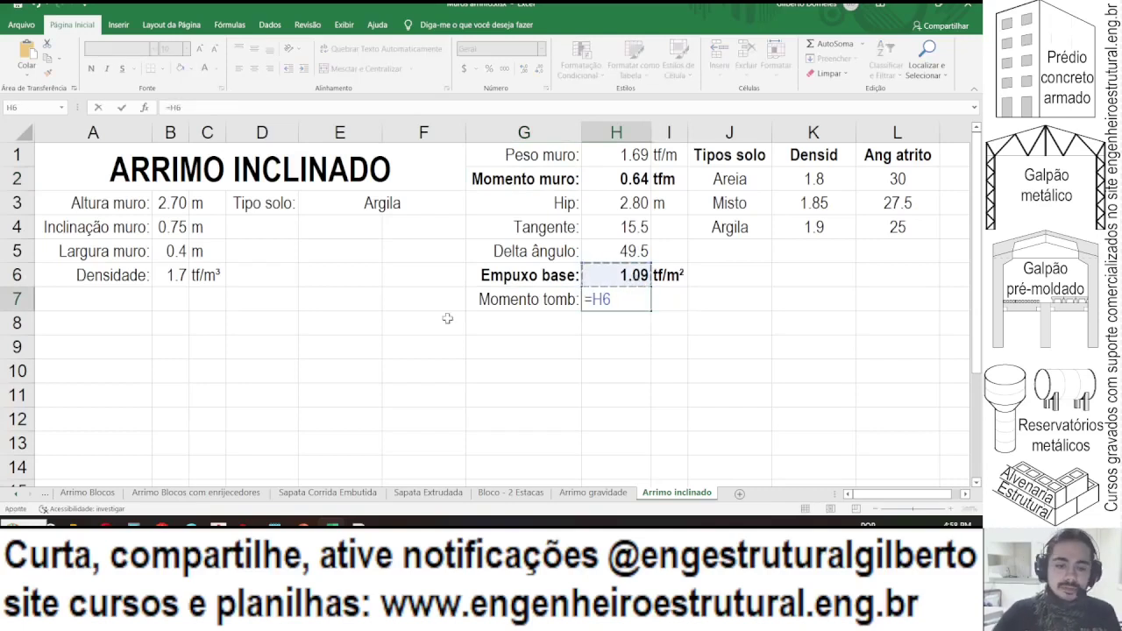
- Switch to Paint, clear the canvas, sketch a red earth pressure triangle with three arrows inside, and return to the spreadsheet
{"action": "left_click", "coordinate": [191, 526]}
{"action": "key", "text": "Delete"}
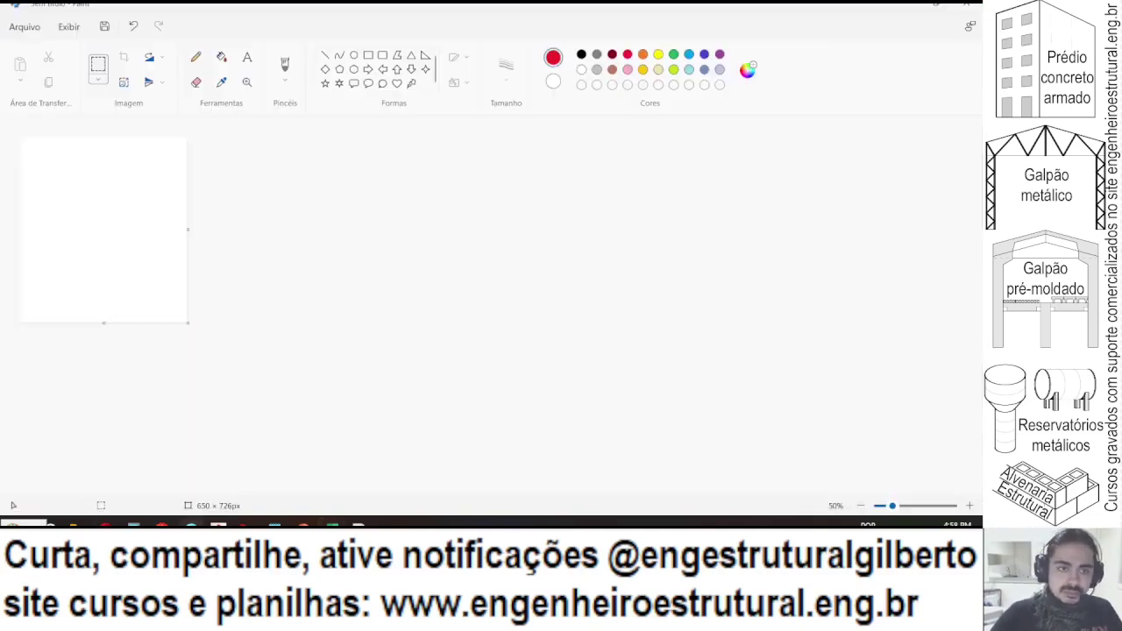
{"action": "scroll", "coordinate": [1, 325], "scroll_direction": "up", "scroll_amount": 3}
{"action": "left_click", "coordinate": [285, 64]}
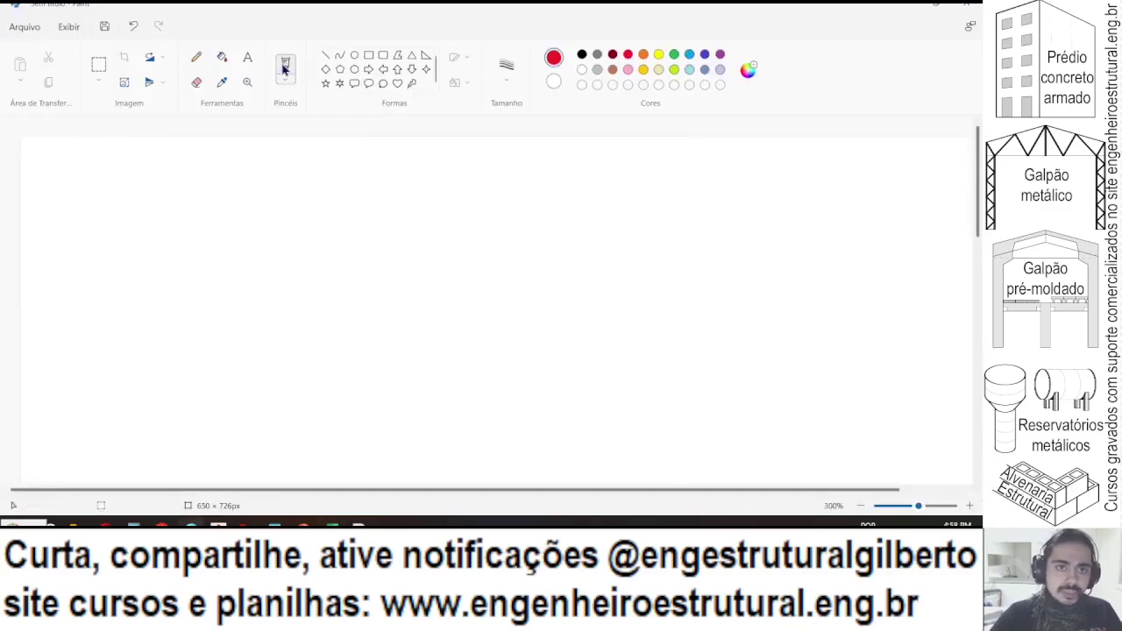
{"action": "mouse_move", "coordinate": [373, 173]}
{"action": "left_mouse_down"}
{"action": "mouse_move", "coordinate": [254, 335]}
{"action": "mouse_move", "coordinate": [363, 271]}
{"action": "mouse_move", "coordinate": [356, 369]}
{"action": "mouse_move", "coordinate": [320, 368]}
{"action": "mouse_move", "coordinate": [253, 335]}
{"action": "left_mouse_up"}
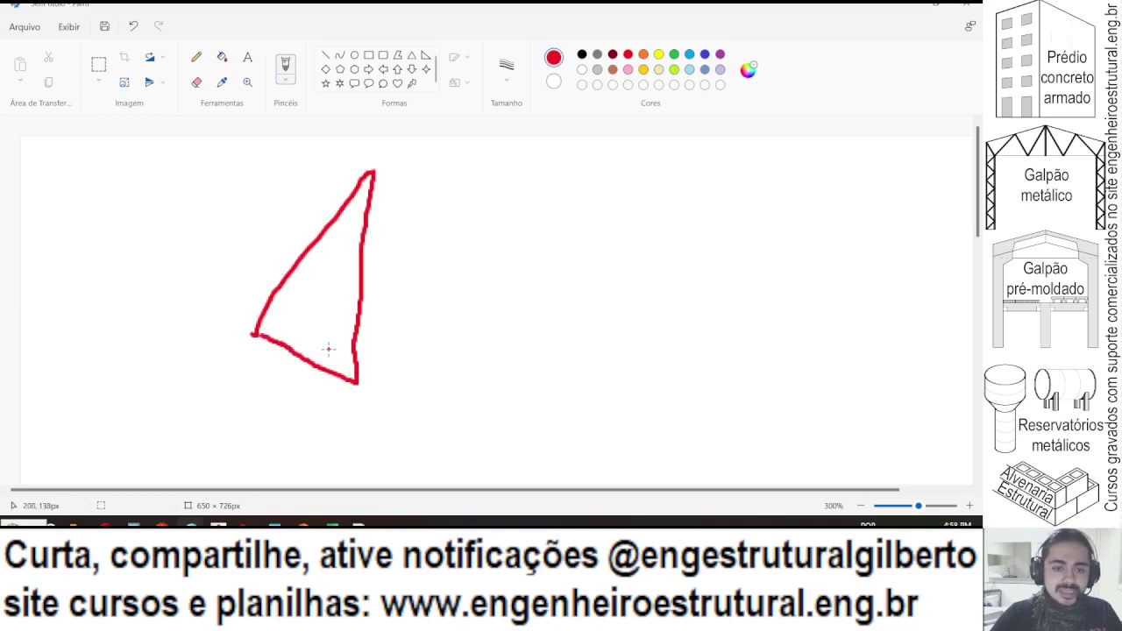
{"action": "mouse_move", "coordinate": [337, 354]}
{"action": "left_mouse_down"}
{"action": "mouse_move", "coordinate": [285, 321]}
{"action": "mouse_move", "coordinate": [285, 303]}
{"action": "mouse_move", "coordinate": [282, 333]}
{"action": "left_mouse_up"}
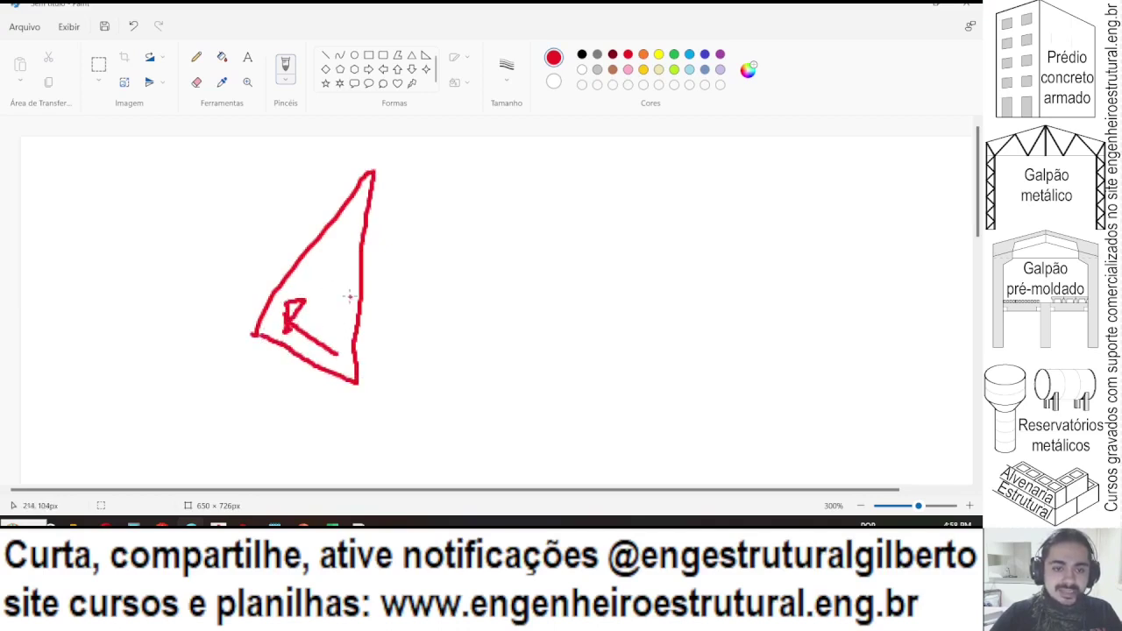
{"action": "mouse_move", "coordinate": [351, 298]}
{"action": "left_mouse_down"}
{"action": "mouse_move", "coordinate": [316, 268]}
{"action": "mouse_move", "coordinate": [331, 263]}
{"action": "mouse_move", "coordinate": [303, 260]}
{"action": "mouse_move", "coordinate": [344, 226]}
{"action": "mouse_move", "coordinate": [347, 238]}
{"action": "mouse_move", "coordinate": [330, 216]}
{"action": "left_mouse_up"}
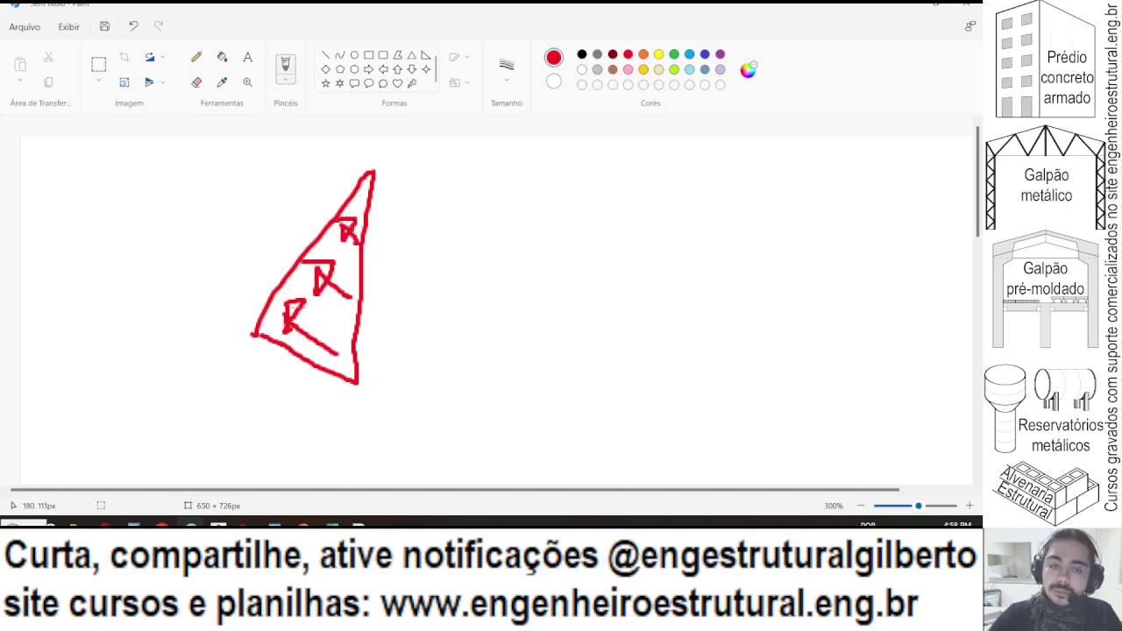
{"action": "key", "text": "alt+Tab"}
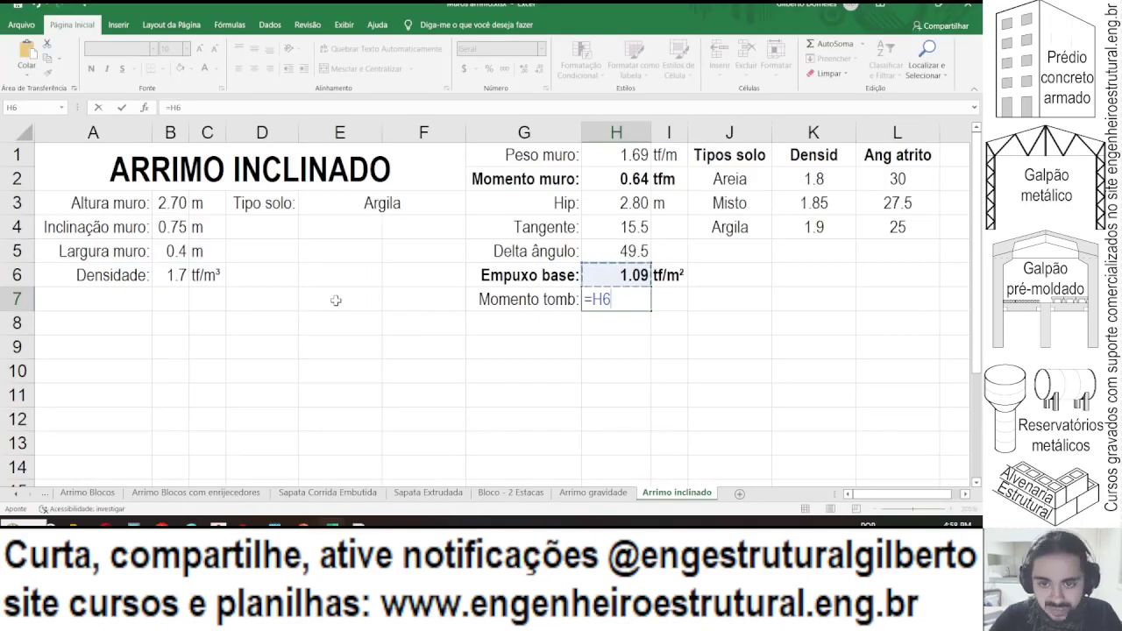
- Complete the H7 formula as =H6*SEN(RADIANOS(H4)), multiplying the base thrust by the sine of the wall angle
{"action": "type", "text": "*"}
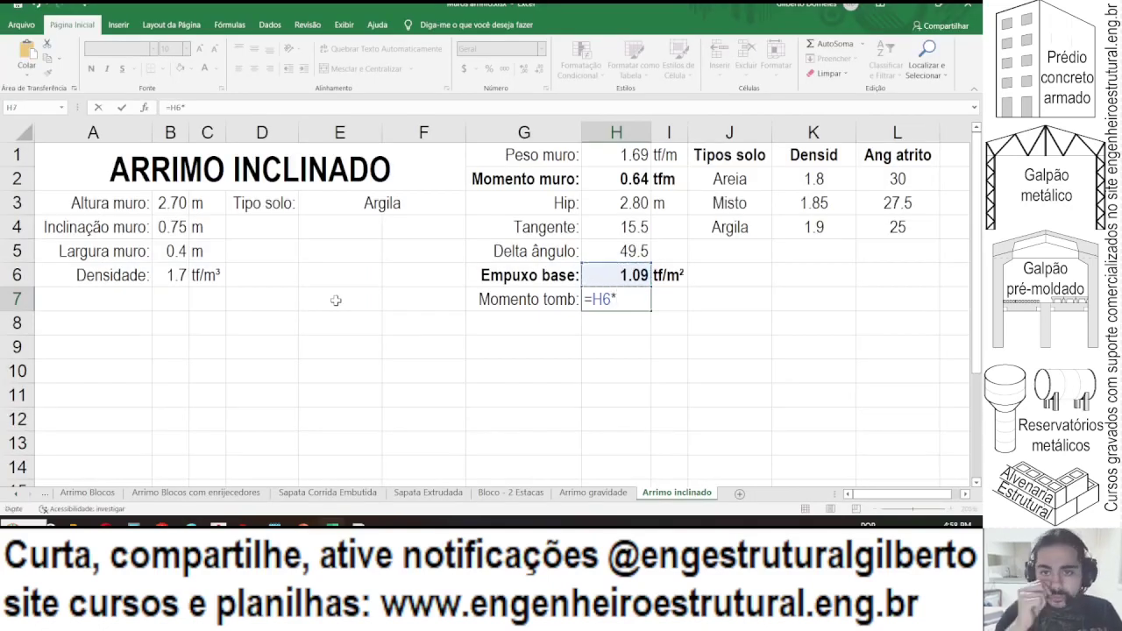
{"action": "type", "text": "sem("}
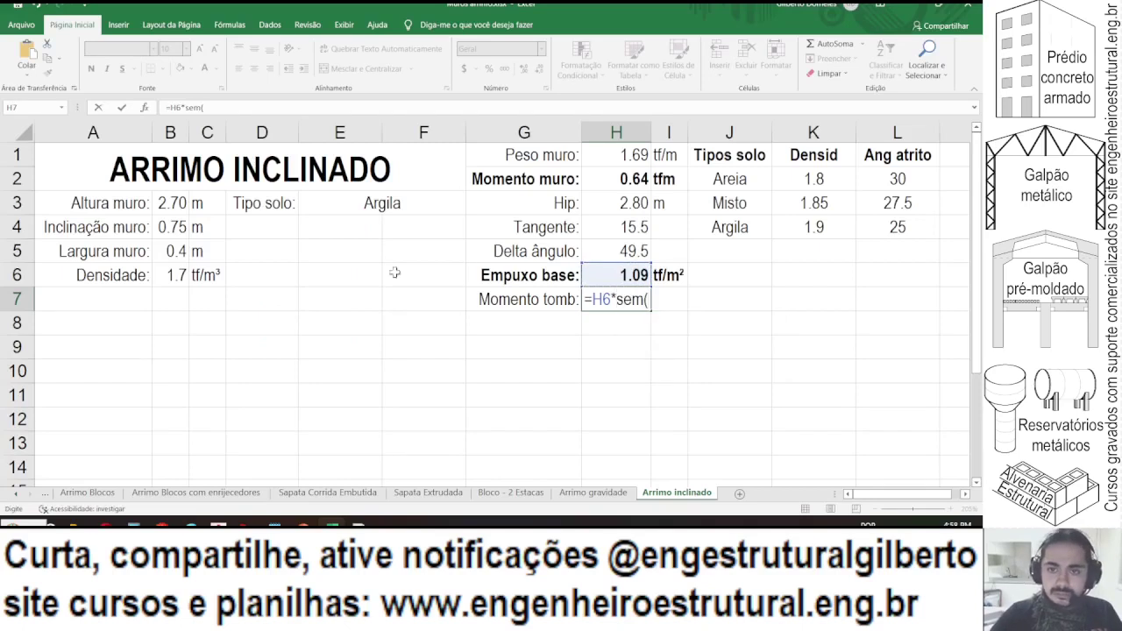
{"action": "key", "text": "BackSpace"}
{"action": "key", "text": "BackSpace"}
{"action": "type", "text": "n"}
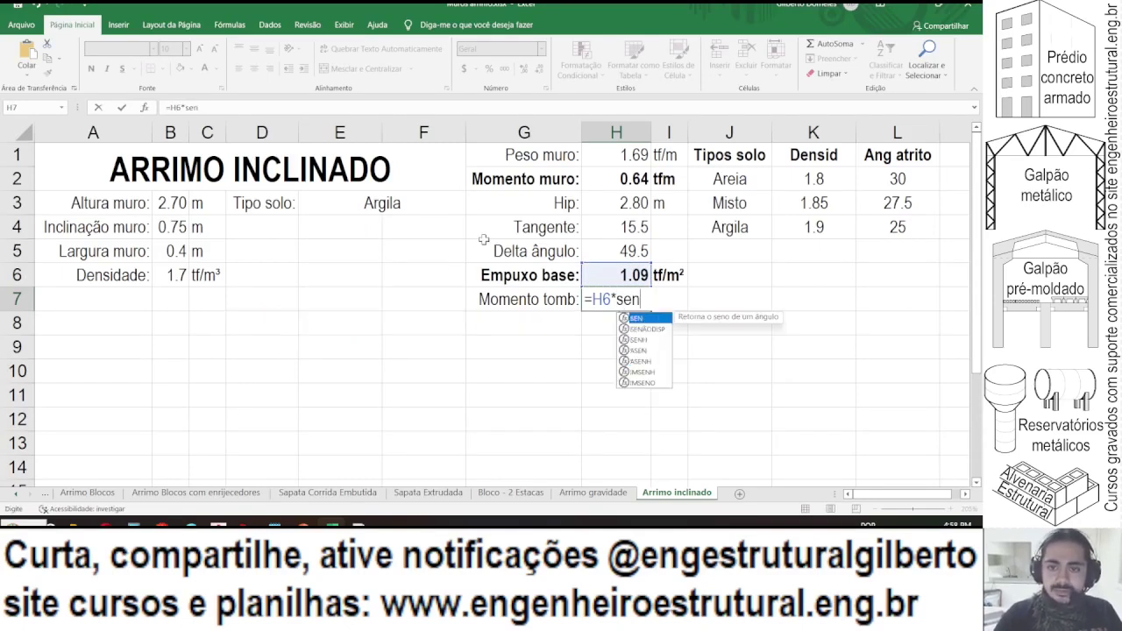
{"action": "type", "text": "(radianos("}
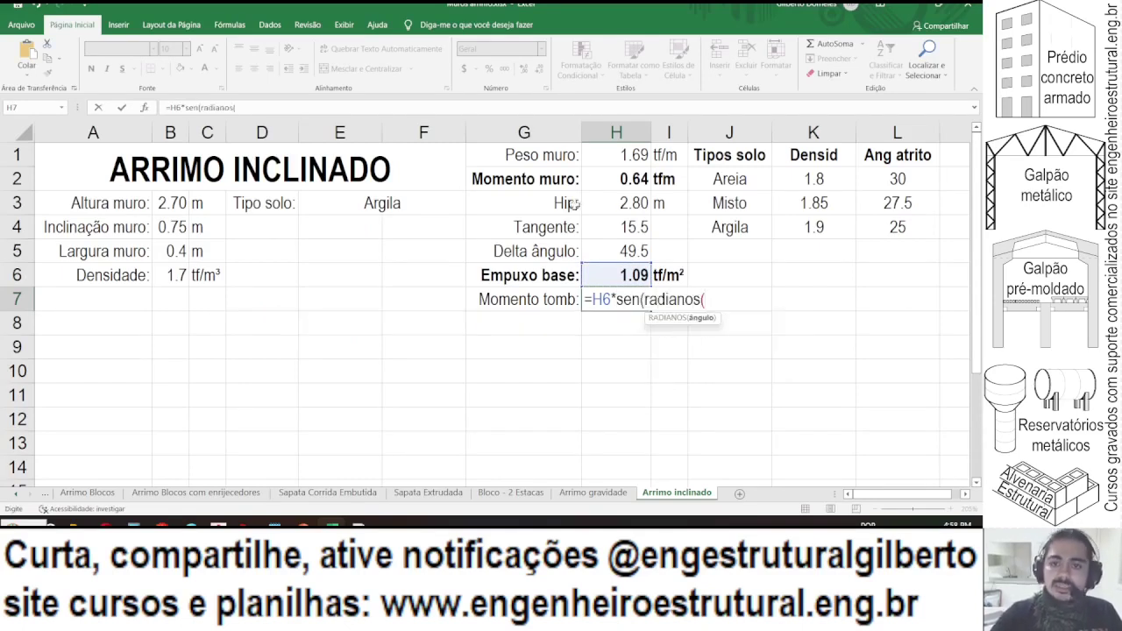
{"action": "left_click", "coordinate": [621, 210]}
{"action": "left_click", "coordinate": [620, 229]}
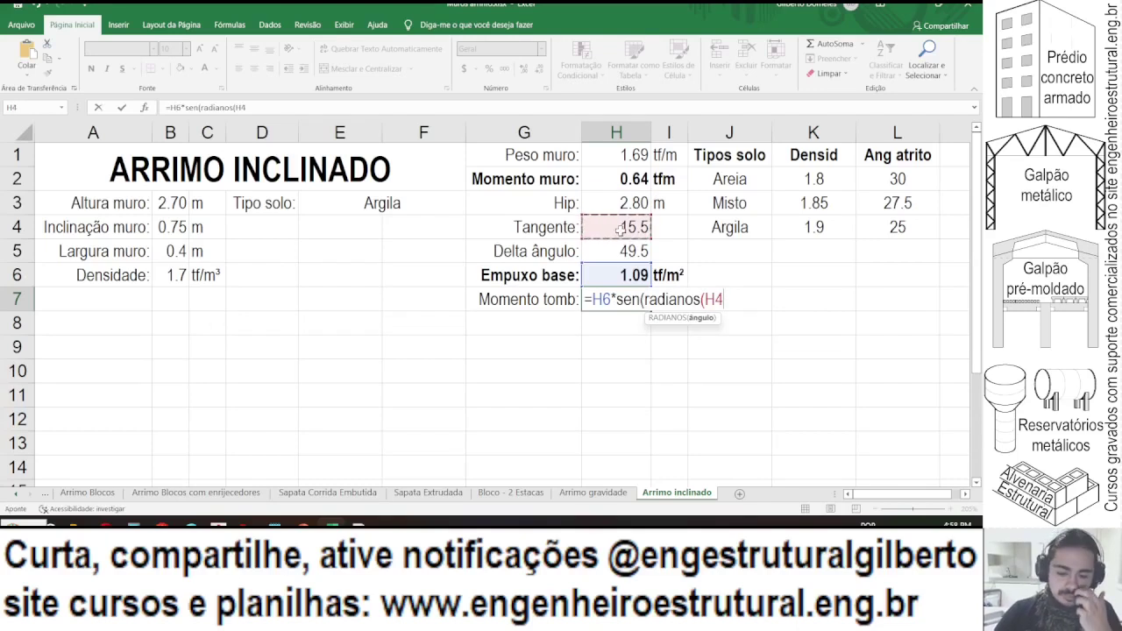
{"action": "type", "text": "))"}
{"action": "key", "text": "Return"}
{"action": "key", "text": "Up"}
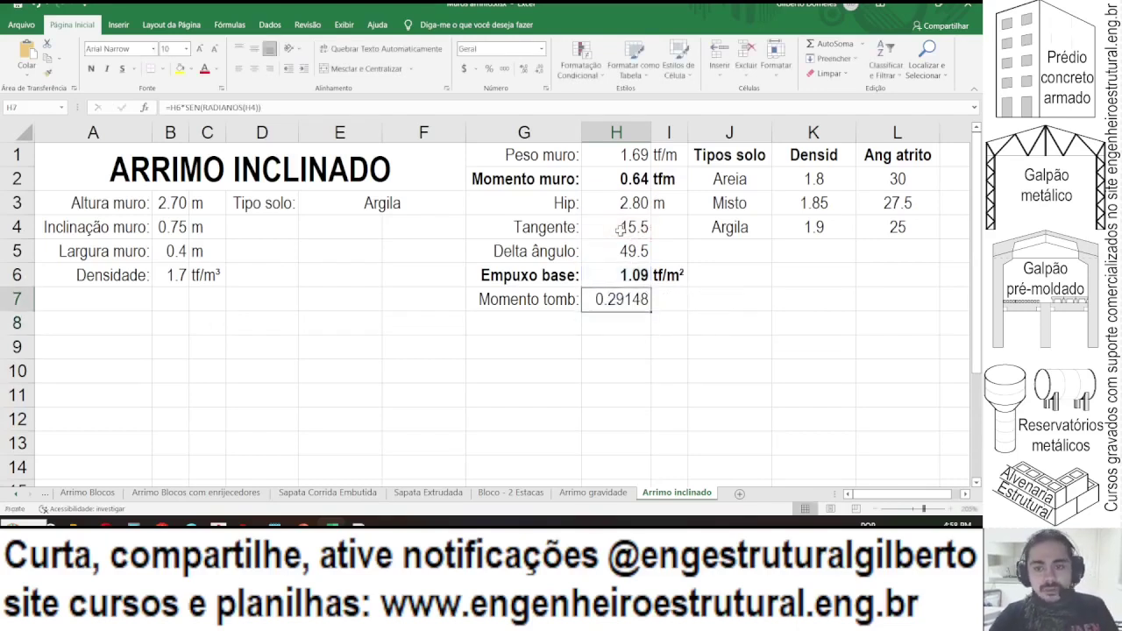
- Replace the sine with cosine in H7 so the formula reads =H6*COS(RADIANOS(H4))
{"action": "left_click", "coordinate": [215, 107]}
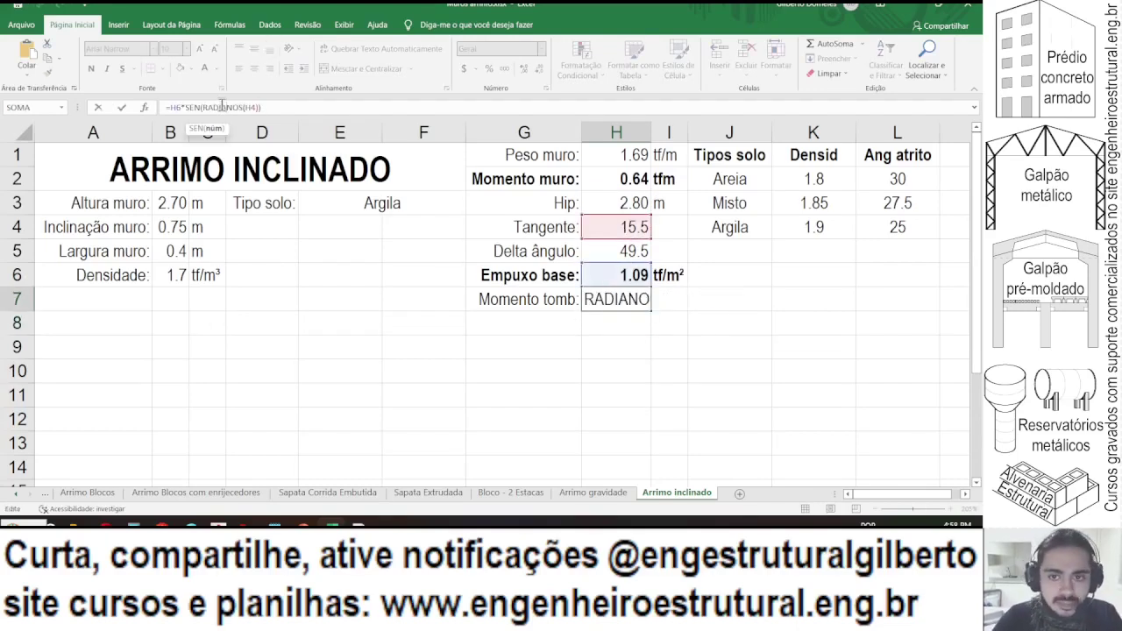
{"action": "left_click", "coordinate": [190, 105]}
{"action": "double_click", "coordinate": [191, 106]}
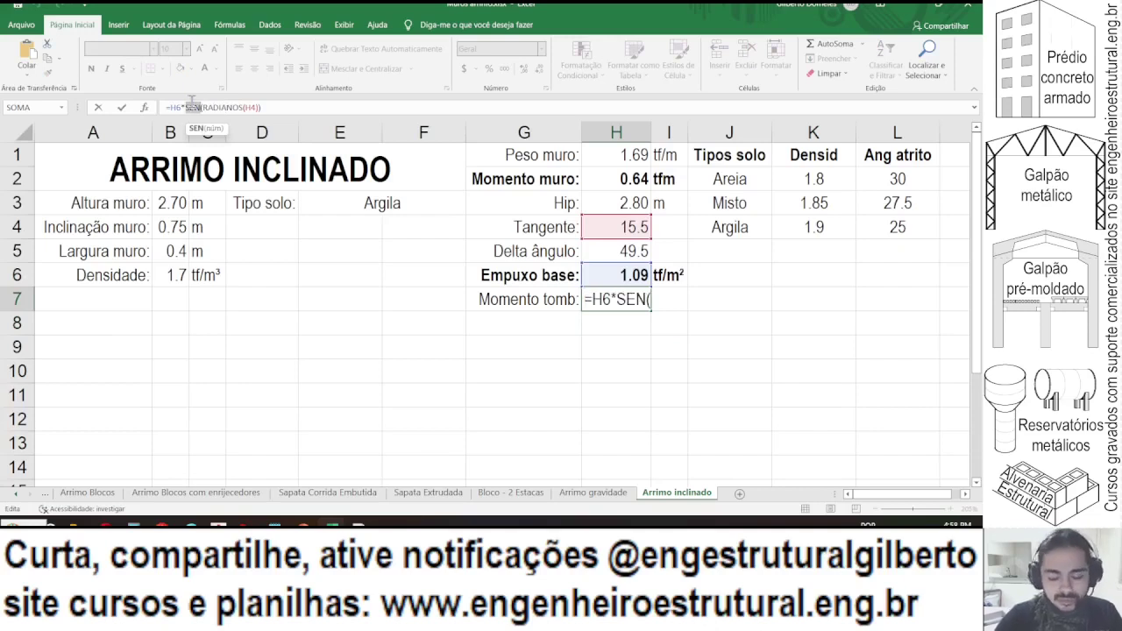
{"action": "type", "text": "cos"}
{"action": "key", "text": "Return"}
{"action": "key", "text": "Up"}
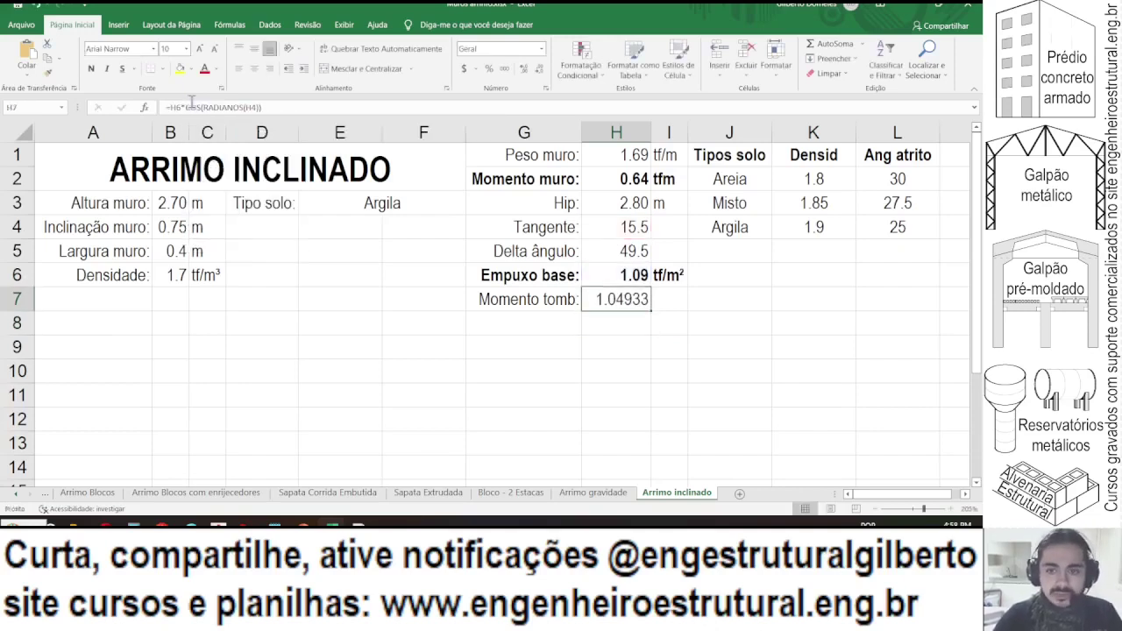
- Format H7 with two decimal places and make row 7 bold from G7 to I7
{"action": "left_click", "coordinate": [539, 69]}
{"action": "left_click", "coordinate": [539, 68]}
{"action": "left_click", "coordinate": [539, 68]}
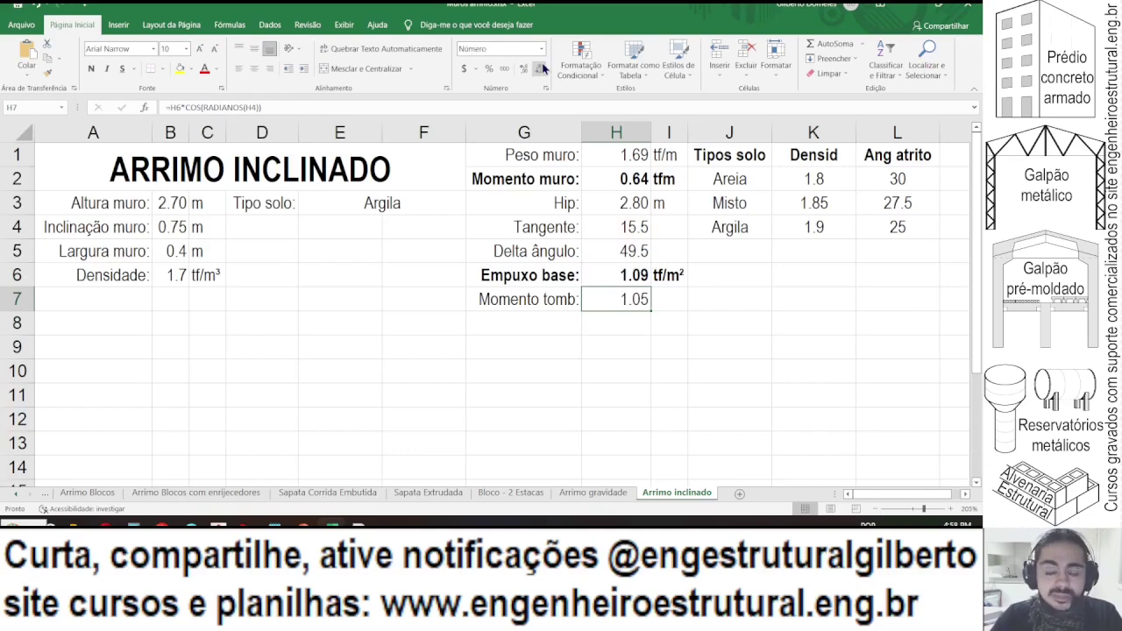
{"action": "left_click_drag", "start_coordinate": [555, 299], "coordinate": [680, 300]}
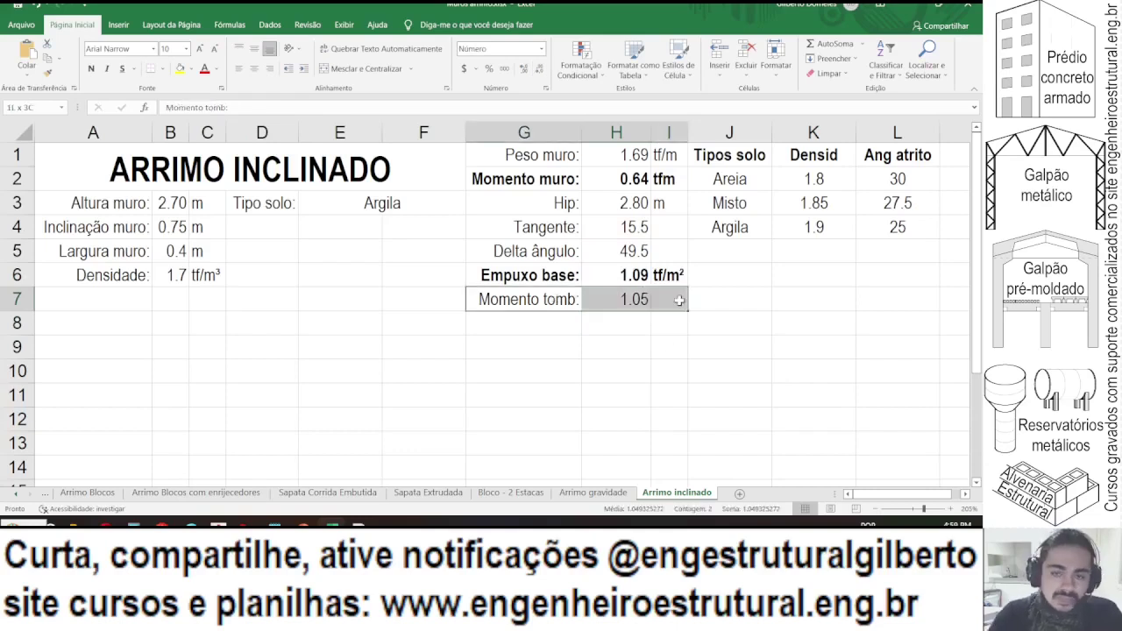
{"action": "left_click", "coordinate": [92, 69]}
- Multiply the H7 formula by the wall height in B3, giving =H6*COS(RADIANOS(H4))*B3
{"action": "left_click", "coordinate": [605, 300]}
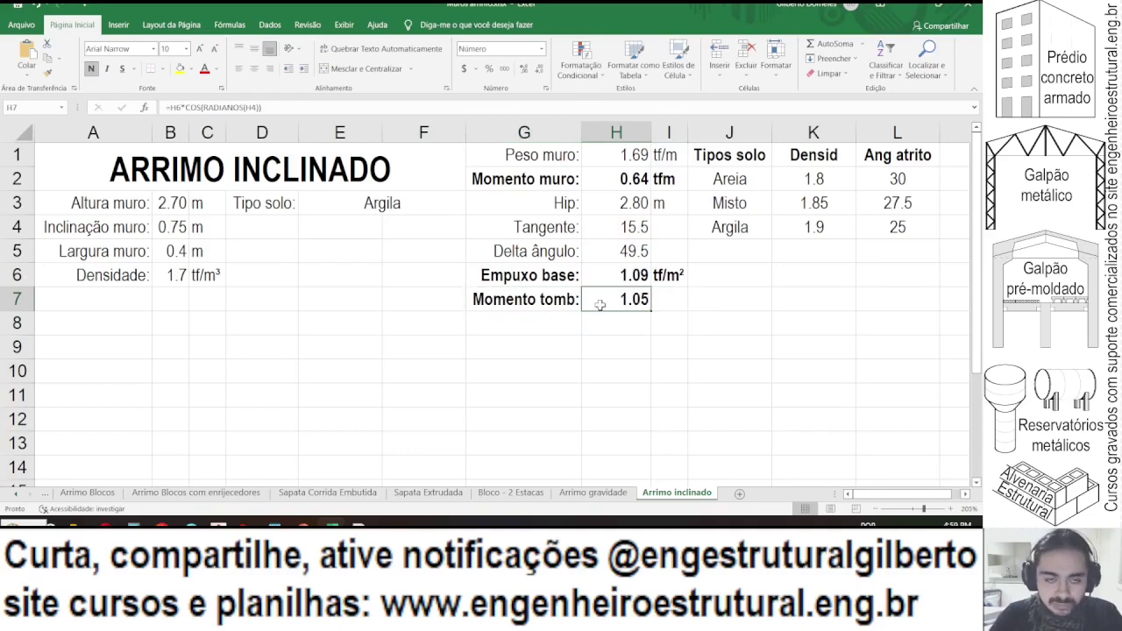
{"action": "left_click", "coordinate": [285, 111]}
{"action": "type", "text": "*"}
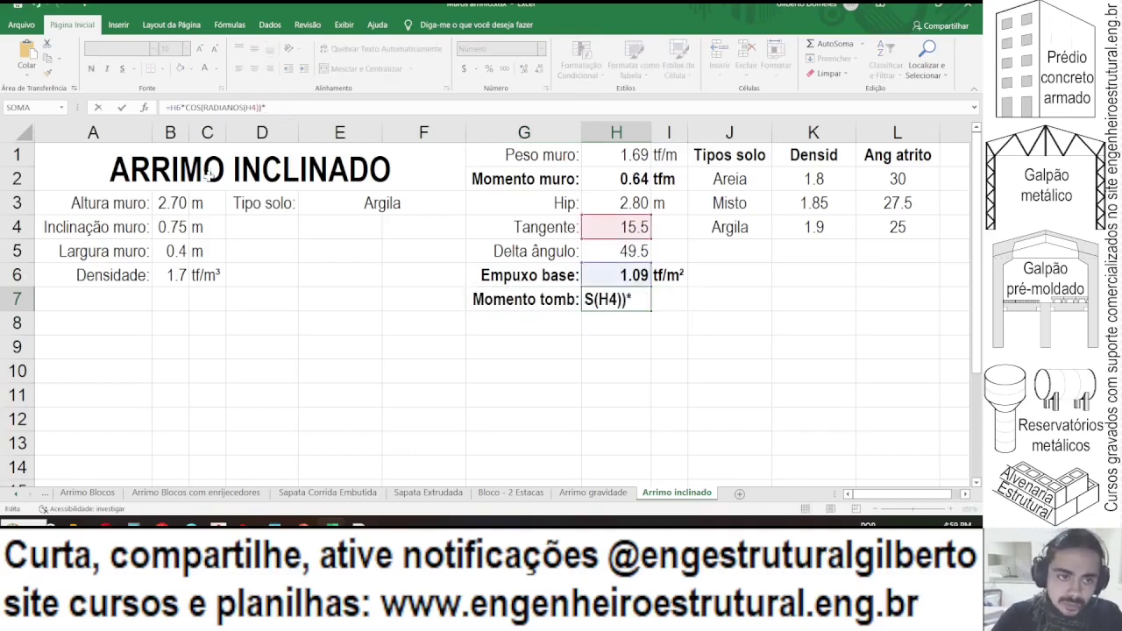
{"action": "left_click", "coordinate": [167, 202]}
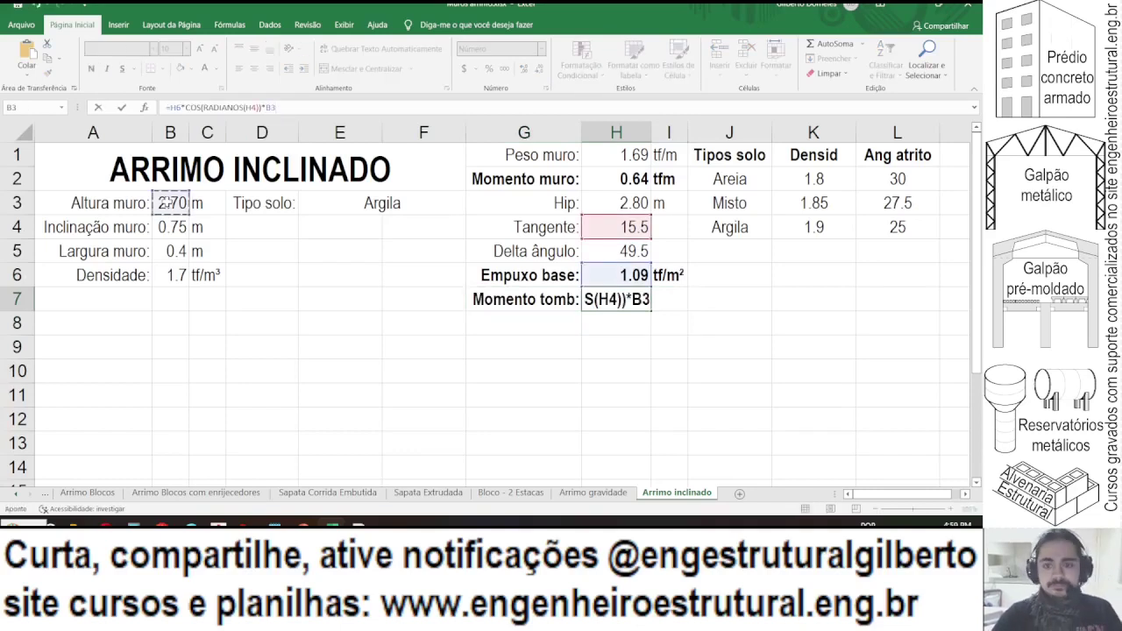
{"action": "key", "text": "ctrl+Return"}
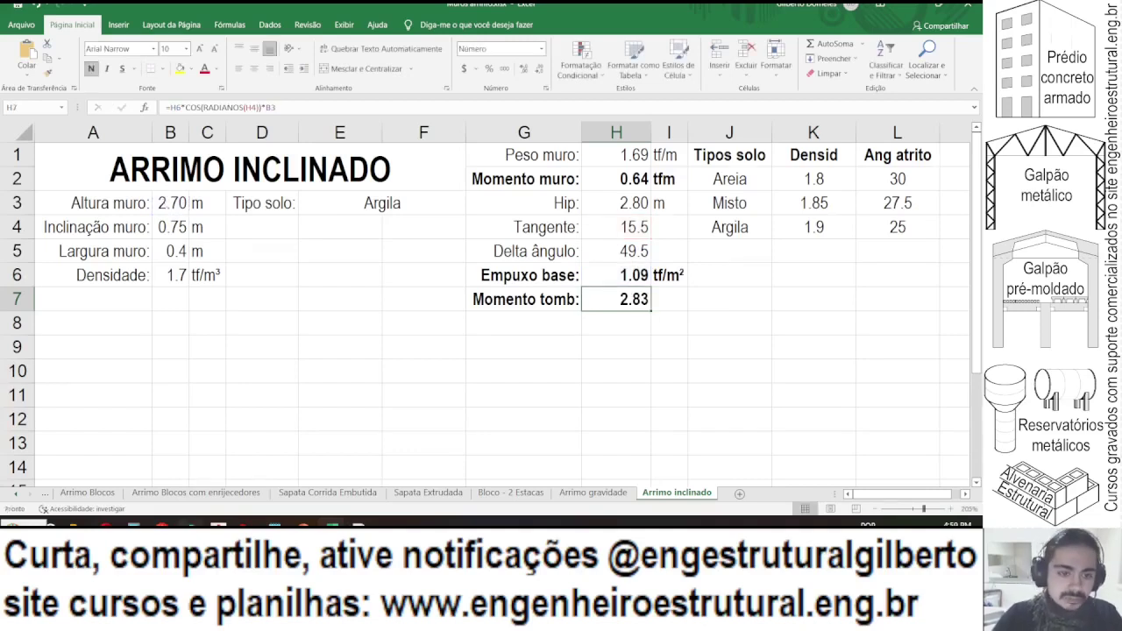
- In Paint, emphasize the triangle's base and label it B, mark the inclined side H, and return to the spreadsheet
{"action": "key", "text": "alt+Tab"}
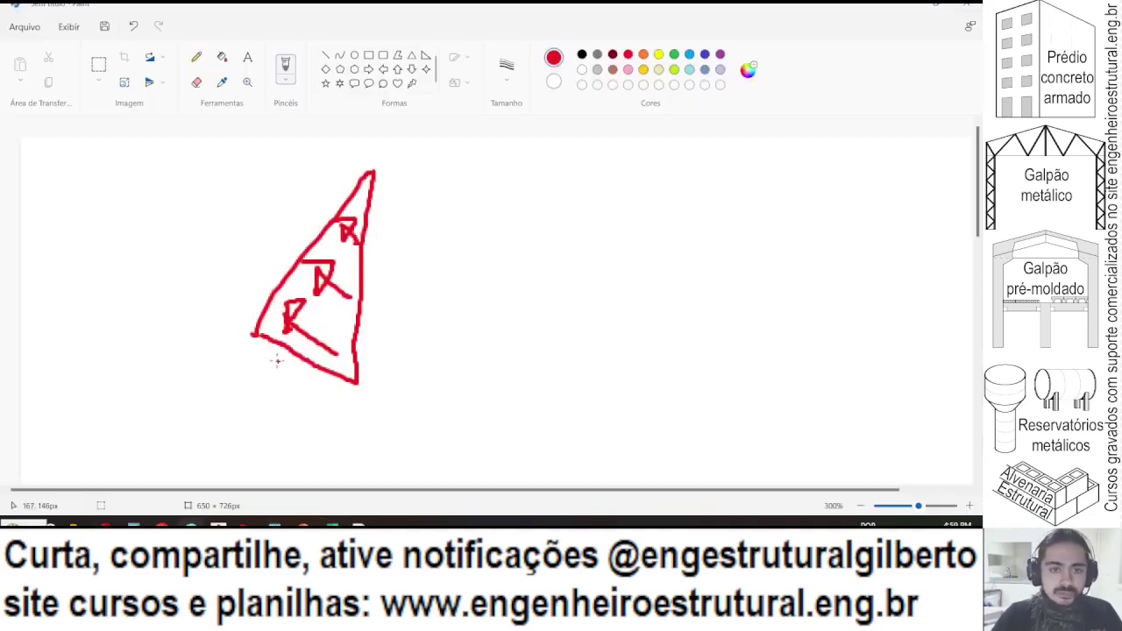
{"action": "mouse_move", "coordinate": [250, 330]}
{"action": "left_mouse_down"}
{"action": "mouse_move", "coordinate": [350, 377]}
{"action": "mouse_move", "coordinate": [375, 171]}
{"action": "mouse_move", "coordinate": [282, 263]}
{"action": "left_mouse_up"}
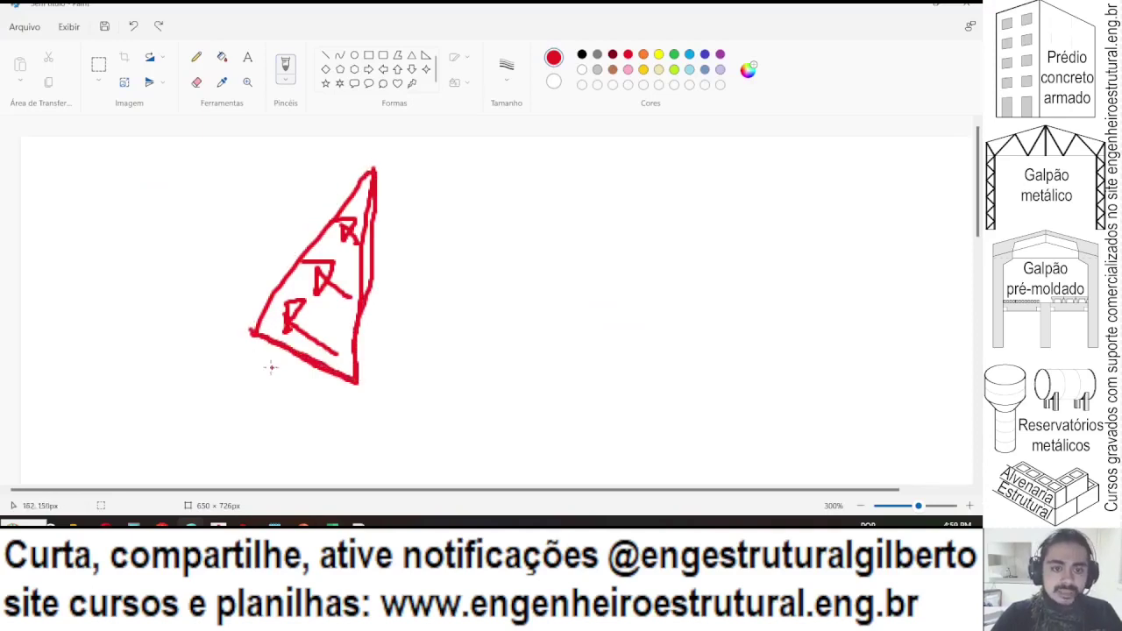
{"action": "mouse_move", "coordinate": [268, 368]}
{"action": "left_mouse_down"}
{"action": "mouse_move", "coordinate": [259, 402]}
{"action": "mouse_move", "coordinate": [249, 398]}
{"action": "left_mouse_up"}
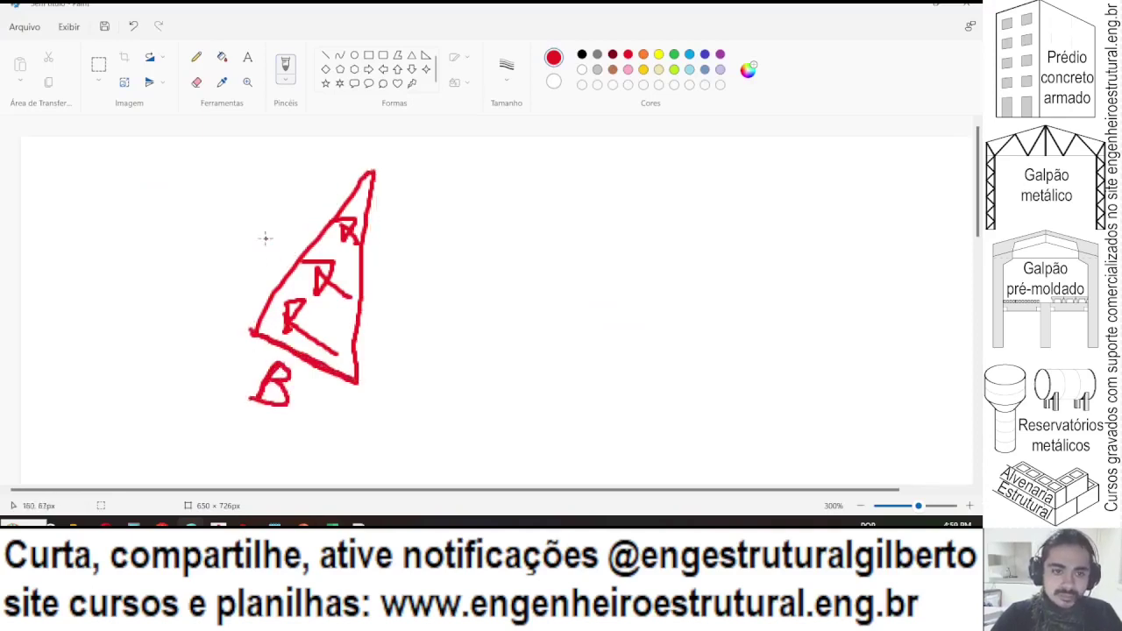
{"action": "mouse_move", "coordinate": [274, 208]}
{"action": "left_mouse_down"}
{"action": "mouse_move", "coordinate": [229, 255]}
{"action": "mouse_move", "coordinate": [263, 244]}
{"action": "left_mouse_up"}
{"action": "left_click_drag", "start_coordinate": [283, 226], "coordinate": [260, 286]}
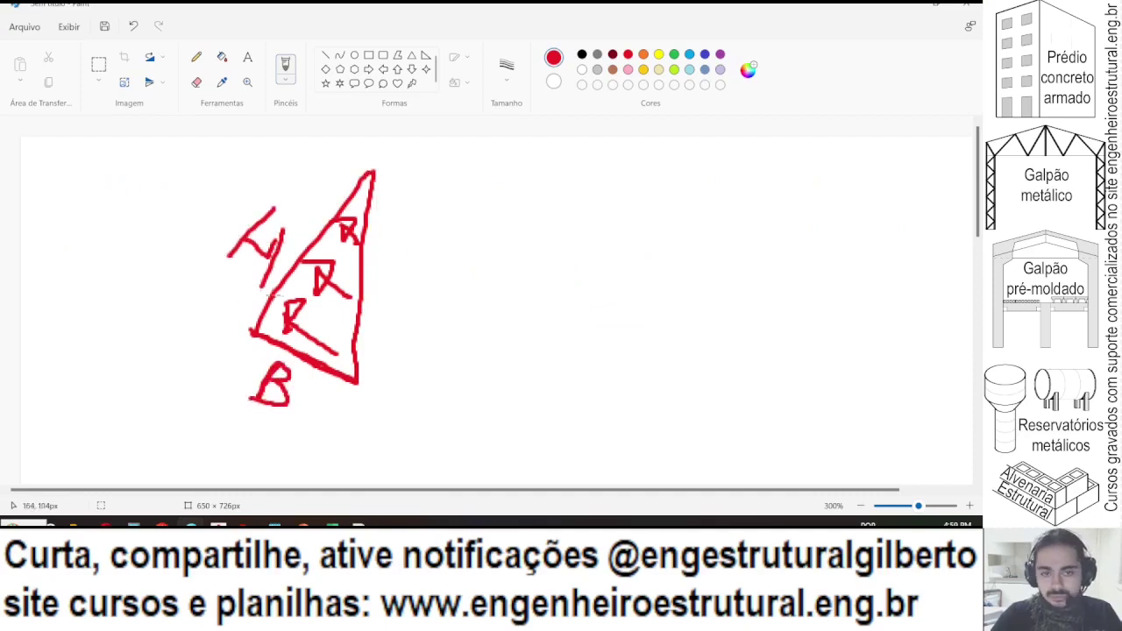
{"action": "key", "text": "alt+Tab"}
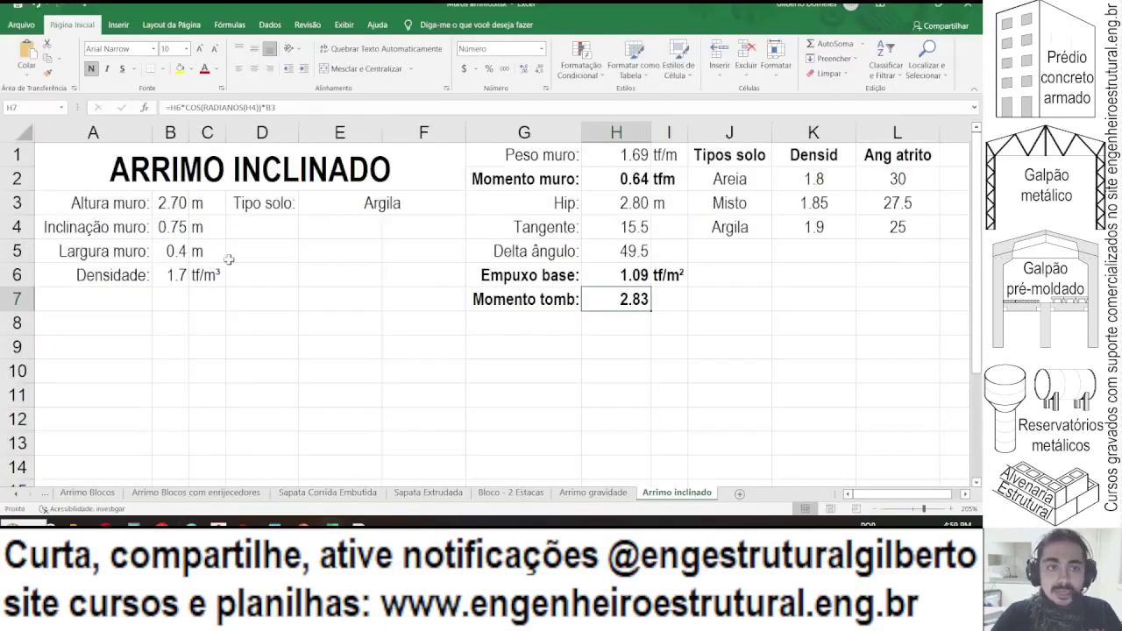
{"action": "left_click", "coordinate": [270, 107]}
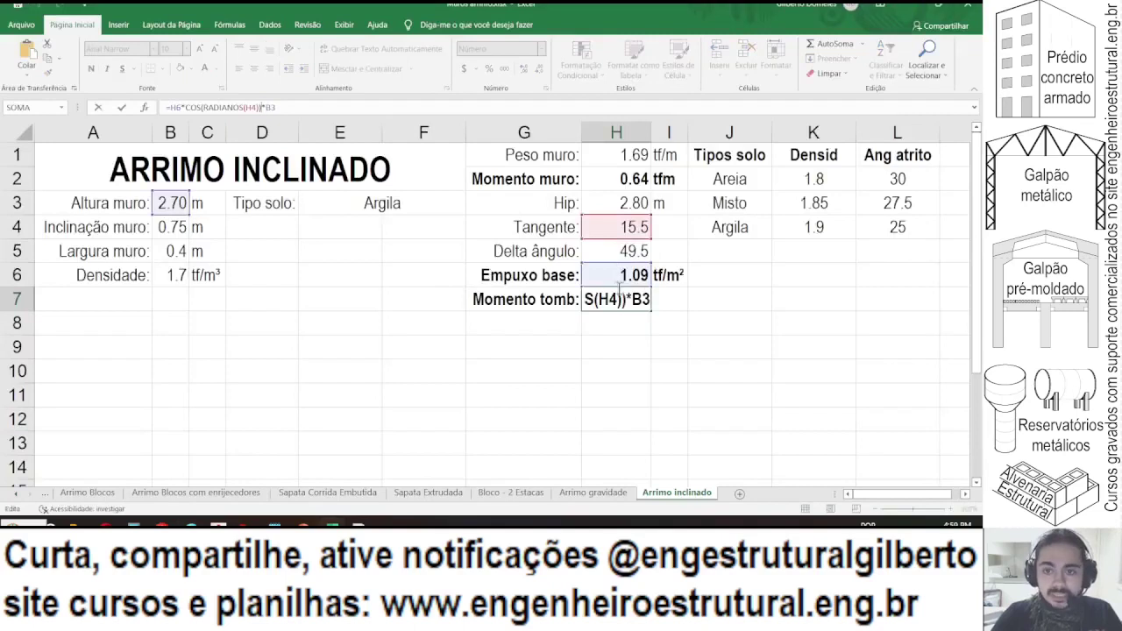
{"action": "key", "text": "alt+Tab"}
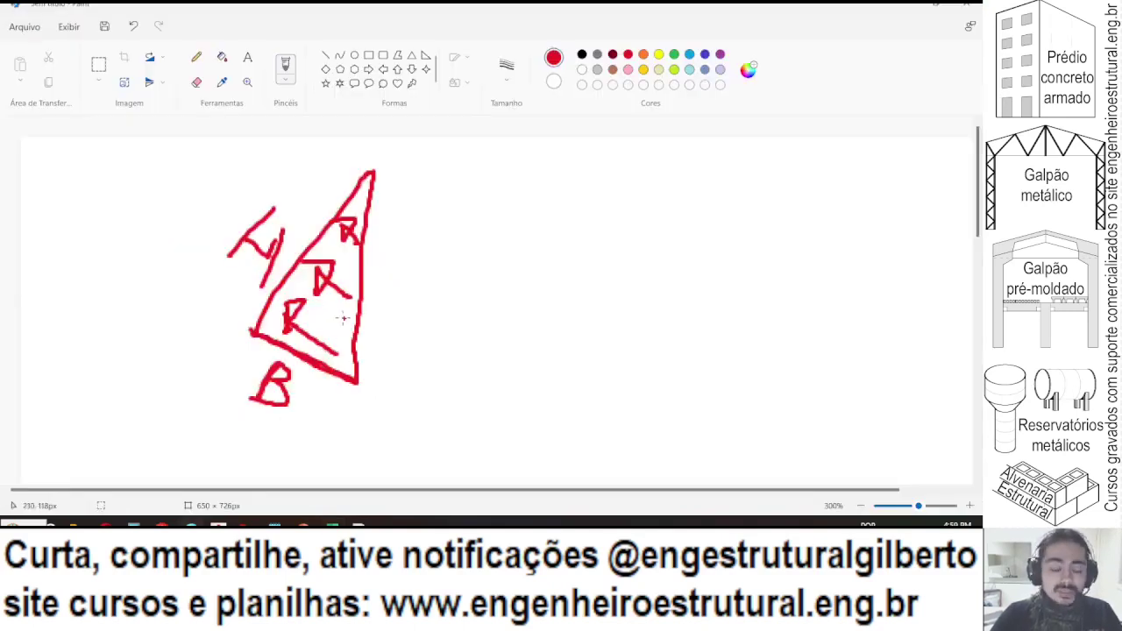
{"action": "key", "text": "alt+Tab"}
{"action": "key", "text": "Escape"}
- Replace the label in G7 with "Força desliz:"
{"action": "key", "text": "Left"}
{"action": "type", "text": "F"}
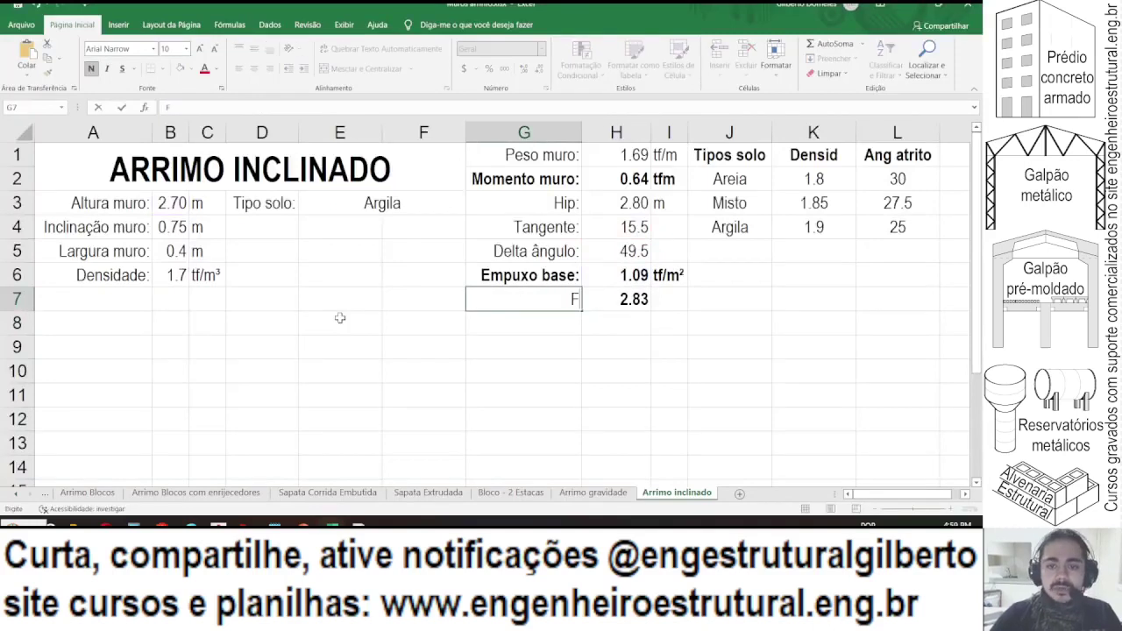
{"action": "type", "text": "orça desliz:"}
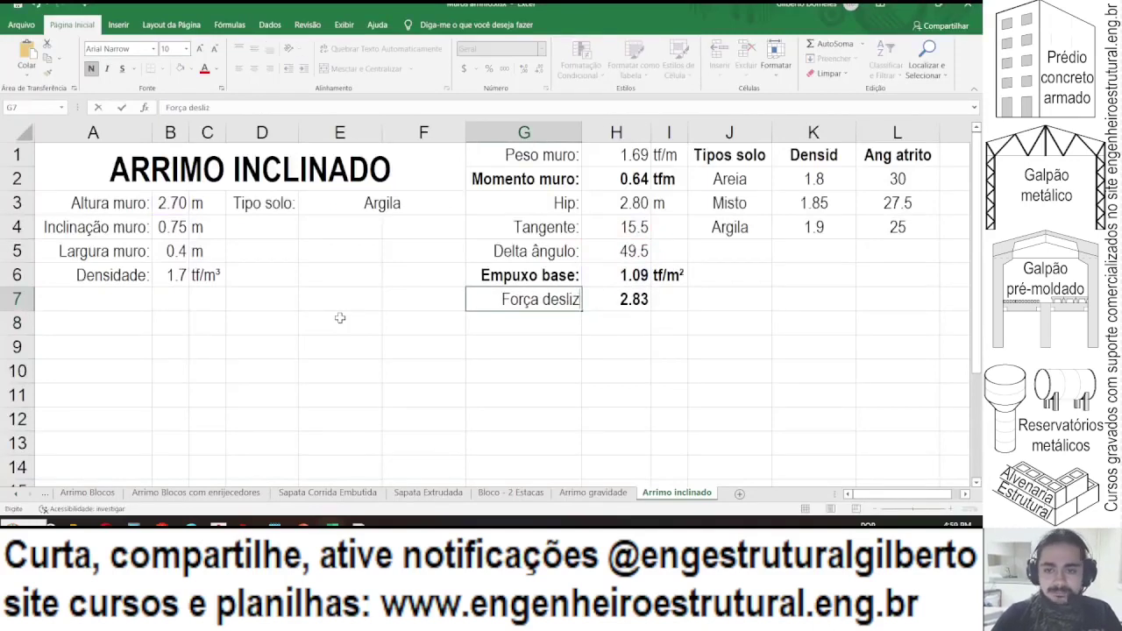
{"action": "key", "text": "Return"}
- Enter the unit tf in I7 for the sliding force
{"action": "key", "text": "Right"}
{"action": "key", "text": "Up"}
{"action": "key", "text": "Right"}
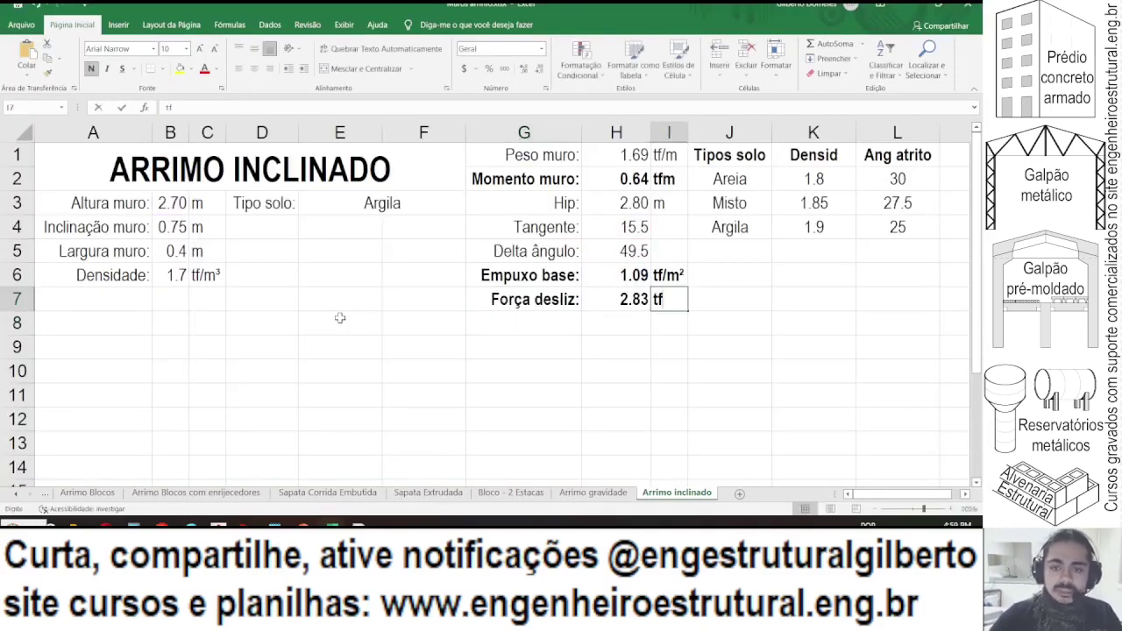
{"action": "type", "text": "tf"}
{"action": "key", "text": "Down"}
{"action": "key", "text": "Down"}
{"action": "key", "text": "Down"}
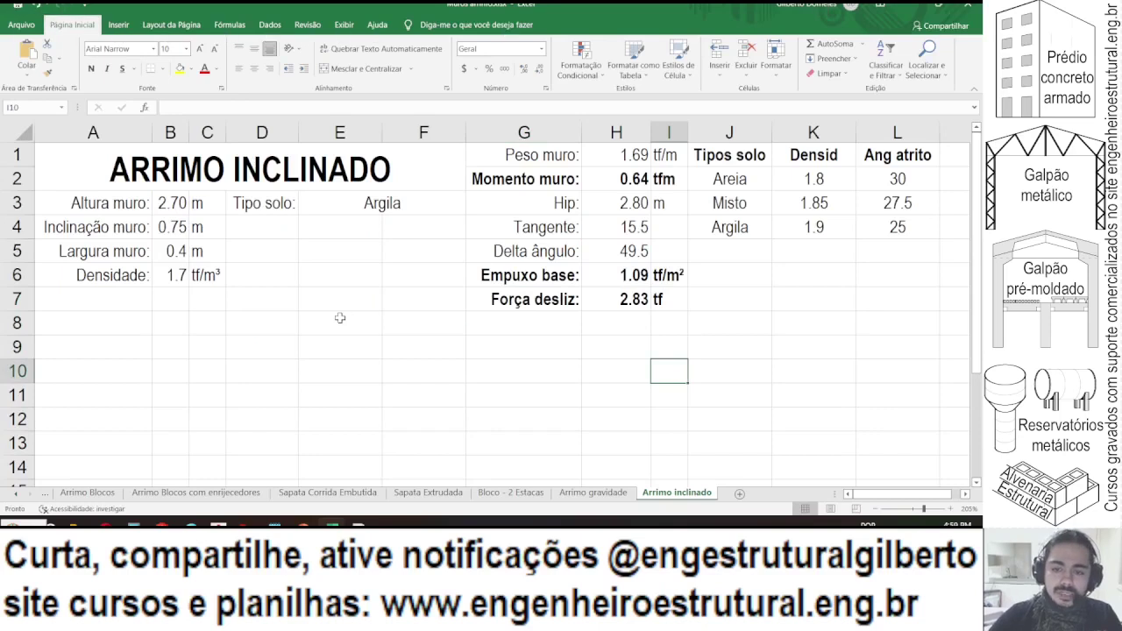
- Enter the right-aligned label "Momento tomb:" in G8 and make G8 to I8 bold
{"action": "key", "text": "Left"}
{"action": "key", "text": "Up"}
{"action": "key", "text": "Left"}
{"action": "key", "text": "Up"}
{"action": "type", "text": "Momento tomb:"}
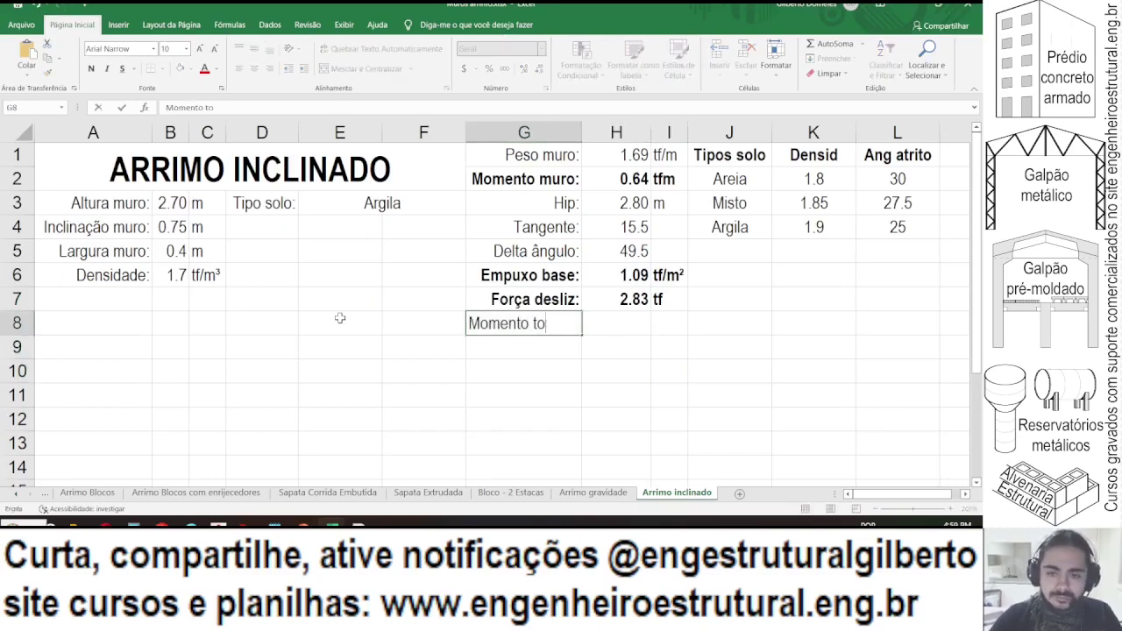
{"action": "left_click", "coordinate": [270, 68]}
{"action": "left_click_drag", "start_coordinate": [618, 318], "coordinate": [663, 326]}
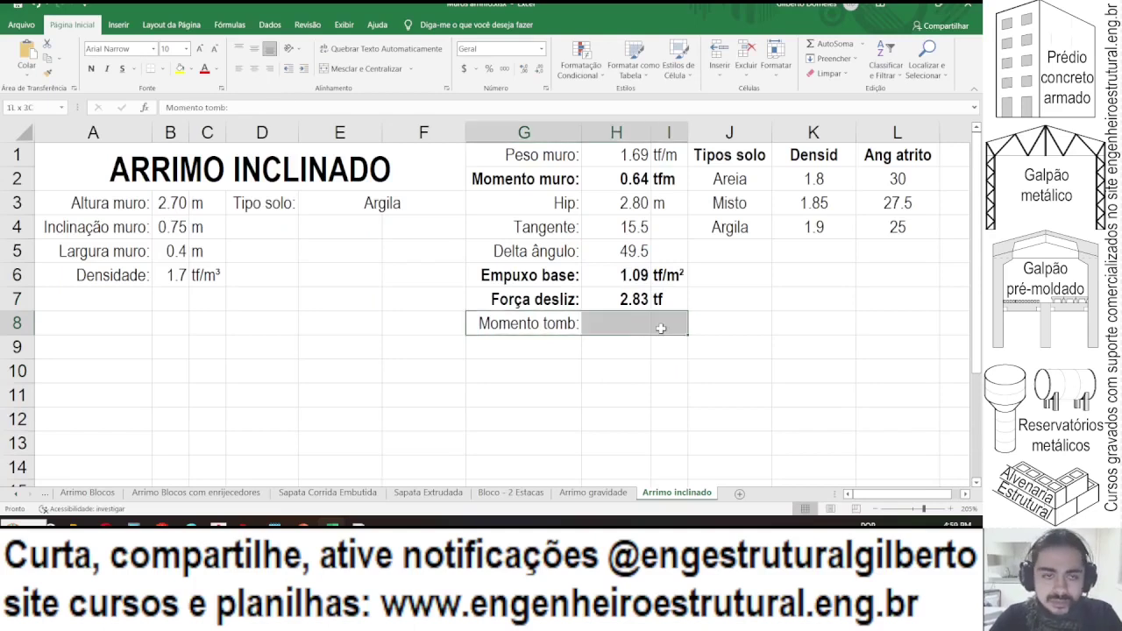
{"action": "left_click", "coordinate": [91, 70]}
- Calculate the overturning moment in H8 with the formula =H7*B3/3
{"action": "left_click", "coordinate": [601, 320]}
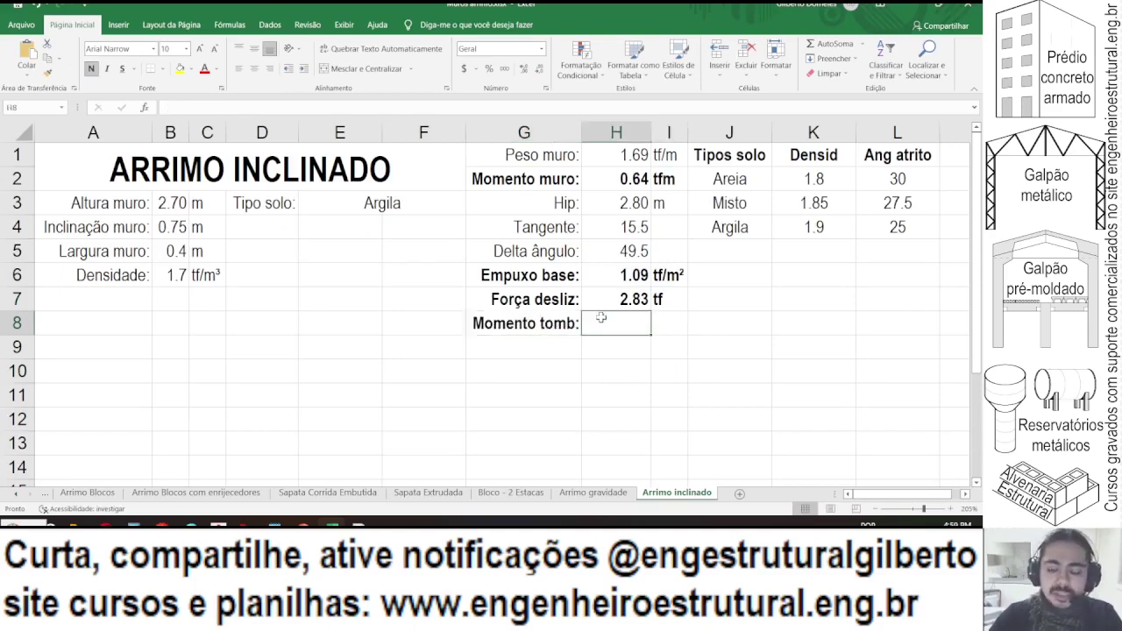
{"action": "type", "text": "="}
{"action": "left_click", "coordinate": [613, 292]}
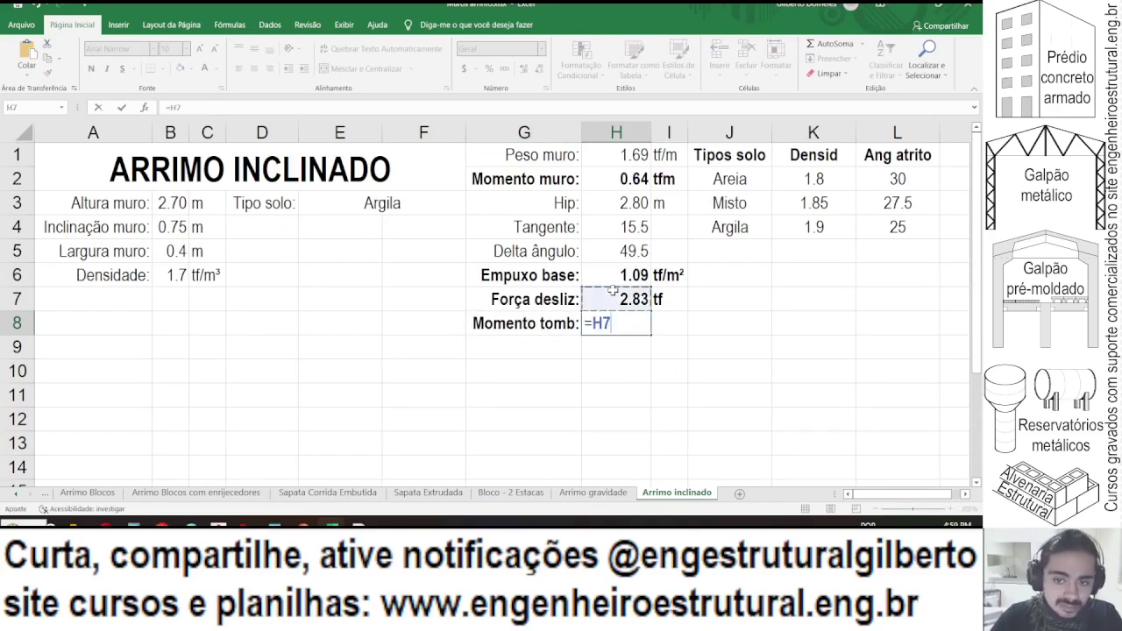
{"action": "type", "text": "*"}
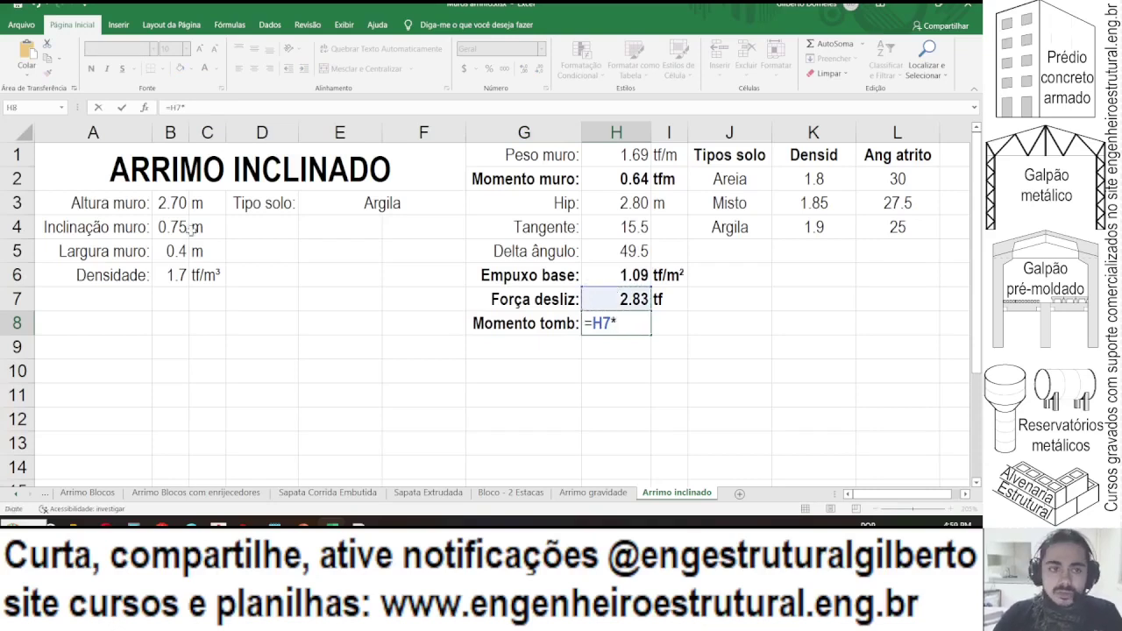
{"action": "left_click", "coordinate": [175, 204]}
{"action": "type", "text": "/3"}
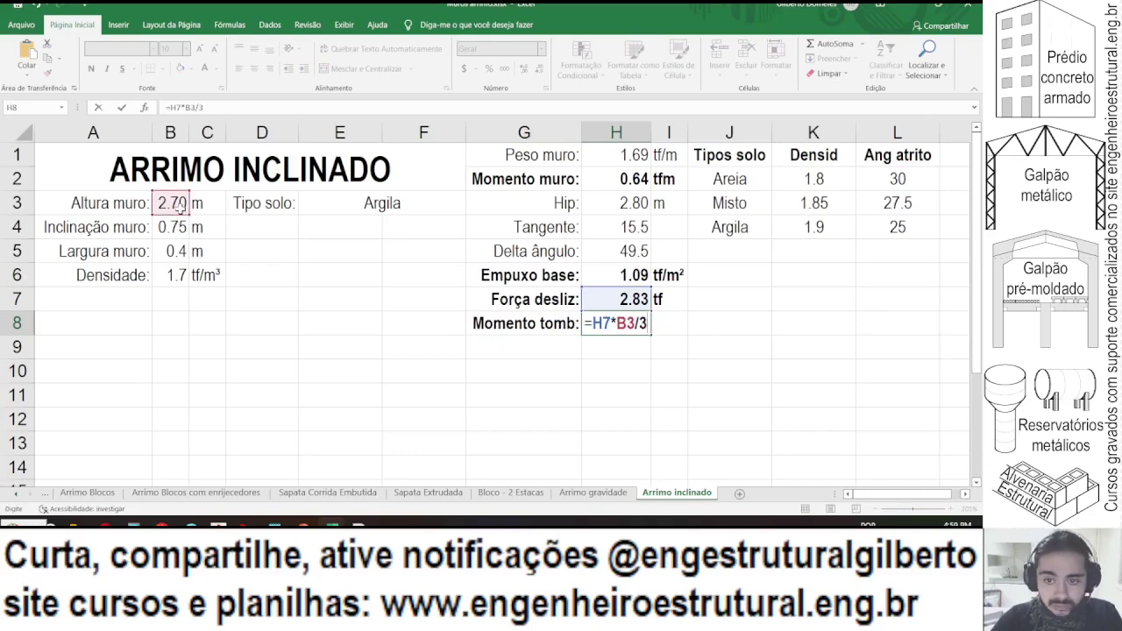
{"action": "key", "text": "Return"}
{"action": "key", "text": "Up"}
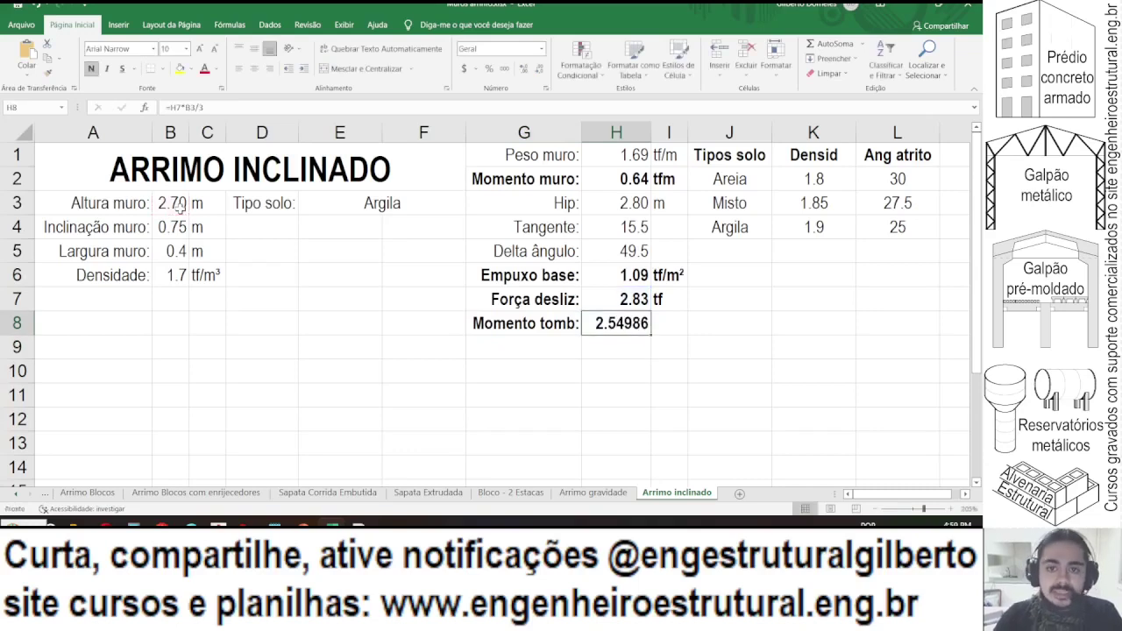
- Format H8 with two decimal places and enter the unit tfm in I8
{"action": "left_click", "coordinate": [537, 72]}
{"action": "left_click", "coordinate": [538, 72]}
{"action": "left_click", "coordinate": [538, 72]}
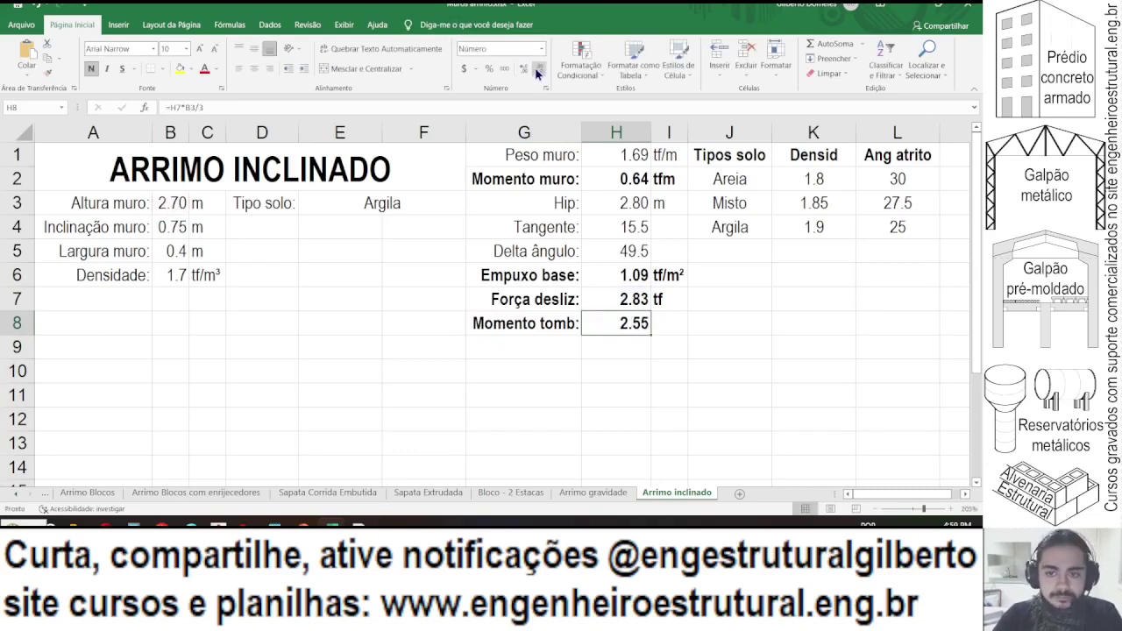
{"action": "left_click", "coordinate": [657, 322]}
{"action": "type", "text": "tfm"}
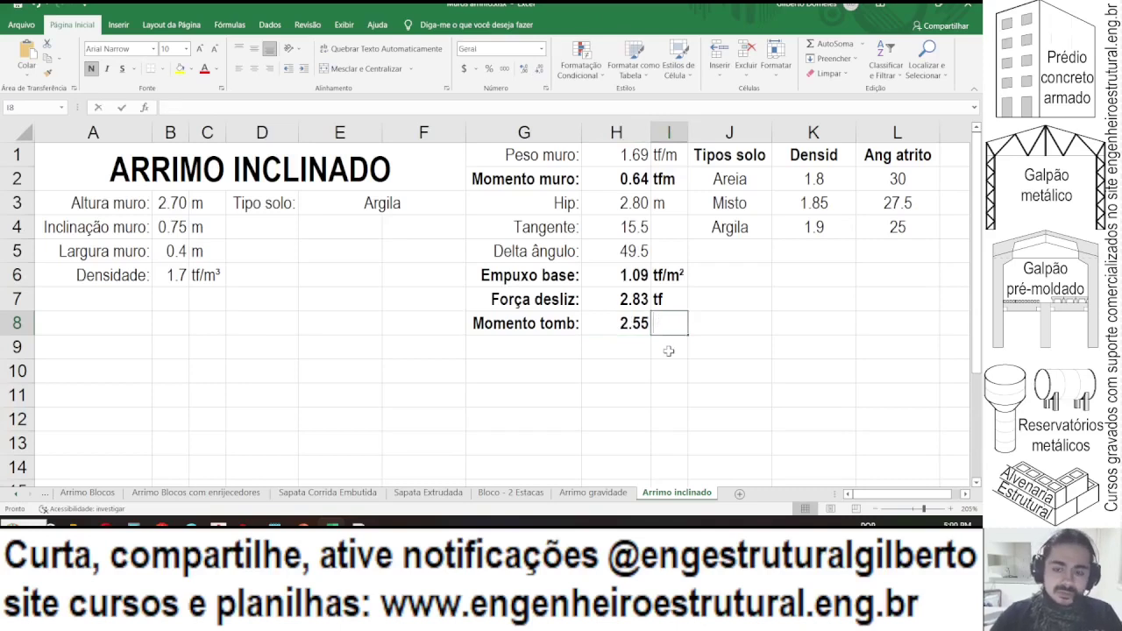
{"action": "key", "text": "Return"}
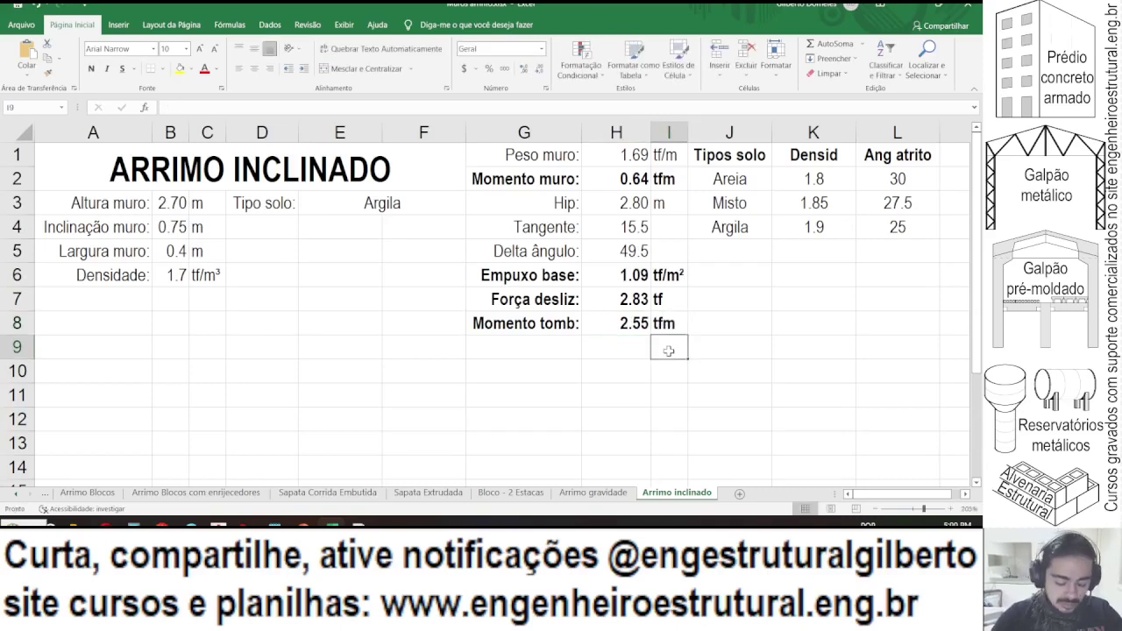
- Fit columns H and I to their contents and compare the Momento muro and Momento tomb rows
{"action": "double_click", "coordinate": [650, 131]}
{"action": "double_click", "coordinate": [656, 131]}
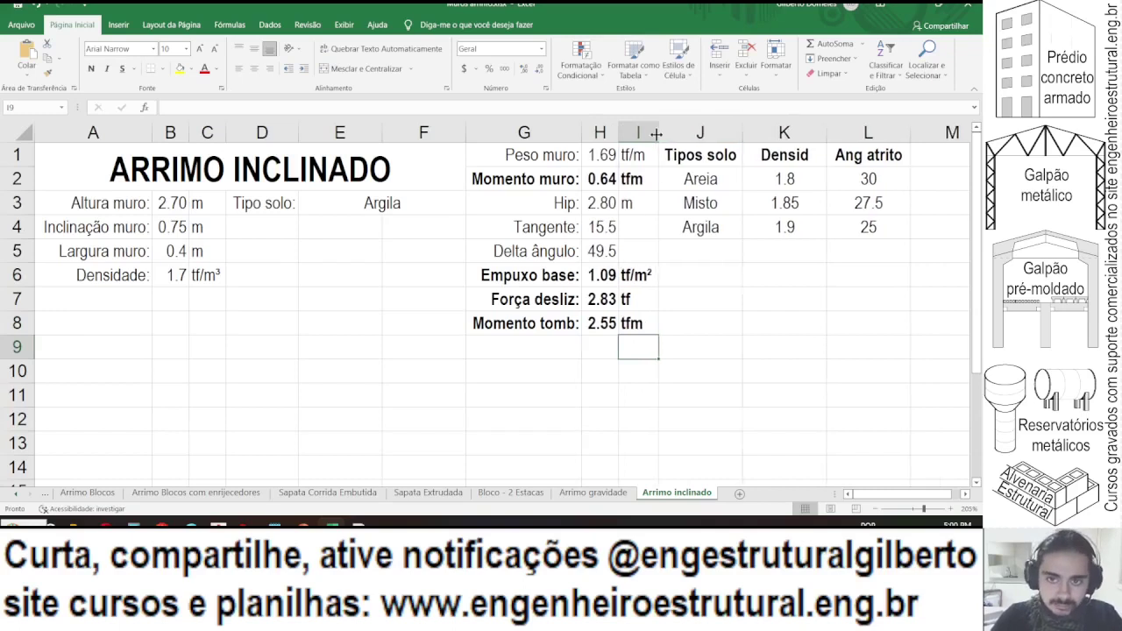
{"action": "left_click_drag", "start_coordinate": [526, 182], "coordinate": [630, 181]}
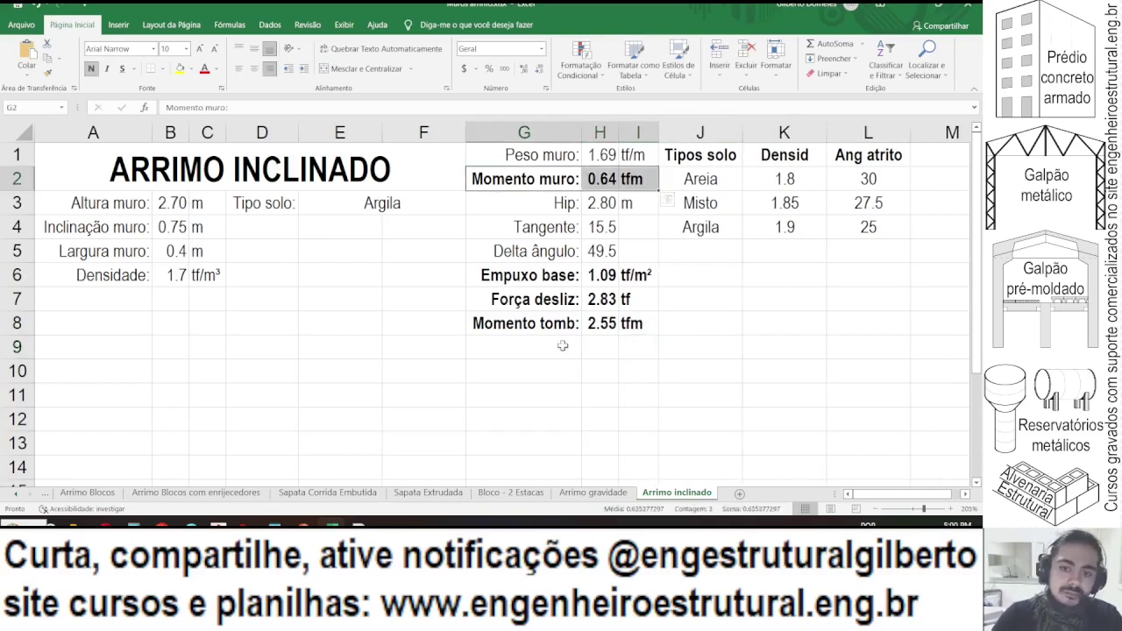
{"action": "left_click_drag", "start_coordinate": [526, 324], "coordinate": [653, 325]}
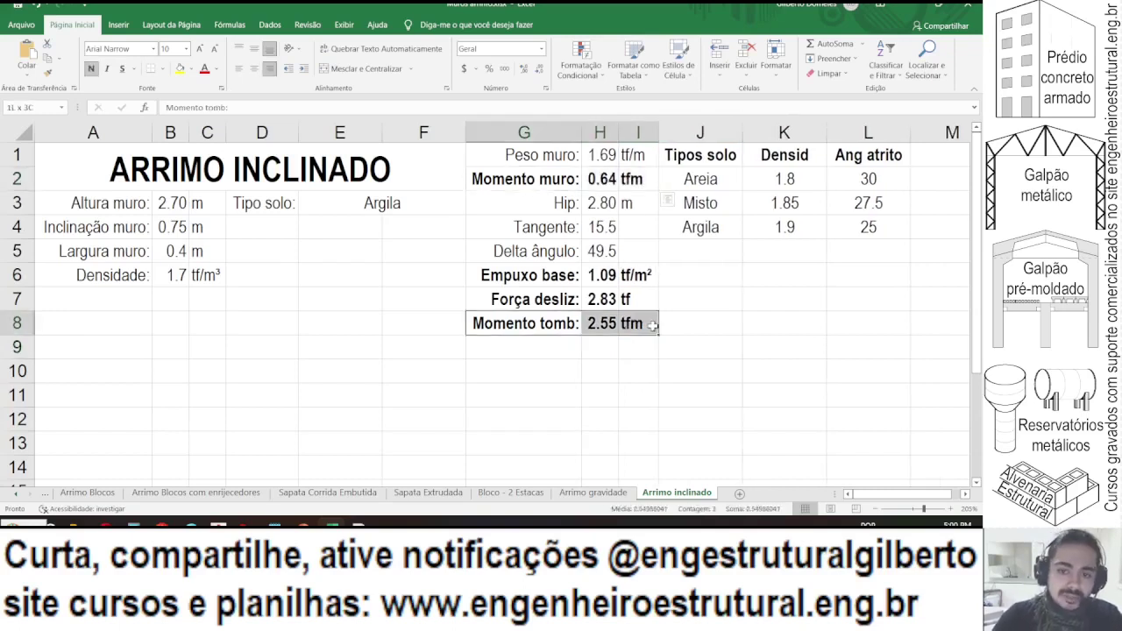
{"action": "left_click", "coordinate": [607, 348]}
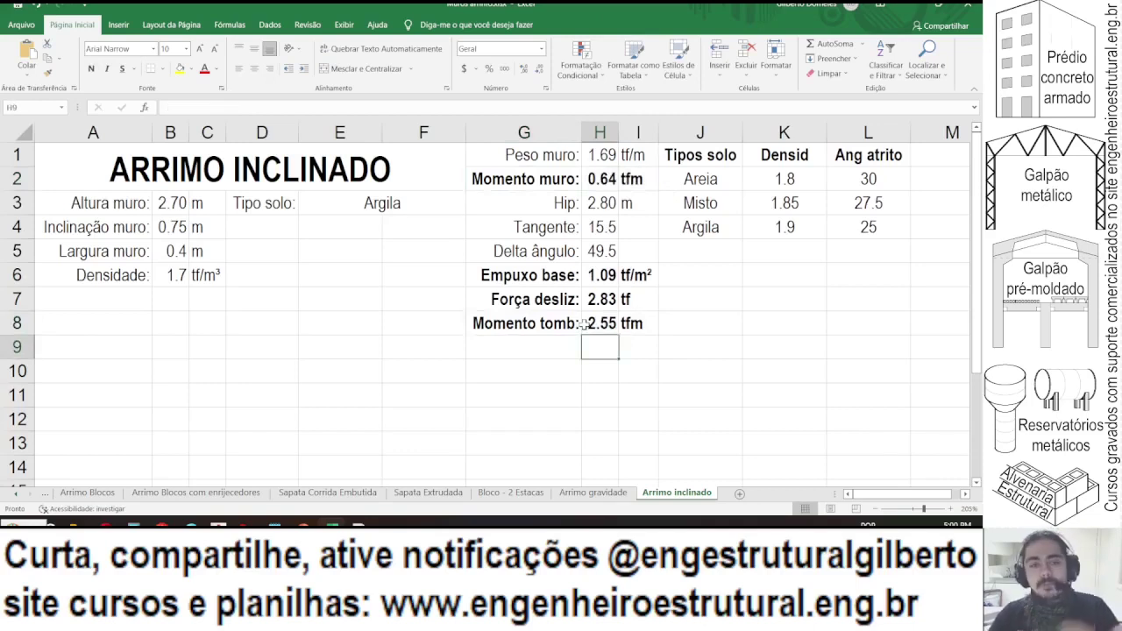
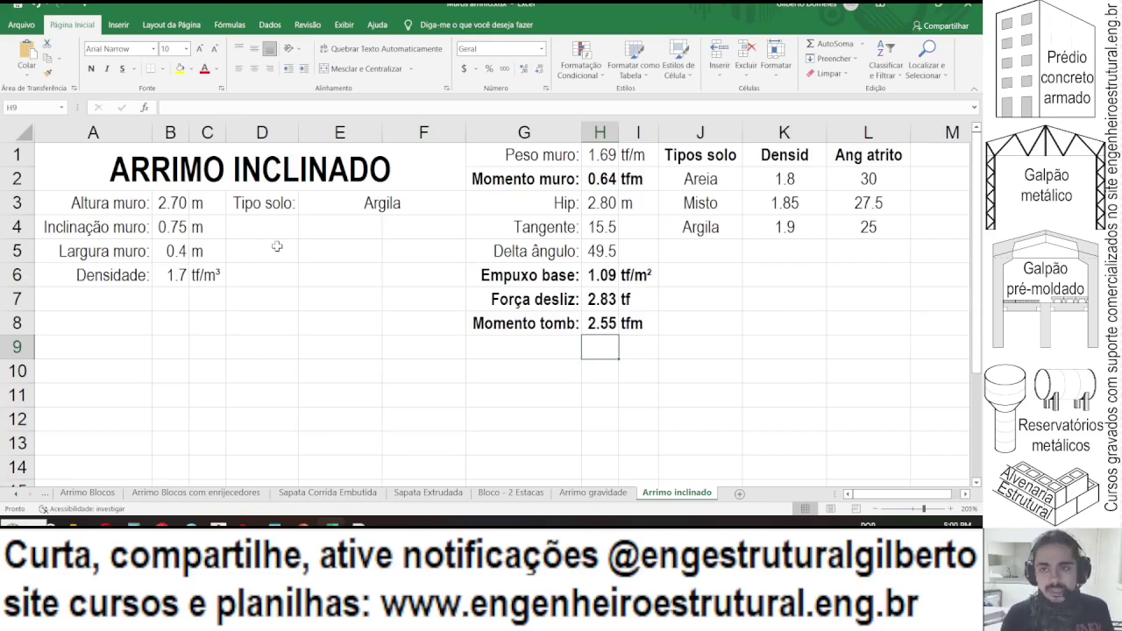
- Add a "Coesão" header in M1 of the soil table, reusing the formatting of the Ang atrito header
{"action": "scroll", "coordinate": [379, 209], "scroll_direction": "right", "scroll_amount": 1}
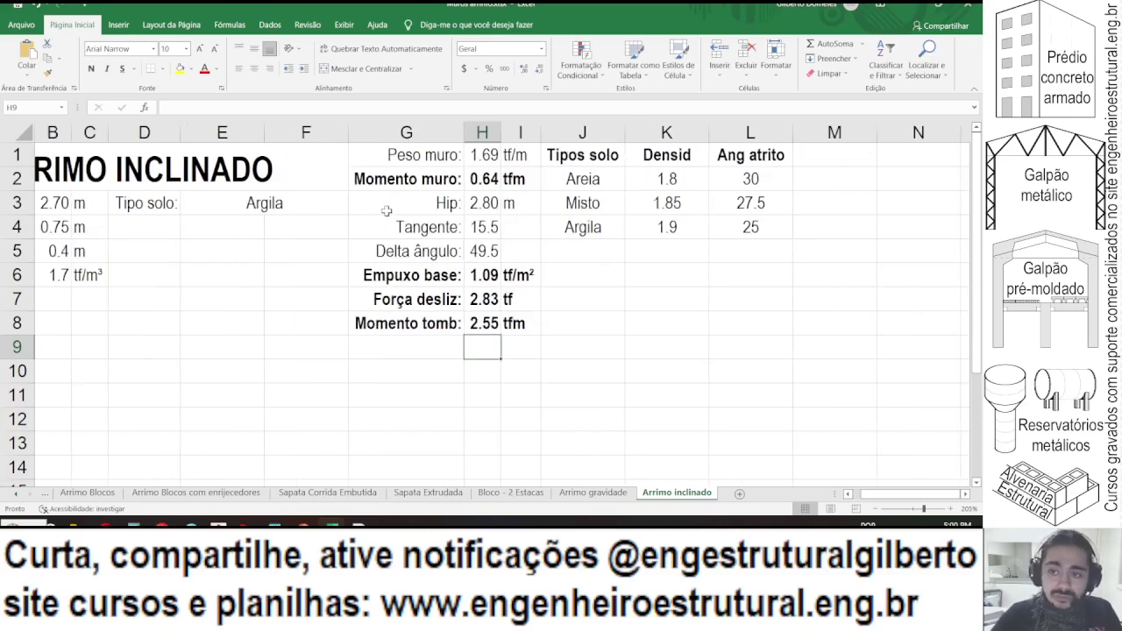
{"action": "left_click", "coordinate": [779, 158]}
{"action": "key", "text": "ctrl+c"}
{"action": "left_click", "coordinate": [813, 156]}
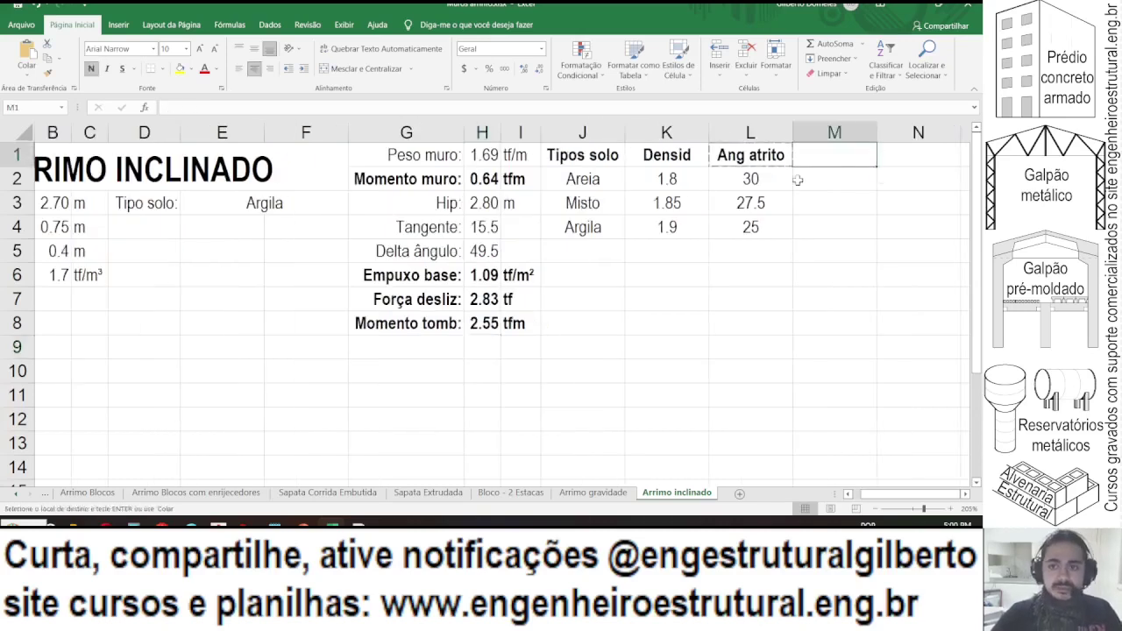
{"action": "key", "text": "ctrl+v"}
{"action": "type", "text": "Coesão"}
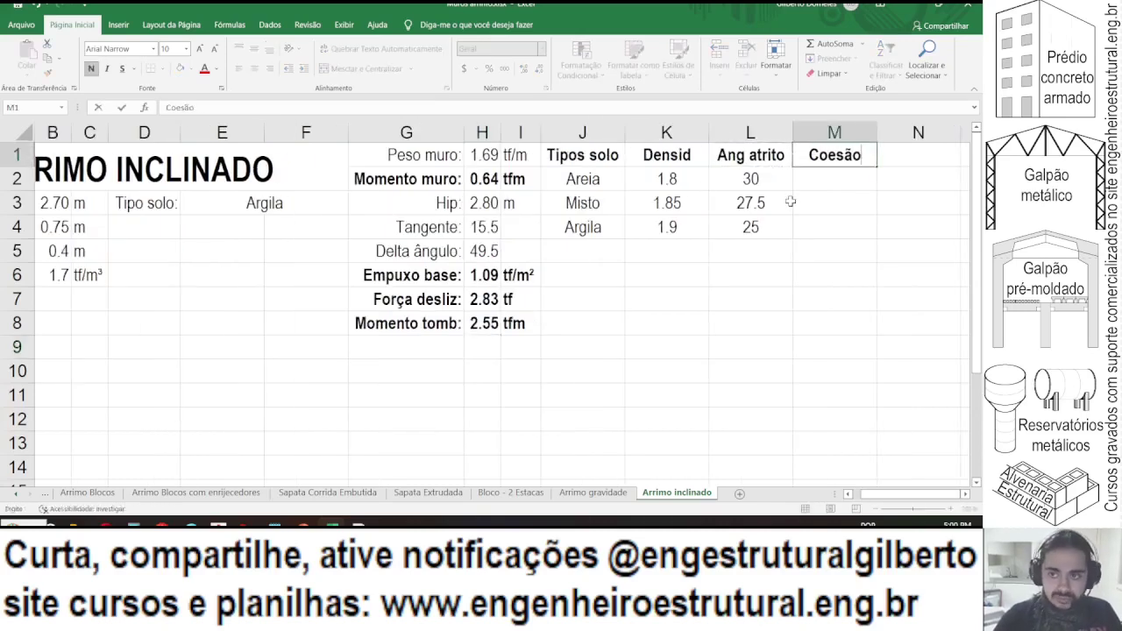
{"action": "key", "text": "Return"}
- Enter the label "Resiste tomb:" in A8 for the overturning check
{"action": "scroll", "coordinate": [362, 211], "scroll_direction": "left", "scroll_amount": 1}
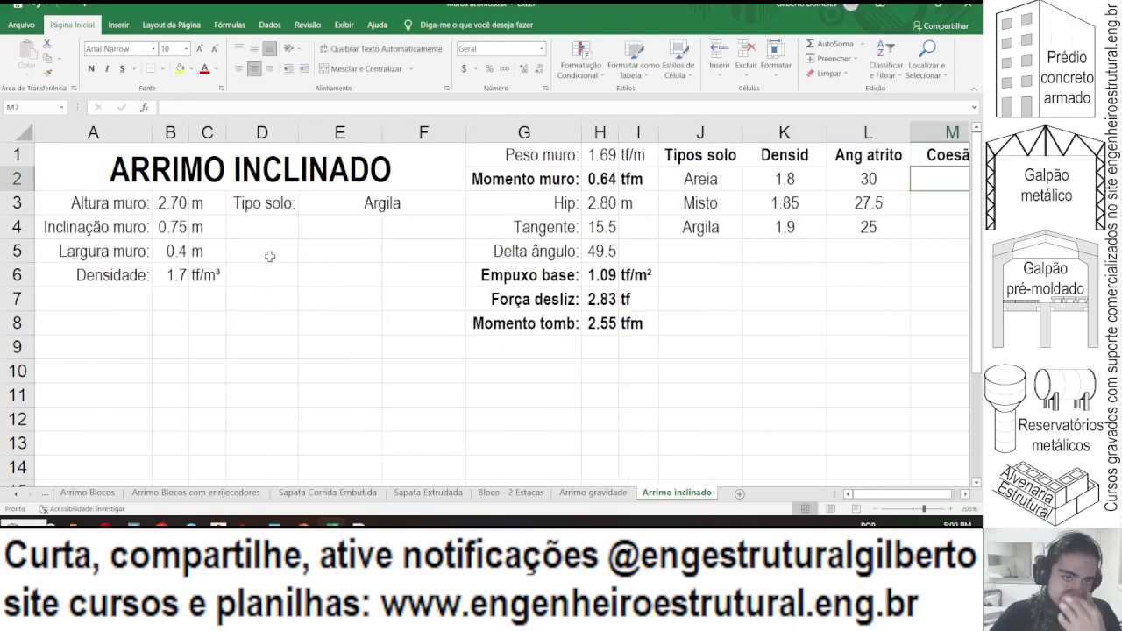
{"action": "mouse_move", "coordinate": [114, 317]}
{"action": "left_mouse_down"}
{"action": "mouse_move", "coordinate": [170, 313]}
{"action": "mouse_move", "coordinate": [130, 318]}
{"action": "left_mouse_up"}
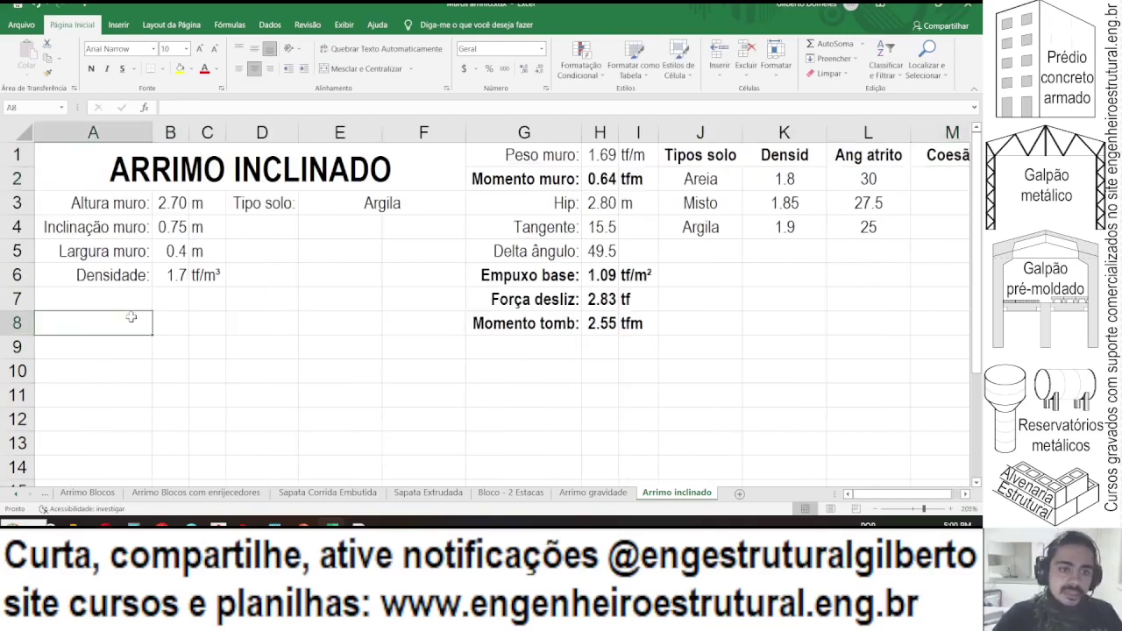
{"action": "type", "text": "Resiste tomb:"}
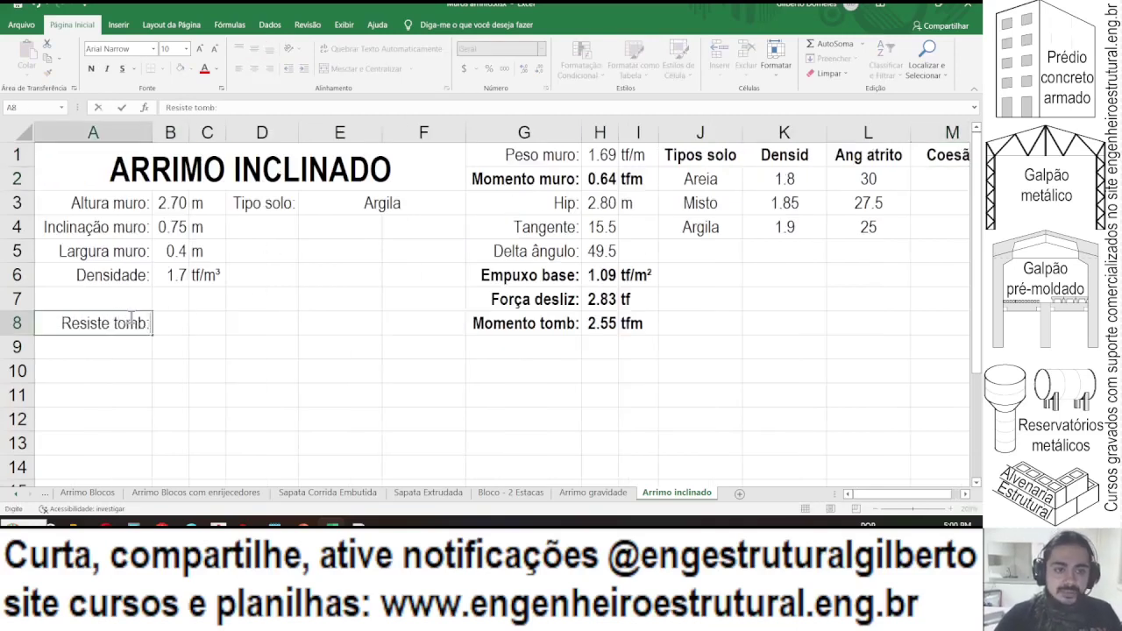
{"action": "key", "text": "Tab"}
- Add the overturning check in B8 with the formula =SE(H8*1.5>H2,"Não","Sim")
{"action": "type", "text": "=se("}
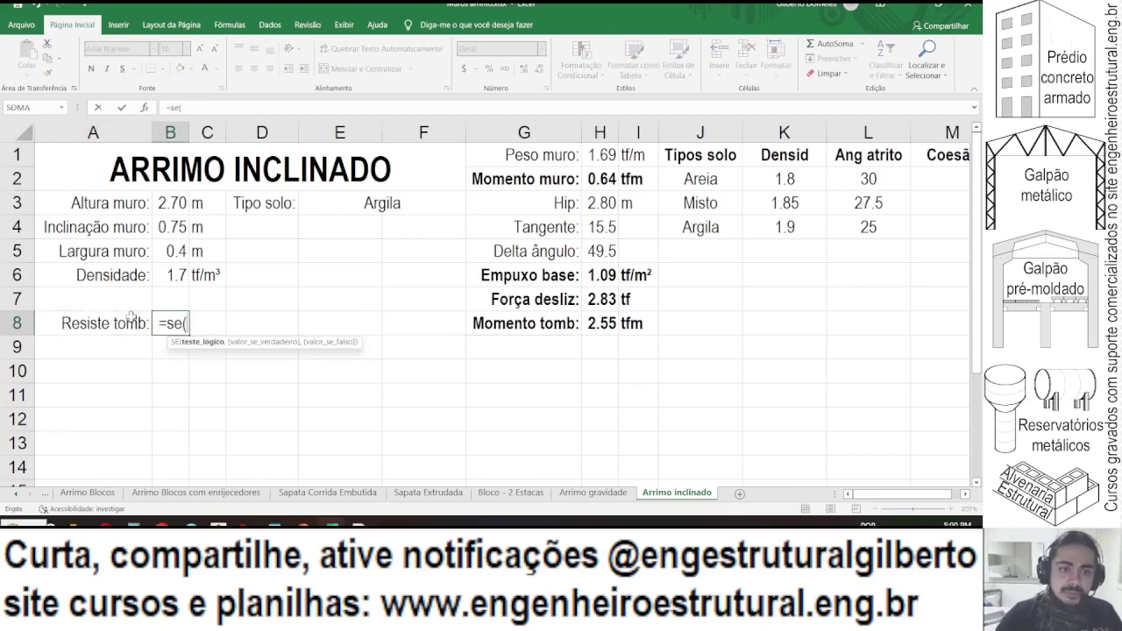
{"action": "type", "text": "H8"}
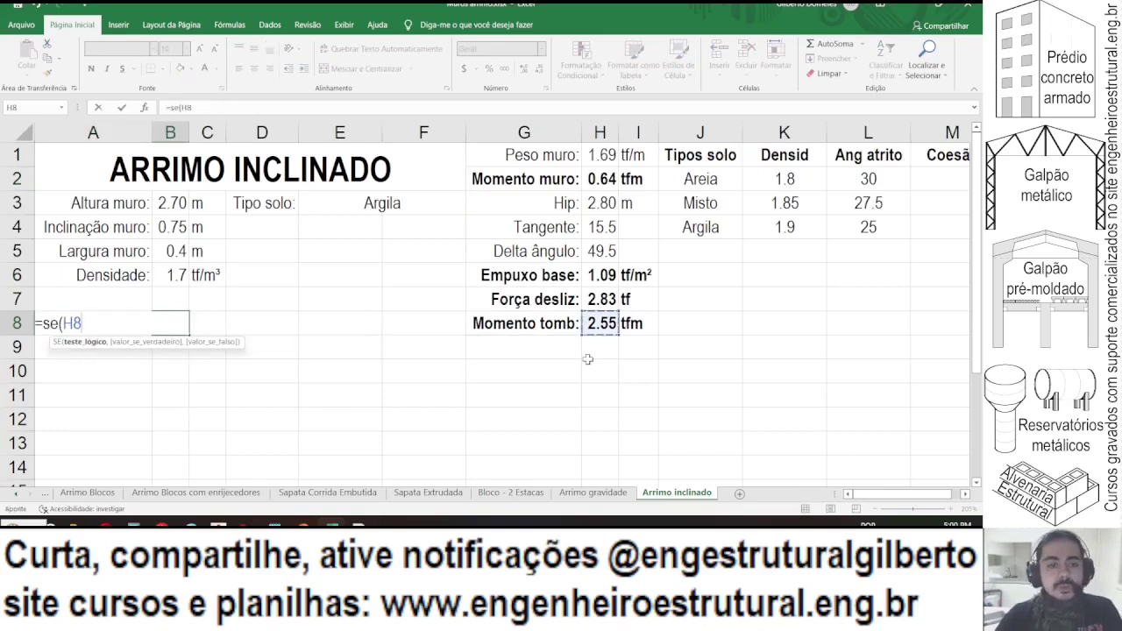
{"action": "type", "text": ">"}
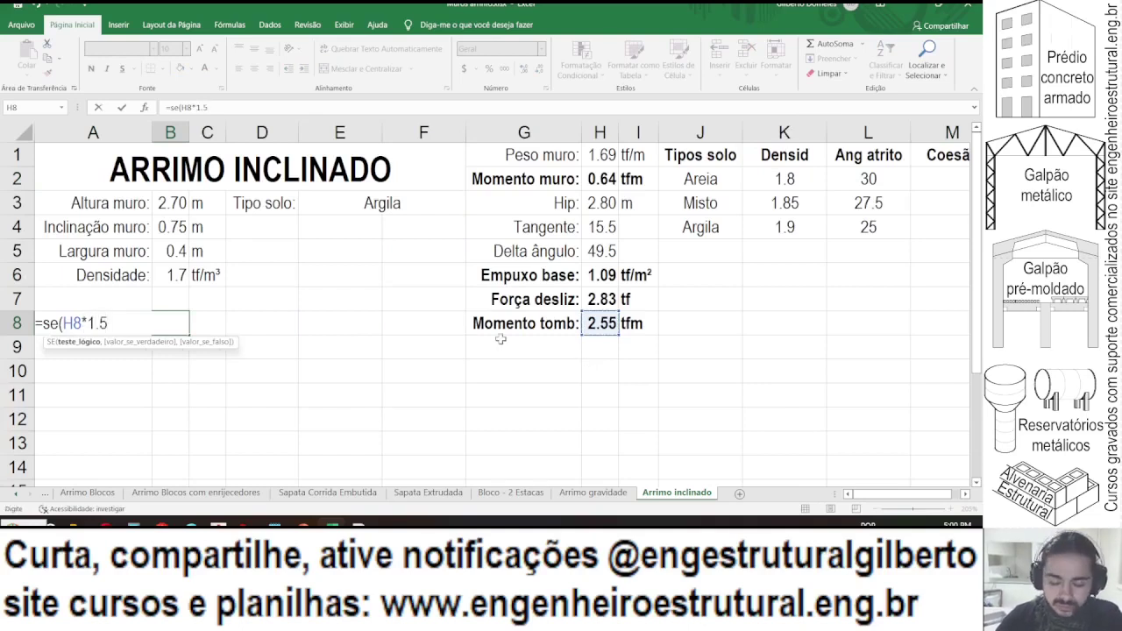
{"action": "left_click", "coordinate": [598, 180]}
{"action": "type", "text": ","}
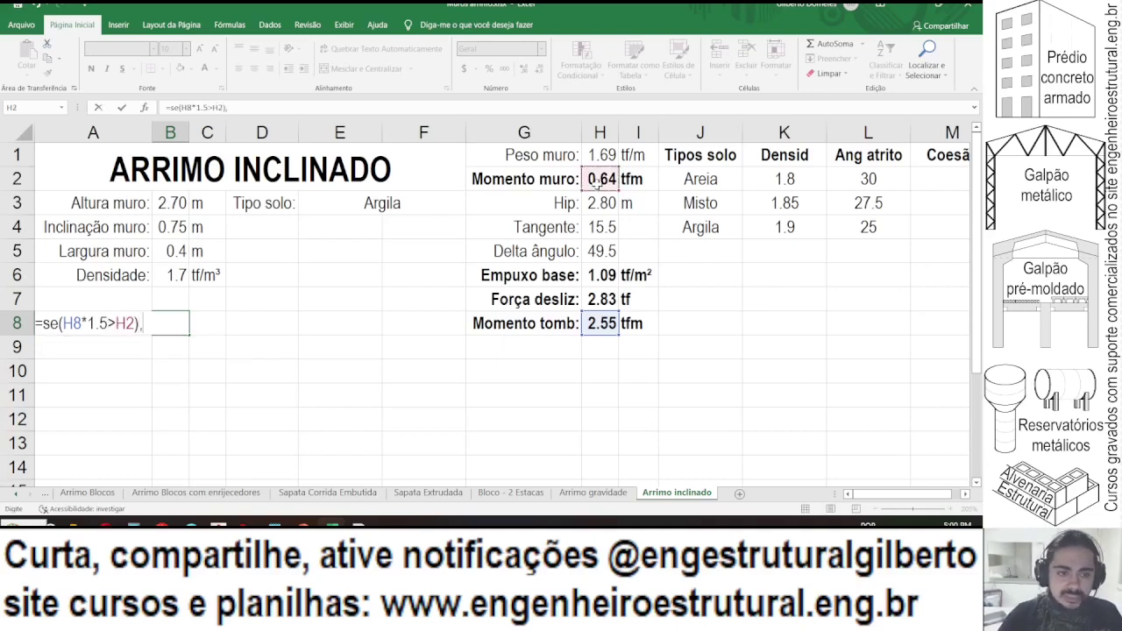
{"action": "type", "text": "\"Não"}
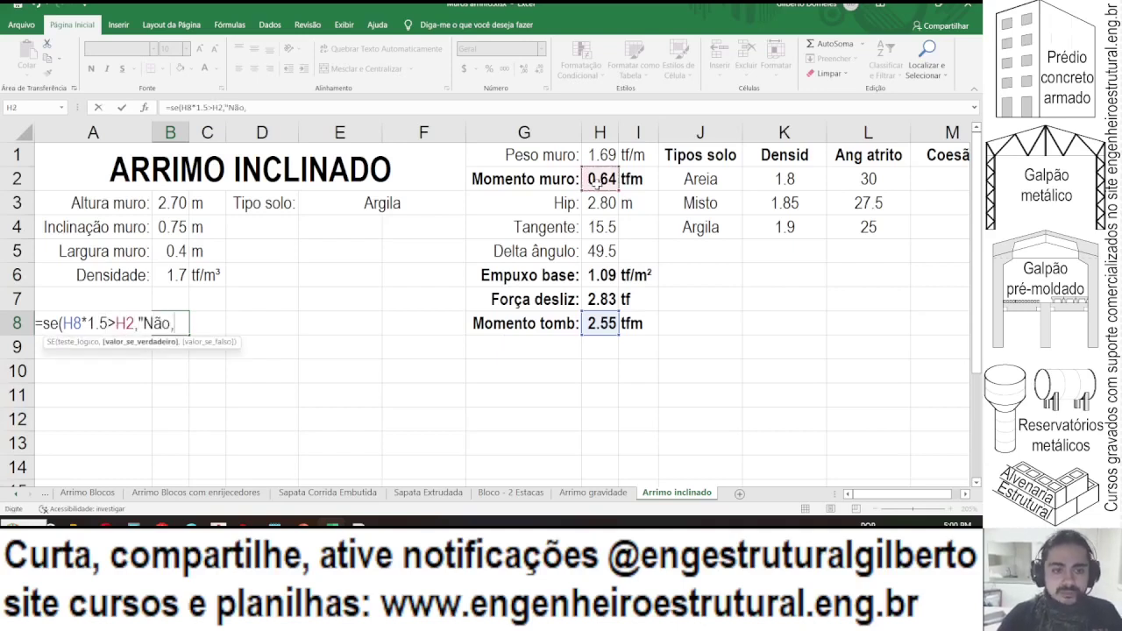
{"action": "type", "text": "\",\"Si"}
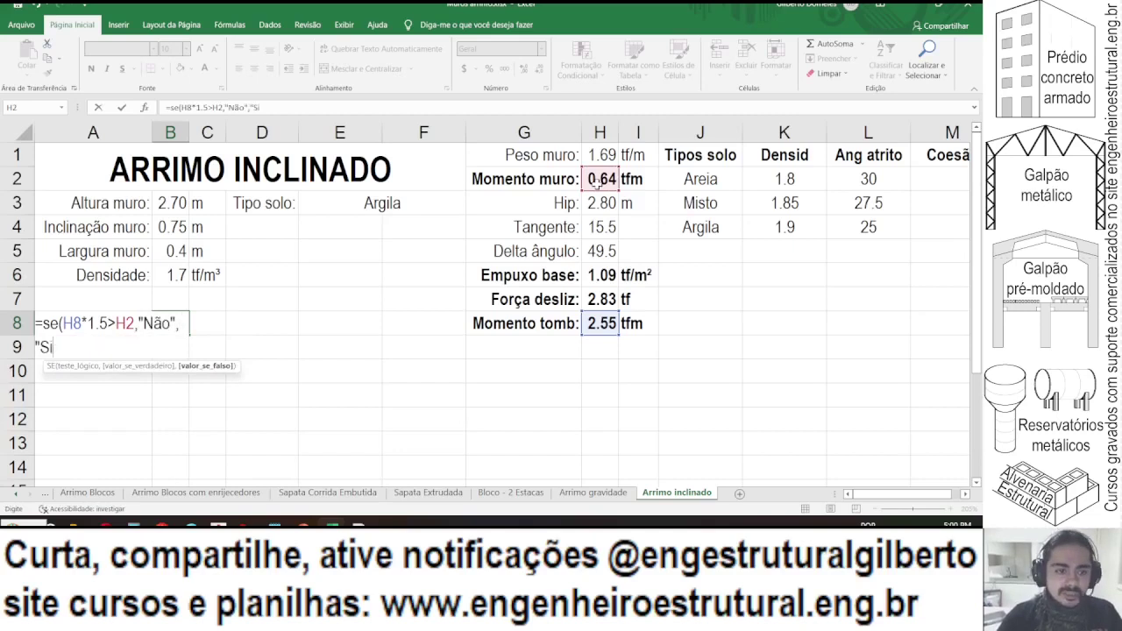
{"action": "type", "text": "m\""}
{"action": "key", "text": "Tab"}
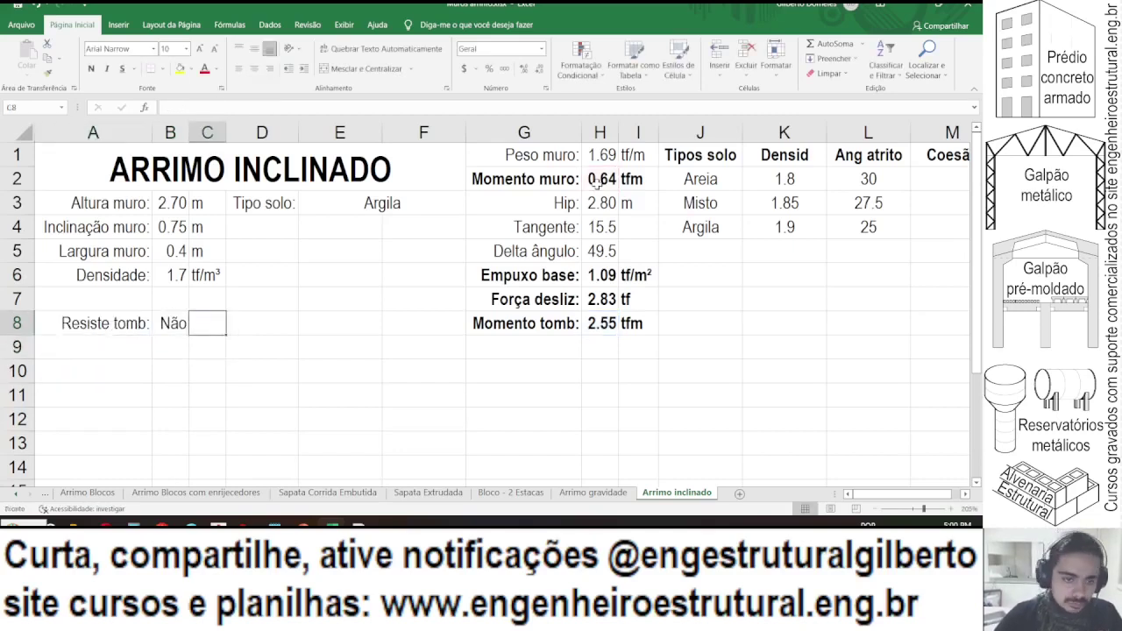
- Enter the label "% res:" in C8 and widen column C to fit it
{"action": "type", "text": "% res"}
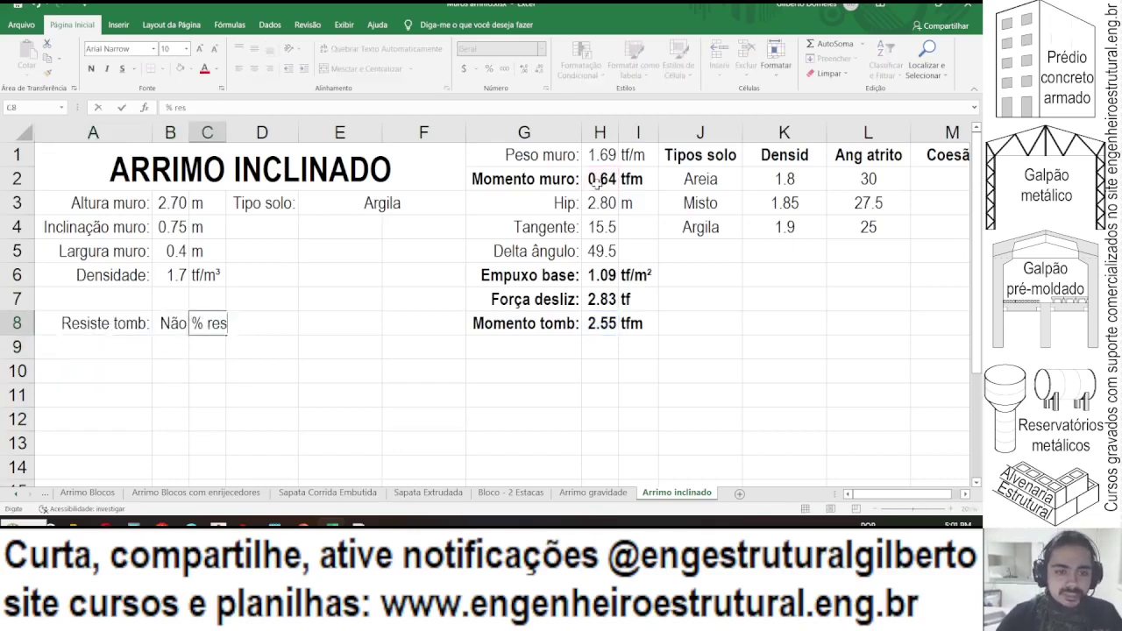
{"action": "type", "text": ":"}
{"action": "key", "text": "Return"}
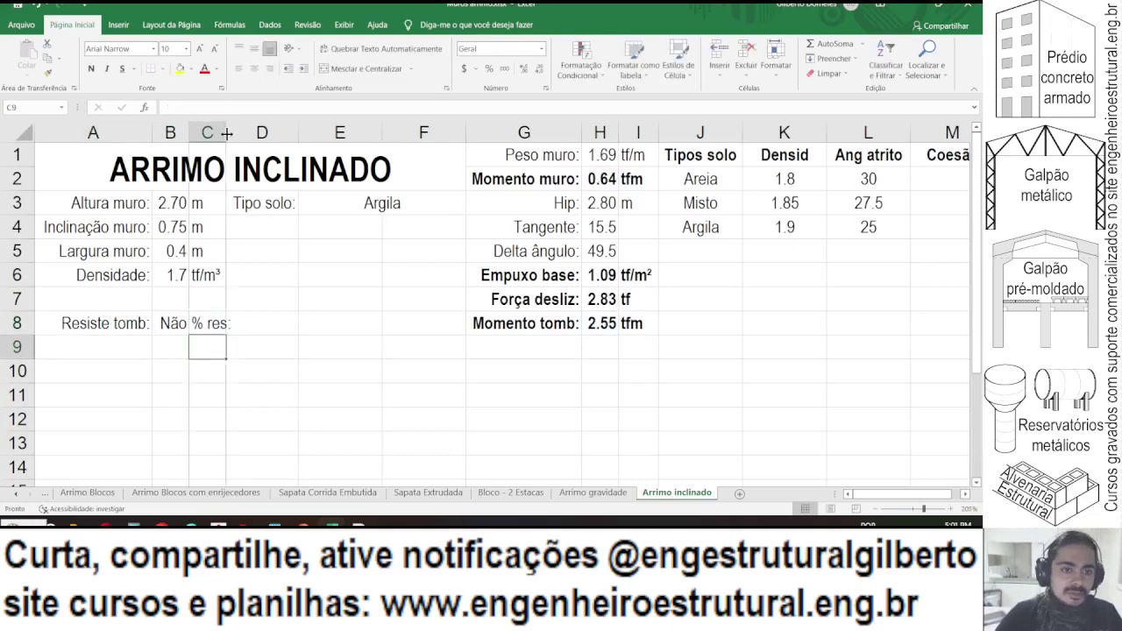
{"action": "left_click_drag", "start_coordinate": [226, 132], "coordinate": [238, 132]}
- Compute the overturning resistance ratio in D8 with the formula =H2/1.5/H8
{"action": "left_click", "coordinate": [263, 317]}
{"action": "type", "text": "="}
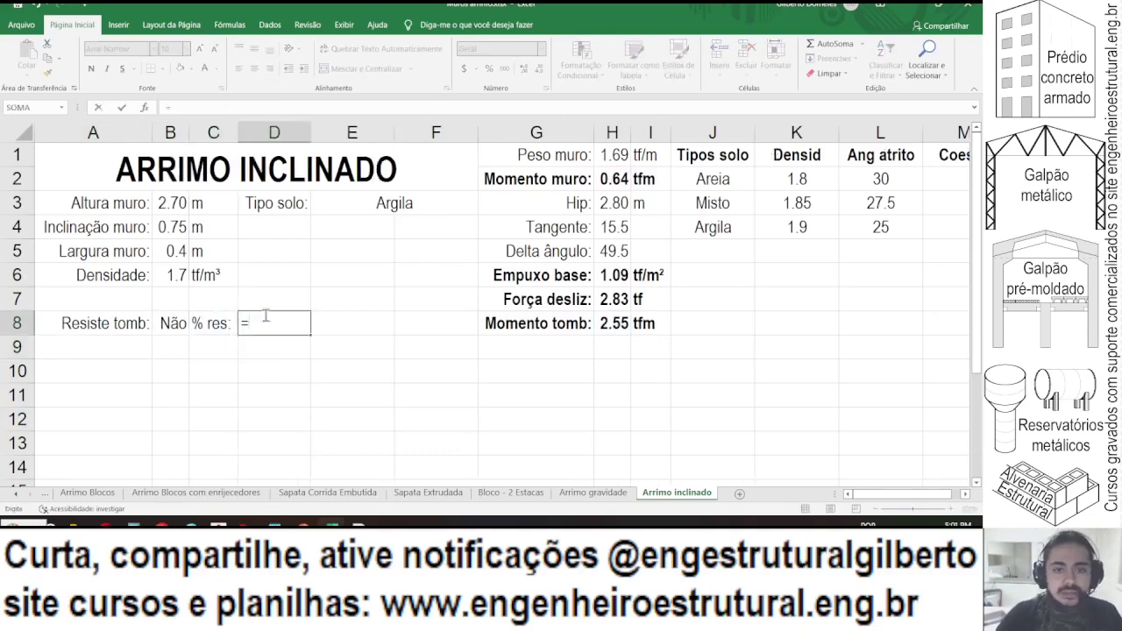
{"action": "left_click", "coordinate": [596, 323]}
{"action": "key", "text": "Escape"}
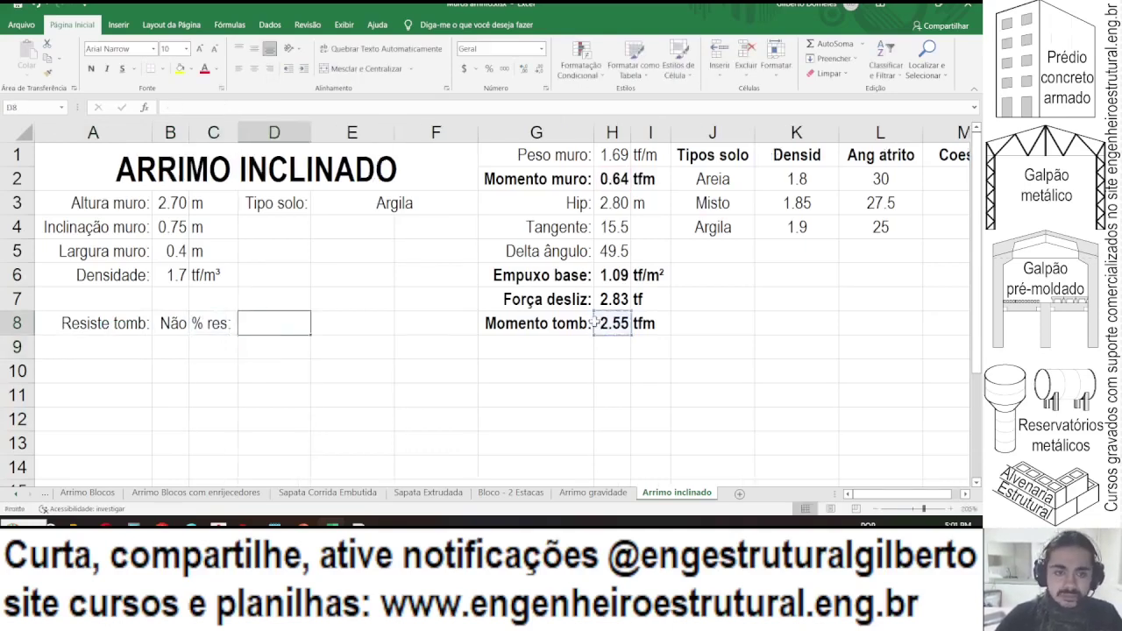
{"action": "type", "text": "="}
{"action": "left_click", "coordinate": [611, 179]}
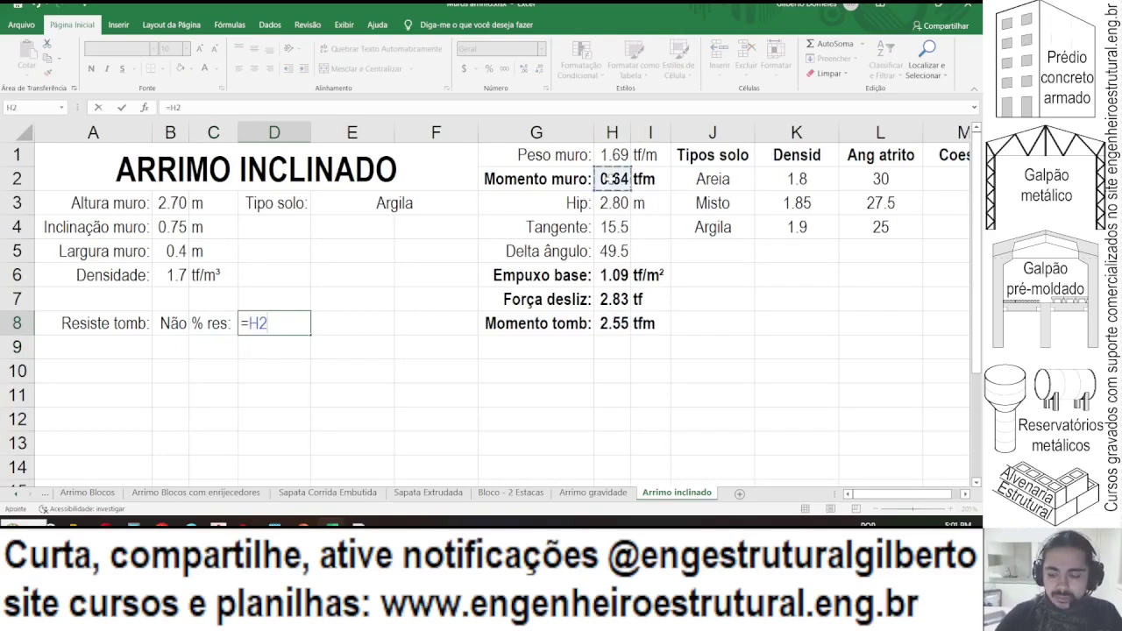
{"action": "type", "text": "/1.5/"}
{"action": "left_click", "coordinate": [633, 324]}
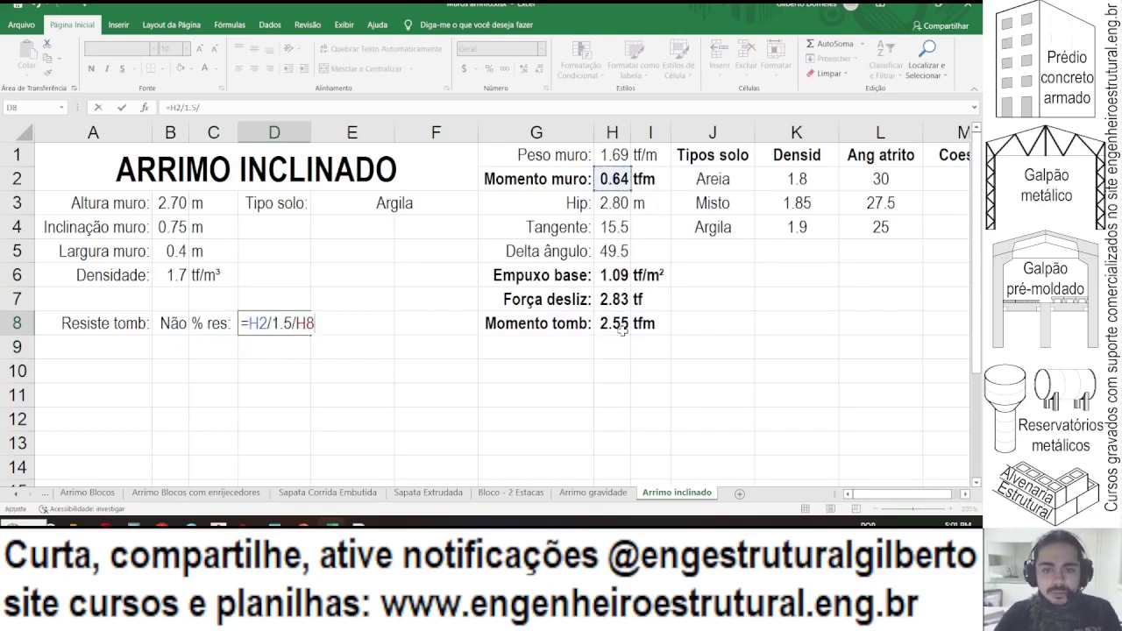
{"action": "key", "text": "Return"}
- Format the resistance ratio in D8 as a percentage with one decimal place
{"action": "left_click", "coordinate": [292, 320]}
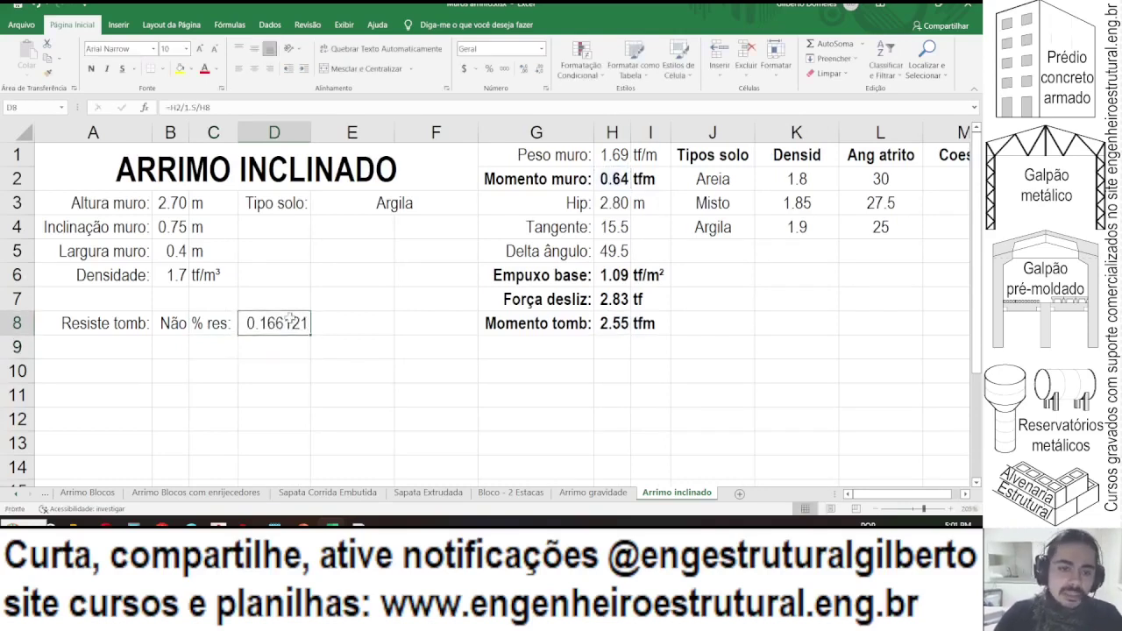
{"action": "left_click", "coordinate": [488, 69]}
{"action": "left_click", "coordinate": [523, 68]}
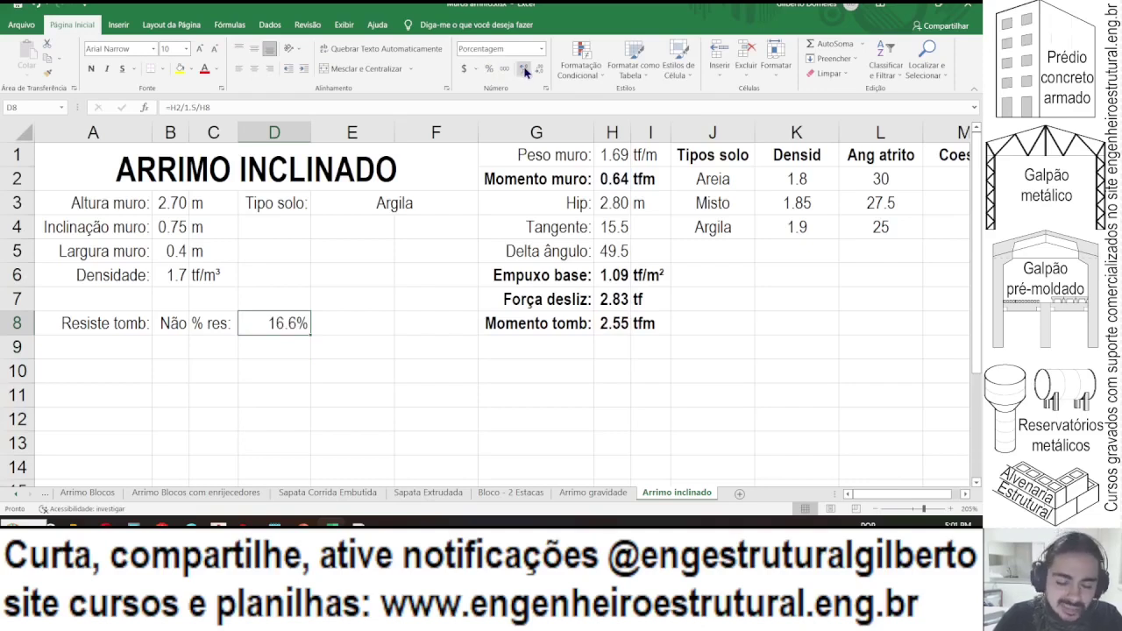
{"action": "left_click_drag", "start_coordinate": [97, 227], "coordinate": [220, 228]}
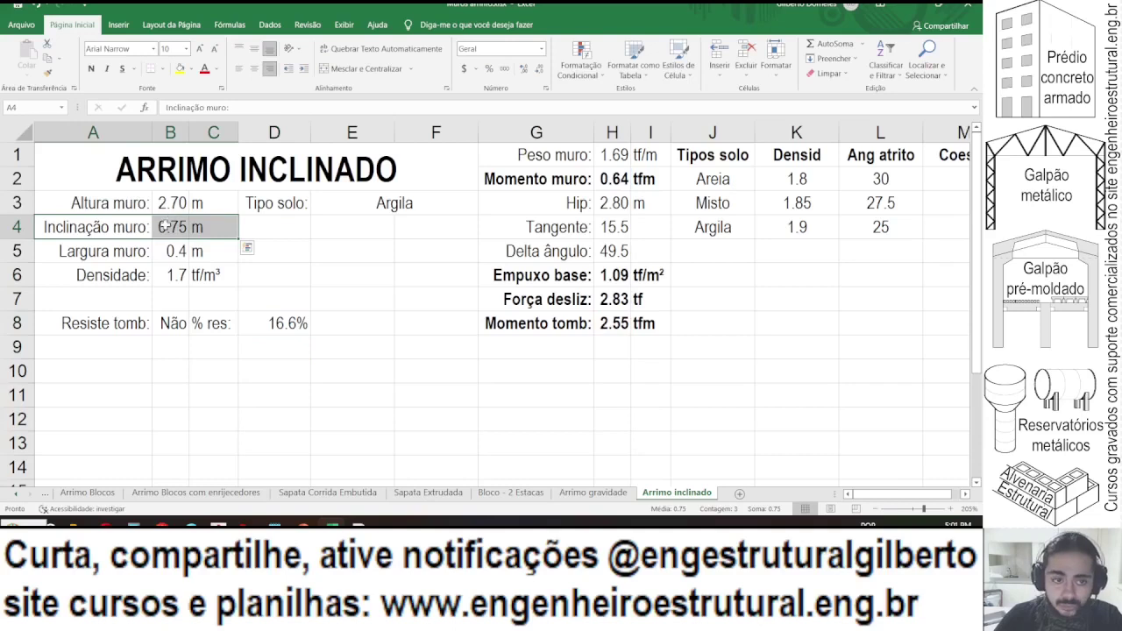
{"action": "key", "text": "Right"}
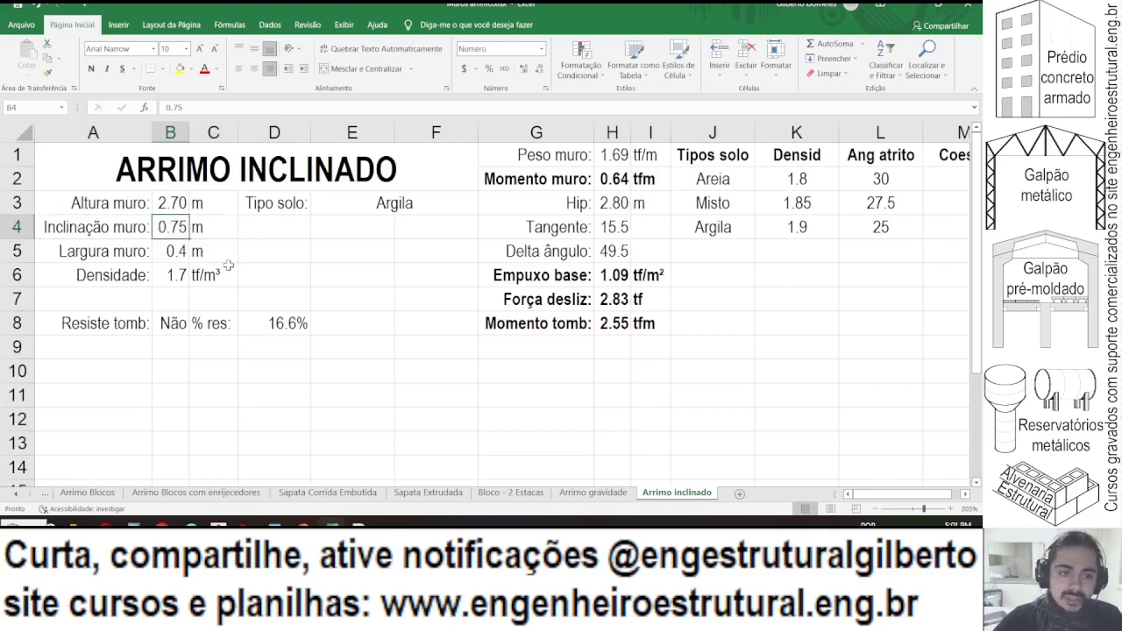
{"action": "type", "text": "0"}
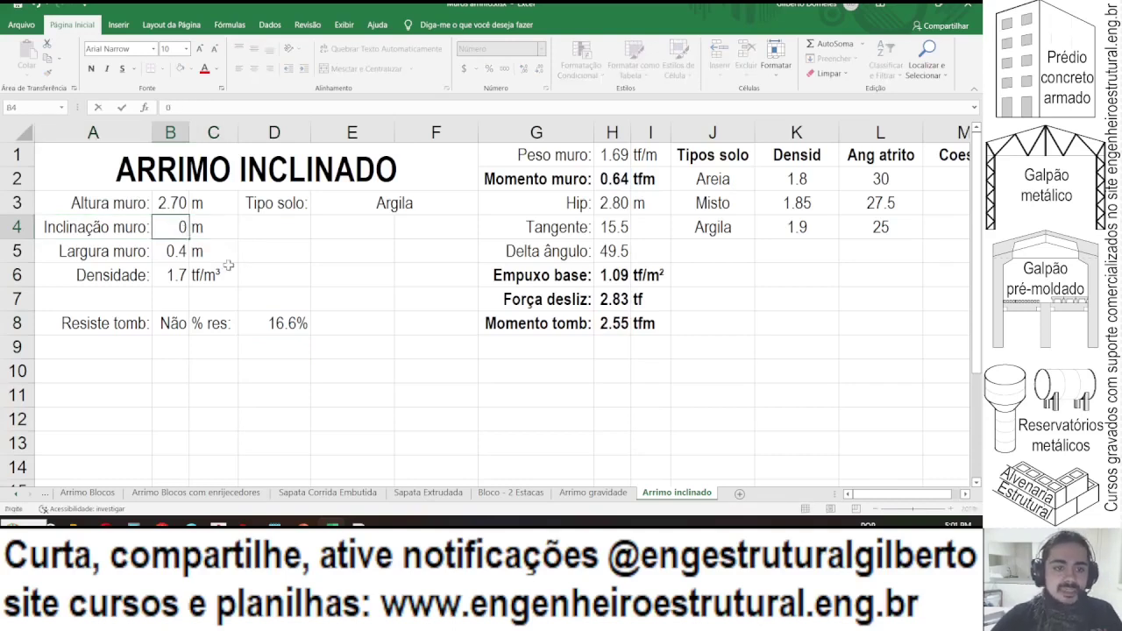
{"action": "key", "text": "Escape"}
- Show the wall width and density values in B5:B6 with two decimal places
{"action": "key", "text": "Down"}
{"action": "key", "text": "shift+Down"}
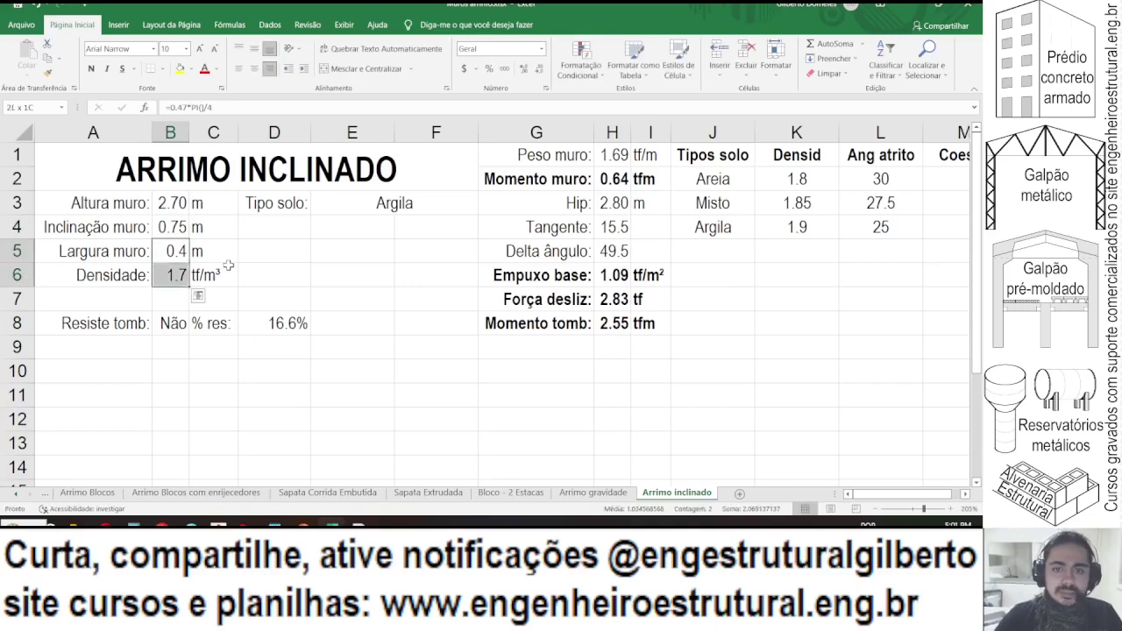
{"action": "left_click", "coordinate": [523, 69]}
- Change the density label in A6 to "Densidade muro:"
{"action": "left_click", "coordinate": [101, 271]}
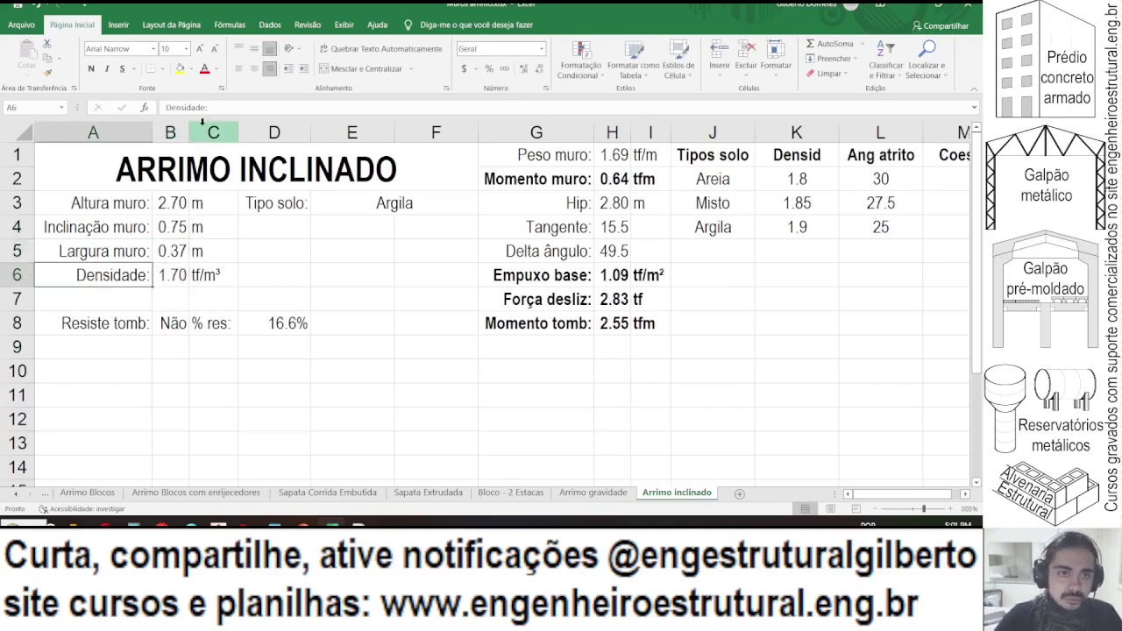
{"action": "key", "text": "F2"}
{"action": "type", "text": "mur"}
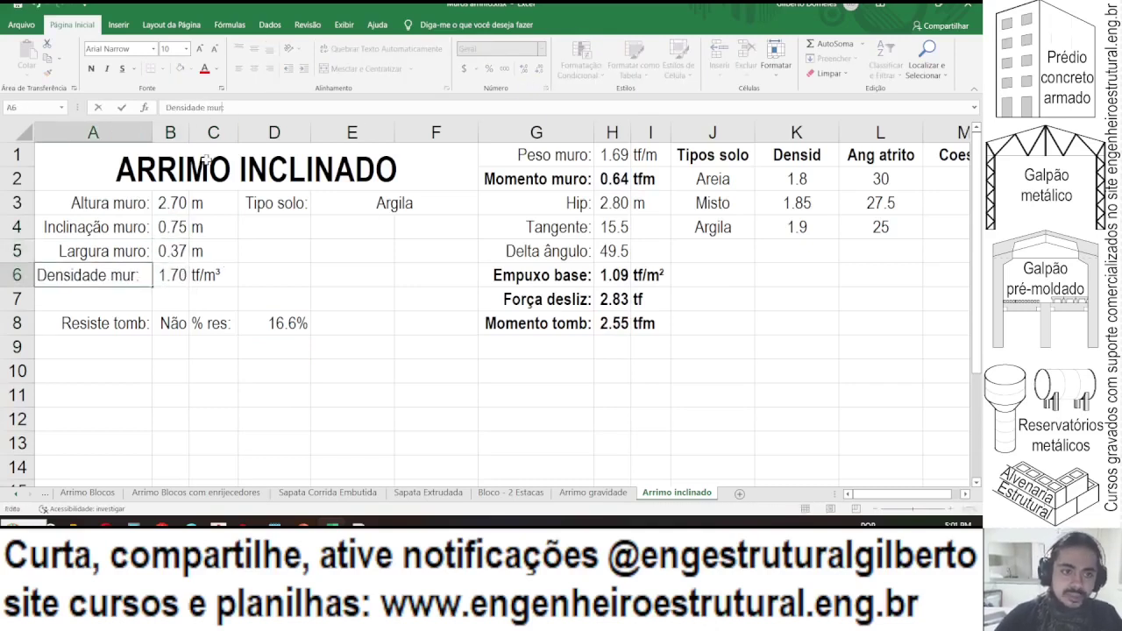
{"action": "type", "text": "o"}
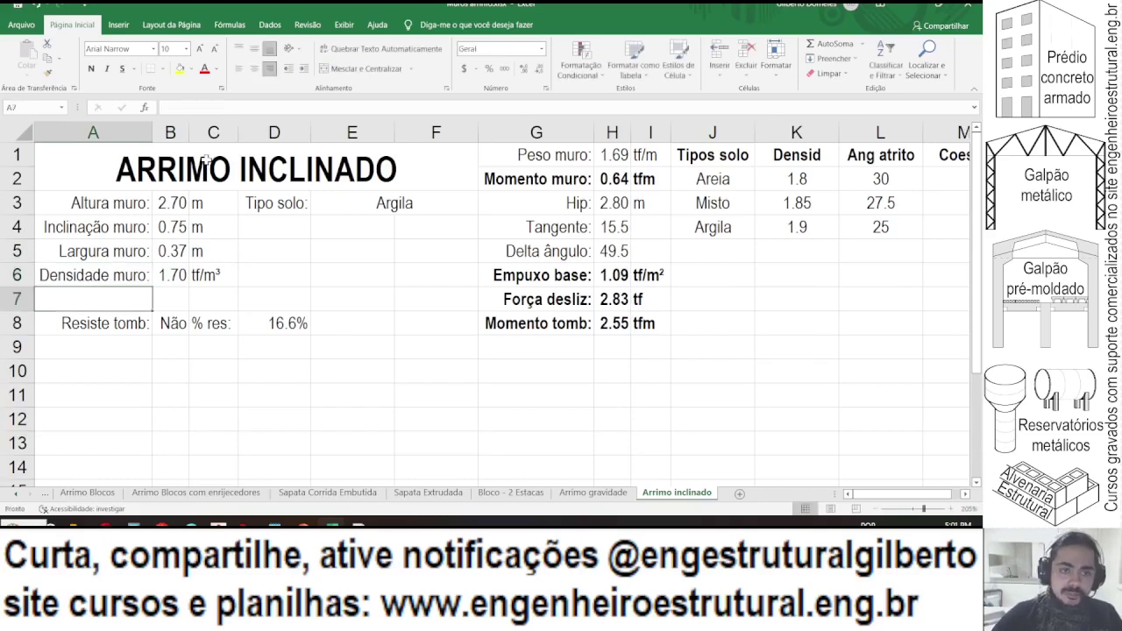
{"action": "key", "text": "Tab"}
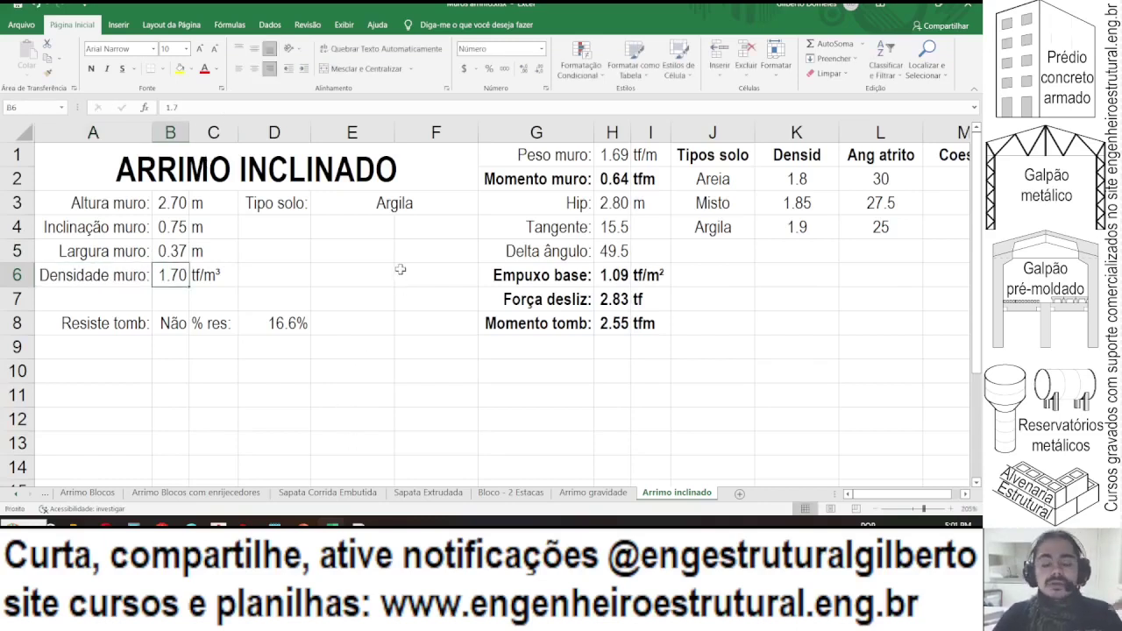
- Switch to AutoCAD and try to draw a line from the centre of the inclined wall's lowest block
{"action": "key", "text": "alt+Tab"}
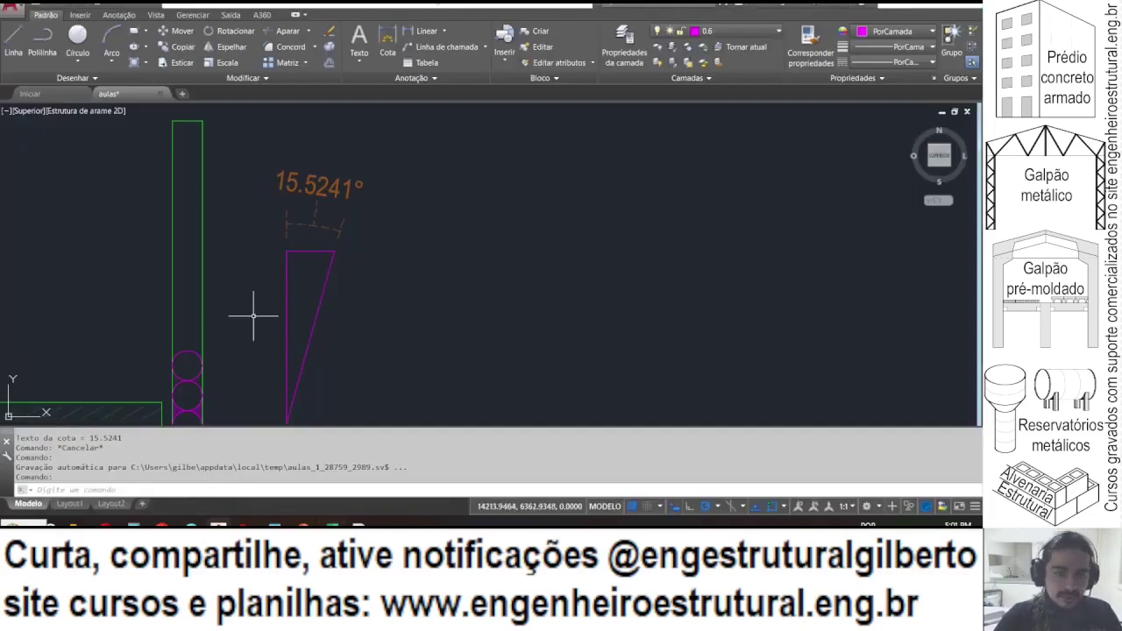
{"action": "scroll", "coordinate": [233, 289], "scroll_direction": "down", "scroll_amount": 3}
{"action": "scroll", "coordinate": [237, 313], "scroll_direction": "up", "scroll_amount": 3}
{"action": "left_click_drag", "start_coordinate": [238, 313], "coordinate": [239, 305]}
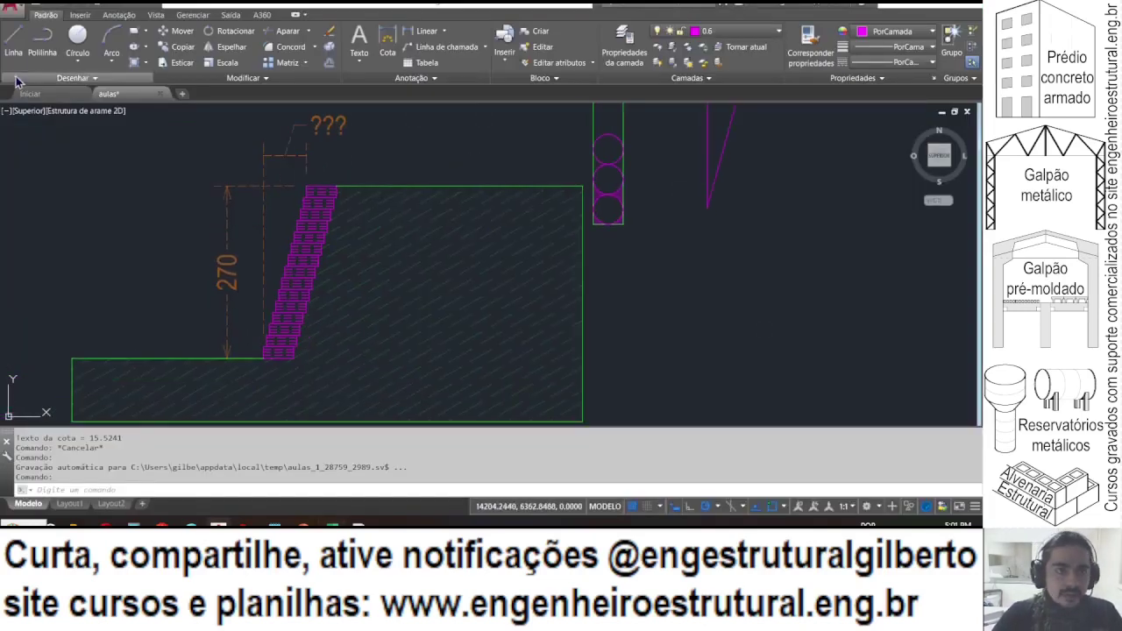
{"action": "left_click", "coordinate": [13, 40]}
{"action": "left_click", "coordinate": [278, 354]}
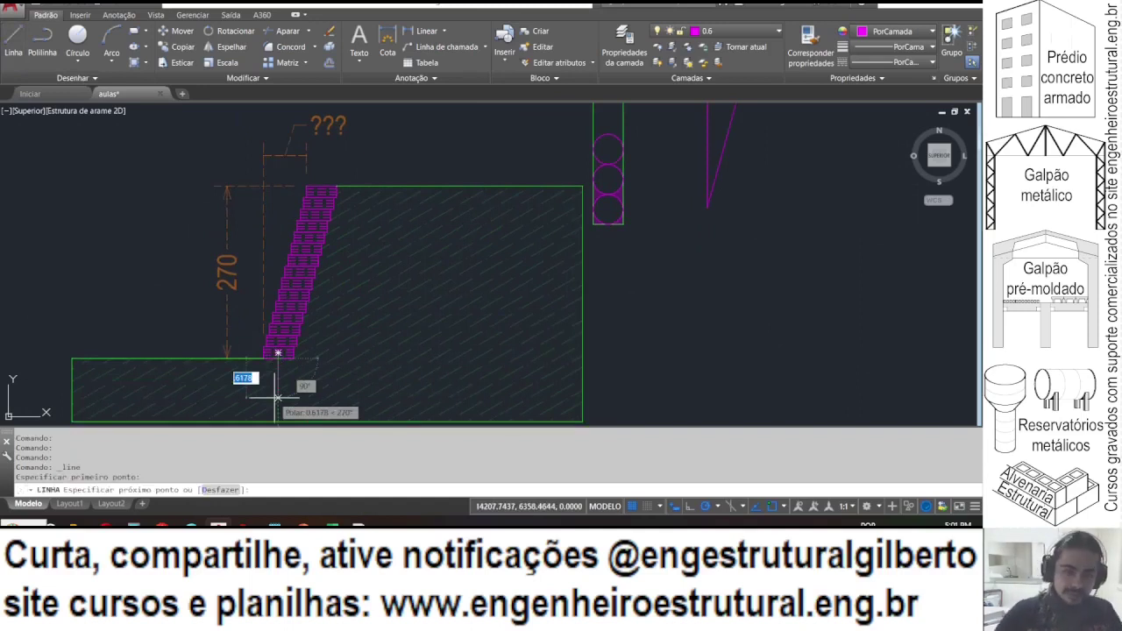
{"action": "scroll", "coordinate": [278, 397], "scroll_direction": "up", "scroll_amount": 8}
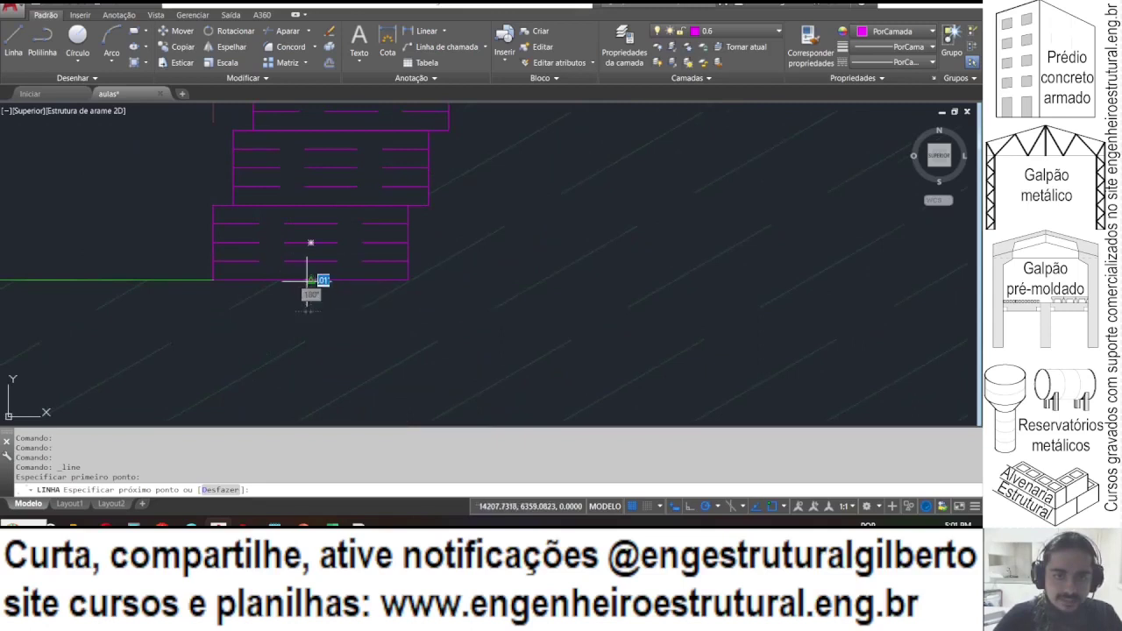
{"action": "key", "text": "Escape"}
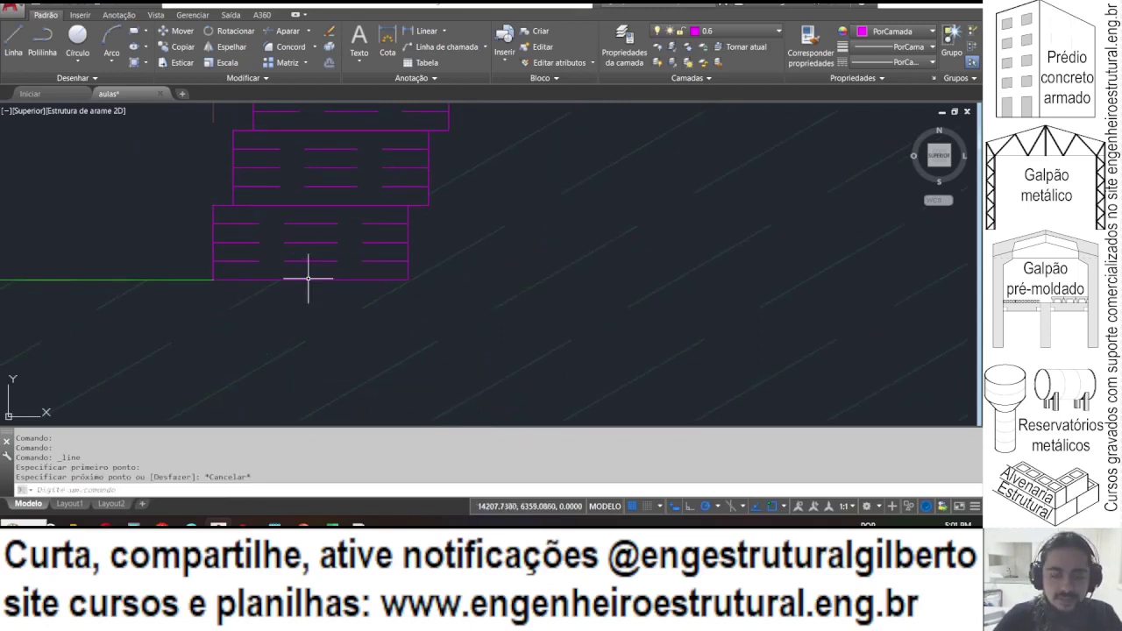
- Try a linear dimension along the lowest block's base, from its outer corner to its midpoint
{"action": "left_click", "coordinate": [425, 35]}
{"action": "left_click", "coordinate": [213, 280]}
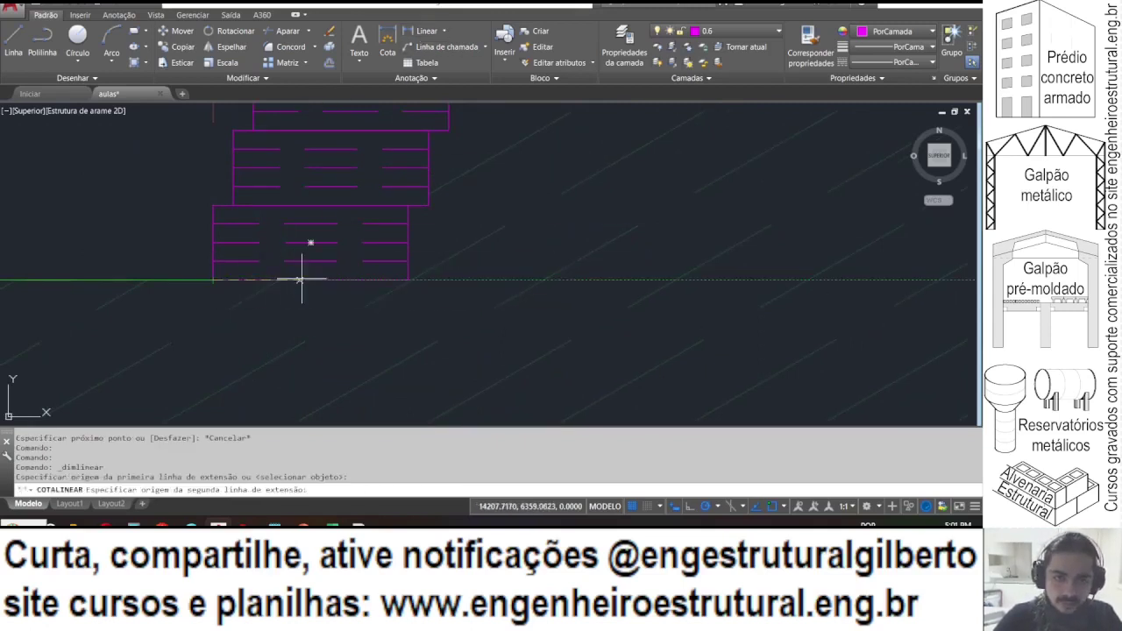
{"action": "left_click", "coordinate": [302, 282]}
{"action": "scroll", "coordinate": [294, 316], "scroll_direction": "down", "scroll_amount": 5}
{"action": "key", "text": "Escape"}
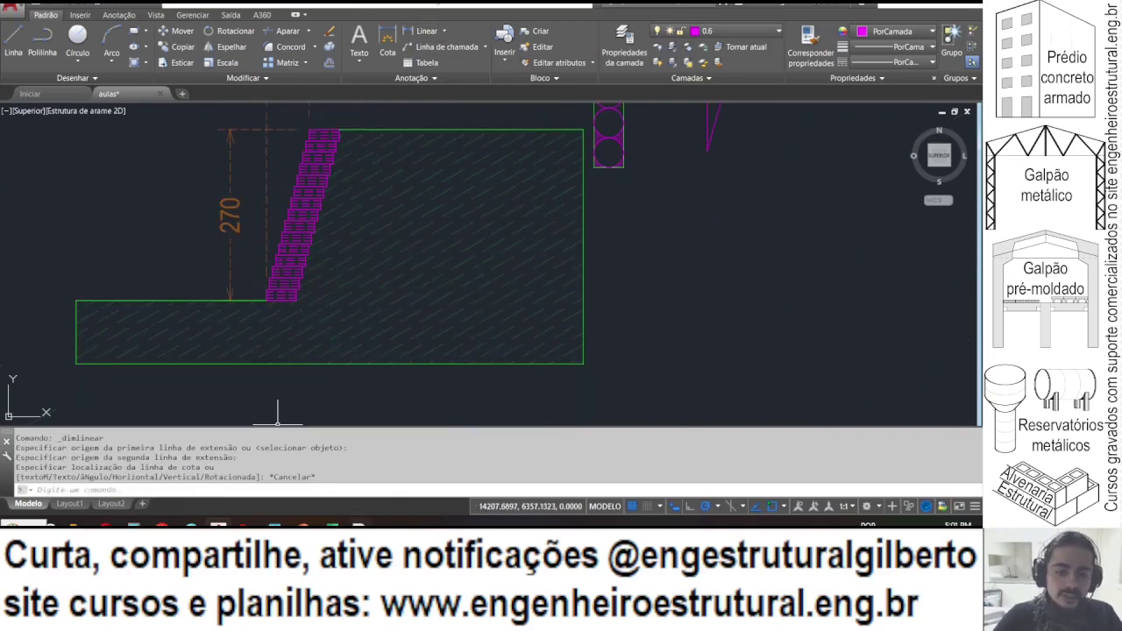
- Switch back to Excel and edit the Momento muro formula in H2 to =(B4+B5/2)/2*H1
{"action": "key", "text": "alt+Tab"}
{"action": "left_click", "coordinate": [597, 180]}
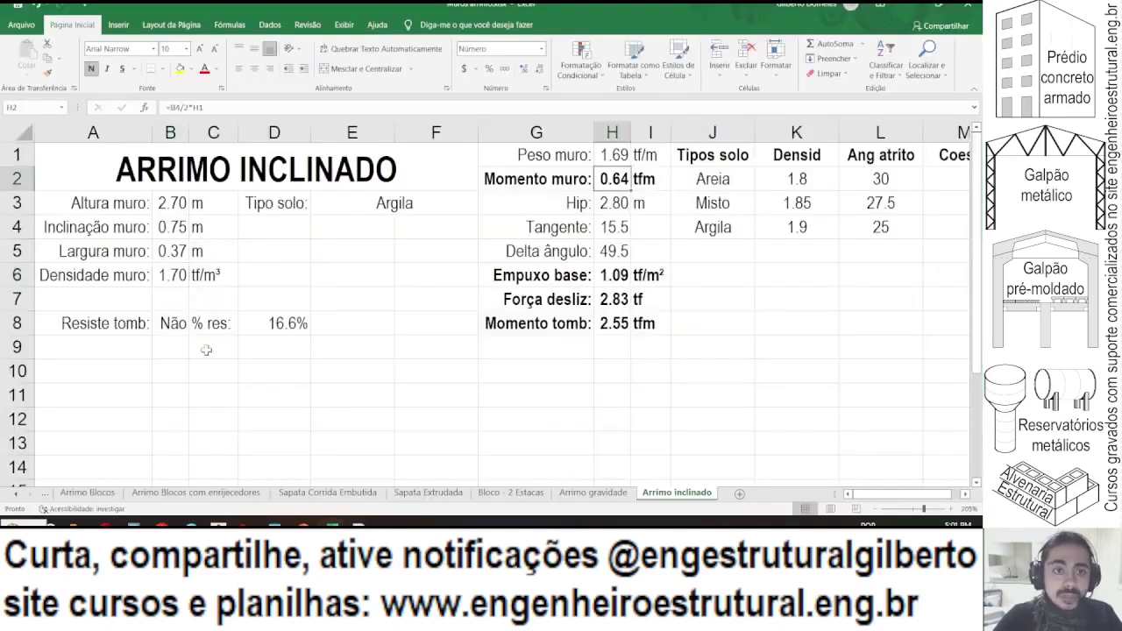
{"action": "left_click", "coordinate": [194, 108]}
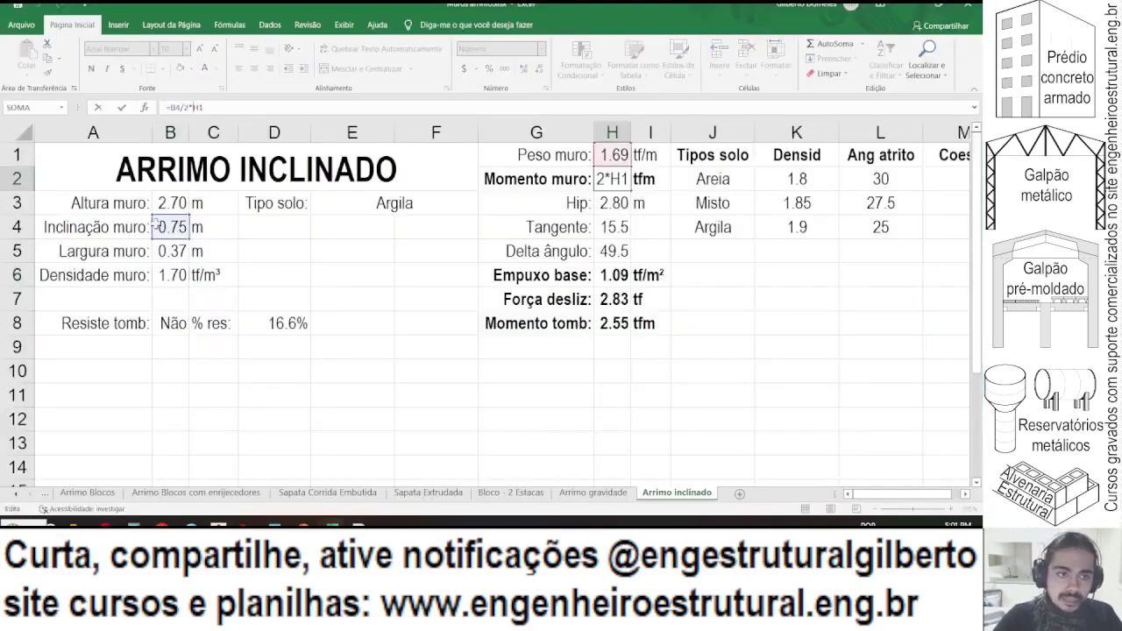
{"action": "key", "text": "Left"}
{"action": "key", "text": "Left"}
{"action": "key", "text": "Left"}
{"action": "key", "text": "Left"}
{"action": "key", "text": "Left"}
{"action": "key", "text": "Left"}
{"action": "key", "text": "Left"}
{"action": "key", "text": "Left"}
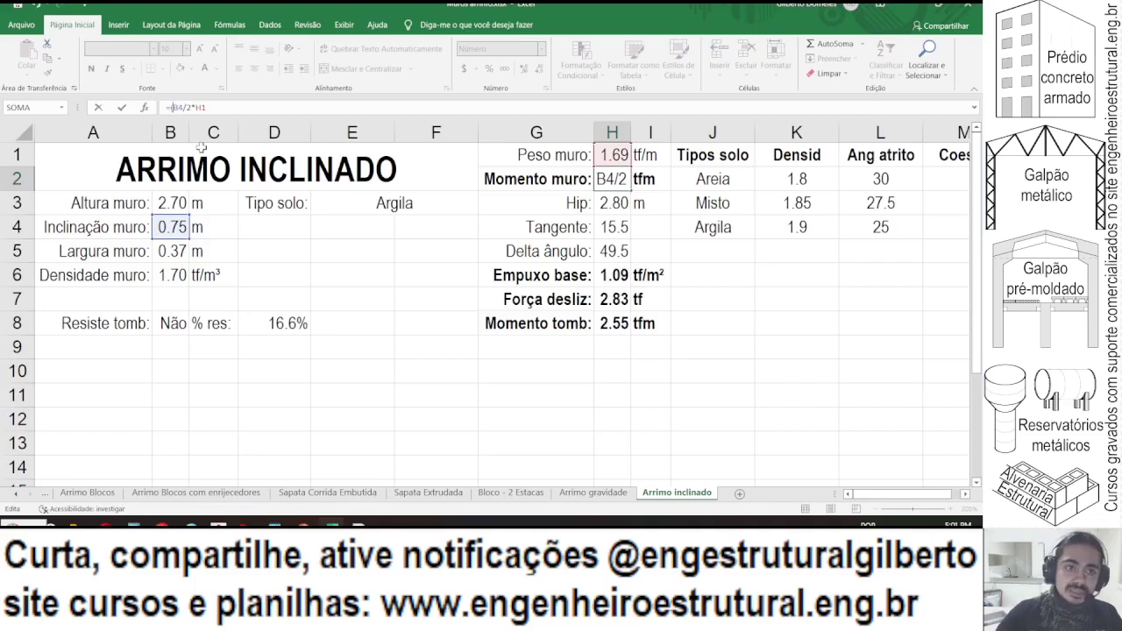
{"action": "type", "text": "("}
{"action": "key", "text": "Right"}
{"action": "key", "text": "Right"}
{"action": "type", "text": "+"}
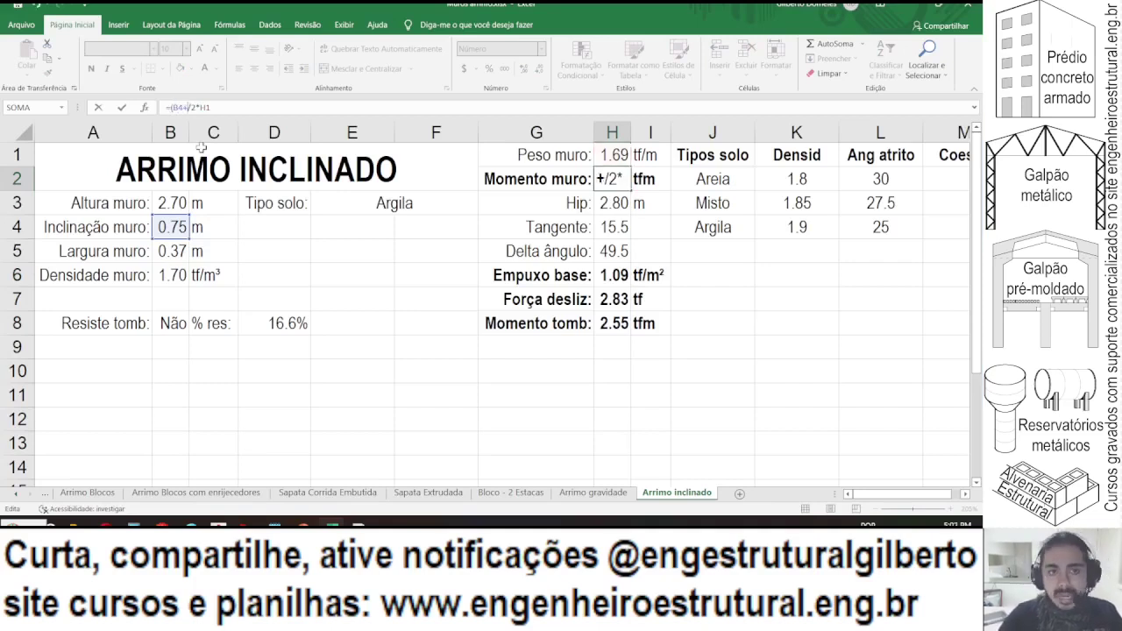
{"action": "left_click", "coordinate": [171, 252]}
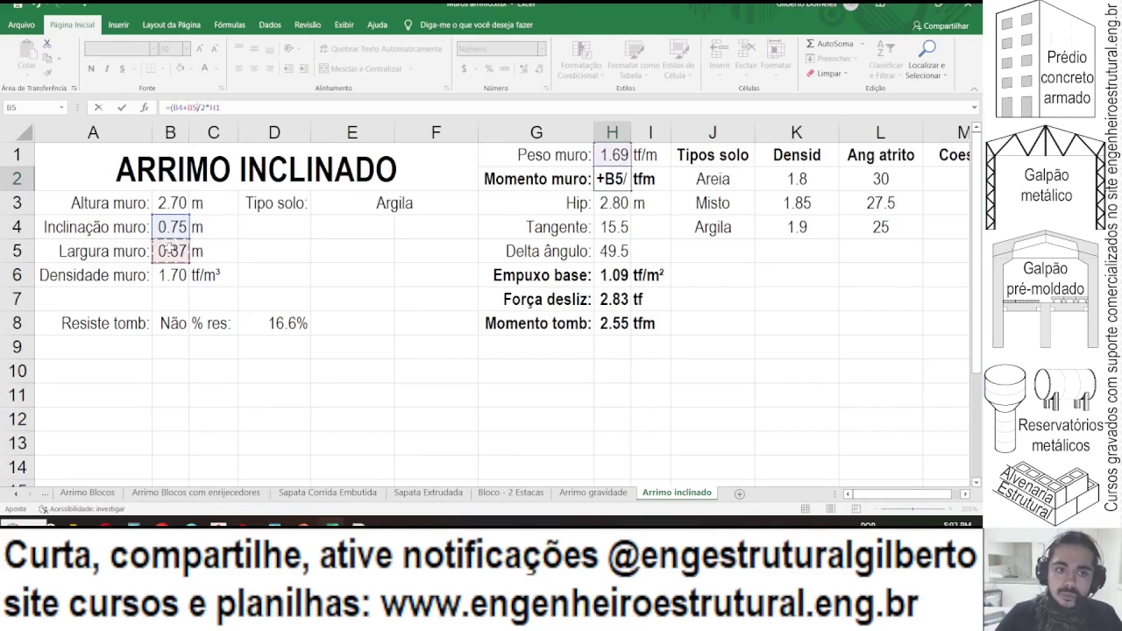
{"action": "type", "text": ")"}
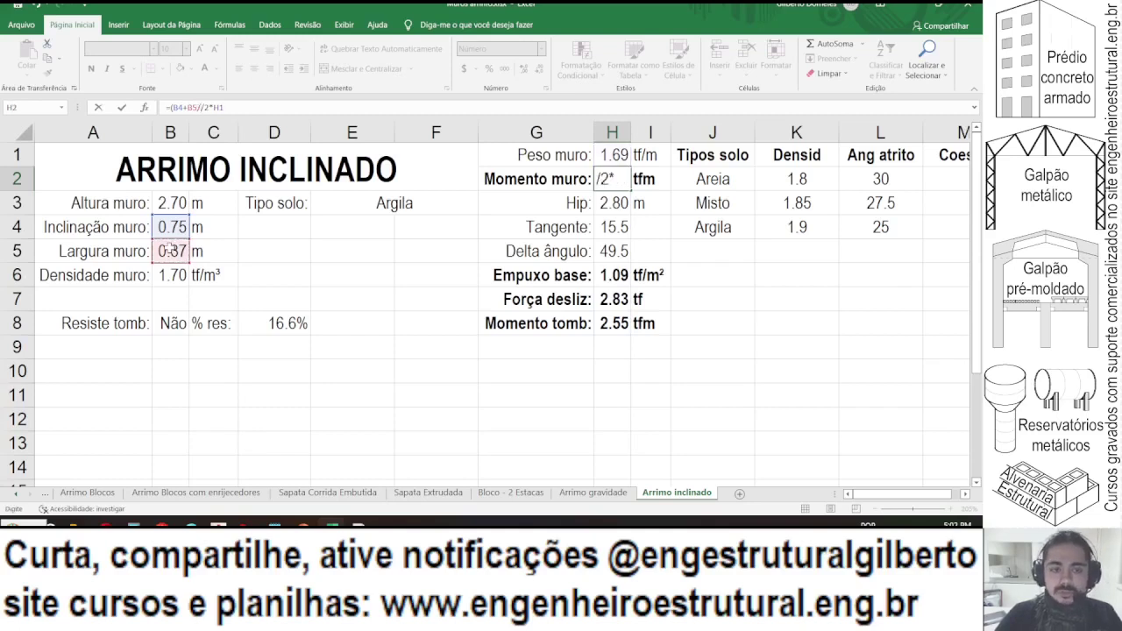
{"action": "type", "text": "/2"}
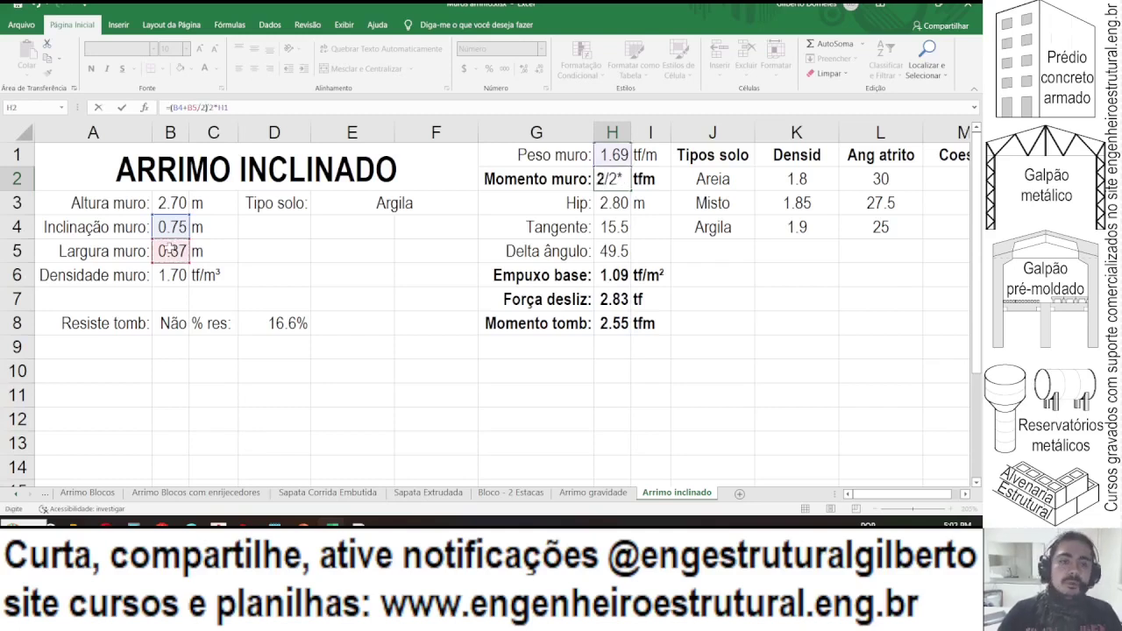
{"action": "type", "text": ")"}
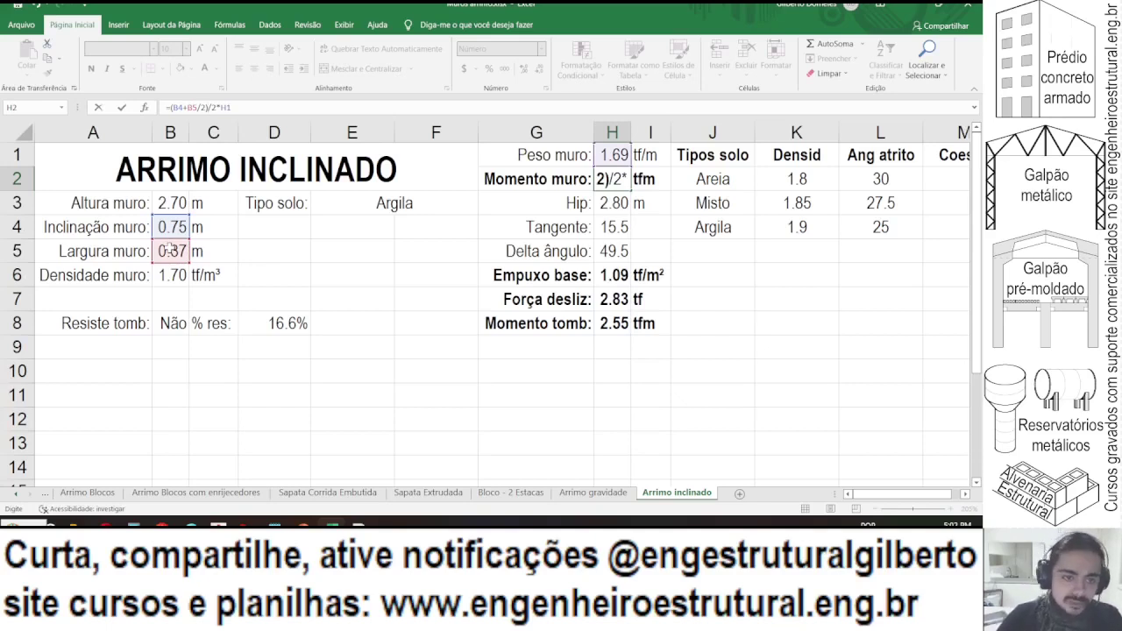
- Correct the wall moment formula in H2 to =(B4+B5)/2*H1 and make the resistance percentage in D8 bold
{"action": "key", "text": "Return"}
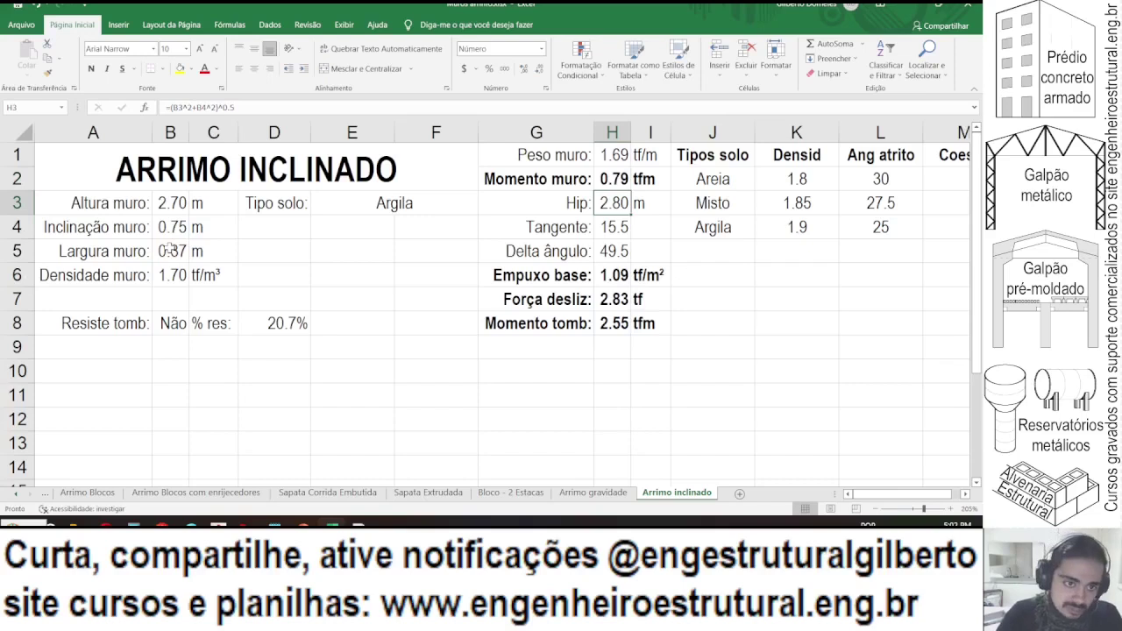
{"action": "left_click", "coordinate": [210, 228]}
{"action": "key", "text": "Left"}
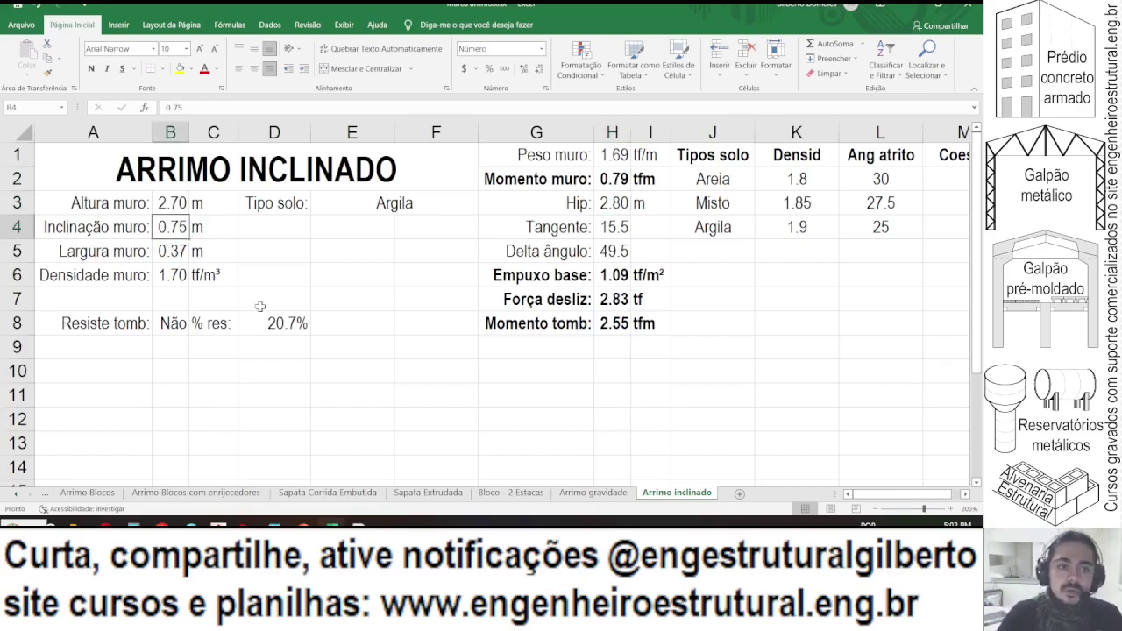
{"action": "left_click", "coordinate": [597, 186]}
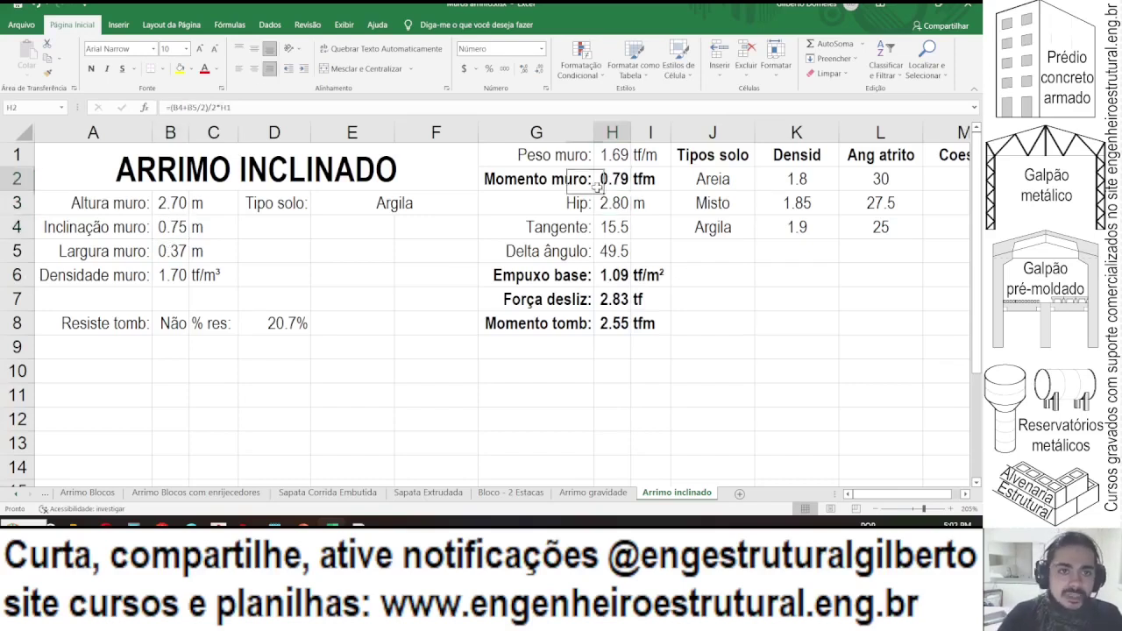
{"action": "left_click", "coordinate": [200, 107]}
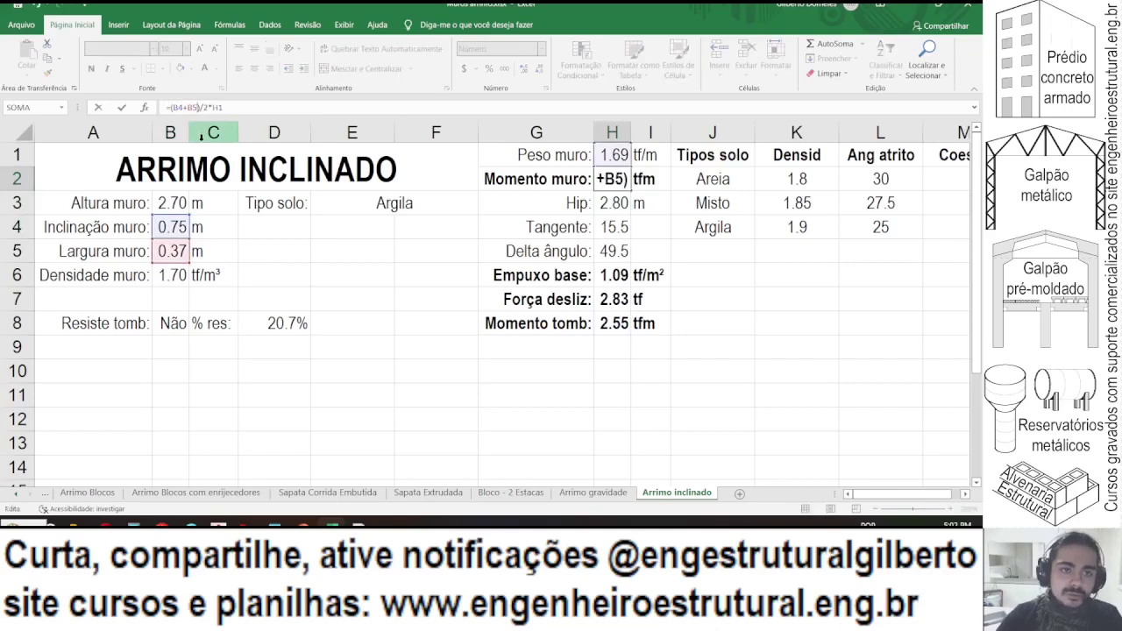
{"action": "key", "text": "ctrl+Return"}
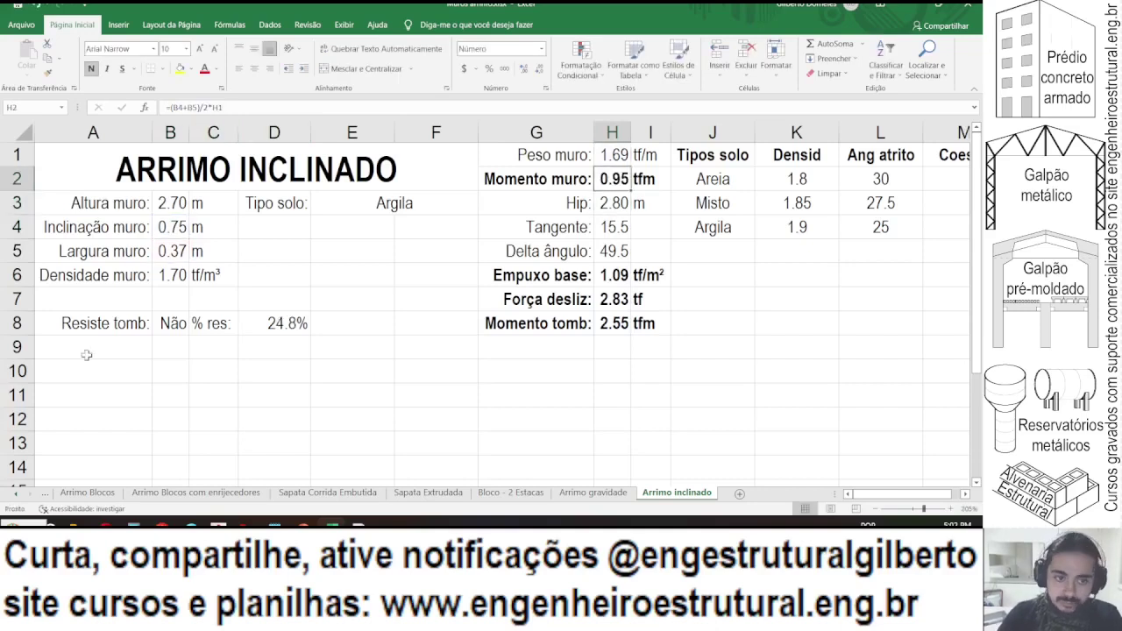
{"action": "left_click", "coordinate": [253, 324]}
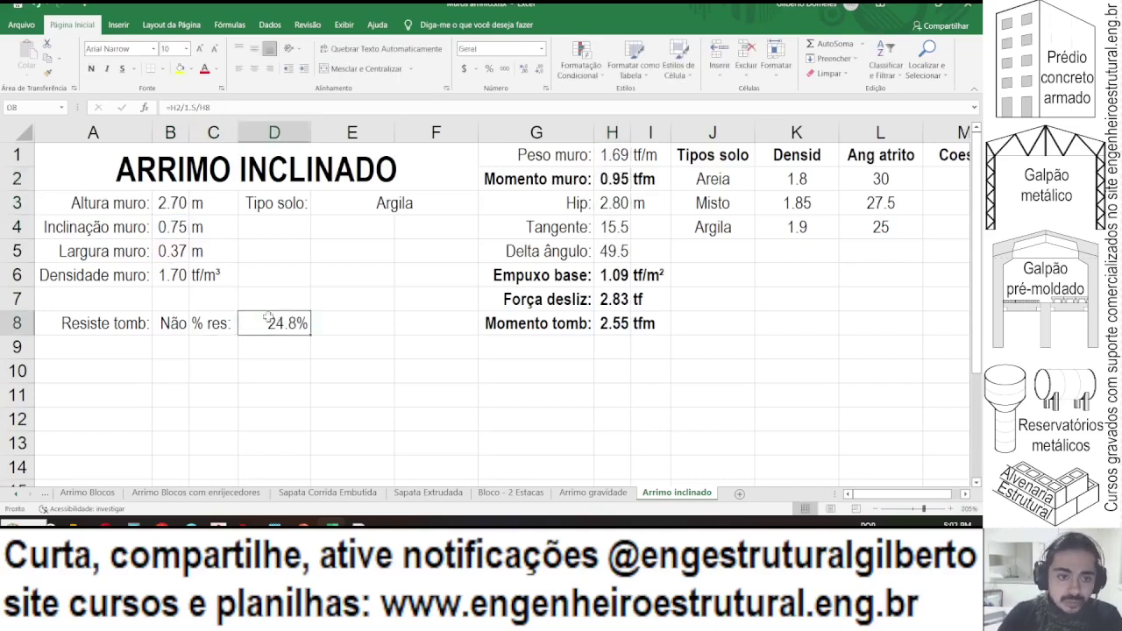
{"action": "left_click", "coordinate": [92, 68]}
- Try wall inclination values of 0.8, 0.9, 1, 1.2 and 1.5 m in B4
{"action": "left_click", "coordinate": [173, 230]}
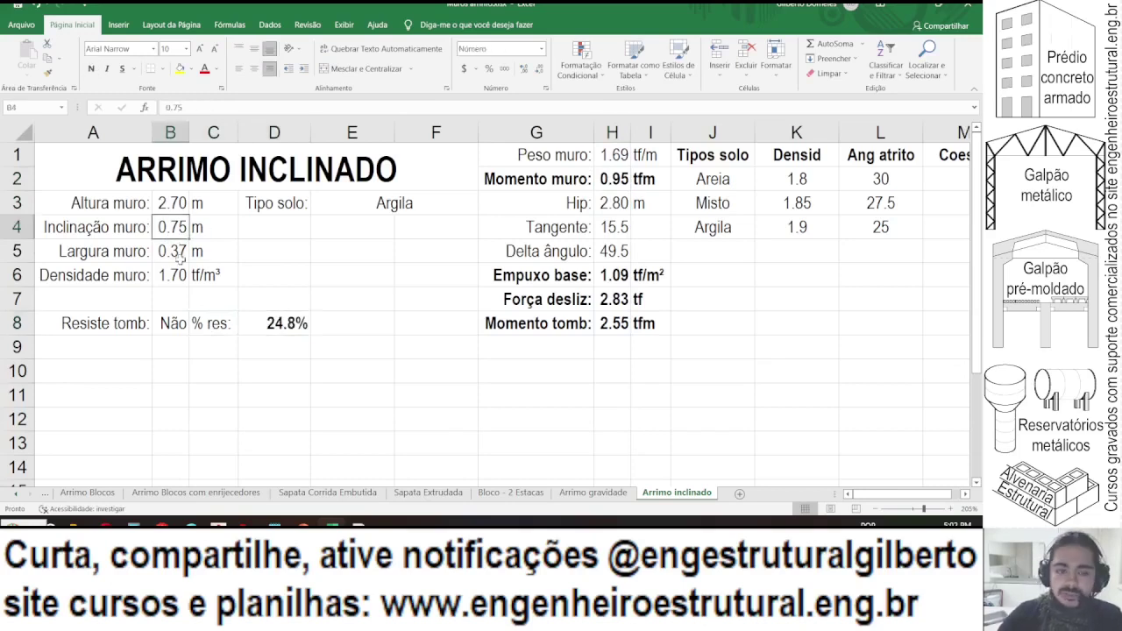
{"action": "type", "text": "0.8"}
{"action": "key", "text": "ctrl+Return"}
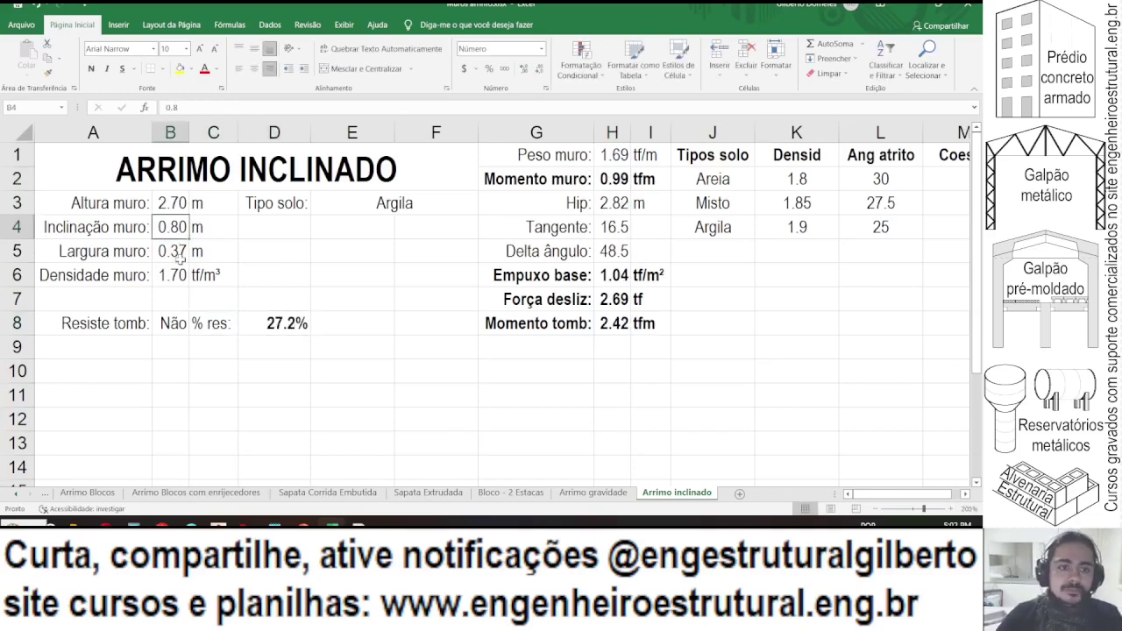
{"action": "type", "text": "0.9"}
{"action": "key", "text": "Return"}
{"action": "key", "text": "Up"}
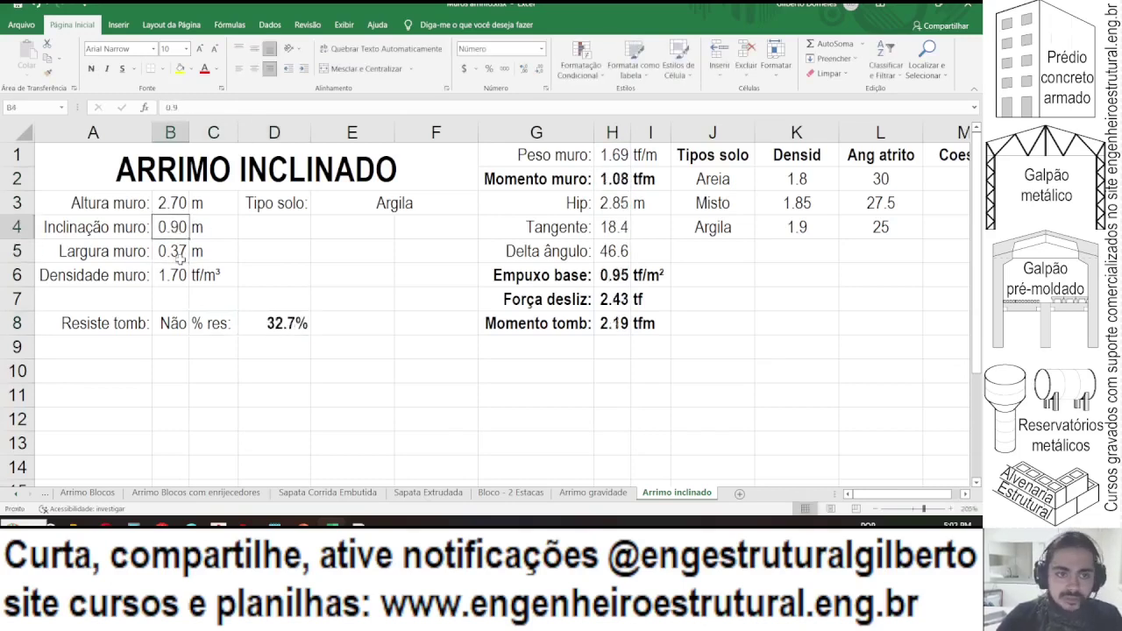
{"action": "type", "text": "1."}
{"action": "key", "text": "Return"}
{"action": "key", "text": "Up"}
{"action": "type", "text": "1.2"}
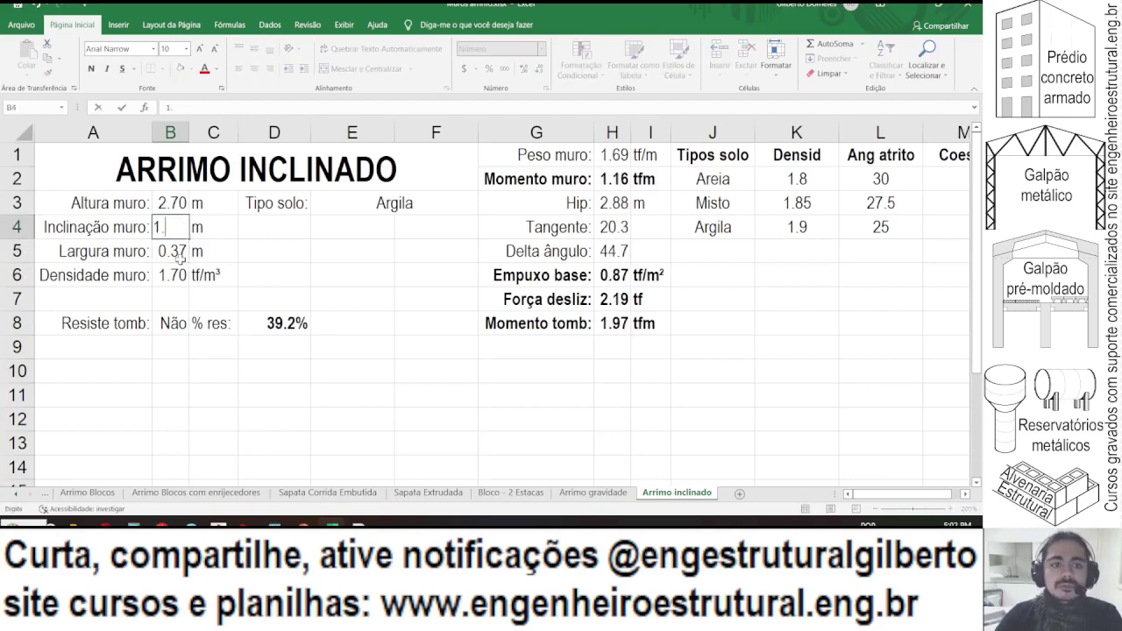
{"action": "key", "text": "Return"}
{"action": "key", "text": "Up"}
{"action": "type", "text": "1.5"}
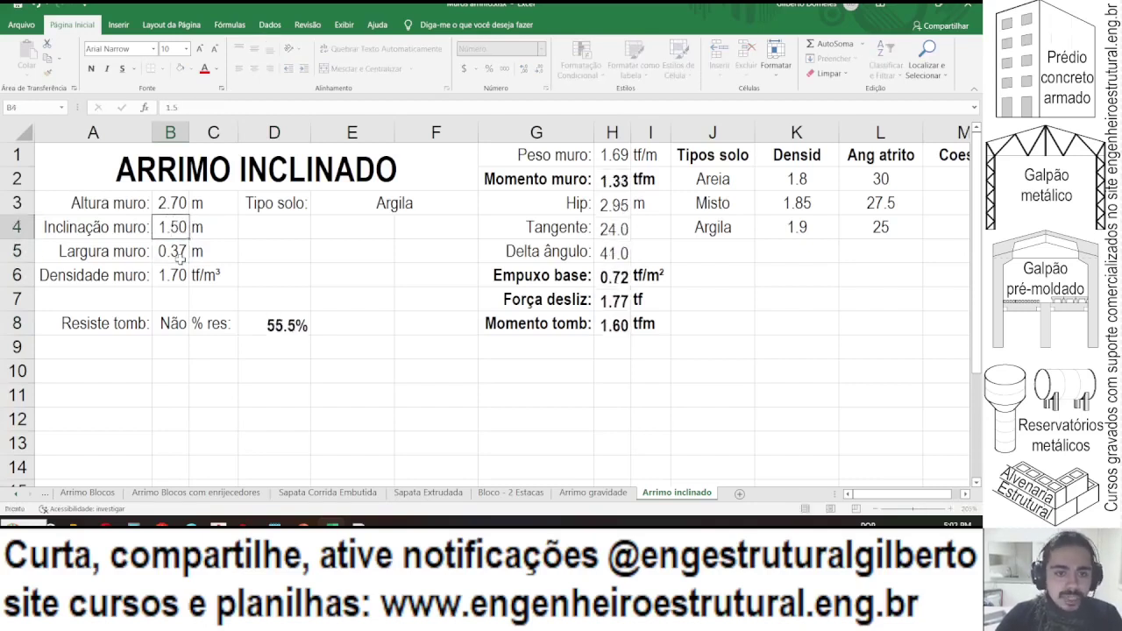
{"action": "key", "text": "Return"}
- Set the wall inclination in B4 to 1.55 m
{"action": "key", "text": "Up"}
{"action": "type", "text": "1.55"}
{"action": "key", "text": "Return"}
{"action": "key", "text": "Up"}
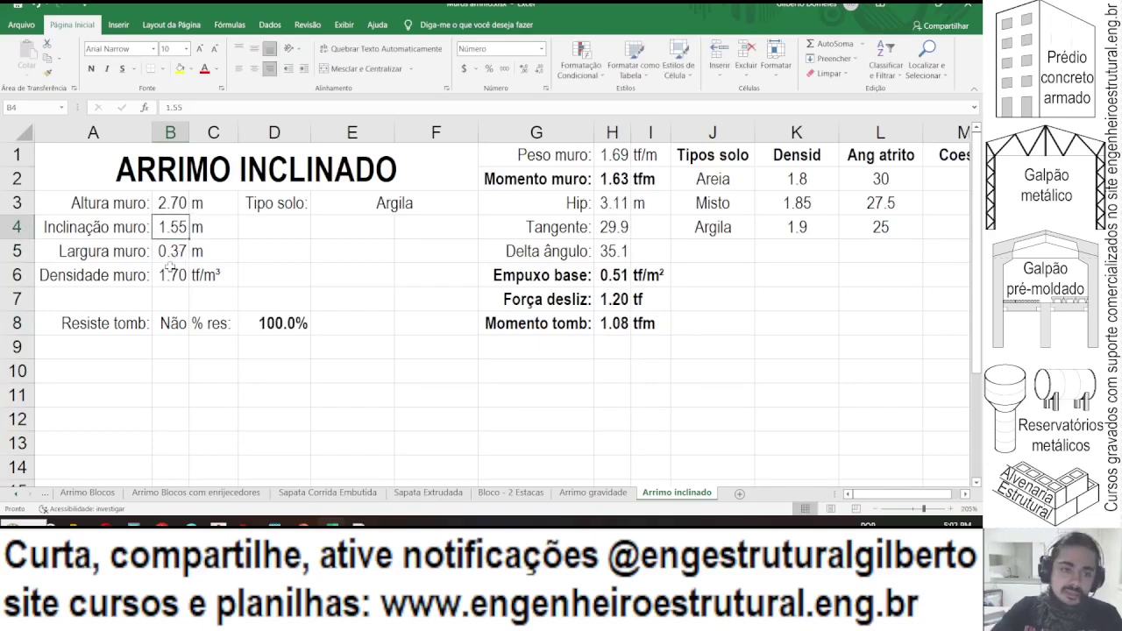
- Switch to the AutoCAD drawing and copy the hatched soil profile without the wall 15 units horizontally to the right
{"action": "left_click", "coordinate": [218, 524]}
{"action": "scroll", "coordinate": [271, 298], "scroll_direction": "down", "scroll_amount": 5}
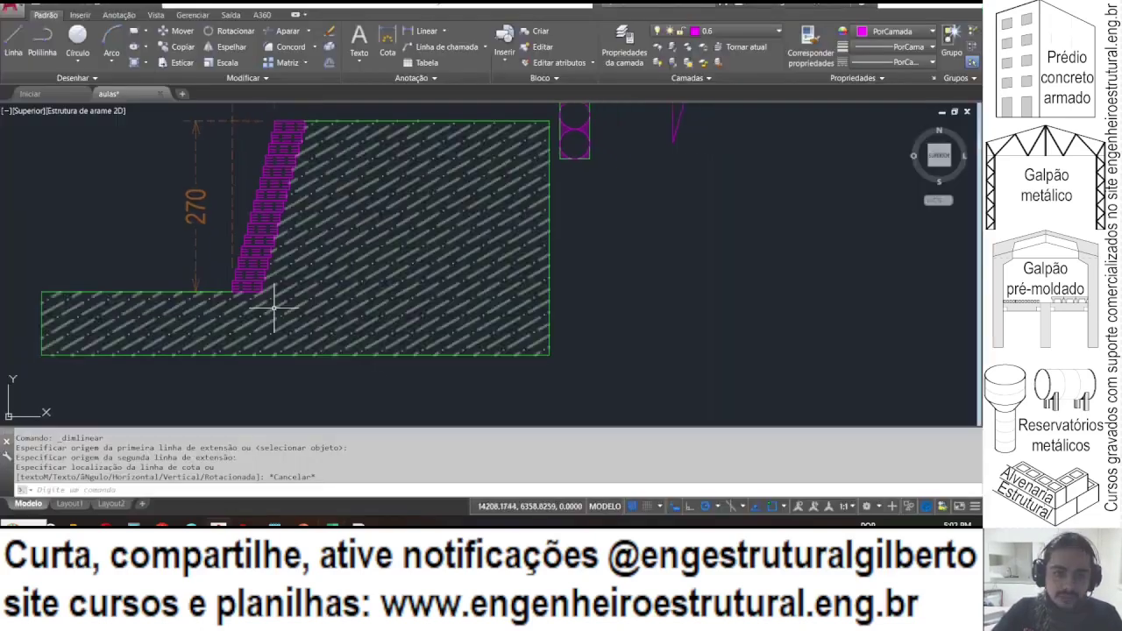
{"action": "left_click", "coordinate": [401, 339]}
{"action": "left_click", "coordinate": [250, 306]}
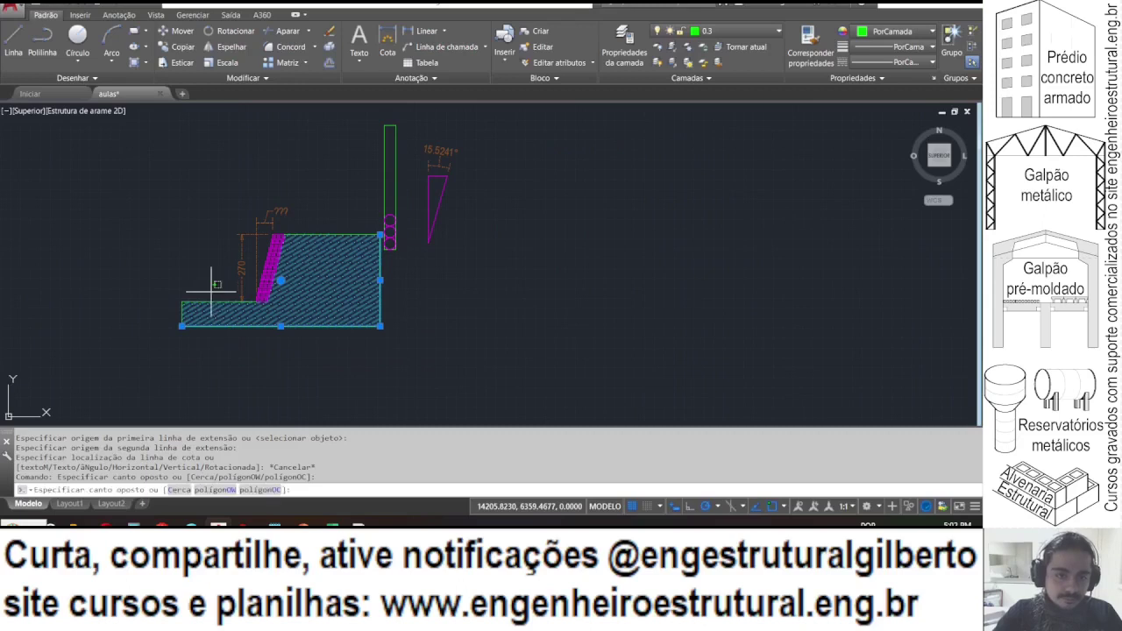
{"action": "left_click", "coordinate": [176, 47]}
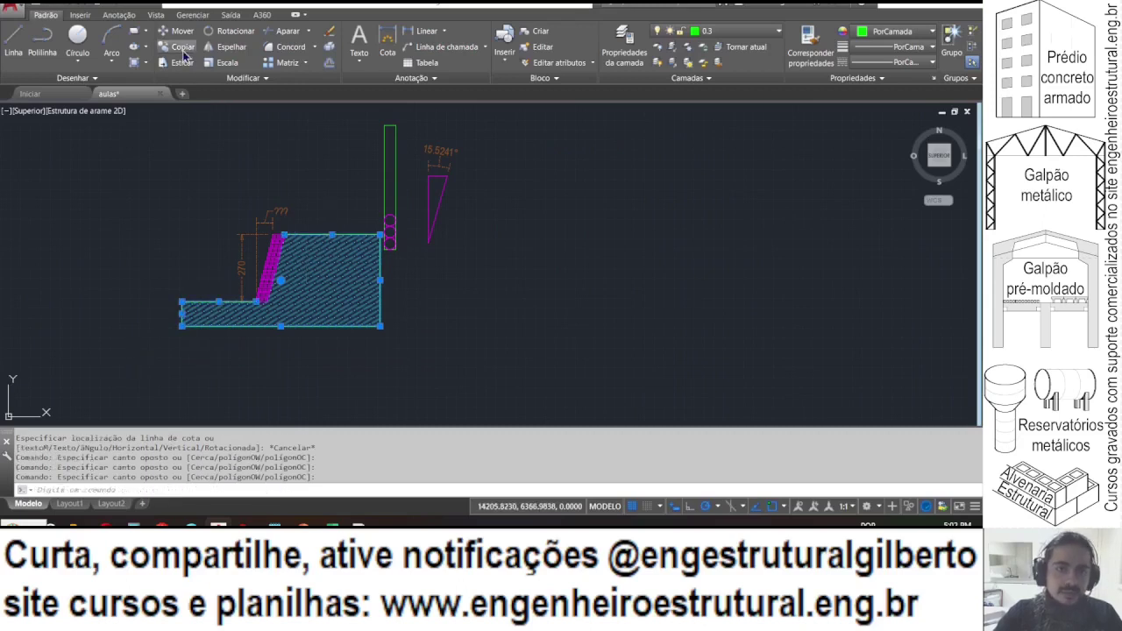
{"action": "left_click", "coordinate": [252, 354]}
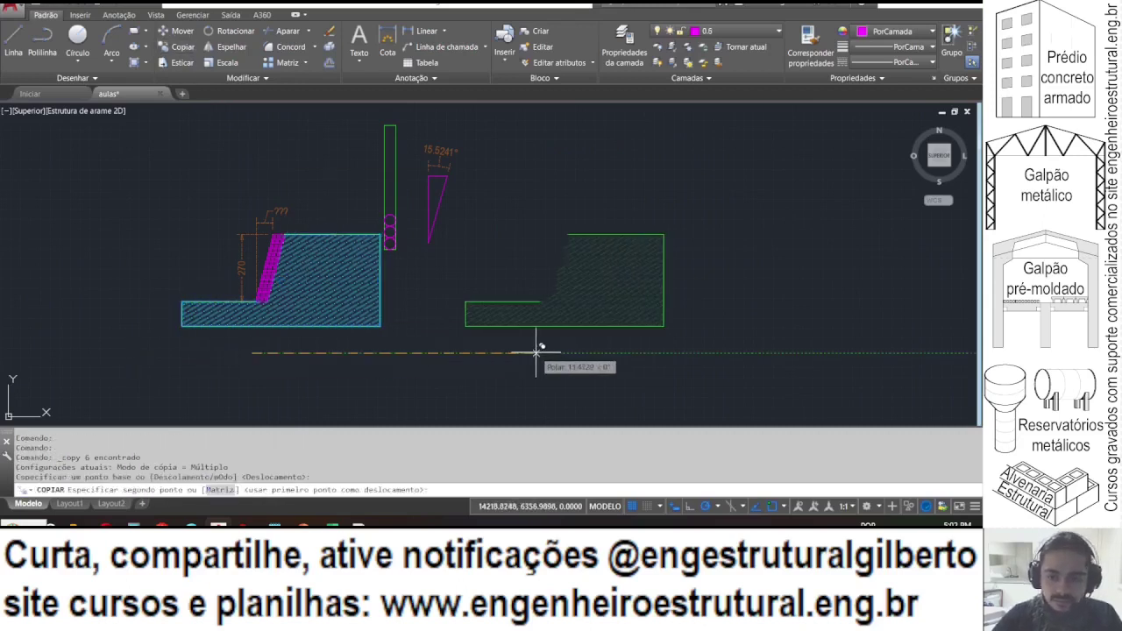
{"action": "type", "text": "15"}
{"action": "key", "text": "Return"}
{"action": "key", "text": "Escape"}
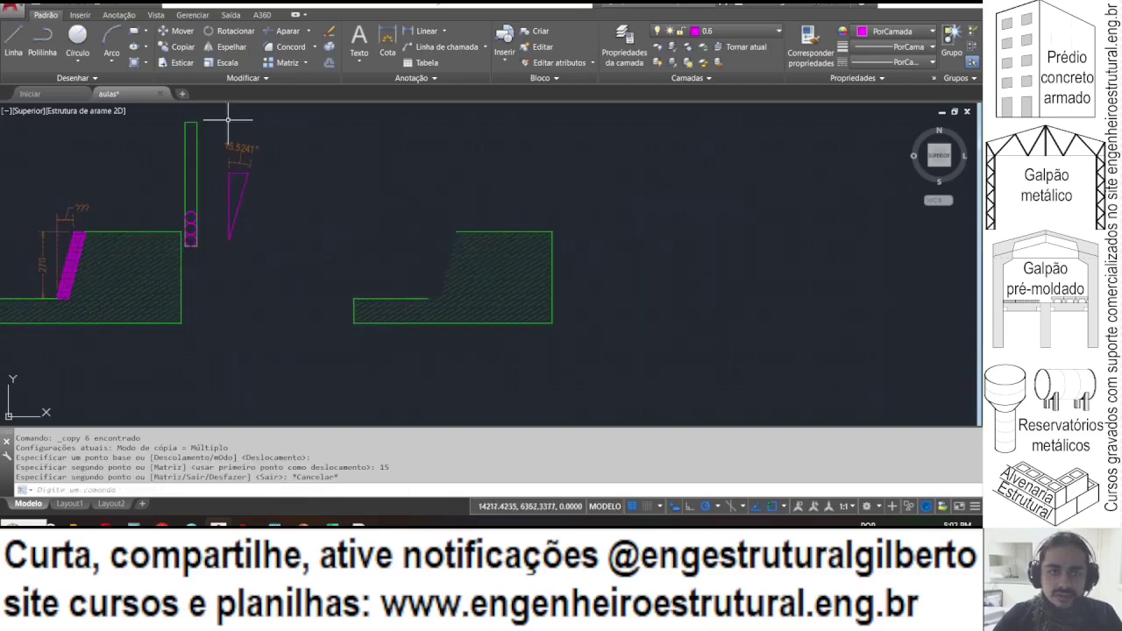
- Draw the inclined wall face from the copied profile's toe to its top level with a 1.55 horizontal offset, erasing the vertical helper line
{"action": "key", "text": "l"}
{"action": "key", "text": "space"}
{"action": "scroll", "coordinate": [423, 246], "scroll_direction": "up", "scroll_amount": 2}
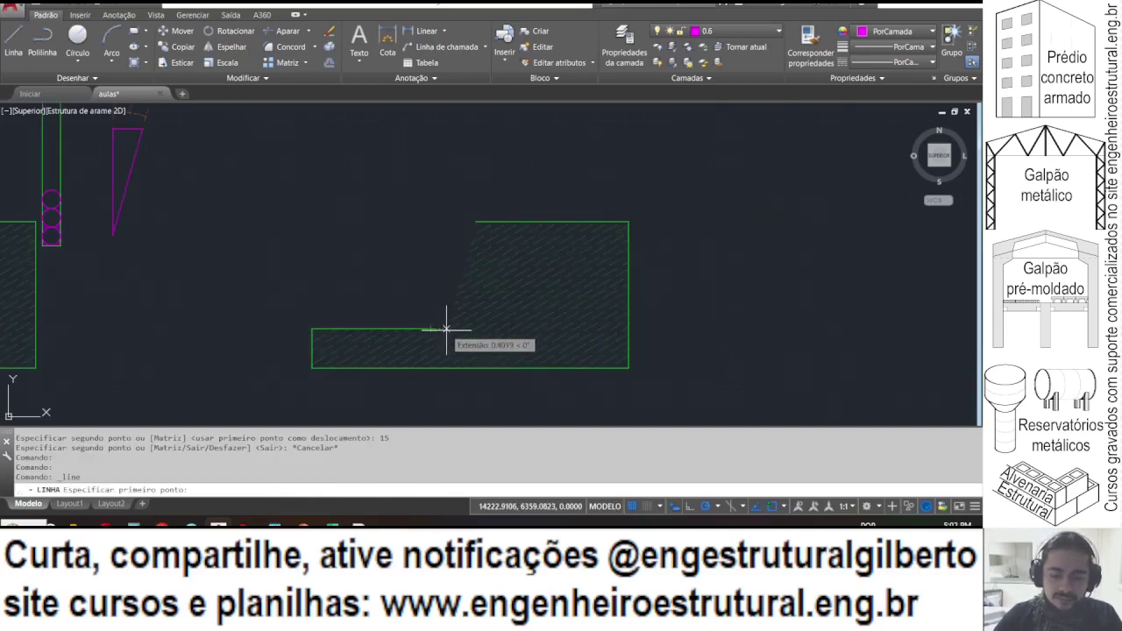
{"action": "left_click", "coordinate": [446, 329]}
{"action": "type", "text": "1.55"}
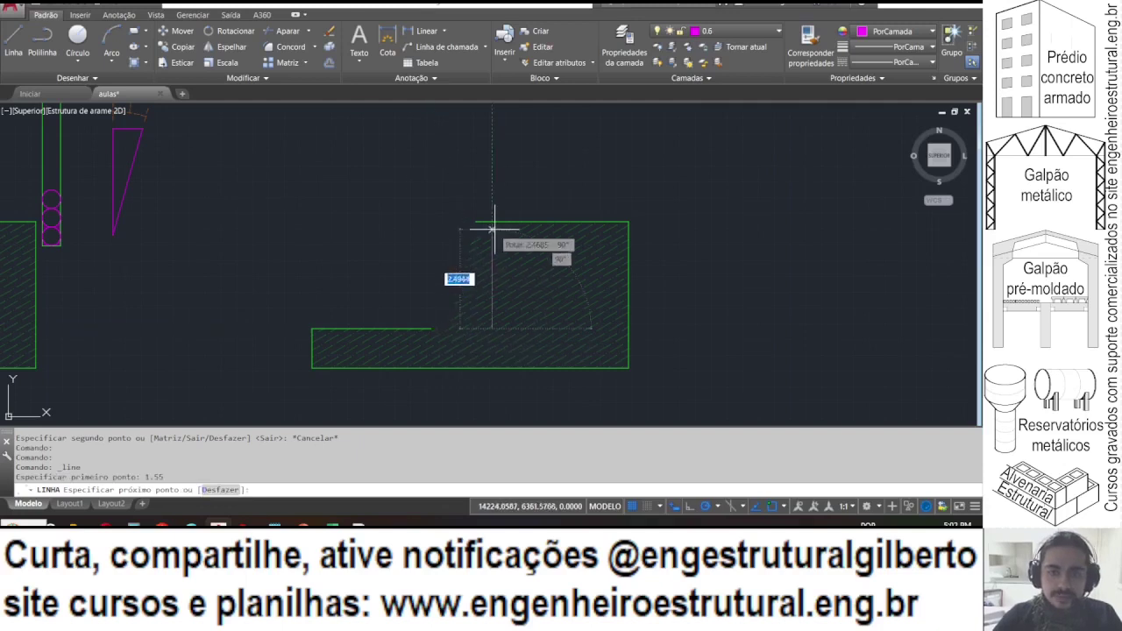
{"action": "key", "text": "Return"}
{"action": "left_click", "coordinate": [430, 328]}
{"action": "key", "text": "Escape"}
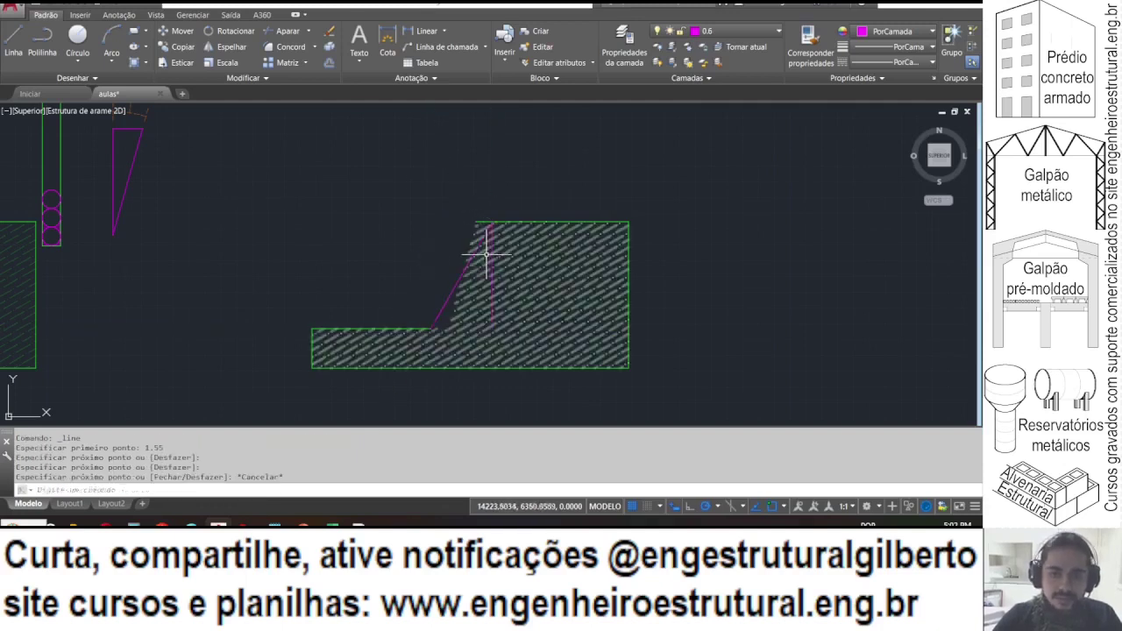
{"action": "left_click", "coordinate": [492, 250]}
{"action": "key", "text": "Delete"}
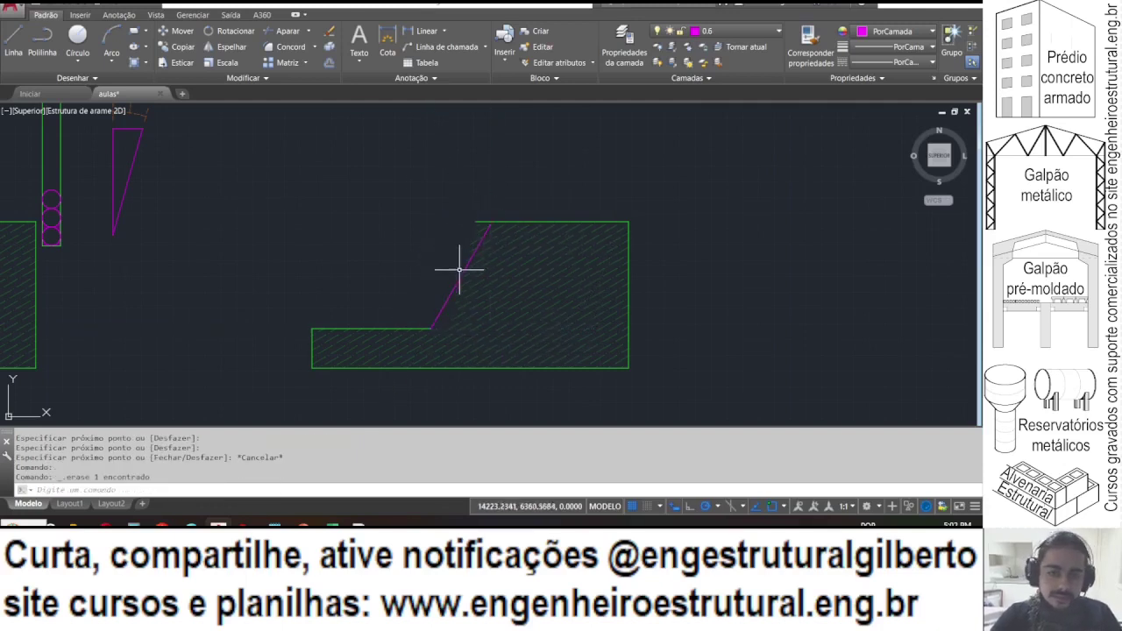
- Copy the inclined wall line 0.47 horizontally towards the soil to form the wall's back face
{"action": "scroll", "coordinate": [459, 267], "scroll_direction": "up", "scroll_amount": 2}
{"action": "left_click", "coordinate": [164, 51]}
{"action": "left_click", "coordinate": [225, 160]}
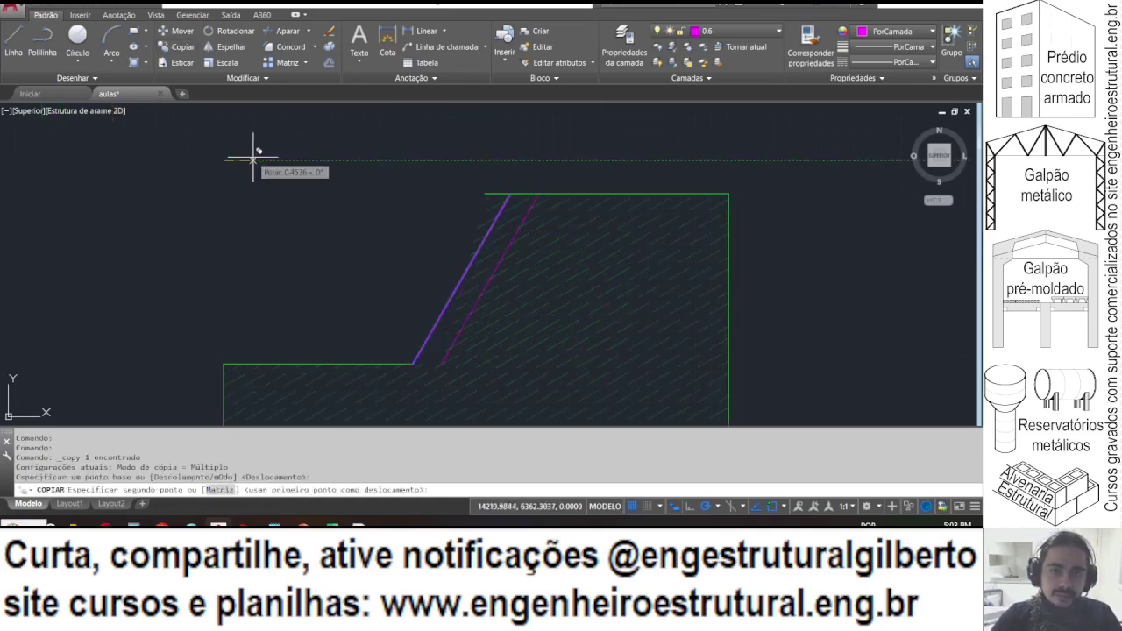
{"action": "type", "text": "0.47"}
{"action": "key", "text": "Return"}
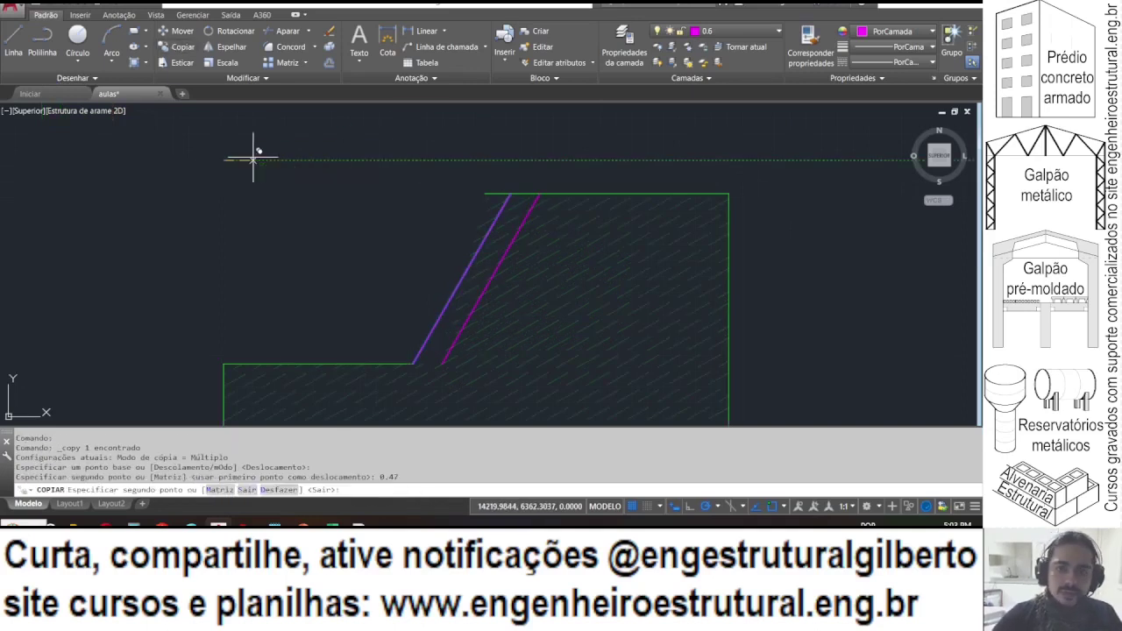
{"action": "key", "text": "Escape"}
- Shorten the copied profile's top ground line so it starts at the upper end of the wall's back face
{"action": "left_click", "coordinate": [488, 193]}
{"action": "left_click", "coordinate": [487, 194]}
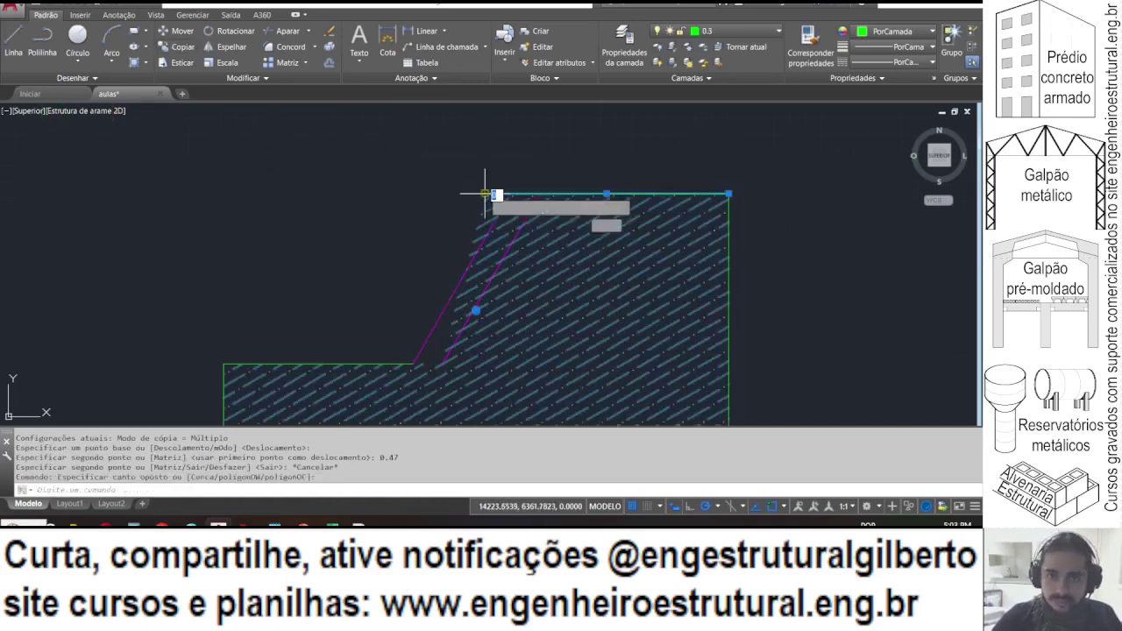
{"action": "left_click", "coordinate": [539, 192]}
{"action": "key", "text": "Escape"}
{"action": "left_click", "coordinate": [506, 221]}
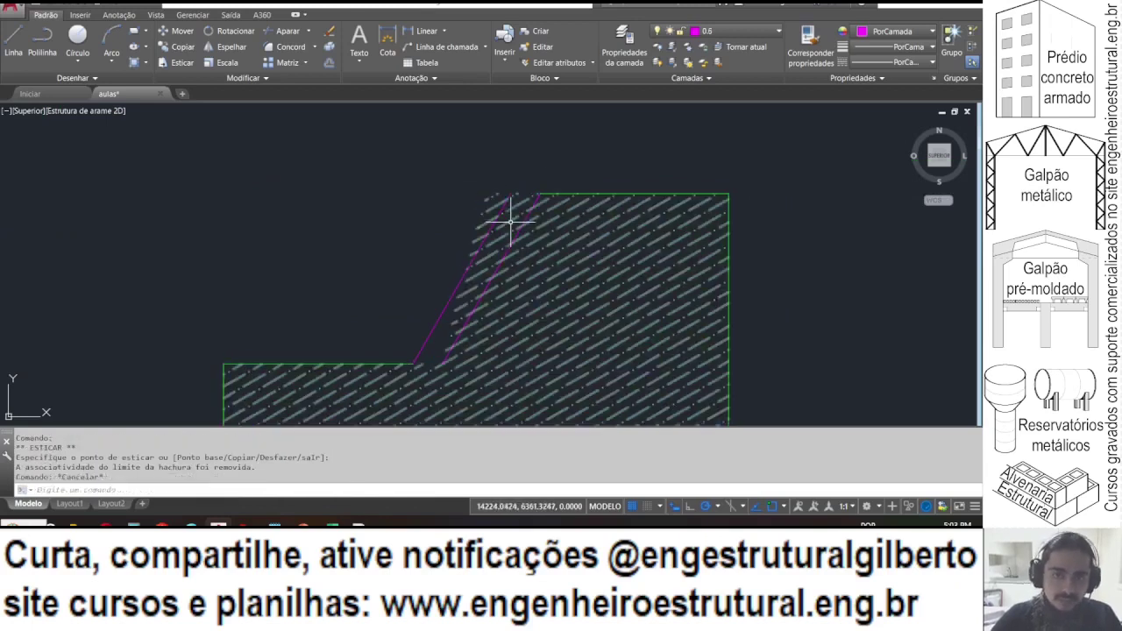
{"action": "key", "text": "Escape"}
{"action": "scroll", "coordinate": [408, 180], "scroll_direction": "down", "scroll_amount": 2}
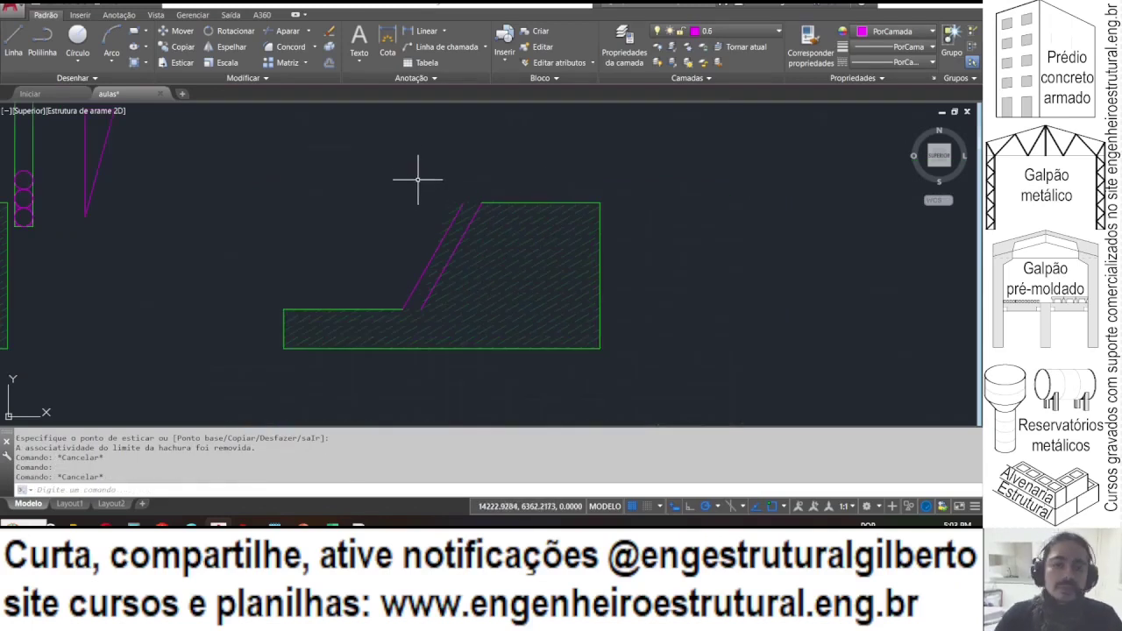
- Return to the Excel workbook and enter a Coesão value of 0 for Areia in the soil types table
{"action": "mouse_move", "coordinate": [332, 526]}
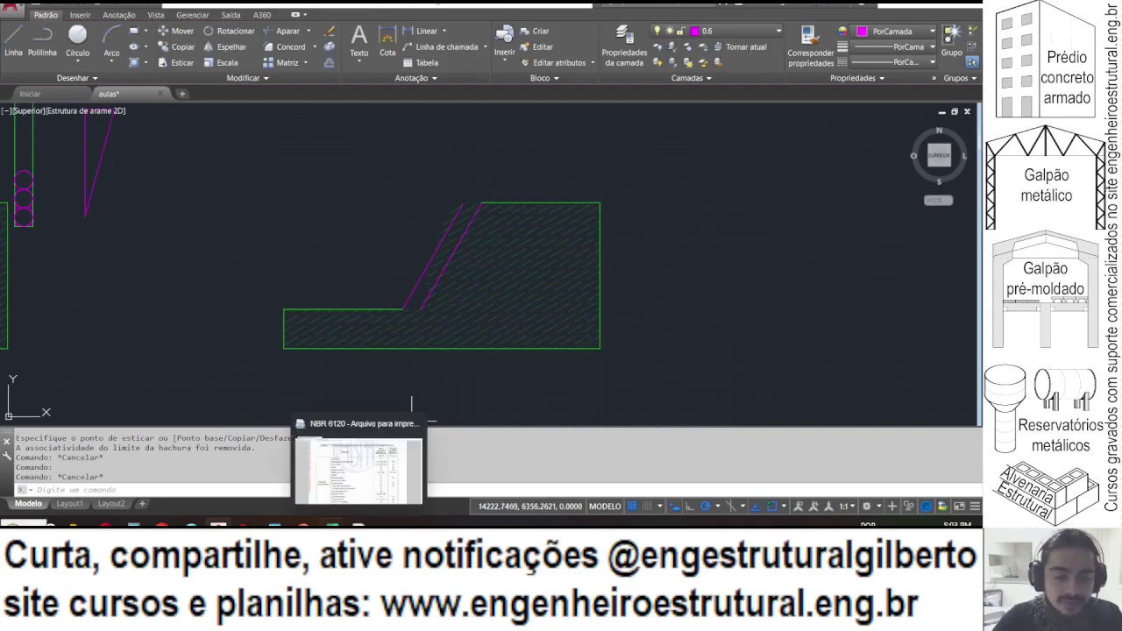
{"action": "left_click", "coordinate": [332, 524]}
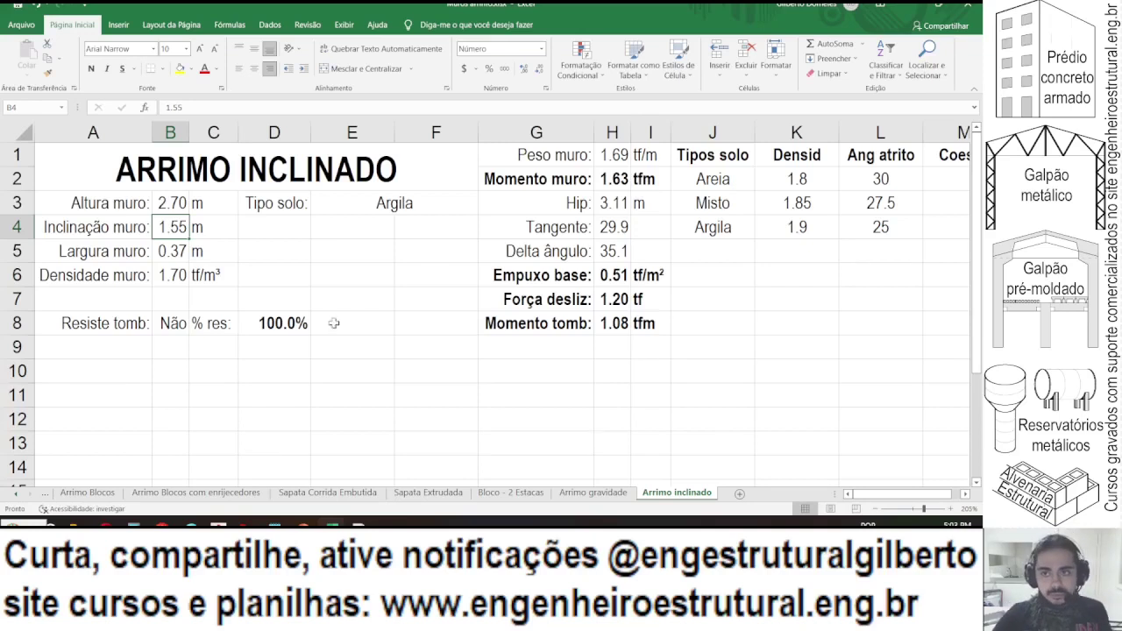
{"action": "scroll", "coordinate": [513, 227], "scroll_direction": "right", "scroll_amount": 1}
{"action": "left_click", "coordinate": [826, 184]}
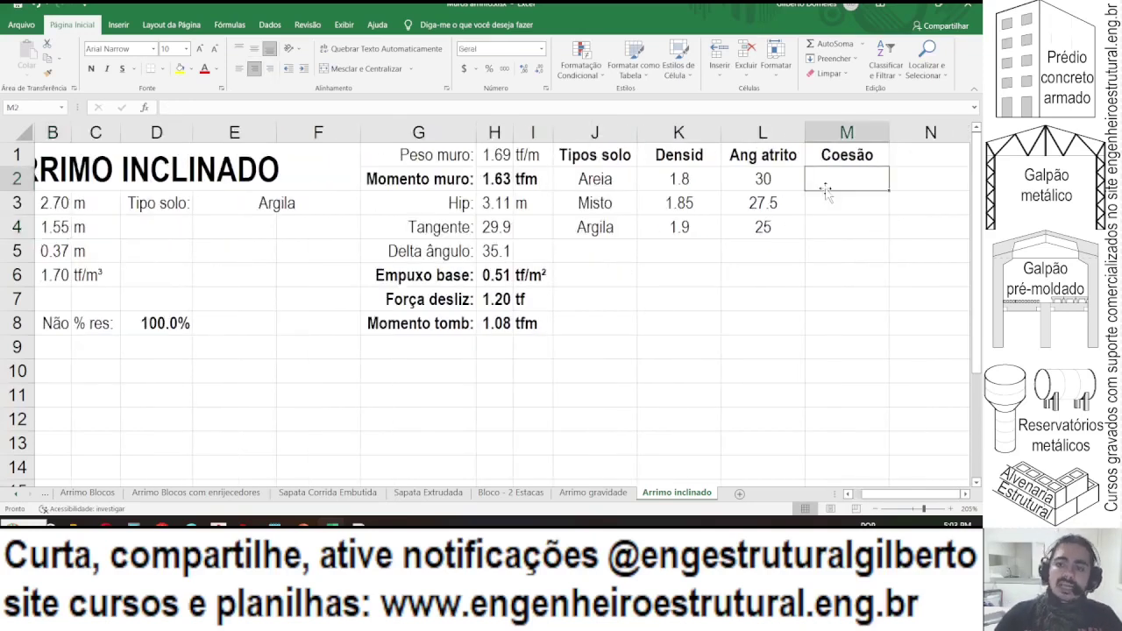
{"action": "type", "text": "2"}
{"action": "key", "text": "BackSpace"}
{"action": "type", "text": "0"}
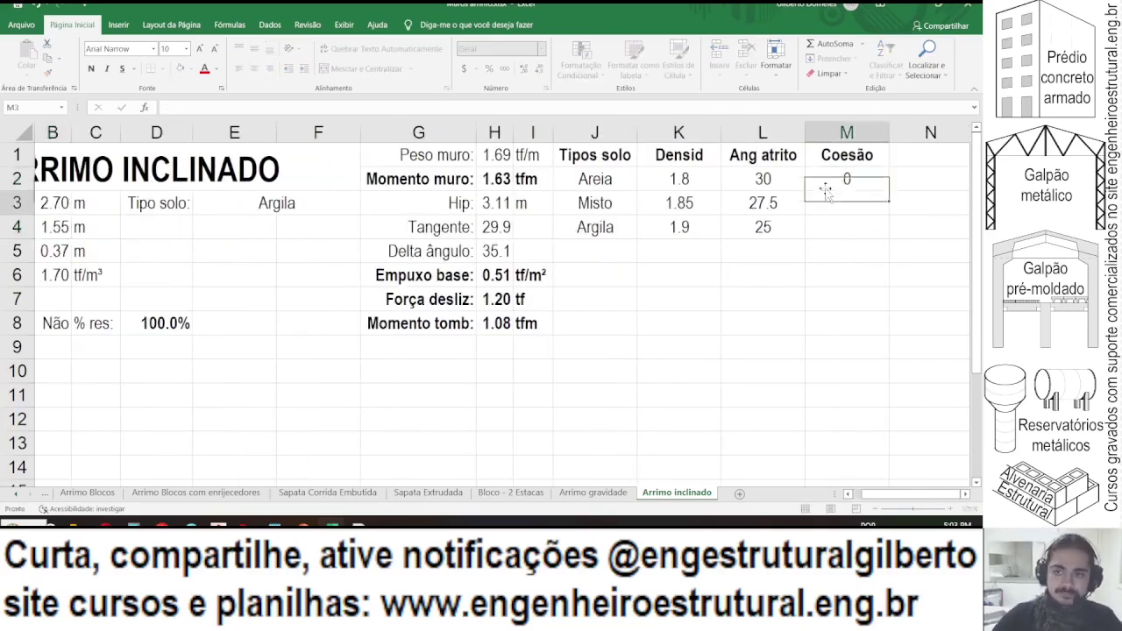
{"action": "key", "text": "Return"}
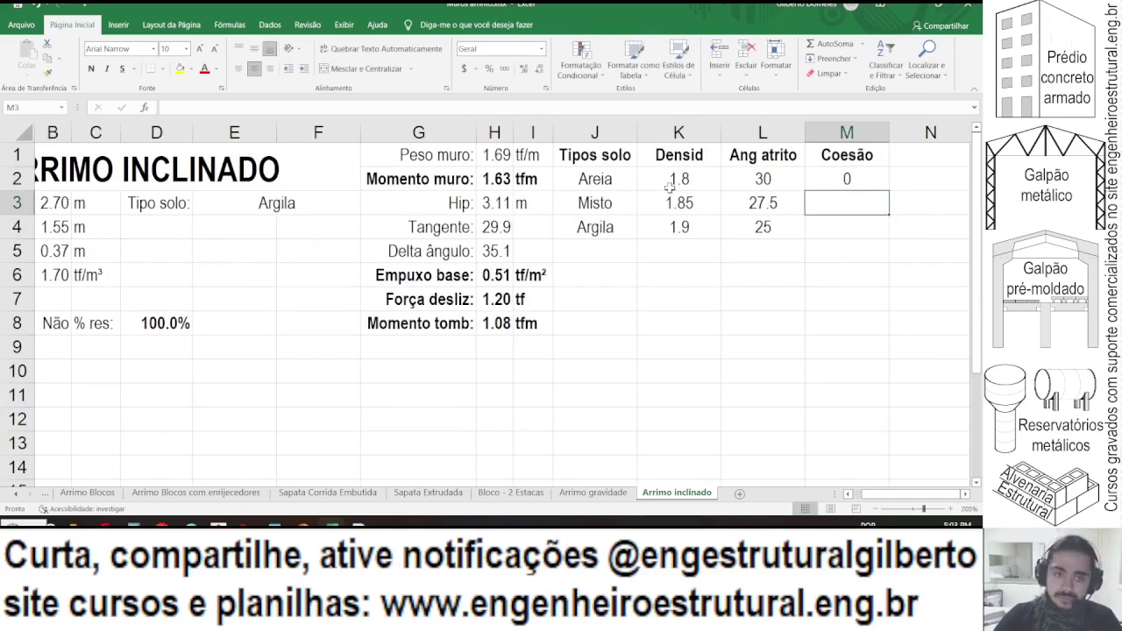
- Examine the Coesão formula for Argila drenada on the Arrimo gravidade sheet
{"action": "left_click", "coordinate": [593, 491]}
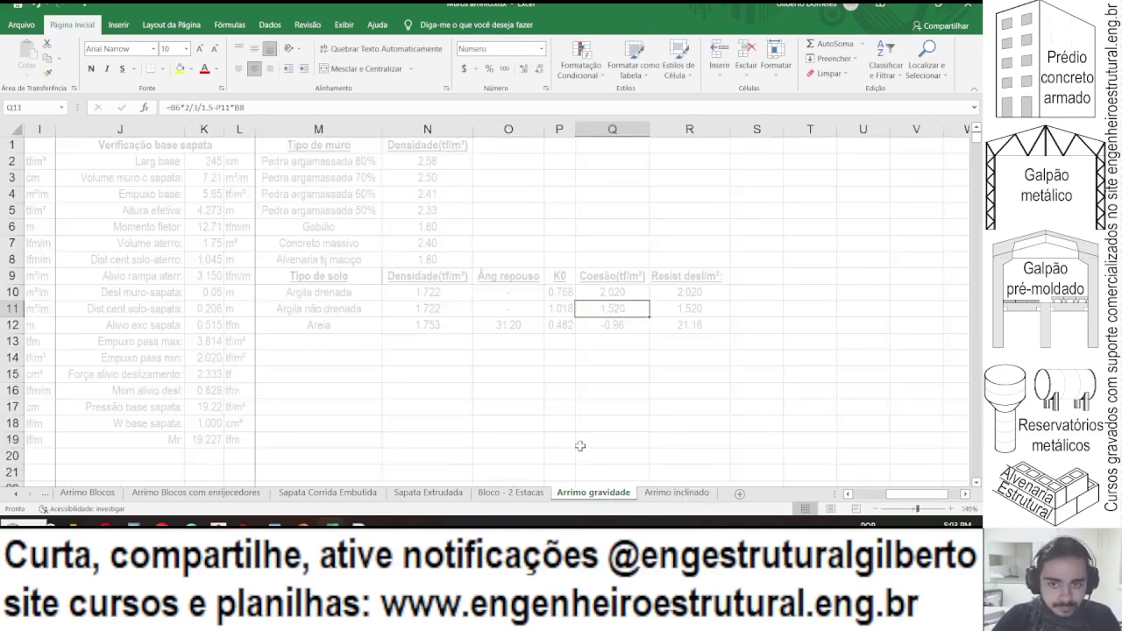
{"action": "scroll", "coordinate": [489, 371], "scroll_direction": "left", "scroll_amount": 10}
{"action": "scroll", "coordinate": [119, 219], "scroll_direction": "right", "scroll_amount": 3}
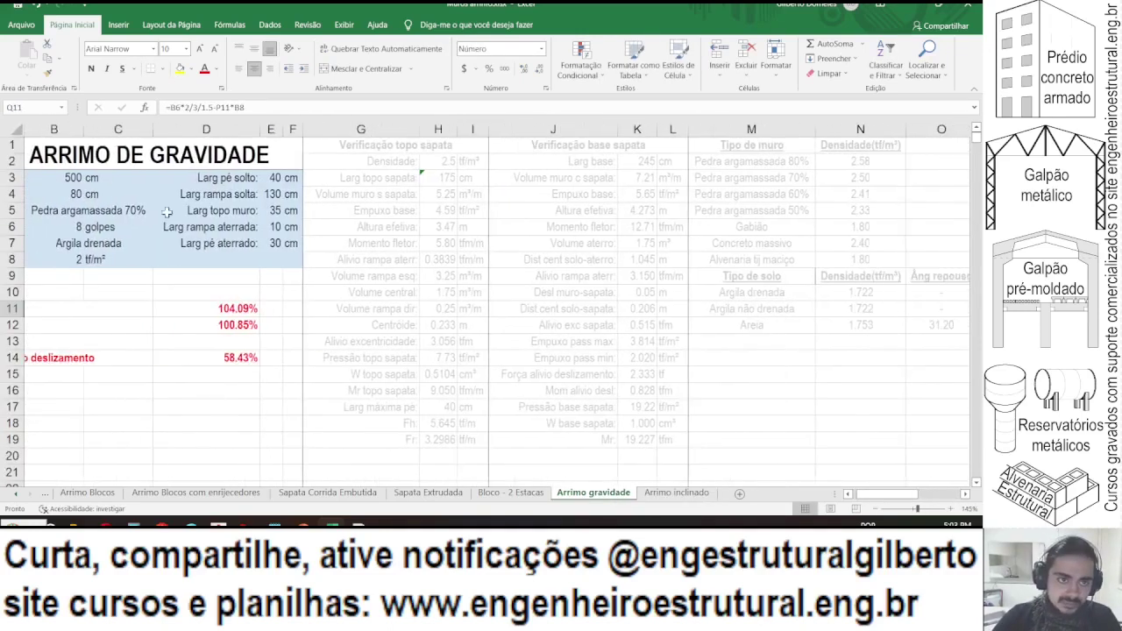
{"action": "scroll", "coordinate": [303, 225], "scroll_direction": "right", "scroll_amount": 3}
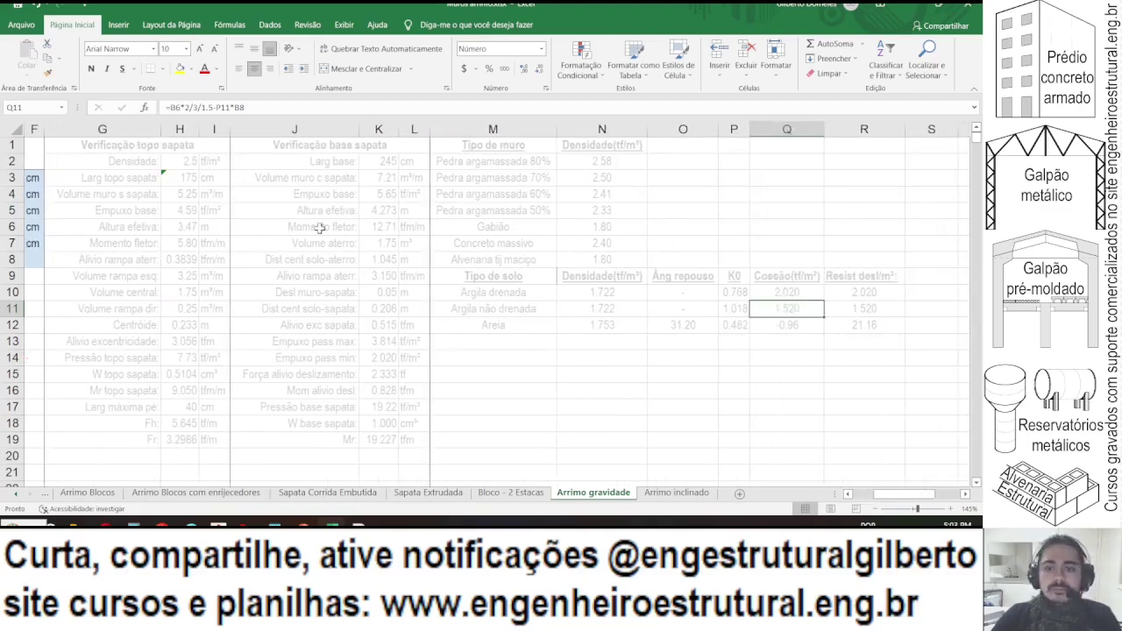
{"action": "left_click", "coordinate": [773, 292]}
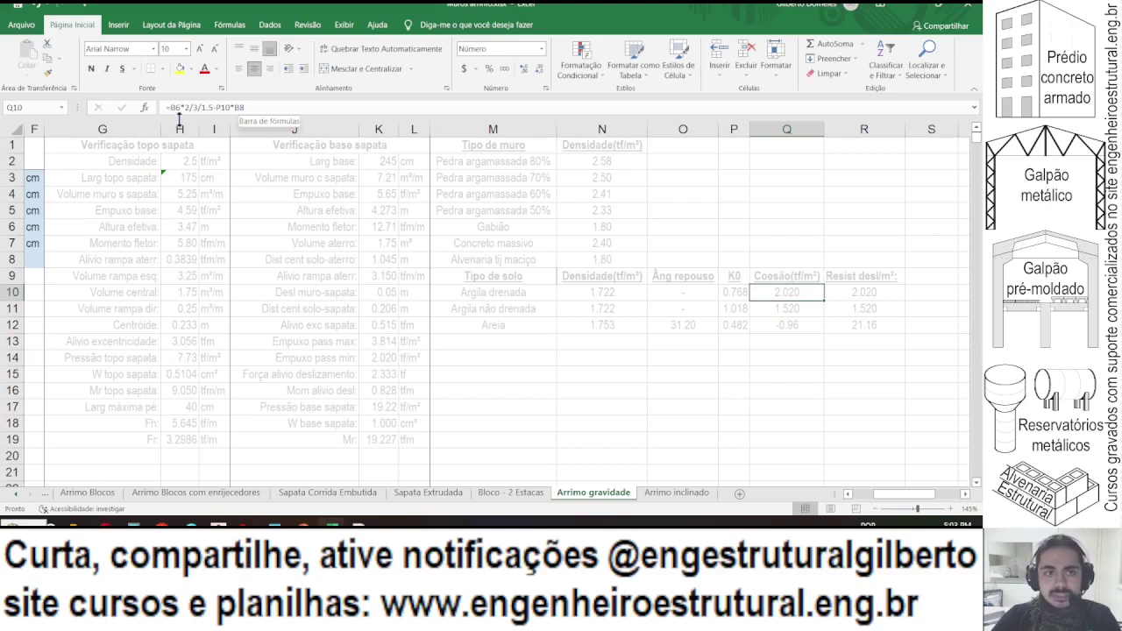
- Trace the input cells that the Argila drenada Coesão formula refers to on the Arrimo gravidade sheet
{"action": "left_click", "coordinate": [247, 108]}
{"action": "scroll", "coordinate": [469, 260], "scroll_direction": "left", "scroll_amount": 5}
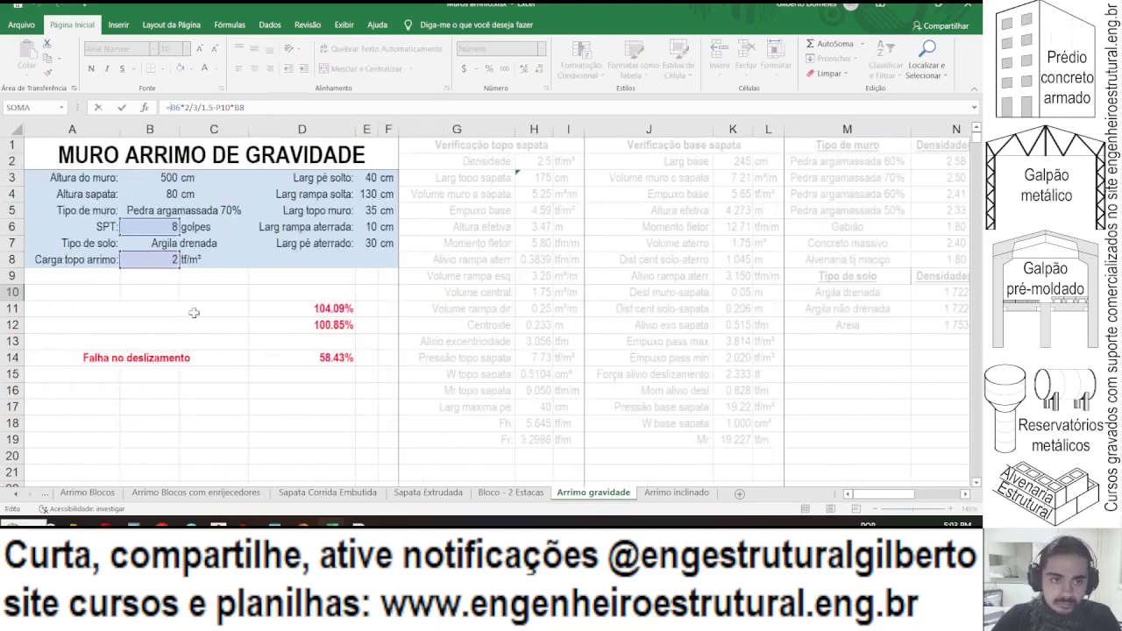
{"action": "scroll", "coordinate": [194, 315], "scroll_direction": "right", "scroll_amount": 3}
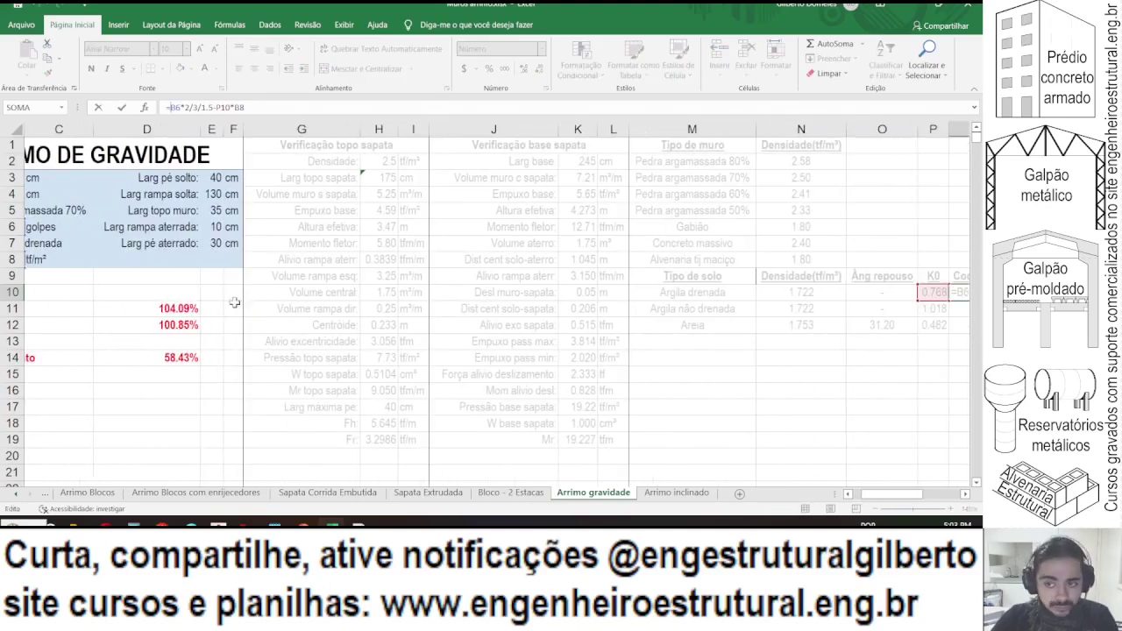
{"action": "key", "text": "alt+Tab"}
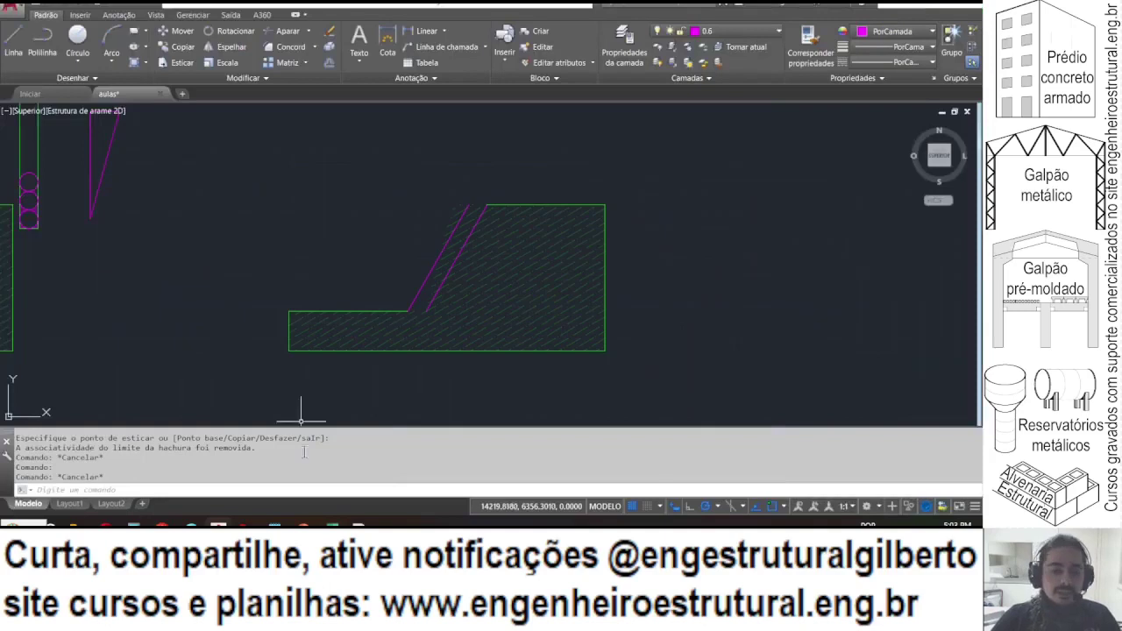
{"action": "key", "text": "alt+Tab"}
- On the Arrimo inclinado sheet, add a centred "SPT:" label in D4, below Tipo solo
{"action": "key", "text": "ctrl+Page_Down"}
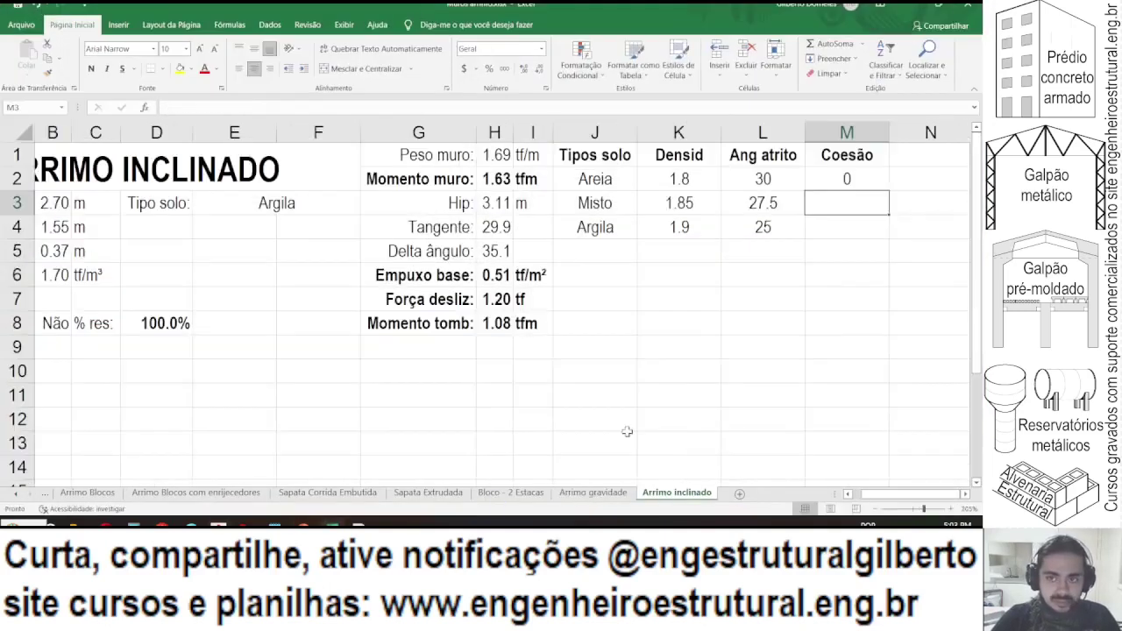
{"action": "left_click", "coordinate": [183, 234]}
{"action": "type", "text": "SPT:"}
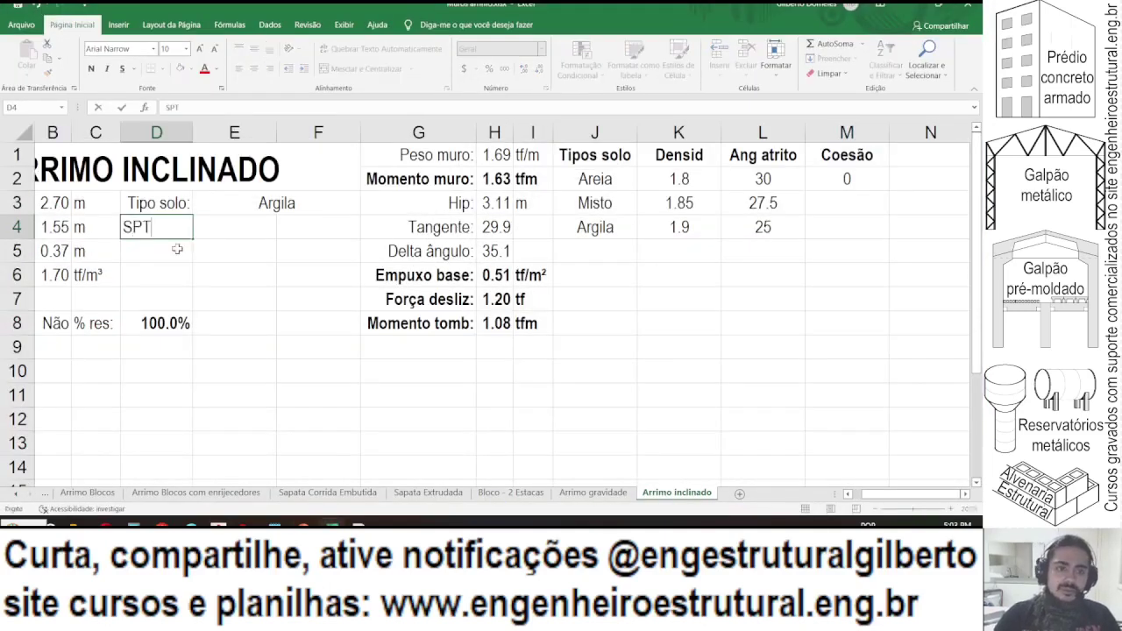
{"action": "key", "text": "Return"}
{"action": "key", "text": "Up"}
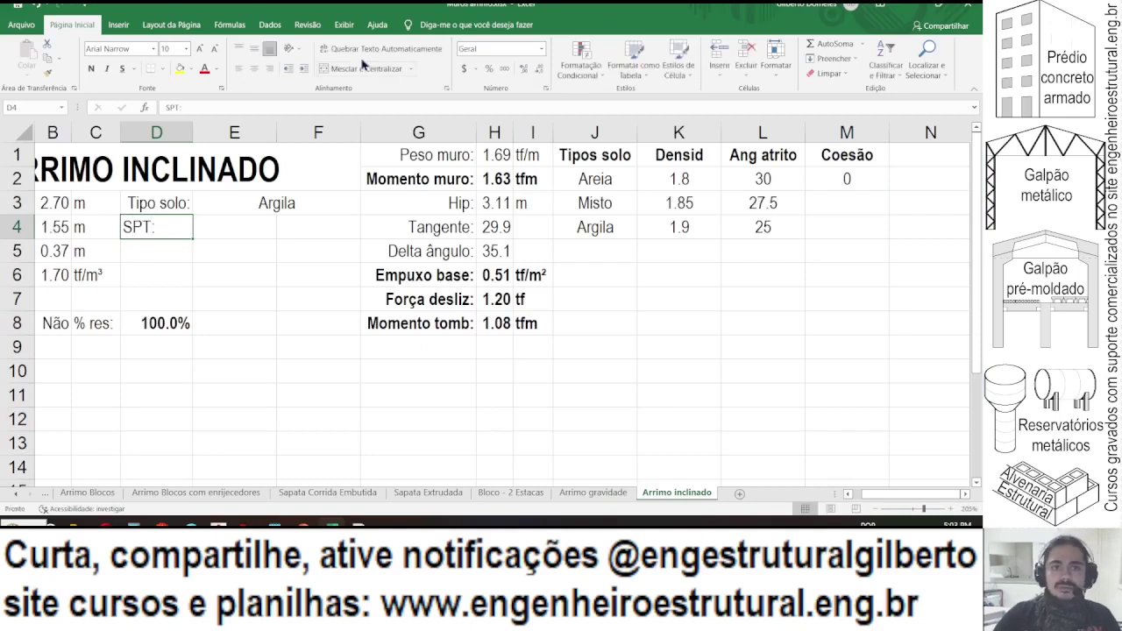
{"action": "left_click", "coordinate": [253, 68]}
- Enter 5 as the SPT value in E4 with the unit "golpes" in F4
{"action": "left_click", "coordinate": [199, 230]}
{"action": "type", "text": "5"}
{"action": "key", "text": "Tab"}
{"action": "type", "text": "gol"}
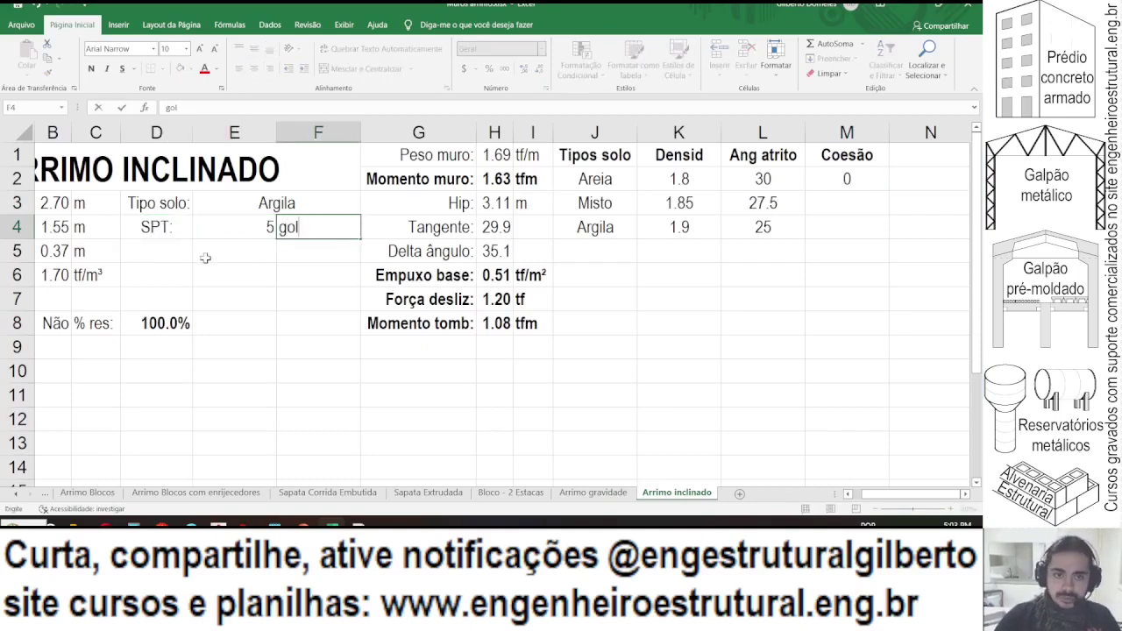
{"action": "type", "text": "pe"}
{"action": "key", "text": "BackSpace"}
{"action": "type", "text": "pes"}
{"action": "left_click", "coordinate": [205, 257]}
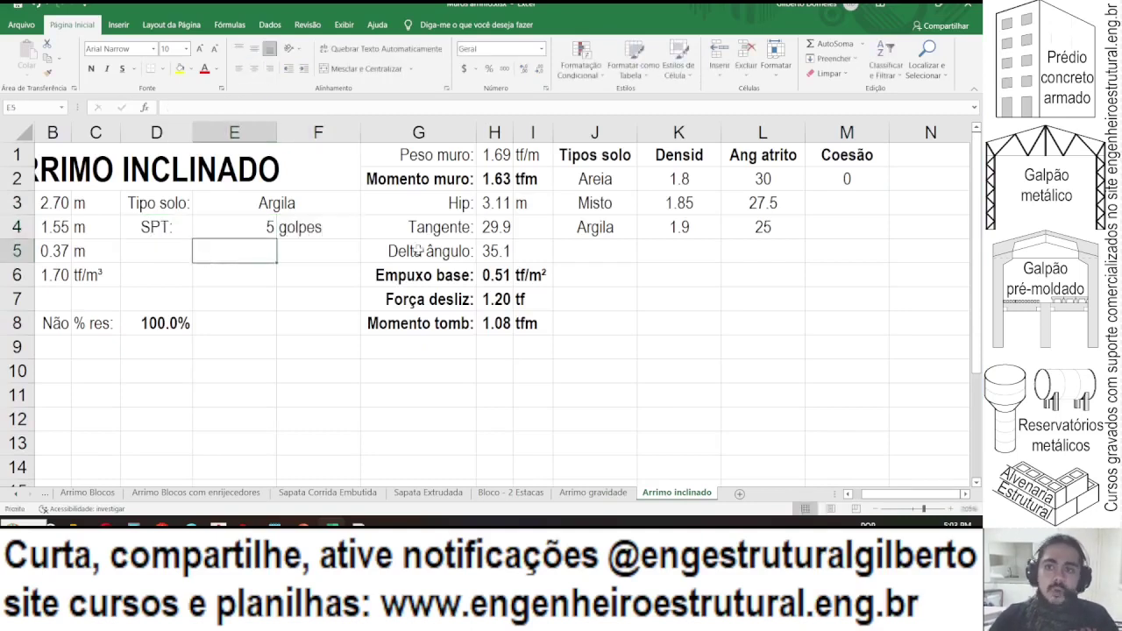
- Calculate the Argila Coesão in M4 from the SPT value with the formula =E4*2/3/1.5
{"action": "left_click", "coordinate": [809, 208]}
{"action": "left_click", "coordinate": [818, 227]}
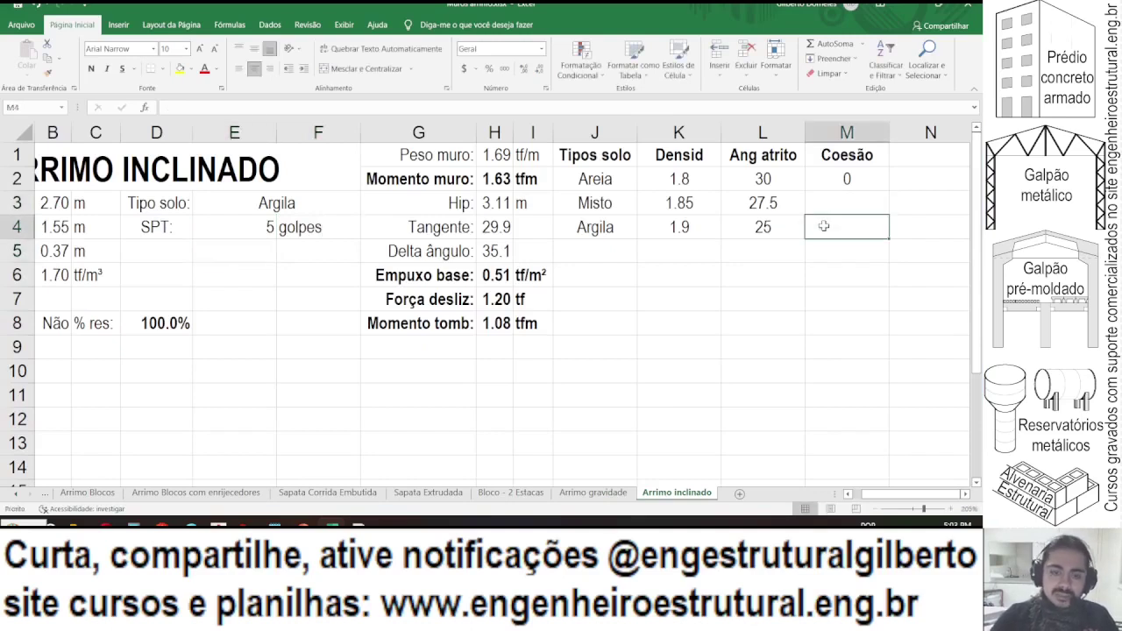
{"action": "type", "text": "="}
{"action": "left_click", "coordinate": [250, 227]}
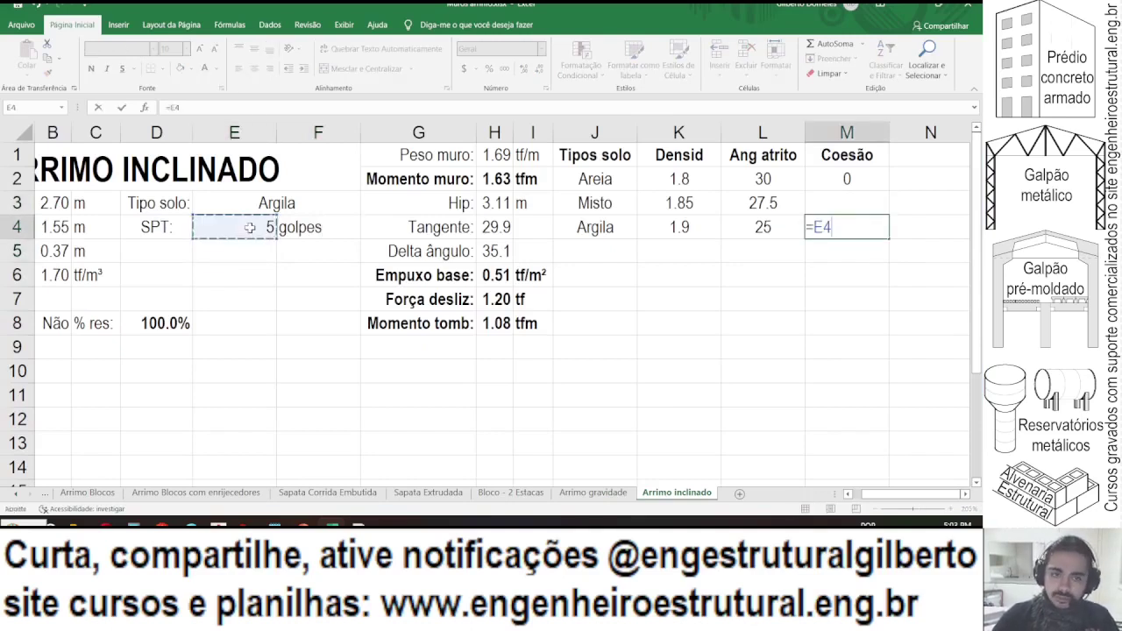
{"action": "type", "text": "*"}
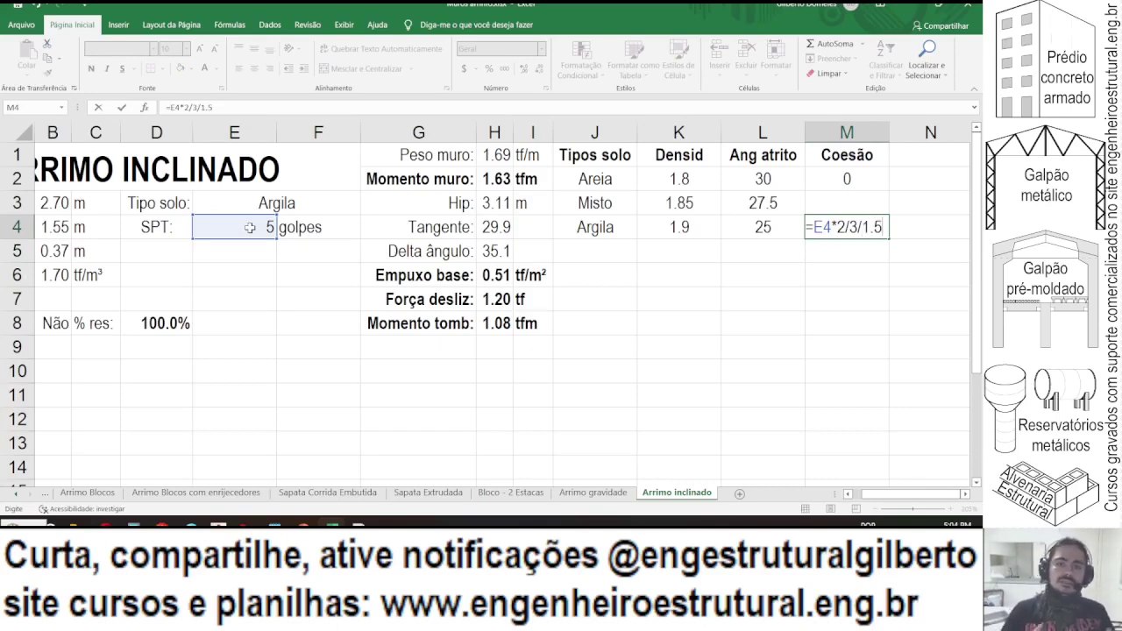
{"action": "key", "text": "Return"}
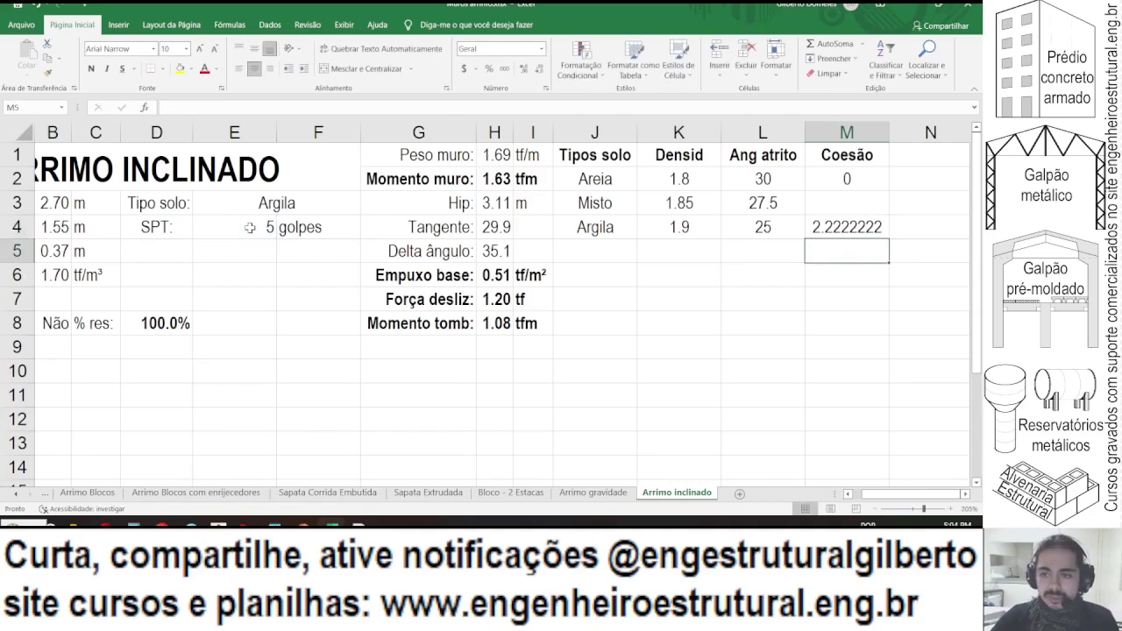
- Show the Argila Coesão value with two decimal places and fit the Coesão column's width to its contents
{"action": "key", "text": "Up"}
{"action": "left_click", "coordinate": [537, 68]}
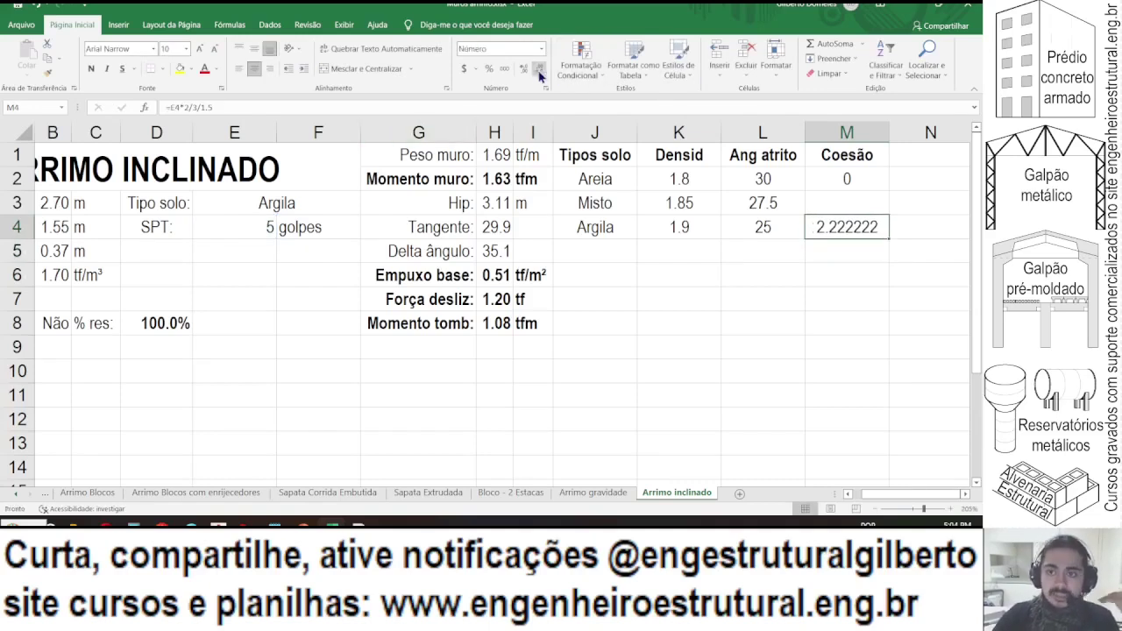
{"action": "left_click", "coordinate": [538, 69]}
{"action": "left_click", "coordinate": [537, 68]}
{"action": "left_click", "coordinate": [538, 69]}
{"action": "left_click", "coordinate": [537, 69]}
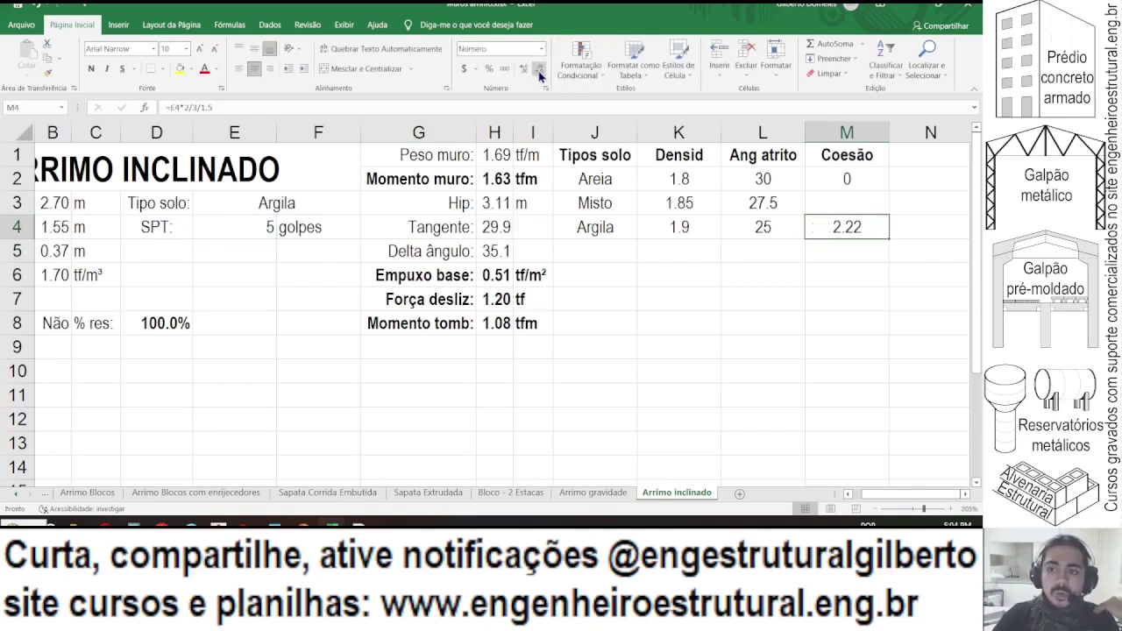
{"action": "double_click", "coordinate": [888, 131]}
{"action": "left_click", "coordinate": [840, 202]}
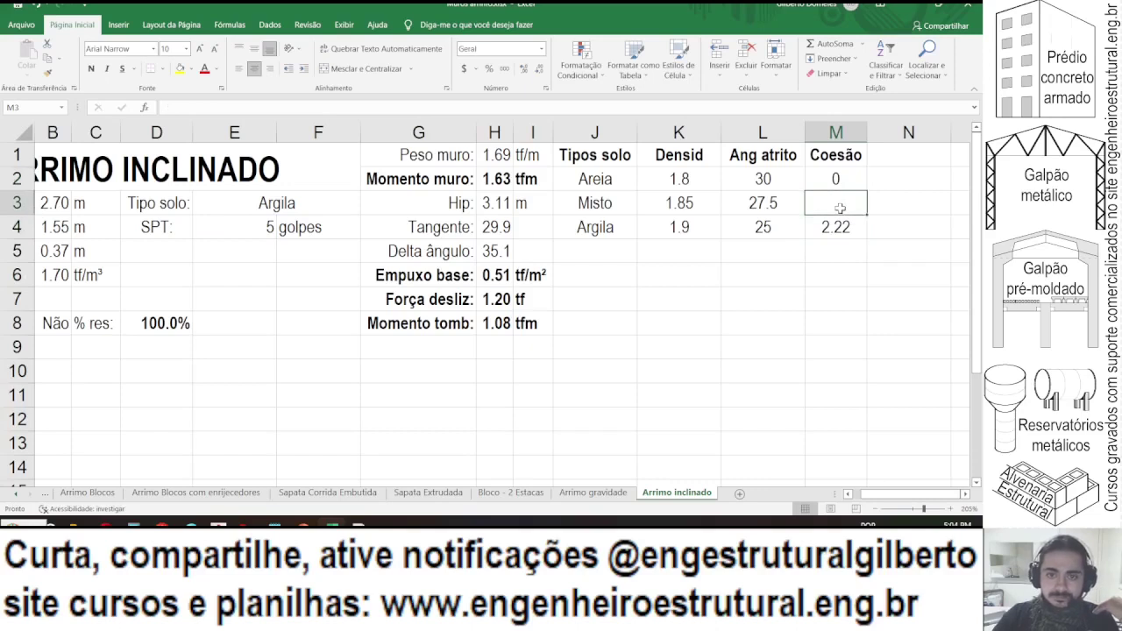
{"action": "left_click", "coordinate": [481, 277]}
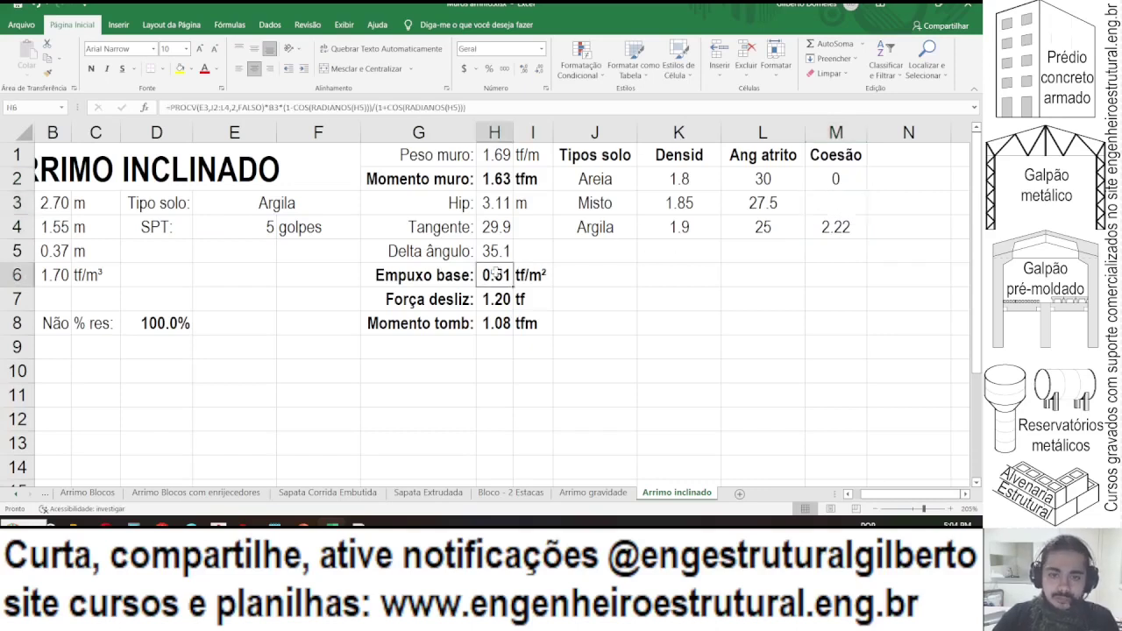
{"action": "left_click", "coordinate": [482, 109]}
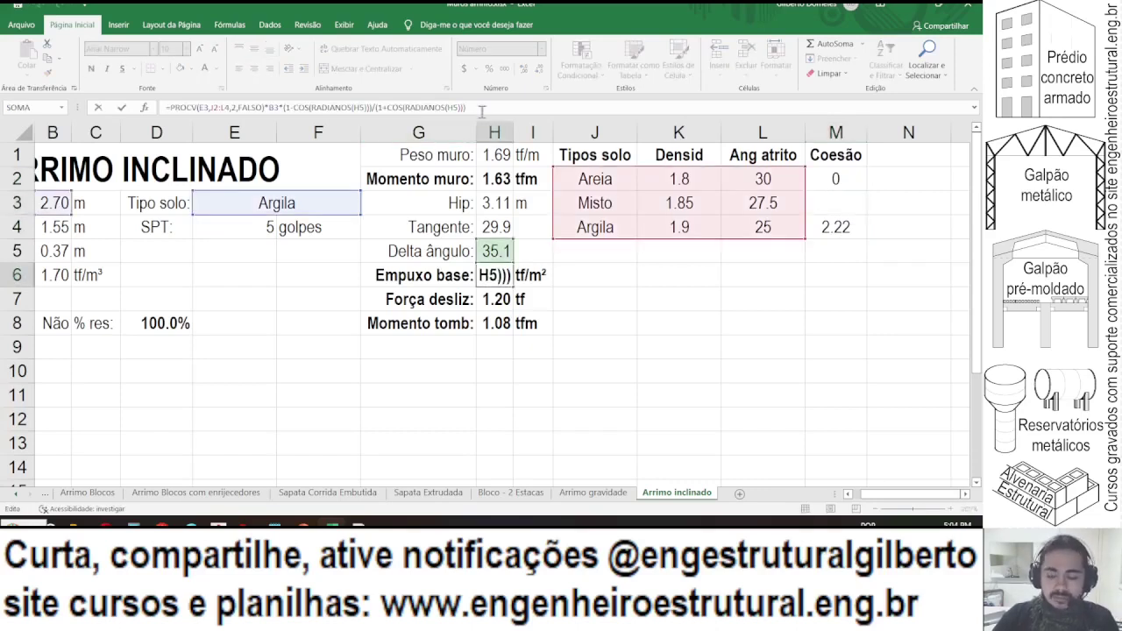
{"action": "type", "text": "-"}
{"action": "left_click", "coordinate": [849, 221]}
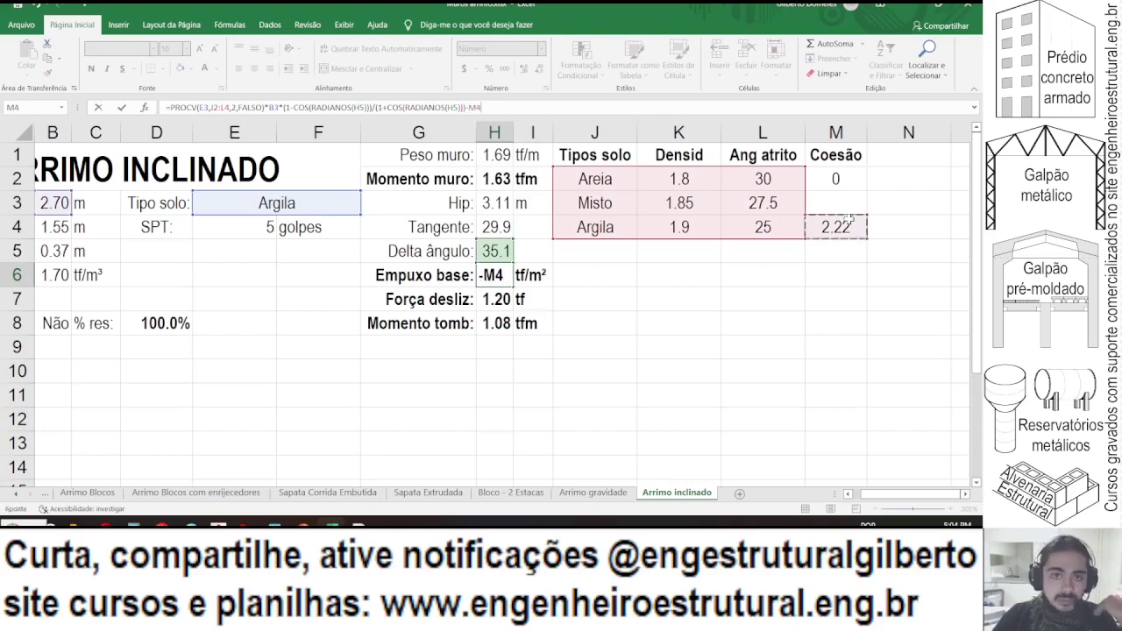
{"action": "key", "text": "Escape"}
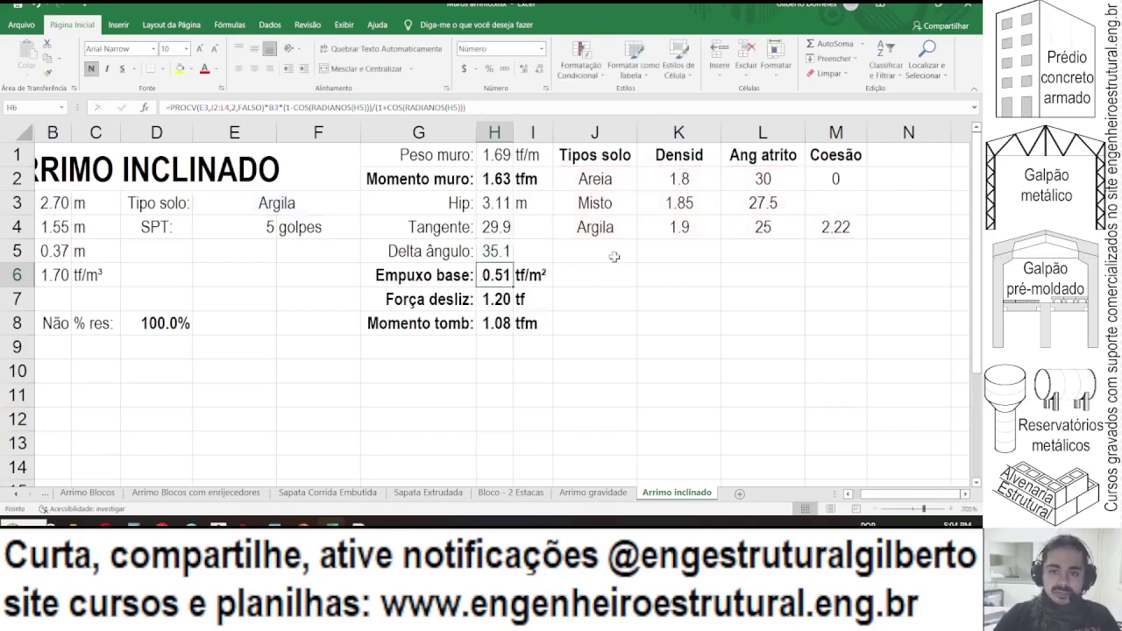
- Subtract the selected soil's cohesion in the Empuxo base formula by appending -PROCV(E3,J2:M4,4,FALSO)
{"action": "left_click", "coordinate": [478, 109]}
{"action": "type", "text": "-procv("}
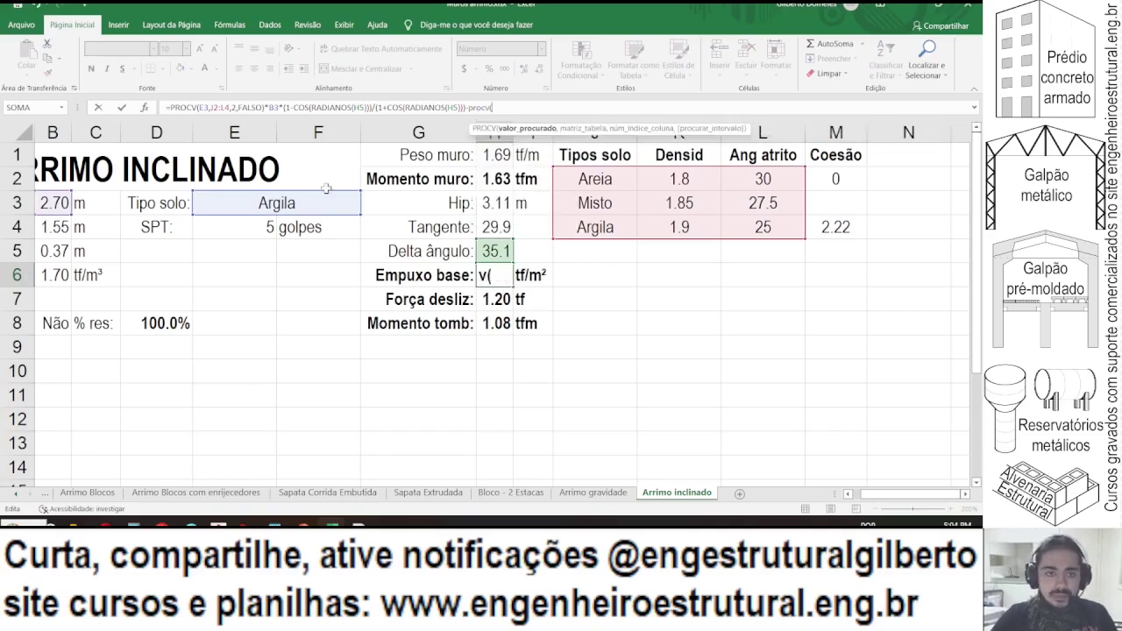
{"action": "left_click", "coordinate": [288, 209]}
{"action": "left_click_drag", "start_coordinate": [595, 179], "coordinate": [832, 226]}
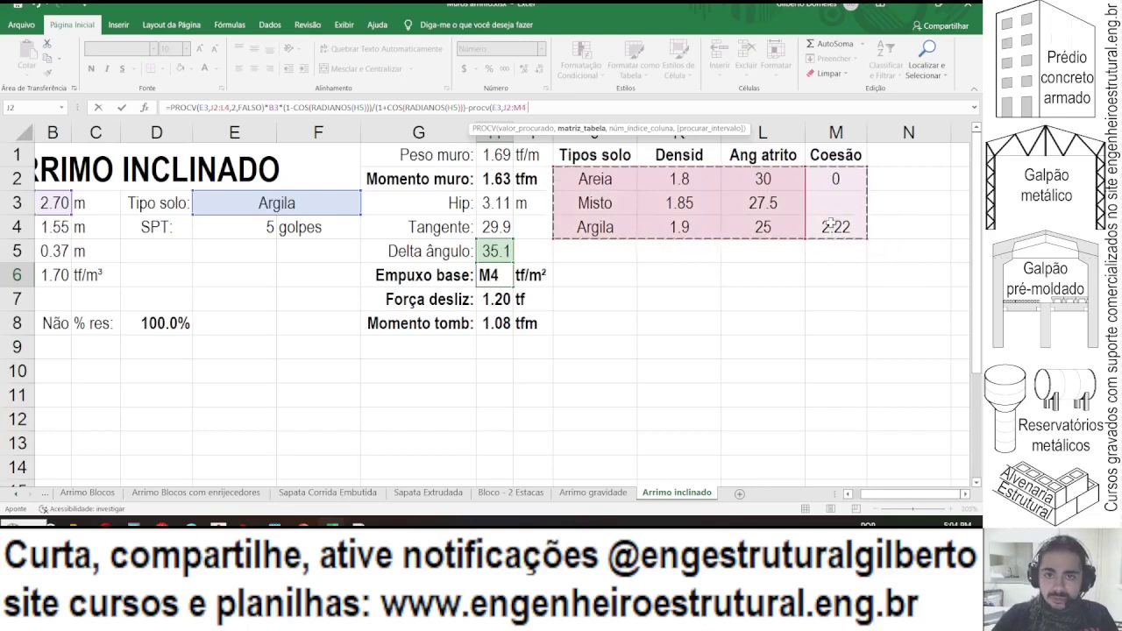
{"action": "type", "text": ",4,falso)"}
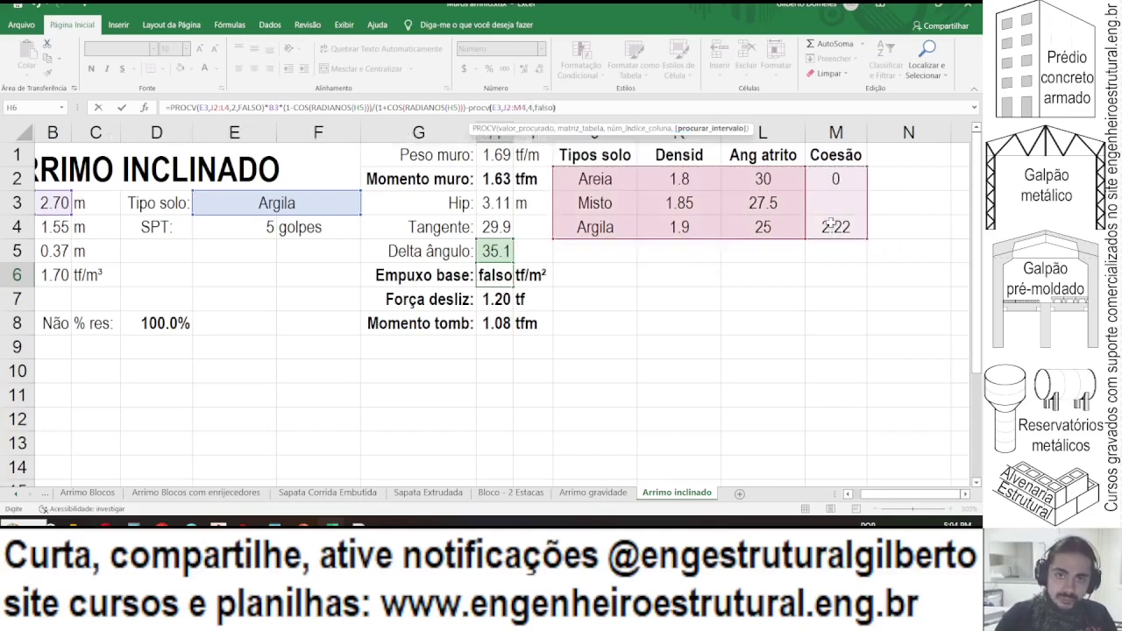
{"action": "key", "text": "Return"}
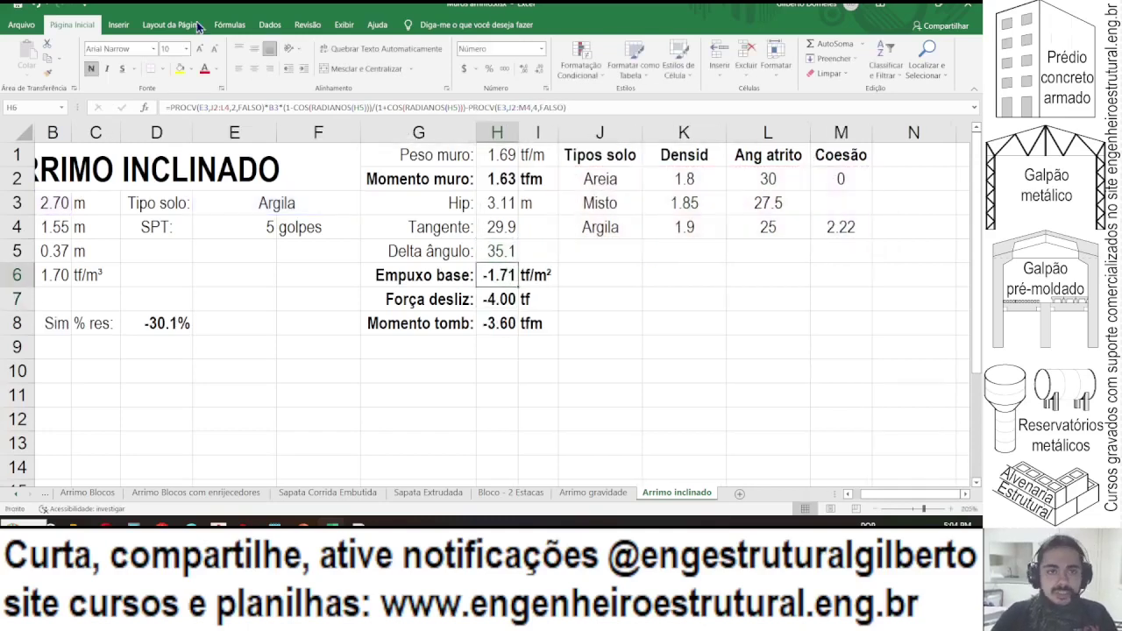
- Wrap the Empuxo base formula in MÁXIMO with 0 as the second argument to exclude negative thrust
{"action": "left_click", "coordinate": [172, 107]}
{"action": "type", "text": "máixmo"}
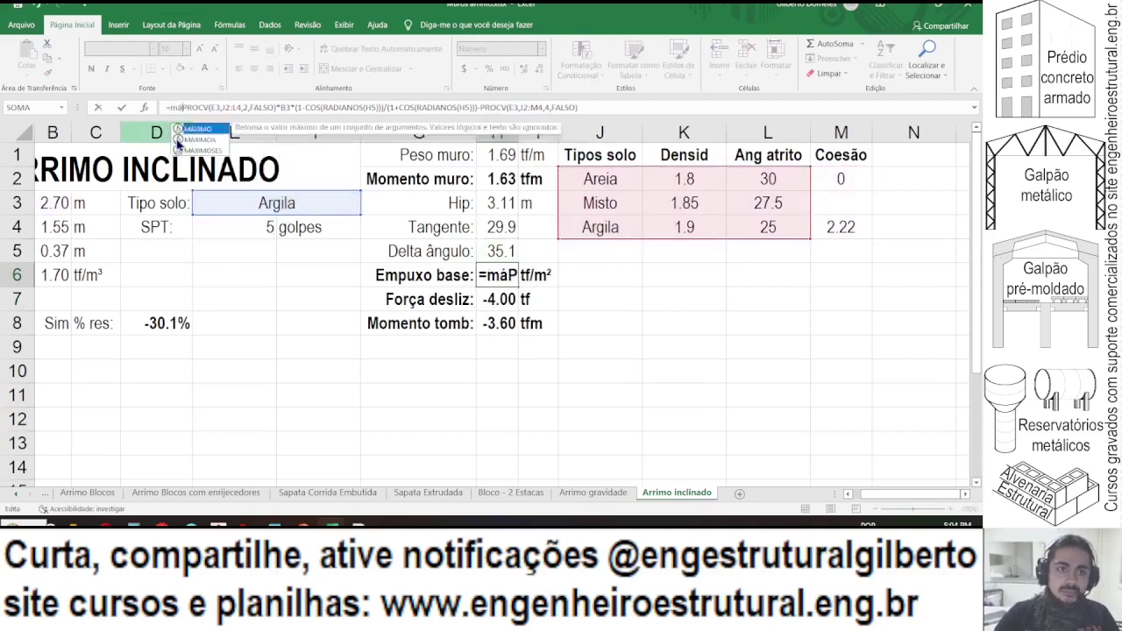
{"action": "key", "text": "BackSpace"}
{"action": "key", "text": "BackSpace"}
{"action": "key", "text": "BackSpace"}
{"action": "key", "text": "BackSpace"}
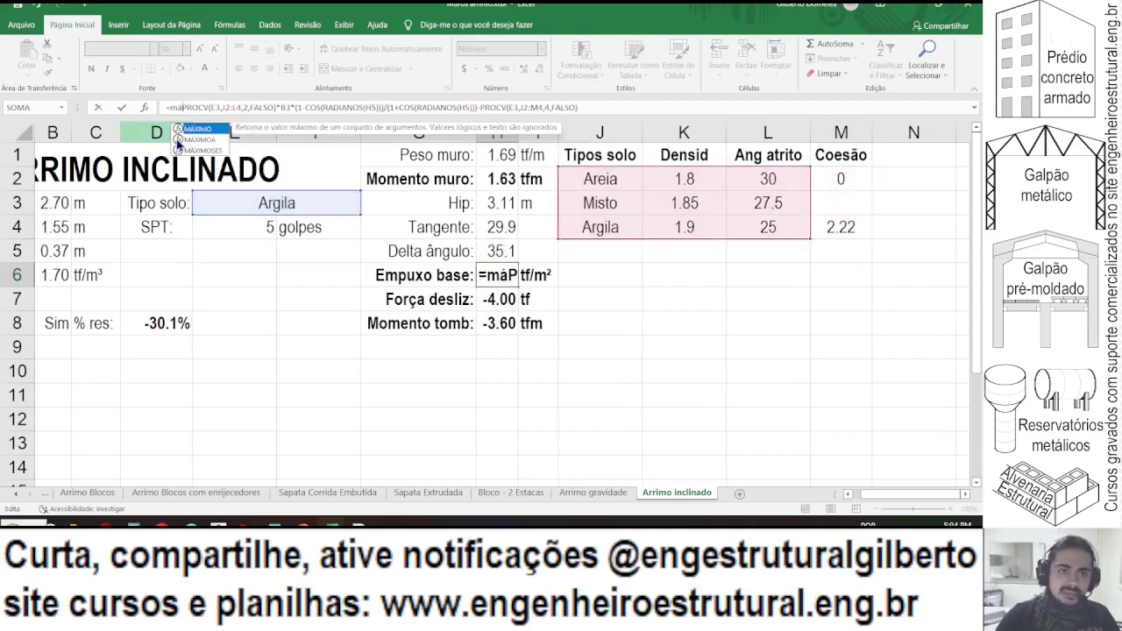
{"action": "type", "text": "ximo("}
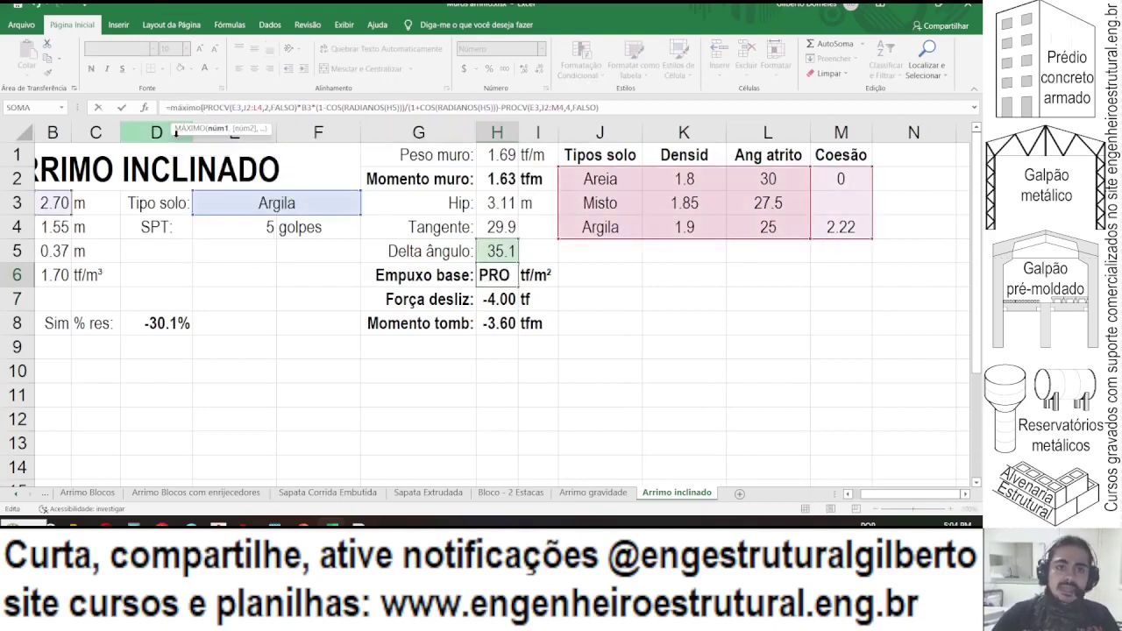
{"action": "left_click", "coordinate": [642, 109]}
{"action": "type", "text": ",0)"}
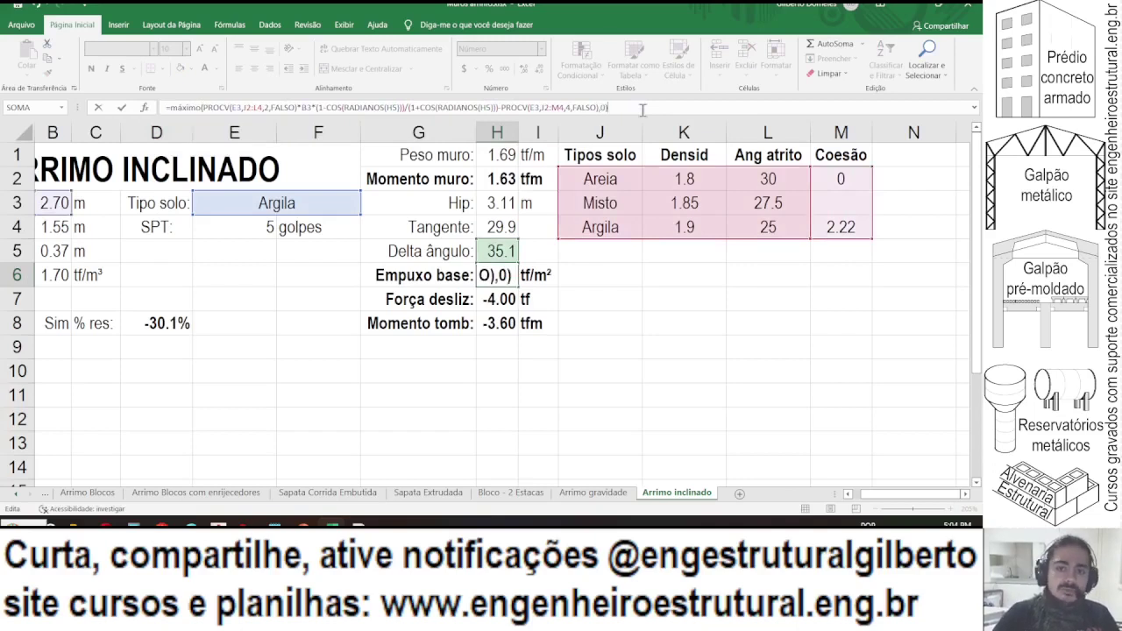
{"action": "key", "text": "ctrl+Return"}
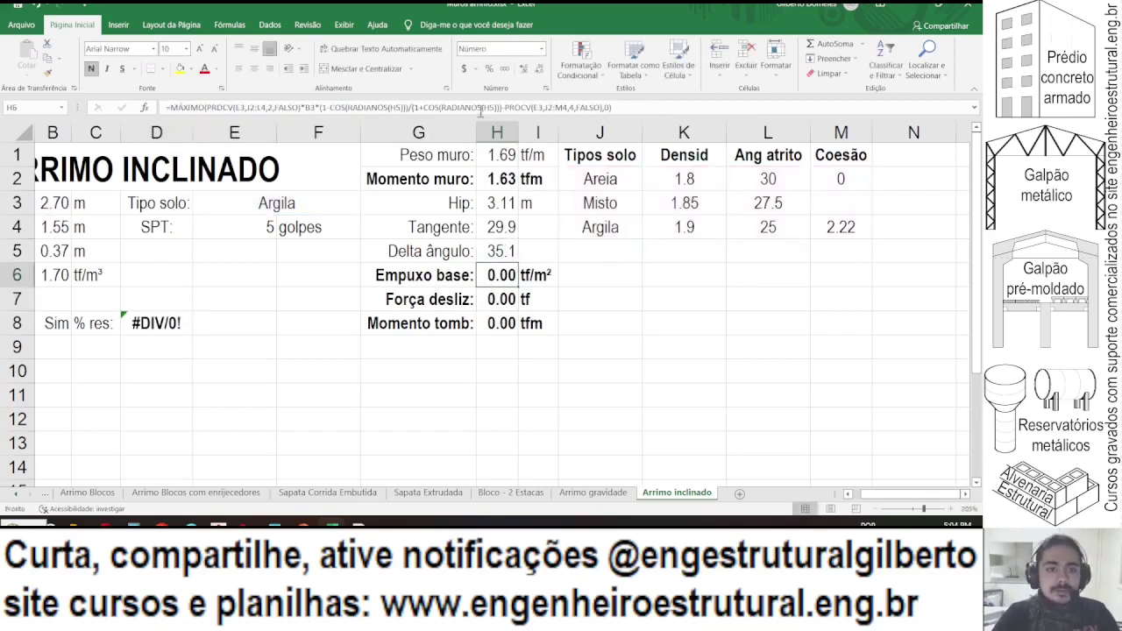
- Change the minimum value in the Empuxo base MÁXIMO formula to 0.001
{"action": "left_click", "coordinate": [608, 108]}
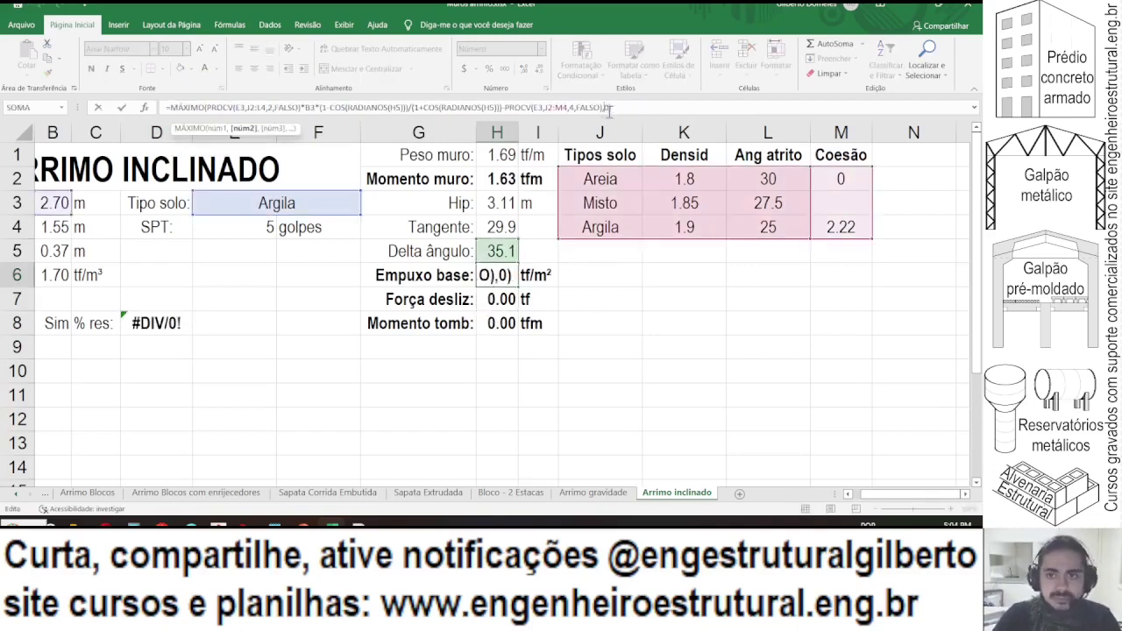
{"action": "key", "text": "Left"}
{"action": "type", "text": ".001"}
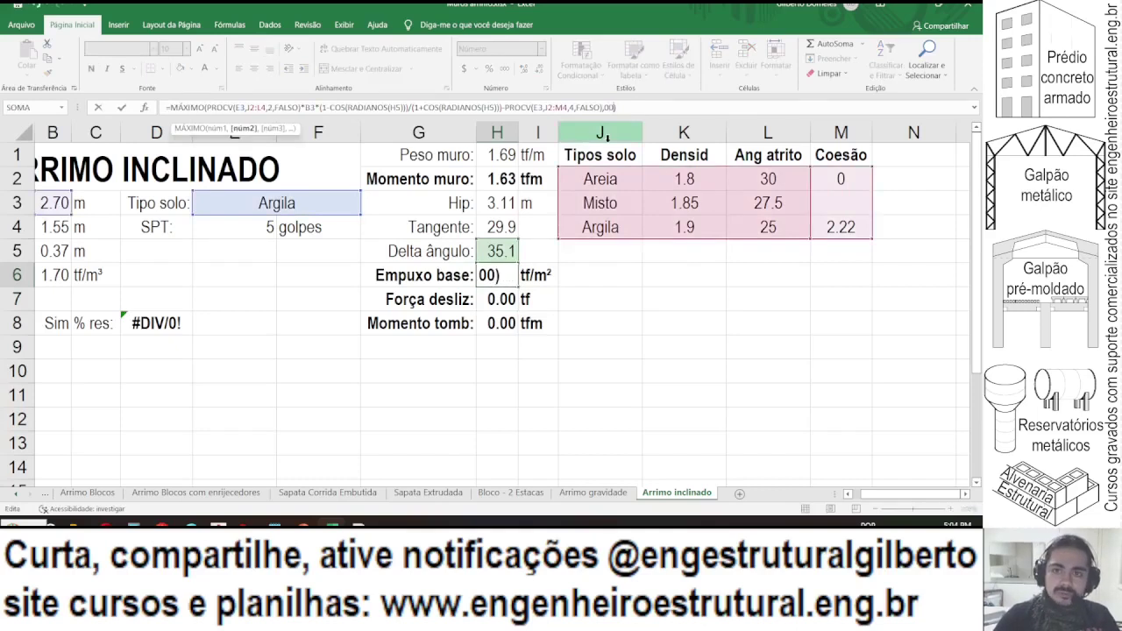
{"action": "key", "text": "Return"}
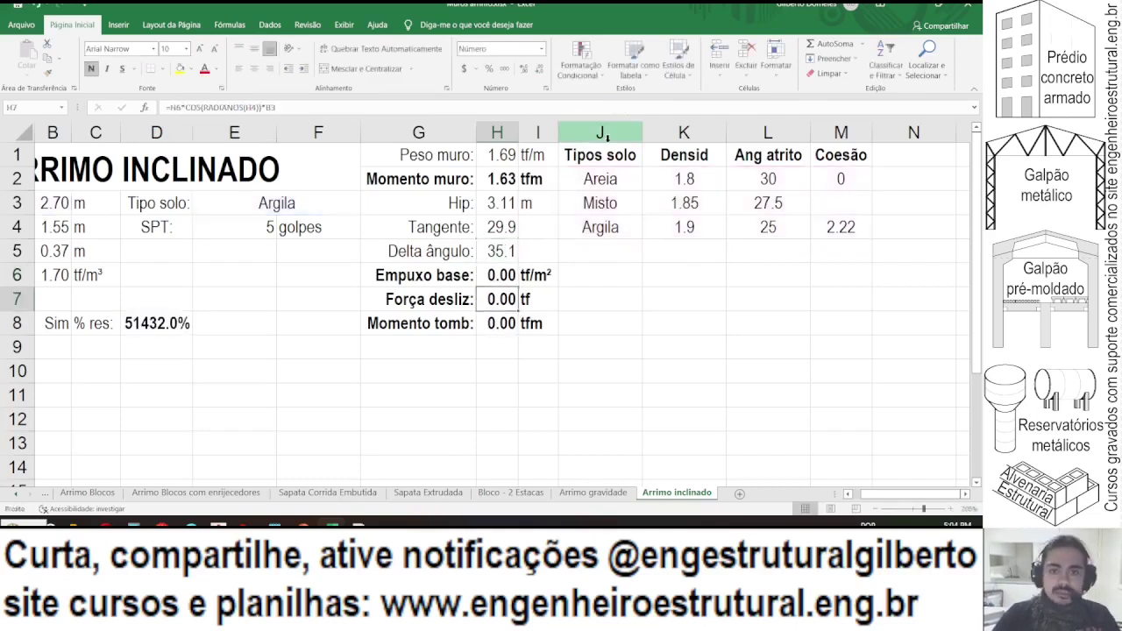
- Add the label "Carga topo:" in cell D5, below the SPT label
{"action": "left_click", "coordinate": [832, 230]}
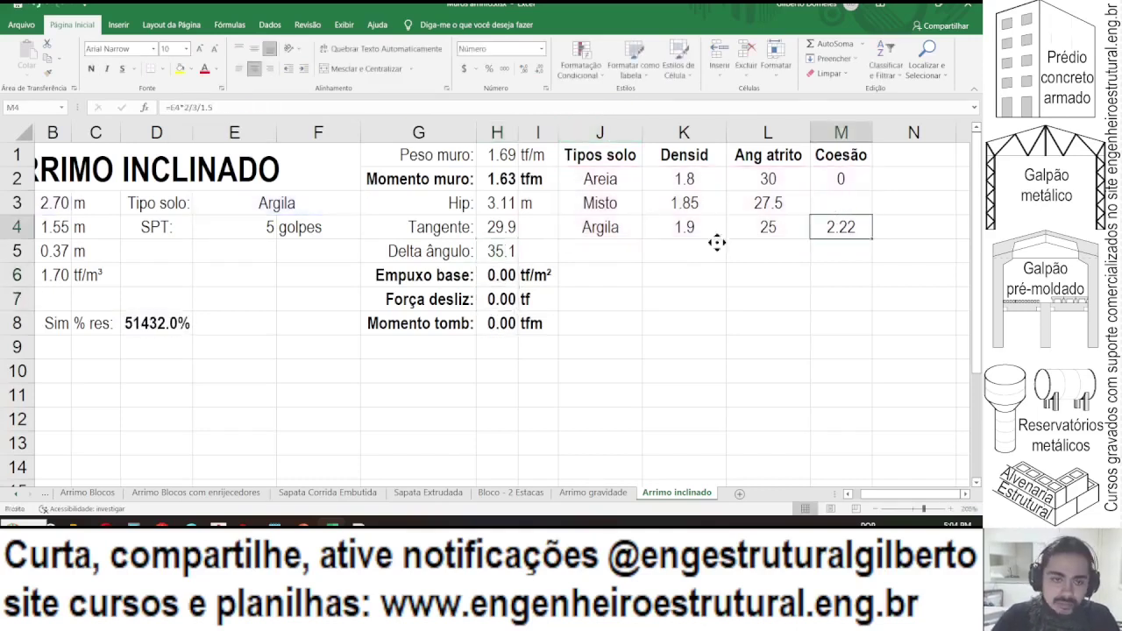
{"action": "scroll", "coordinate": [614, 226], "scroll_direction": "left", "scroll_amount": 3}
{"action": "scroll", "coordinate": [114, 223], "scroll_direction": "down", "scroll_amount": 1}
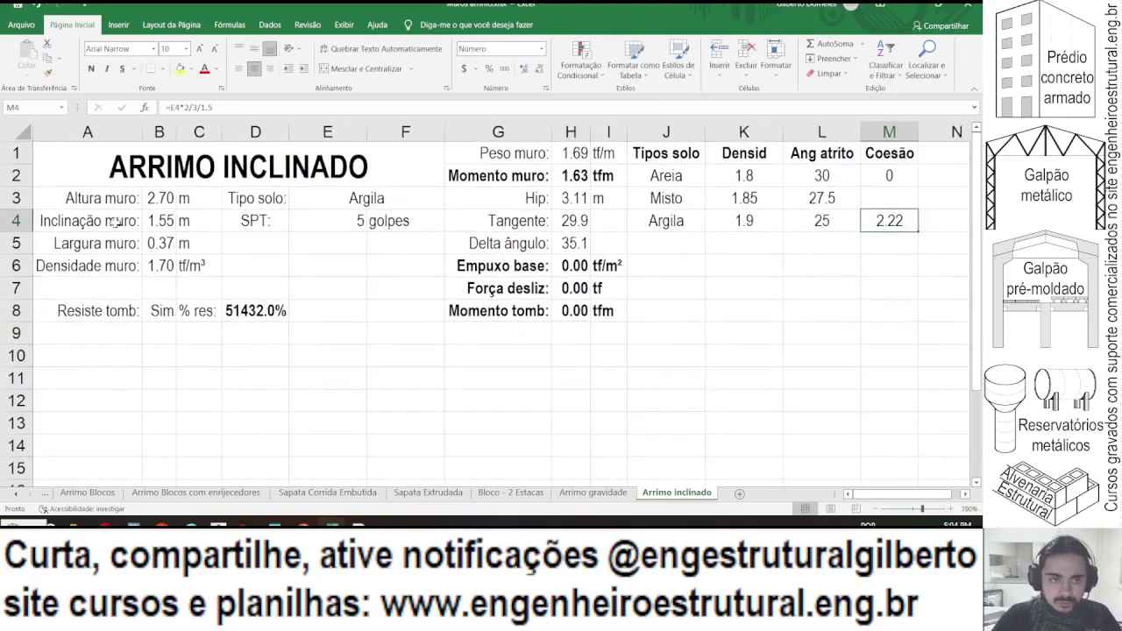
{"action": "left_click", "coordinate": [148, 217]}
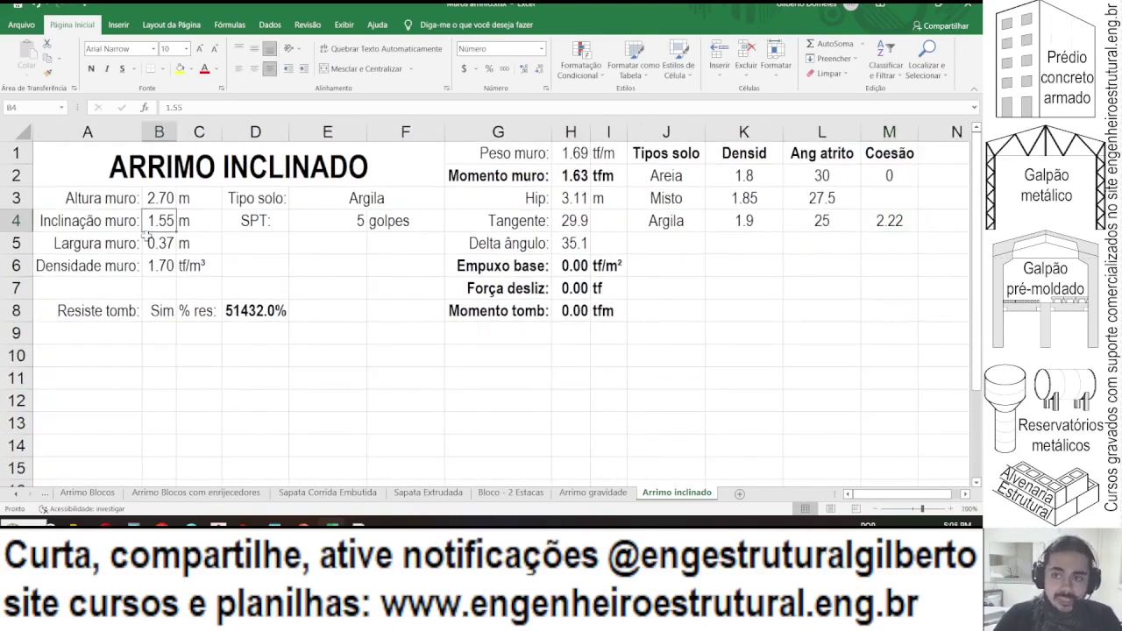
{"action": "left_click", "coordinate": [269, 242]}
{"action": "type", "text": "C"}
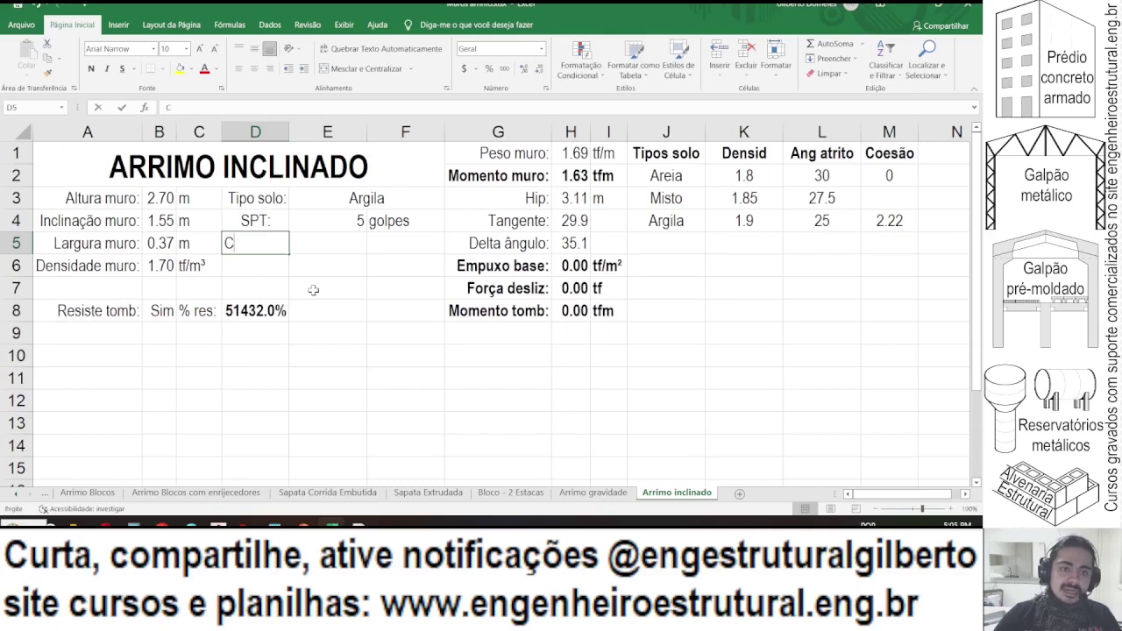
{"action": "type", "text": "arga topo"}
{"action": "key", "text": "Return"}
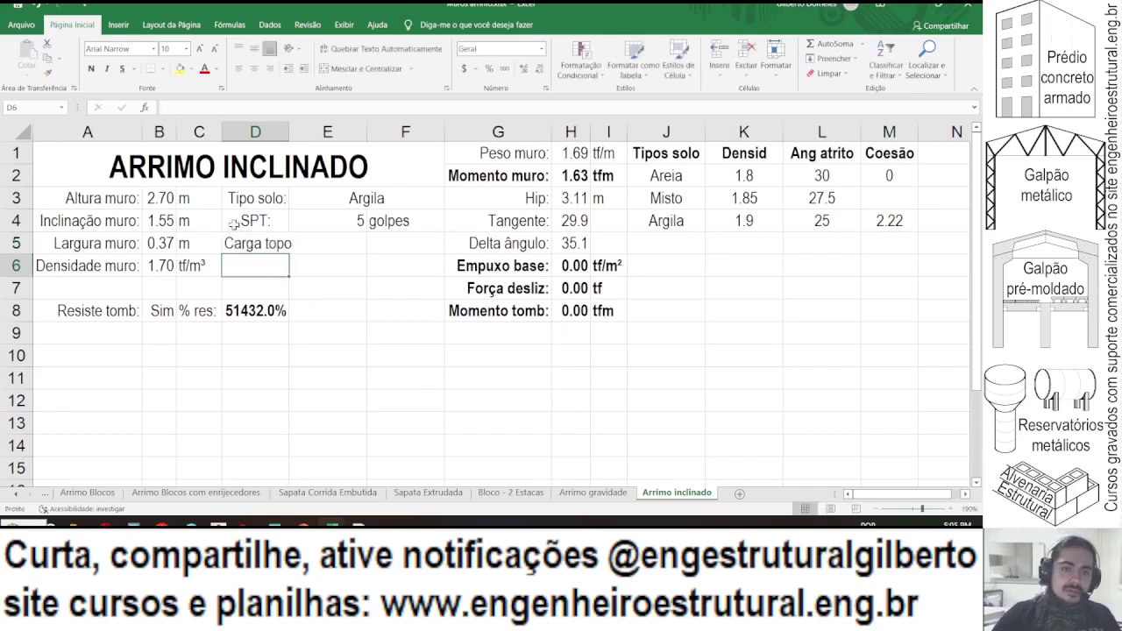
{"action": "left_click", "coordinate": [254, 246]}
{"action": "left_click", "coordinate": [309, 110]}
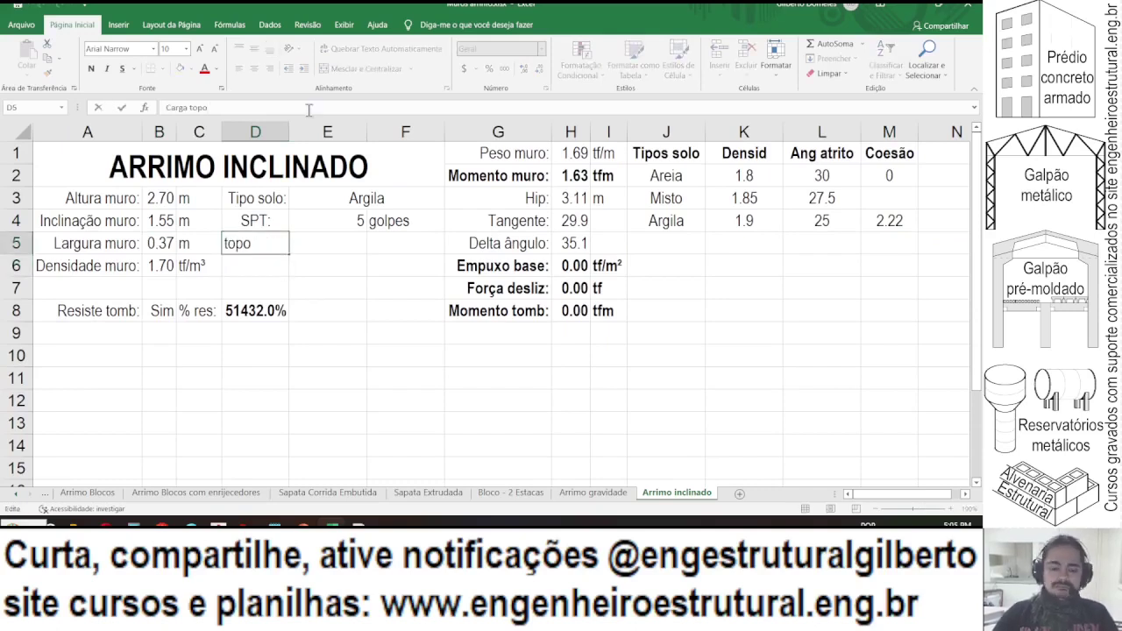
{"action": "type", "text": ":"}
{"action": "key", "text": "Return"}
- Widen column D slightly and right-align the Tipo solo, SPT and Carga topo labels
{"action": "left_click_drag", "start_coordinate": [290, 131], "coordinate": [301, 131]}
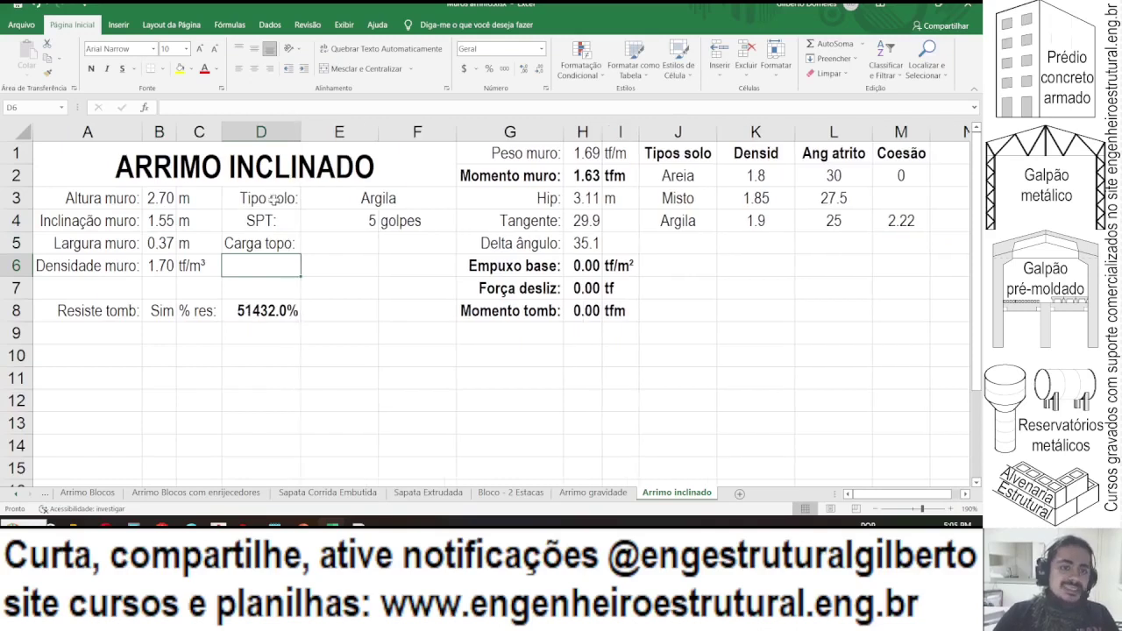
{"action": "left_click_drag", "start_coordinate": [262, 198], "coordinate": [261, 243]}
{"action": "left_click", "coordinate": [269, 68]}
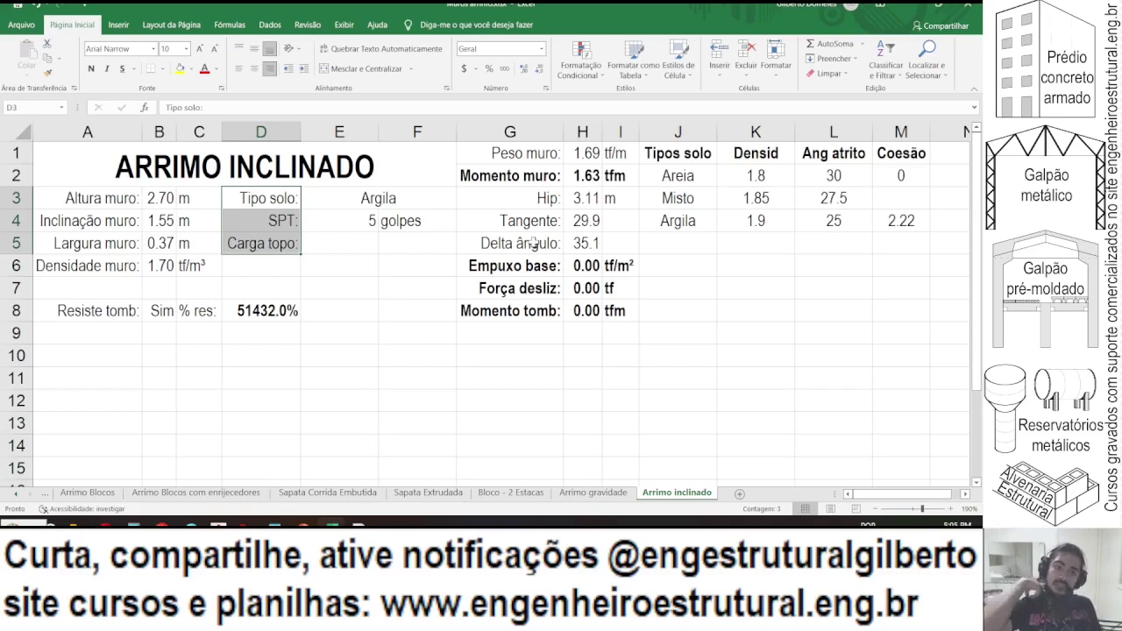
- Set the Carga topo value to 1 in E5 and enter its unit tf/m² in F5
{"action": "left_click", "coordinate": [326, 246]}
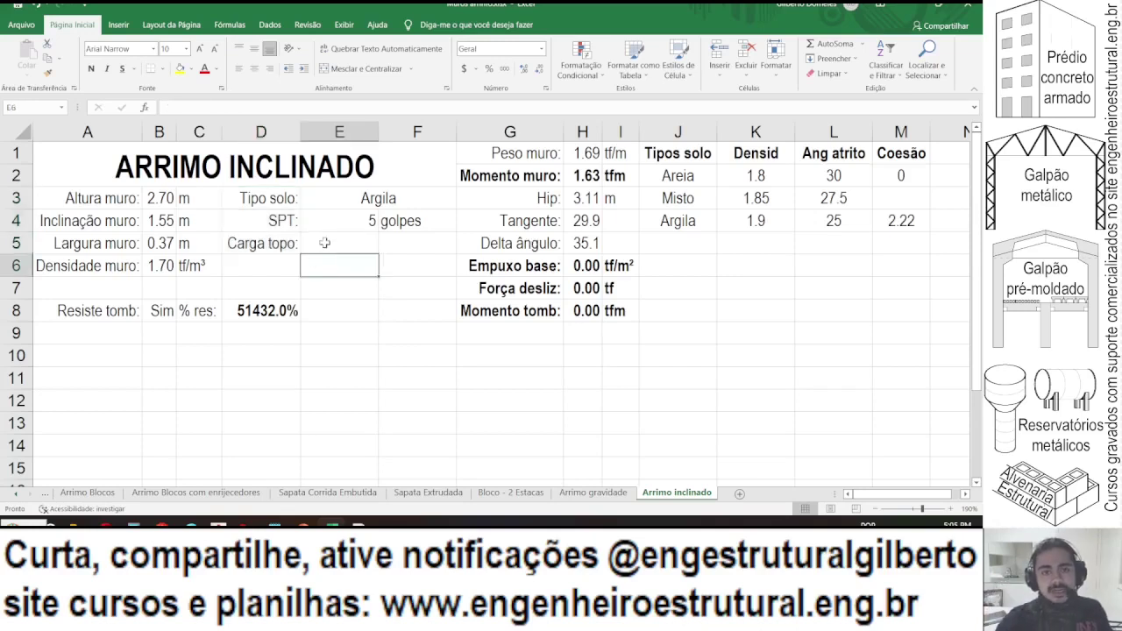
{"action": "type", "text": "1"}
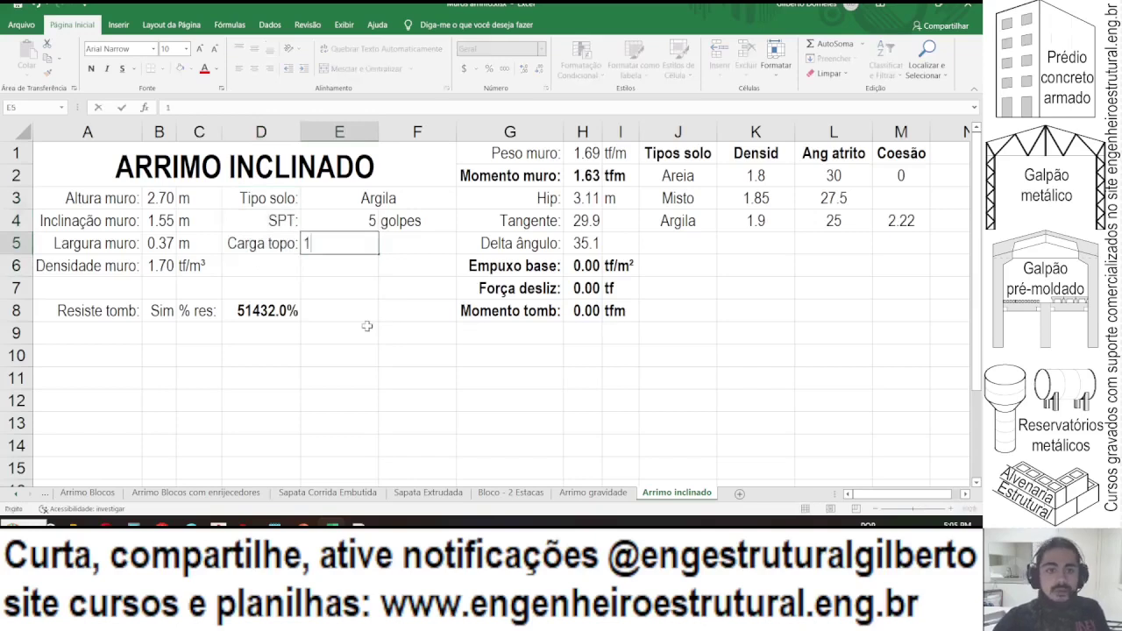
{"action": "key", "text": "Tab"}
{"action": "type", "text": "t"}
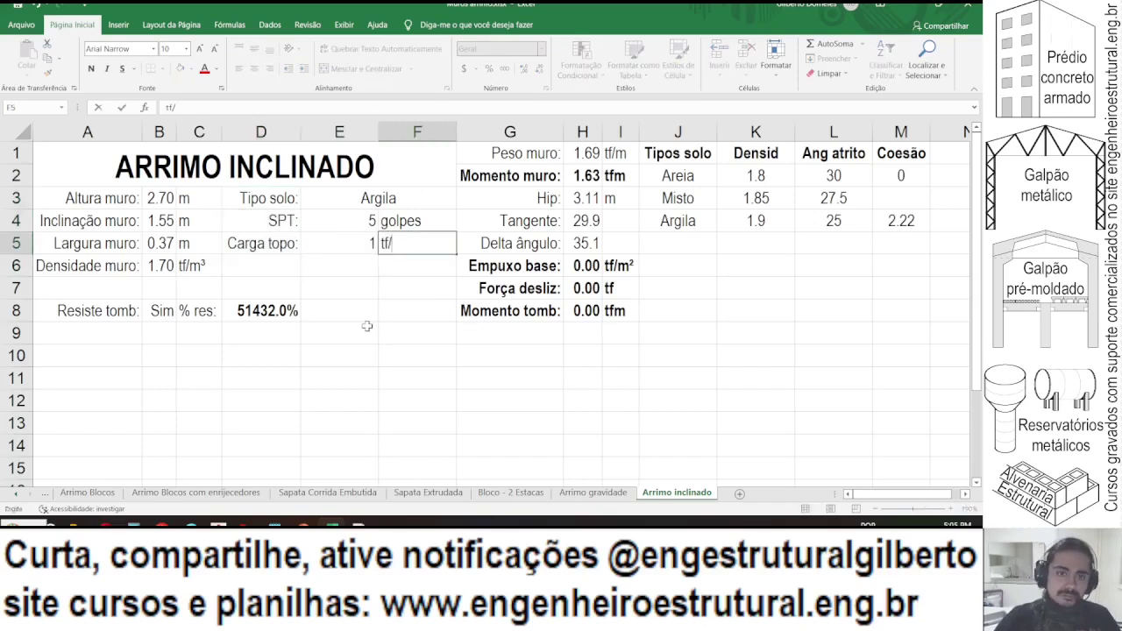
{"action": "type", "text": "f/m²"}
{"action": "key", "text": "Return"}
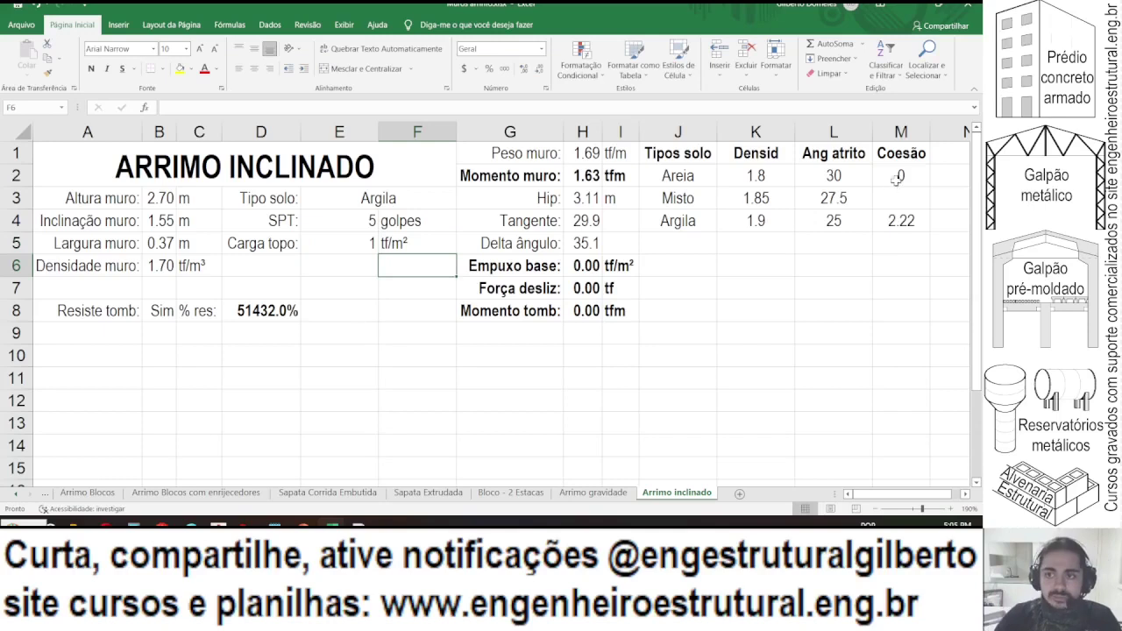
- Subtract the top load from the Argila Coesão formula by appending -E5
{"action": "left_click", "coordinate": [887, 215]}
{"action": "left_click", "coordinate": [242, 106]}
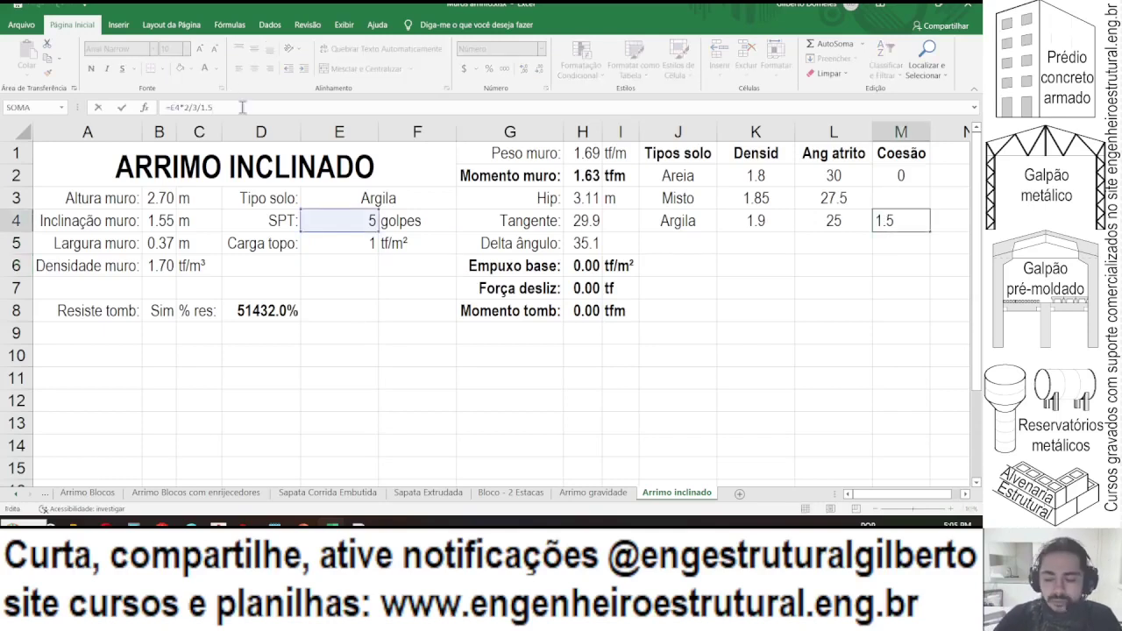
{"action": "type", "text": "-"}
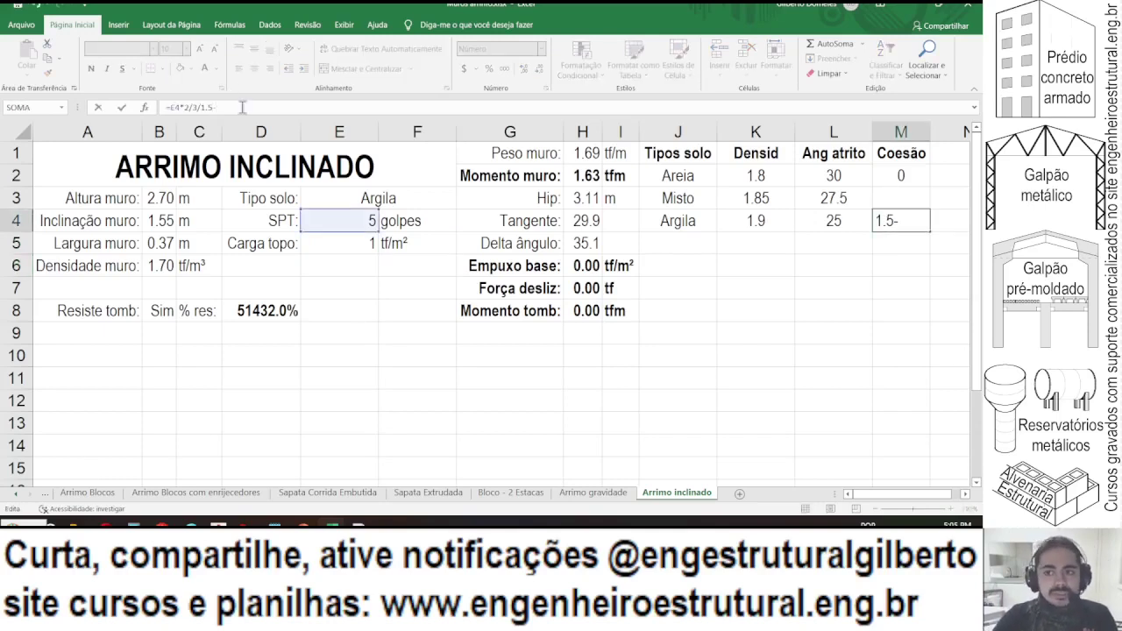
{"action": "left_click", "coordinate": [325, 244]}
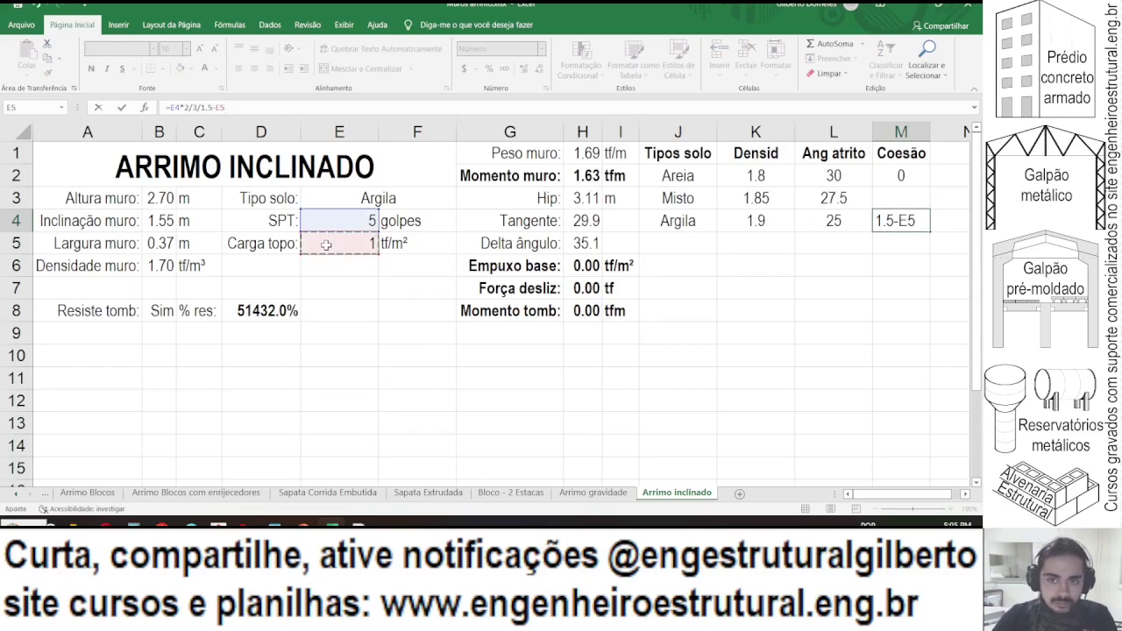
{"action": "key", "text": "Return"}
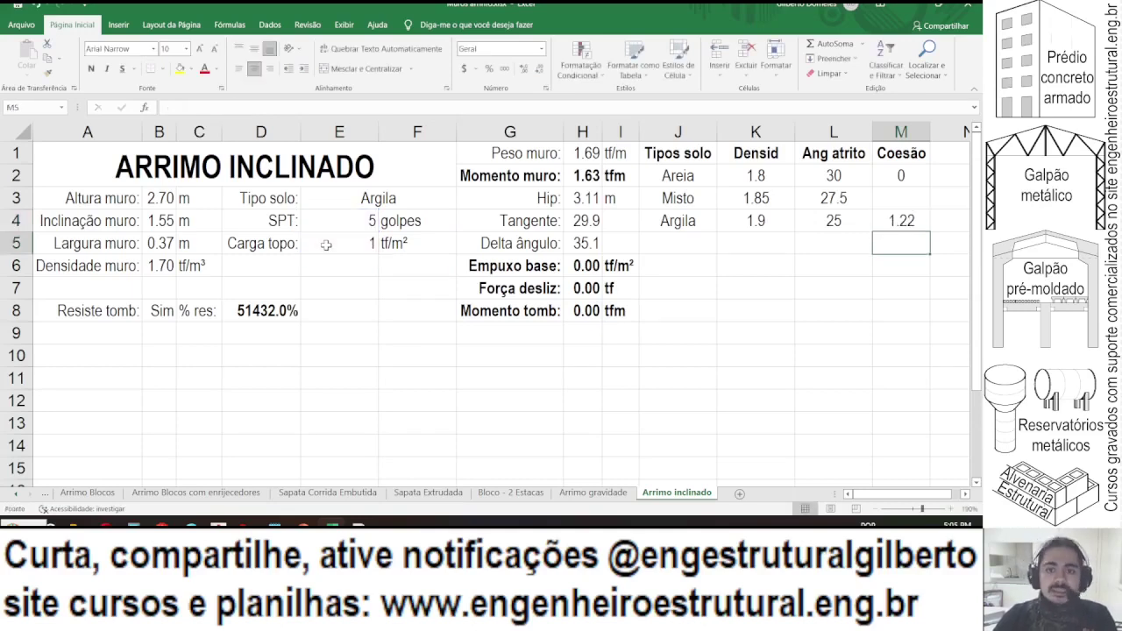
- Copy the (1-COS(RADIANOS(H5)))/(1+COS(RADIANOS(H5))) factor from the Empuxo base formula, leaving that formula as it is
{"action": "left_click", "coordinate": [592, 266]}
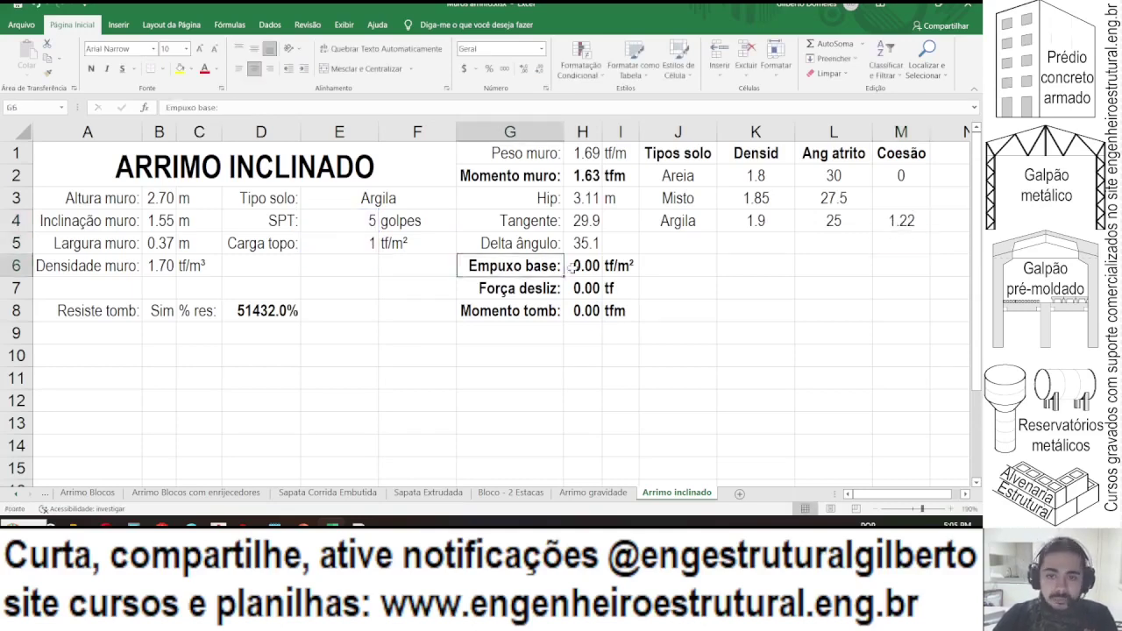
{"action": "left_click", "coordinate": [208, 107]}
{"action": "left_click_drag", "start_coordinate": [209, 107], "coordinate": [493, 123]}
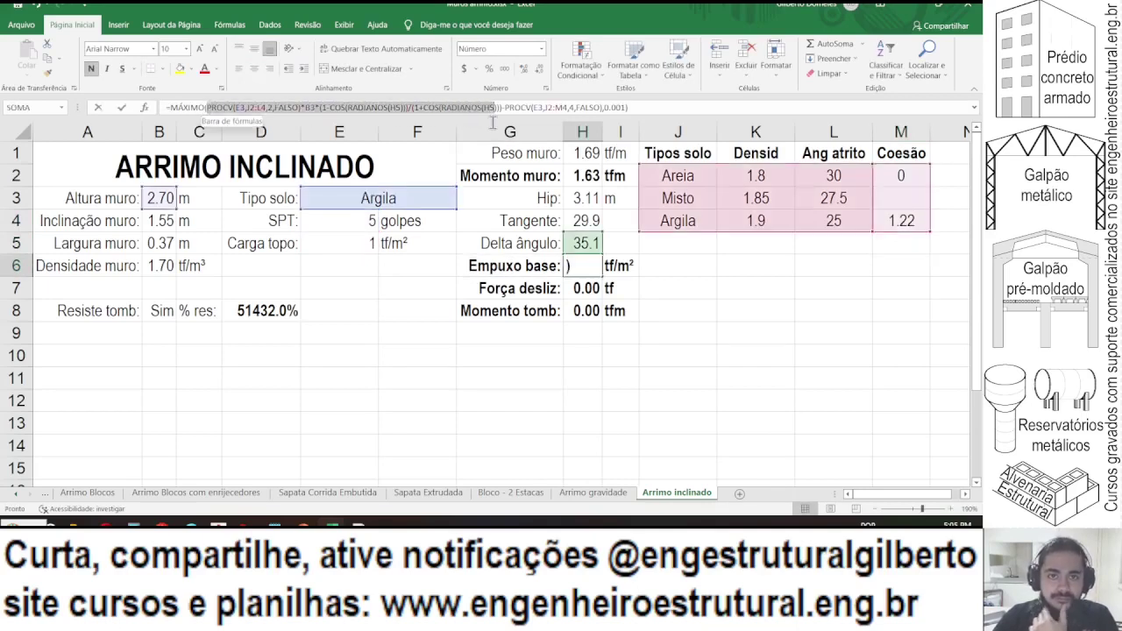
{"action": "left_click", "coordinate": [326, 108]}
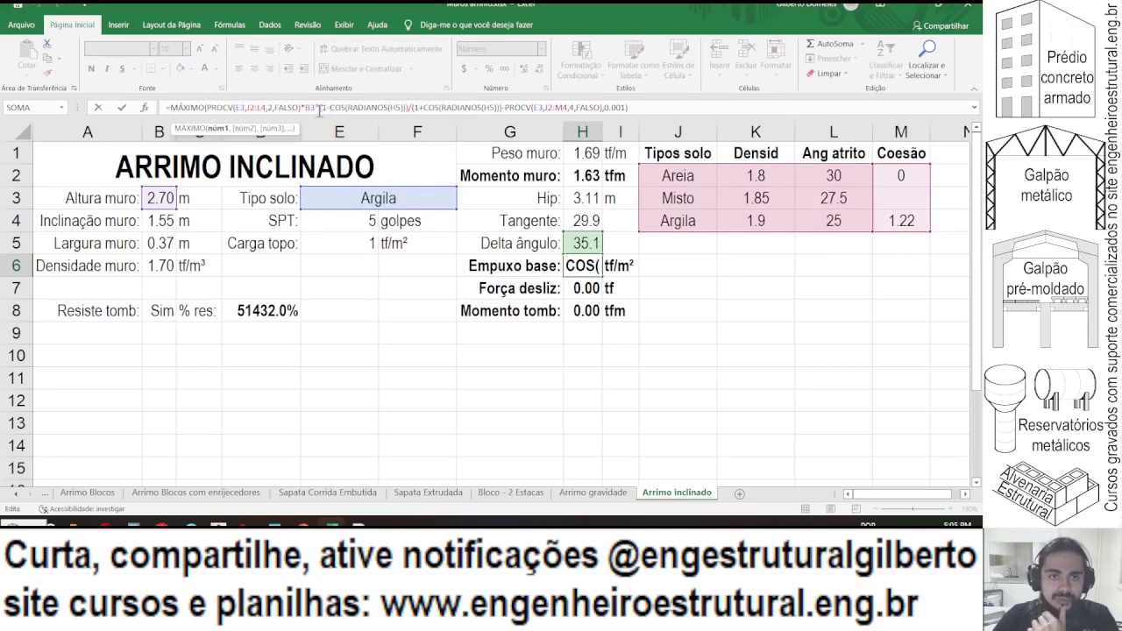
{"action": "left_click_drag", "start_coordinate": [320, 107], "coordinate": [497, 112]}
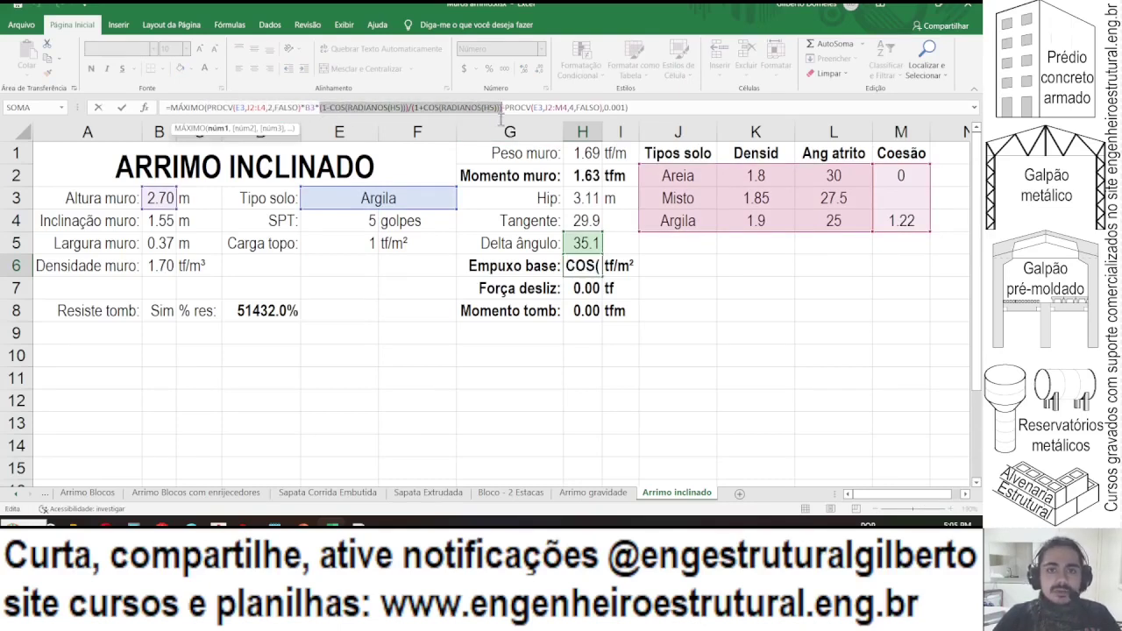
{"action": "key", "text": "ctrl+c"}
{"action": "key", "text": "Return"}
{"action": "key", "text": "Return"}
{"action": "key", "text": "Return"}
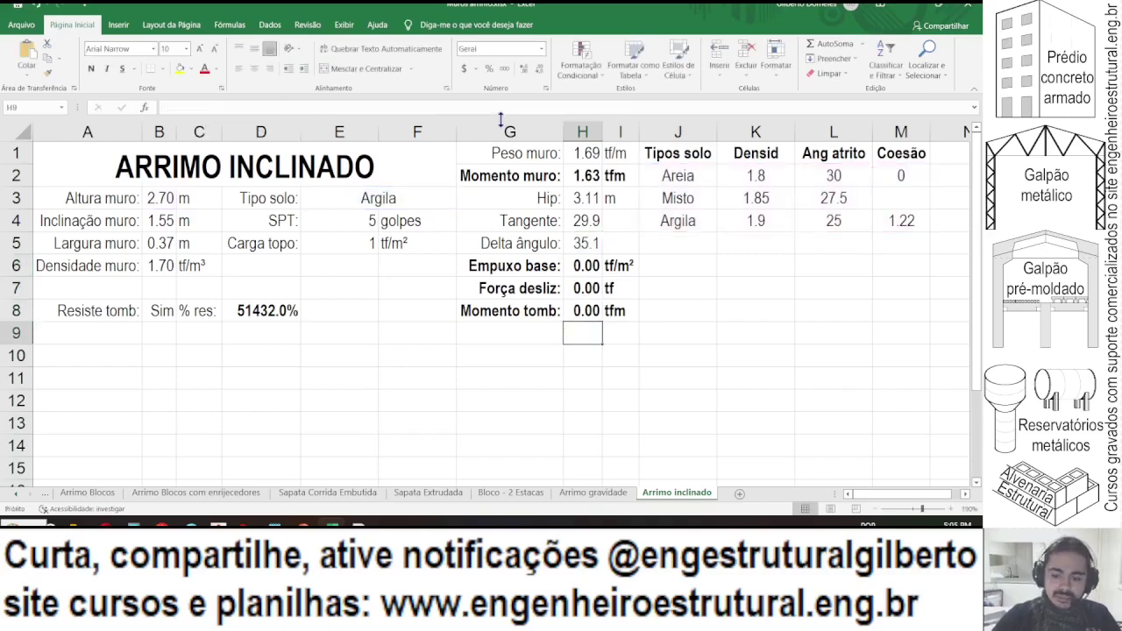
- Enter the copied factor as a formula in H9, below Momento tomb, and format it as a percentage
{"action": "type", "text": "="}
{"action": "key", "text": "ctrl+v"}
{"action": "key", "text": "Return"}
{"action": "key", "text": "Up"}
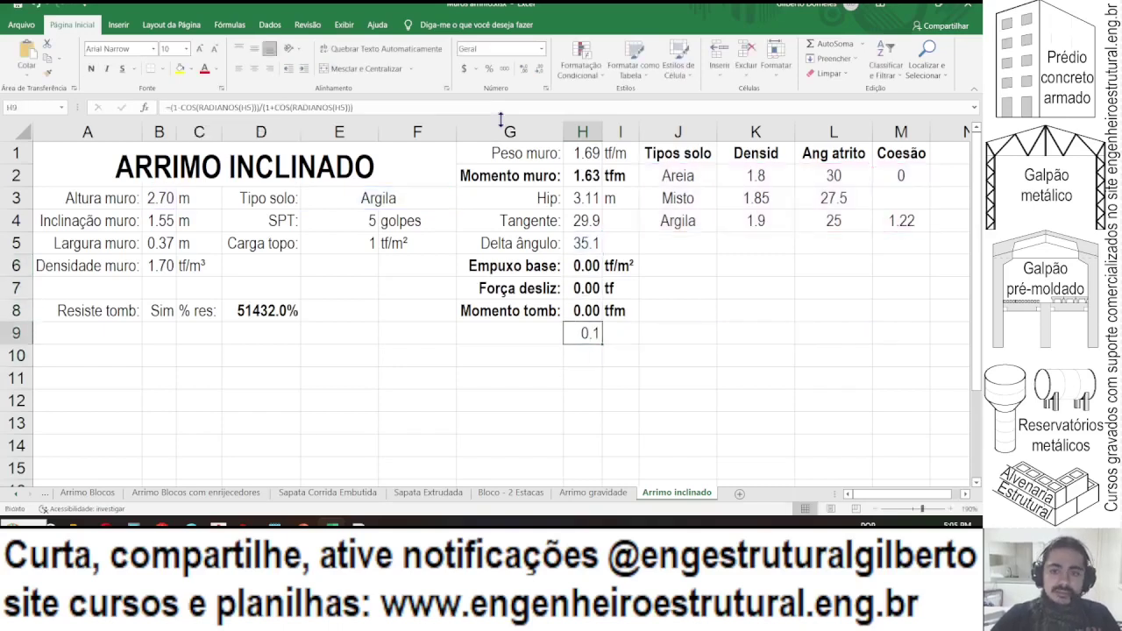
{"action": "left_click", "coordinate": [523, 69]}
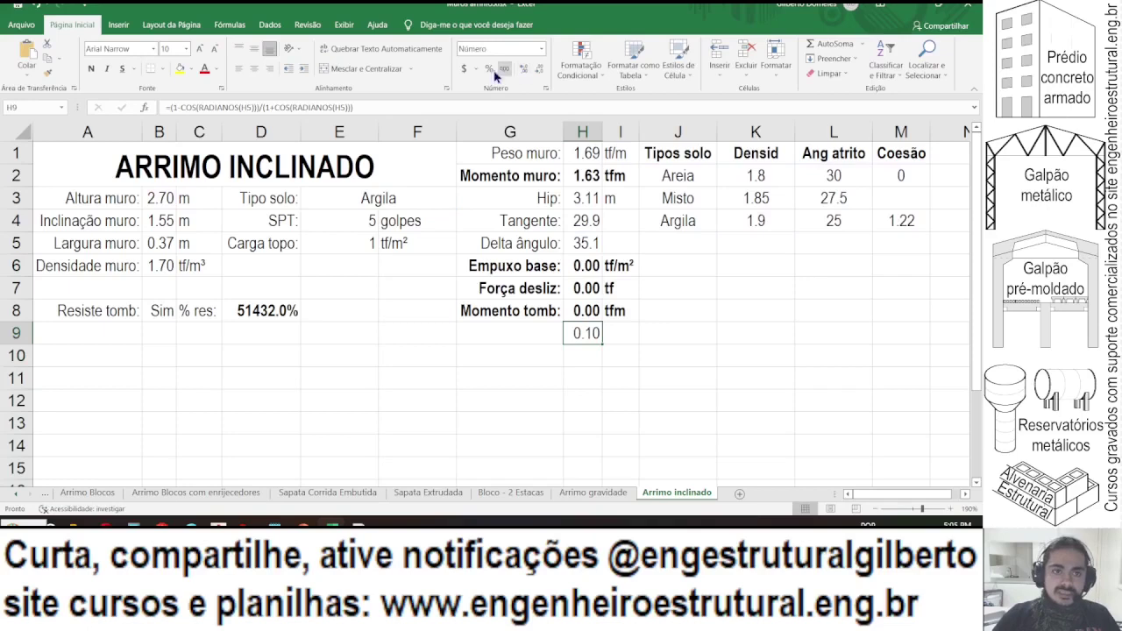
{"action": "left_click", "coordinate": [283, 107]}
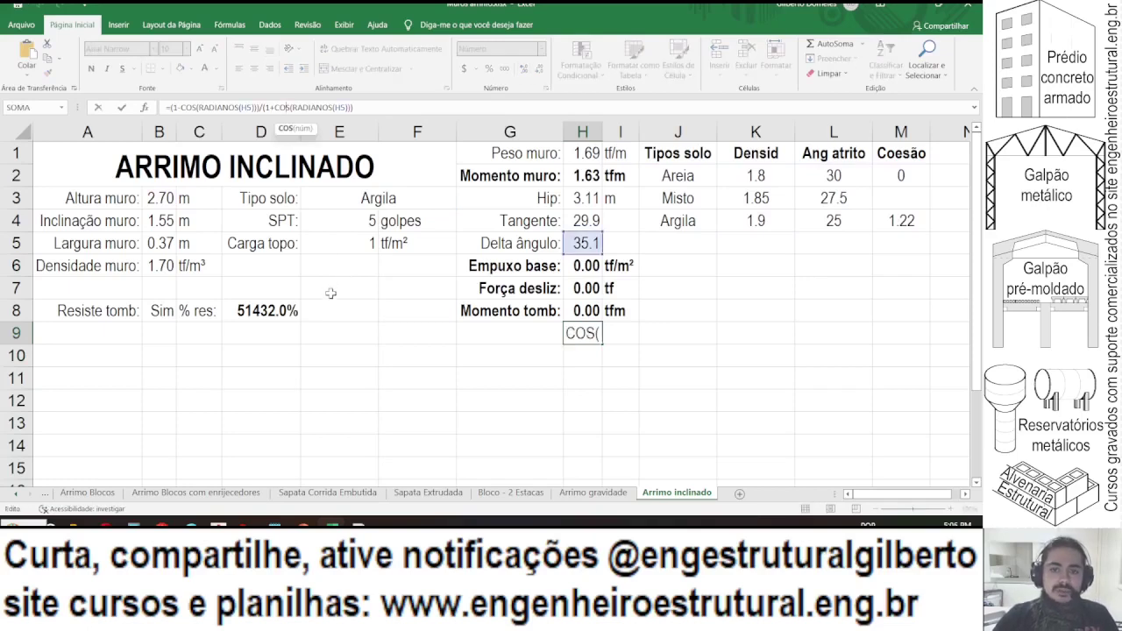
{"action": "key", "text": "Escape"}
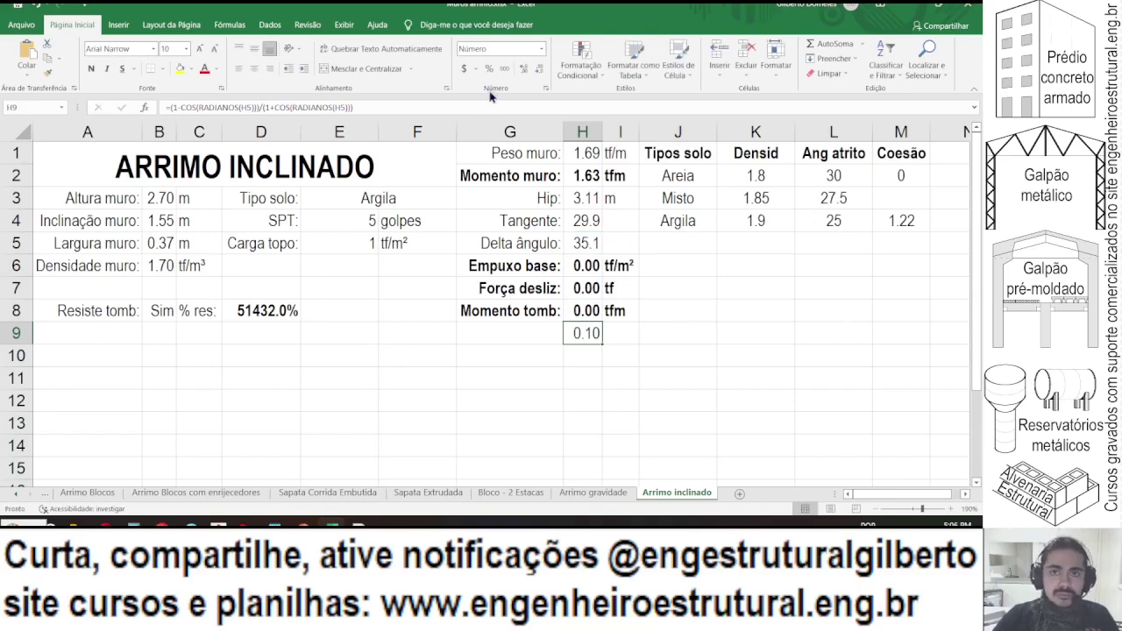
{"action": "left_click", "coordinate": [488, 70]}
- Label the percentage "% carga ef:" in G9 and right-align the label
{"action": "left_click", "coordinate": [534, 334]}
{"action": "type", "text": "%"}
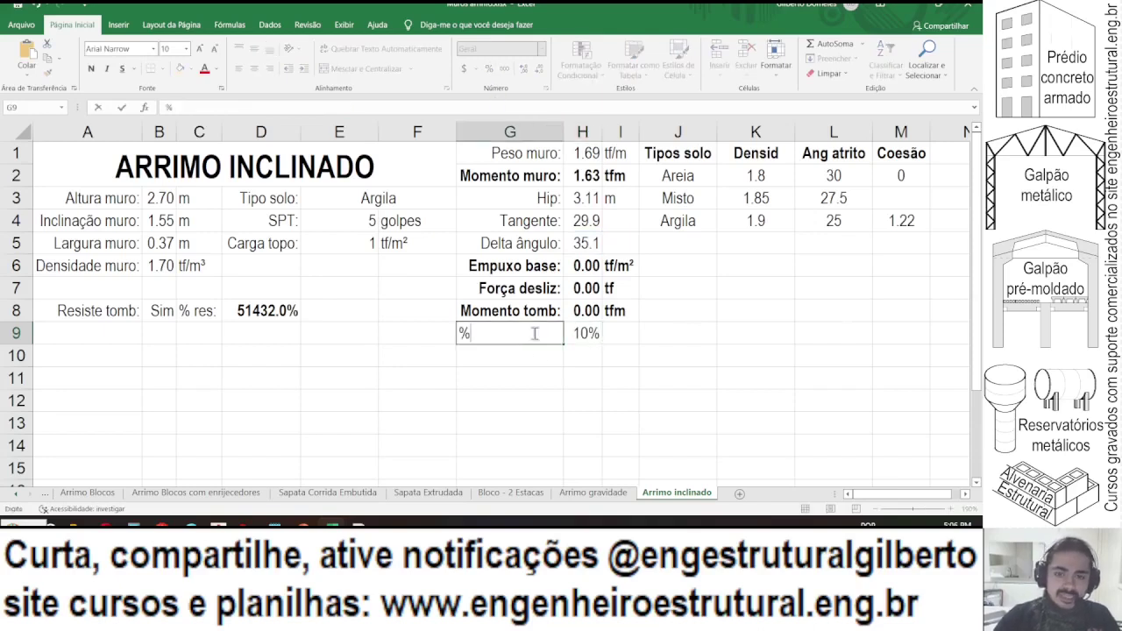
{"action": "type", "text": " carga ef:"}
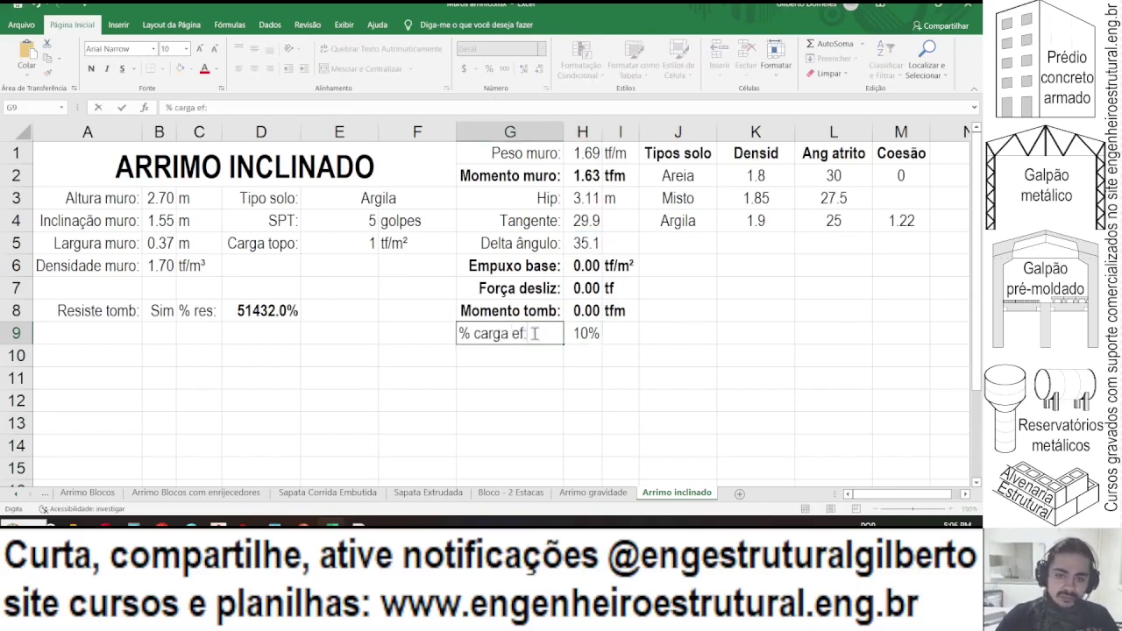
{"action": "key", "text": "ctrl+Return"}
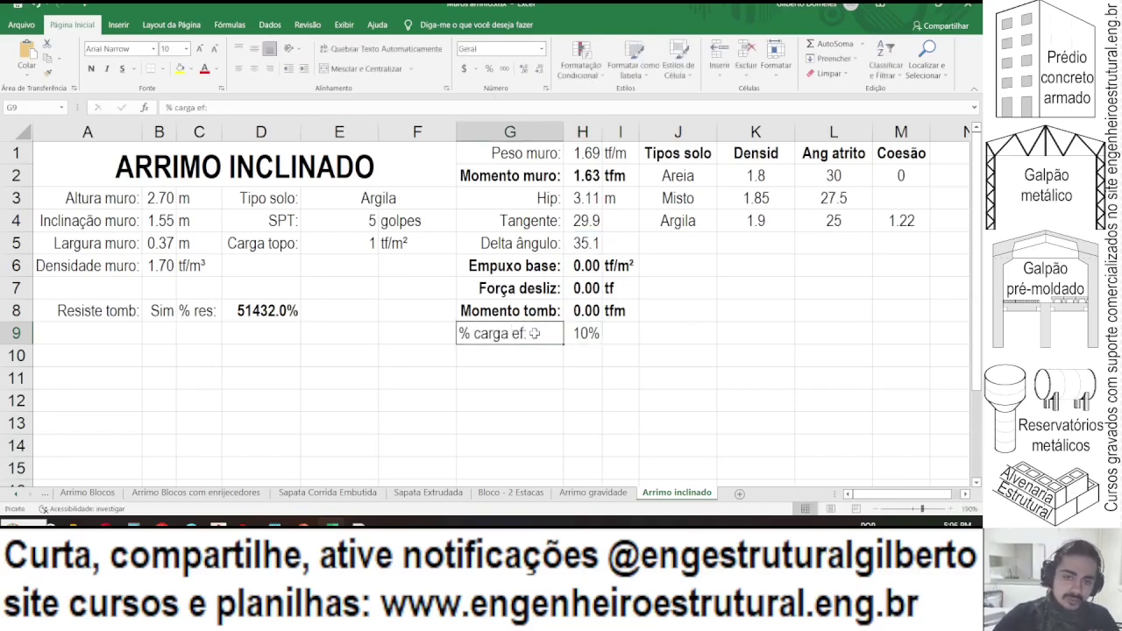
{"action": "left_click", "coordinate": [269, 76]}
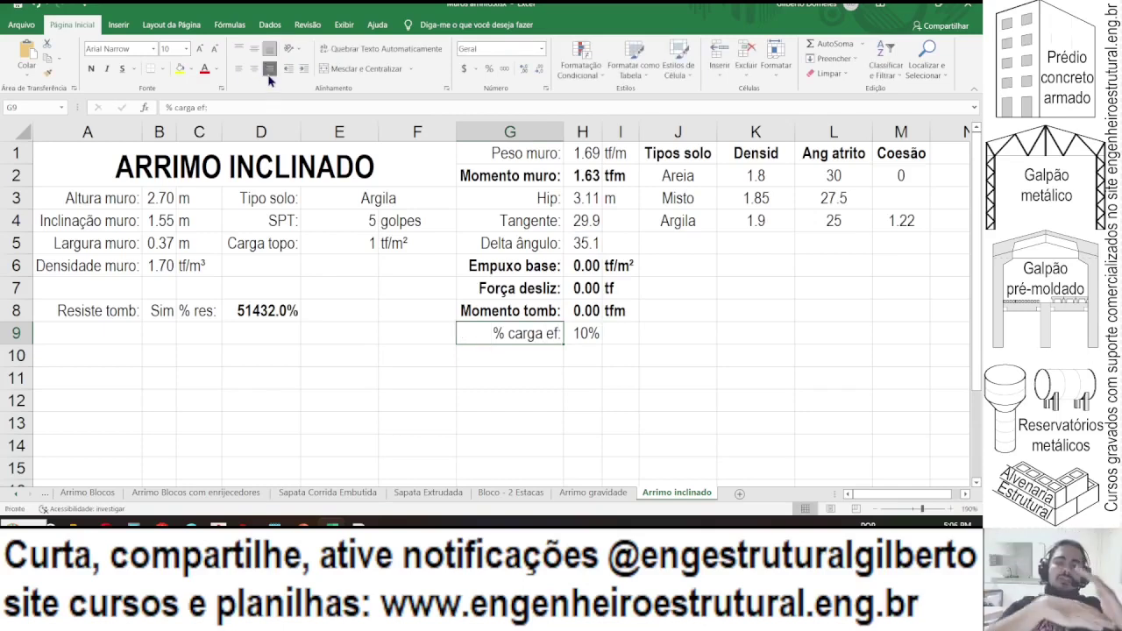
- Merge and center the % carga ef value across H9:I9 and show it with one decimal place
{"action": "left_click", "coordinate": [166, 225]}
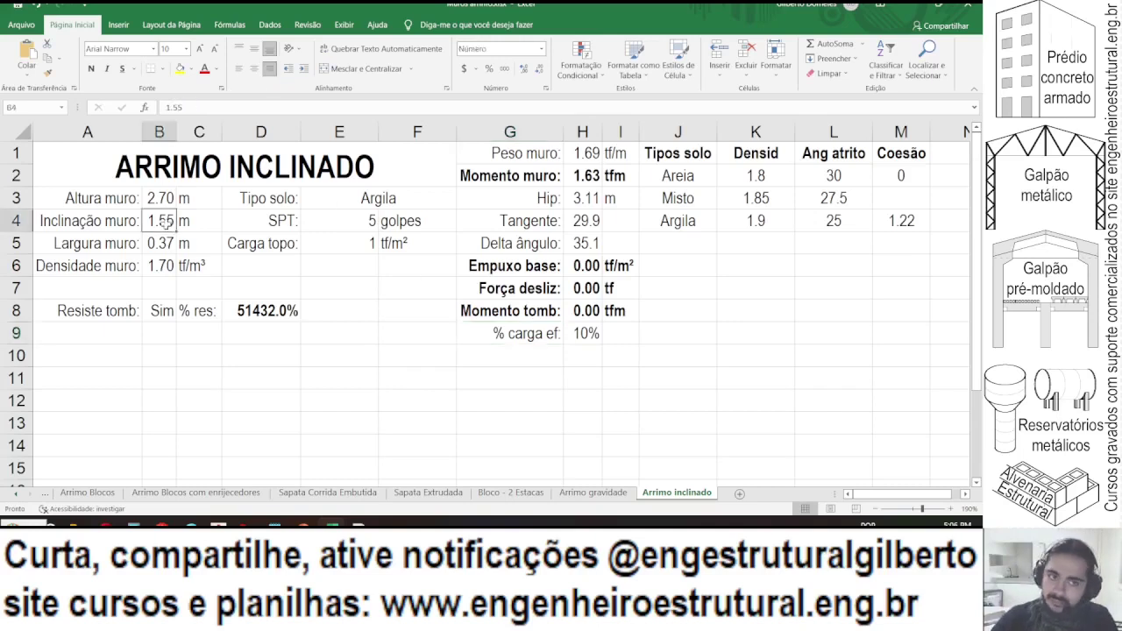
{"action": "left_click_drag", "start_coordinate": [582, 335], "coordinate": [621, 335]}
{"action": "left_click", "coordinate": [362, 68]}
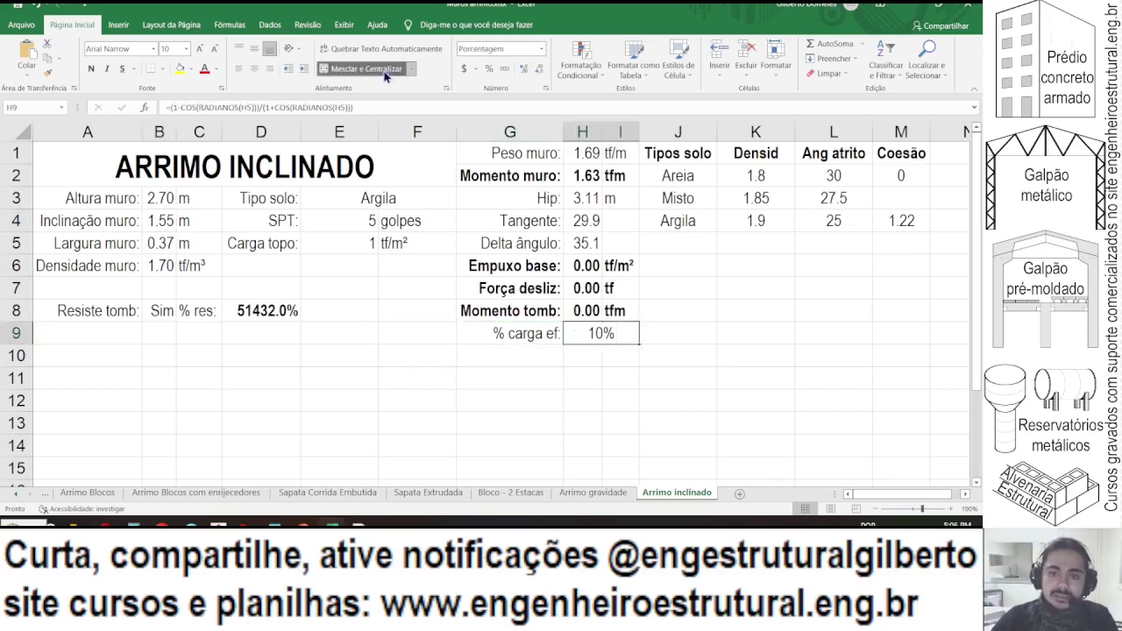
{"action": "left_click", "coordinate": [524, 70]}
{"action": "left_click", "coordinate": [524, 70]}
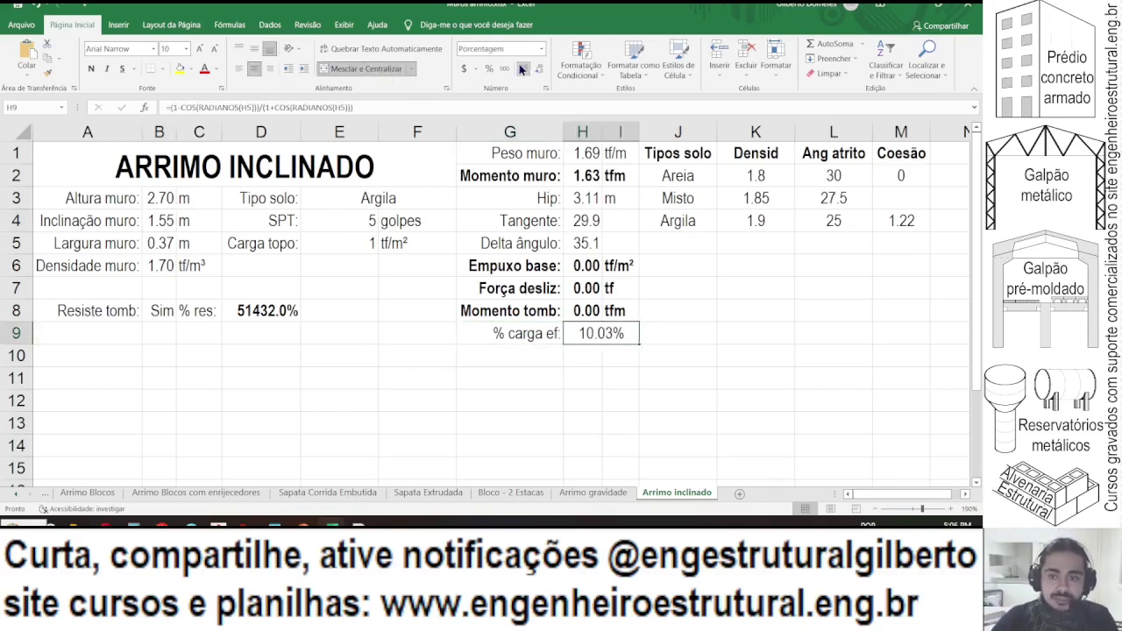
{"action": "left_click", "coordinate": [532, 72]}
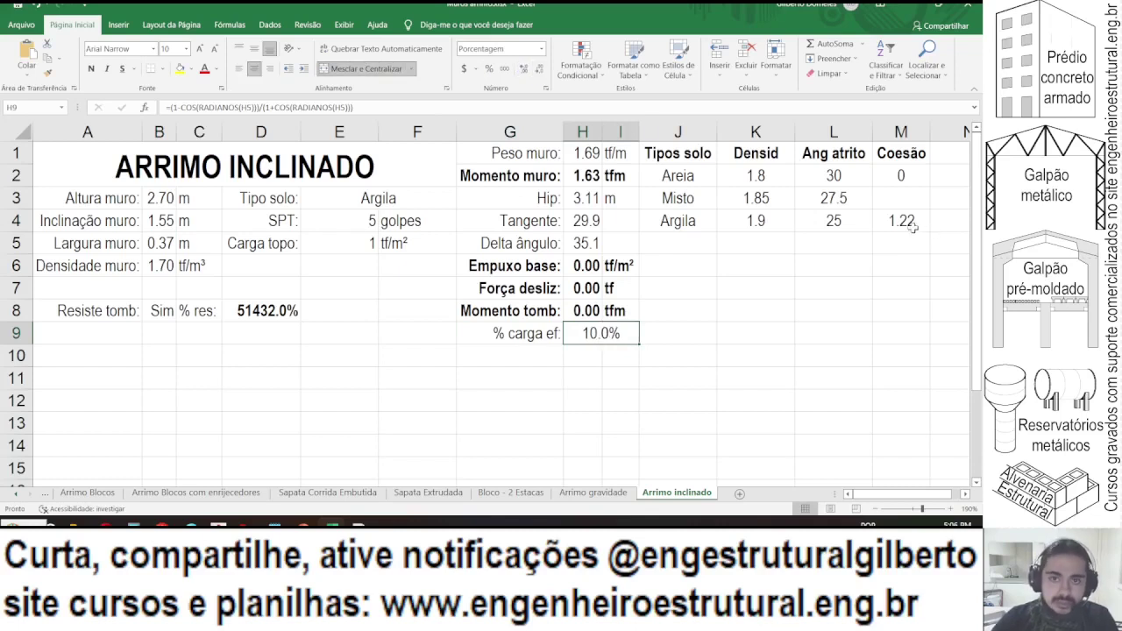
- Multiply the E5 top load in the Argila cohesion formula by the % carga ef in H9, giving =E4*2/3/1.5-E5*H9
{"action": "left_click", "coordinate": [911, 229]}
{"action": "left_click", "coordinate": [298, 107]}
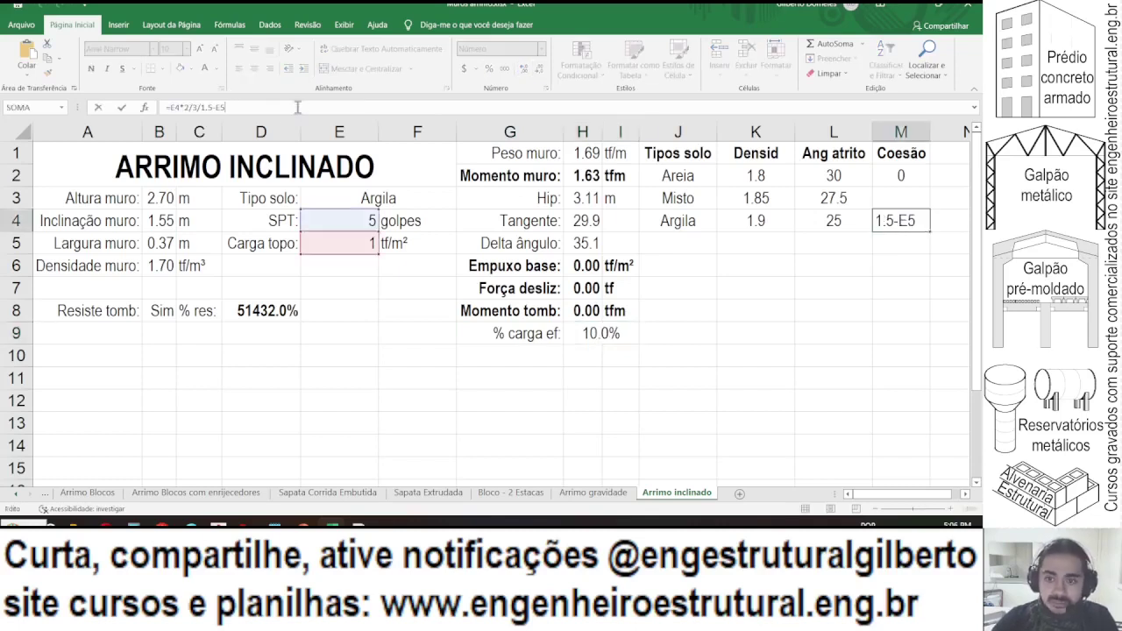
{"action": "type", "text": "*"}
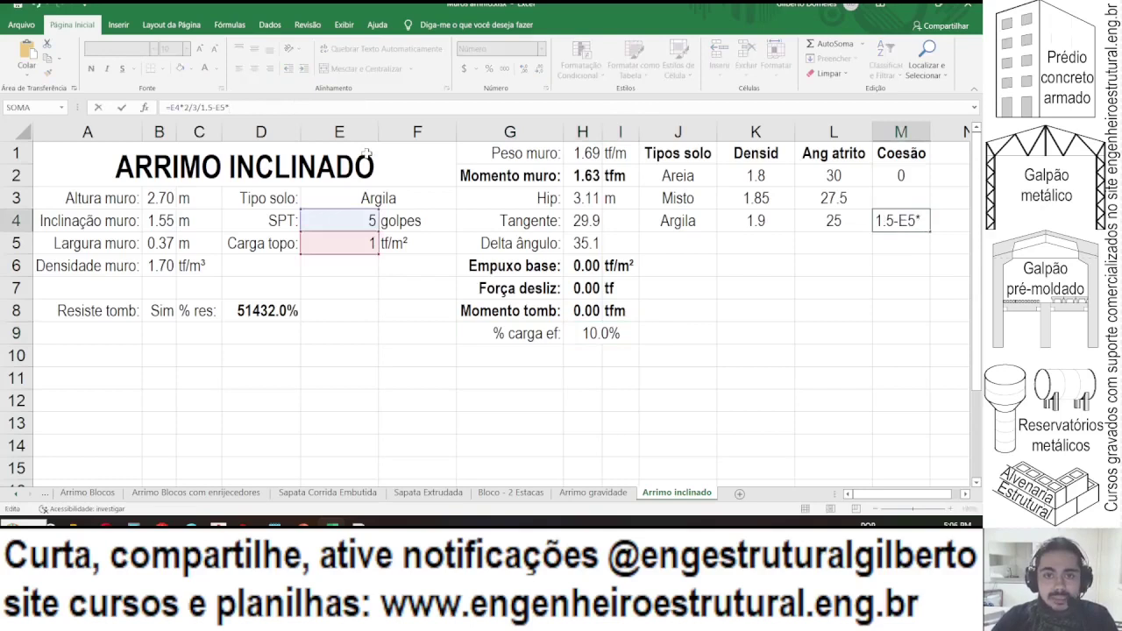
{"action": "left_click", "coordinate": [614, 332]}
{"action": "key", "text": "Return"}
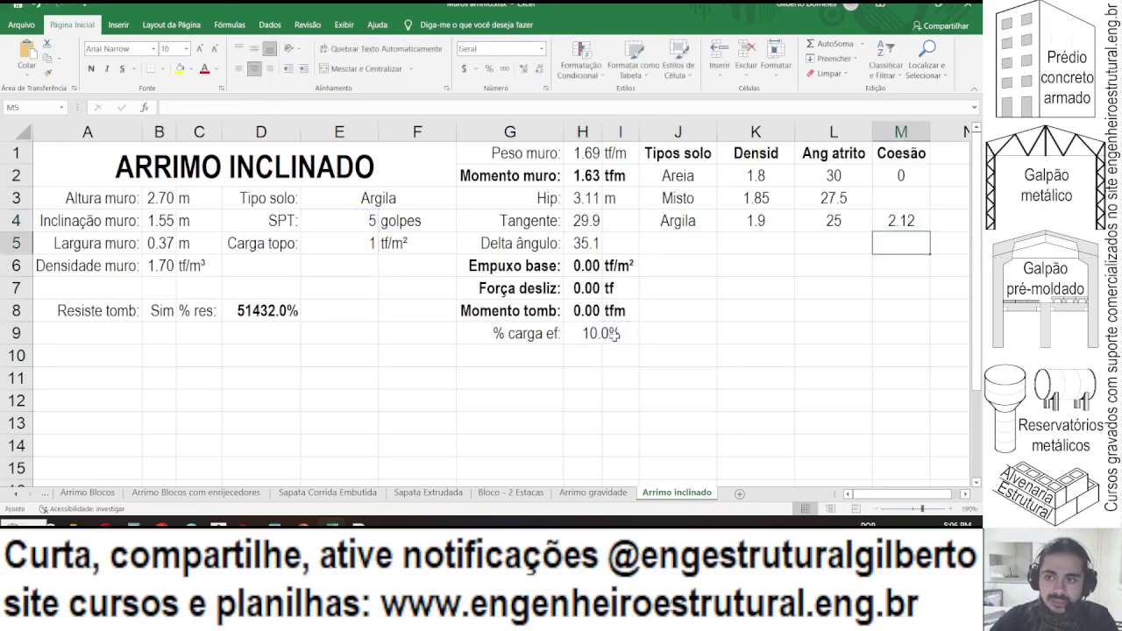
- Enter =0-E5*H9 as the Areia cohesion in M2 and show it with three decimal places
{"action": "key", "text": "Up"}
{"action": "key", "text": "Up"}
{"action": "key", "text": "Up"}
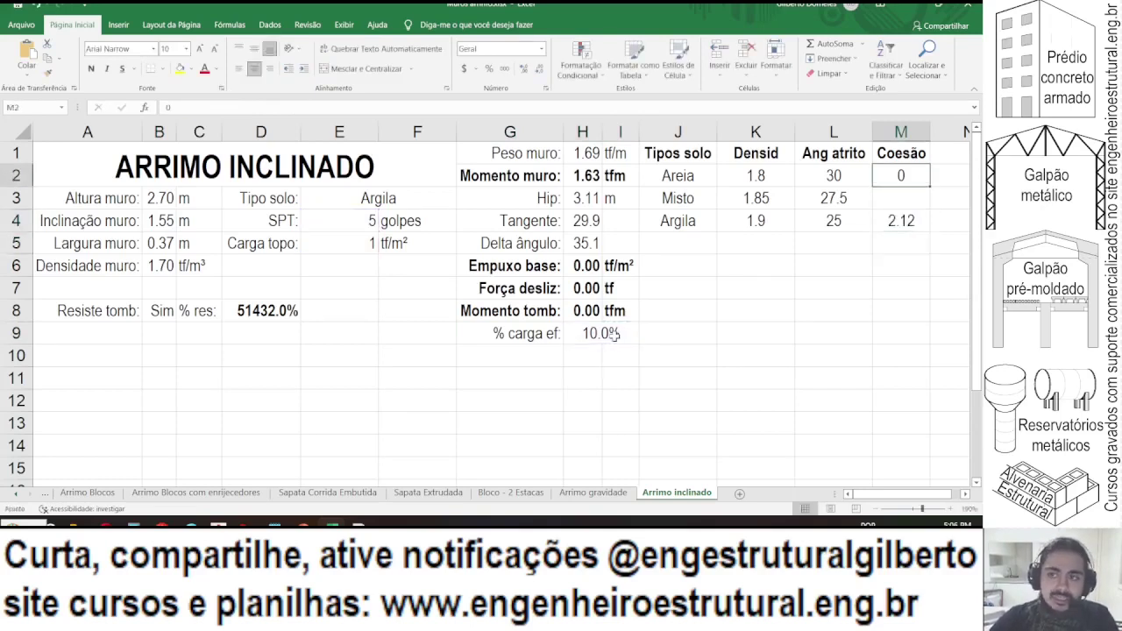
{"action": "type", "text": "="}
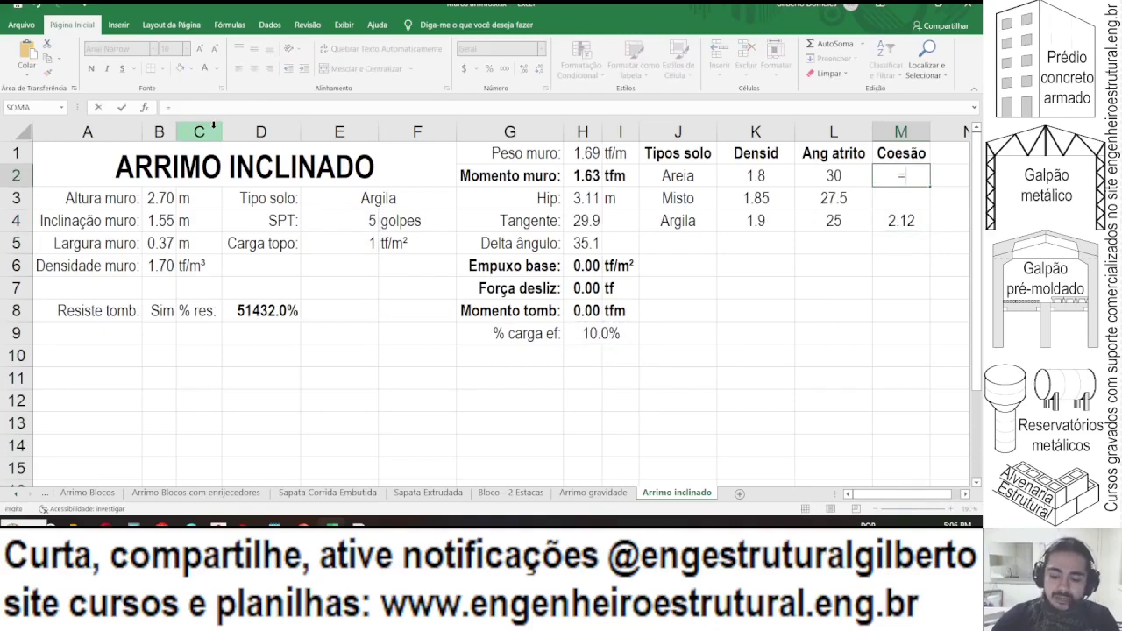
{"action": "type", "text": "0-"}
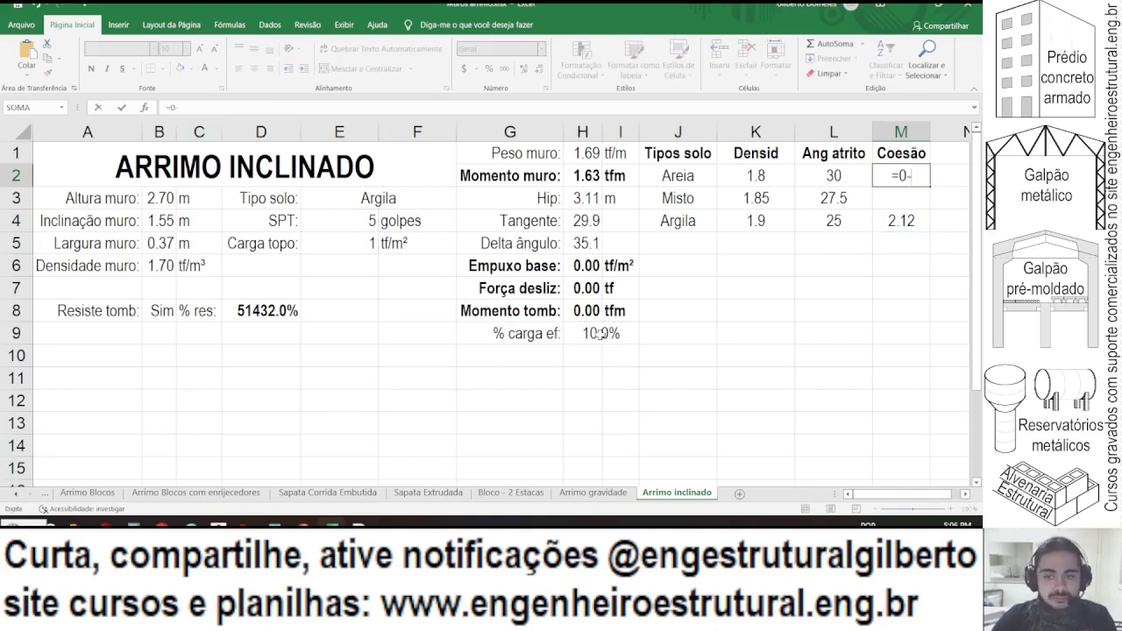
{"action": "left_click", "coordinate": [359, 244]}
{"action": "type", "text": "*"}
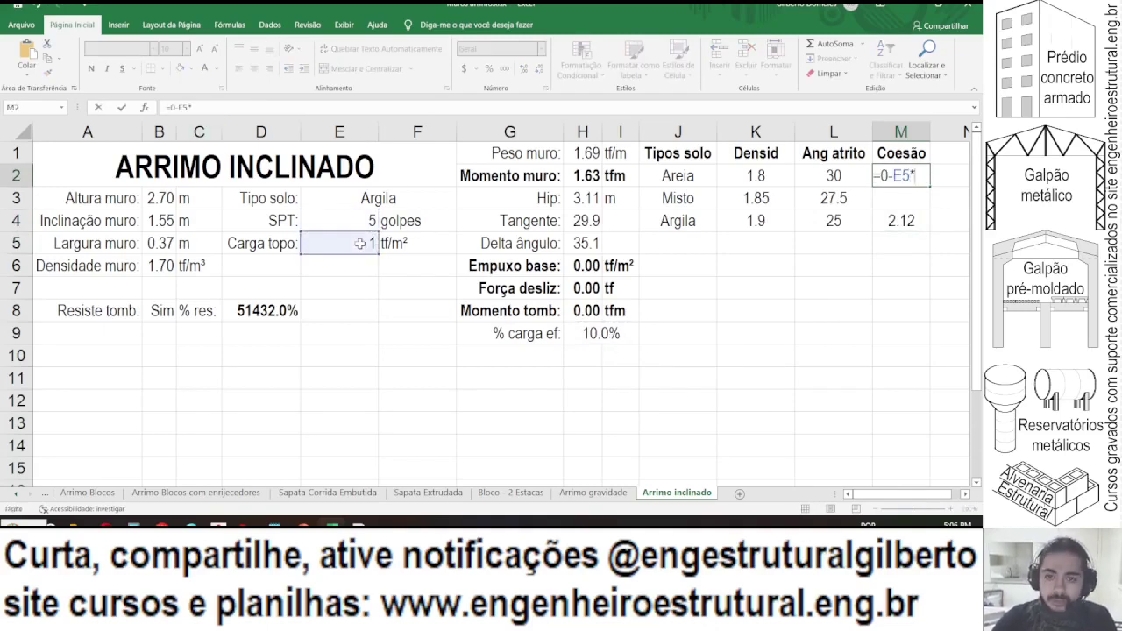
{"action": "left_click", "coordinate": [603, 333]}
{"action": "key", "text": "Return"}
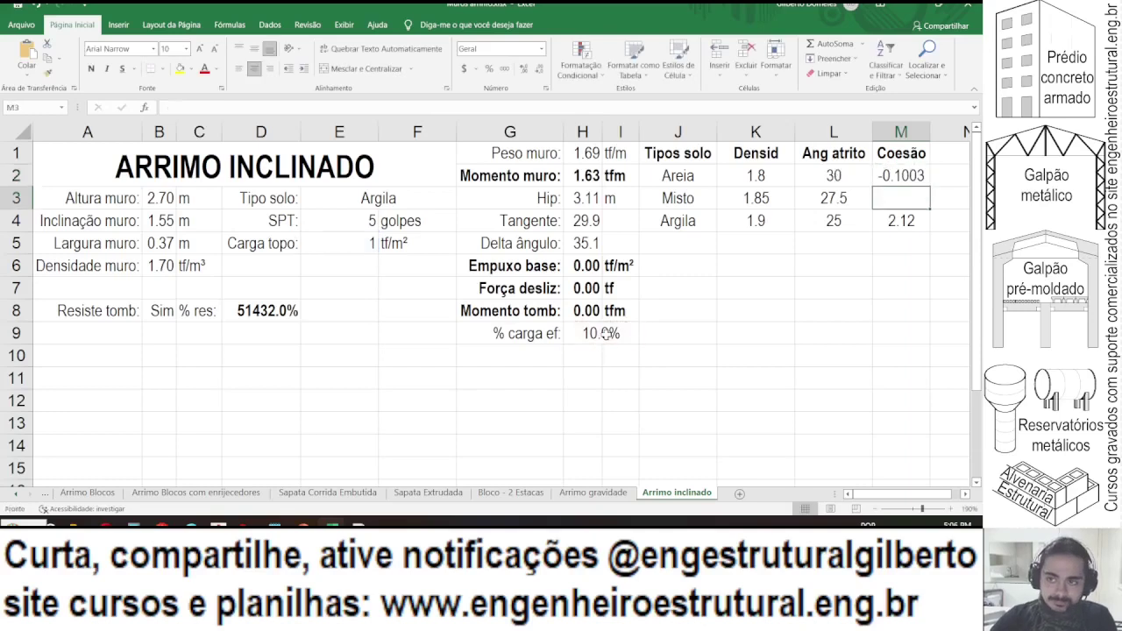
{"action": "key", "text": "Up"}
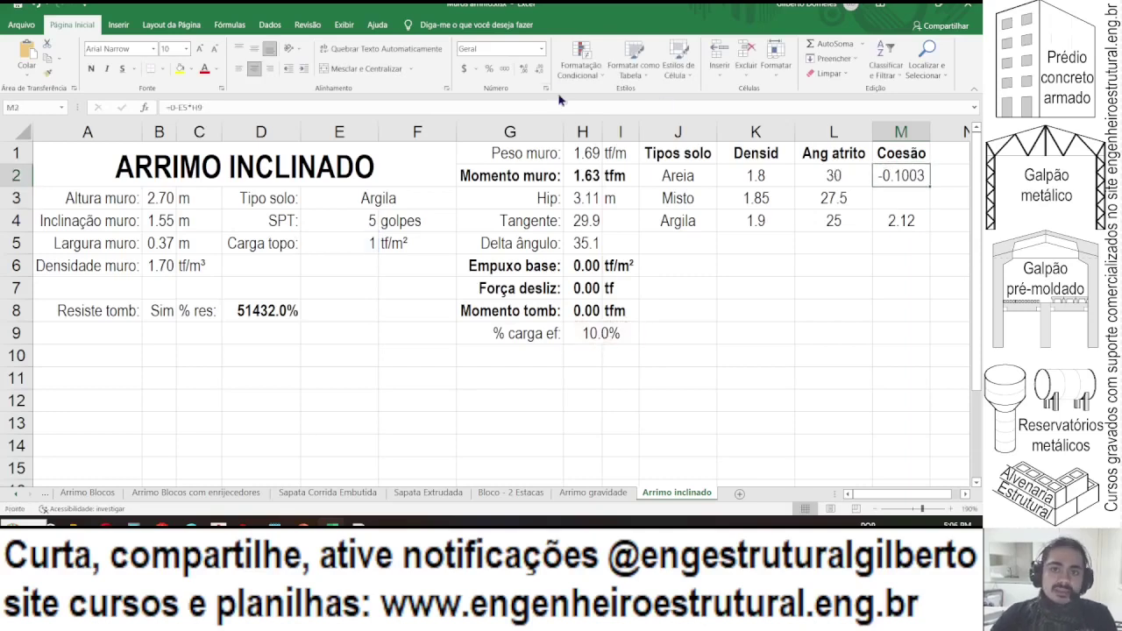
{"action": "left_click", "coordinate": [539, 70]}
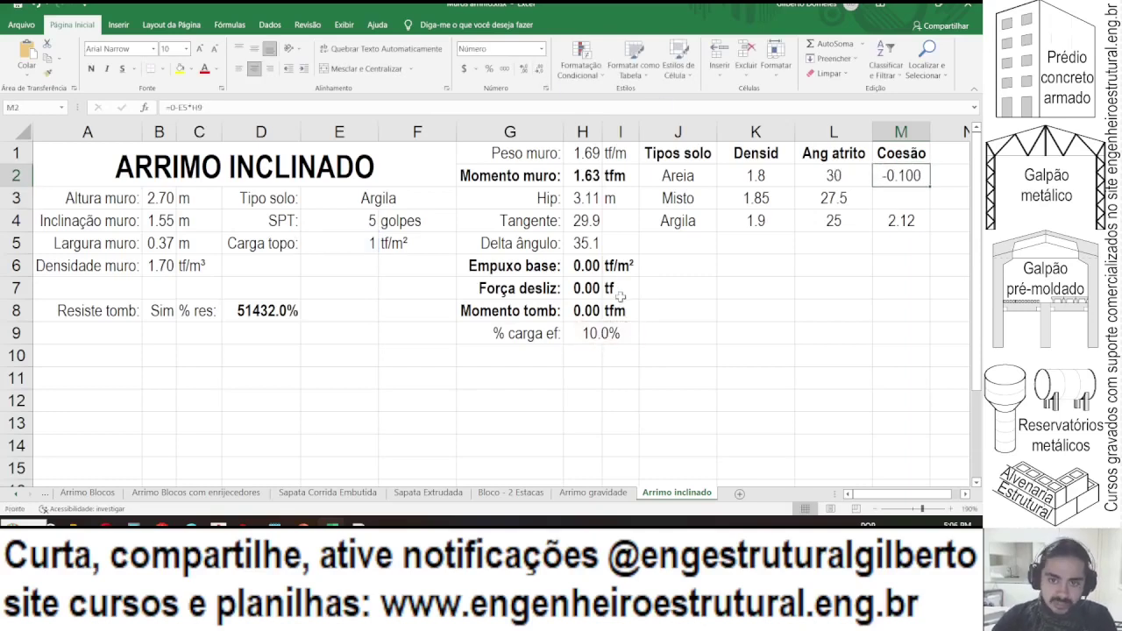
- Replace the Misto density in K3 with the formula =K2/2+K4/2, averaging Areia and Argila
{"action": "left_click_drag", "start_coordinate": [929, 184], "coordinate": [951, 196]}
{"action": "left_click", "coordinate": [843, 204]}
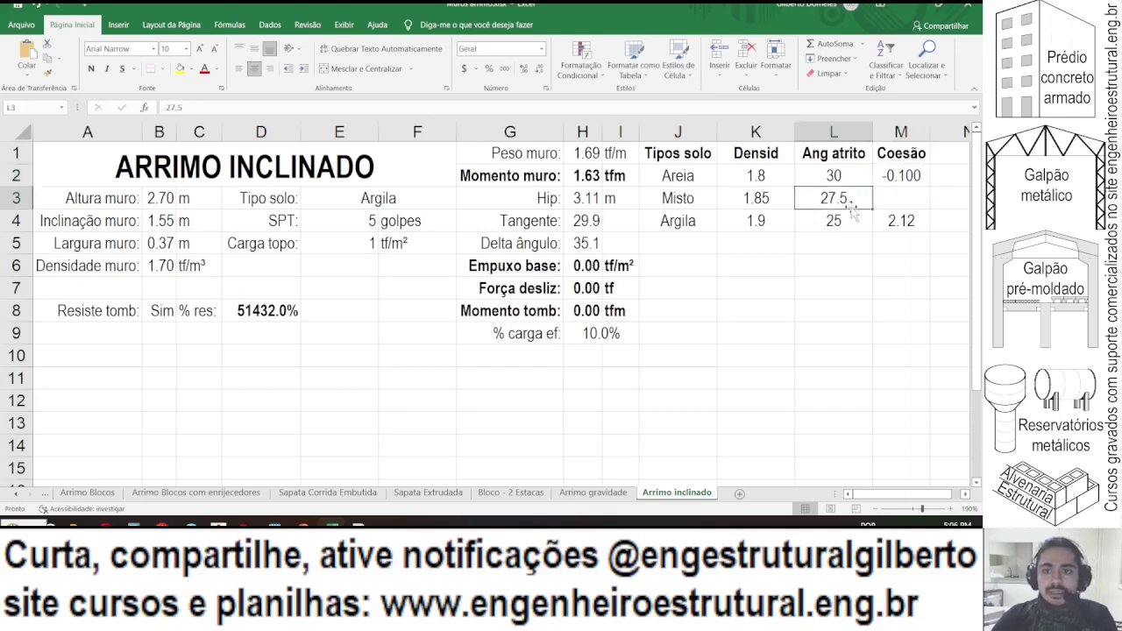
{"action": "left_click", "coordinate": [767, 205]}
{"action": "type", "text": "="}
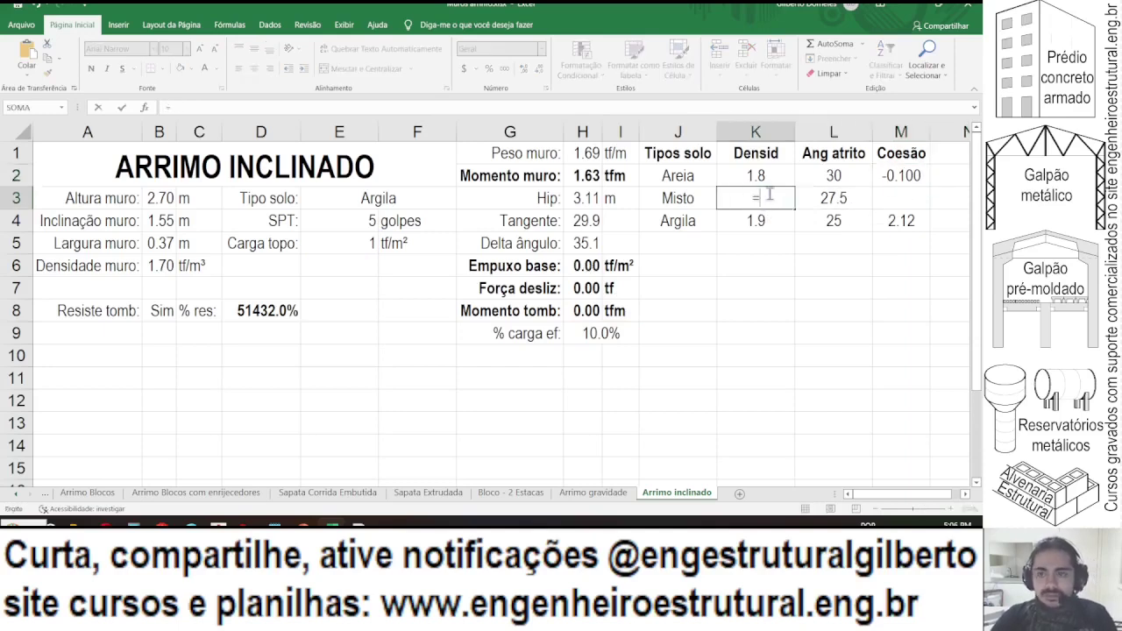
{"action": "left_click", "coordinate": [759, 175]}
{"action": "type", "text": "/2"}
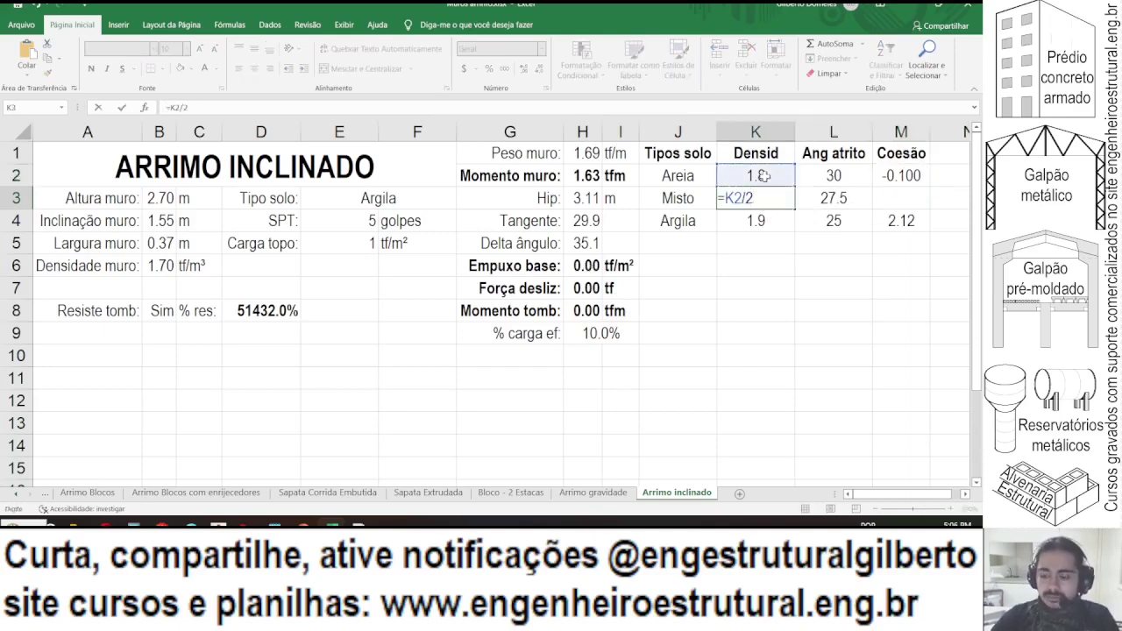
{"action": "type", "text": "+"}
{"action": "left_click", "coordinate": [784, 223]}
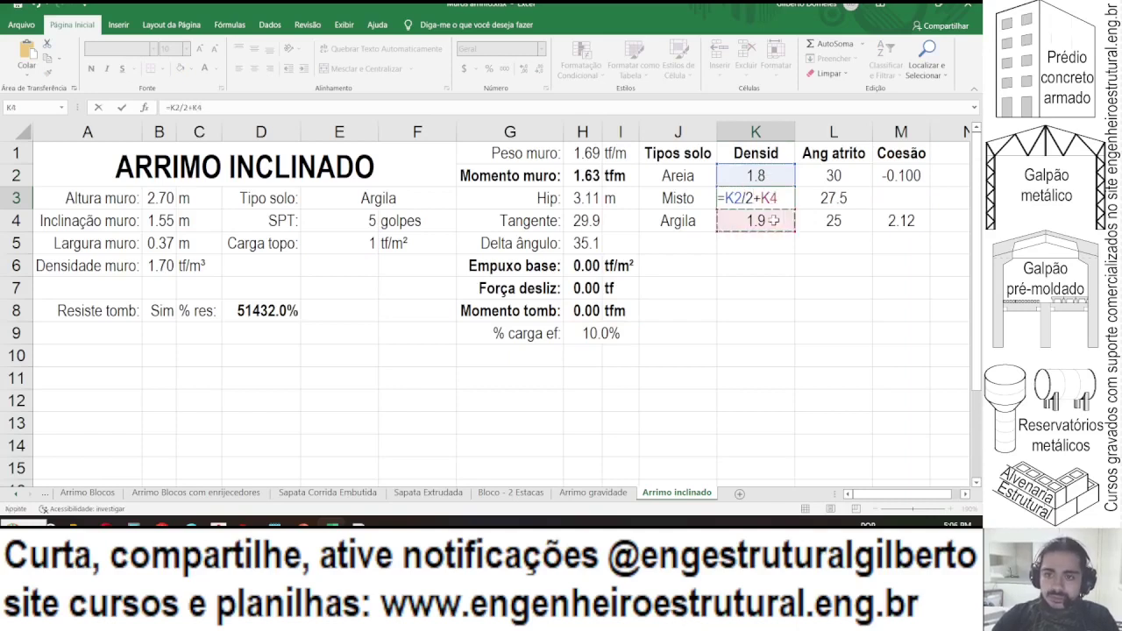
{"action": "type", "text": "/2"}
{"action": "key", "text": "Return"}
{"action": "left_click", "coordinate": [782, 199]}
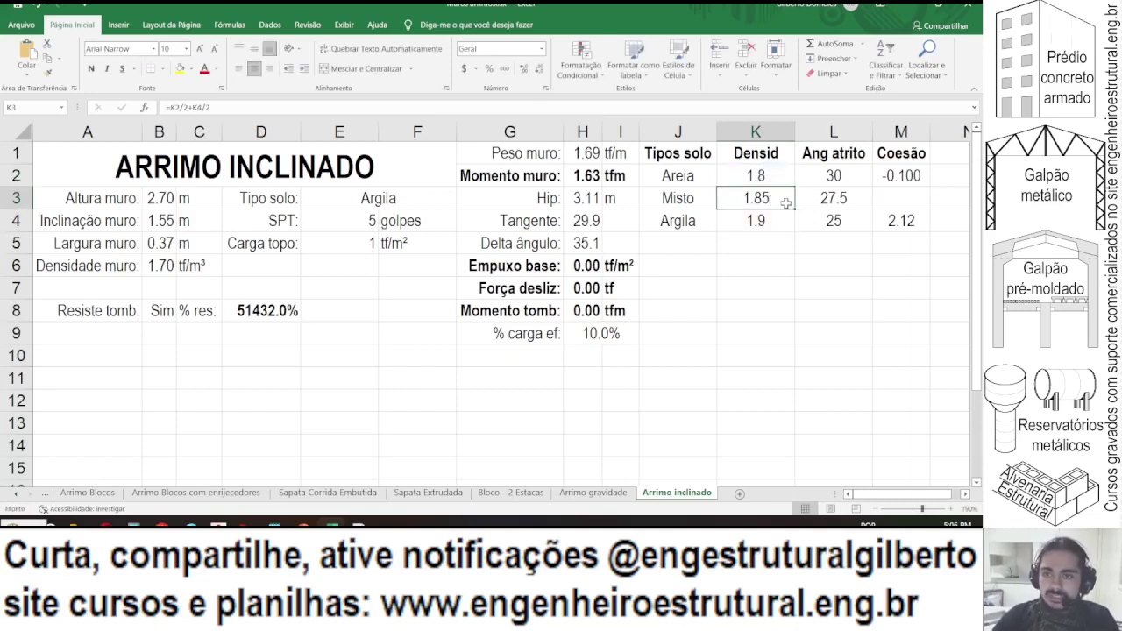
- Fill the Misto averaging formula across to M3 and show the Coesão values with two decimal places
{"action": "left_click_drag", "start_coordinate": [794, 209], "coordinate": [894, 219]}
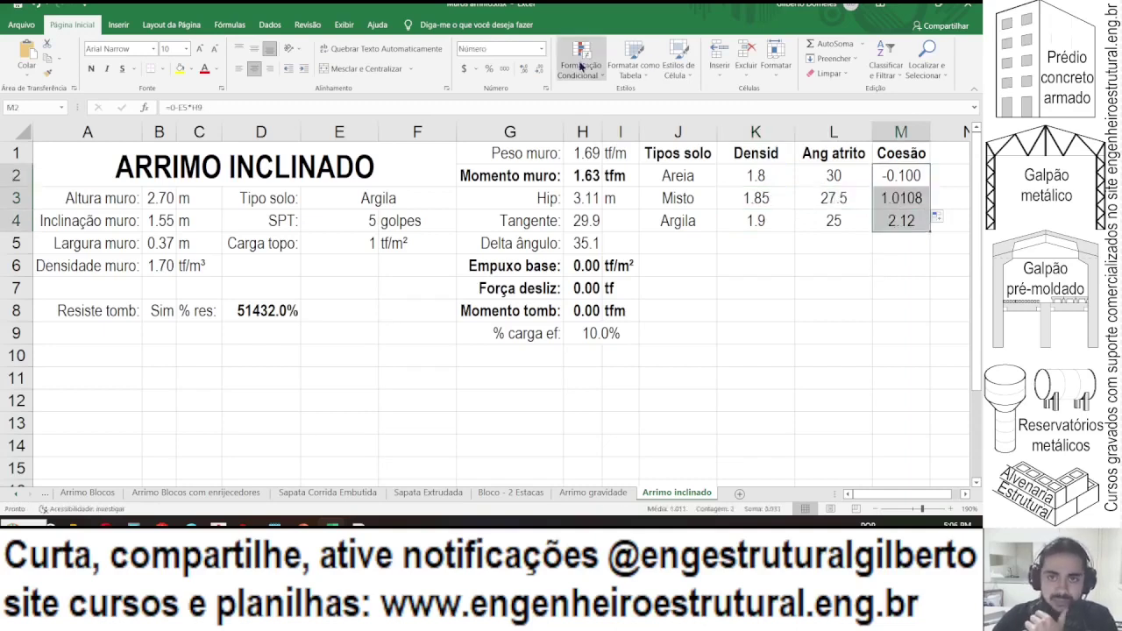
{"action": "left_click", "coordinate": [539, 70]}
{"action": "left_click", "coordinate": [623, 336]}
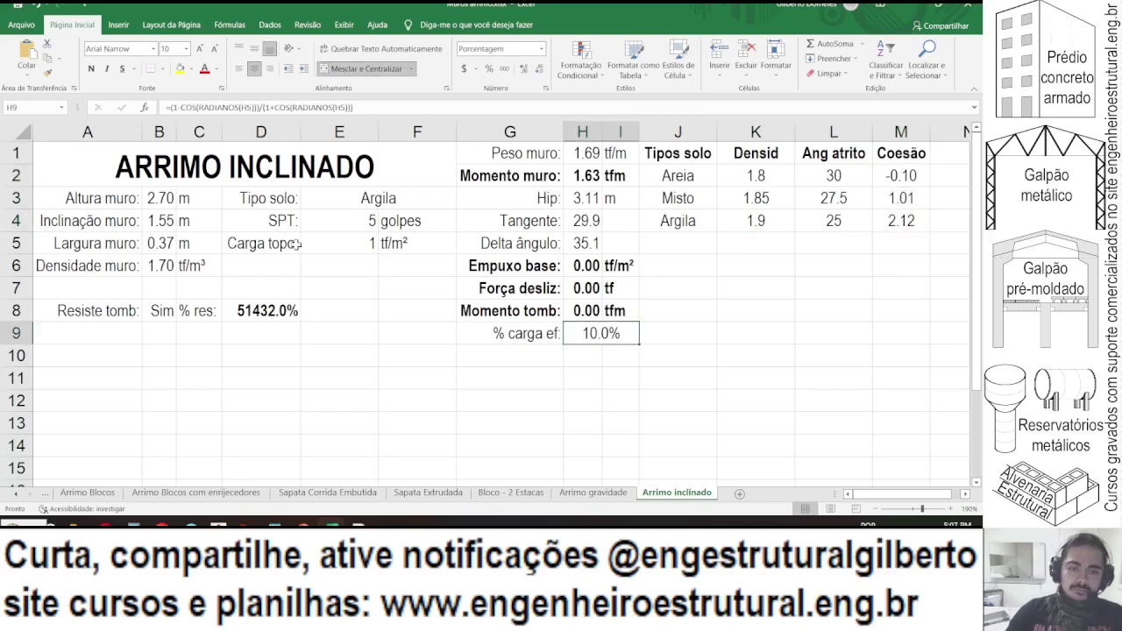
- Try wall inclinations of 1.5 m and 1.4 m in Inclinação muro to test the % carga ef
{"action": "left_click", "coordinate": [159, 218]}
{"action": "type", "text": "1"}
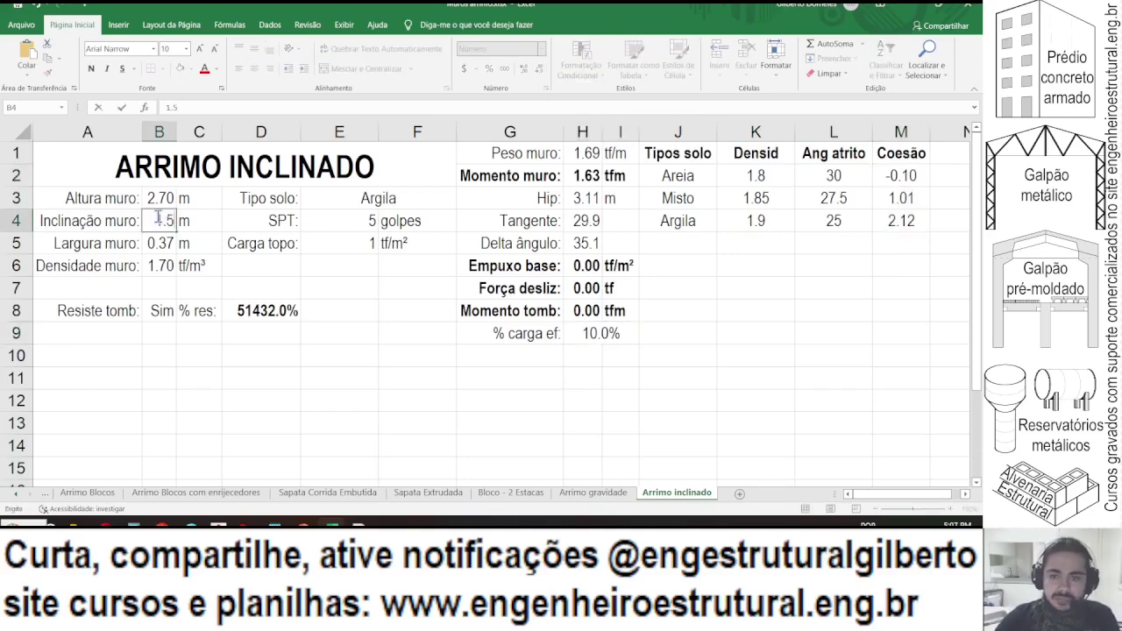
{"action": "type", "text": ".5"}
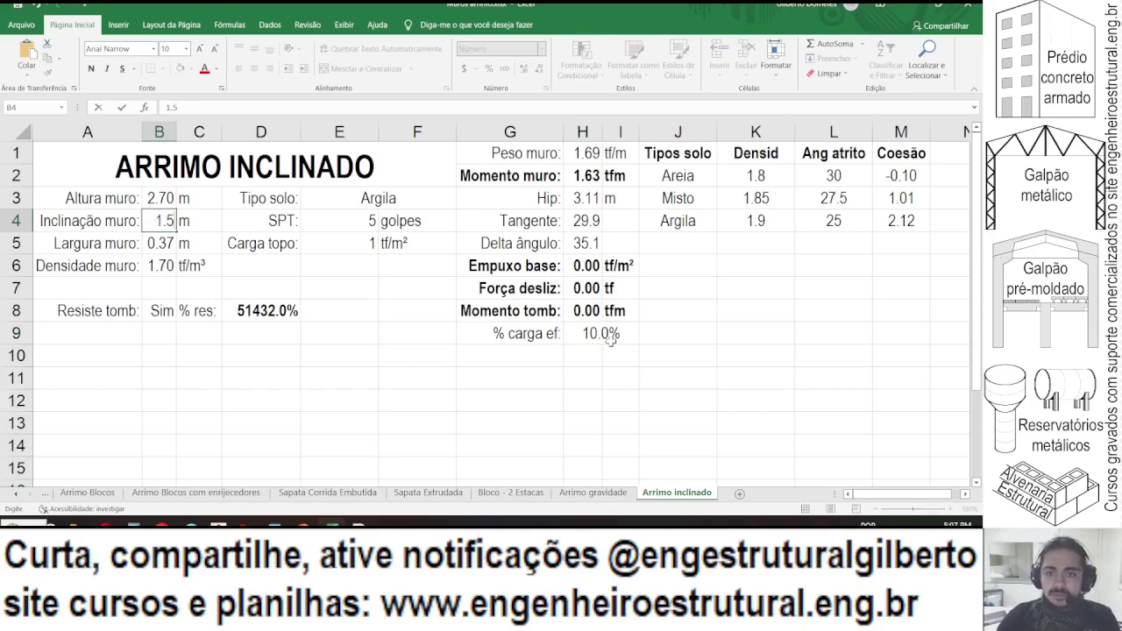
{"action": "key", "text": "Return"}
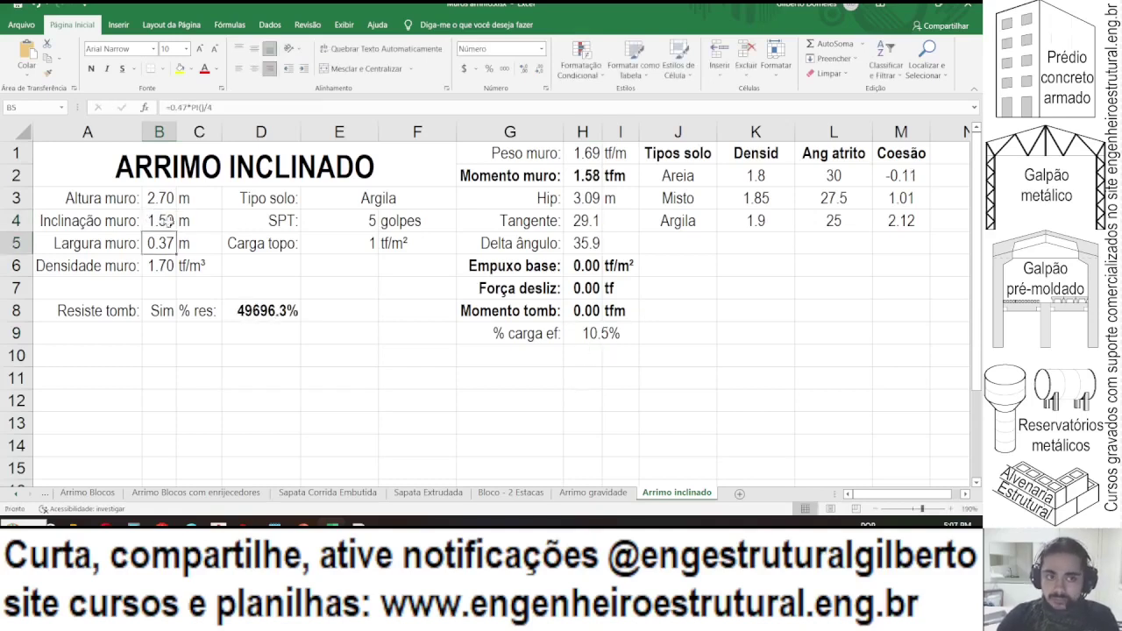
{"action": "left_click", "coordinate": [167, 221]}
{"action": "key", "text": "F2"}
{"action": "key", "text": "BackSpace"}
{"action": "type", "text": "4"}
{"action": "key", "text": "Return"}
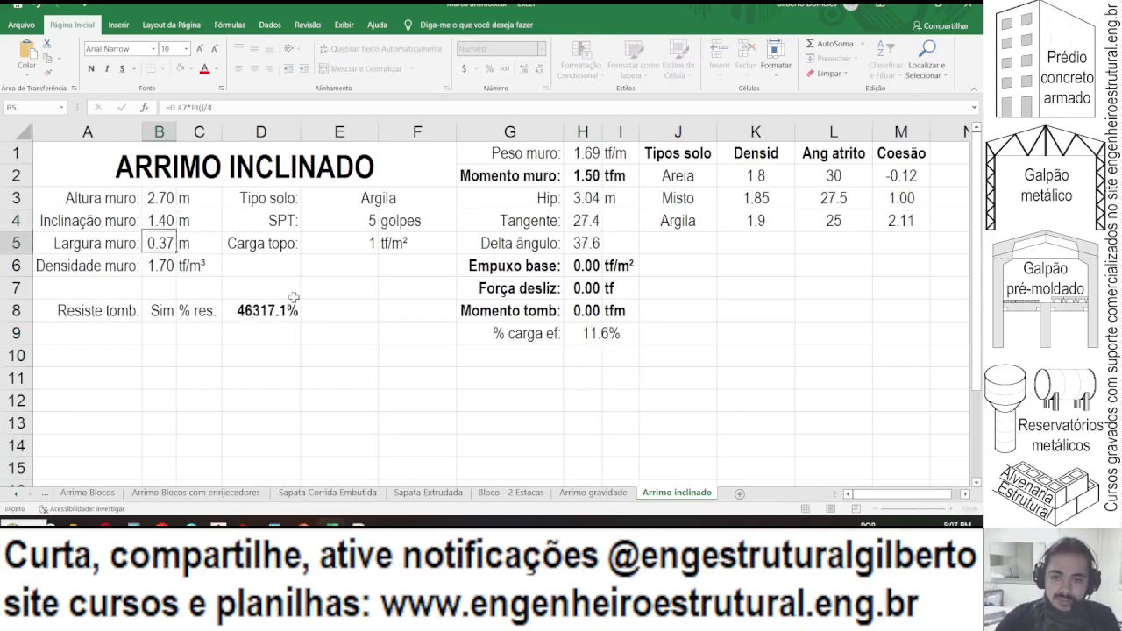
- Test smaller wall inclinations of 1.3 m, 1 m and 0.75 m in Inclinação muro
{"action": "key", "text": "Up"}
{"action": "key", "text": "F2"}
{"action": "key", "text": "BackSpace"}
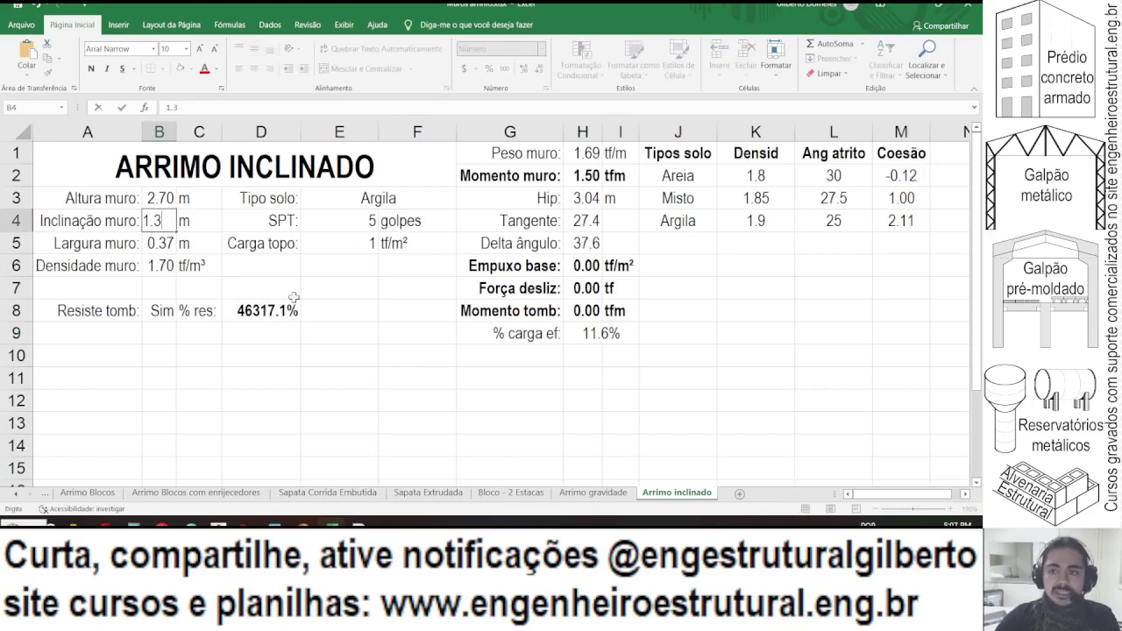
{"action": "key", "text": "Return"}
{"action": "key", "text": "Up"}
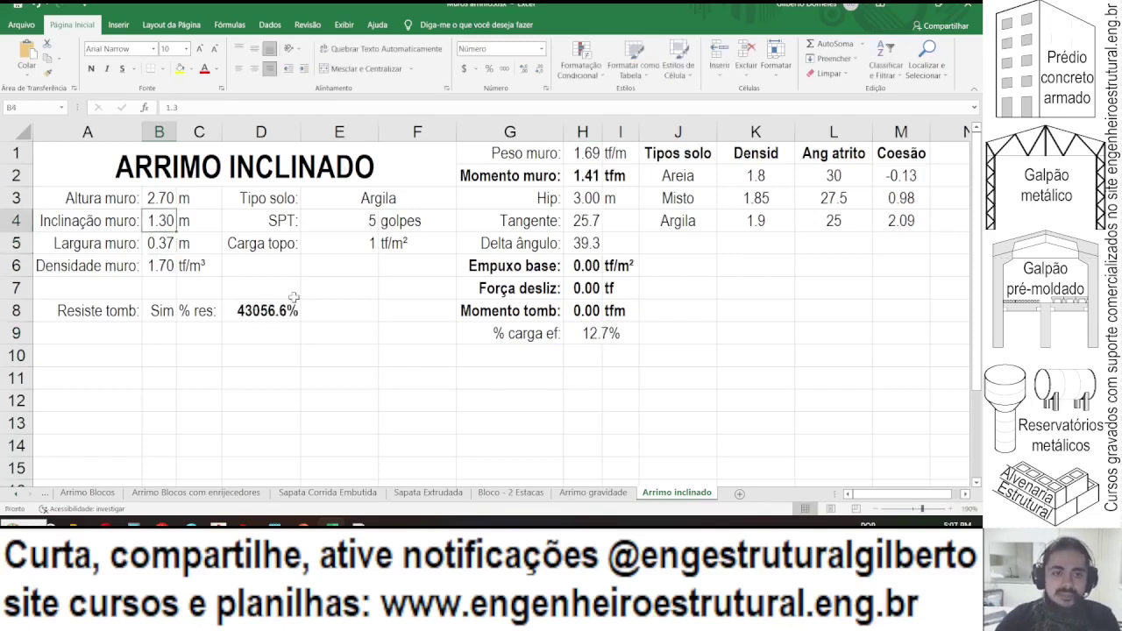
{"action": "type", "text": "1"}
{"action": "key", "text": "Return"}
{"action": "key", "text": "Up"}
{"action": "type", "text": "0"}
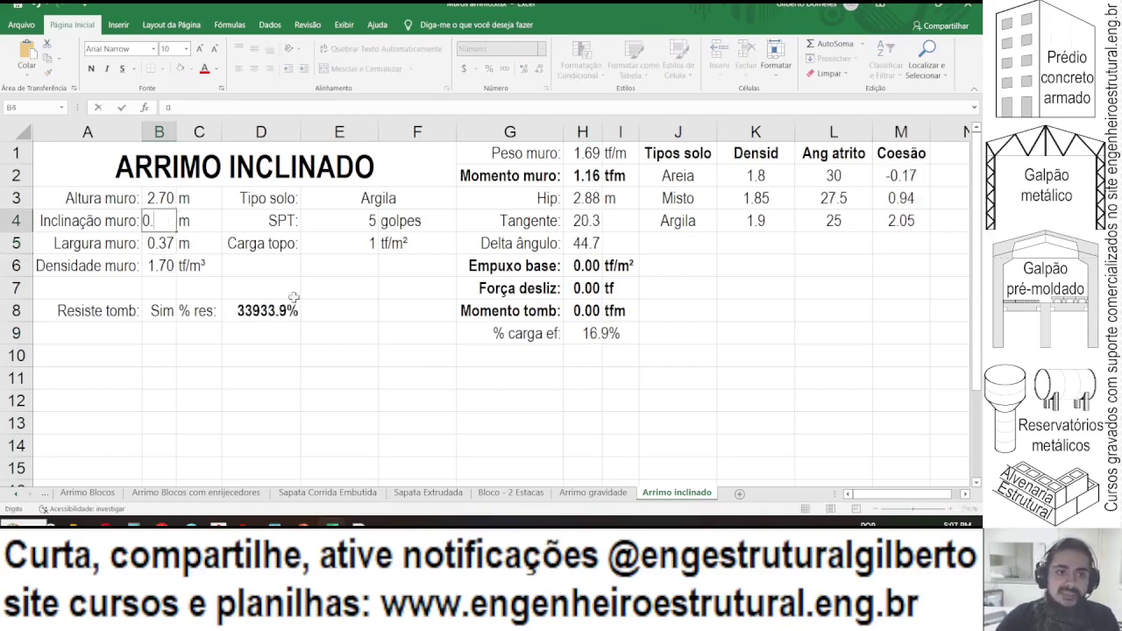
{"action": "key", "text": "Return"}
{"action": "key", "text": "Up"}
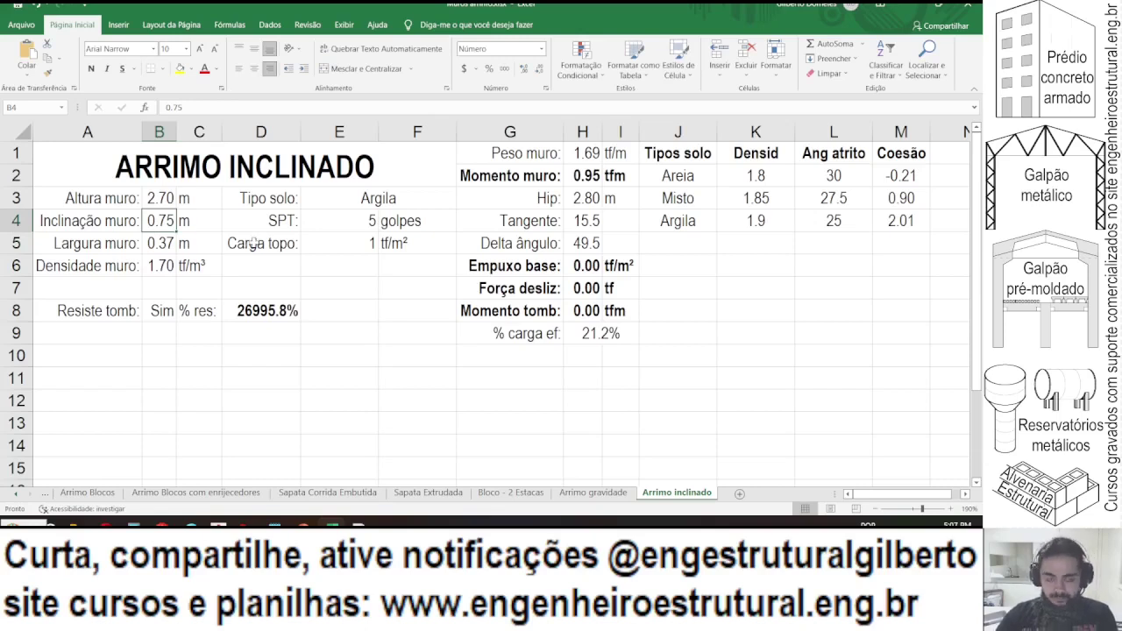
- Test wall inclinations of 0.7 m and 0.6 m in Inclinação muro
{"action": "type", "text": "0.3"}
{"action": "type", "text": "7"}
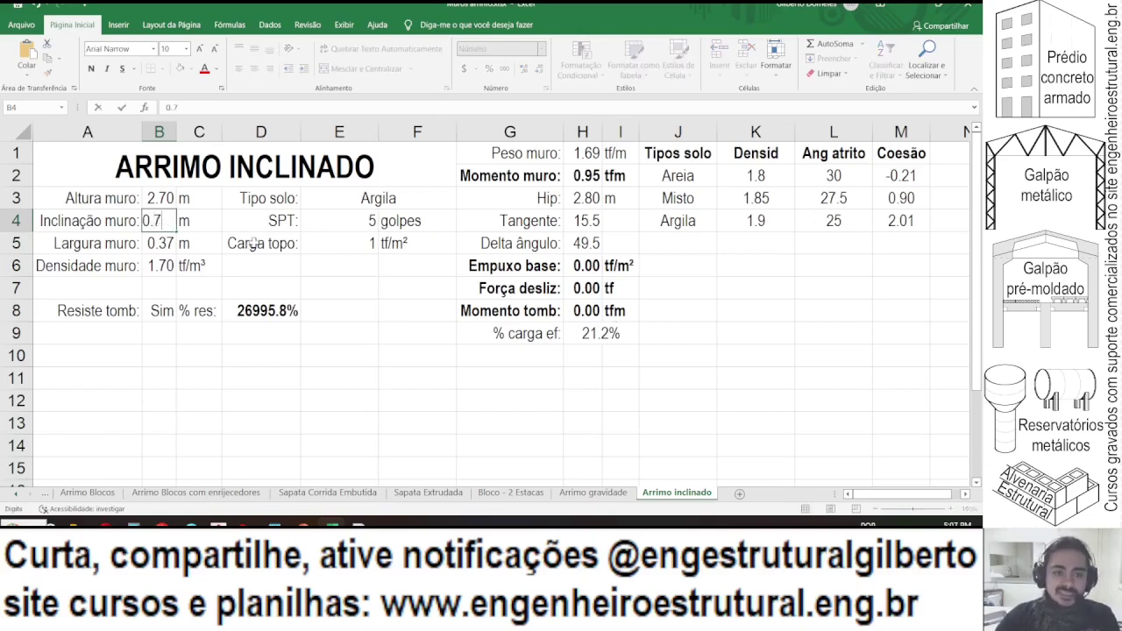
{"action": "key", "text": "Return"}
{"action": "key", "text": "Up"}
{"action": "type", "text": "0.6"}
{"action": "key", "text": "Return"}
{"action": "key", "text": "Up"}
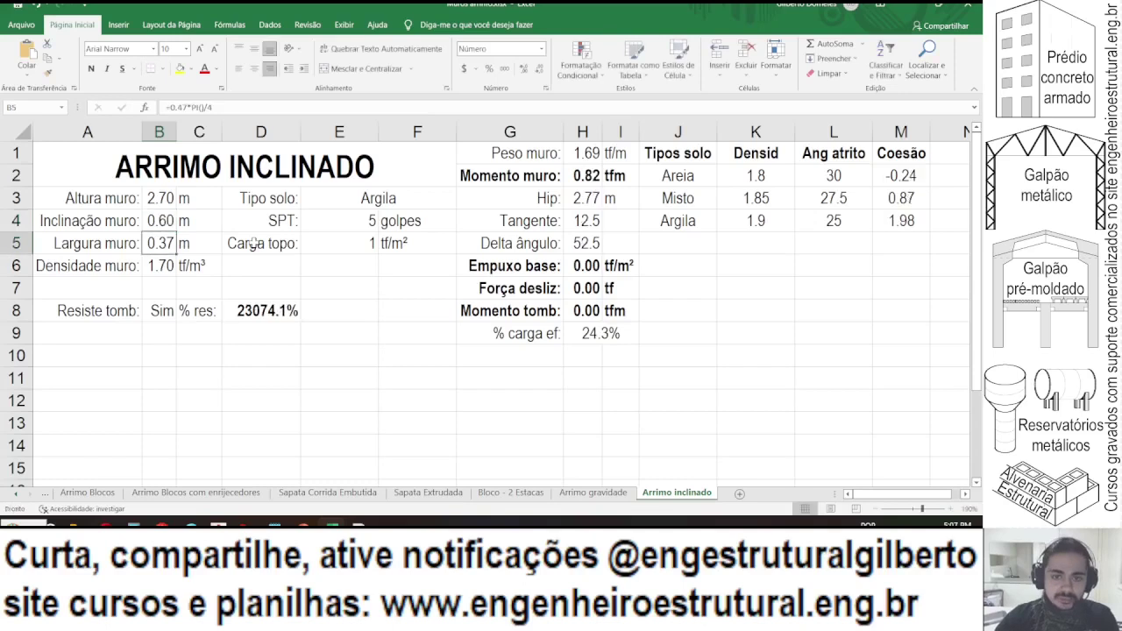
- Lower Inclinação muro to 0.5 m and finally to 0 m for a vertical wall
{"action": "type", "text": "0.5"}
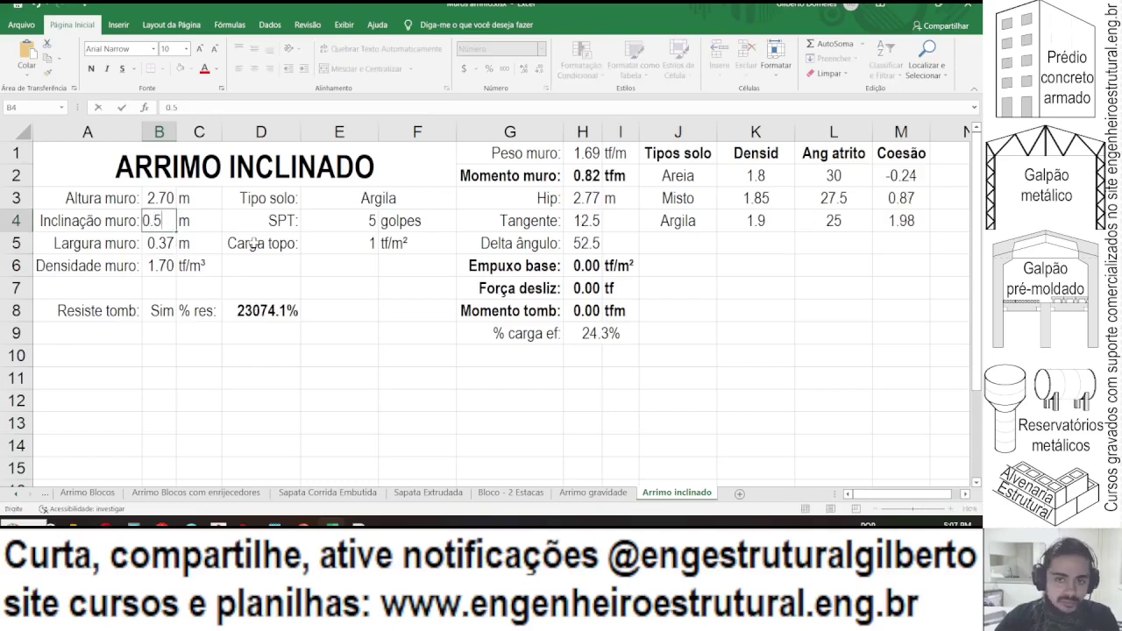
{"action": "key", "text": "Return"}
{"action": "key", "text": "Up"}
{"action": "type", "text": "0"}
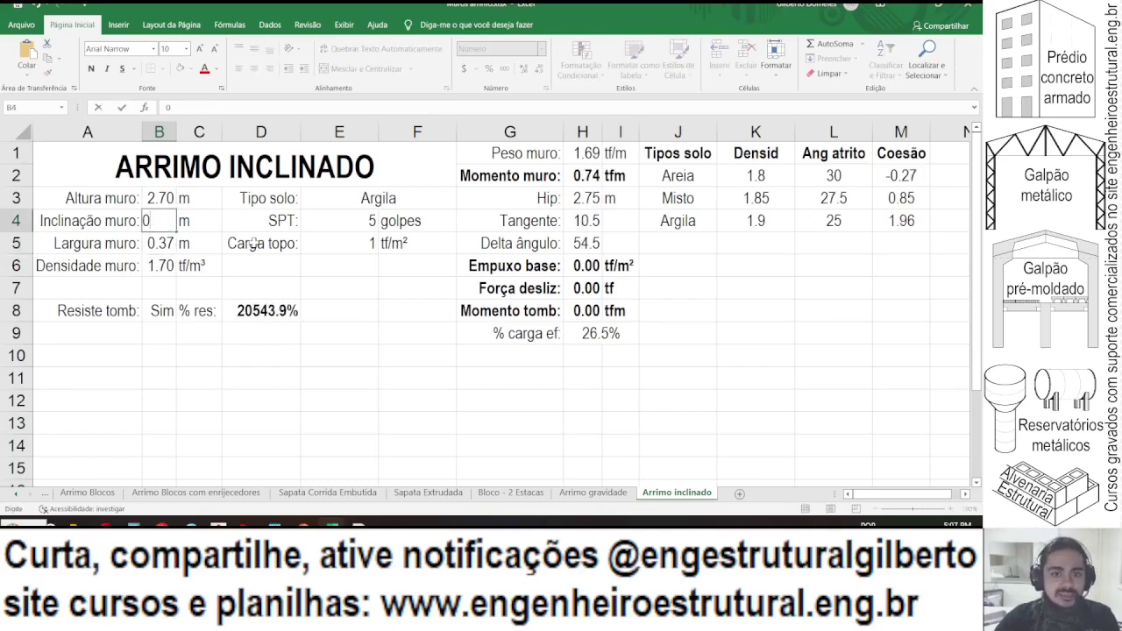
{"action": "key", "text": "Return"}
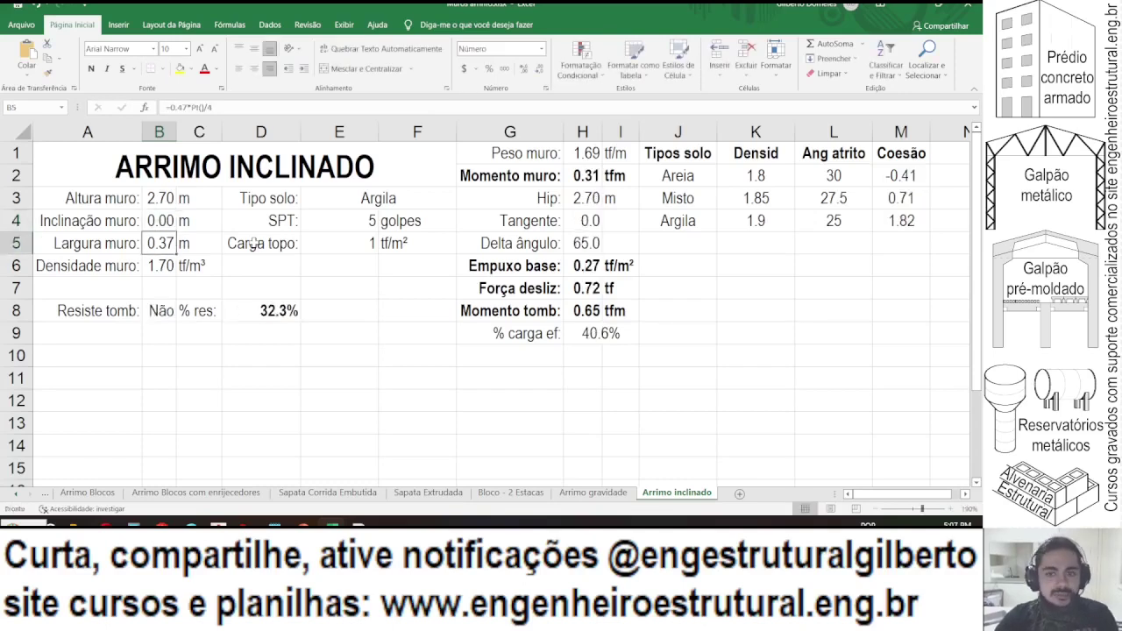
- Review the cosine terms in the % carga ef formula, leaving it as it is, and copy it down into H10
{"action": "left_click", "coordinate": [580, 331]}
{"action": "left_click", "coordinate": [246, 107]}
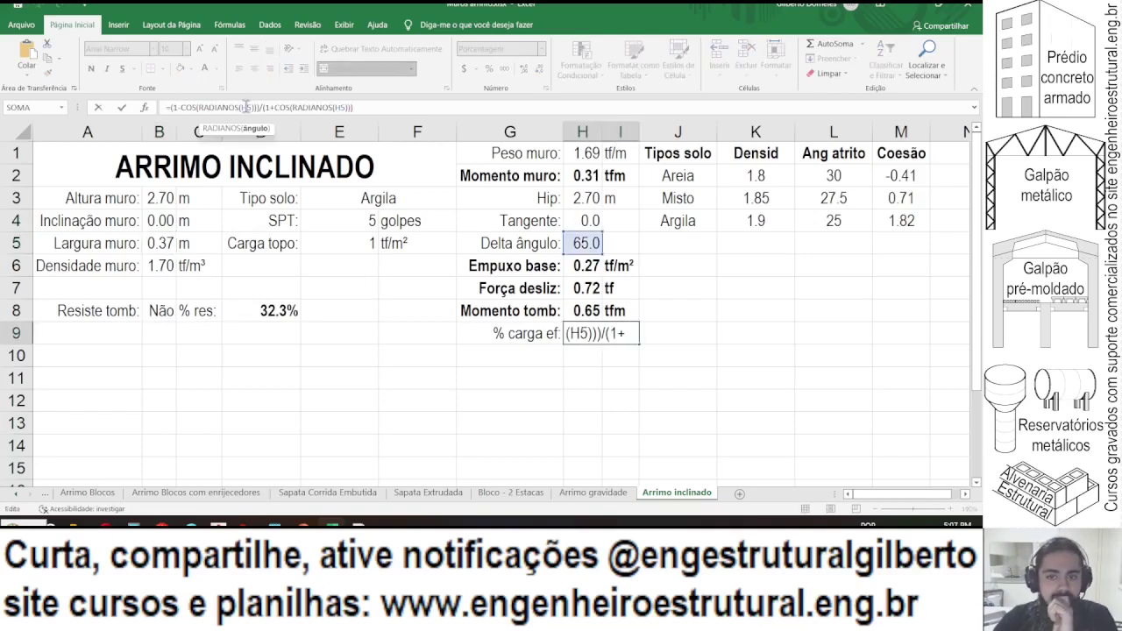
{"action": "key", "text": "Escape"}
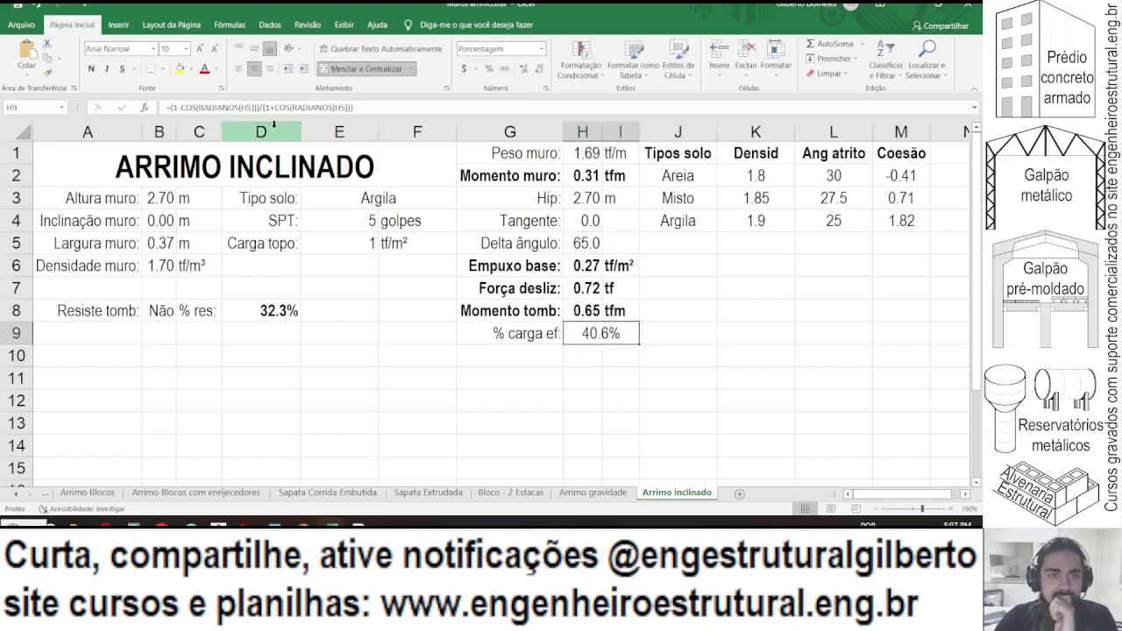
{"action": "left_click", "coordinate": [191, 106]}
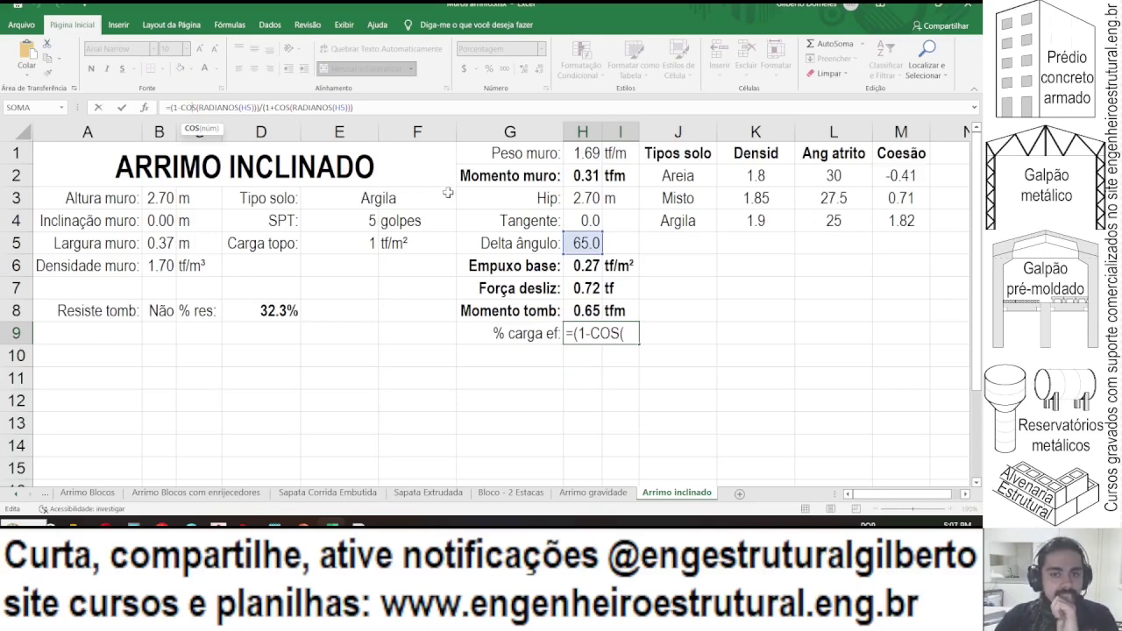
{"action": "key", "text": "Escape"}
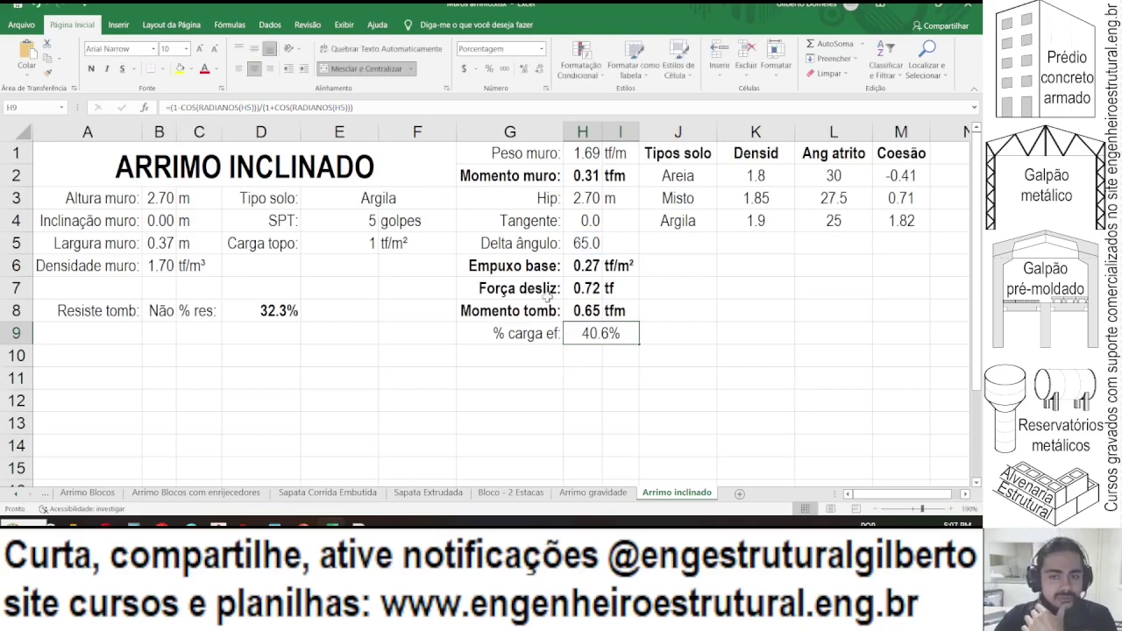
{"action": "key", "text": "Return"}
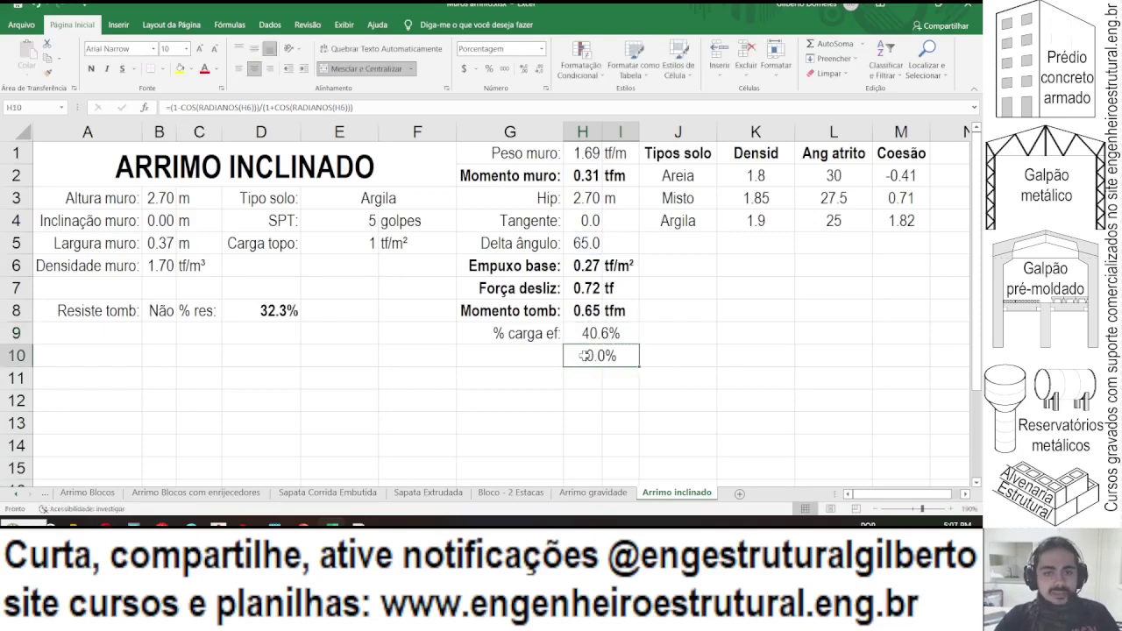
- Edit the trial formula in H10 so both of its angle references point to Delta ângulo in H5
{"action": "left_click", "coordinate": [594, 337]}
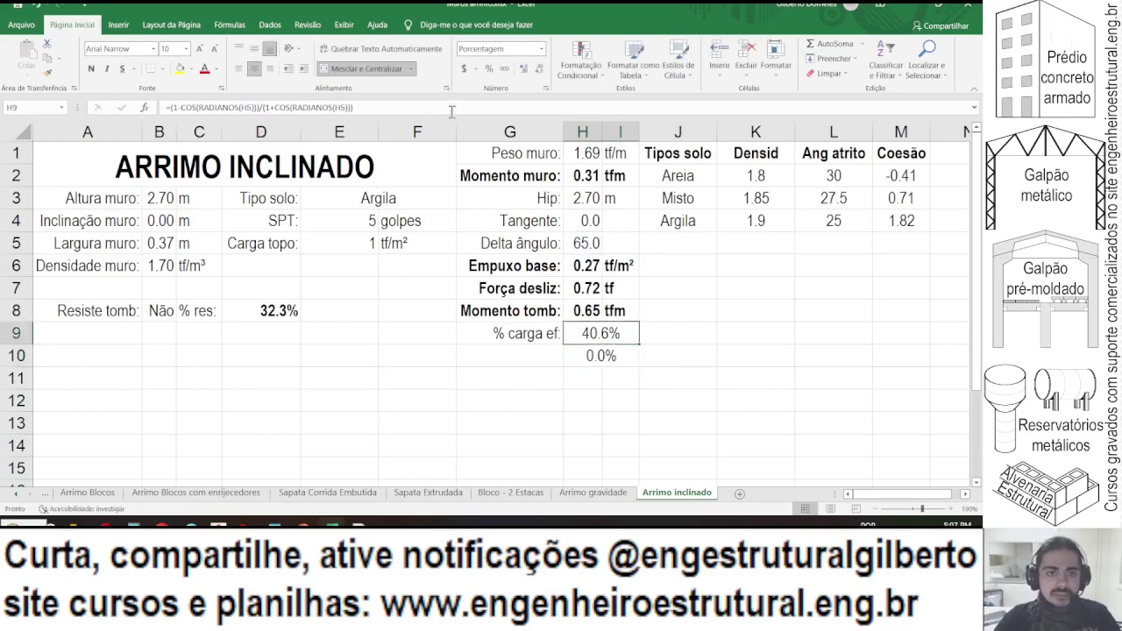
{"action": "double_click", "coordinate": [594, 337]}
{"action": "key", "text": "Return"}
{"action": "left_click", "coordinate": [347, 107]}
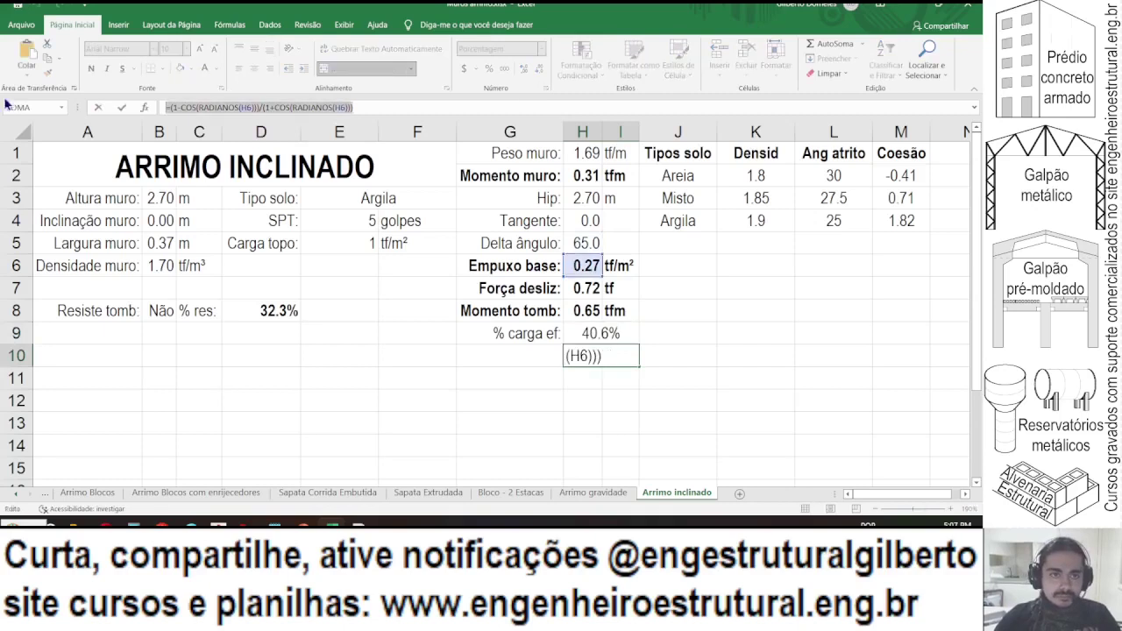
{"action": "double_click", "coordinate": [343, 107]}
{"action": "type", "text": "H5"}
{"action": "double_click", "coordinate": [229, 107]}
{"action": "type", "text": "H5"}
- Replace both COS functions with SEN in the H10 trial formula to test the sine version
{"action": "double_click", "coordinate": [186, 107]}
{"action": "type", "text": "sen"}
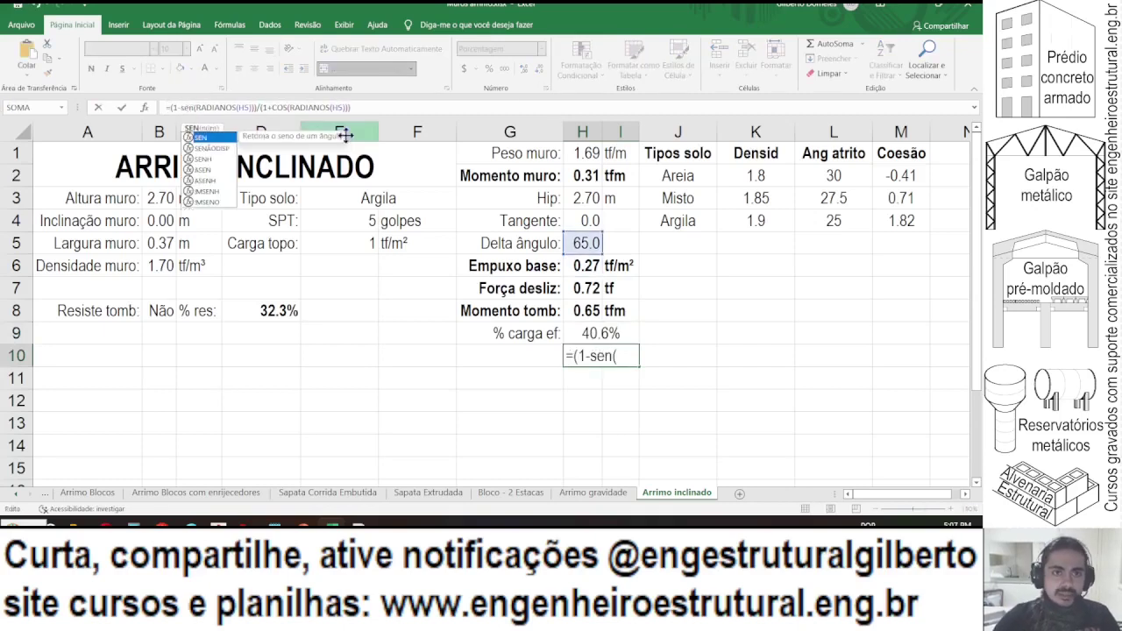
{"action": "double_click", "coordinate": [274, 107]}
{"action": "type", "text": "sen"}
{"action": "key", "text": "Return"}
{"action": "key", "text": "ctrl+Return"}
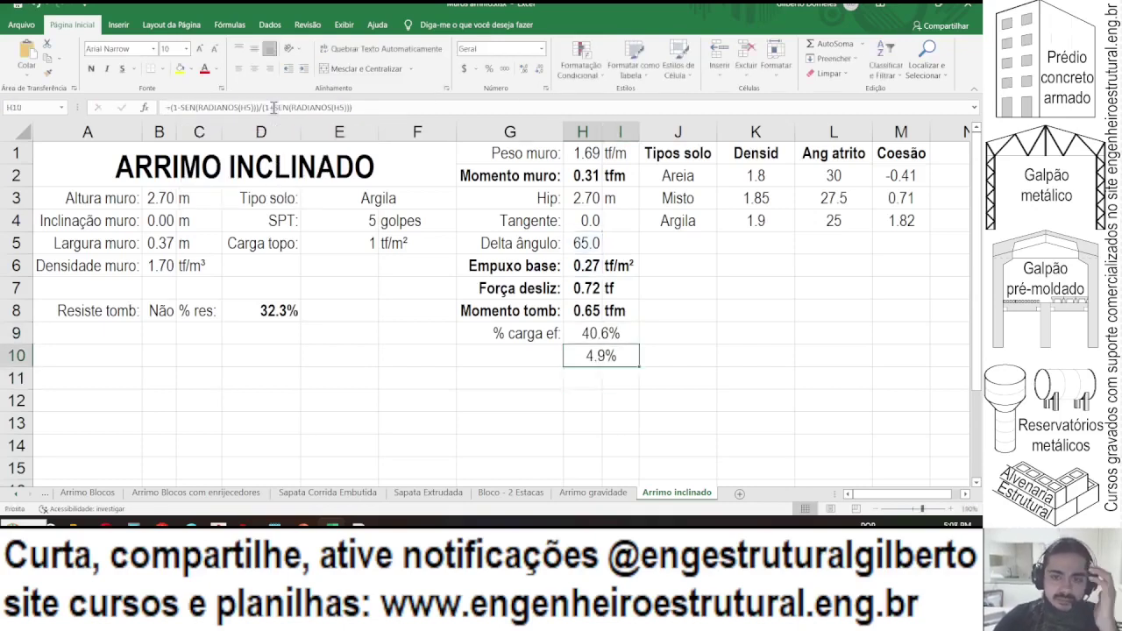
- Clear the trial formula from H10
{"action": "key", "text": "Delete"}
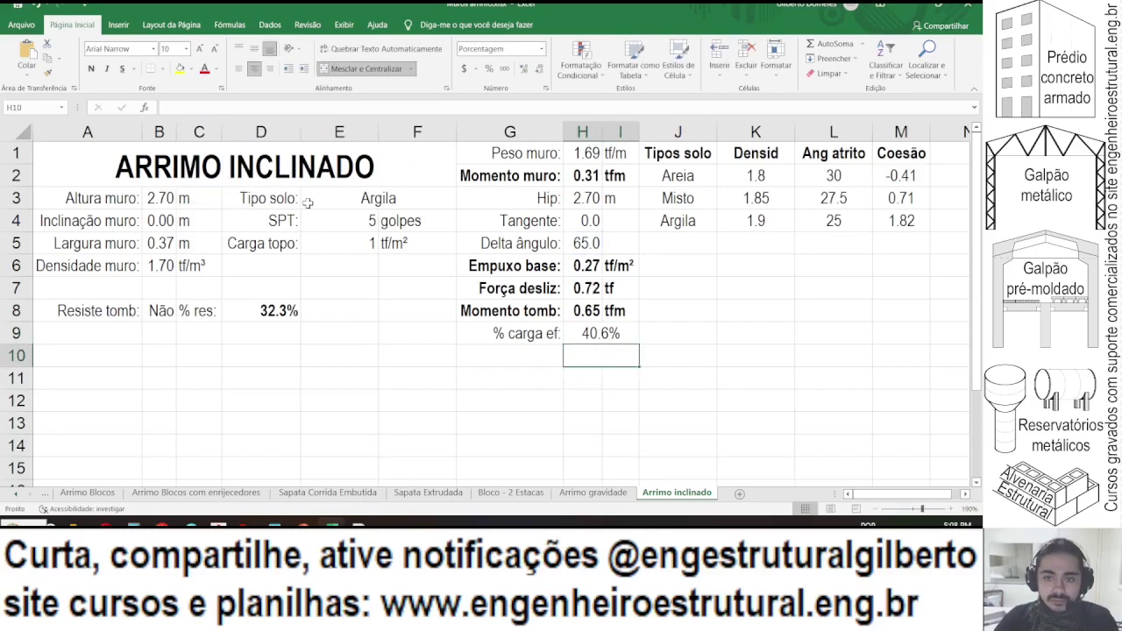
{"action": "left_click", "coordinate": [521, 364]}
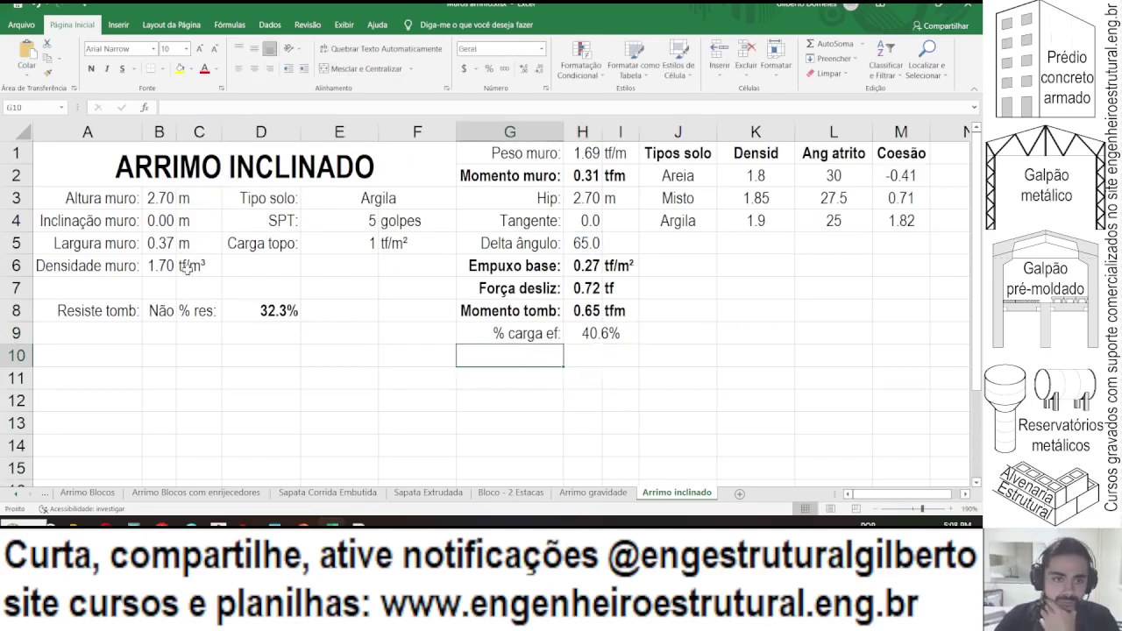
- Test wall inclinations of 0.05 m and 0.1 m in Inclinação muro for the Argila soil
{"action": "left_click", "coordinate": [155, 221]}
{"action": "left_click", "coordinate": [154, 310]}
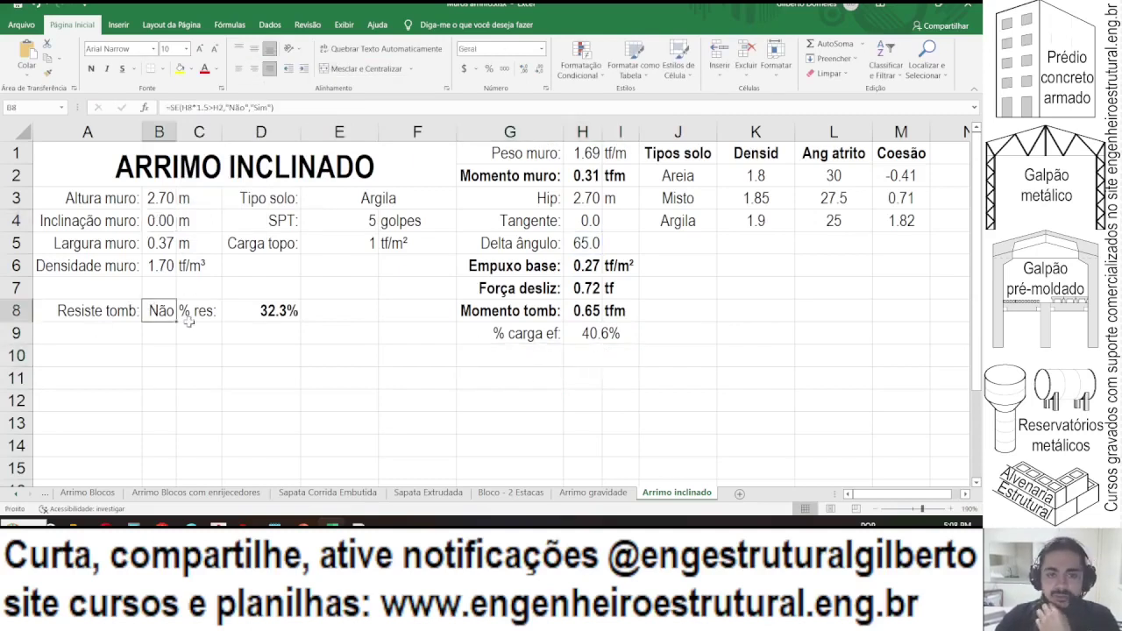
{"action": "left_click", "coordinate": [250, 311]}
{"action": "left_click", "coordinate": [159, 224]}
{"action": "type", "text": "0.05"}
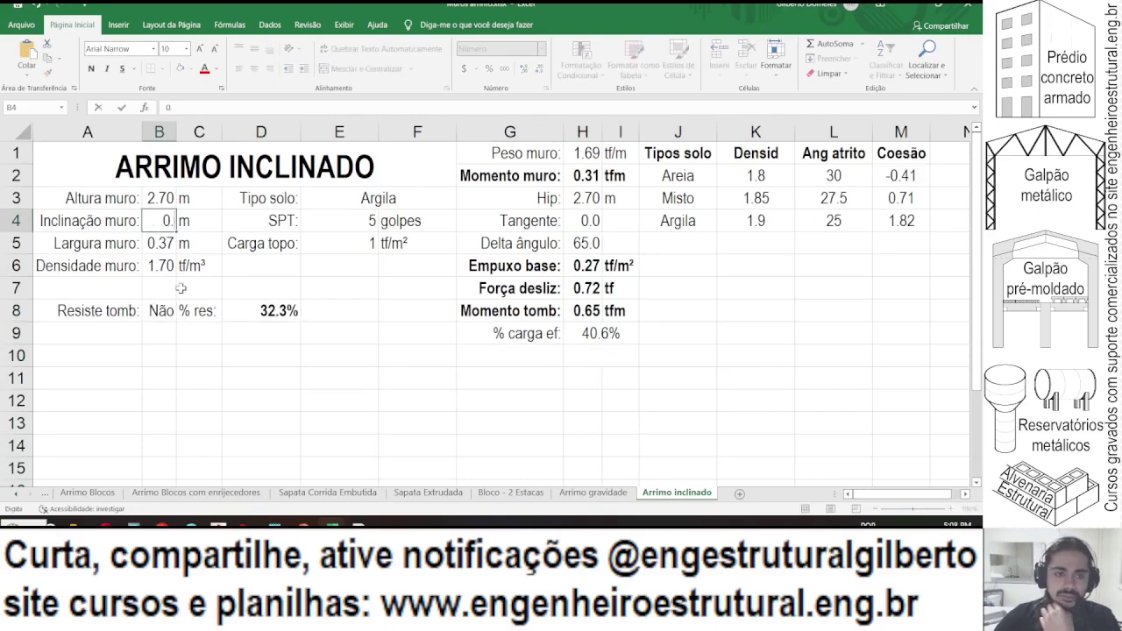
{"action": "key", "text": "Return"}
{"action": "key", "text": "Up"}
{"action": "type", "text": "0."}
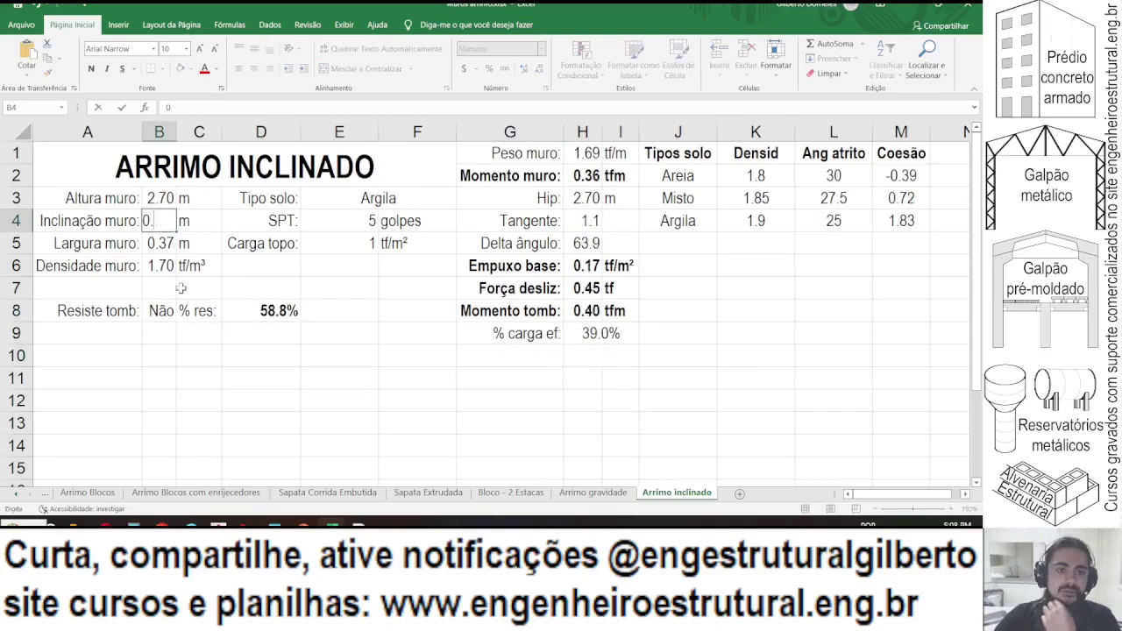
{"action": "key", "text": "Return"}
{"action": "key", "text": "Up"}
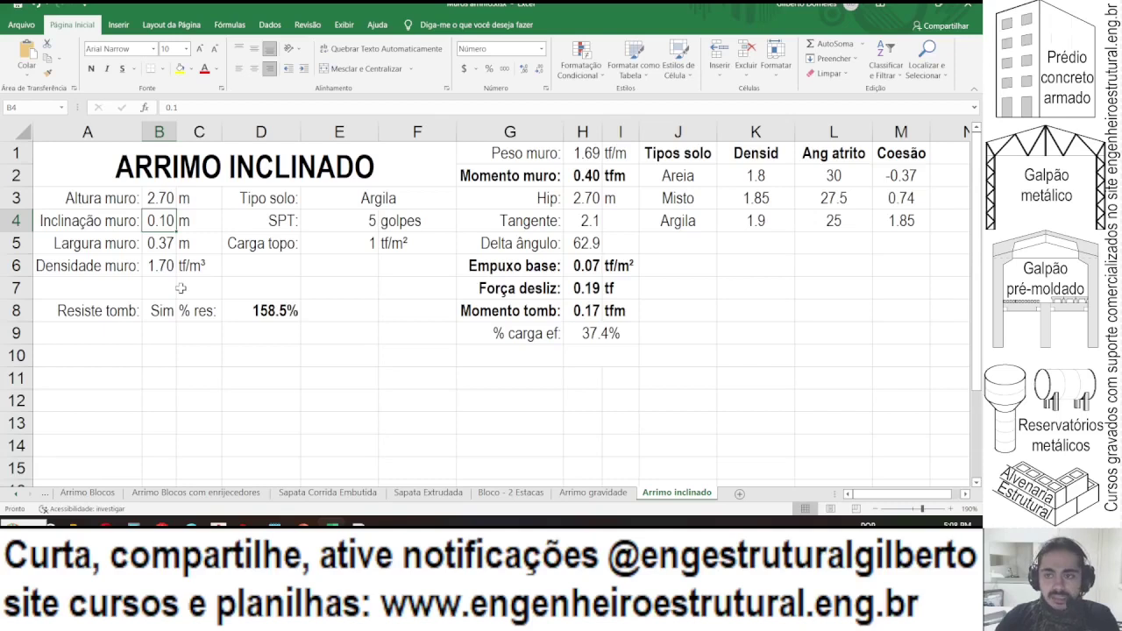
- Check the density and friction angle of the Argila row, and switch Tipo solo to Misto
{"action": "left_click_drag", "start_coordinate": [880, 221], "coordinate": [755, 221]}
{"action": "left_click", "coordinate": [754, 222]}
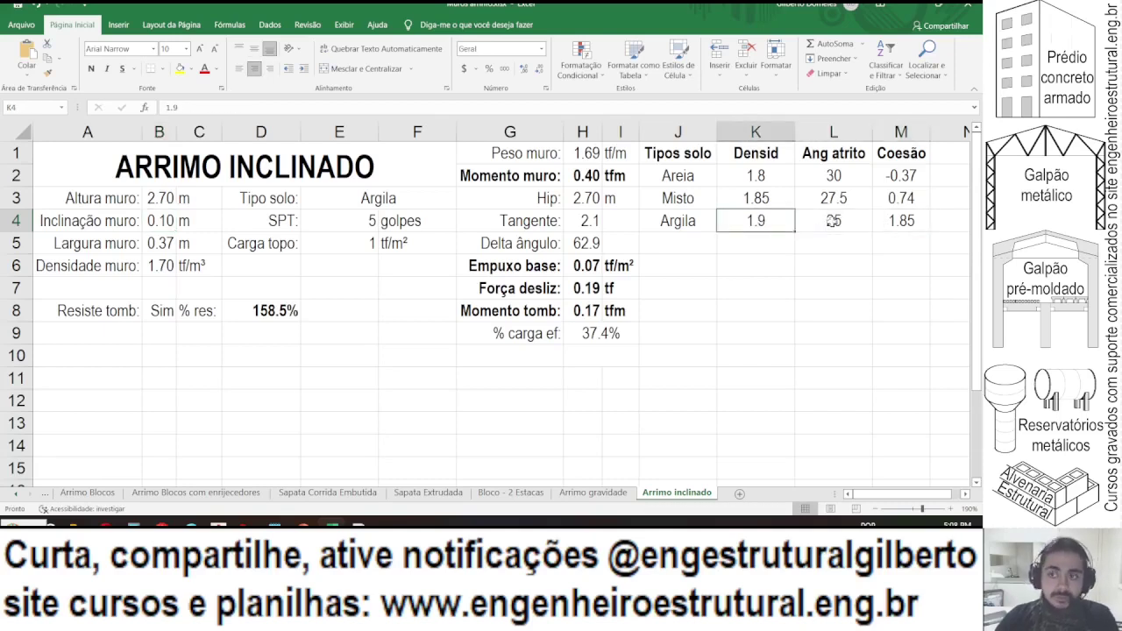
{"action": "left_click_drag", "start_coordinate": [833, 221], "coordinate": [755, 221]}
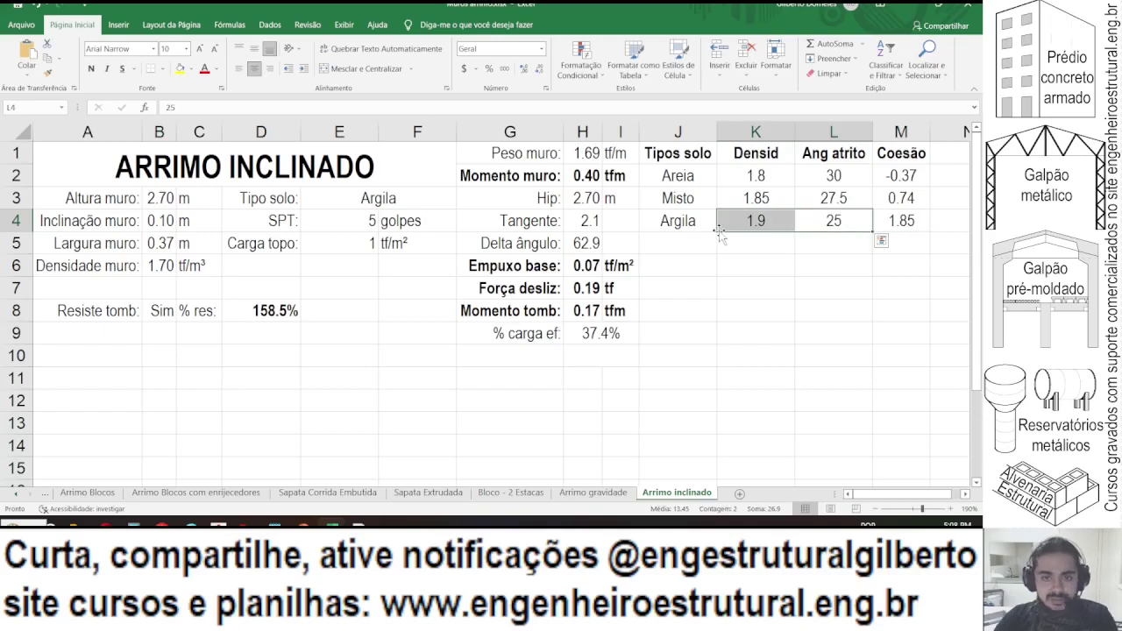
{"action": "left_click", "coordinate": [354, 204]}
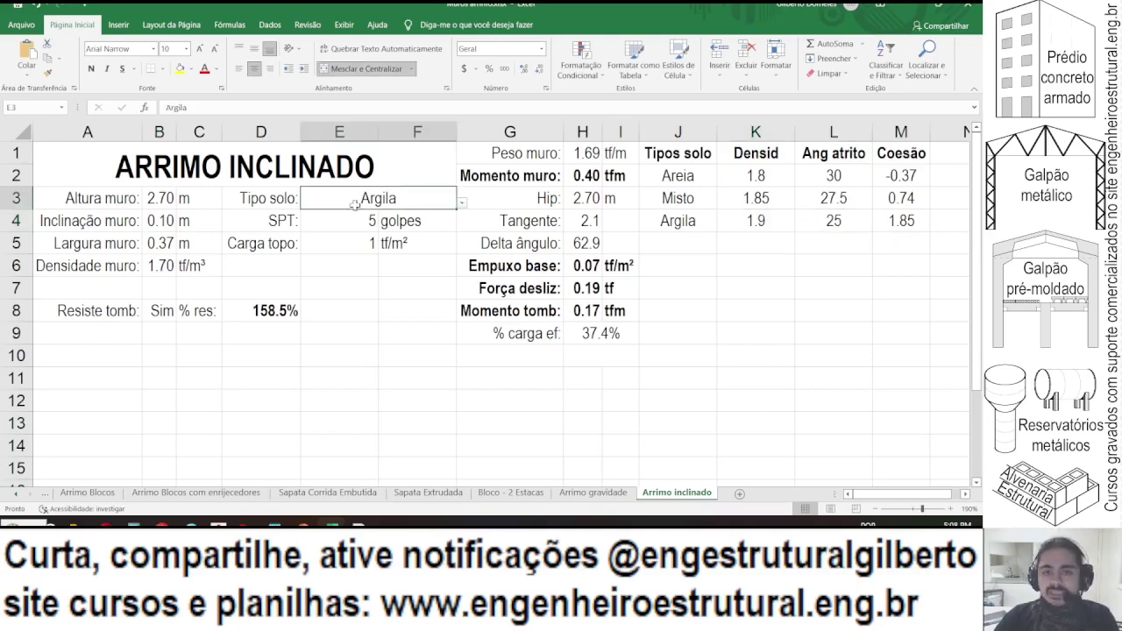
{"action": "left_click", "coordinate": [462, 203]}
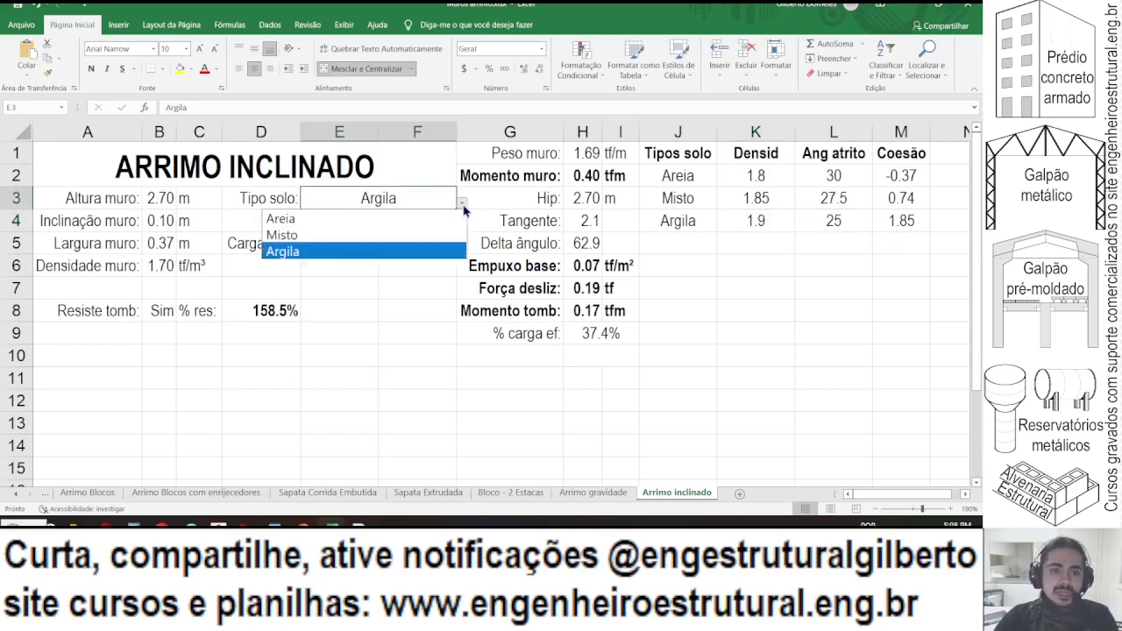
{"action": "left_click", "coordinate": [376, 234]}
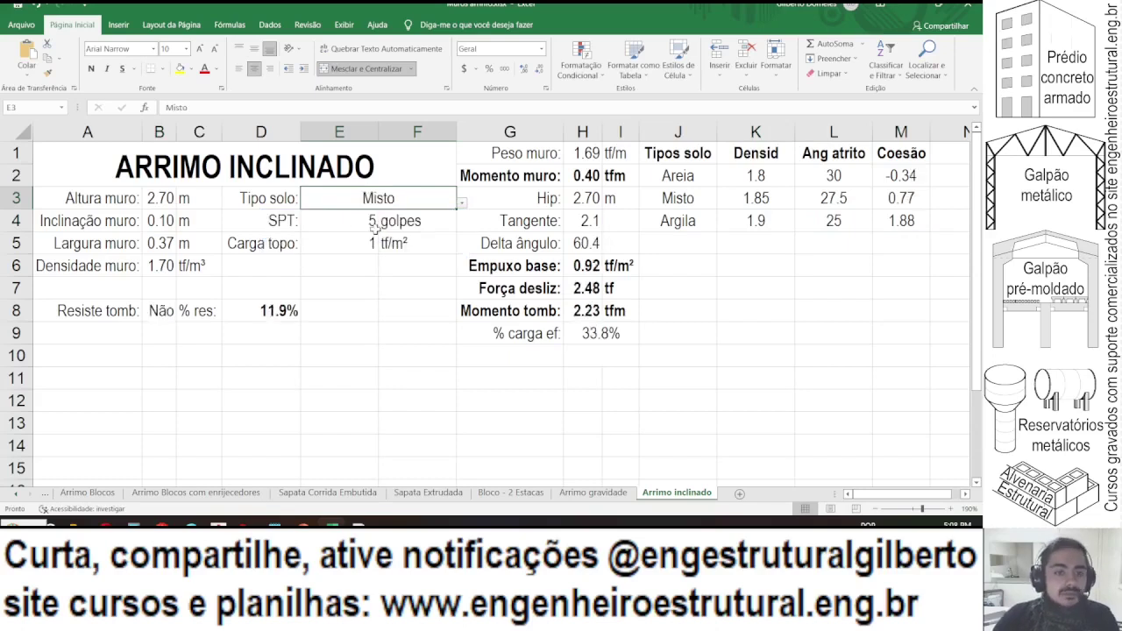
- Test wall inclinations of 0.15 m and 0.2 m in Inclinação muro for the Misto soil
{"action": "left_click", "coordinate": [156, 219]}
{"action": "type", "text": "0."}
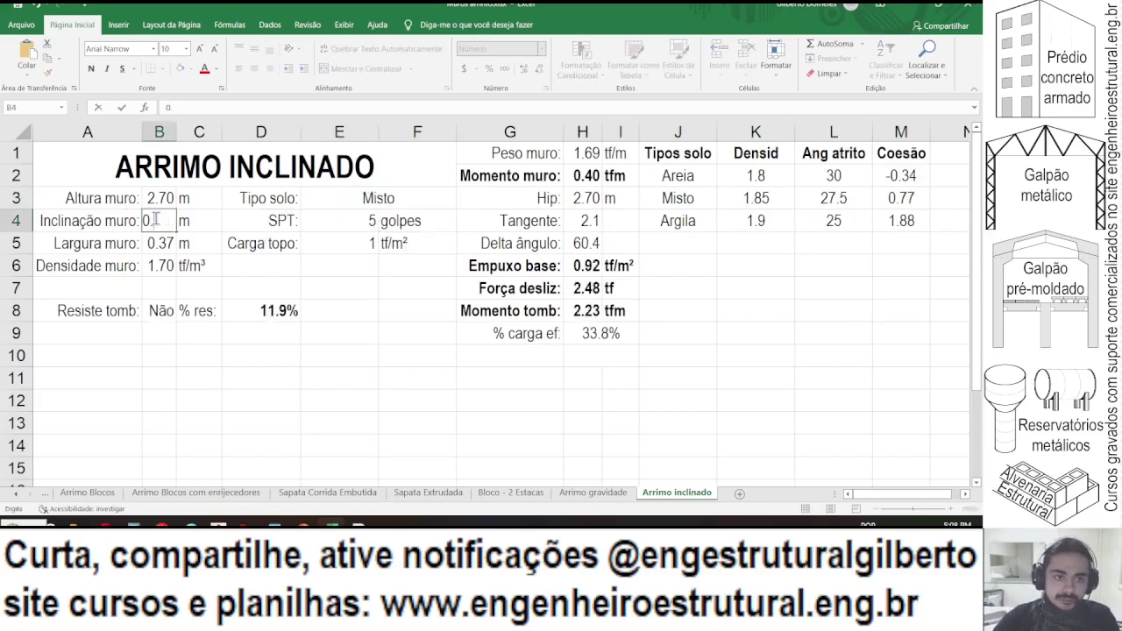
{"action": "type", "text": "15"}
{"action": "key", "text": "Return"}
{"action": "left_click", "coordinate": [156, 219]}
{"action": "type", "text": "0.2"}
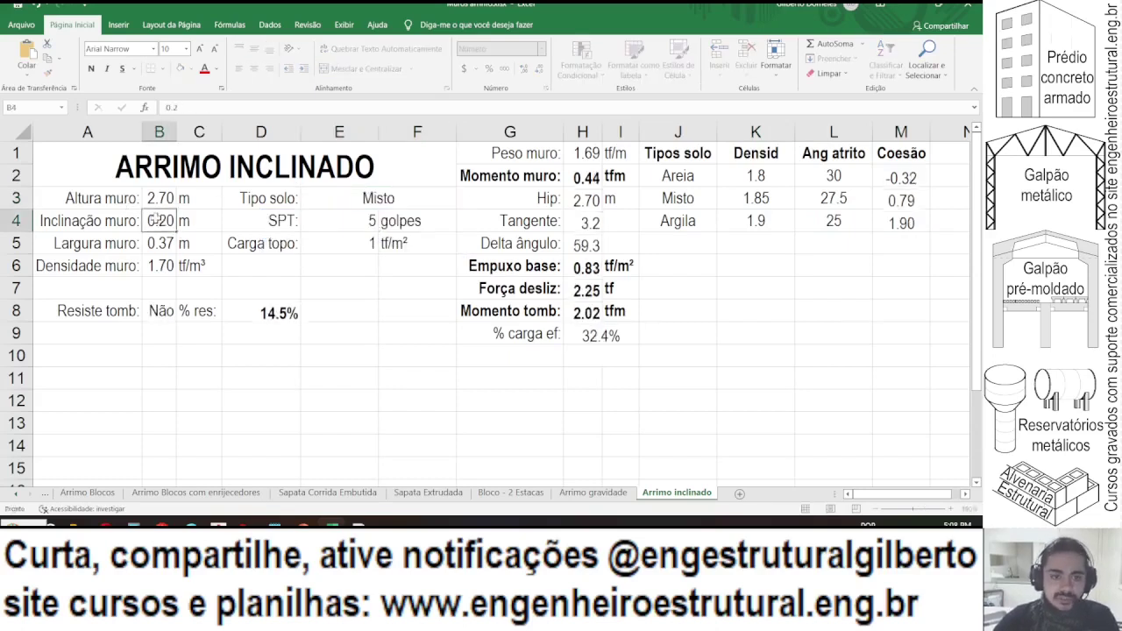
{"action": "key", "text": "Return"}
- Raise Inclinação muro through 0.3 m, 0.4 m and 0.5 m for the Misto soil
{"action": "left_click", "coordinate": [154, 220]}
{"action": "type", "text": "0.3"}
{"action": "key", "text": "Return"}
{"action": "left_click", "coordinate": [155, 220]}
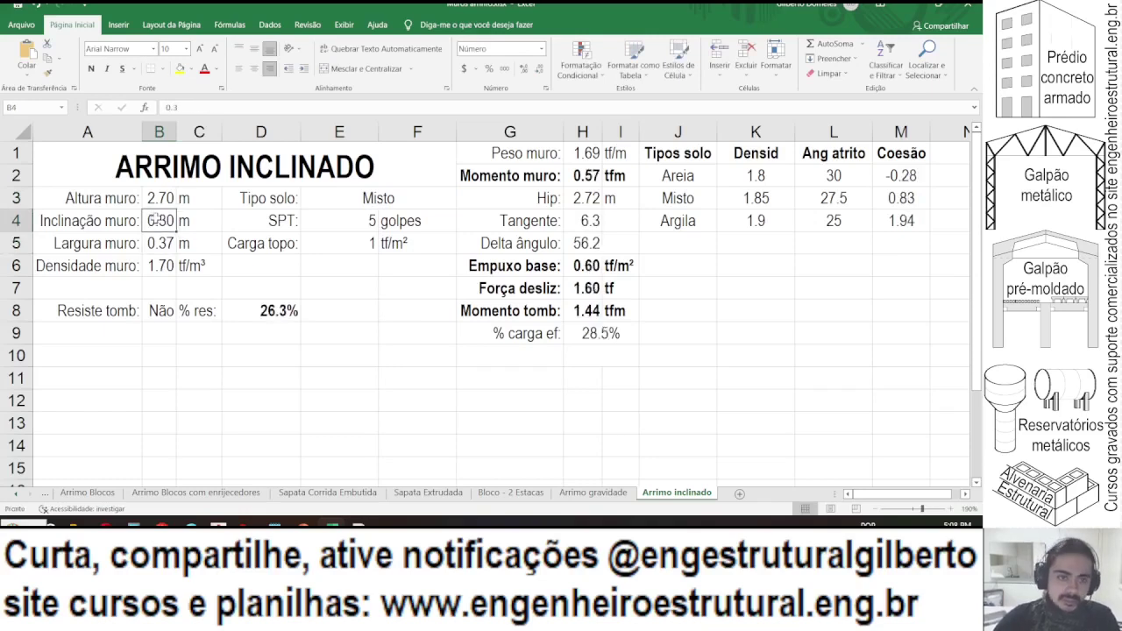
{"action": "type", "text": "0.4"}
{"action": "key", "text": "Return"}
{"action": "left_click", "coordinate": [155, 220]}
{"action": "type", "text": "0.5"}
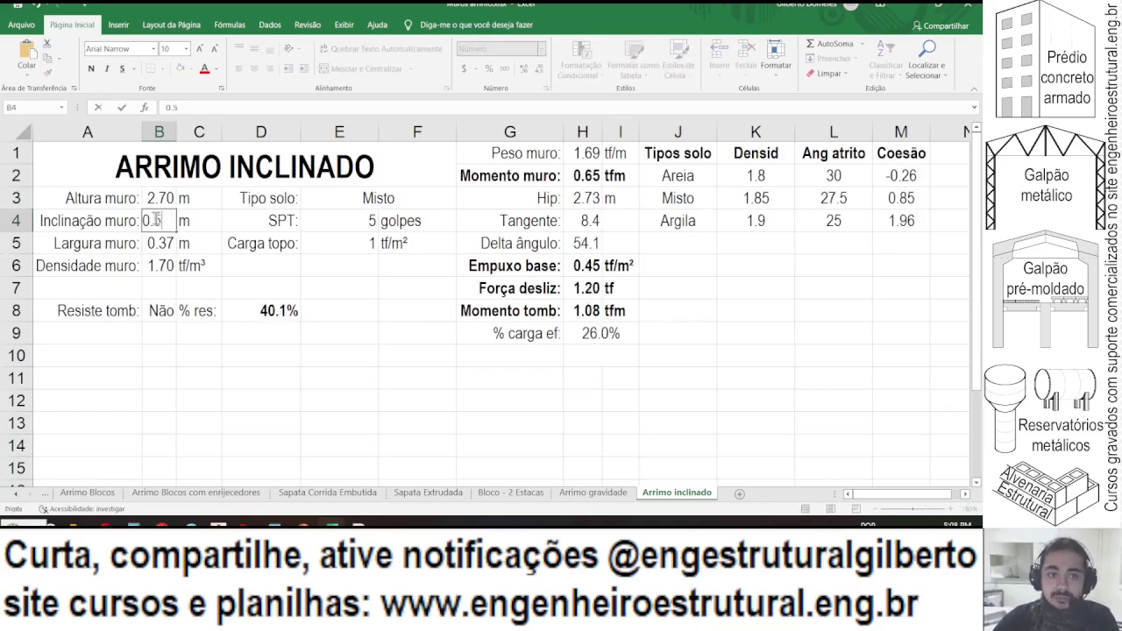
{"action": "key", "text": "Return"}
- Narrow down the Misto wall inclination by entering 0.6 m, 0.55 m and 0.58 m in Inclinação muro
{"action": "left_click", "coordinate": [152, 220]}
{"action": "type", "text": "0.6"}
{"action": "key", "text": "Return"}
{"action": "left_click", "coordinate": [155, 220]}
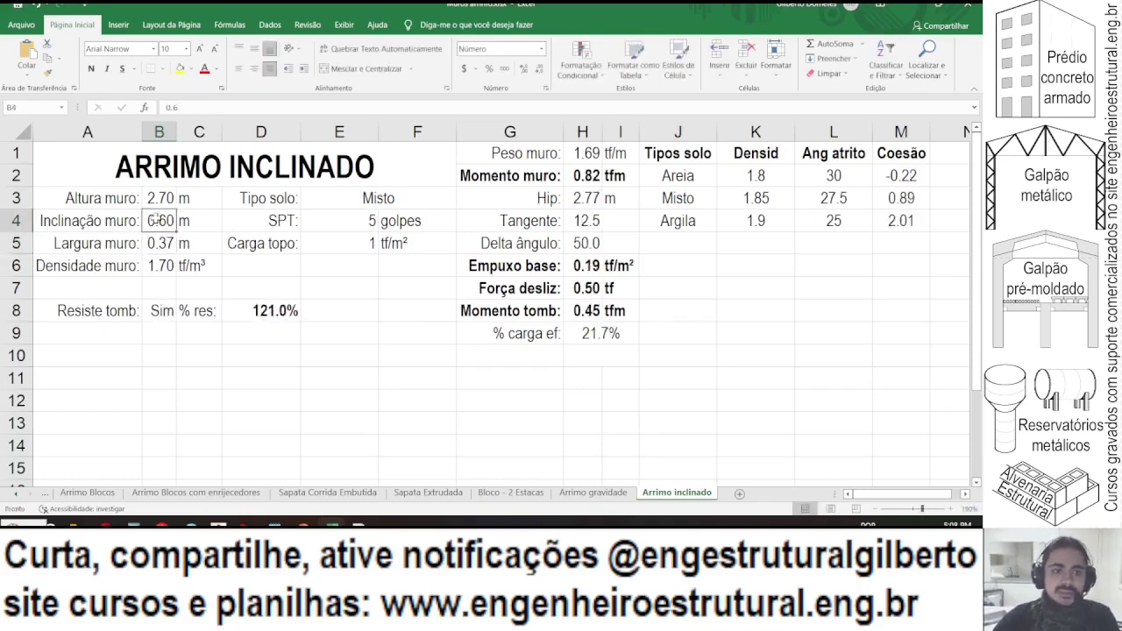
{"action": "type", "text": "0.55"}
{"action": "key", "text": "Return"}
{"action": "left_click", "coordinate": [156, 220]}
{"action": "type", "text": "0."}
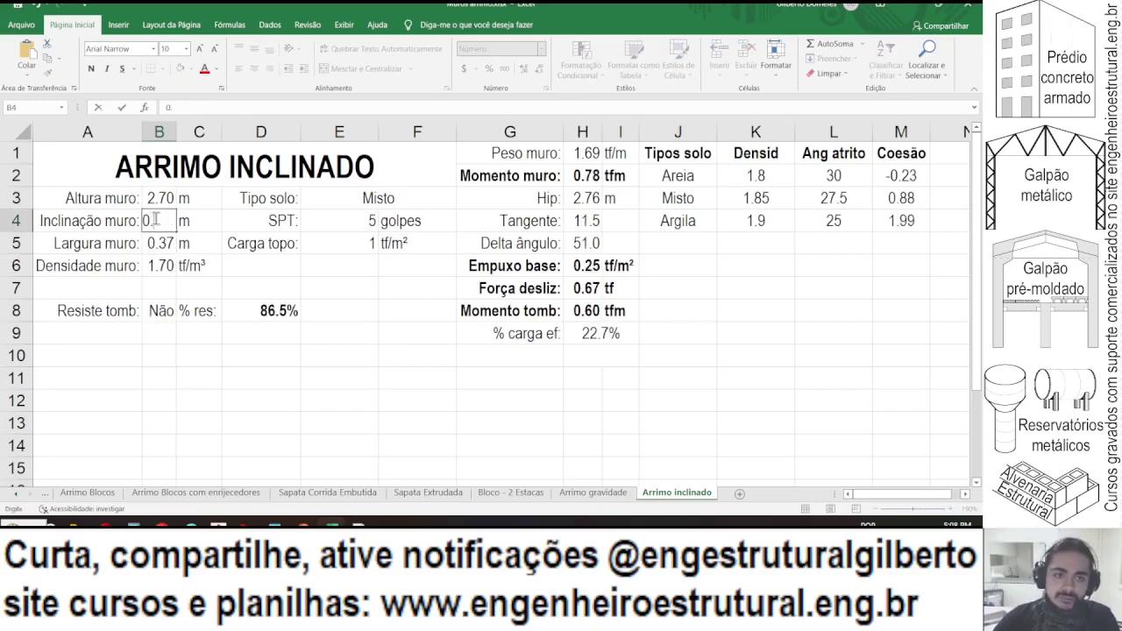
{"action": "type", "text": "58"}
{"action": "key", "text": "Return"}
- Compare Inclinação muro values of 0.57 m and 0.58 m, ending on 0.58 m
{"action": "left_click", "coordinate": [154, 220]}
{"action": "type", "text": "0.5"}
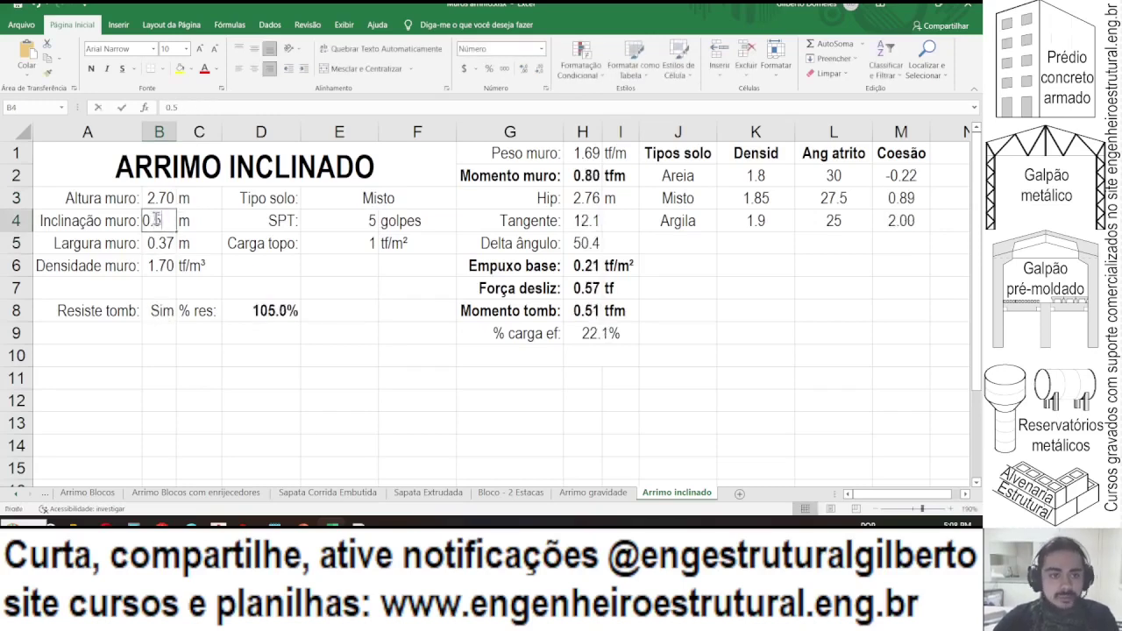
{"action": "type", "text": "7"}
{"action": "key", "text": "Return"}
{"action": "left_click", "coordinate": [154, 220]}
{"action": "type", "text": "0.5"}
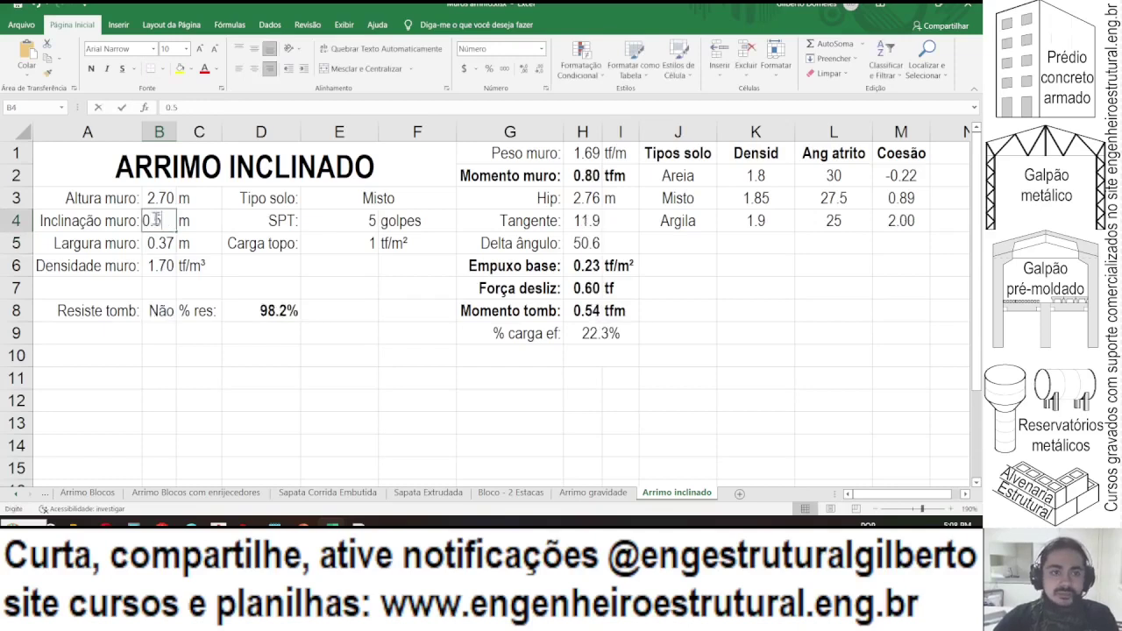
{"action": "type", "text": "8"}
{"action": "key", "text": "Return"}
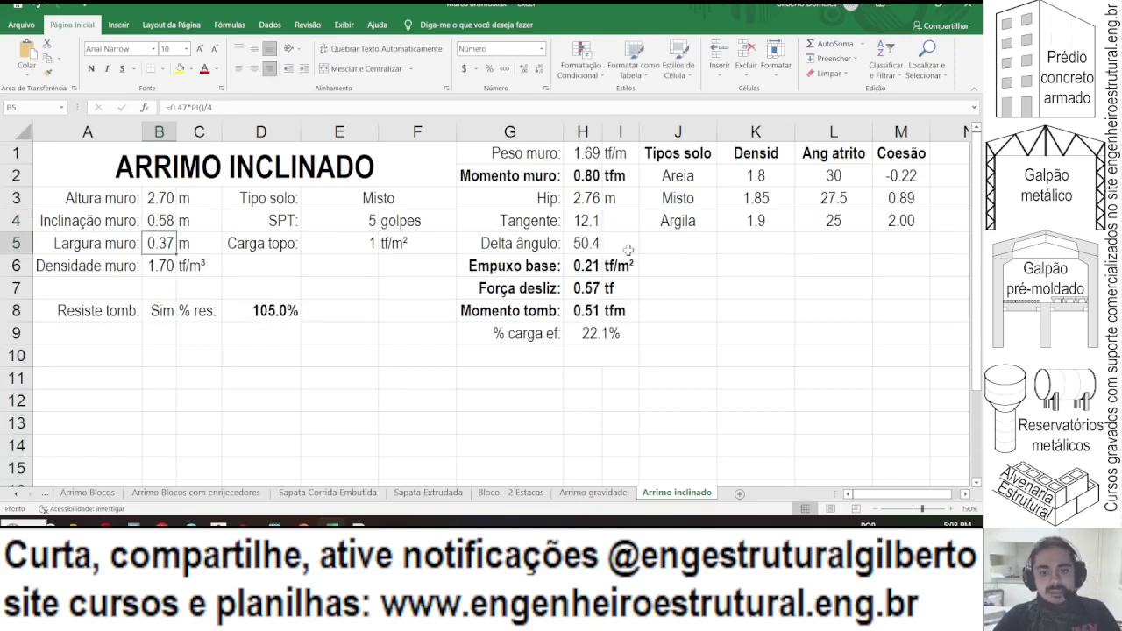
{"action": "key", "text": "ctrl+z"}
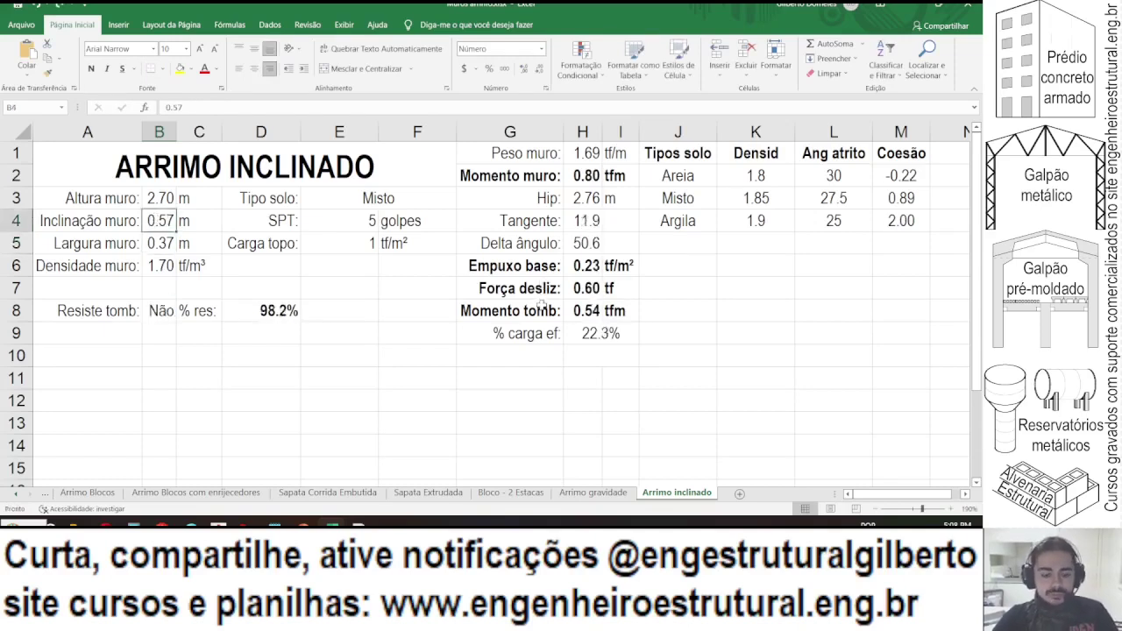
{"action": "key", "text": "ctrl+y"}
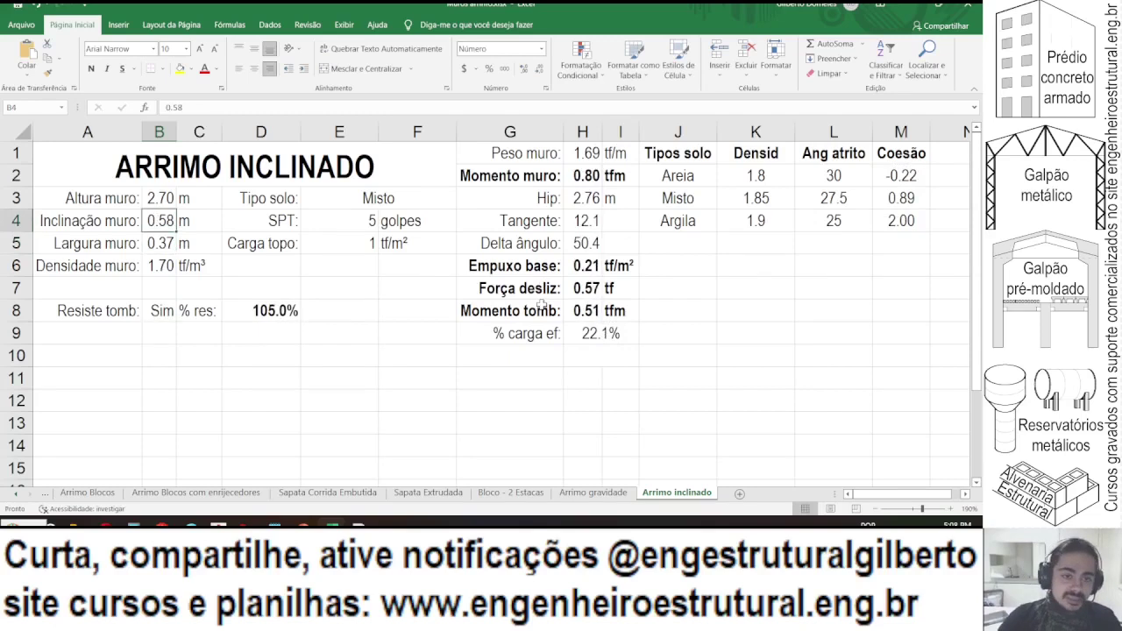
- Switch Tipo solo to Areia and set Inclinação muro to 0.7 m
{"action": "left_click", "coordinate": [451, 198]}
{"action": "left_click", "coordinate": [461, 203]}
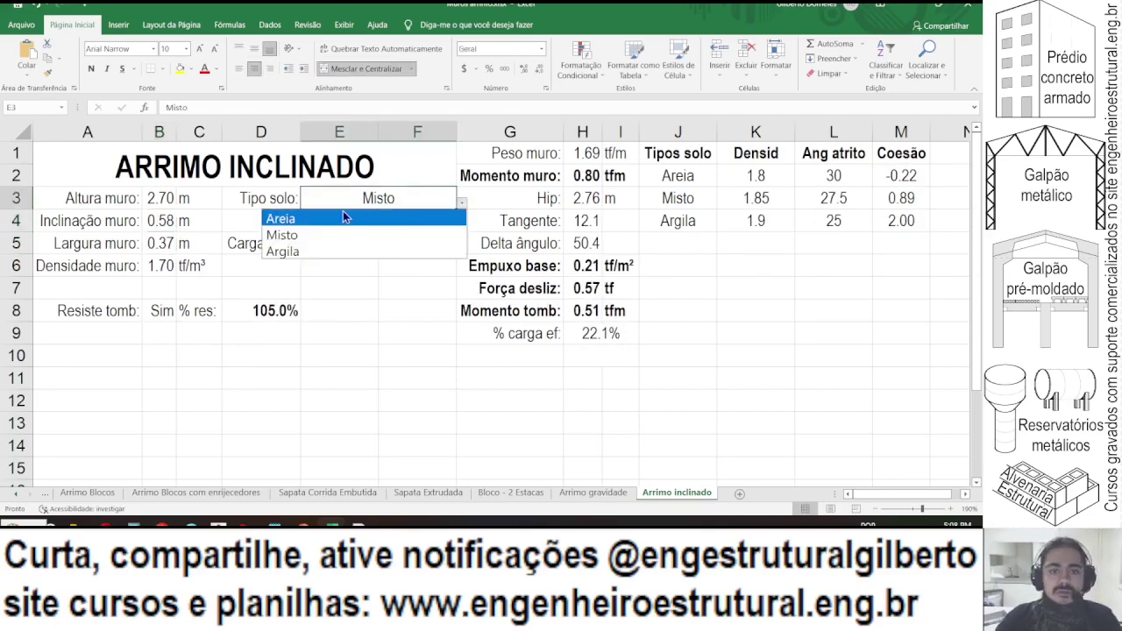
{"action": "left_click", "coordinate": [337, 218]}
{"action": "left_click", "coordinate": [169, 226]}
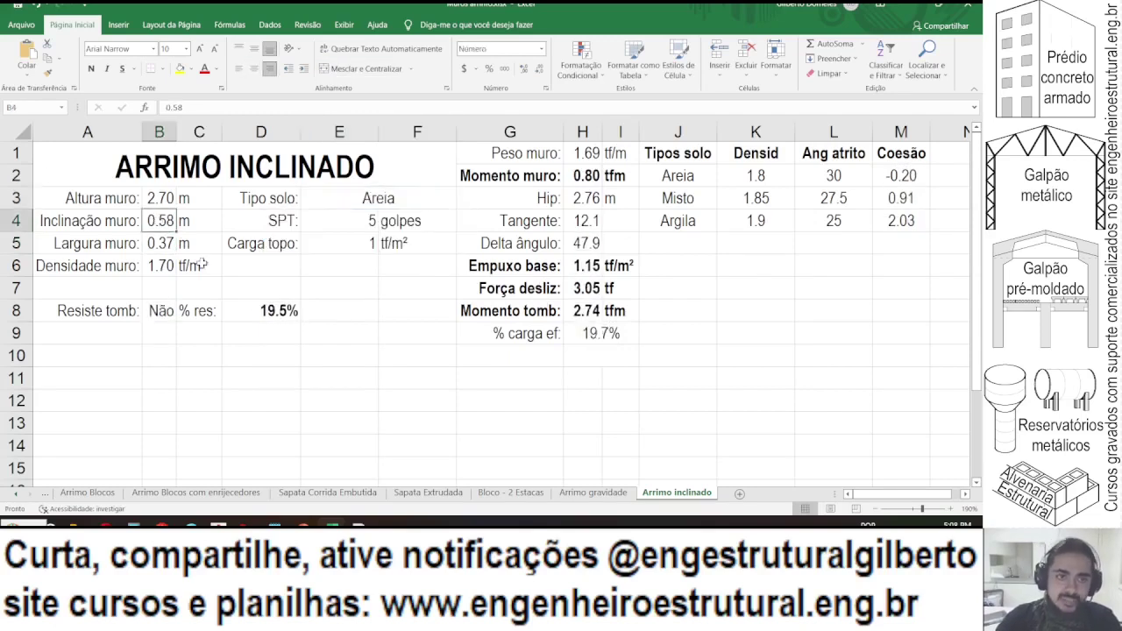
{"action": "type", "text": "0.37"}
{"action": "key", "text": "Return"}
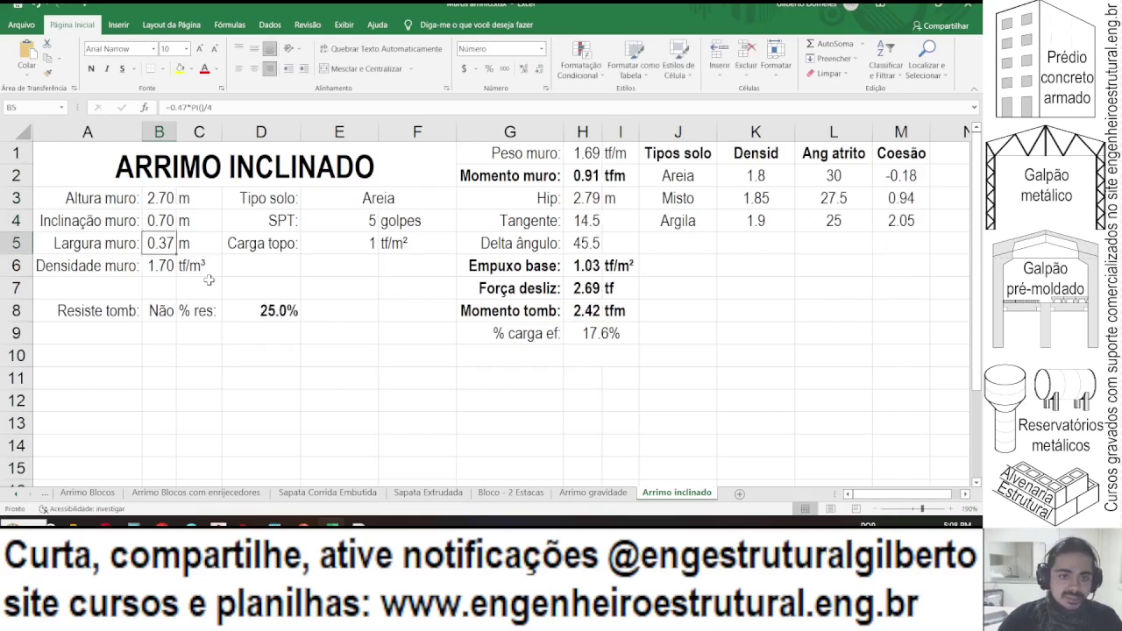
- Test wall inclinations of 0.8 m and 1 m in Inclinação muro for the Areia soil
{"action": "key", "text": "Up"}
{"action": "type", "text": "0.8"}
{"action": "key", "text": "Return"}
{"action": "key", "text": "Up"}
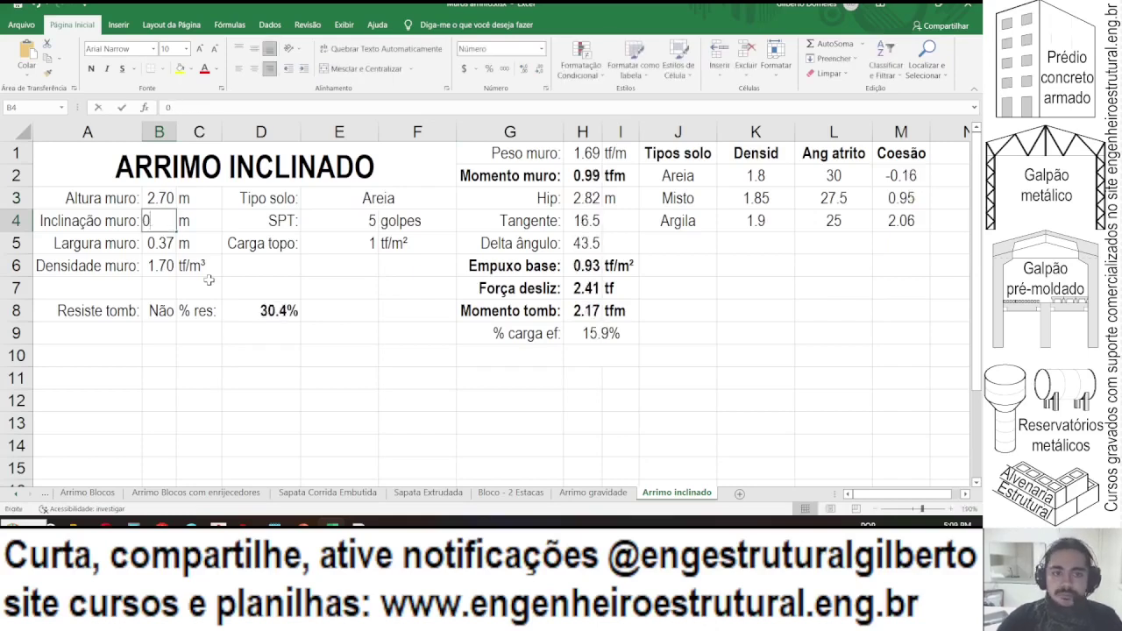
{"action": "type", "text": "1"}
{"action": "key", "text": "Return"}
{"action": "key", "text": "Up"}
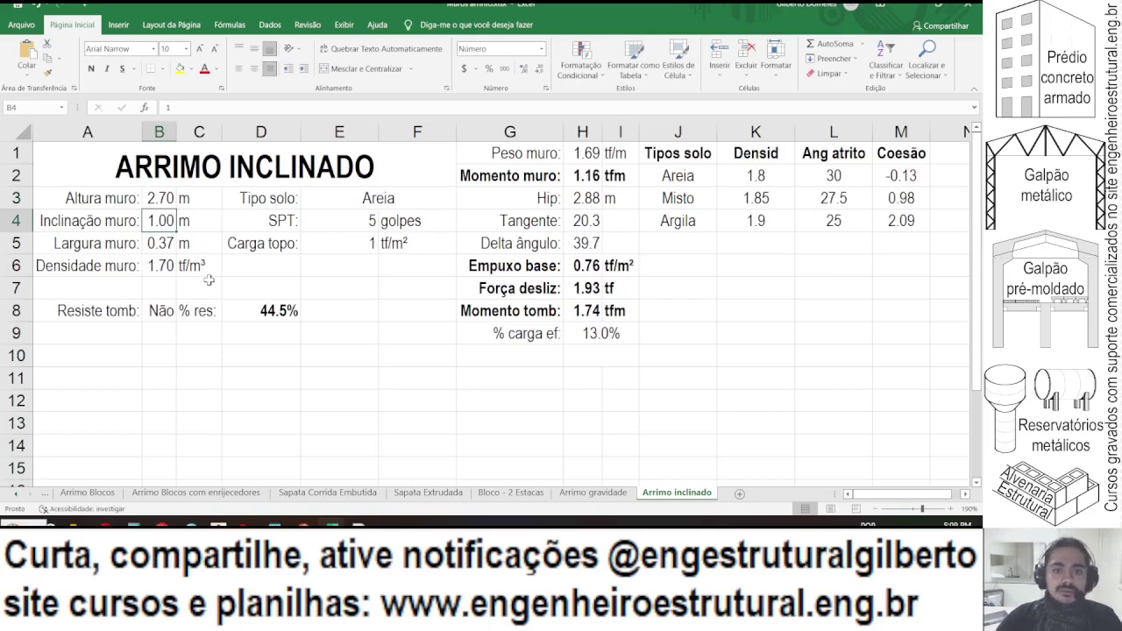
- Raise Inclinação muro through 1.1 m, 1.3 m and 1.4 m for the Areia soil
{"action": "type", "text": "1.1"}
{"action": "key", "text": "Return"}
{"action": "key", "text": "Up"}
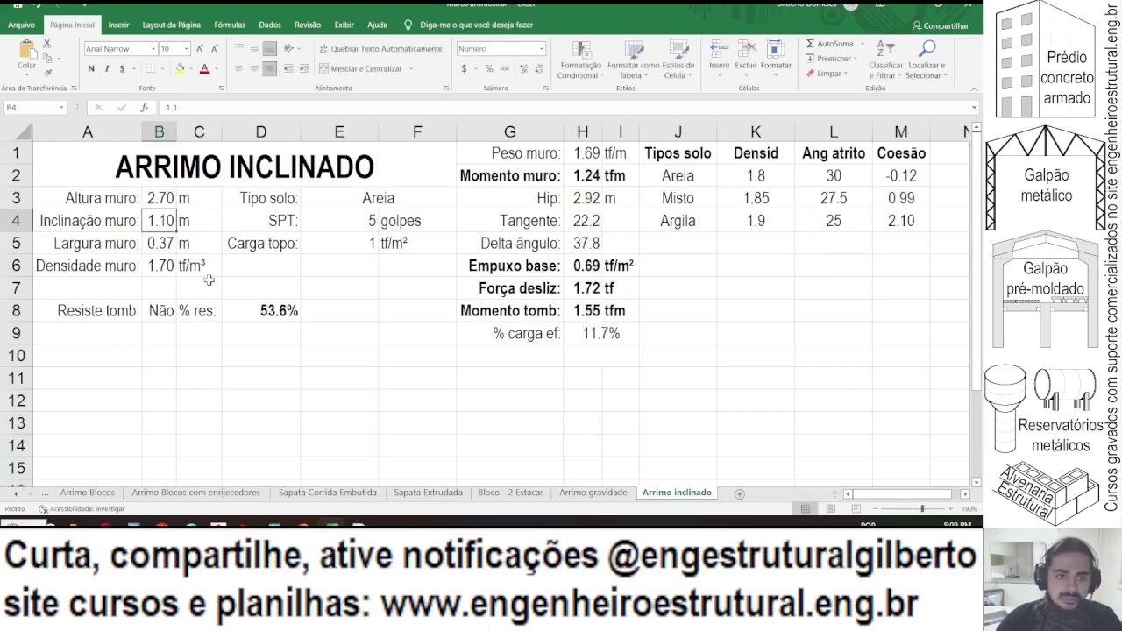
{"action": "type", "text": "1.3"}
{"action": "key", "text": "Return"}
{"action": "key", "text": "Up"}
{"action": "type", "text": "1.4"}
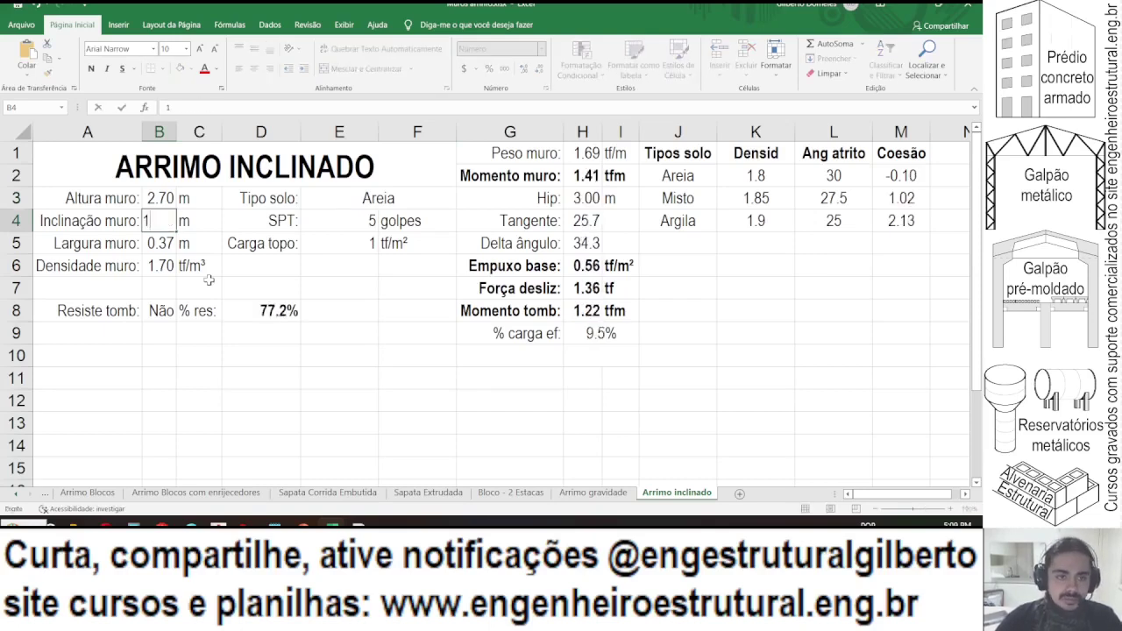
{"action": "key", "text": "Return"}
{"action": "key", "text": "Up"}
- Test Inclinação muro values of 1.5 m, 1.49 m and 1.45 m for the Areia soil
{"action": "type", "text": "1."}
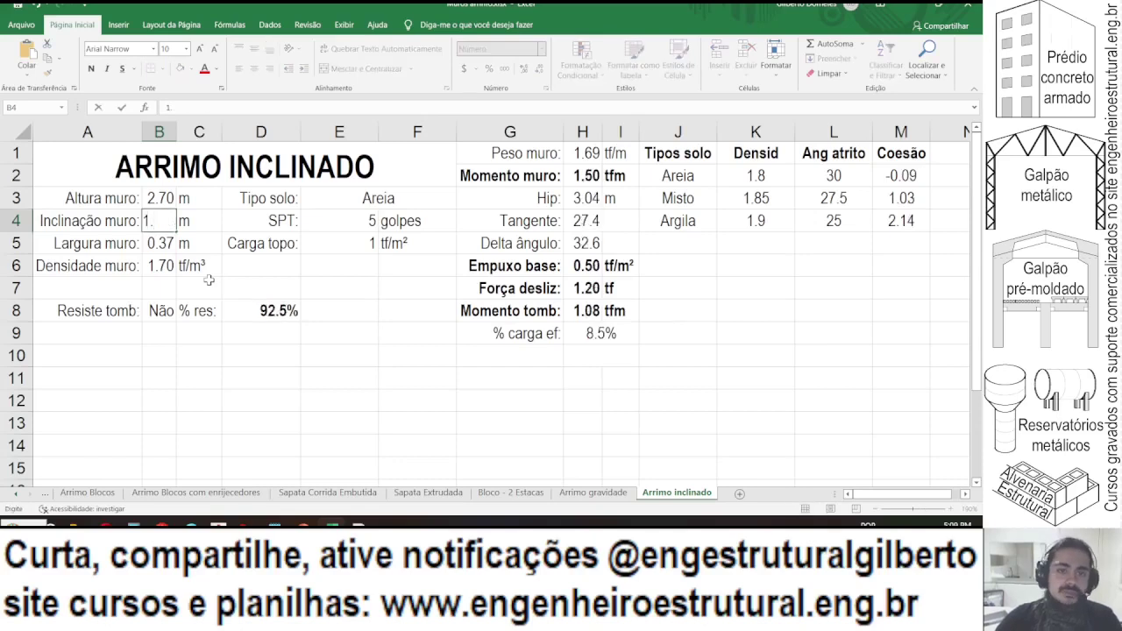
{"action": "type", "text": "5"}
{"action": "key", "text": "Return"}
{"action": "key", "text": "Up"}
{"action": "type", "text": "1.49"}
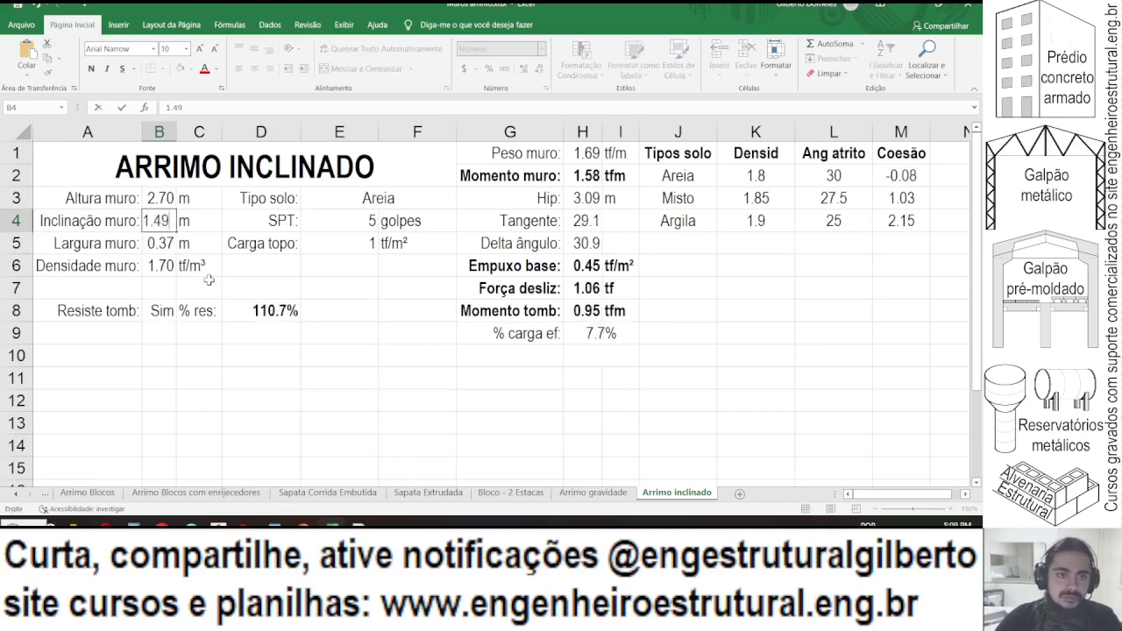
{"action": "key", "text": "Return"}
{"action": "key", "text": "Up"}
{"action": "type", "text": "1.45"}
{"action": "key", "text": "Return"}
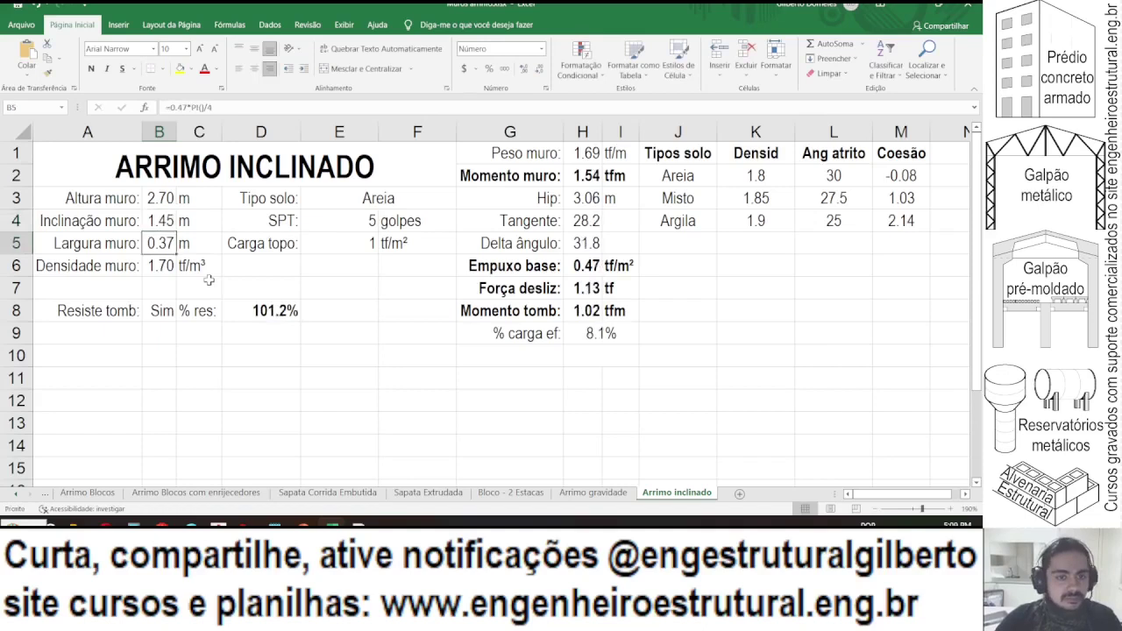
- Check an Inclinação muro of 1.44 m, then return it to 1.45 m
{"action": "key", "text": "Up"}
{"action": "type", "text": "1.44"}
{"action": "key", "text": "Return"}
{"action": "key", "text": "Up"}
{"action": "type", "text": "1"}
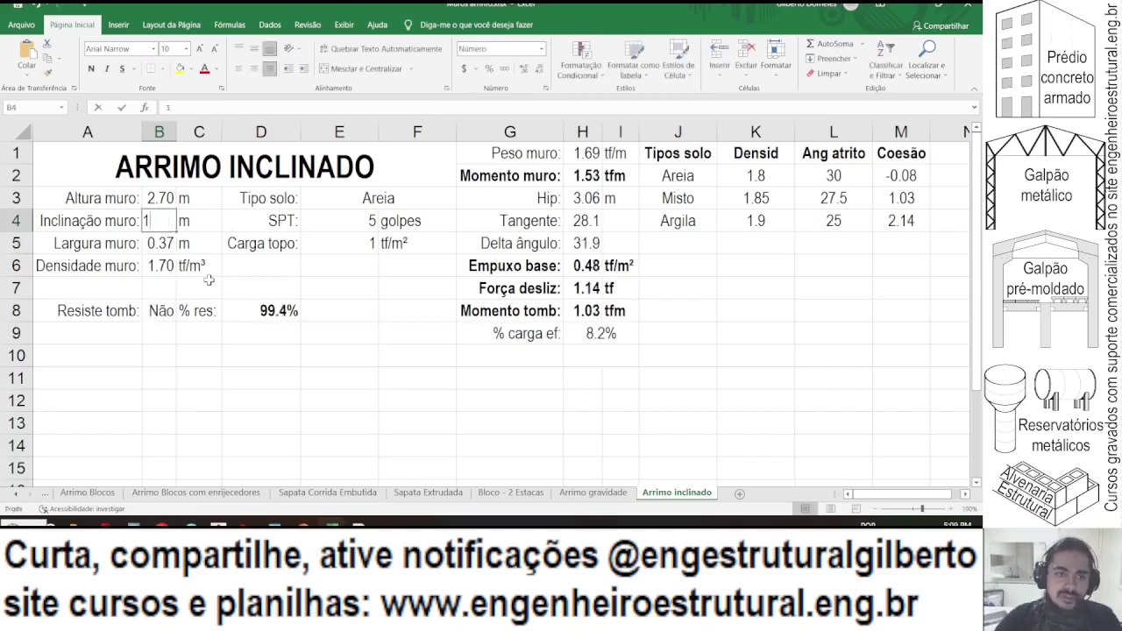
{"action": "type", "text": ".45"}
{"action": "key", "text": "Return"}
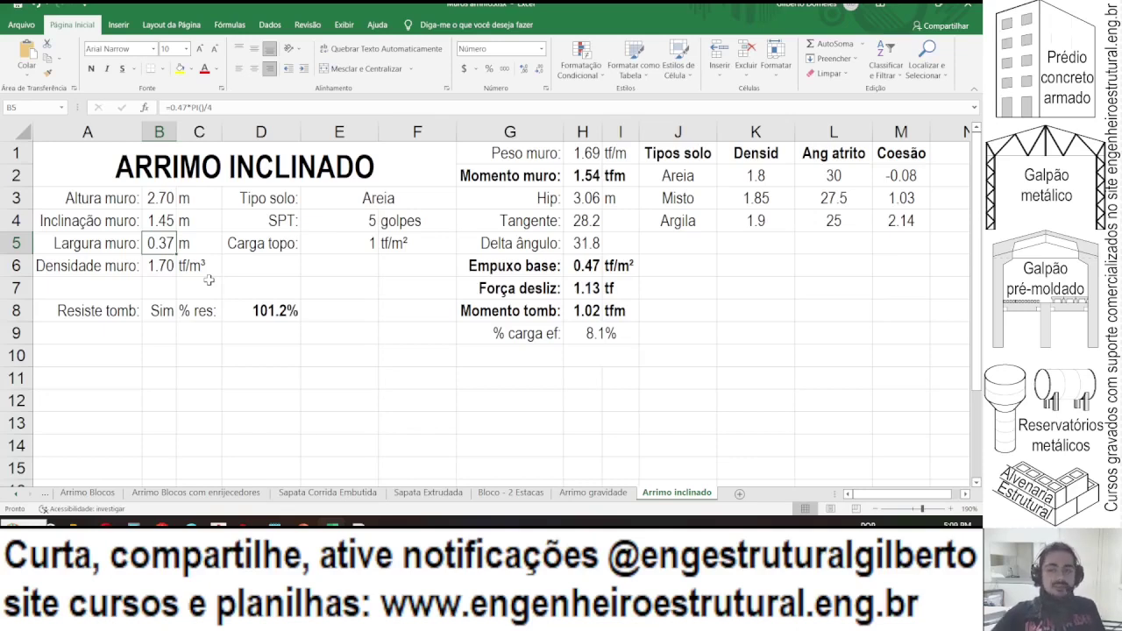
- Copy the Coesão heading into N1 to start a new column in the soil table
{"action": "scroll", "coordinate": [399, 208], "scroll_direction": "right", "scroll_amount": 1}
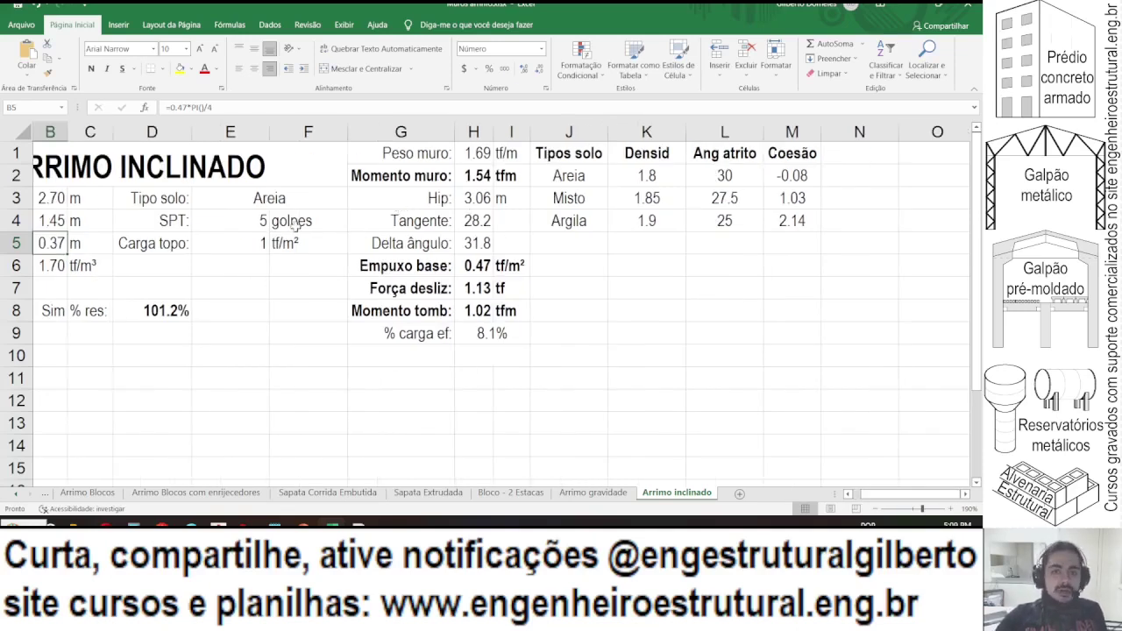
{"action": "left_click", "coordinate": [787, 153]}
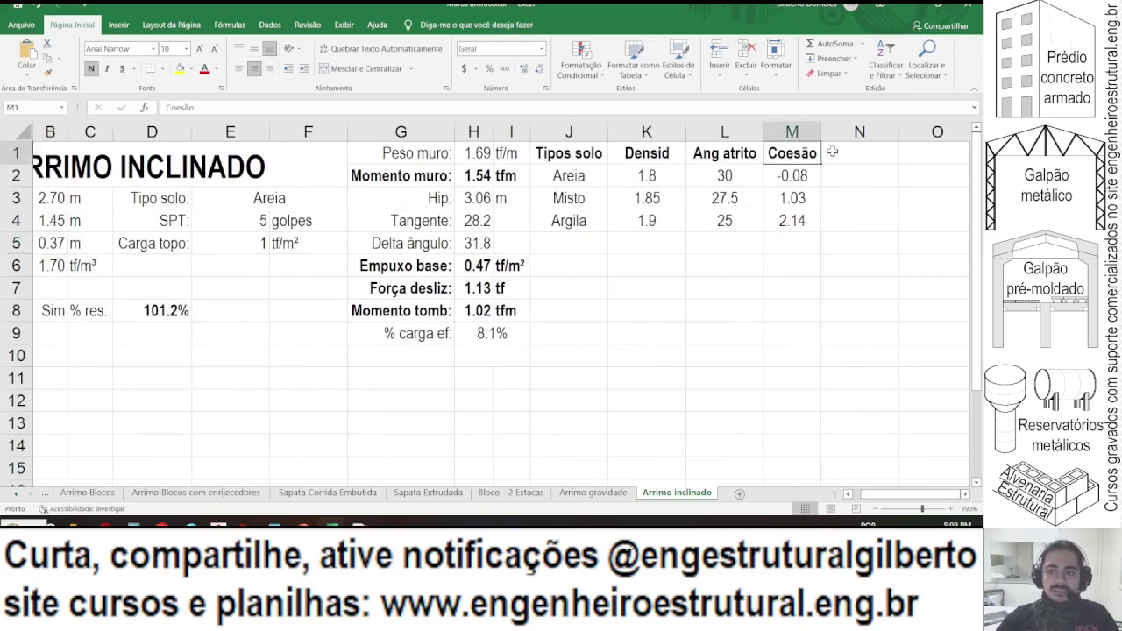
{"action": "key", "text": "ctrl+c"}
{"action": "left_click", "coordinate": [832, 151]}
{"action": "key", "text": "ctrl+v"}
{"action": "key", "text": "Escape"}
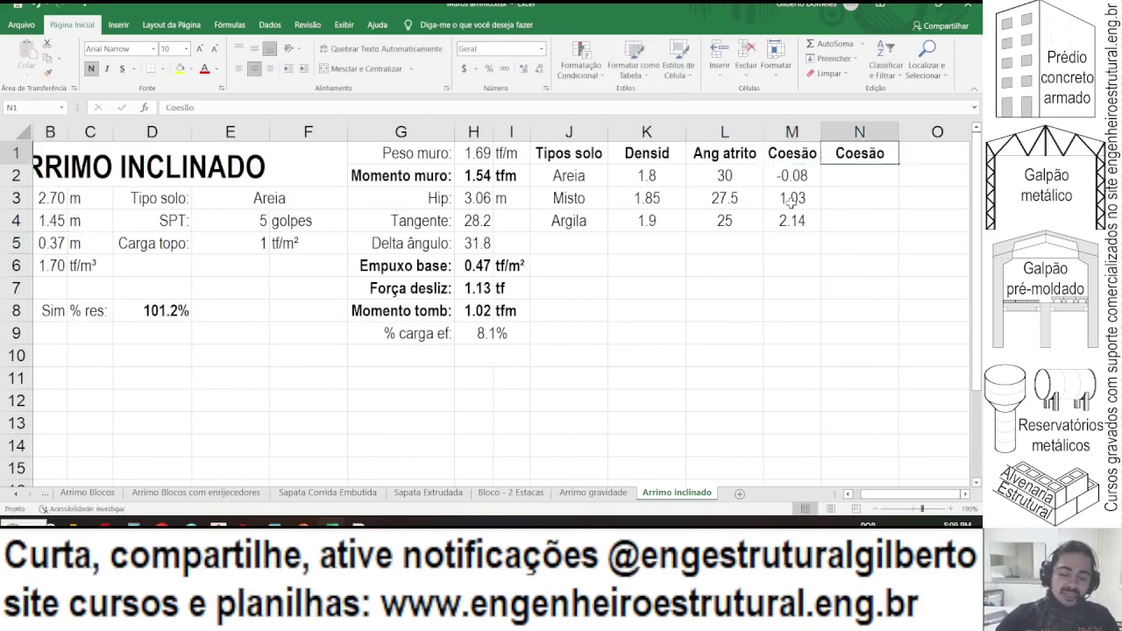
- Rename the N1 heading as Resist desliz and fit the width of column N to it
{"action": "type", "text": "Reis"}
{"action": "key", "text": "BackSpace"}
{"action": "key", "text": "BackSpace"}
{"action": "type", "text": "sist"}
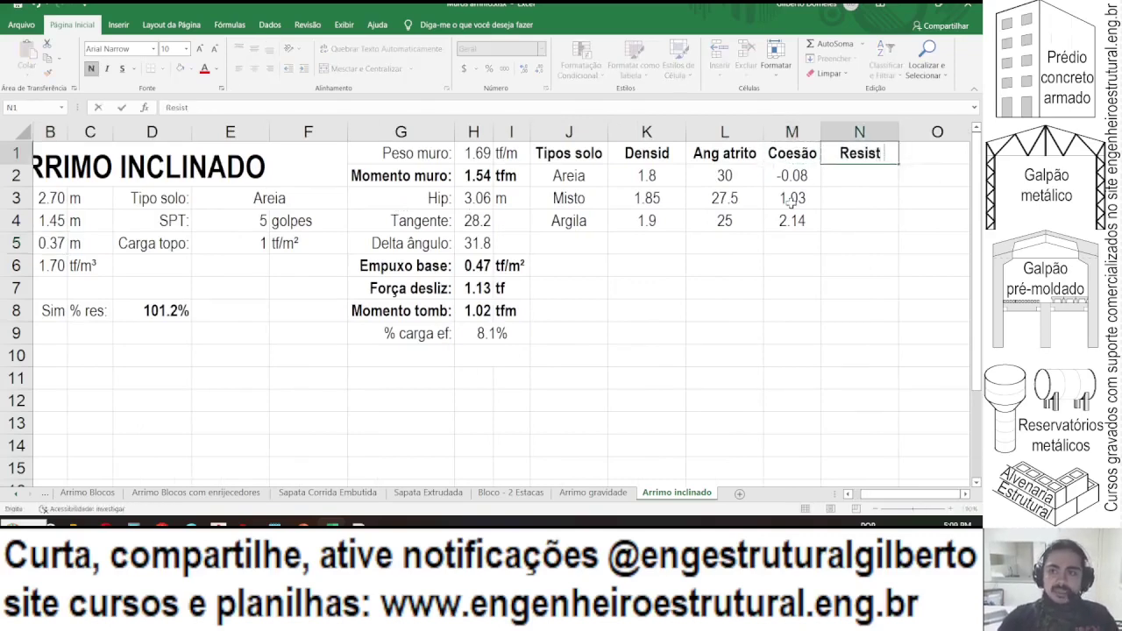
{"action": "type", "text": " dee"}
{"action": "type", "text": "liz"}
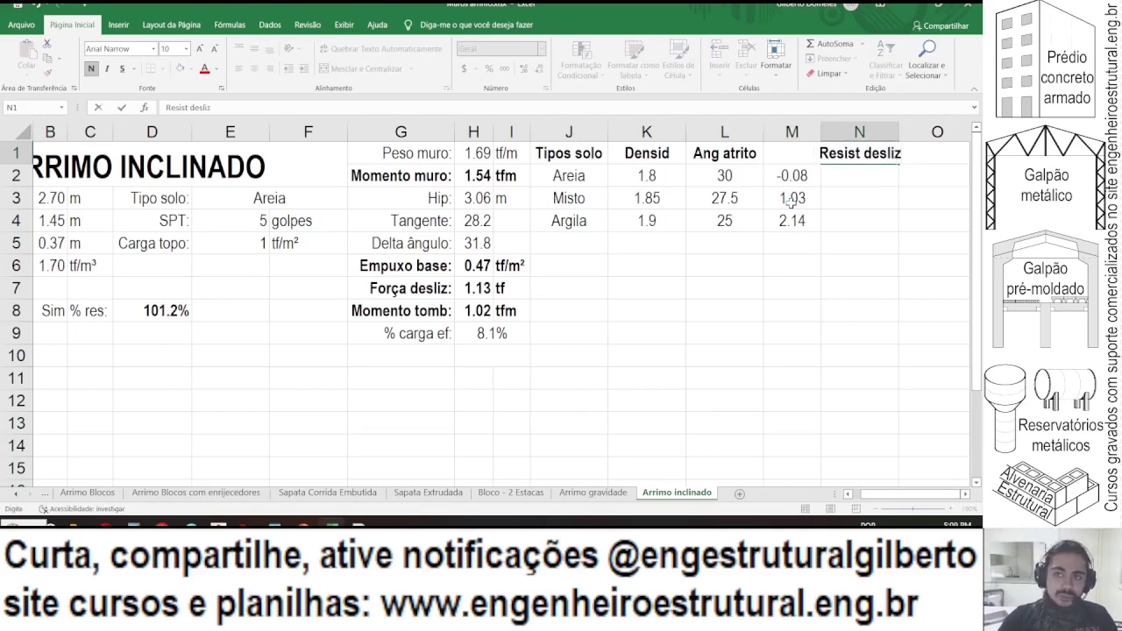
{"action": "key", "text": "Return"}
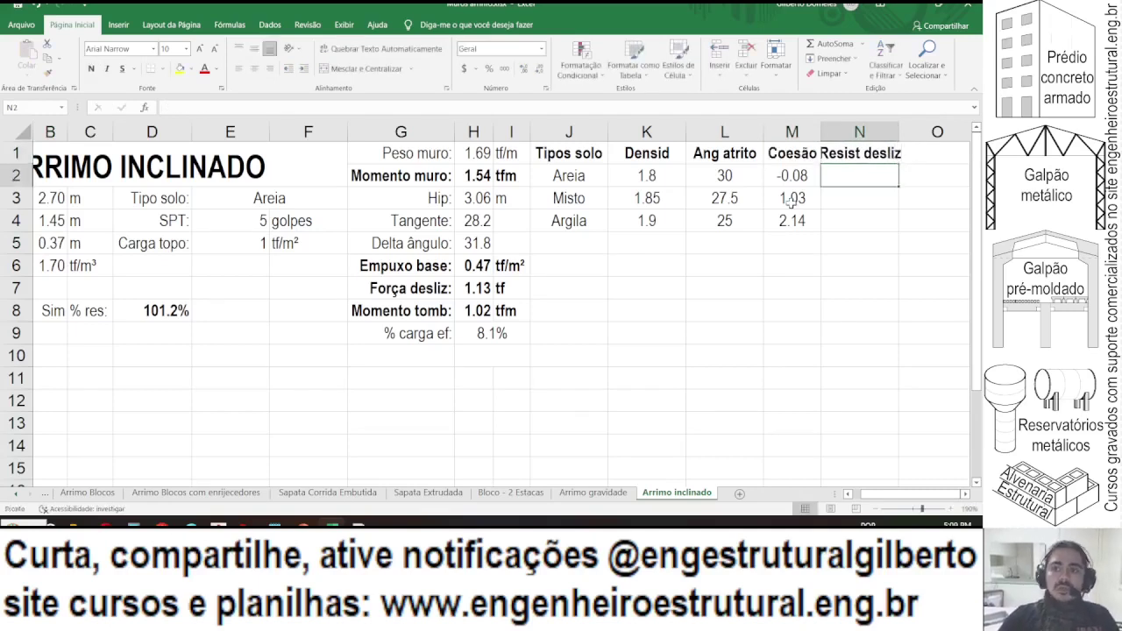
{"action": "double_click", "coordinate": [898, 123]}
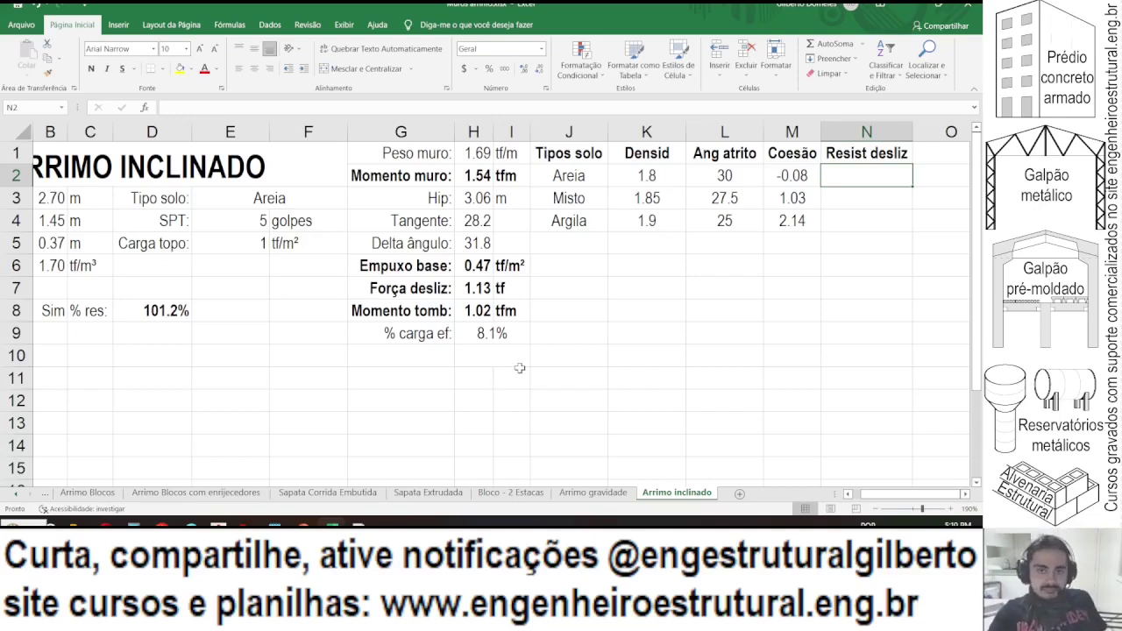
- Examine the Resist desl formulas for Argila drenada and Areia on the Arrimo gravidade sheet
{"action": "left_click", "coordinate": [583, 494]}
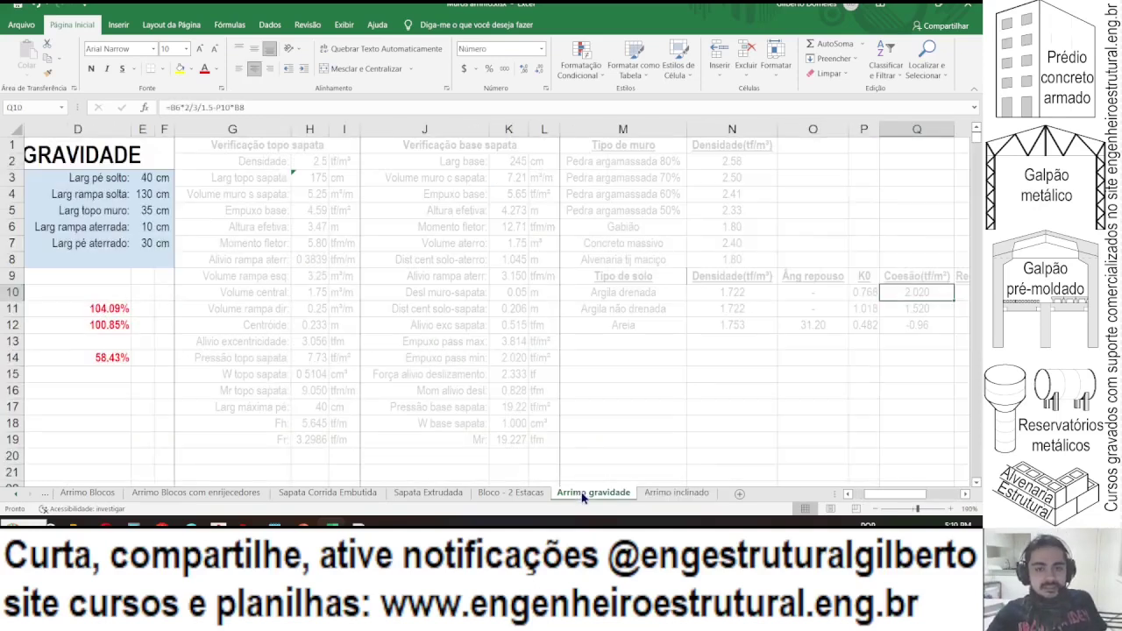
{"action": "scroll", "coordinate": [724, 329], "scroll_direction": "right", "scroll_amount": 2}
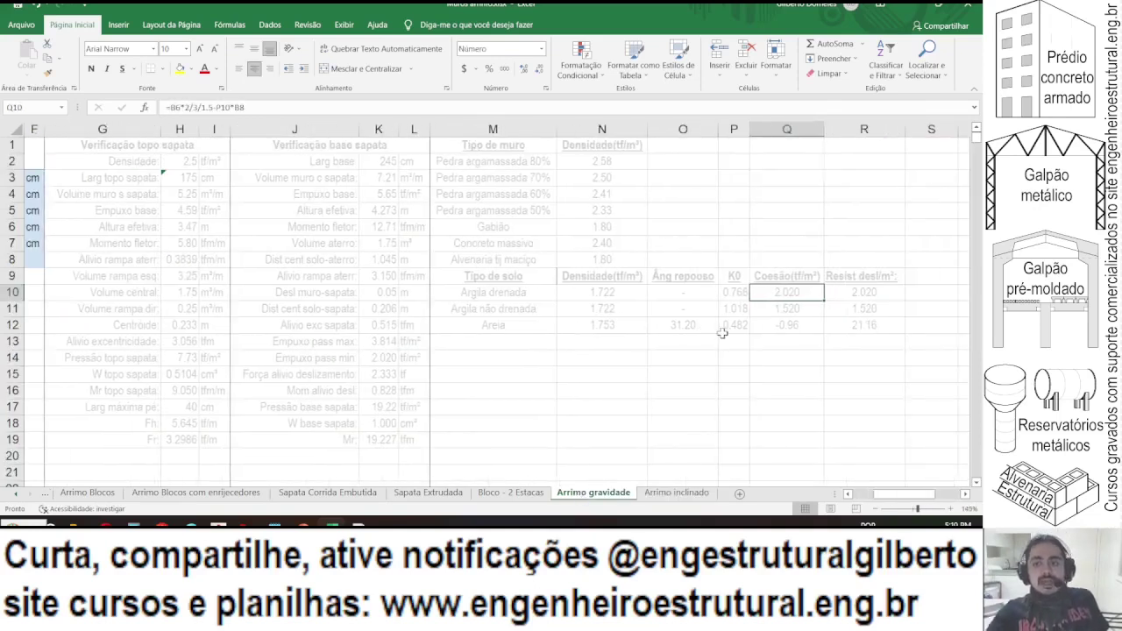
{"action": "left_click", "coordinate": [832, 292]}
{"action": "left_click", "coordinate": [212, 107]}
{"action": "type", "text": "=Q10"}
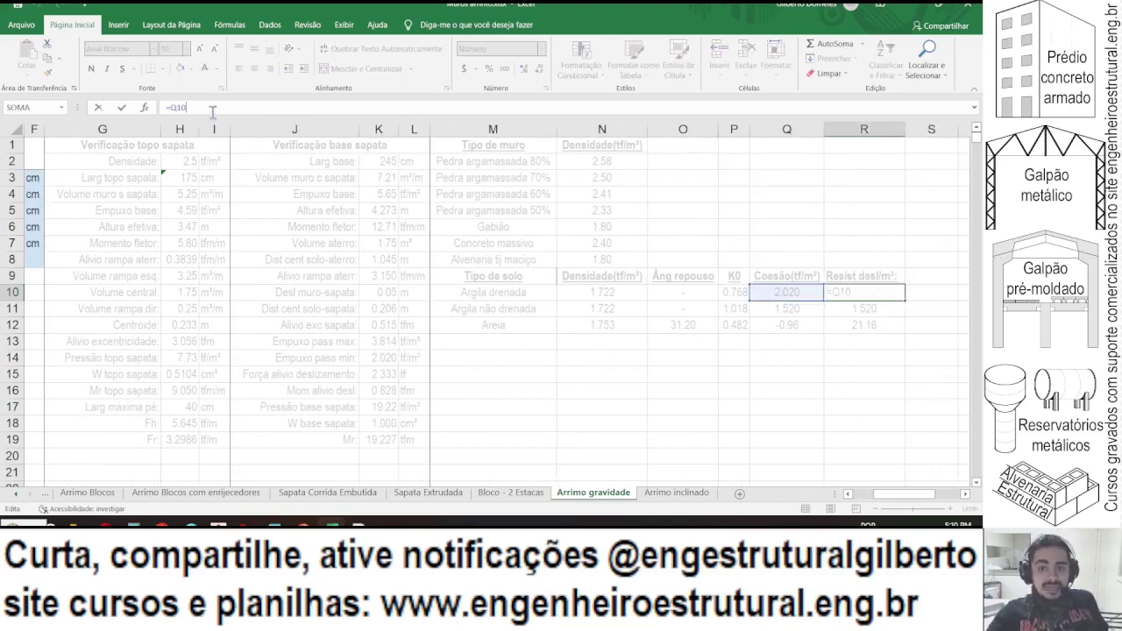
{"action": "key", "text": "Return"}
{"action": "key", "text": "Return"}
{"action": "left_click", "coordinate": [213, 107]}
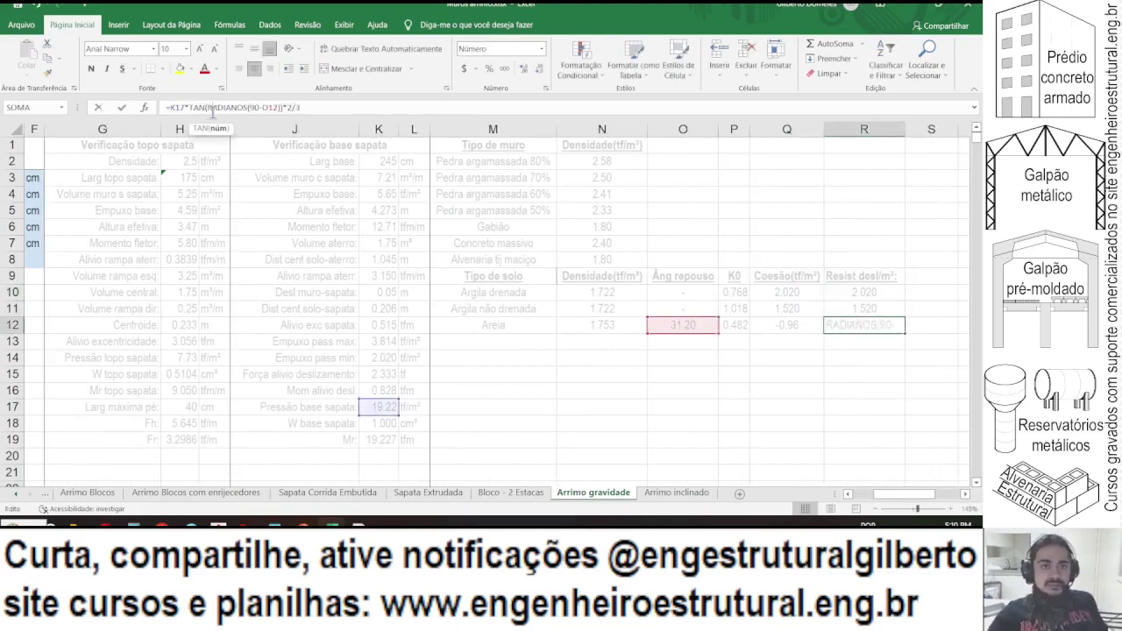
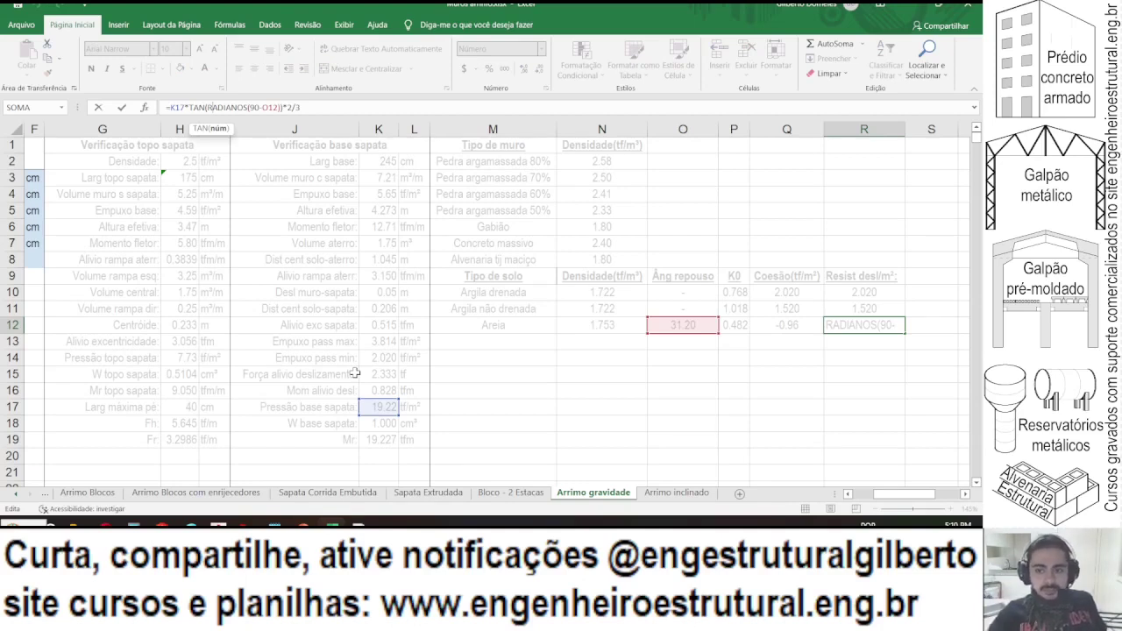
{"action": "key", "text": "Return"}
{"action": "key", "text": "Up"}
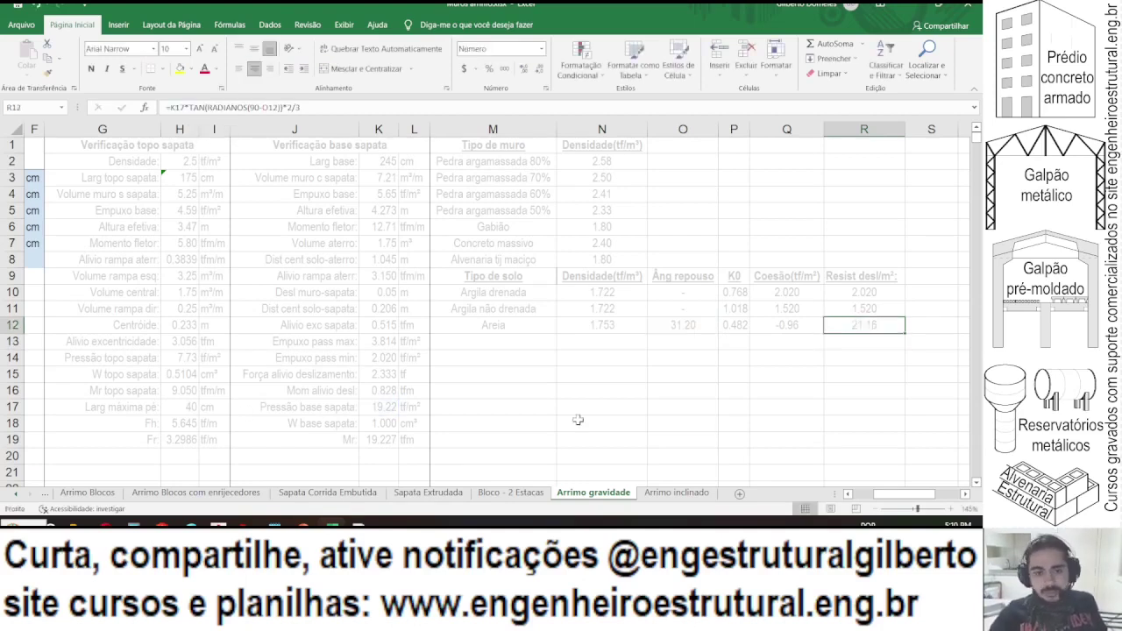
- On the Arrimo inclinado sheet, enter =H1 in N2 as the Resist desliz formula for Areia
{"action": "left_click", "coordinate": [675, 492]}
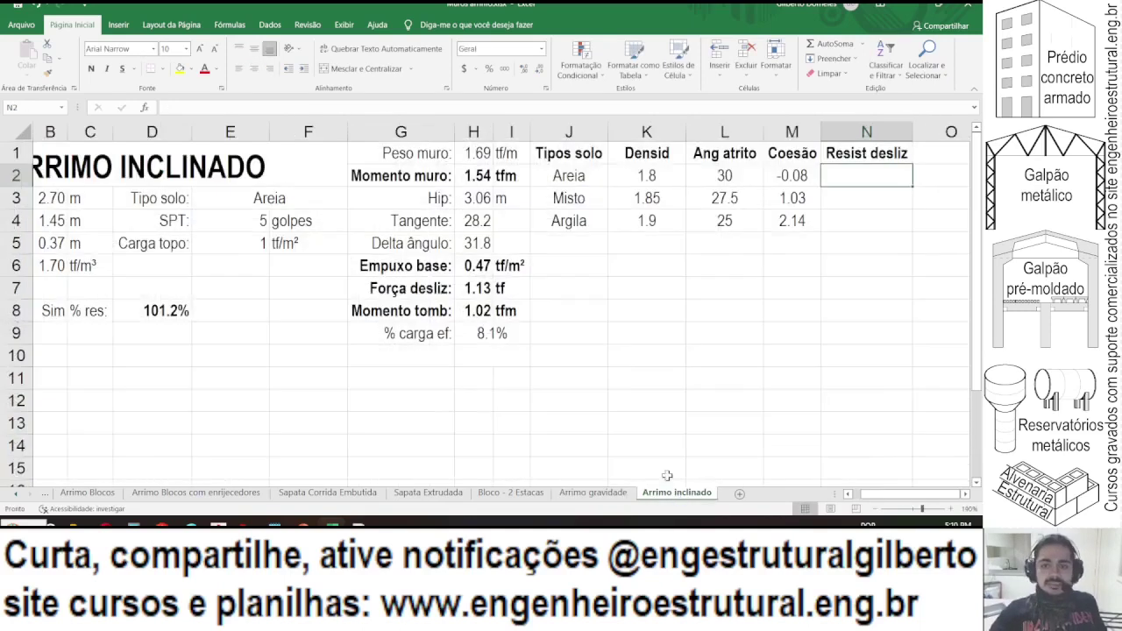
{"action": "type", "text": "="}
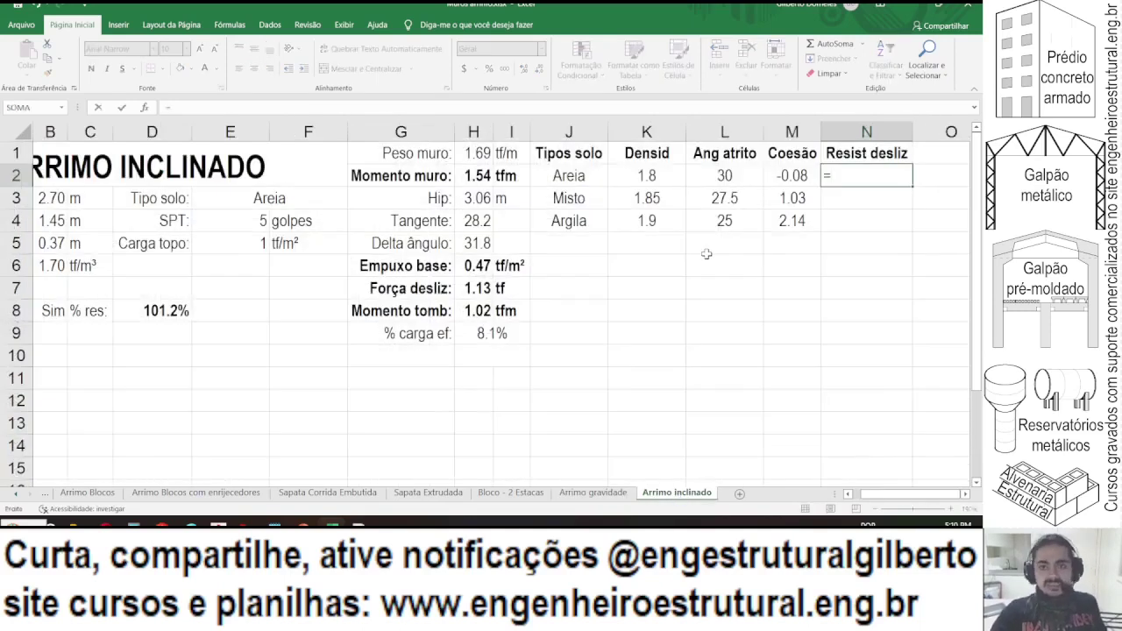
{"action": "left_click", "coordinate": [480, 149]}
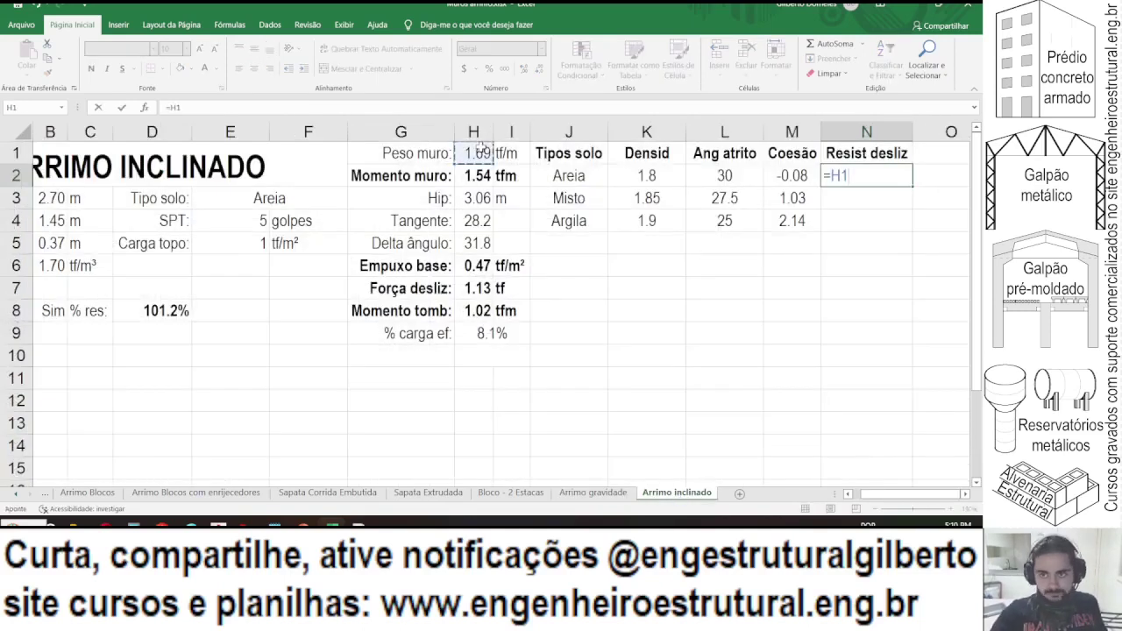
{"action": "type", "text": "/"}
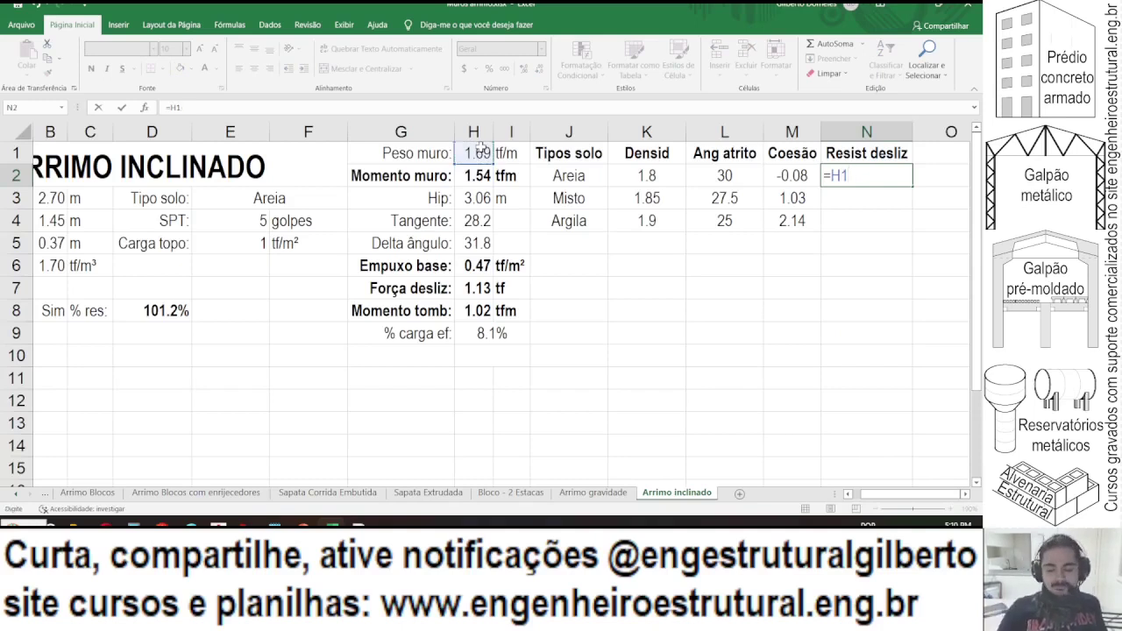
{"action": "key", "text": "Return"}
- Centre the Areia Resist desliz value in N2 and display it with three decimal places
{"action": "left_click", "coordinate": [881, 179]}
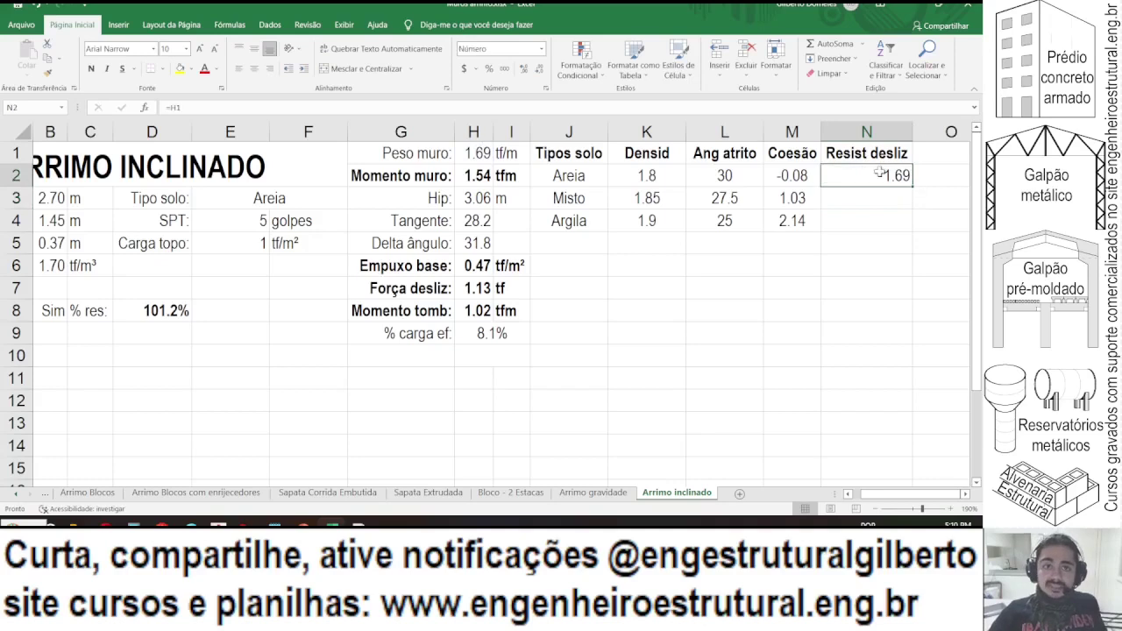
{"action": "left_click", "coordinate": [254, 68]}
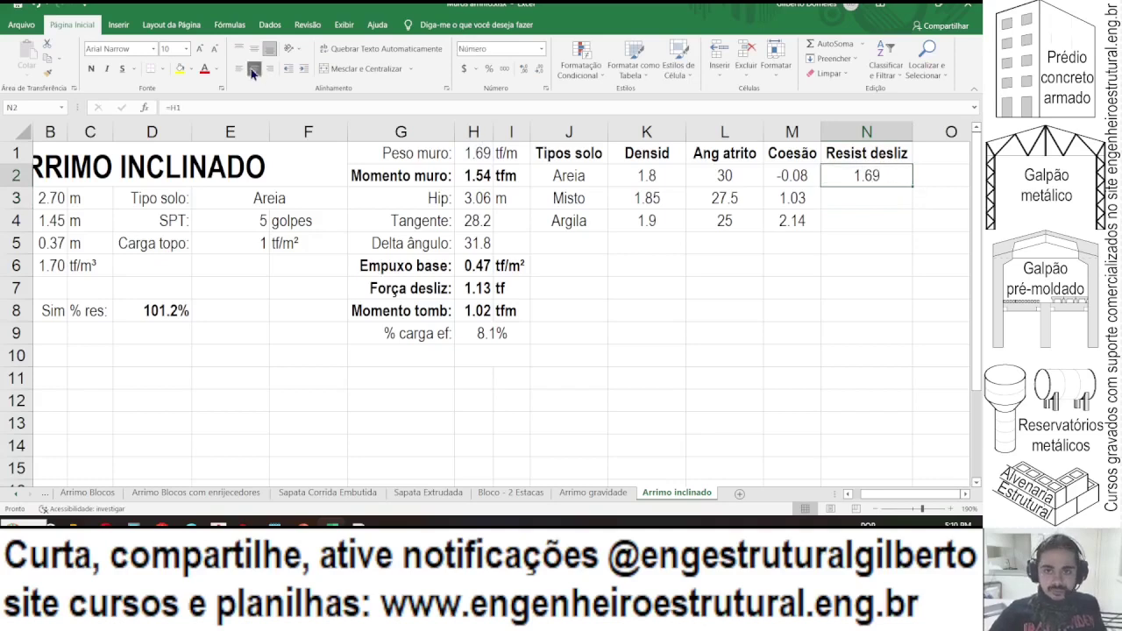
{"action": "left_click", "coordinate": [857, 202]}
{"action": "left_click", "coordinate": [856, 181]}
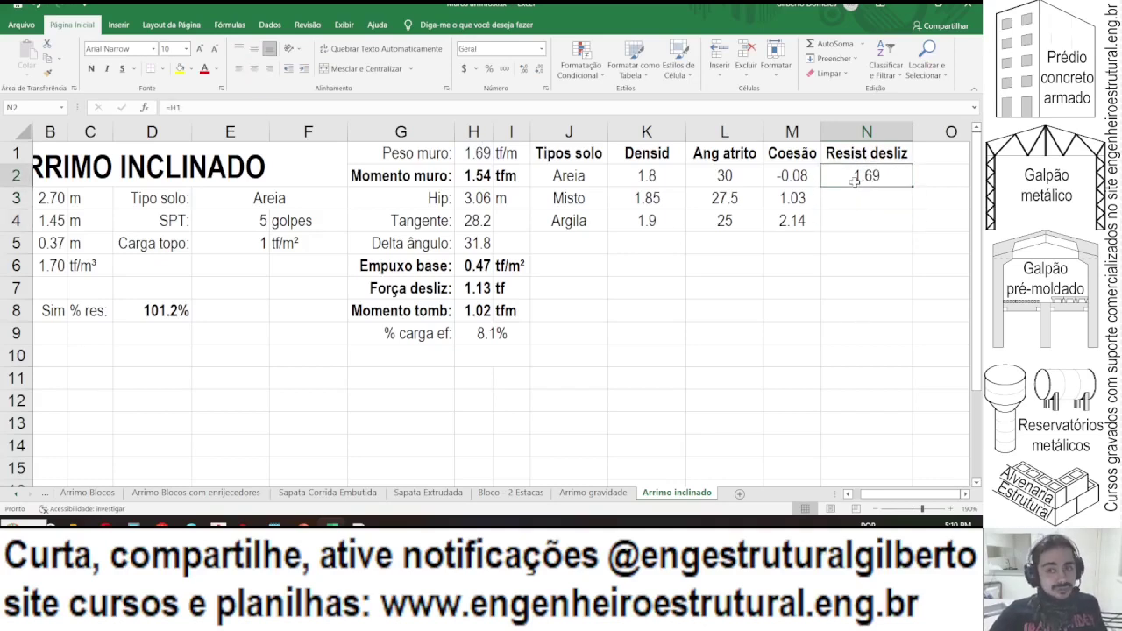
{"action": "left_click", "coordinate": [523, 68]}
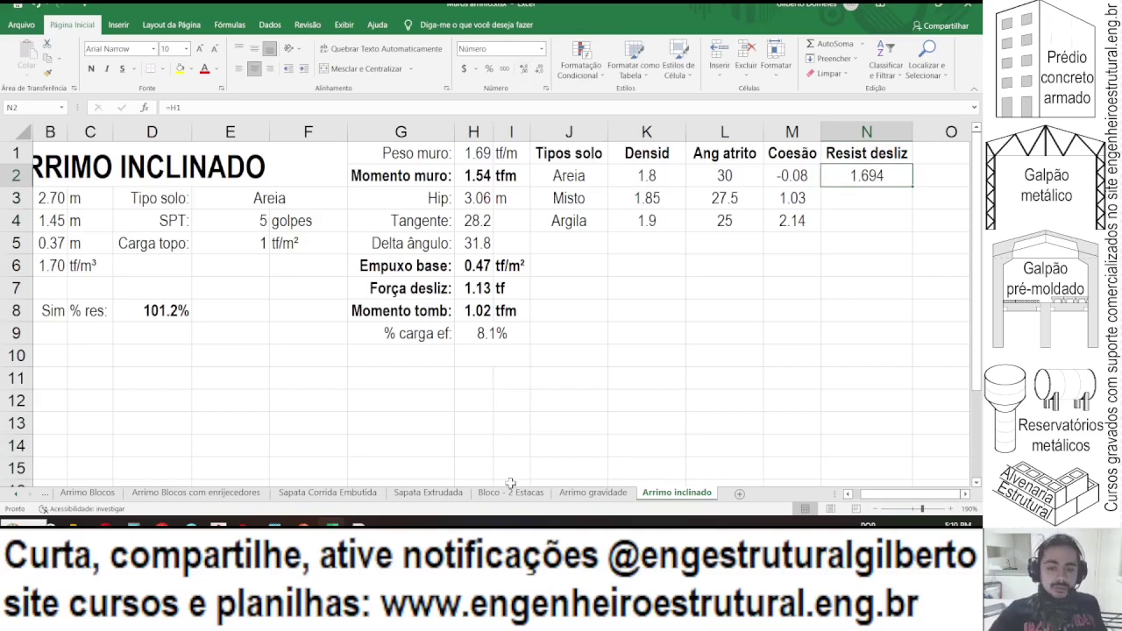
- Review the Argila drenada sliding resistance formula in R10 on the Arrimo gravidade sheet
{"action": "left_click", "coordinate": [582, 494]}
{"action": "left_click", "coordinate": [843, 298]}
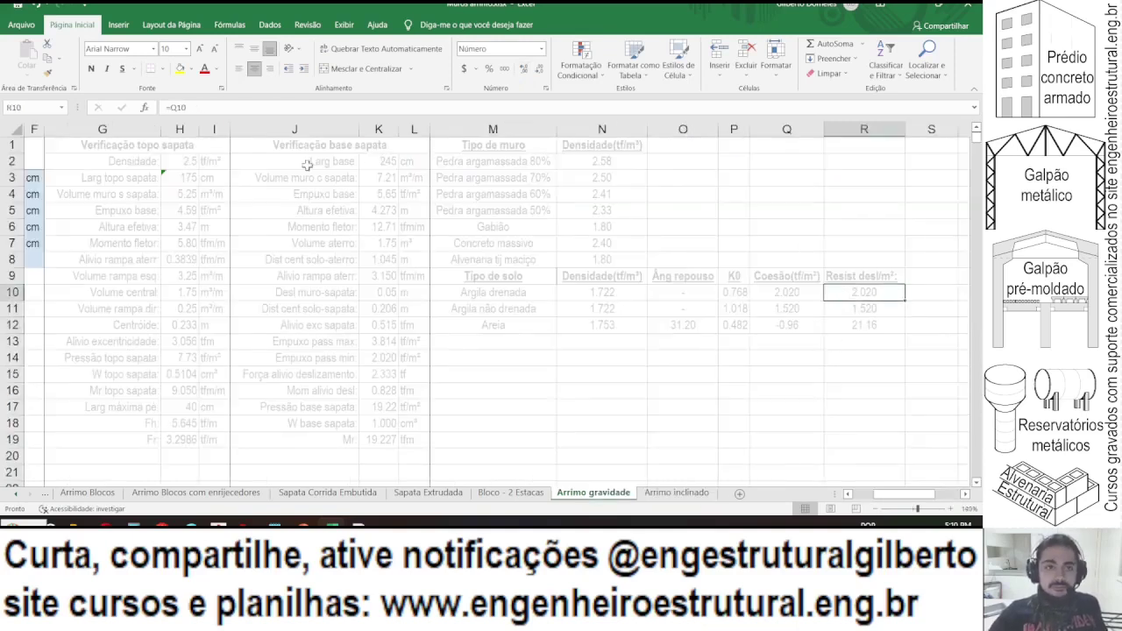
{"action": "left_click", "coordinate": [220, 108]}
{"action": "key", "text": "ctrl+Return"}
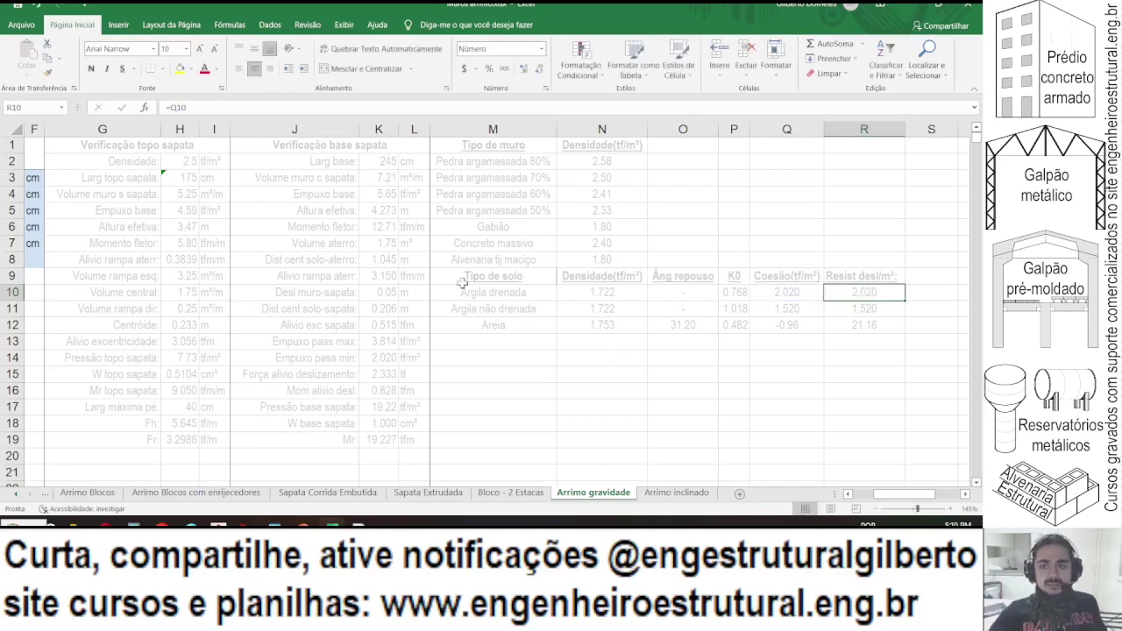
{"action": "left_click", "coordinate": [191, 108]}
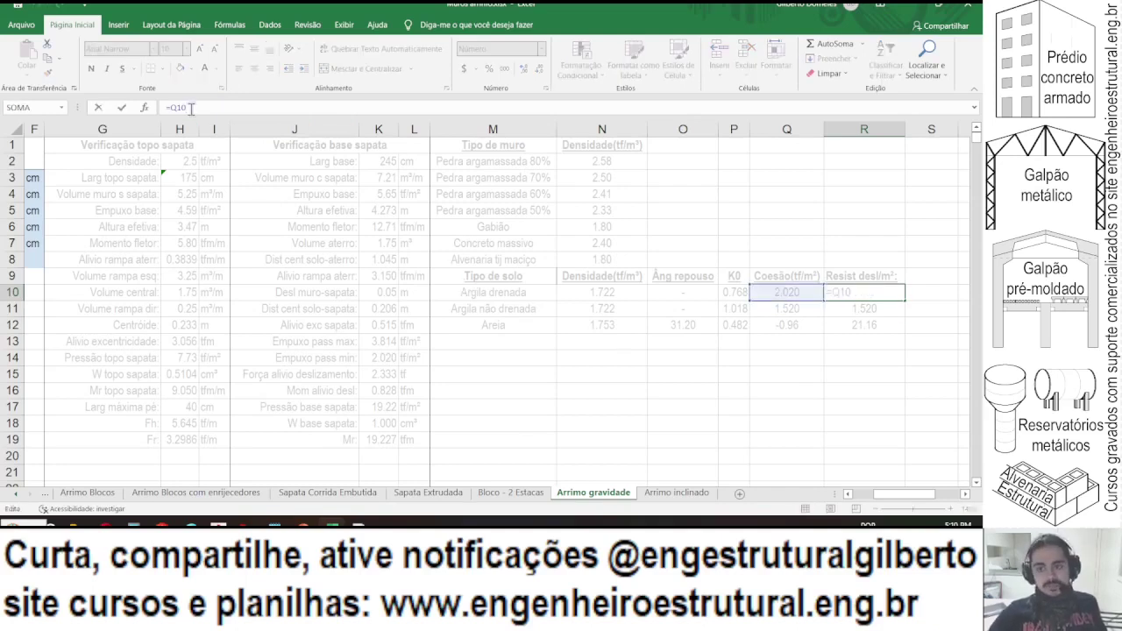
{"action": "key", "text": "Return"}
- On the Arrimo inclinado sheet, reuse part of M4's cohesion formula to enter =E4*2/3/1.5 in N4 as Argila's Resist desliz
{"action": "left_click", "coordinate": [664, 494]}
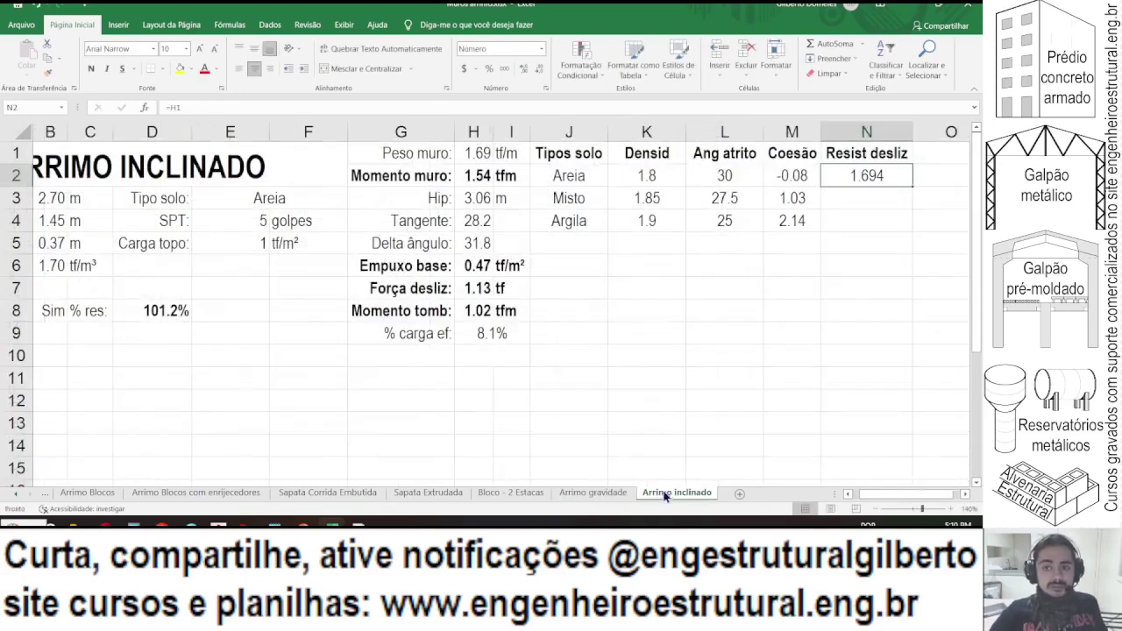
{"action": "left_click", "coordinate": [794, 201]}
{"action": "left_click", "coordinate": [791, 225]}
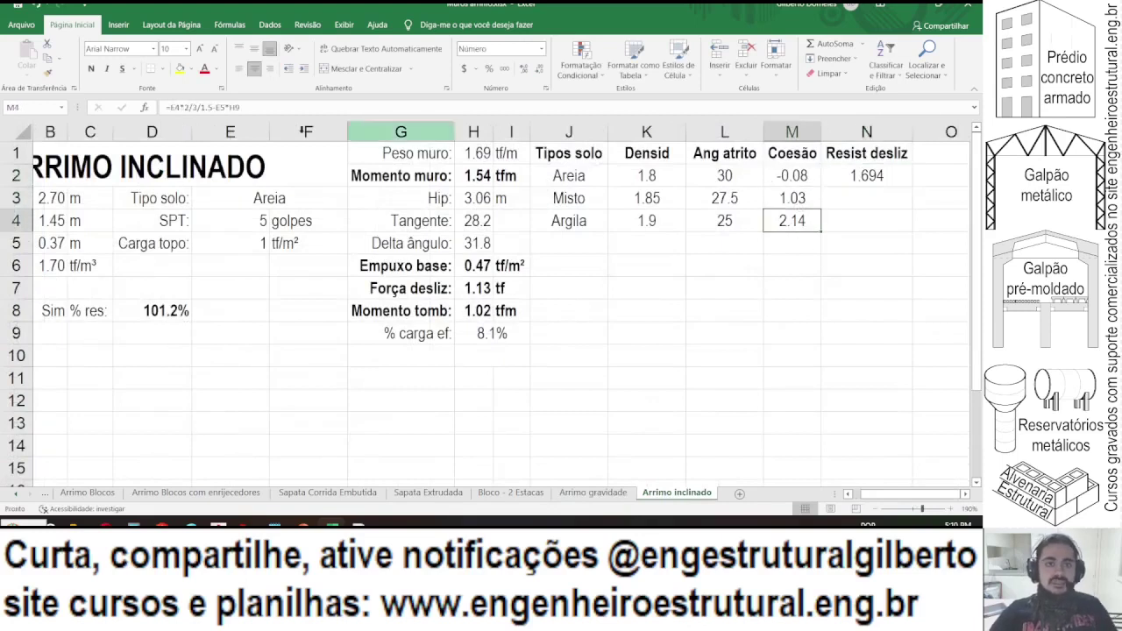
{"action": "left_click_drag", "start_coordinate": [169, 107], "coordinate": [187, 156]}
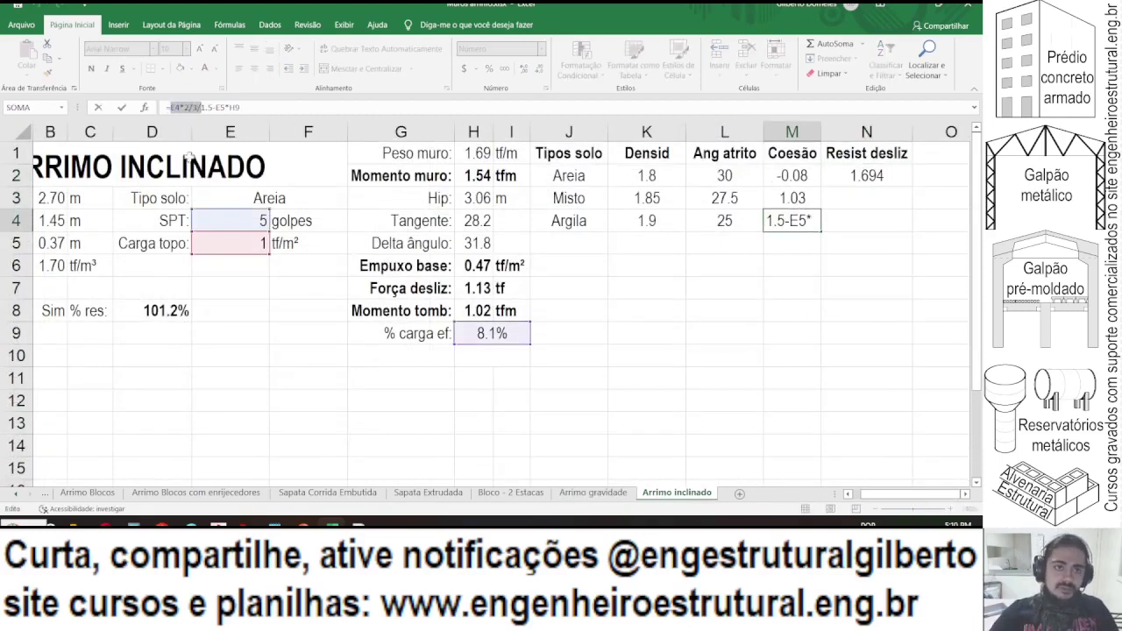
{"action": "left_click_drag", "start_coordinate": [166, 107], "coordinate": [209, 110]}
{"action": "key", "text": "ctrl+c"}
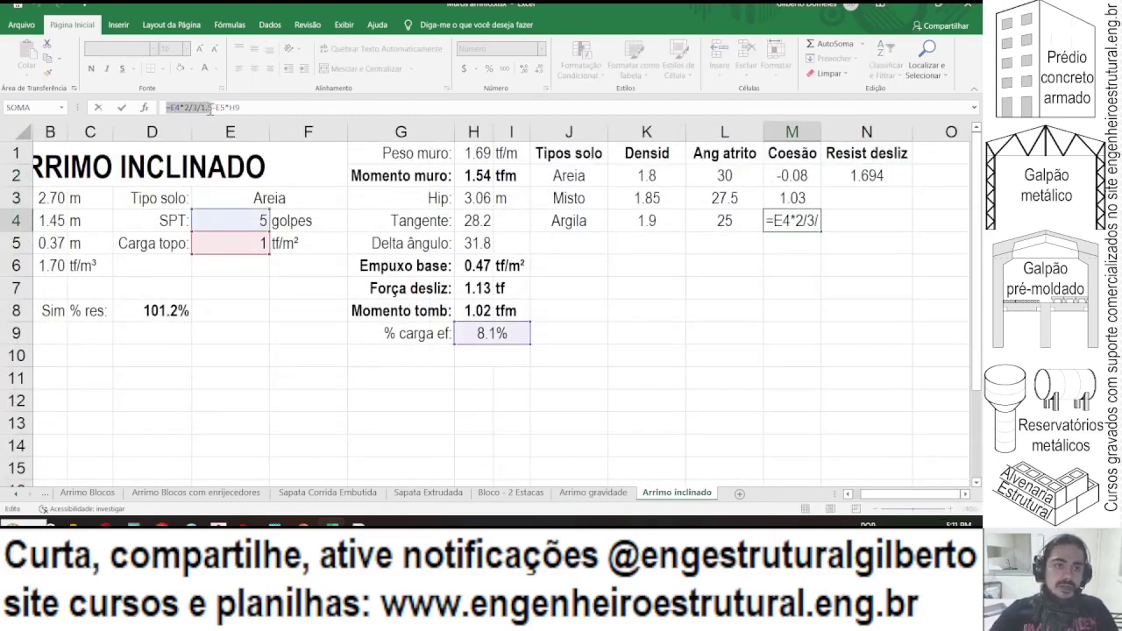
{"action": "key", "text": "Return"}
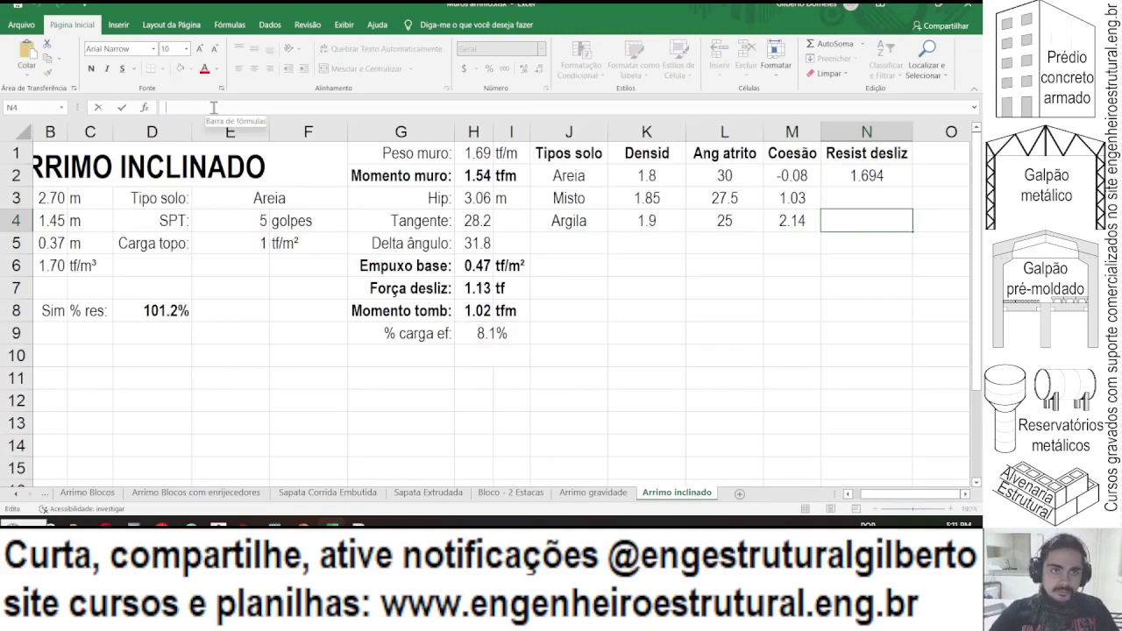
{"action": "key", "text": "ctrl+v"}
{"action": "key", "text": "ctrl+Return"}
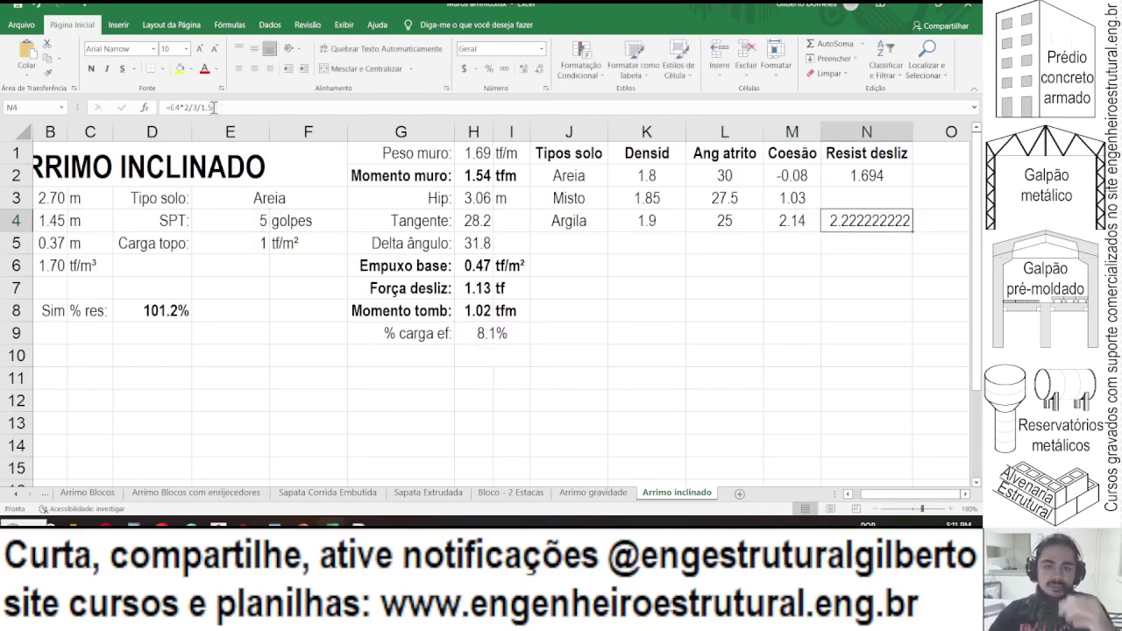
- Display Argila's Resist desliz value in N4 with two decimal places and centre it
{"action": "left_click", "coordinate": [539, 70]}
{"action": "left_click", "coordinate": [540, 70]}
{"action": "left_click", "coordinate": [539, 69]}
{"action": "left_click", "coordinate": [539, 69]}
{"action": "left_click", "coordinate": [539, 69]}
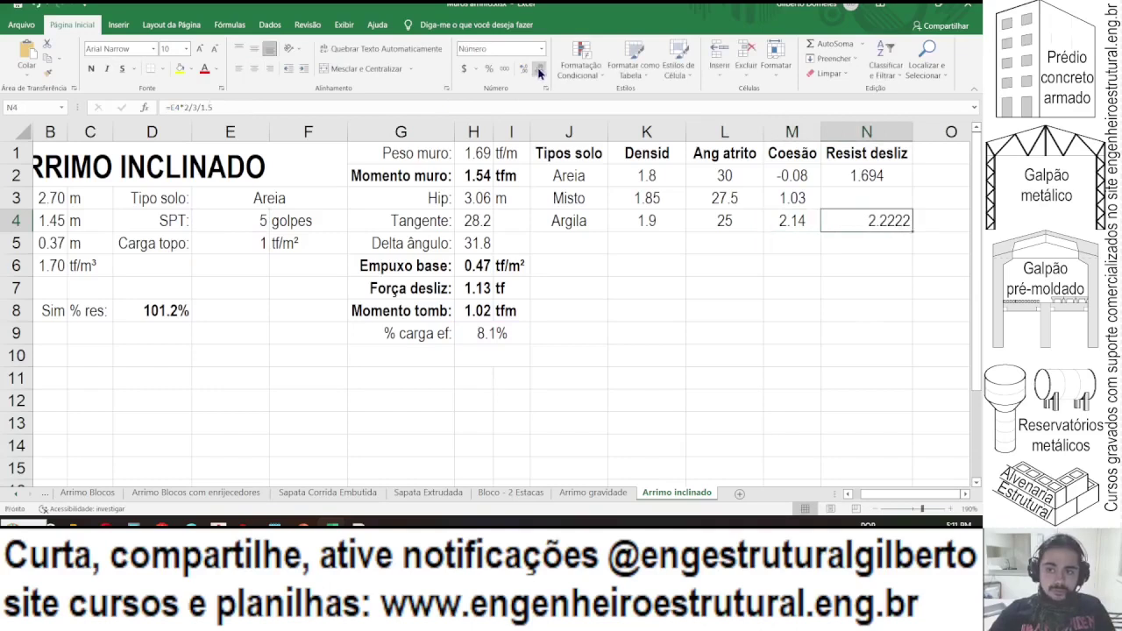
{"action": "left_click", "coordinate": [539, 70]}
{"action": "left_click", "coordinate": [539, 69]}
{"action": "left_click", "coordinate": [253, 68]}
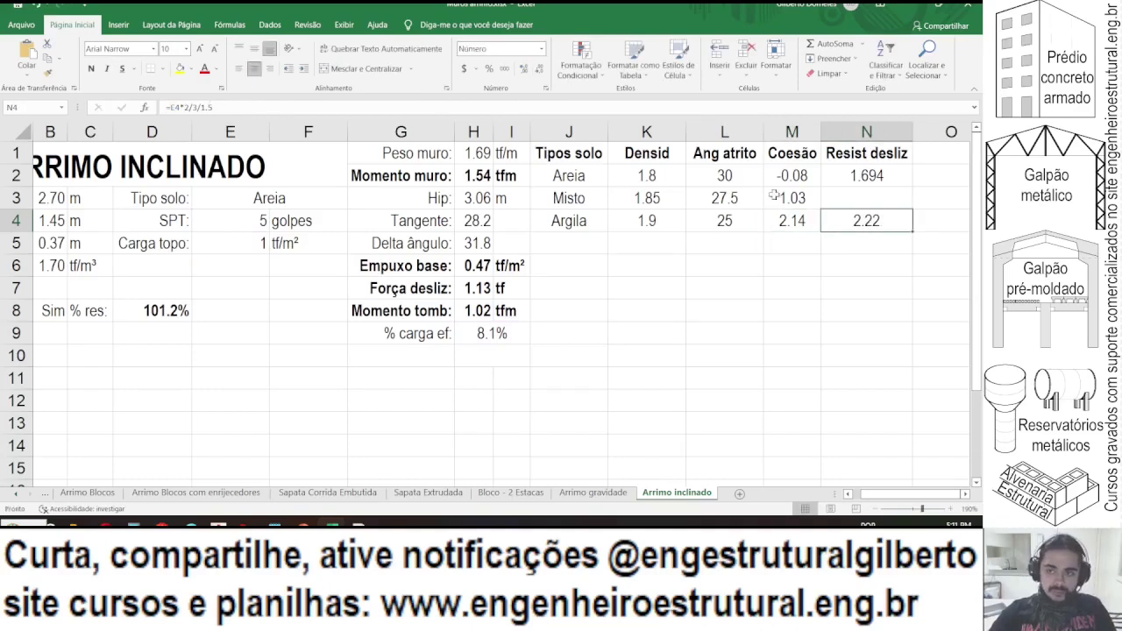
- Fill M3's averaging formula into N3 for Misto and display N3:N4 with three decimal places
{"action": "left_click", "coordinate": [803, 200]}
{"action": "left_click_drag", "start_coordinate": [820, 209], "coordinate": [868, 207]}
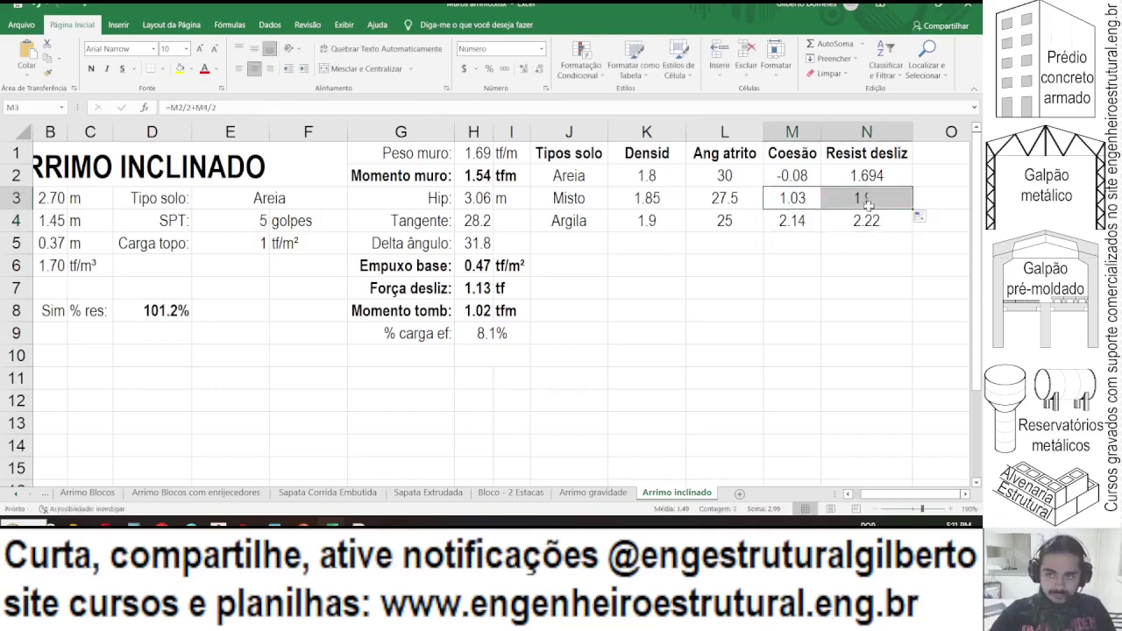
{"action": "left_click", "coordinate": [851, 220]}
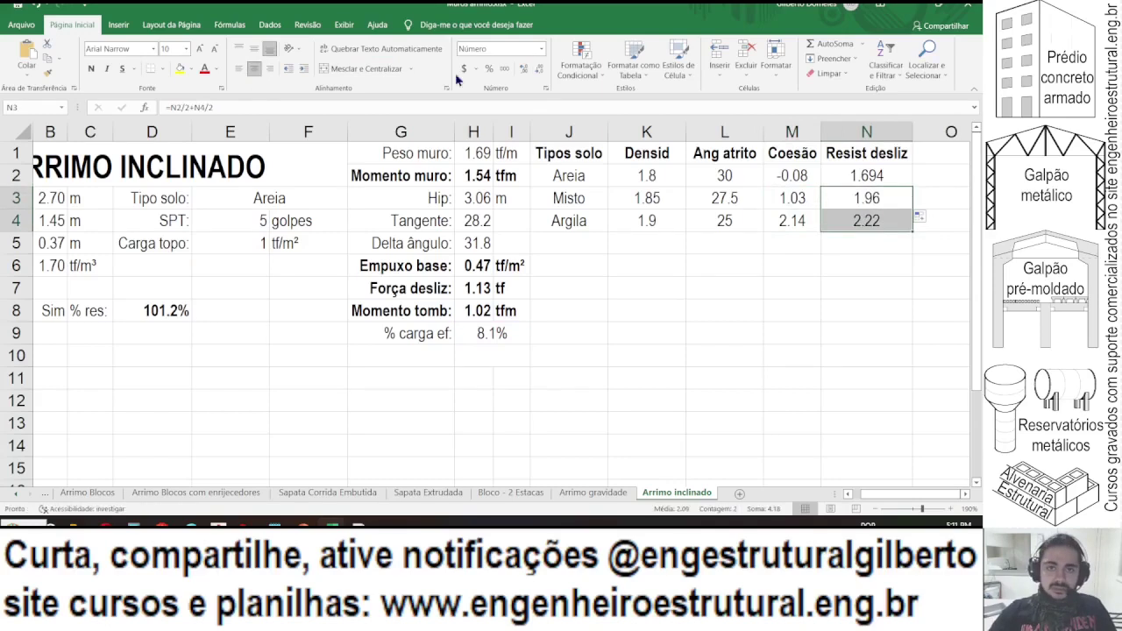
{"action": "left_click", "coordinate": [523, 68]}
- Label A9 as "Resiste desliz:" and check the overturning formula in B8 for reference
{"action": "scroll", "coordinate": [517, 187], "scroll_direction": "left", "scroll_amount": 2}
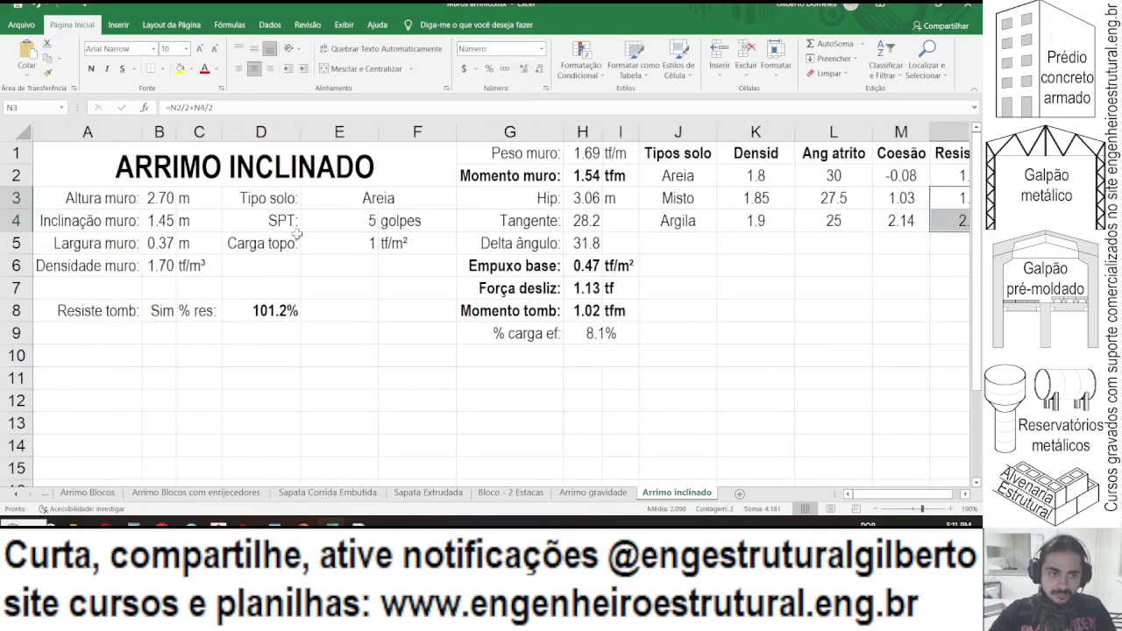
{"action": "left_click", "coordinate": [83, 332]}
{"action": "type", "text": "Resis"}
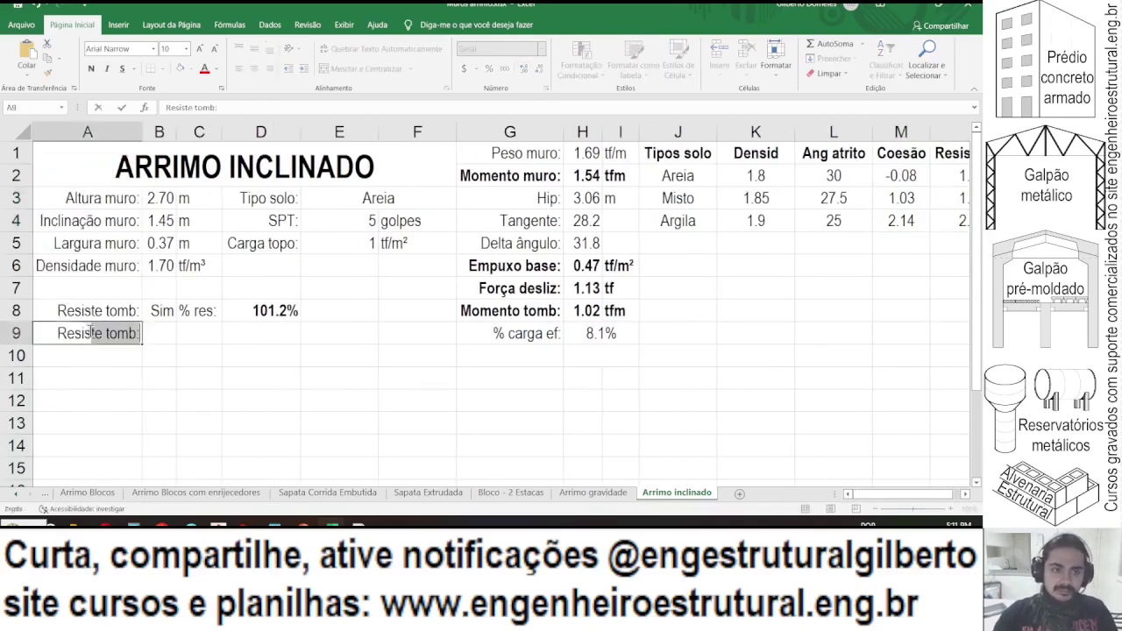
{"action": "type", "text": "te desliz:"}
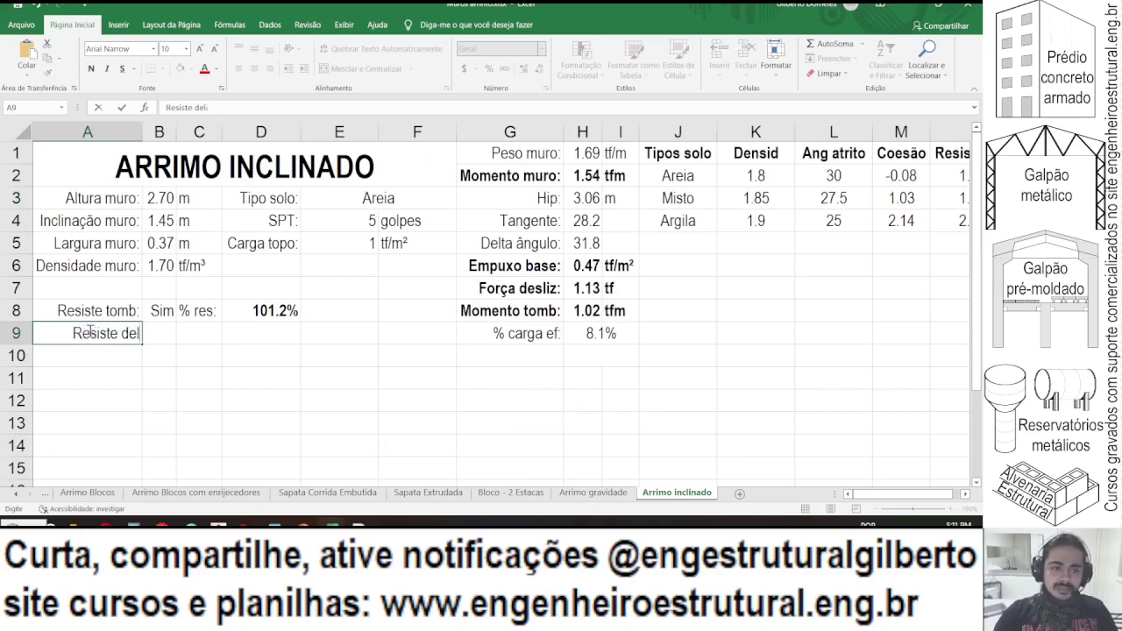
{"action": "key", "text": "Tab"}
{"action": "key", "text": "Up"}
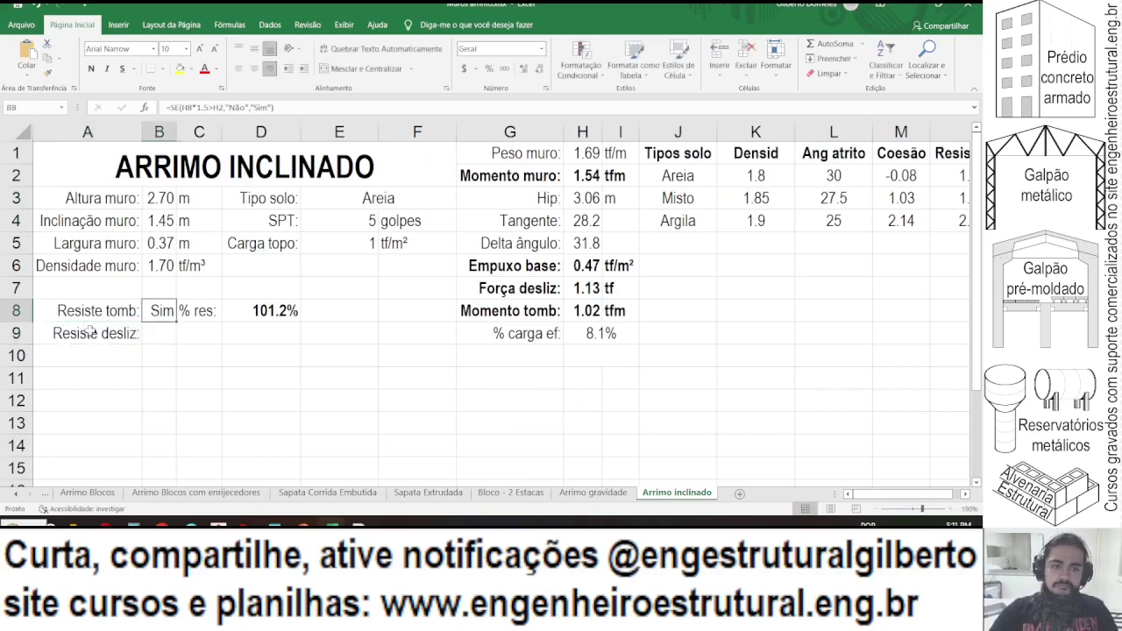
{"action": "key", "text": "Down"}
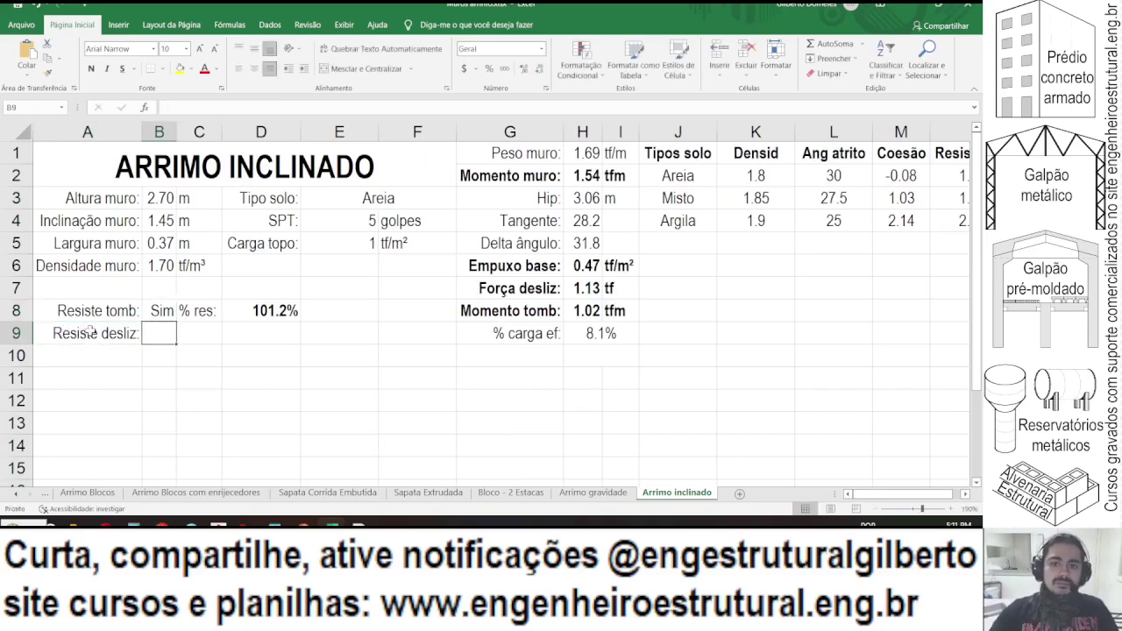
- Label G10 as "Resist desliz:" below the % carga ef row
{"action": "left_click", "coordinate": [511, 353]}
{"action": "scroll", "coordinate": [522, 358], "scroll_direction": "right", "scroll_amount": 1}
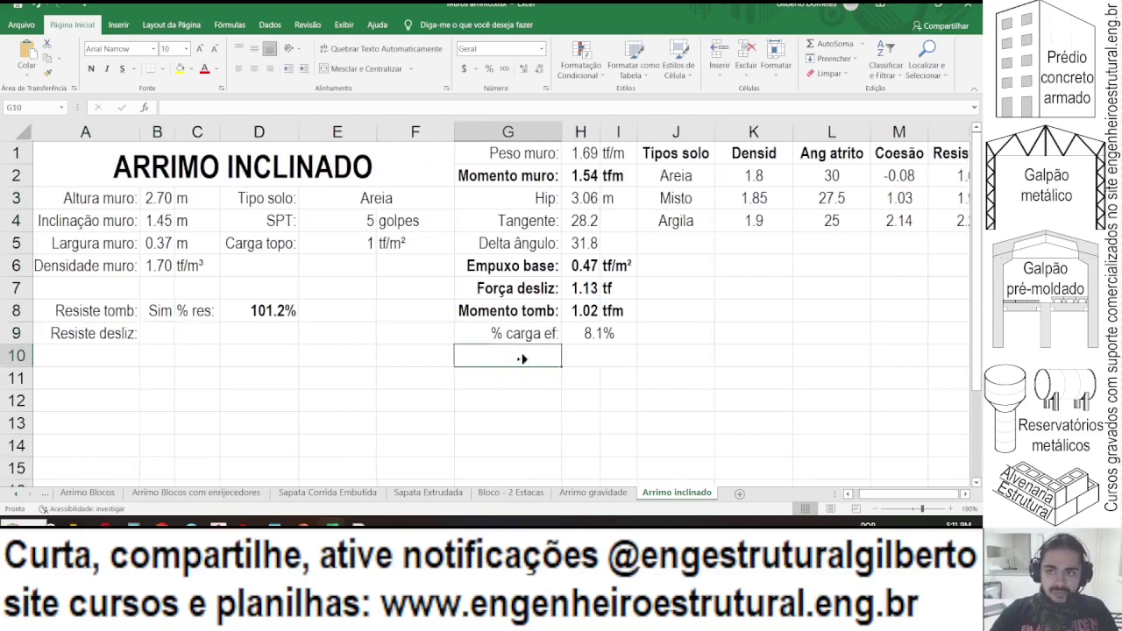
{"action": "type", "text": "Resist desliz:"}
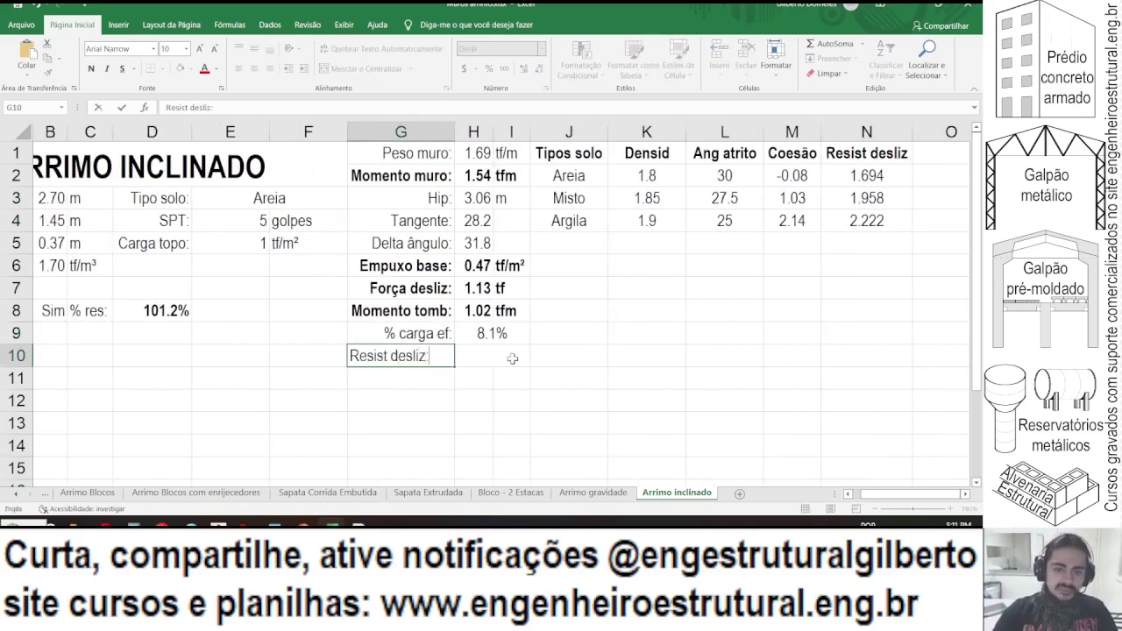
{"action": "key", "text": "Return"}
{"action": "left_click", "coordinate": [512, 358]}
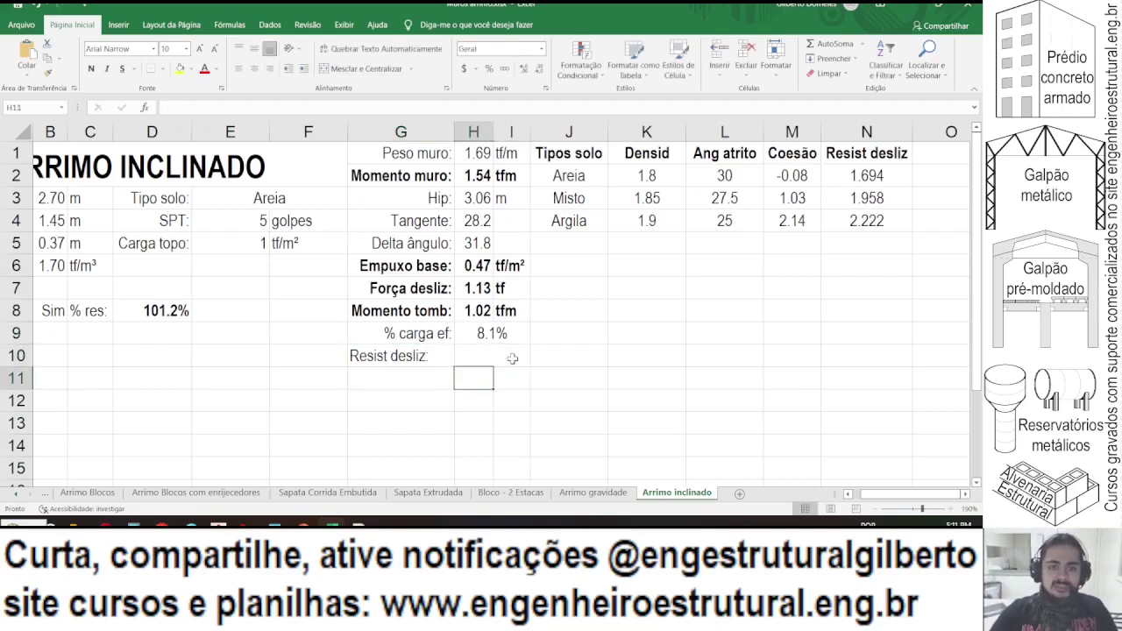
{"action": "key", "text": "ctrl+v"}
{"action": "key", "text": "Return"}
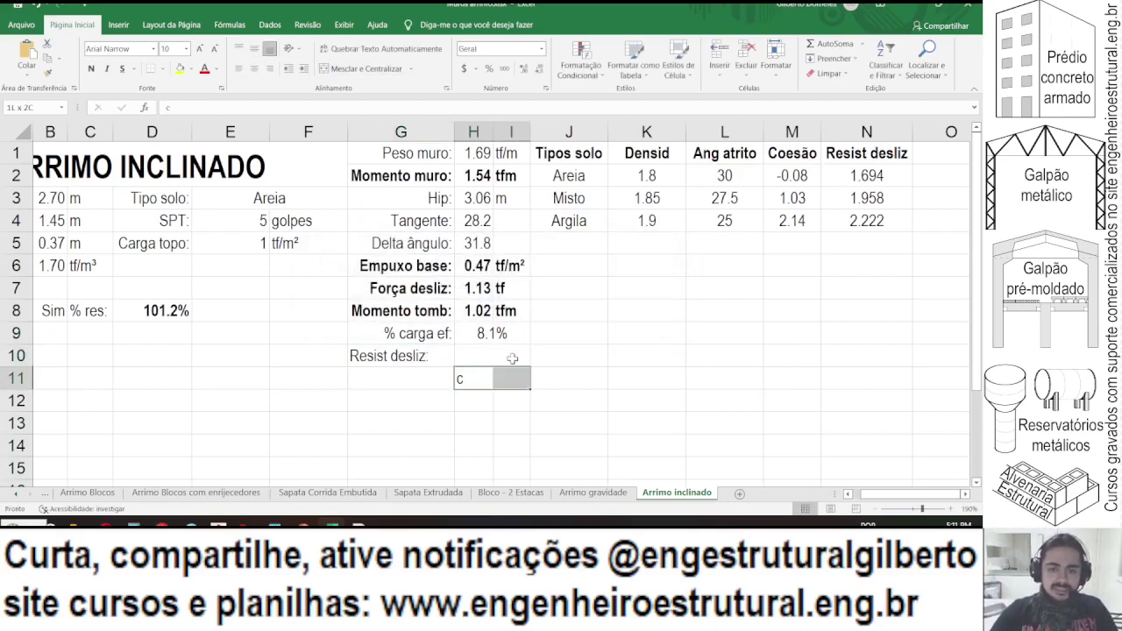
{"action": "key", "text": "Up"}
{"action": "key", "text": "shift+Down"}
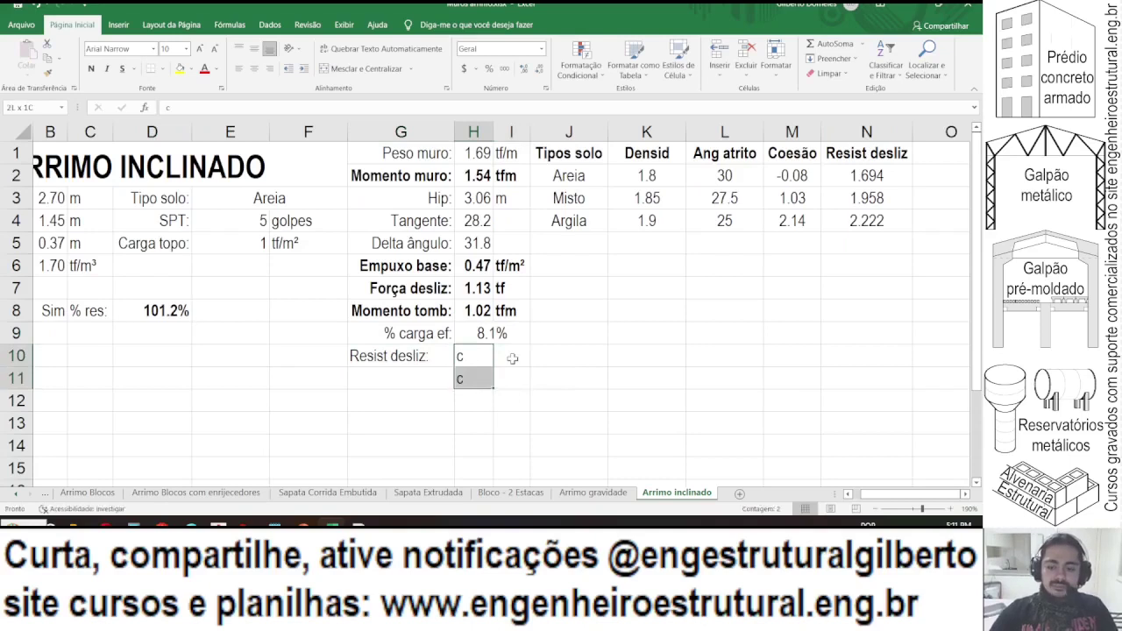
{"action": "key", "text": "Delete"}
- Right-align the G10 label and enter =PROCV(E3,J2:N4,2,FALSO) in H10 to look up the selected soil
{"action": "left_click", "coordinate": [393, 358]}
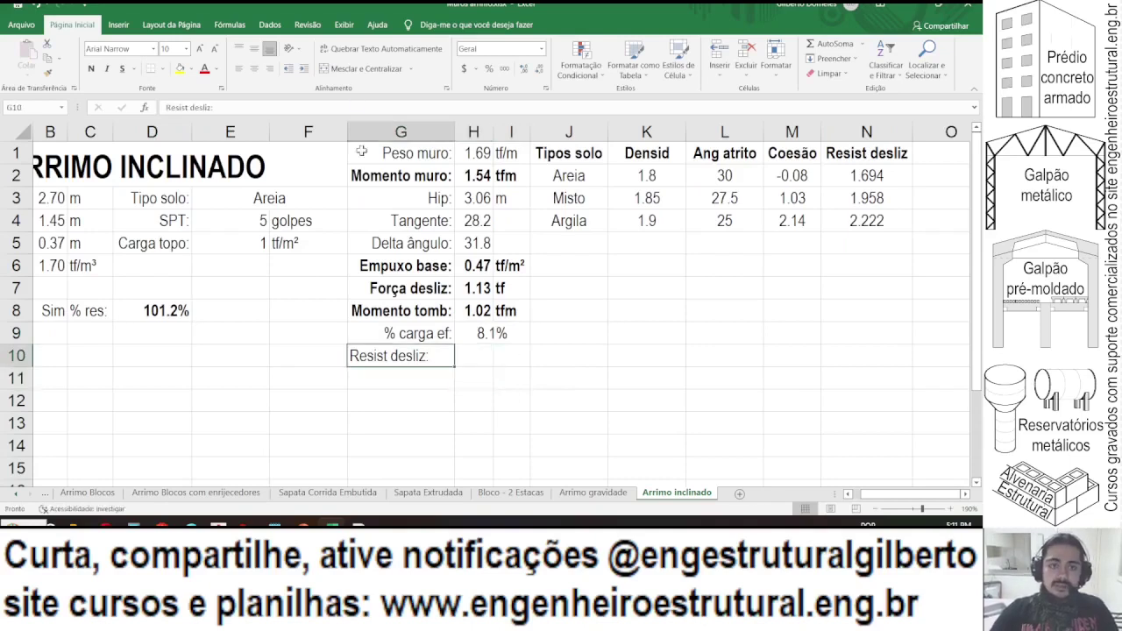
{"action": "left_click", "coordinate": [269, 68]}
{"action": "left_click", "coordinate": [461, 352]}
{"action": "type", "text": "=procv("}
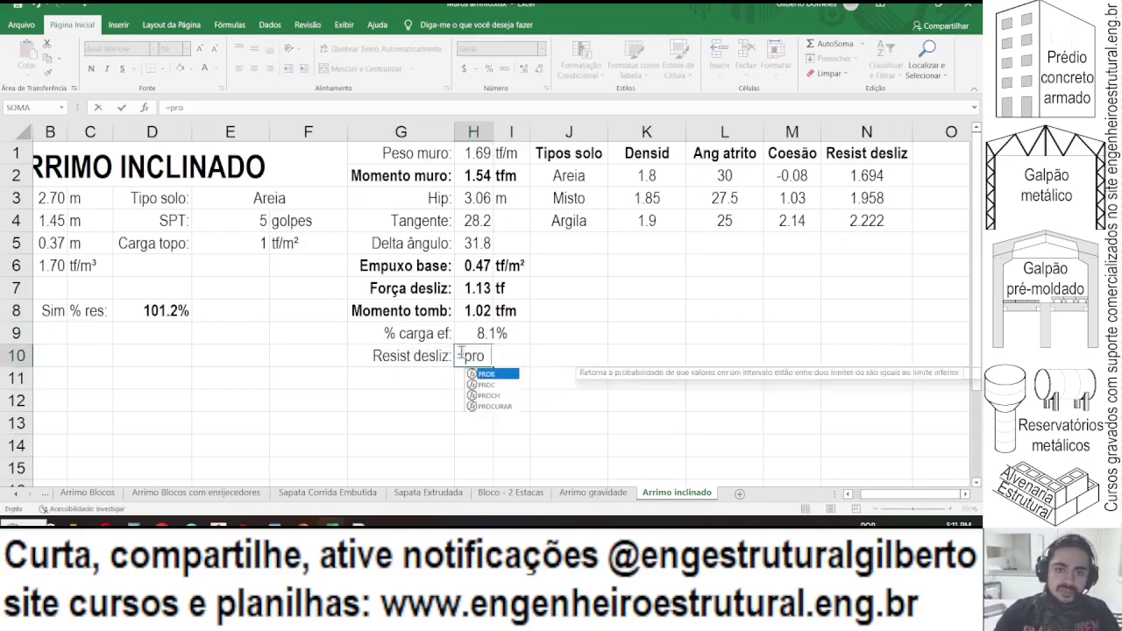
{"action": "left_click", "coordinate": [298, 199]}
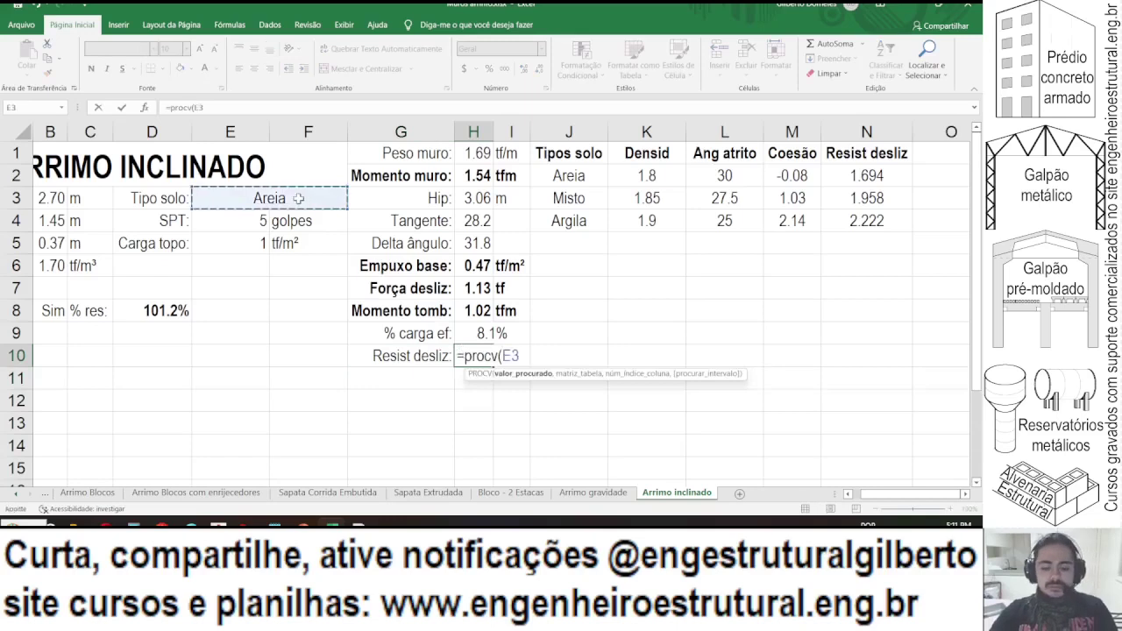
{"action": "type", "text": ","}
{"action": "left_click_drag", "start_coordinate": [569, 175], "coordinate": [887, 226]}
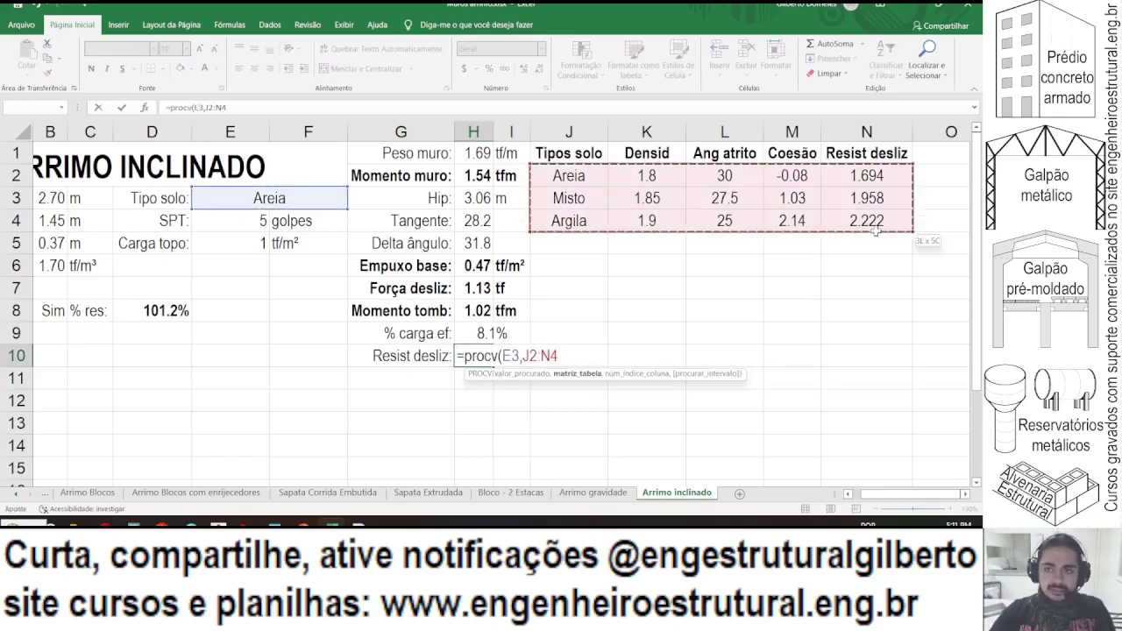
{"action": "type", "text": ",2,falso)"}
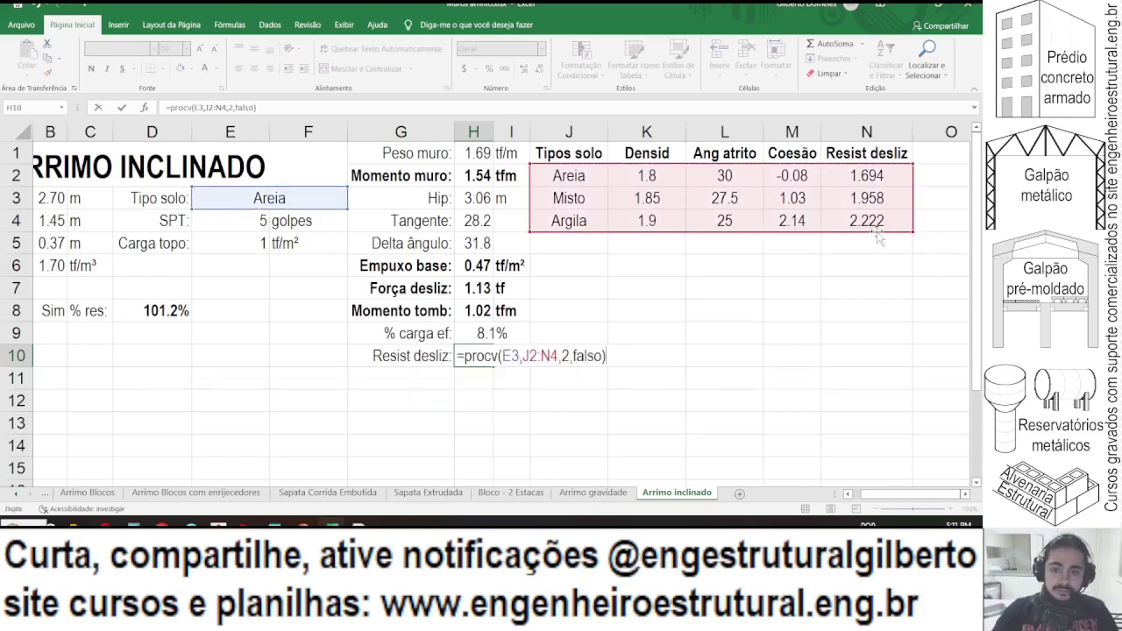
{"action": "key", "text": "Return"}
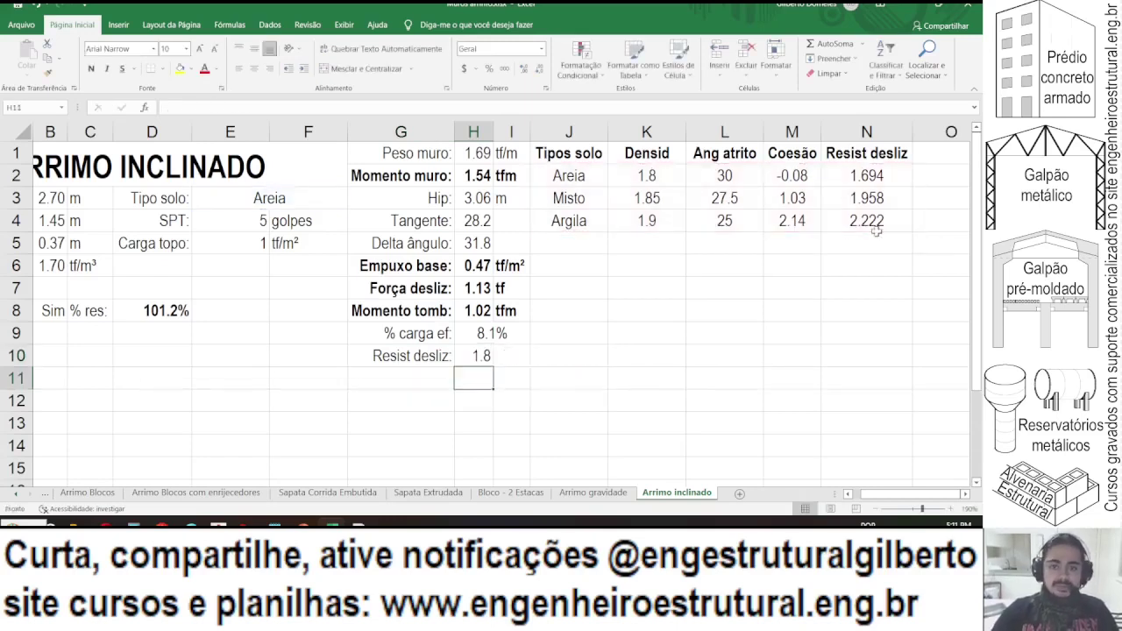
- Display H10 with three decimal places and add the unit tf in I10
{"action": "left_click", "coordinate": [480, 351]}
{"action": "left_click", "coordinate": [525, 70]}
{"action": "left_click", "coordinate": [524, 70]}
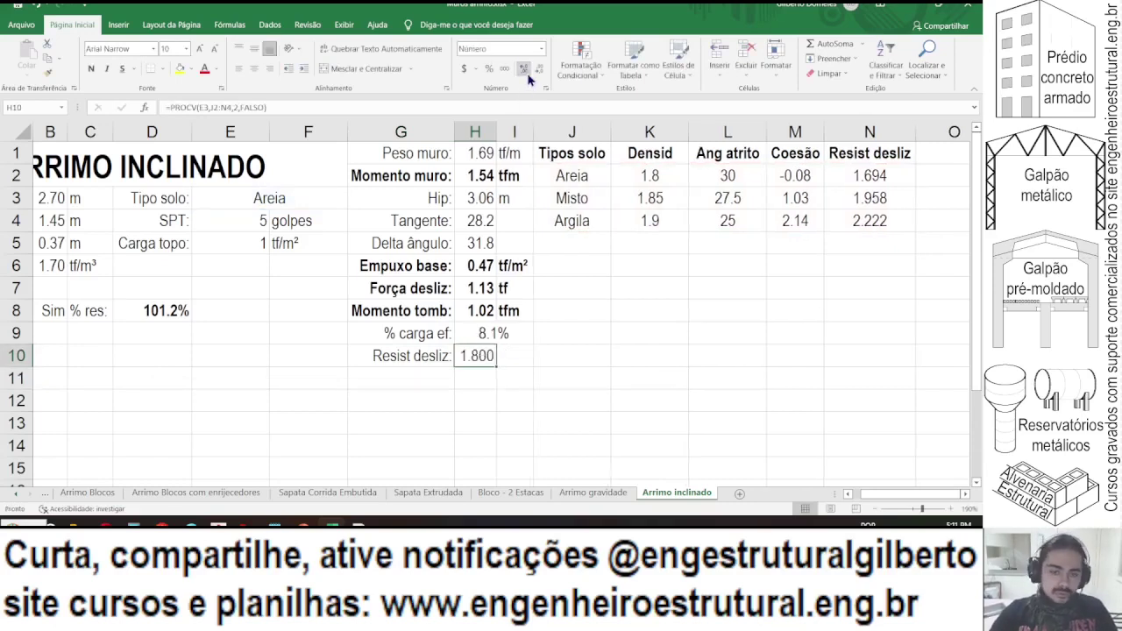
{"action": "left_click", "coordinate": [513, 358]}
{"action": "type", "text": "tf"}
{"action": "key", "text": "Return"}
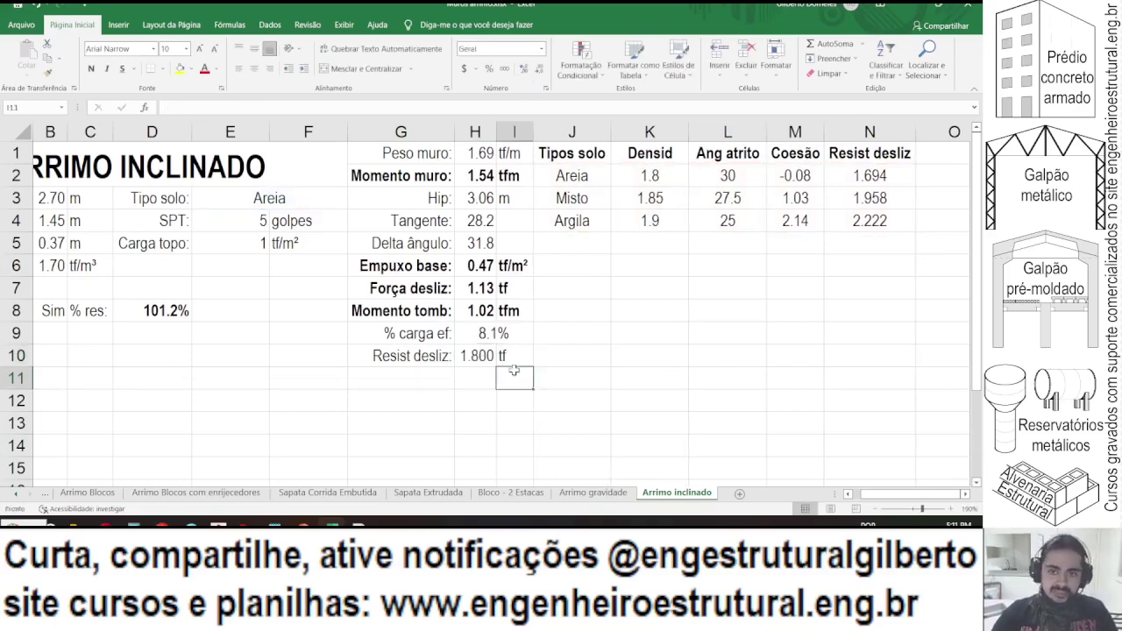
- Correct the column index in H10's PROCV formula so it looks up the Resist desliz column
{"action": "left_click", "coordinate": [474, 357]}
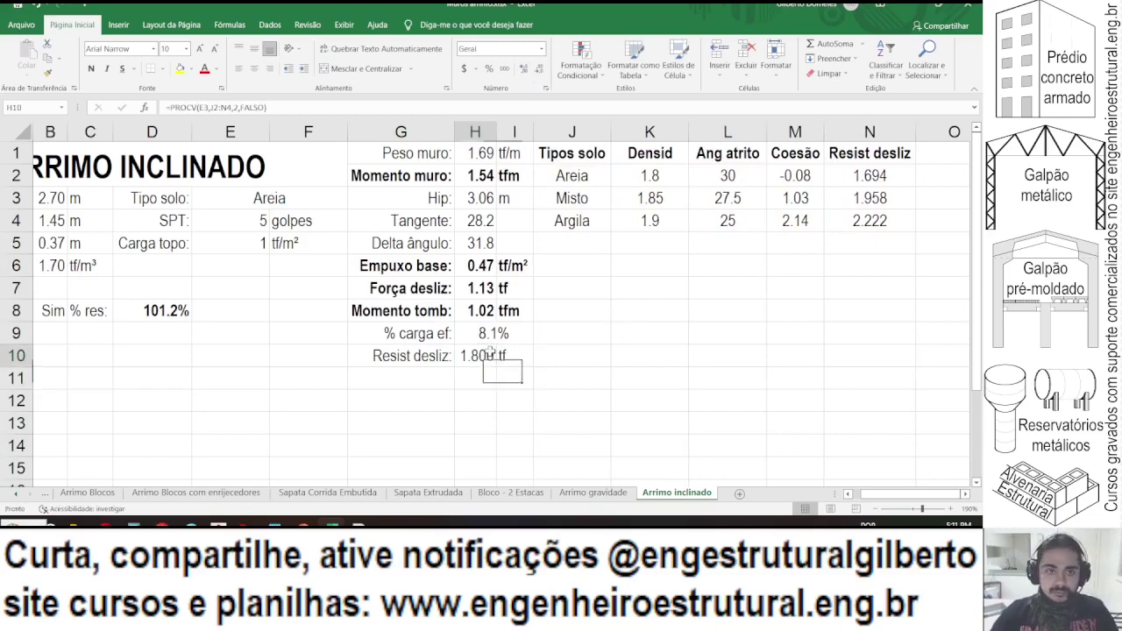
{"action": "left_click", "coordinate": [302, 109]}
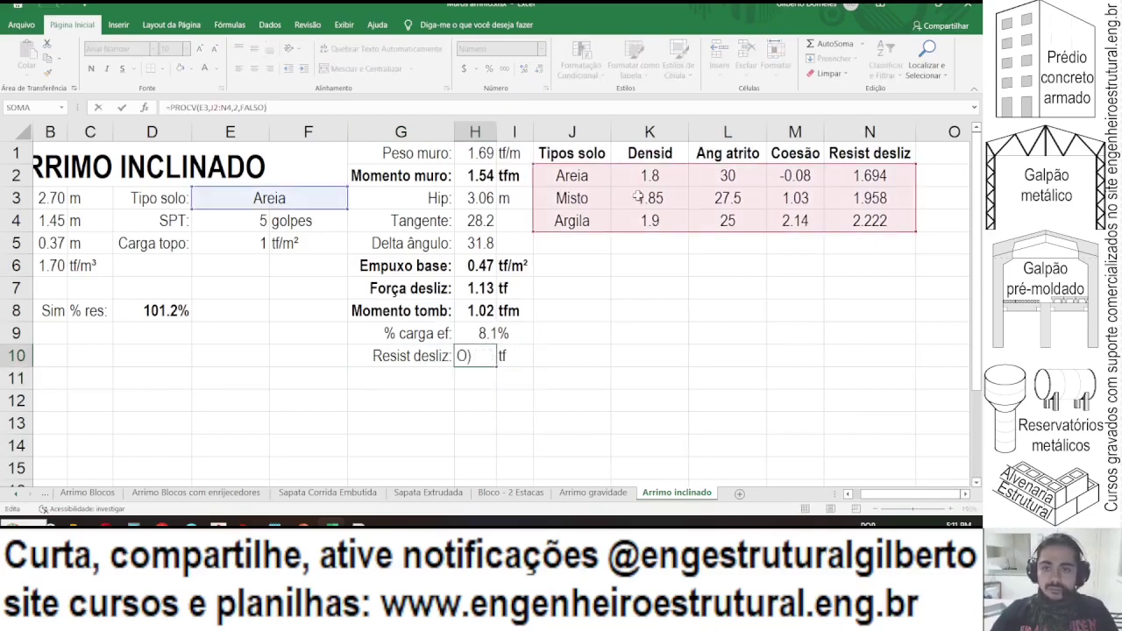
{"action": "left_click", "coordinate": [241, 107]}
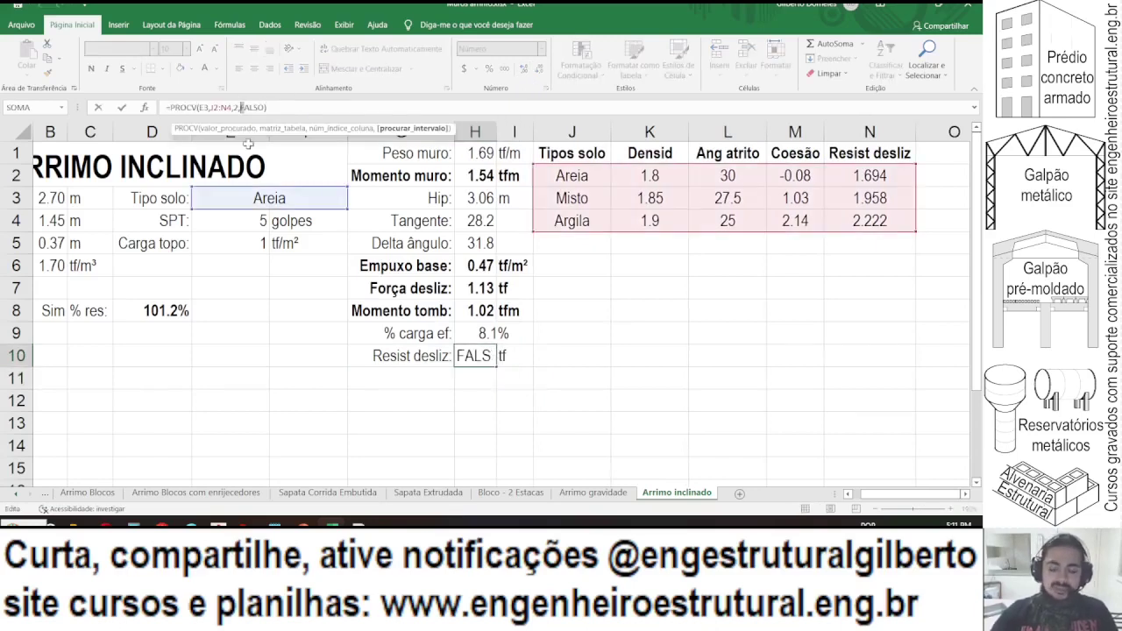
{"action": "key", "text": "Left"}
{"action": "key", "text": "Return"}
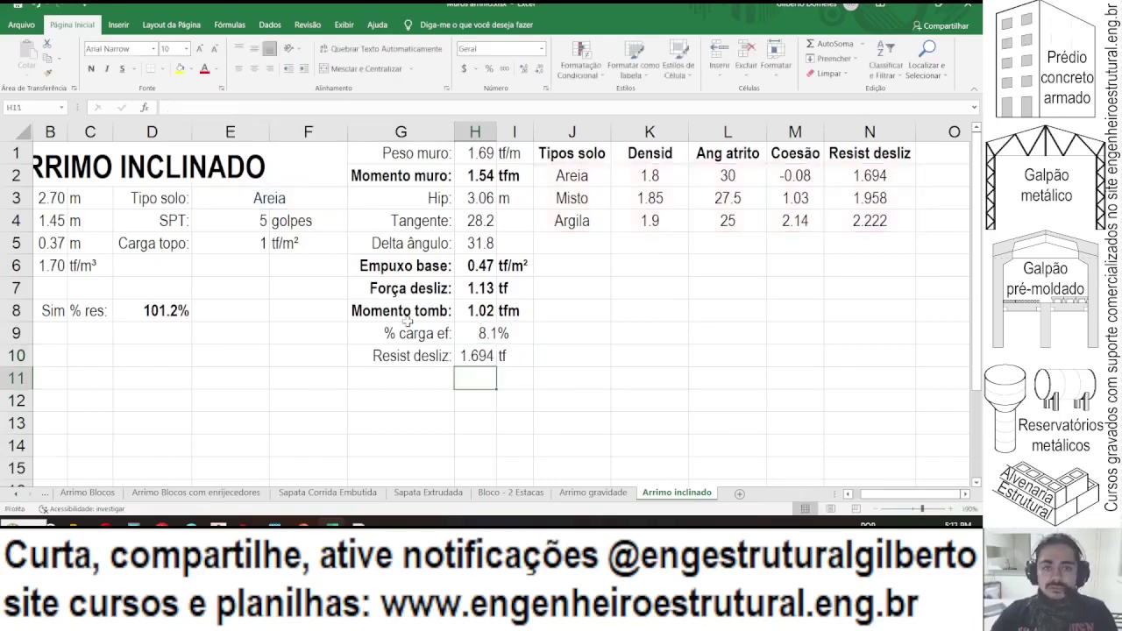
- Enter =SE(H1*1.5>H10,"Não","Sim") in B9 as the sliding resistance check
{"action": "scroll", "coordinate": [263, 324], "scroll_direction": "left", "scroll_amount": 1}
{"action": "left_click", "coordinate": [159, 335]}
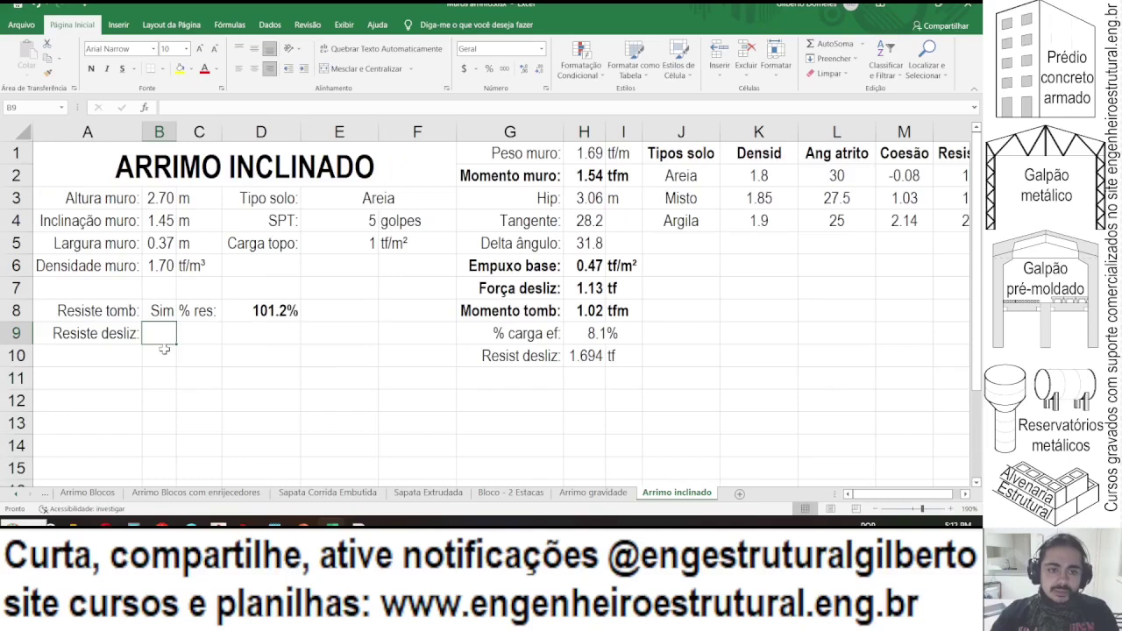
{"action": "type", "text": "=se("}
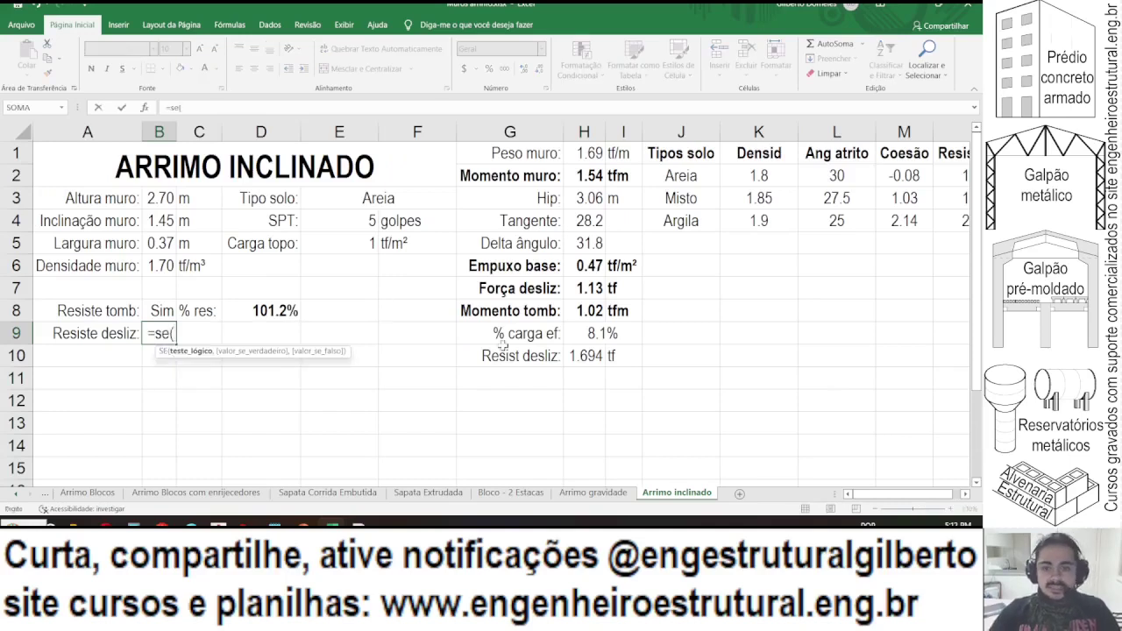
{"action": "left_click", "coordinate": [581, 154]}
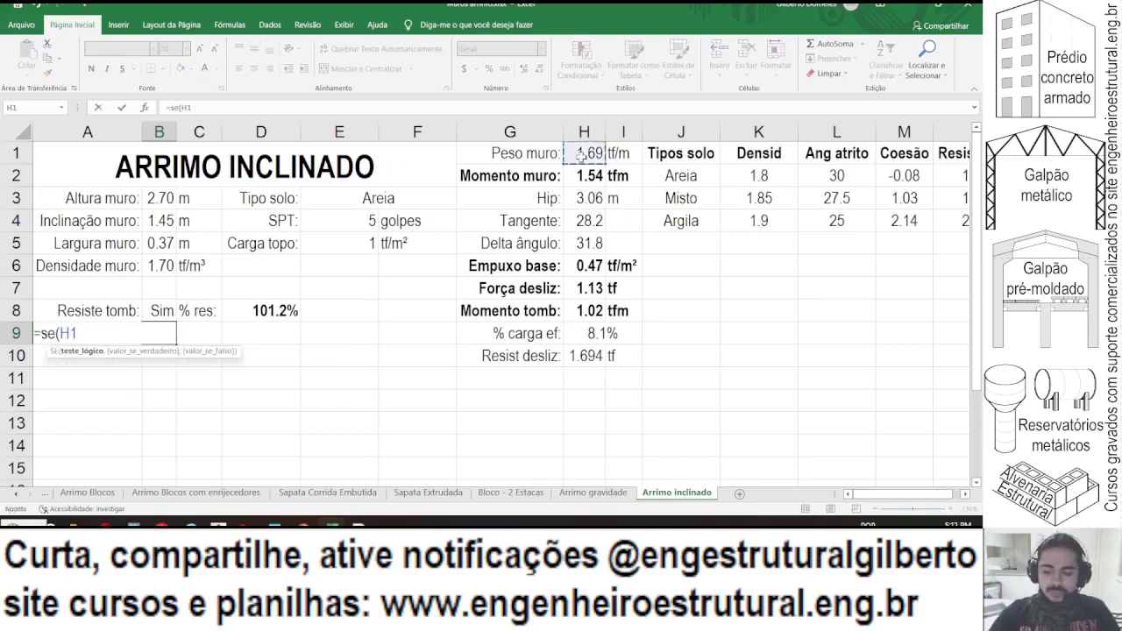
{"action": "type", "text": "*1"}
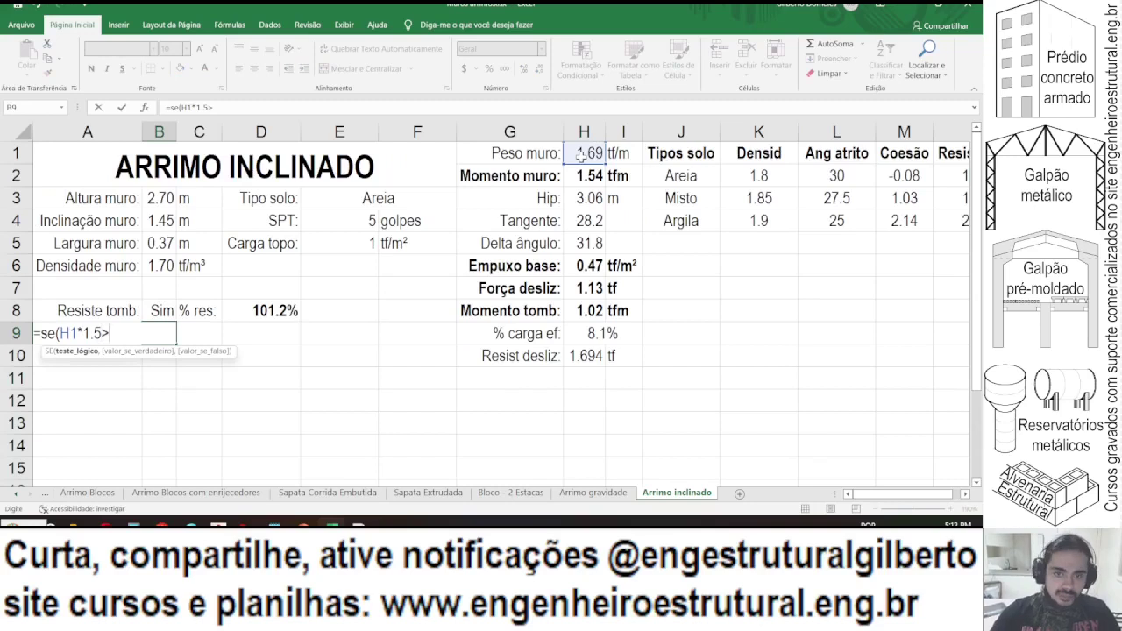
{"action": "type", "text": ".5>"}
{"action": "left_click", "coordinate": [582, 355]}
{"action": "type", "text": ","}
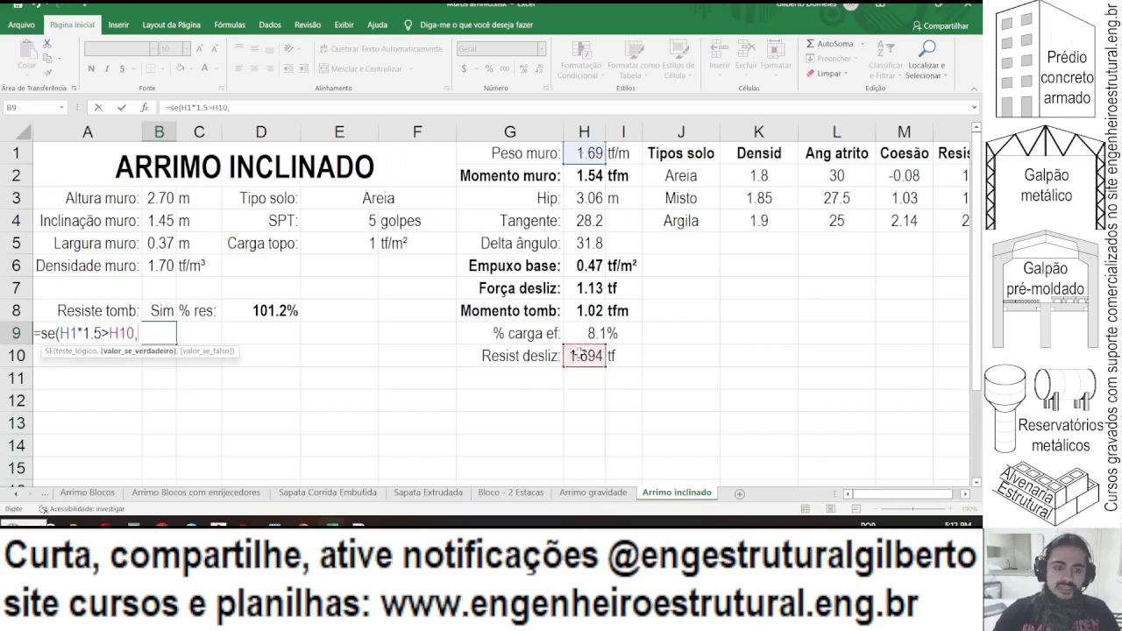
{"action": "type", "text": "\"Não\""}
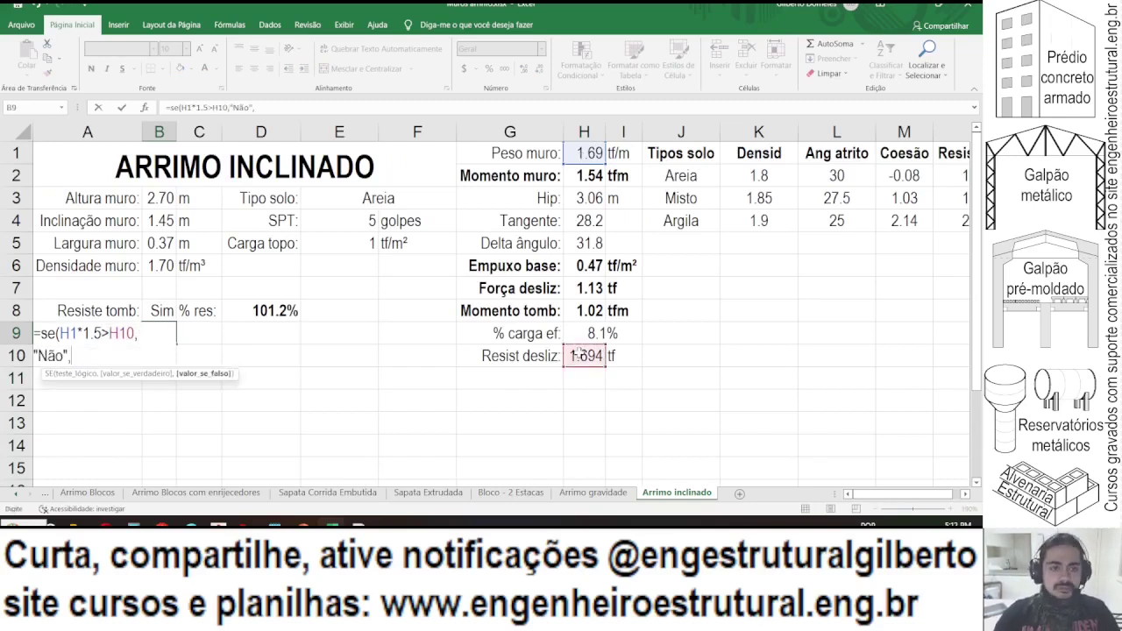
{"action": "type", "text": ", S"}
{"action": "key", "text": "BackSpace"}
{"action": "type", "text": "\"Sim\""}
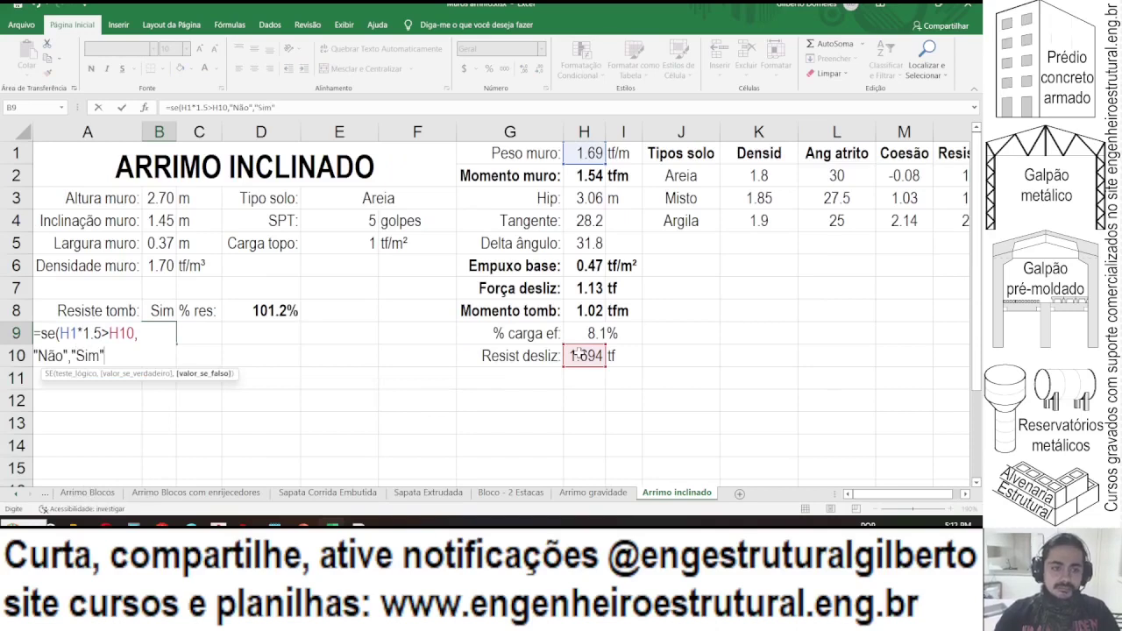
{"action": "key", "text": "Return"}
{"action": "key", "text": "Up"}
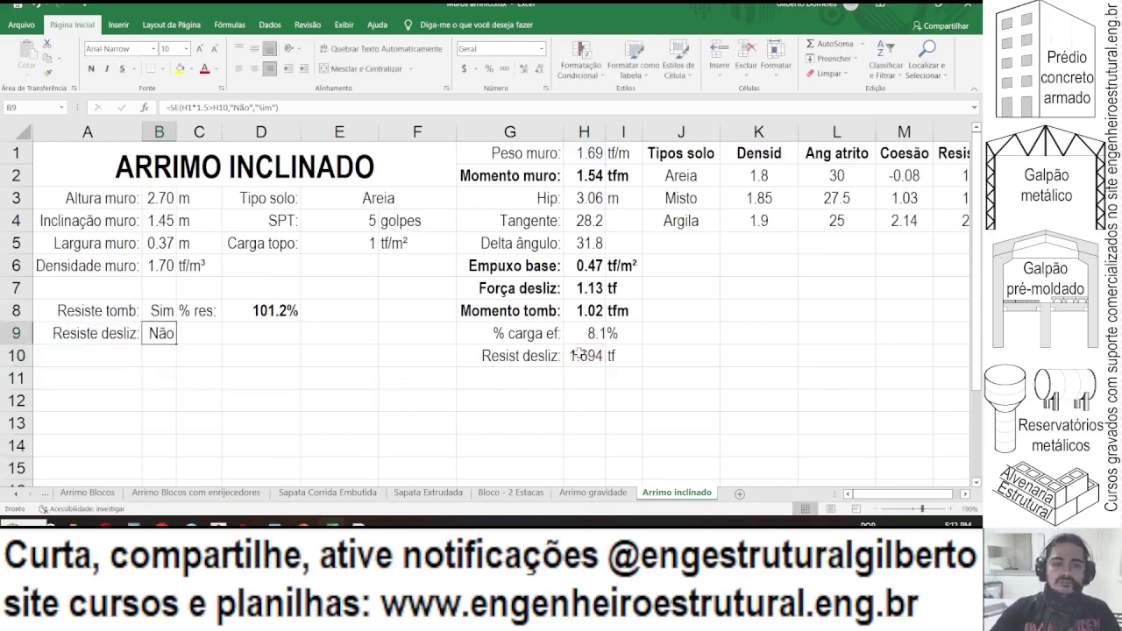
- Copy the % res label and percentage formula from C8:D8 into C9:D9
{"action": "key", "text": "Right"}
{"action": "key", "text": "Up"}
{"action": "key", "text": "shift+Right"}
{"action": "key", "text": "ctrl+c"}
{"action": "key", "text": "Down"}
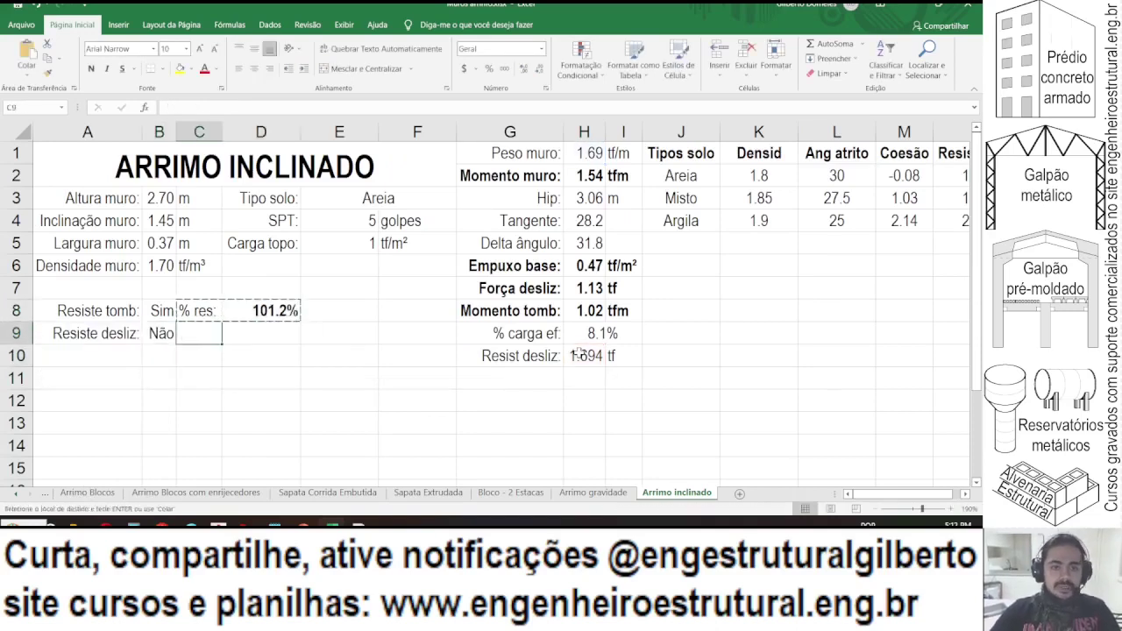
{"action": "key", "text": "ctrl+v"}
{"action": "key", "text": "Right"}
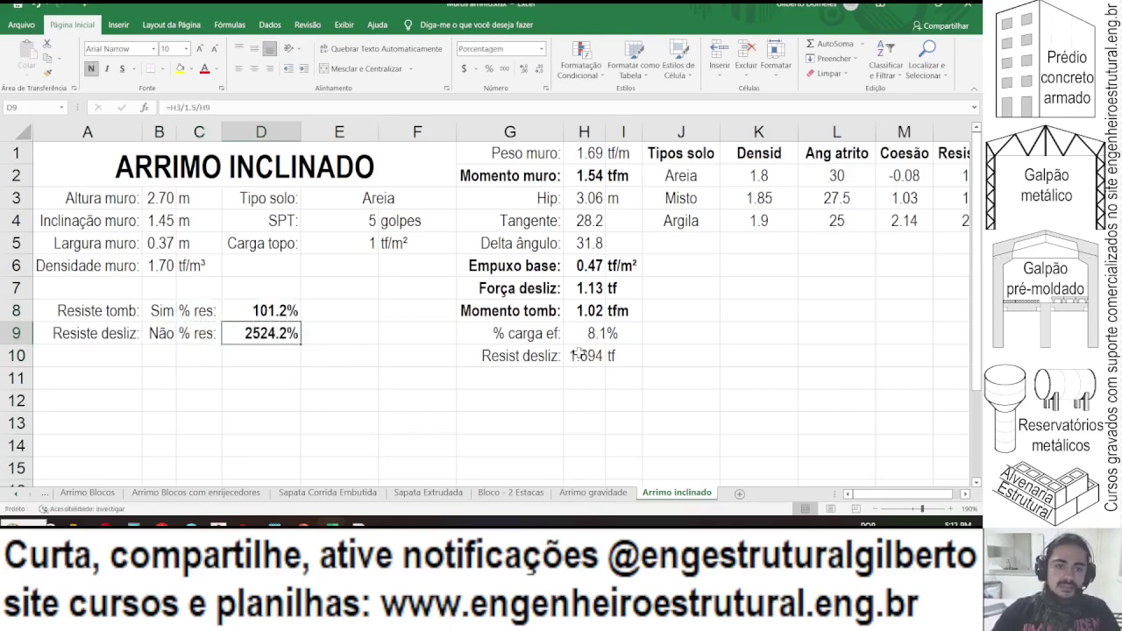
- Enter =H10/1.5/H1 in D9 as the sliding resistance percentage
{"action": "left_click", "coordinate": [154, 333]}
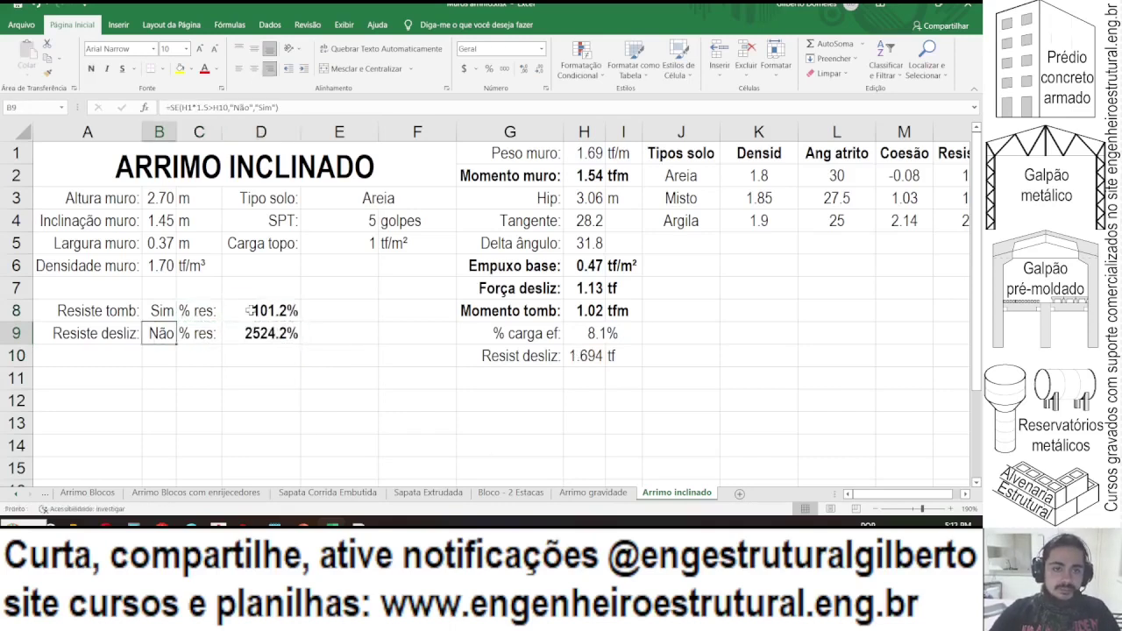
{"action": "left_click", "coordinate": [261, 331]}
{"action": "type", "text": "="}
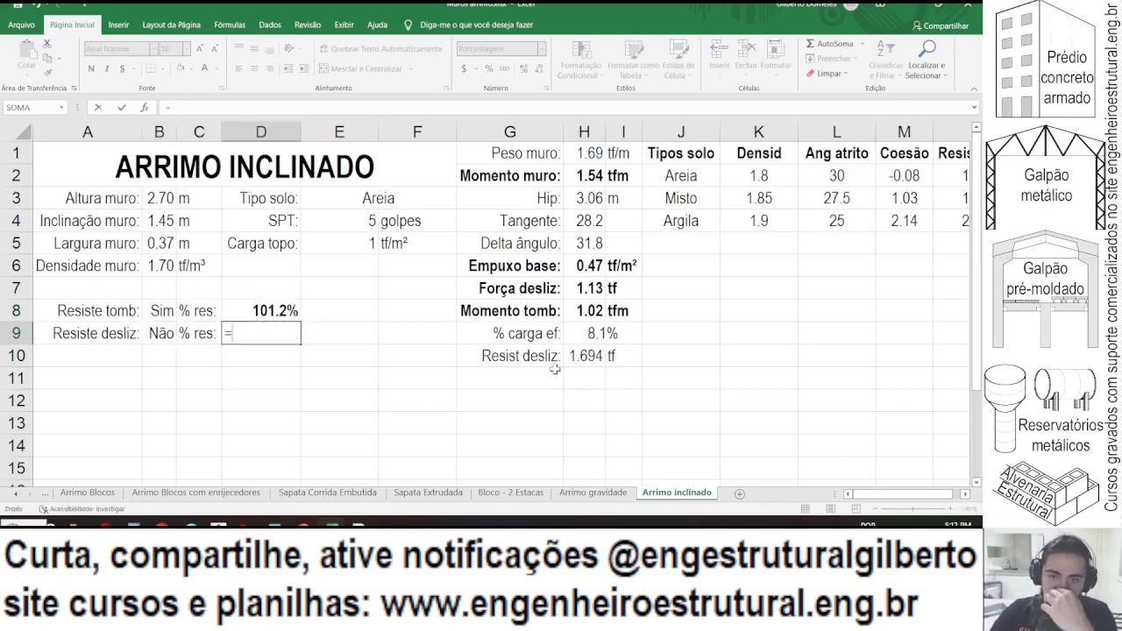
{"action": "left_click", "coordinate": [568, 358]}
{"action": "type", "text": "/"}
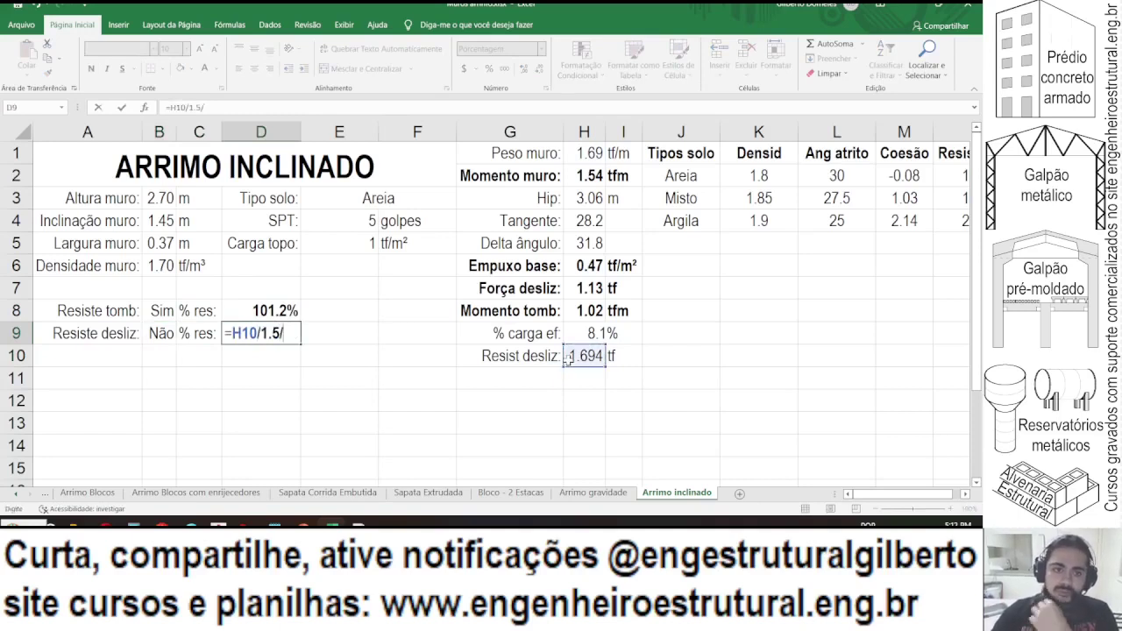
{"action": "type", "text": "1.5/"}
{"action": "left_click", "coordinate": [584, 154]}
{"action": "key", "text": "Return"}
{"action": "left_click", "coordinate": [259, 332]}
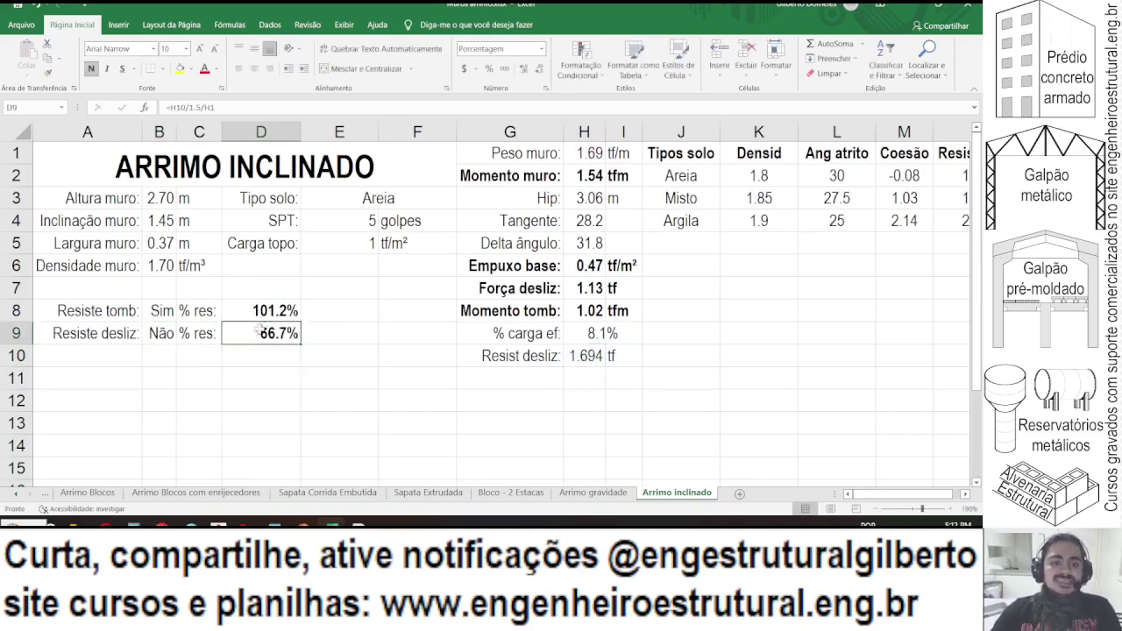
- Set the soil type in E3 to Argila
{"action": "left_click", "coordinate": [384, 200]}
{"action": "left_click", "coordinate": [461, 202]}
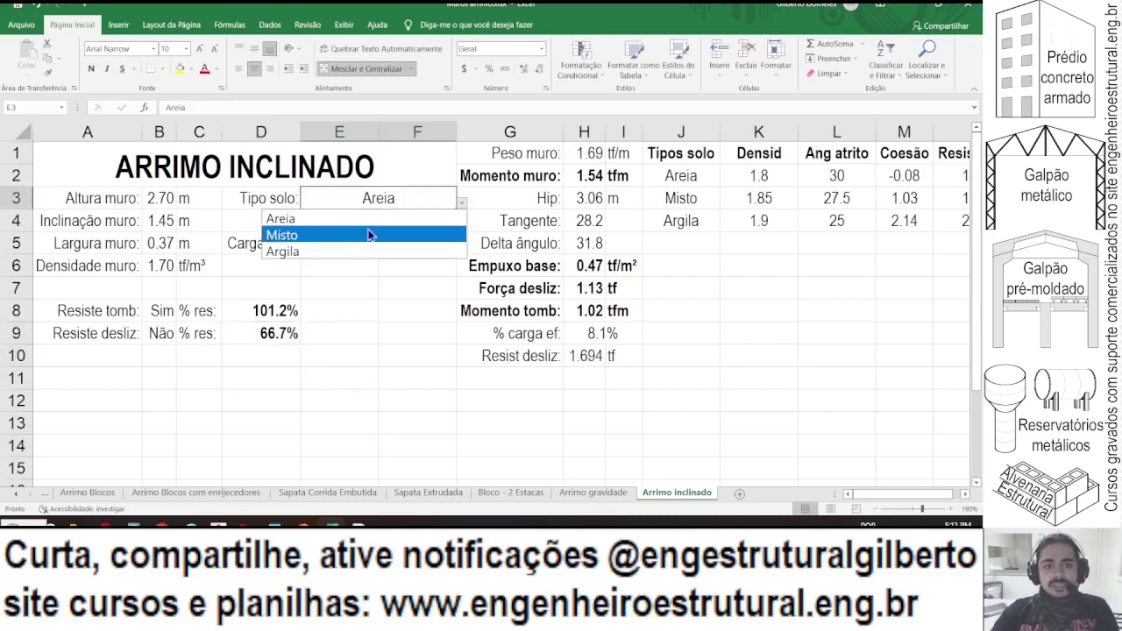
{"action": "left_click", "coordinate": [355, 251]}
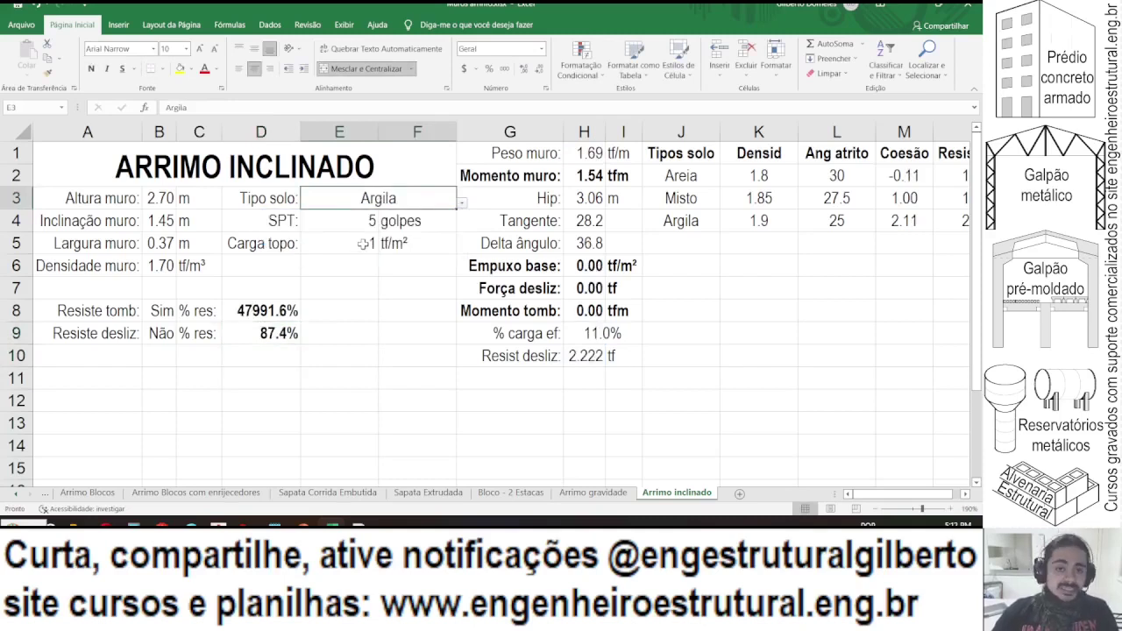
- Try wall inclinations of 0.1 m and 0.15 m in B4
{"action": "left_click", "coordinate": [154, 221]}
{"action": "type", "text": "0.1"}
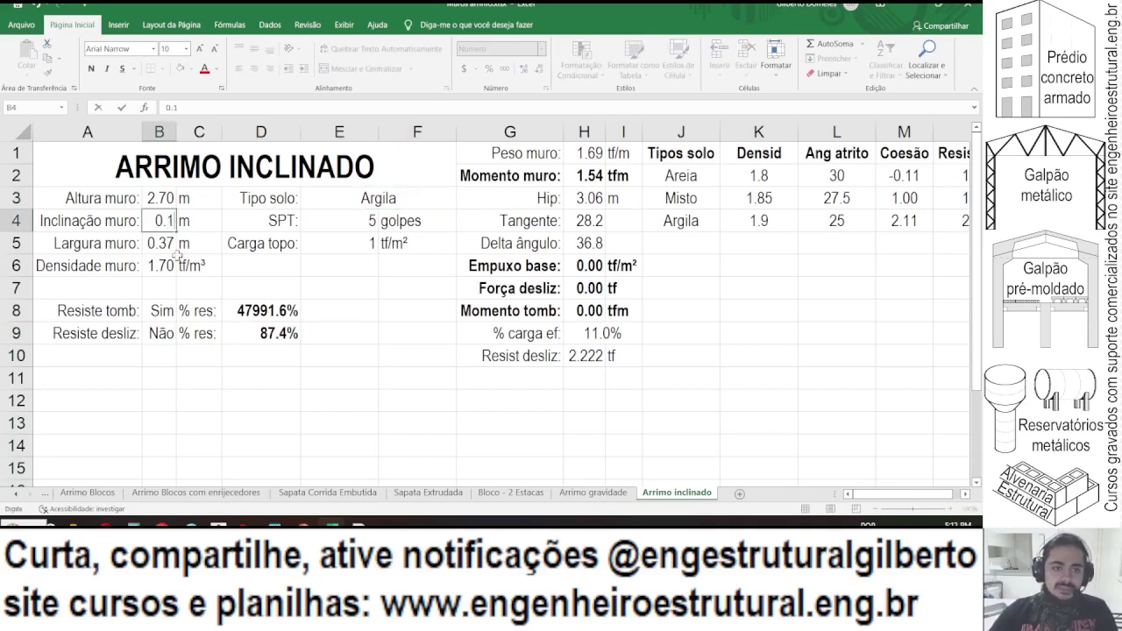
{"action": "key", "text": "ctrl+Return"}
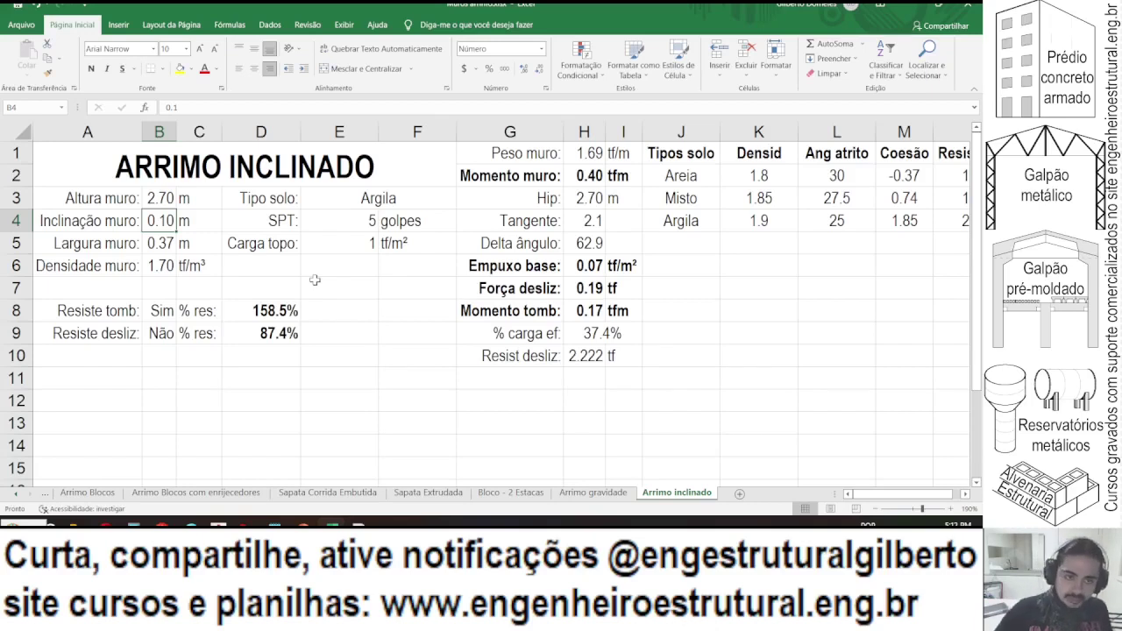
{"action": "type", "text": "0.15"}
{"action": "key", "text": "Return"}
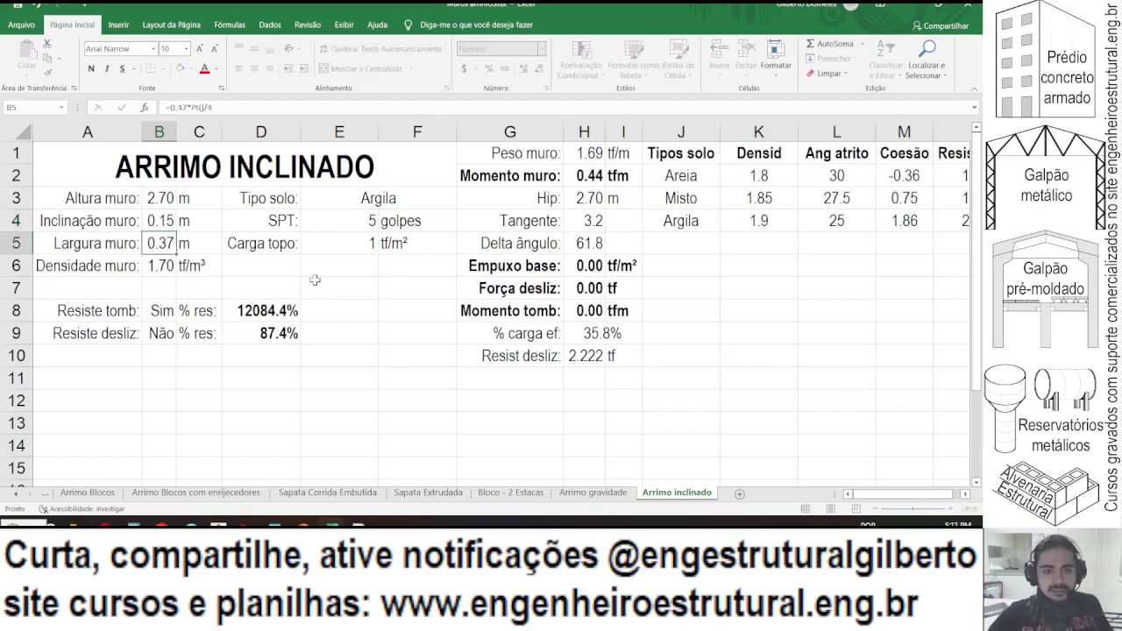
- Change the divisor in D9 from the wall weight H1 to the sliding force H7, giving =H10/1.5/H7
{"action": "left_click", "coordinate": [263, 337]}
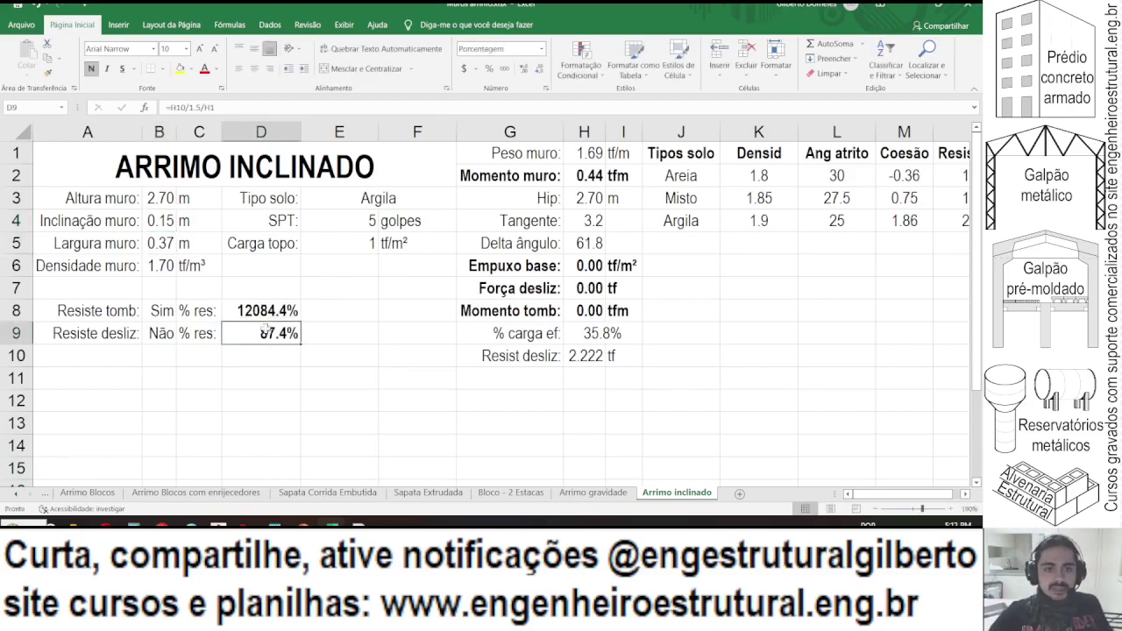
{"action": "left_click", "coordinate": [243, 106]}
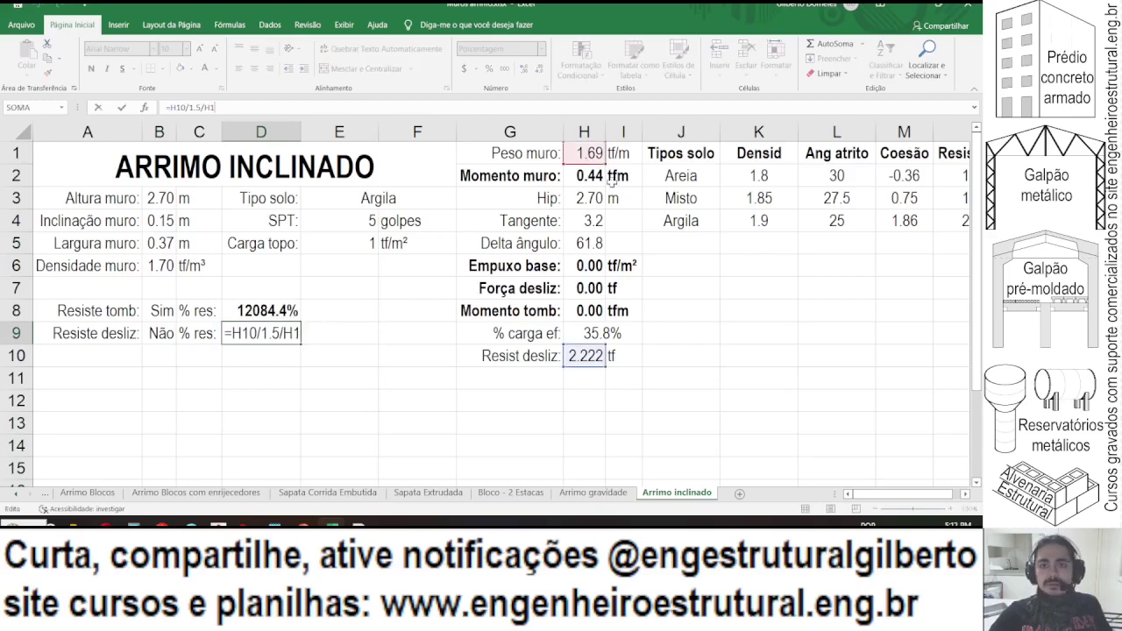
{"action": "left_click_drag", "start_coordinate": [603, 163], "coordinate": [583, 283]}
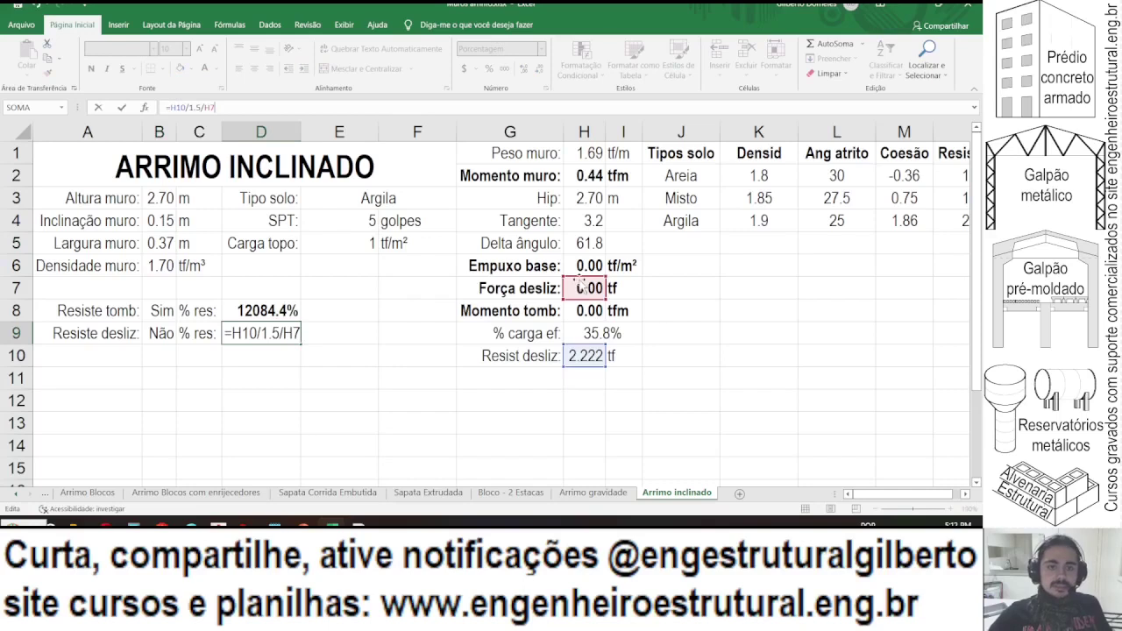
{"action": "key", "text": "Return"}
- Set the wall inclination in B4 back to 0.1 m
{"action": "left_click", "coordinate": [182, 226]}
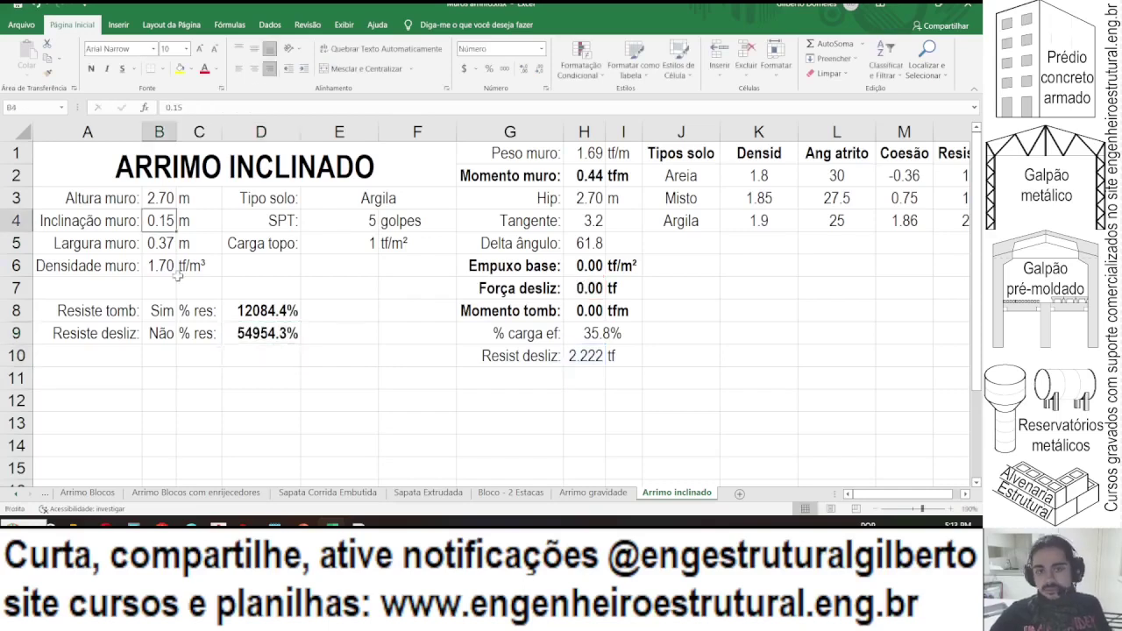
{"action": "type", "text": "0.1"}
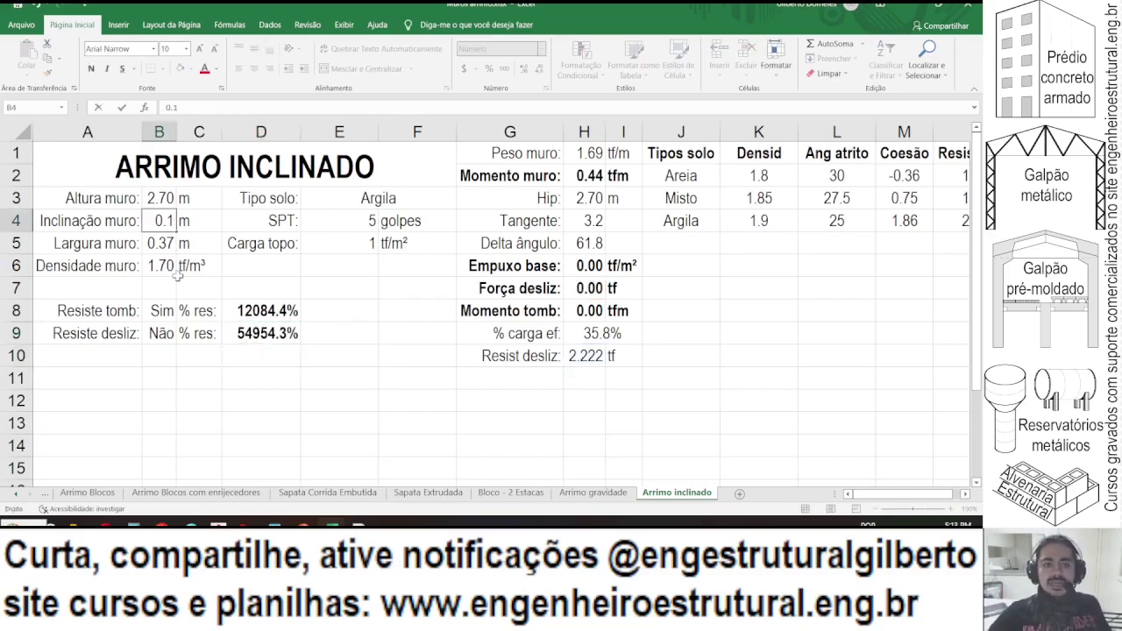
{"action": "key", "text": "Return"}
{"action": "key", "text": "Up"}
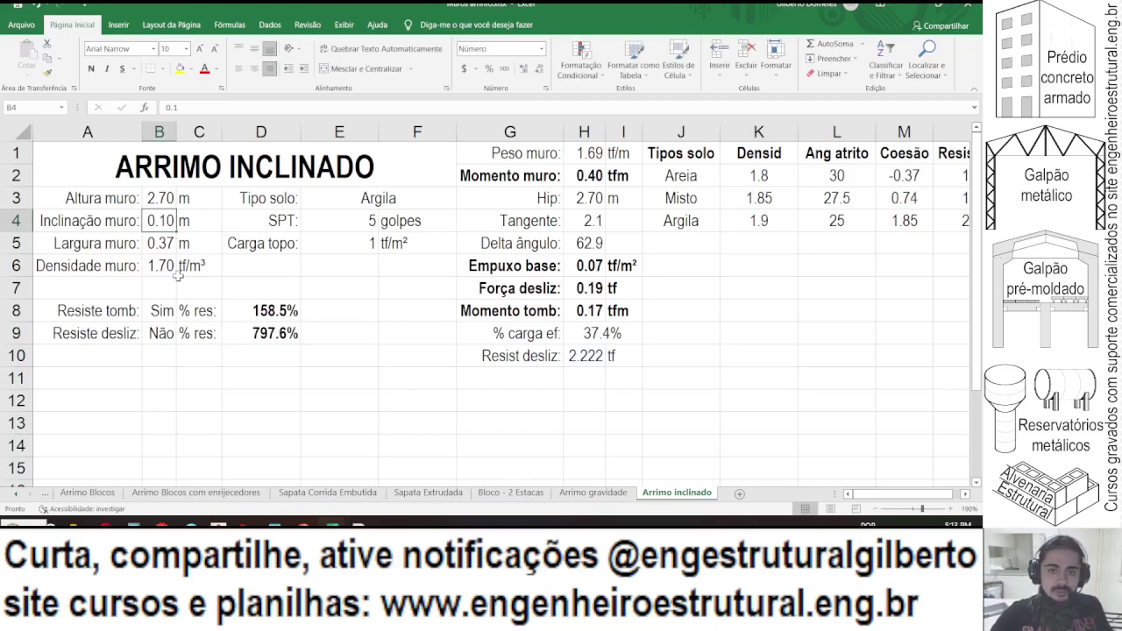
- Examine the Força desliz formula in H7 and the Empuxo base formula in H6
{"action": "left_click", "coordinate": [583, 286]}
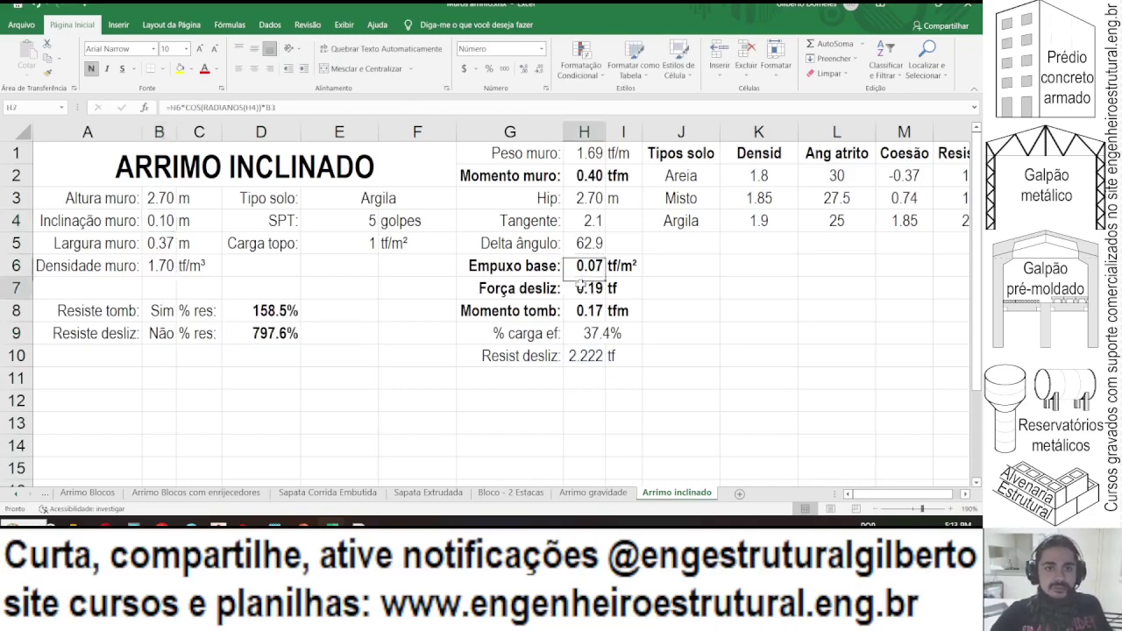
{"action": "left_click", "coordinate": [175, 106]}
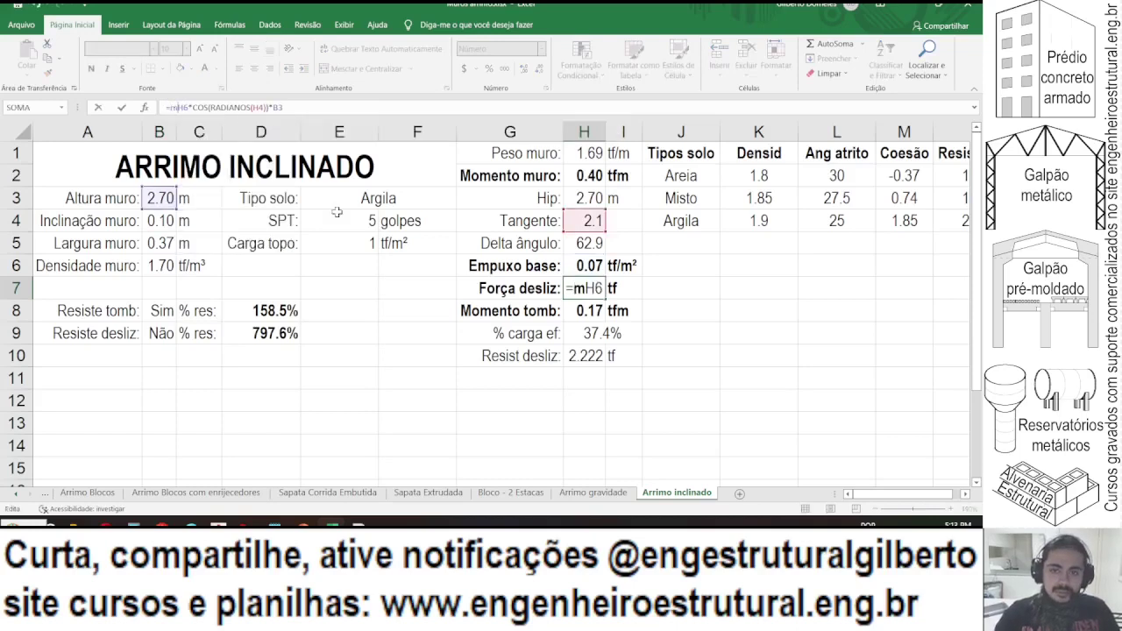
{"action": "key", "text": "Escape"}
{"action": "key", "text": "Up"}
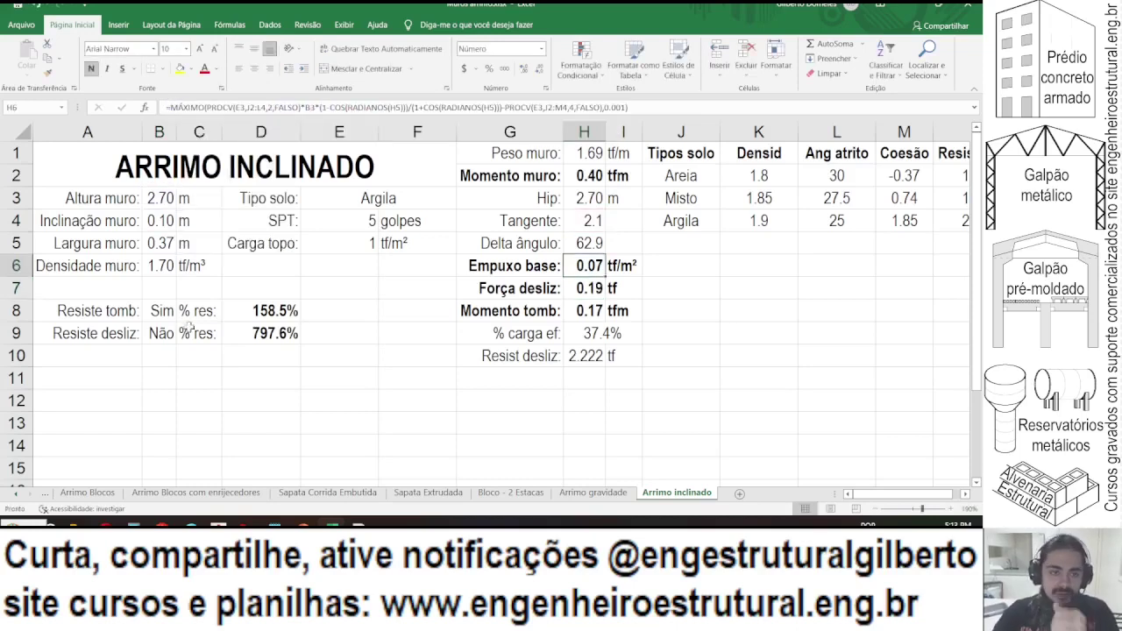
- Test wall inclinations of 0.11, 0.12 and 0.15 m in B4
{"action": "left_click", "coordinate": [158, 218]}
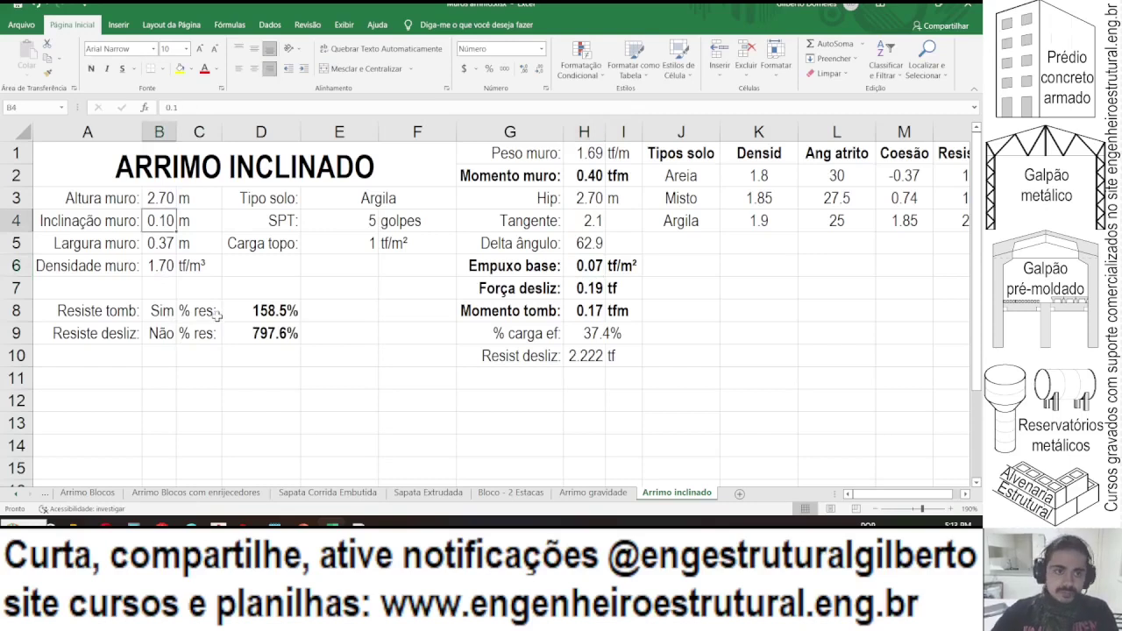
{"action": "type", "text": "0.11"}
{"action": "key", "text": "Return"}
{"action": "key", "text": "Up"}
{"action": "type", "text": "0."}
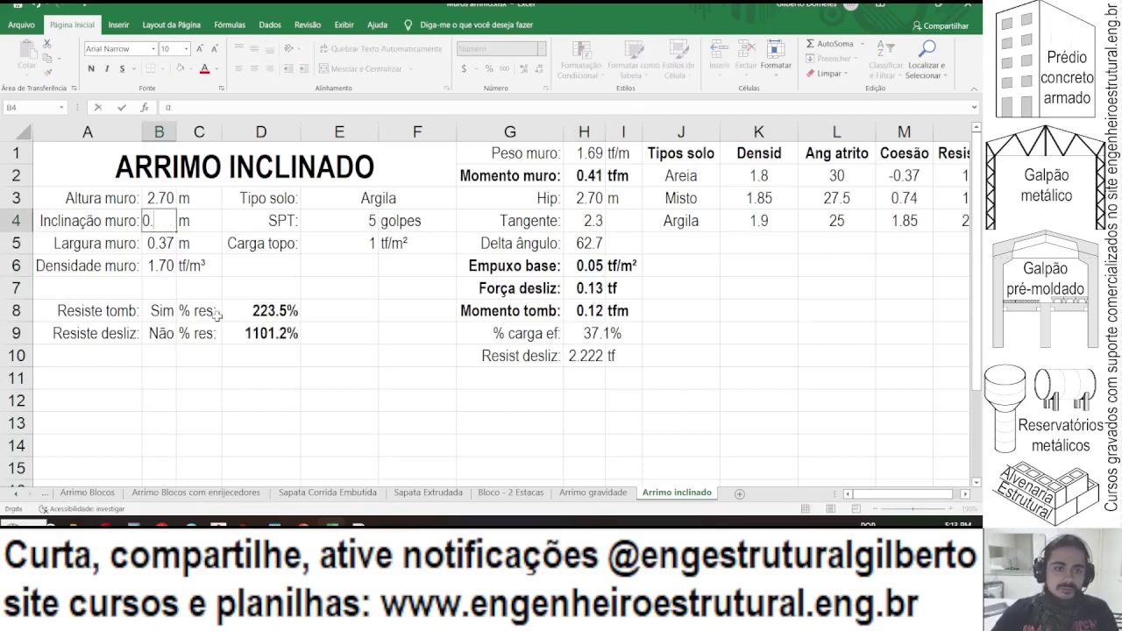
{"action": "type", "text": "12"}
{"action": "key", "text": "Return"}
{"action": "key", "text": "Up"}
{"action": "type", "text": "0."}
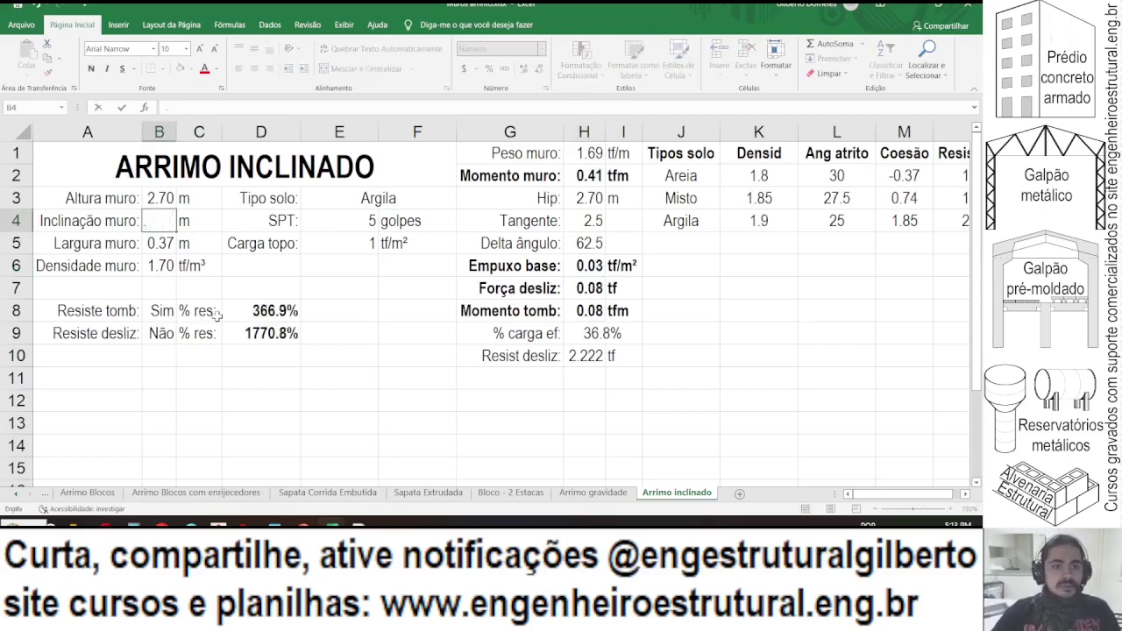
{"action": "type", "text": "15"}
{"action": "key", "text": "Return"}
- Replace the sliding percentage formula in D9 with =H10/1.5
{"action": "left_click", "coordinate": [249, 334]}
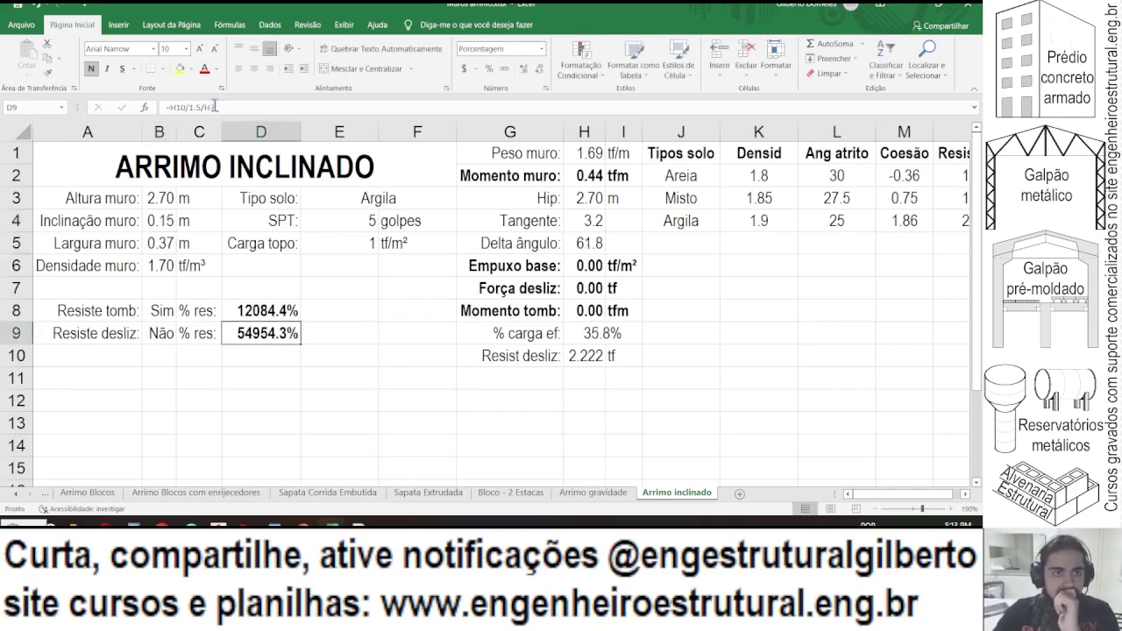
{"action": "double_click", "coordinate": [231, 334]}
{"action": "key", "text": "Escape"}
{"action": "type", "text": "="}
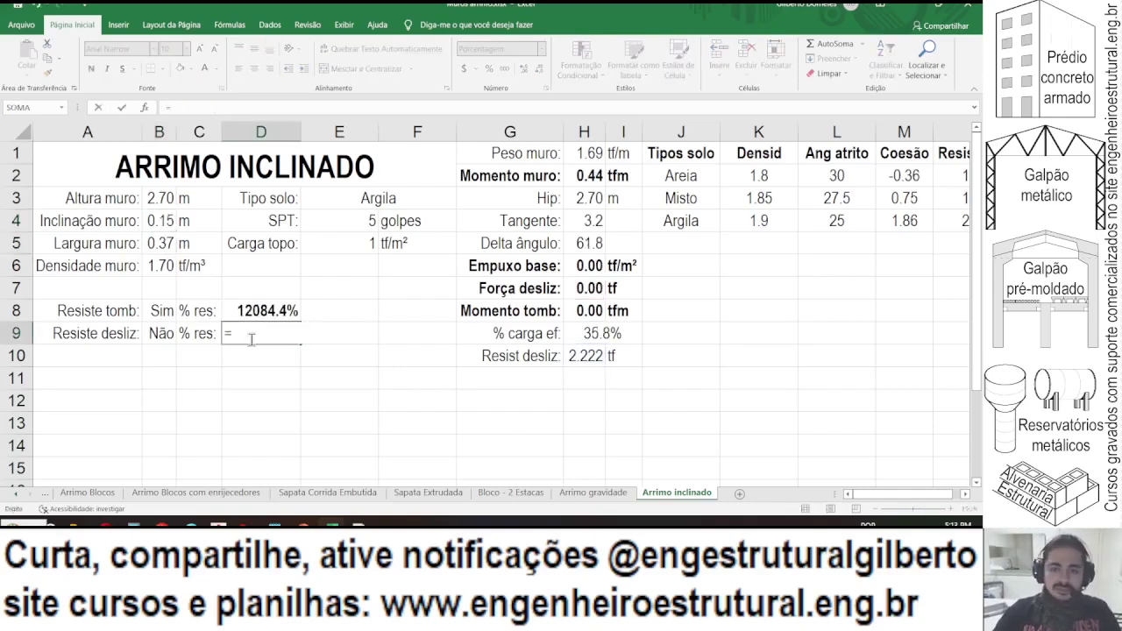
{"action": "left_click", "coordinate": [566, 355]}
{"action": "type", "text": "/"}
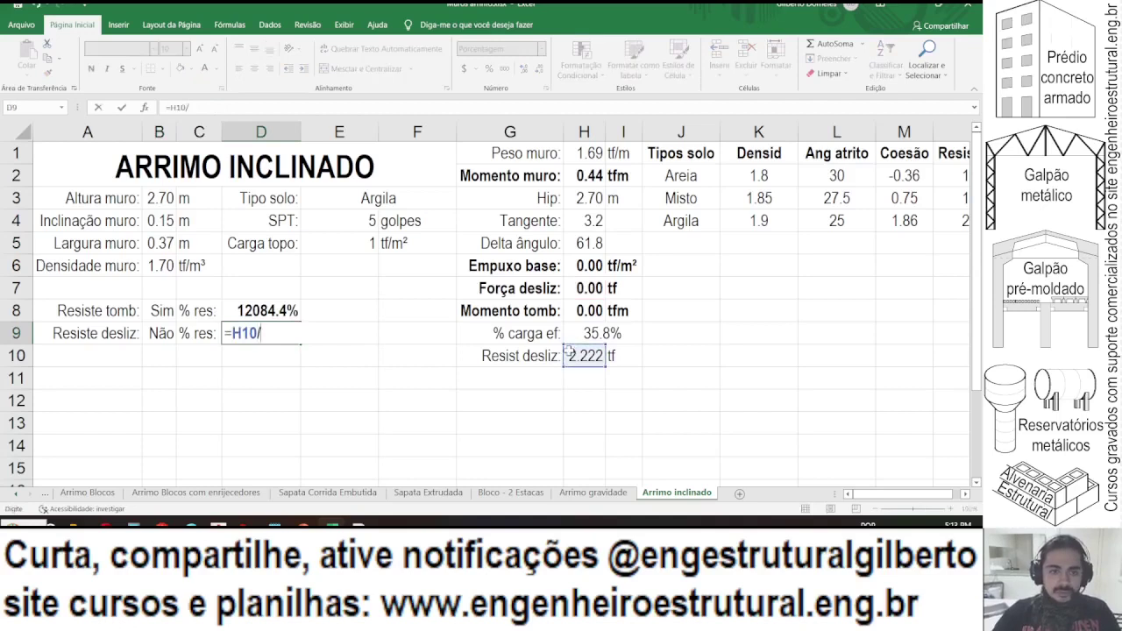
{"action": "type", "text": "1.5"}
{"action": "key", "text": "Return"}
{"action": "key", "text": "Up"}
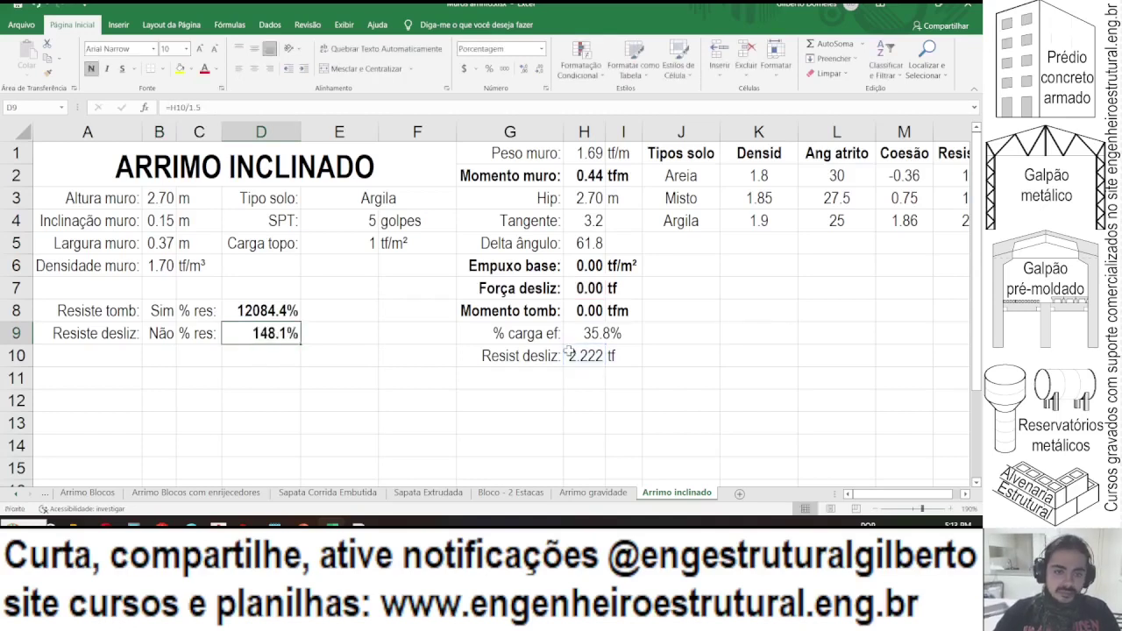
- Rework D9 to divide the sliding force by the reduced resistance, as =H7/(H10/1.5)
{"action": "left_click", "coordinate": [175, 107]}
{"action": "type", "text": "("}
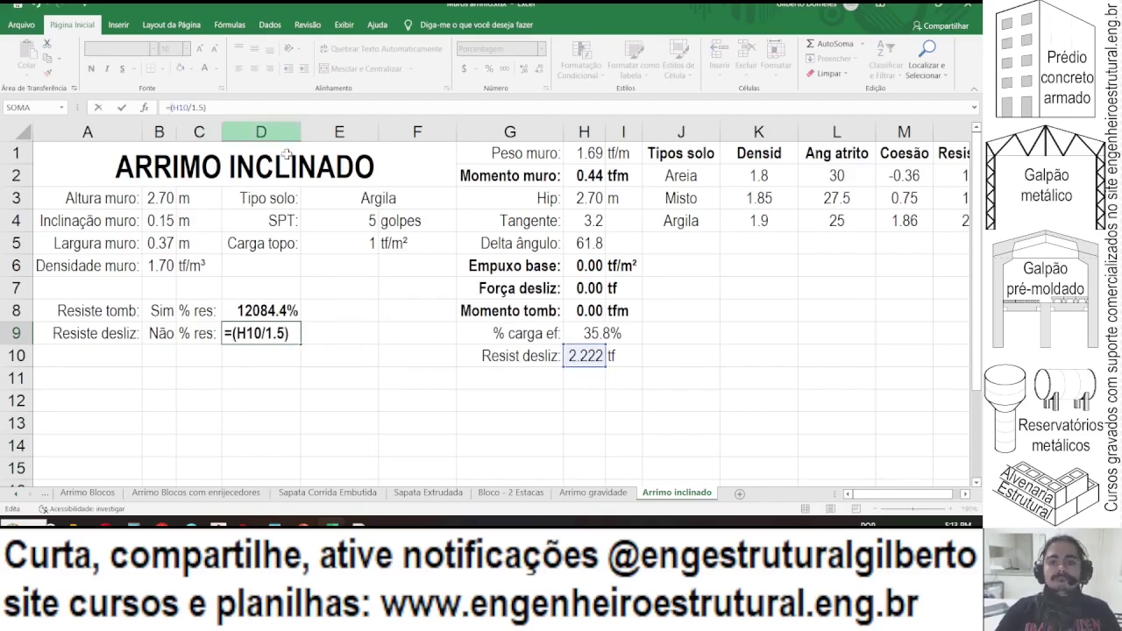
{"action": "left_click", "coordinate": [574, 283]}
{"action": "type", "text": "/"}
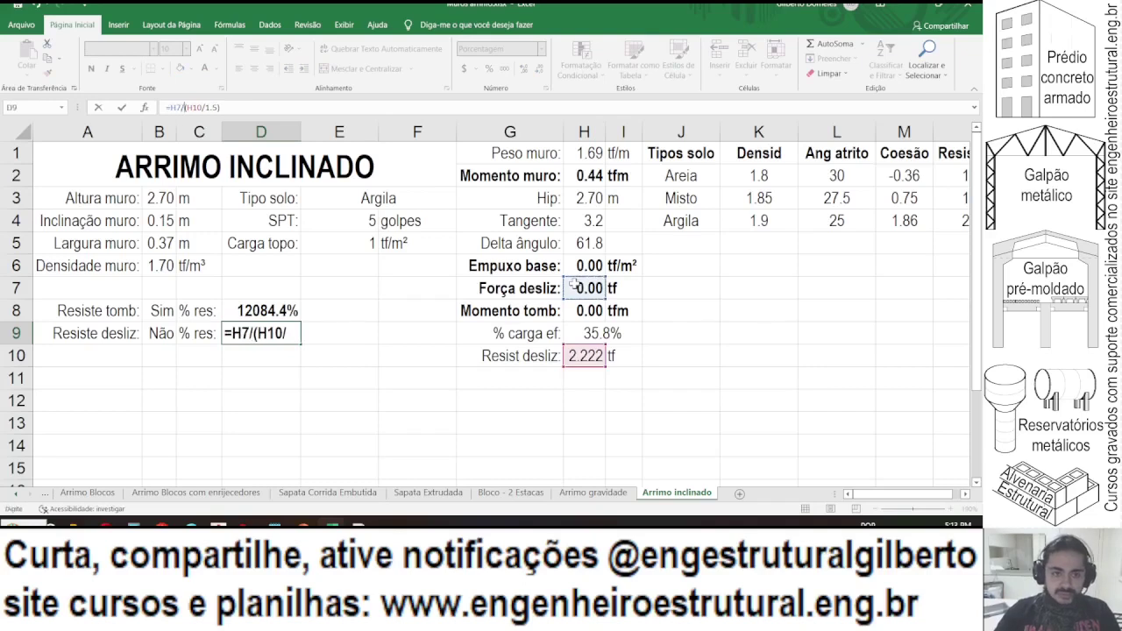
{"action": "key", "text": "Return"}
{"action": "key", "text": "Up"}
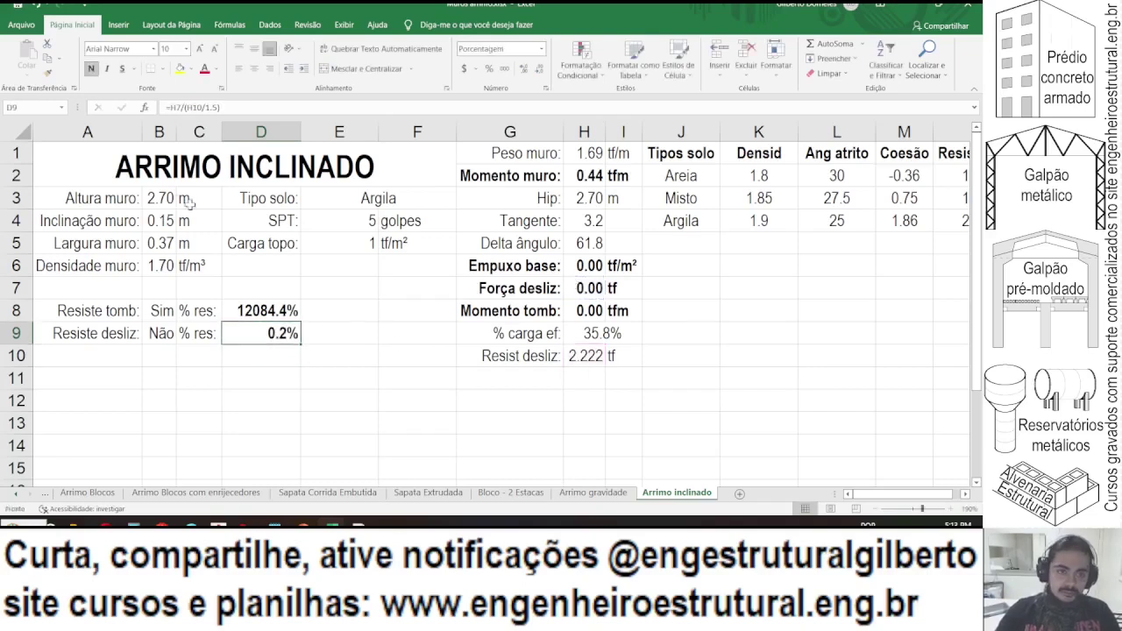
- Try a wall inclination of 0.1 m in B4, and set it to 0
{"action": "left_click", "coordinate": [156, 219]}
{"action": "type", "text": "0.1"}
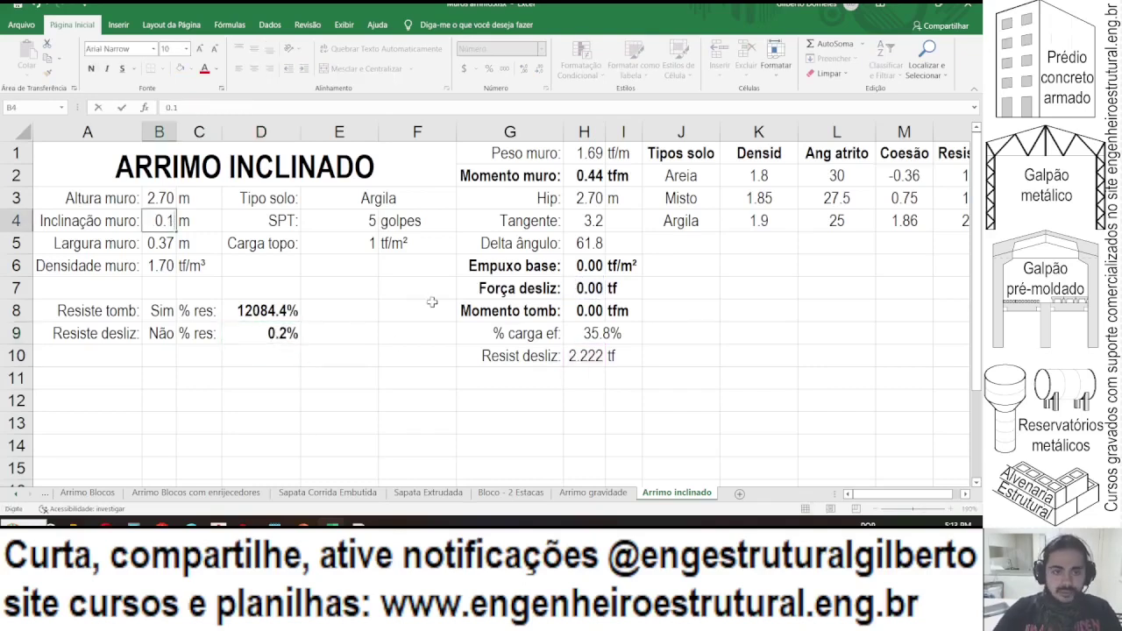
{"action": "key", "text": "Return"}
{"action": "key", "text": "Up"}
{"action": "type", "text": "0"}
{"action": "key", "text": "Return"}
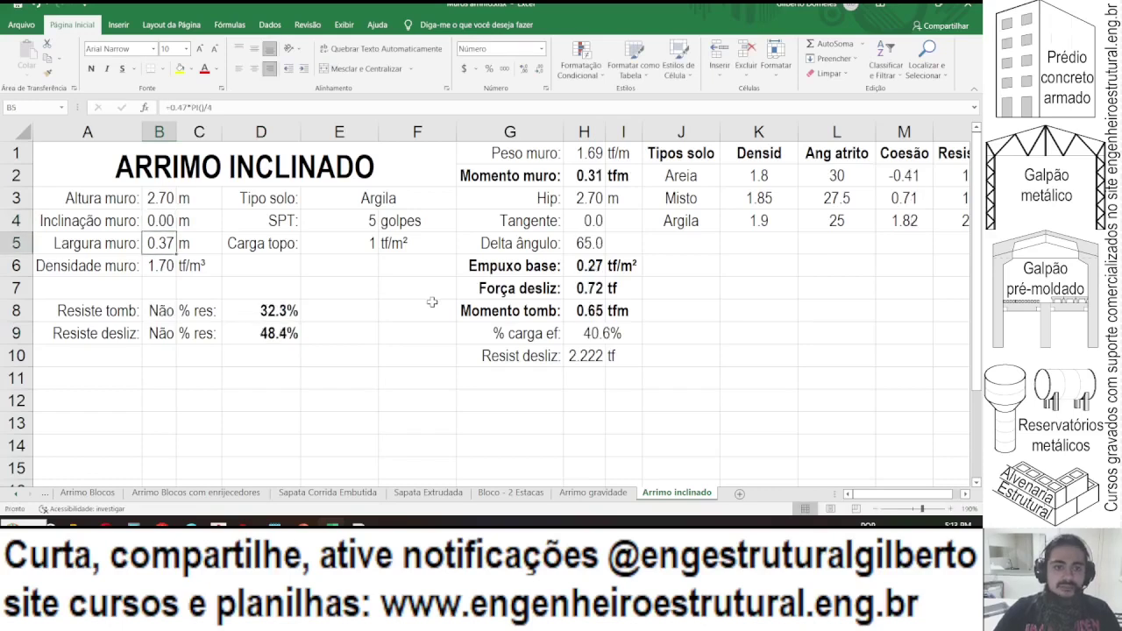
{"action": "key", "text": "Up"}
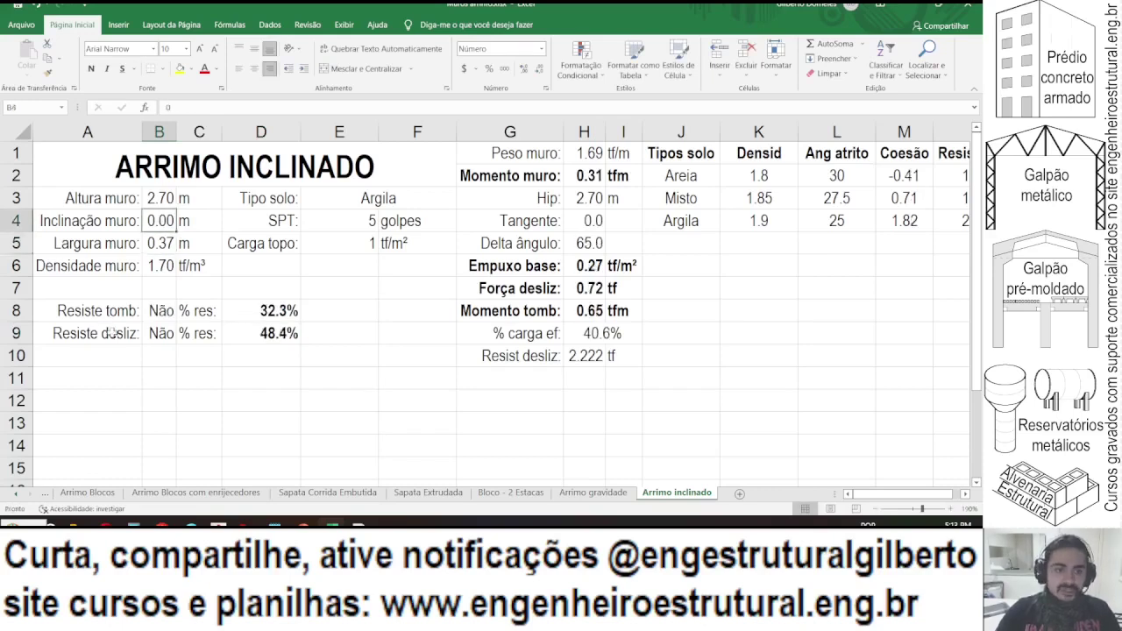
- Correct the sliding check in B9 to reference the sliding force, as =SE(H7*1.5>H10,"Não","Sim")
{"action": "left_click", "coordinate": [140, 337]}
{"action": "key", "text": "Right"}
{"action": "left_click", "coordinate": [222, 106]}
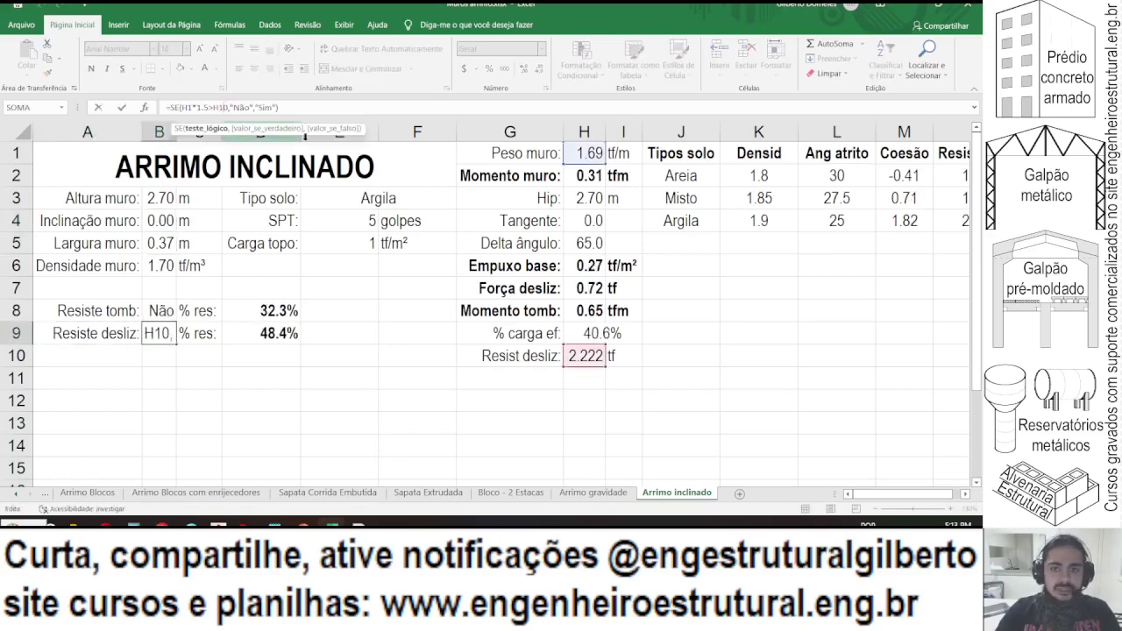
{"action": "left_click_drag", "start_coordinate": [596, 160], "coordinate": [594, 285]}
{"action": "key", "text": "Return"}
{"action": "key", "text": "Up"}
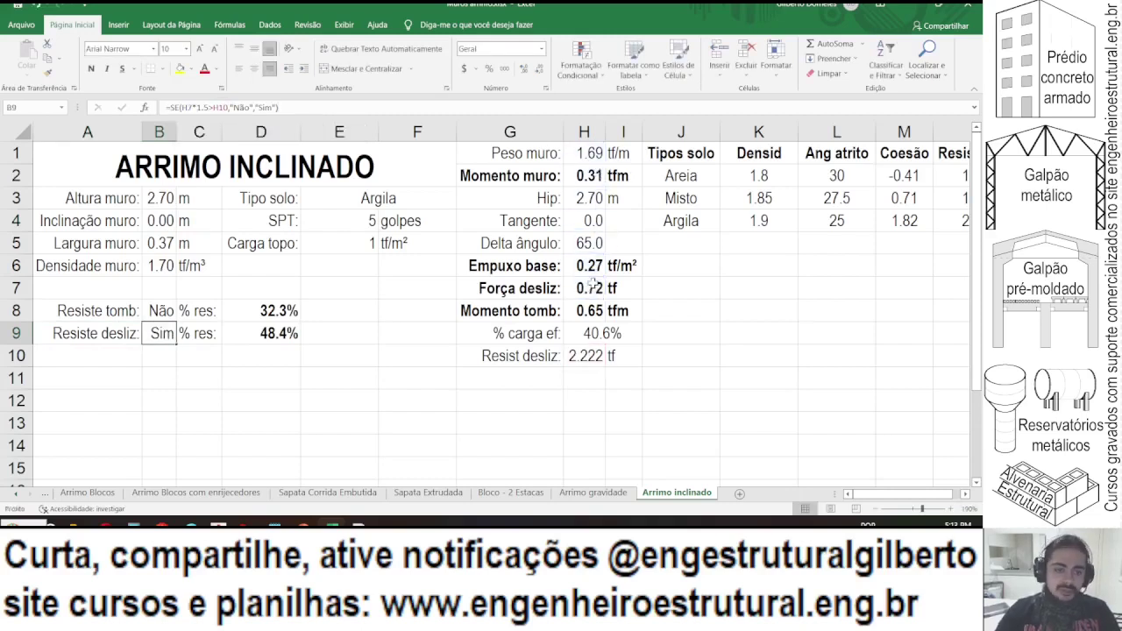
- Choose Misto as the soil type in E3
{"action": "left_click", "coordinate": [396, 205]}
{"action": "left_click", "coordinate": [461, 203]}
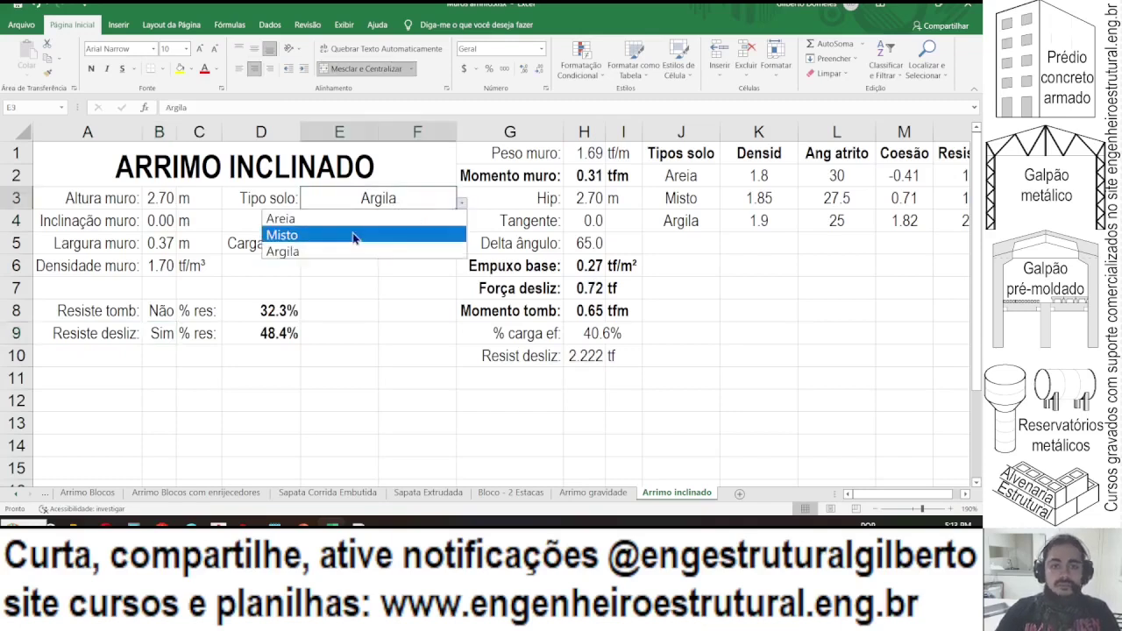
{"action": "left_click", "coordinate": [352, 233]}
{"action": "left_click", "coordinate": [143, 214]}
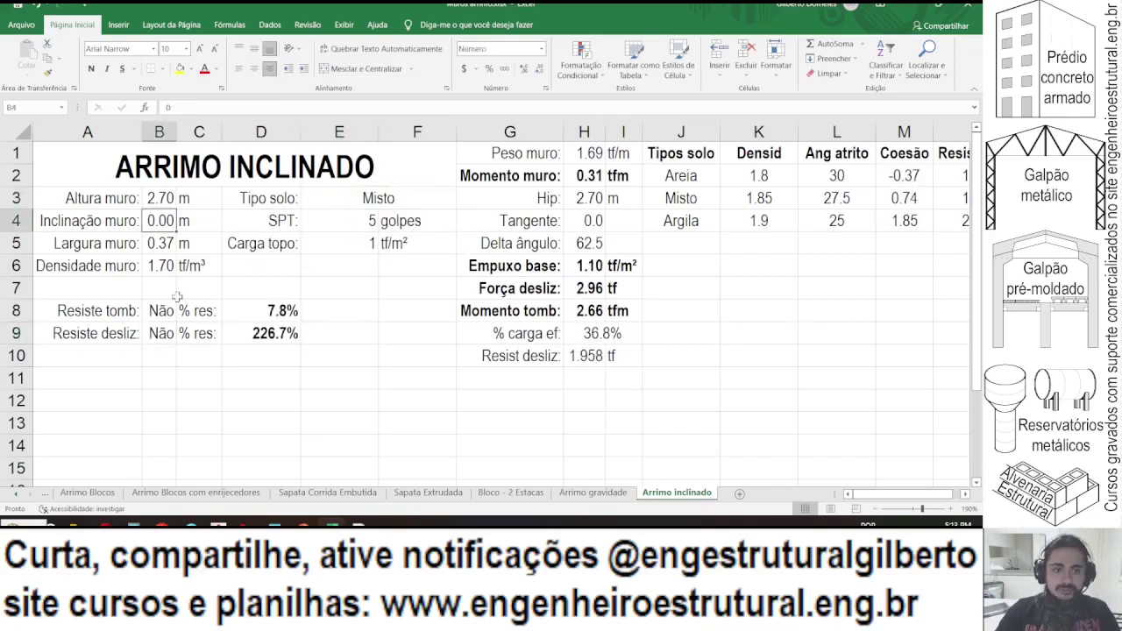
{"action": "left_click", "coordinate": [231, 333]}
{"action": "left_click", "coordinate": [230, 107]}
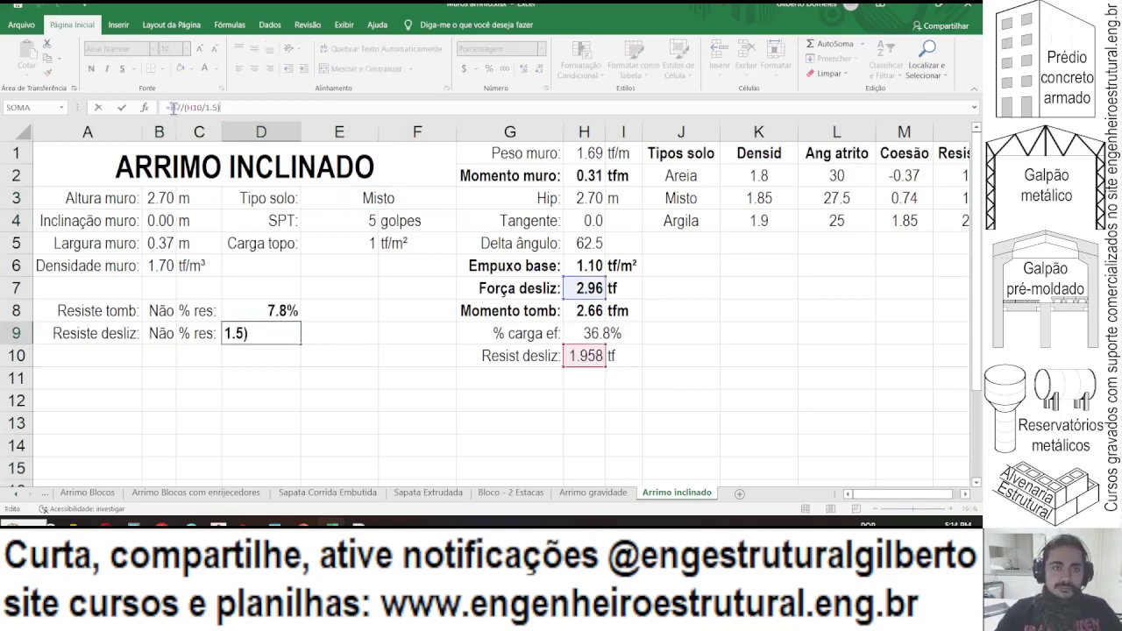
{"action": "key", "text": "BackSpace"}
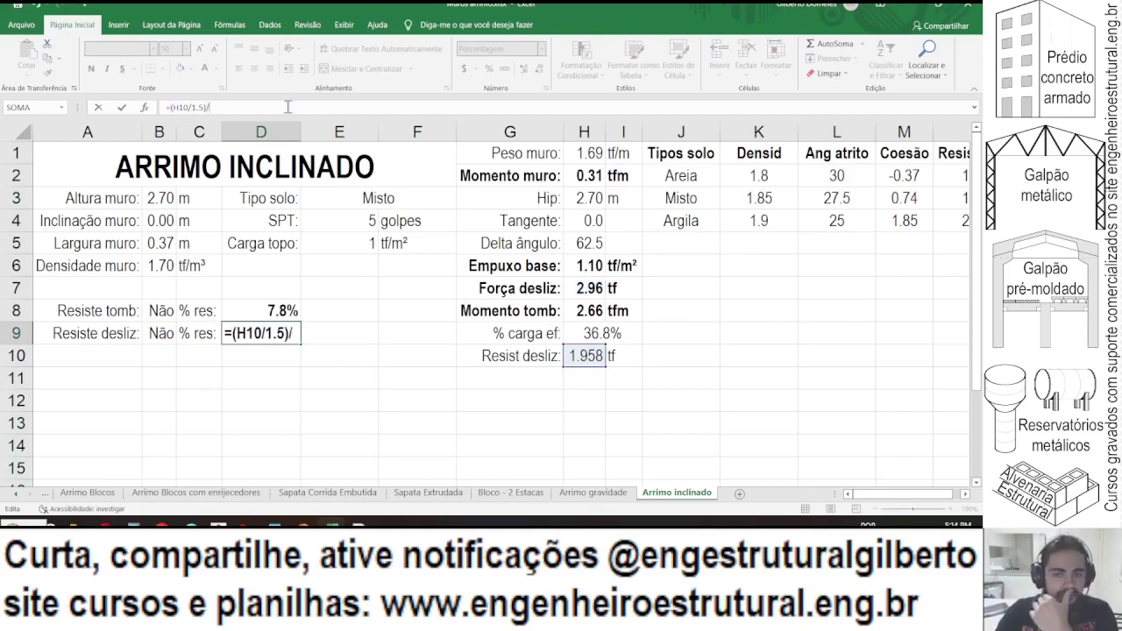
{"action": "key", "text": "Escape"}
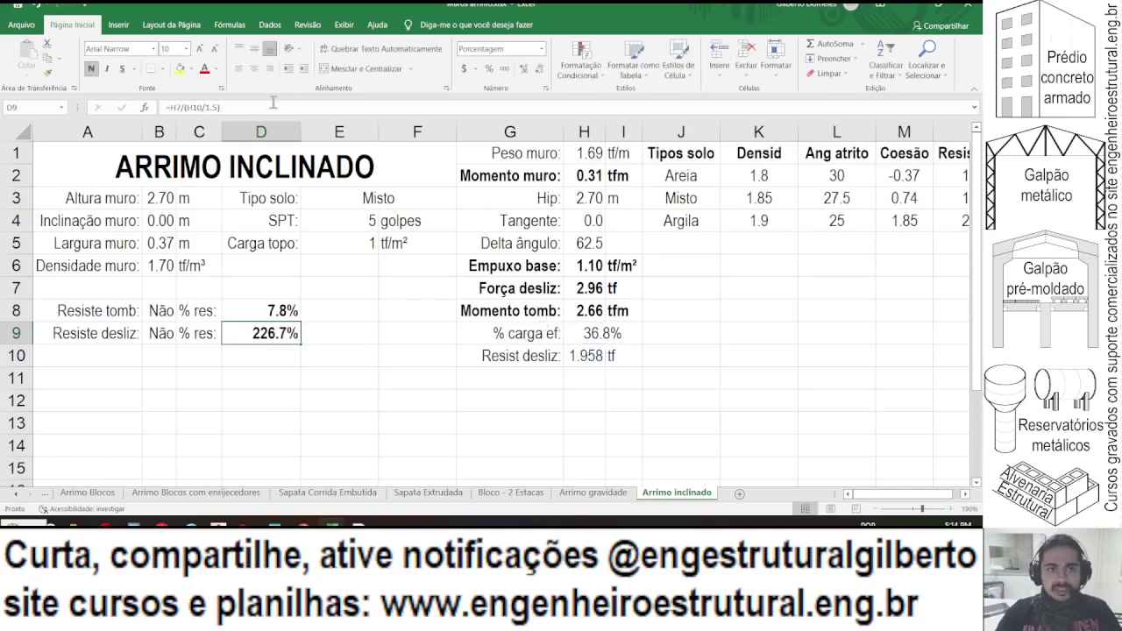
- Rewrite the sliding percentage in D9 to divide the reduced resistance by the sliding force, as =(H10/1.5)/H7
{"action": "left_click", "coordinate": [185, 107]}
{"action": "type", "text": "("}
{"action": "left_click", "coordinate": [274, 107]}
{"action": "type", "text": "/"}
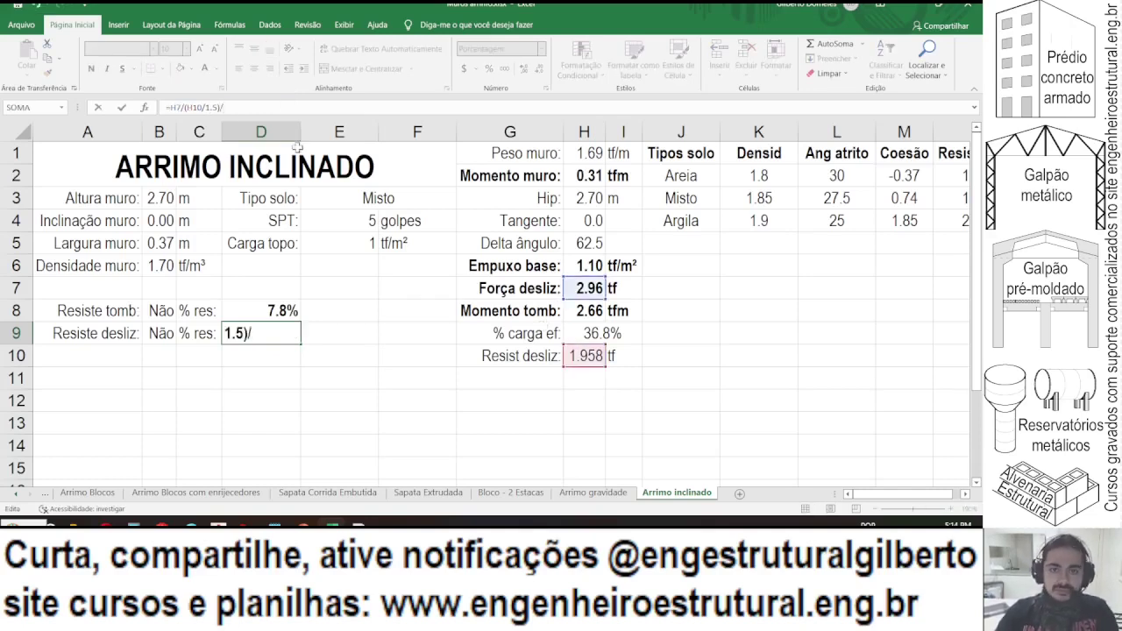
{"action": "left_click", "coordinate": [586, 288]}
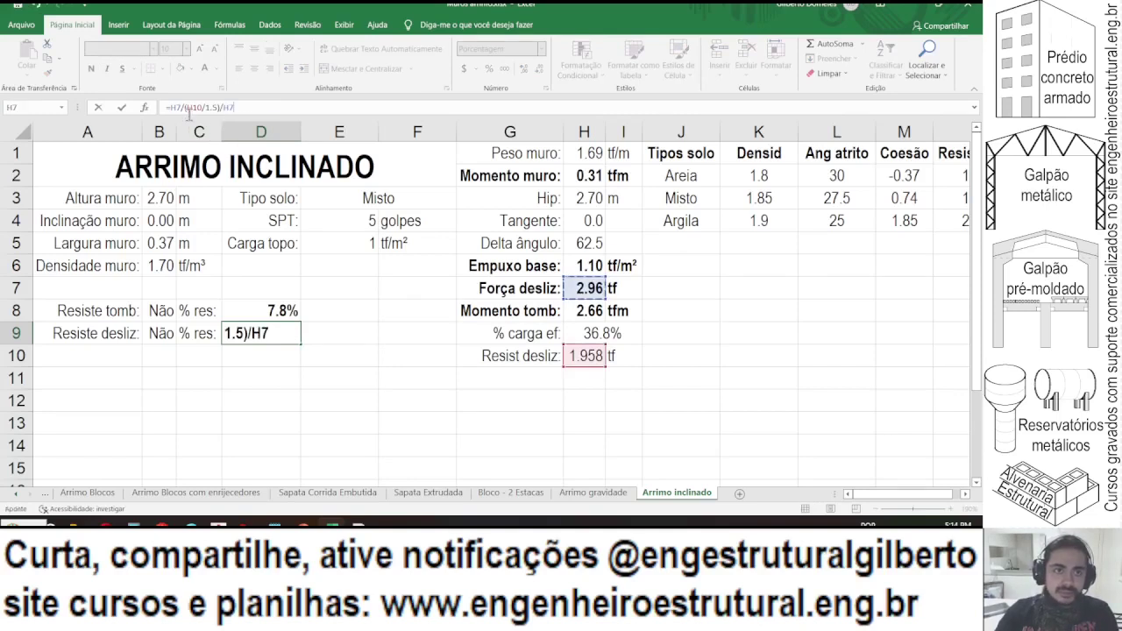
{"action": "left_click", "coordinate": [186, 107]}
{"action": "key", "text": "BackSpace"}
{"action": "key", "text": "BackSpace"}
{"action": "key", "text": "BackSpace"}
{"action": "key", "text": "BackSpace"}
{"action": "key", "text": "Return"}
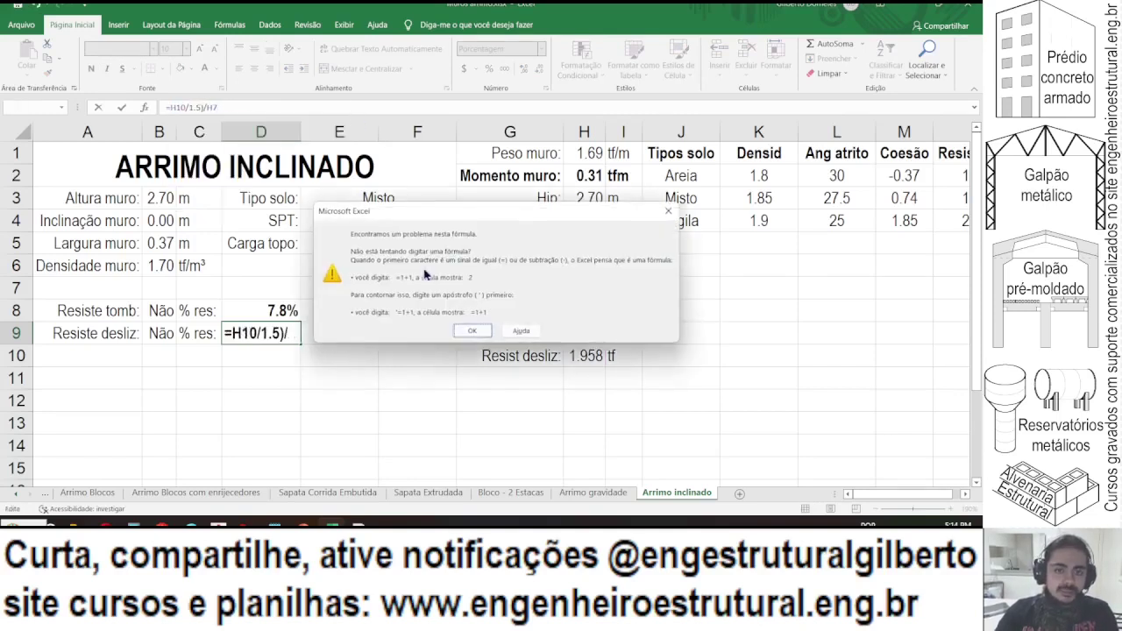
{"action": "left_click", "coordinate": [472, 332]}
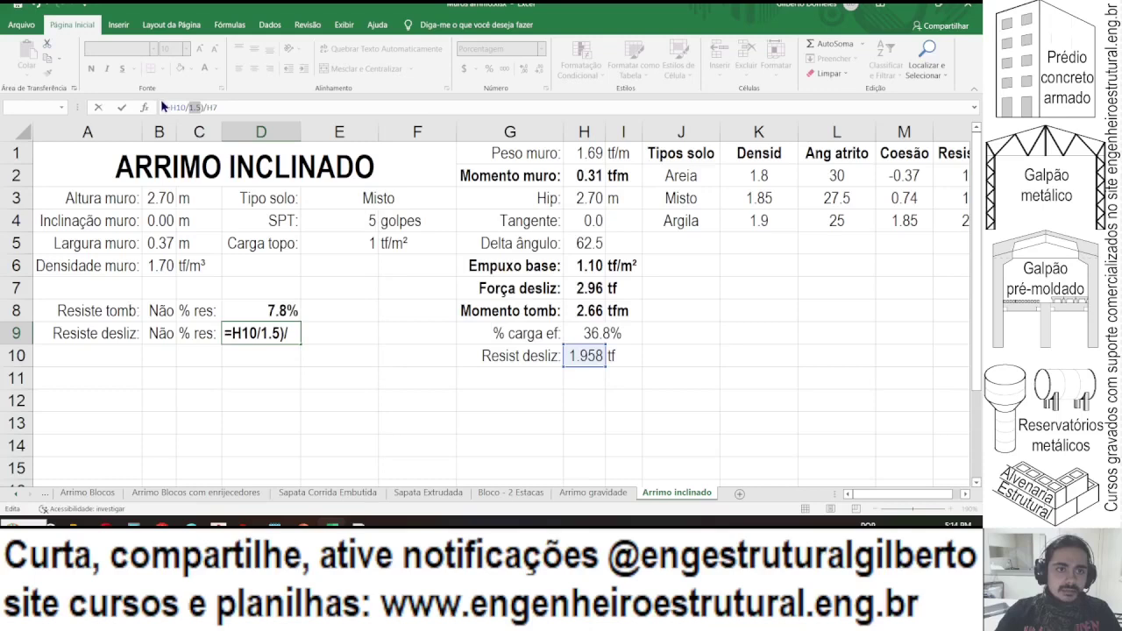
{"action": "type", "text": "("}
{"action": "key", "text": "Return"}
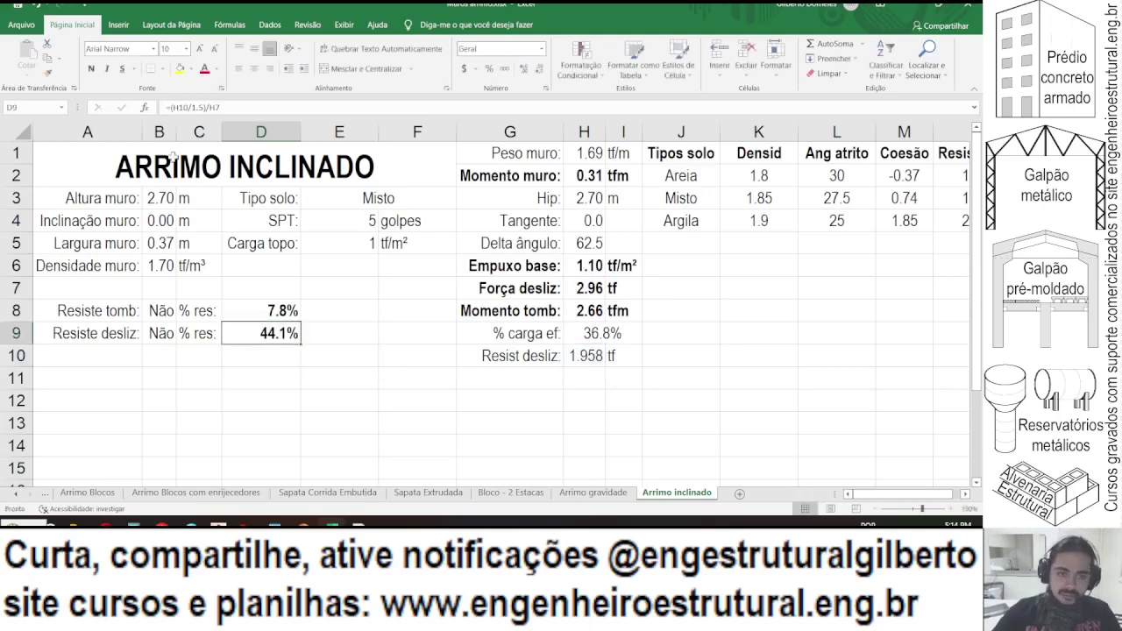
- Try wall inclinations of 0.01, 0.1, 0.2, 0.3 and 0.4 m in B4
{"action": "left_click", "coordinate": [162, 222]}
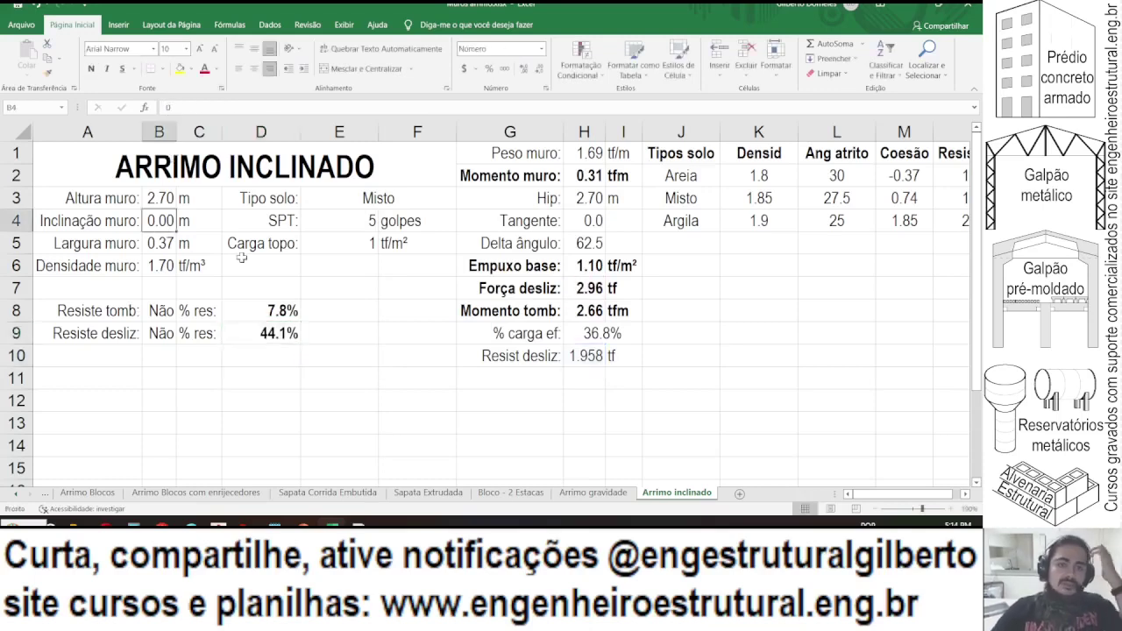
{"action": "type", "text": "0.01"}
{"action": "key", "text": "Return"}
{"action": "key", "text": "Up"}
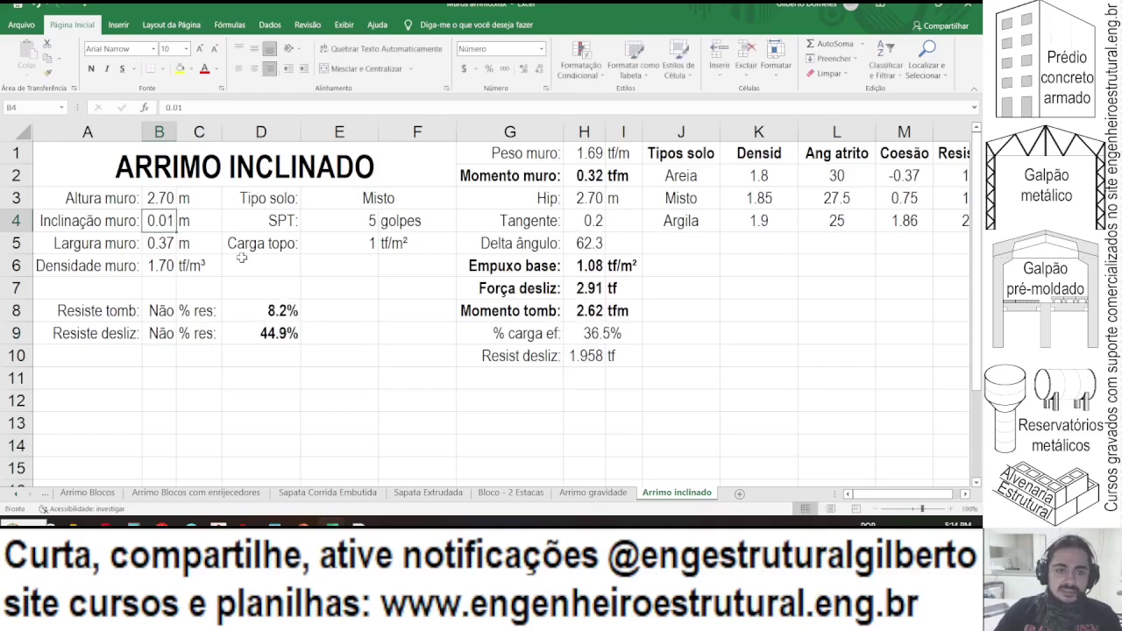
{"action": "type", "text": "0.1"}
{"action": "key", "text": "Return"}
{"action": "key", "text": "Up"}
{"action": "type", "text": "0."}
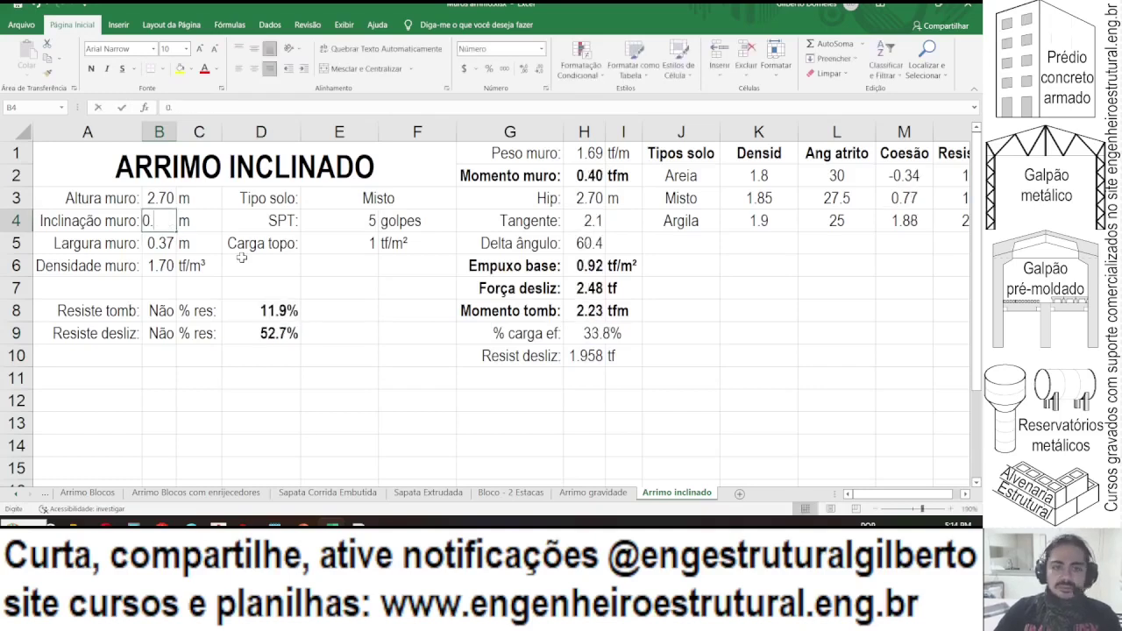
{"action": "type", "text": "2"}
{"action": "key", "text": "Return"}
{"action": "key", "text": "Up"}
{"action": "type", "text": "0"}
{"action": "key", "text": "F2"}
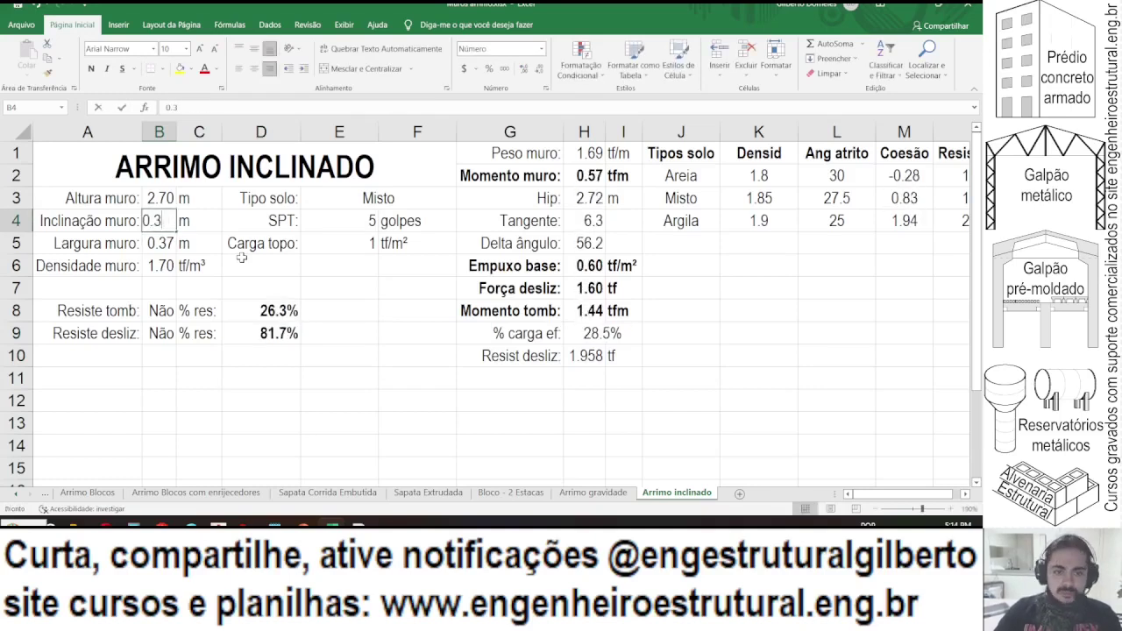
{"action": "key", "text": "BackSpace"}
{"action": "type", "text": "4"}
{"action": "key", "text": "Return"}
{"action": "key", "text": "Up"}
- Refine the wall inclination in B4 by trying 0.39 m, and set it to 0.38 m
{"action": "type", "text": "0"}
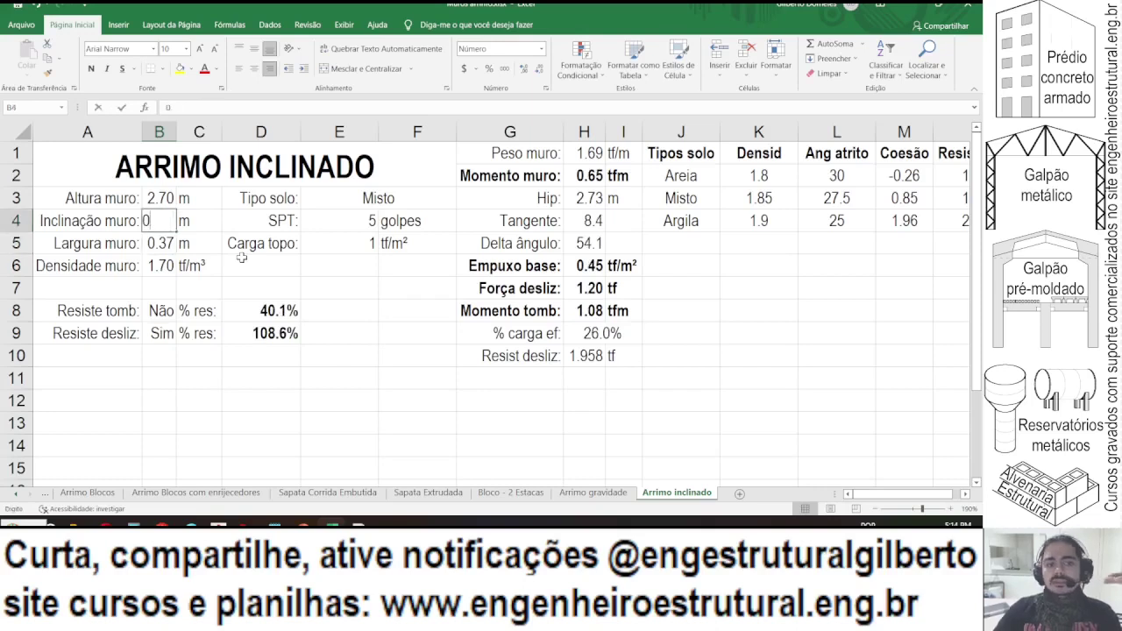
{"action": "type", "text": ".39"}
{"action": "key", "text": "Return"}
{"action": "key", "text": "Up"}
{"action": "type", "text": "0"}
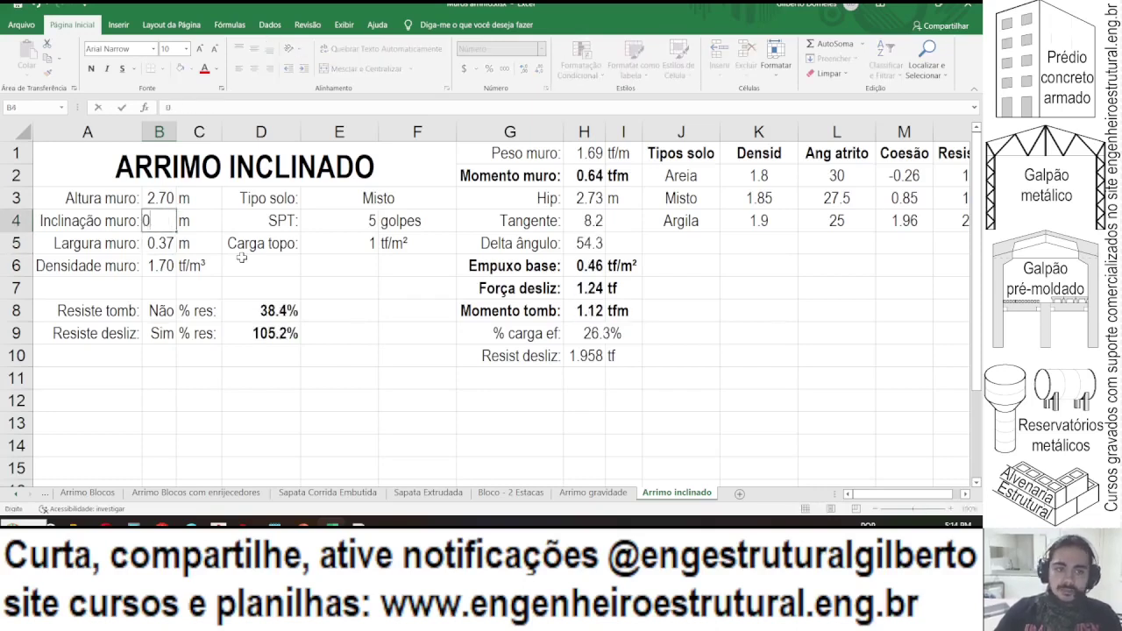
{"action": "type", "text": ".38"}
{"action": "key", "text": "Return"}
{"action": "key", "text": "Up"}
{"action": "type", "text": "0"}
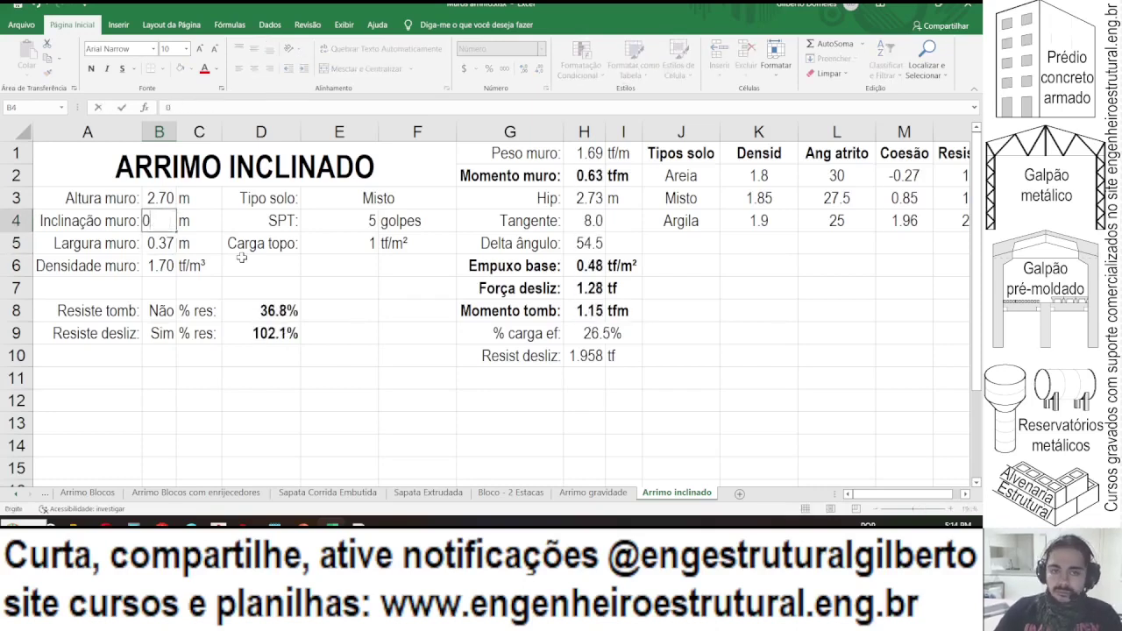
{"action": "type", "text": ".38"}
{"action": "key", "text": "Return"}
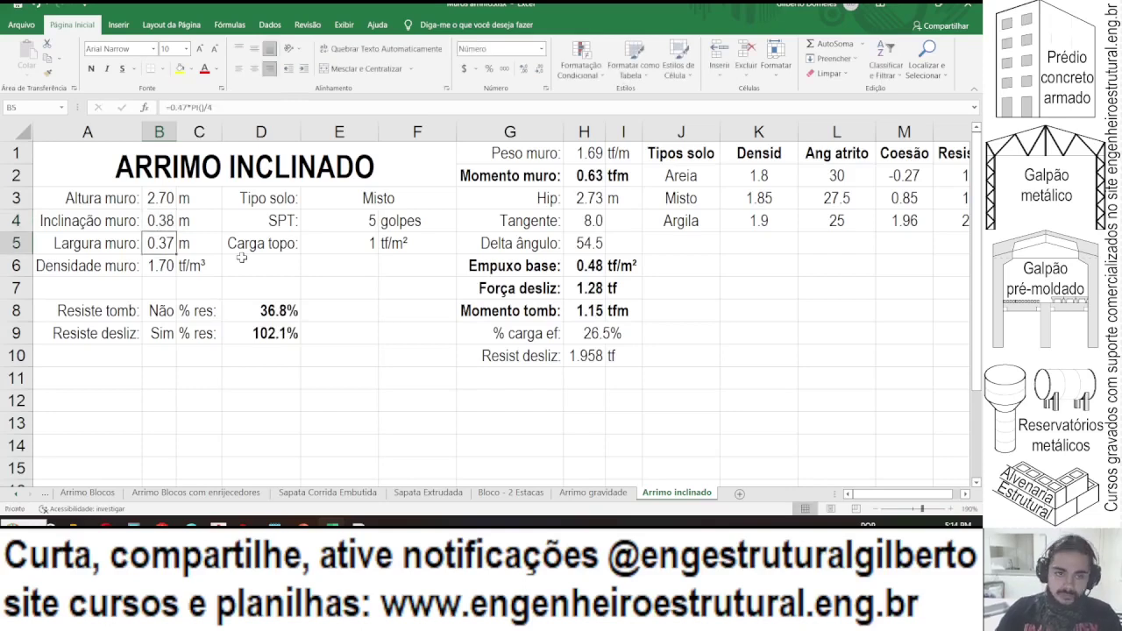
- Switch the soil type in E3 to Areia
{"action": "left_click", "coordinate": [376, 204]}
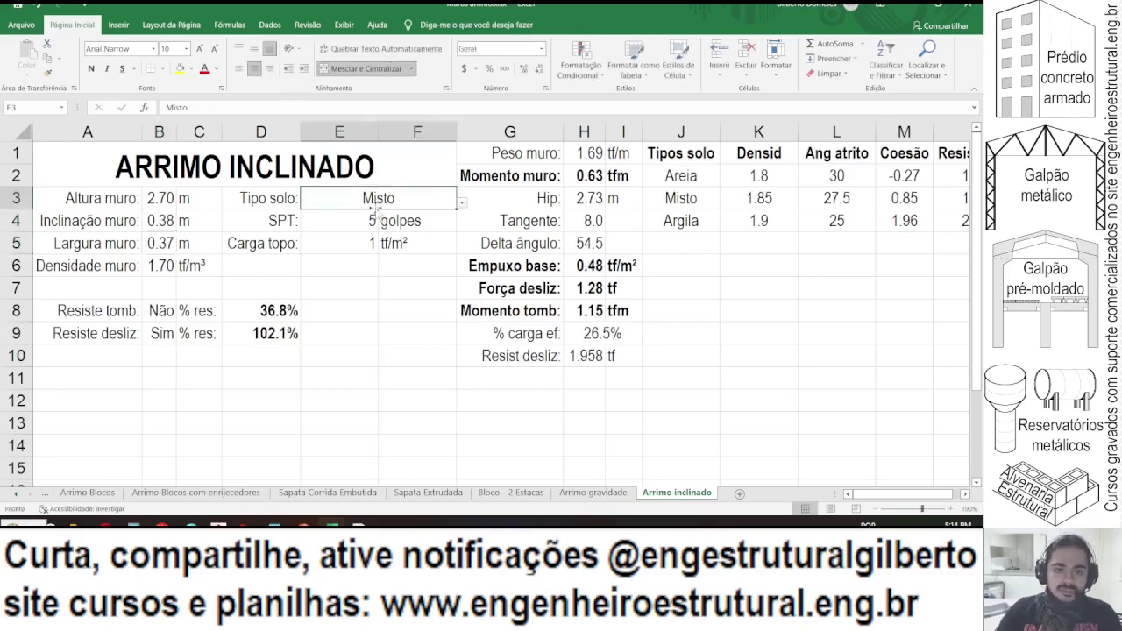
{"action": "left_click", "coordinate": [460, 202]}
{"action": "left_click", "coordinate": [374, 217]}
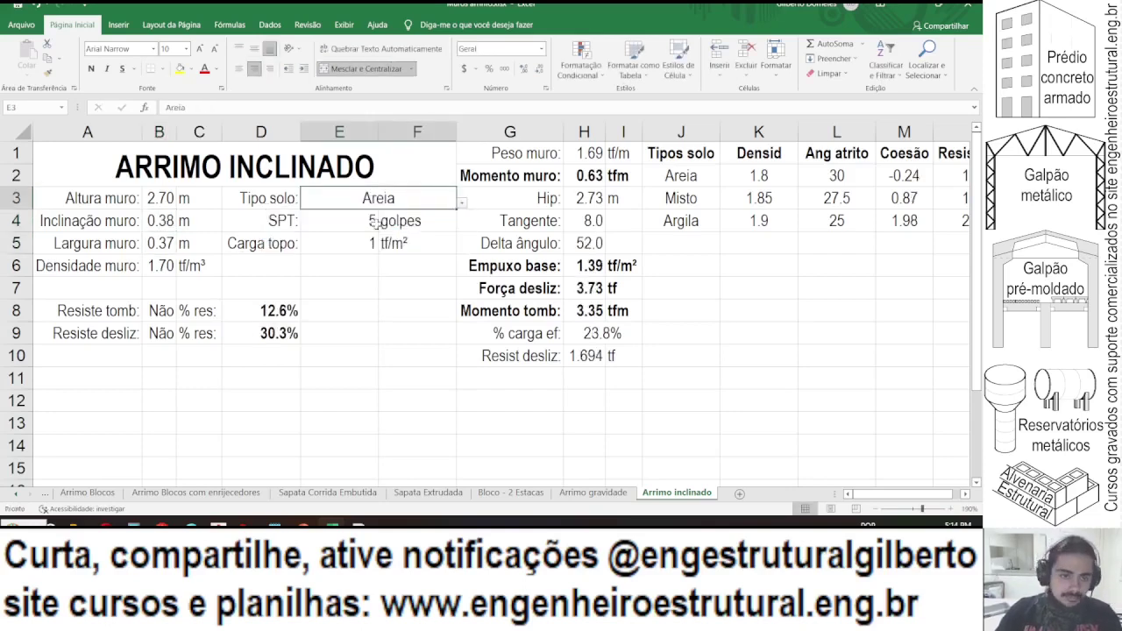
- Try a wall inclination of 1.4 m in B4, and raise it to 1.45 m
{"action": "left_click", "coordinate": [149, 217]}
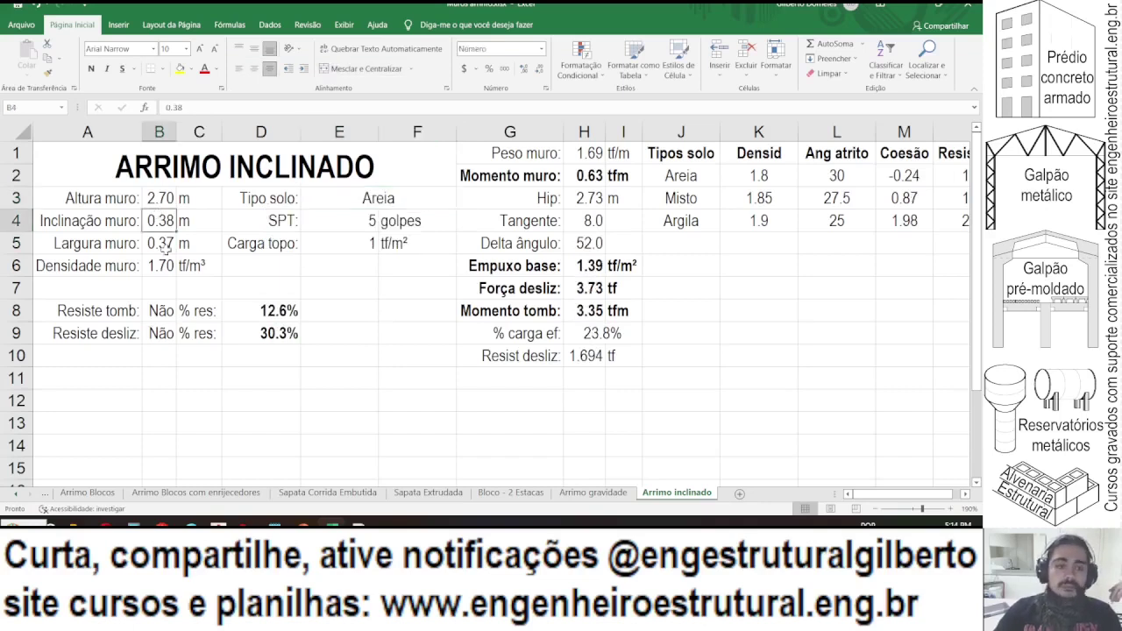
{"action": "type", "text": "1.4"}
{"action": "key", "text": "Return"}
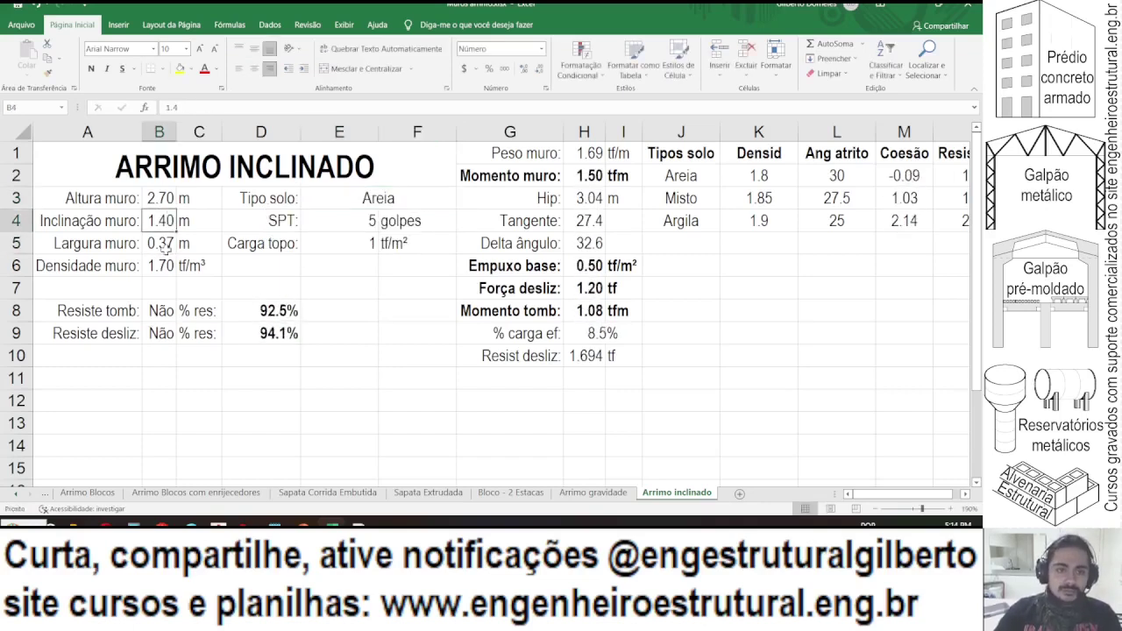
{"action": "type", "text": "1.45"}
{"action": "key", "text": "Return"}
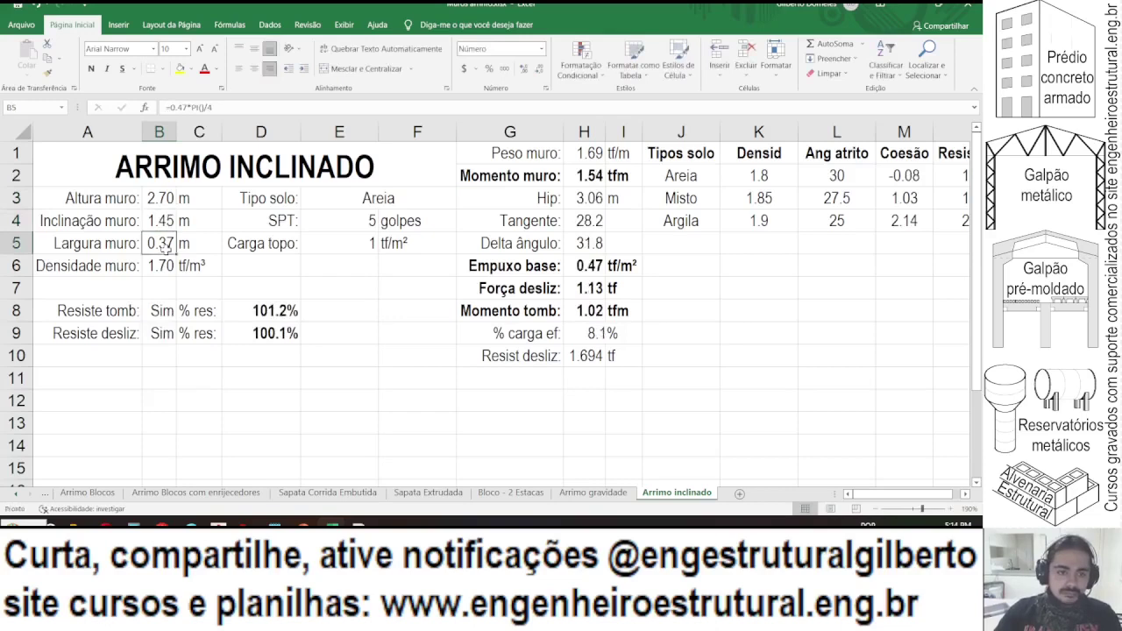
{"action": "key", "text": "Up"}
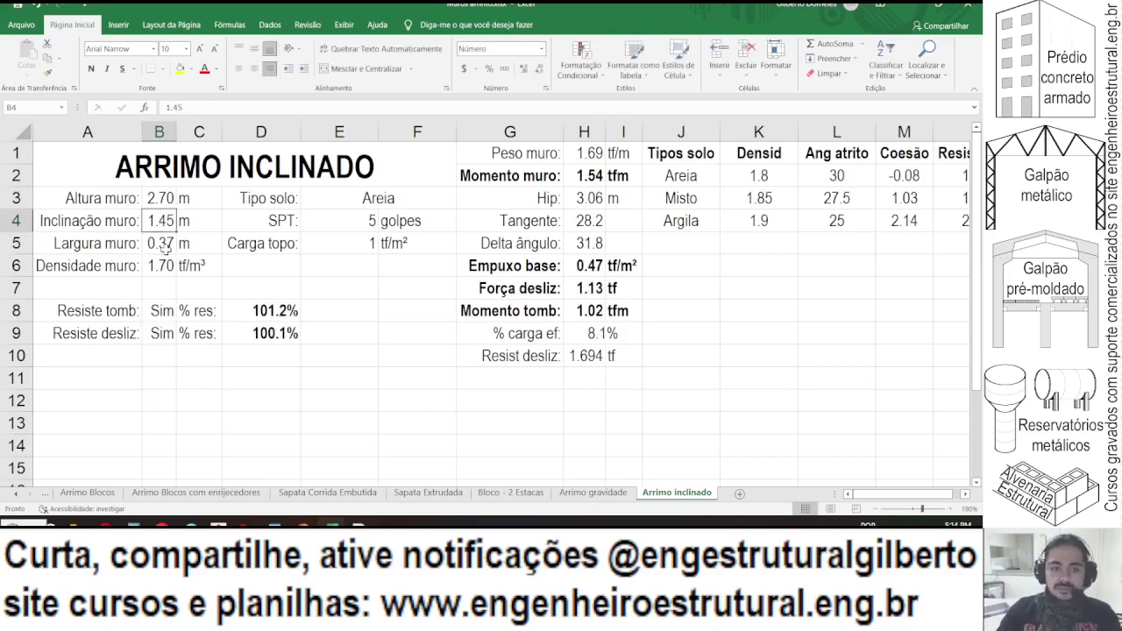
- Examine the sliding percentage formula in D9
{"action": "left_click", "coordinate": [268, 332]}
{"action": "left_click", "coordinate": [215, 106]}
{"action": "key", "text": "Escape"}
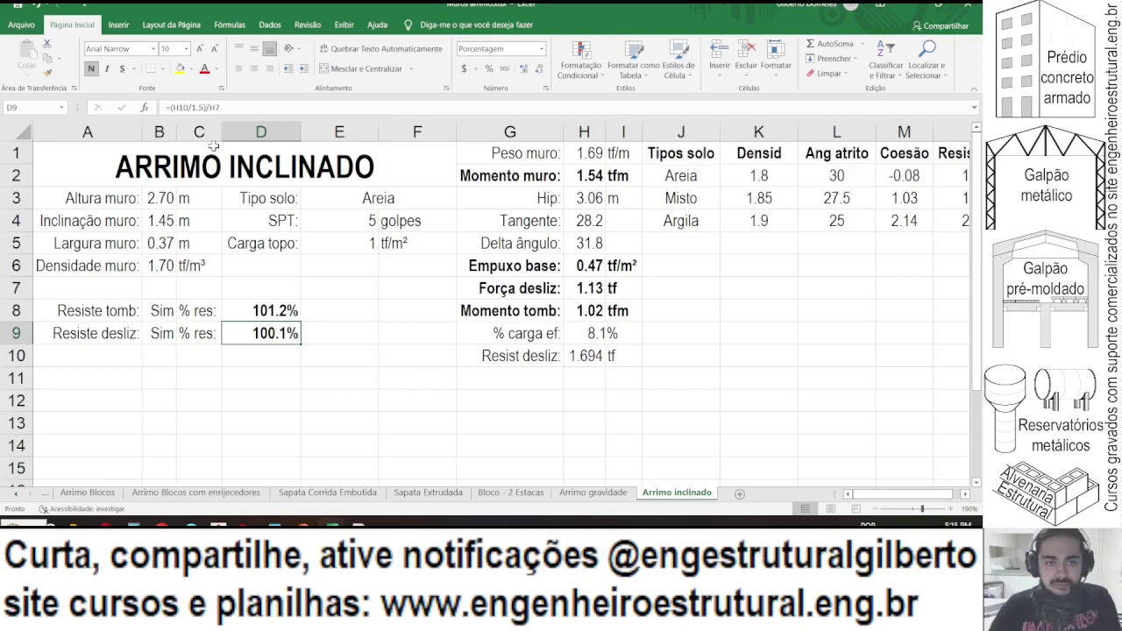
- Change the wall width formula in B5 to =0.6*PI()/4
{"action": "left_click", "coordinate": [158, 243]}
{"action": "double_click", "coordinate": [178, 107]}
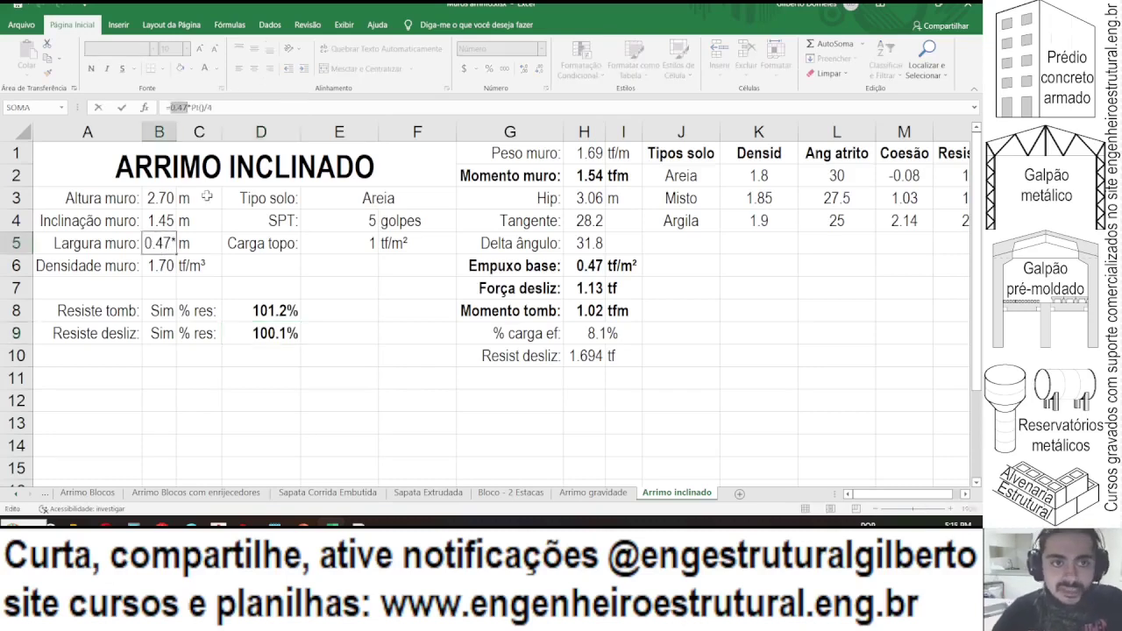
{"action": "type", "text": "0.6"}
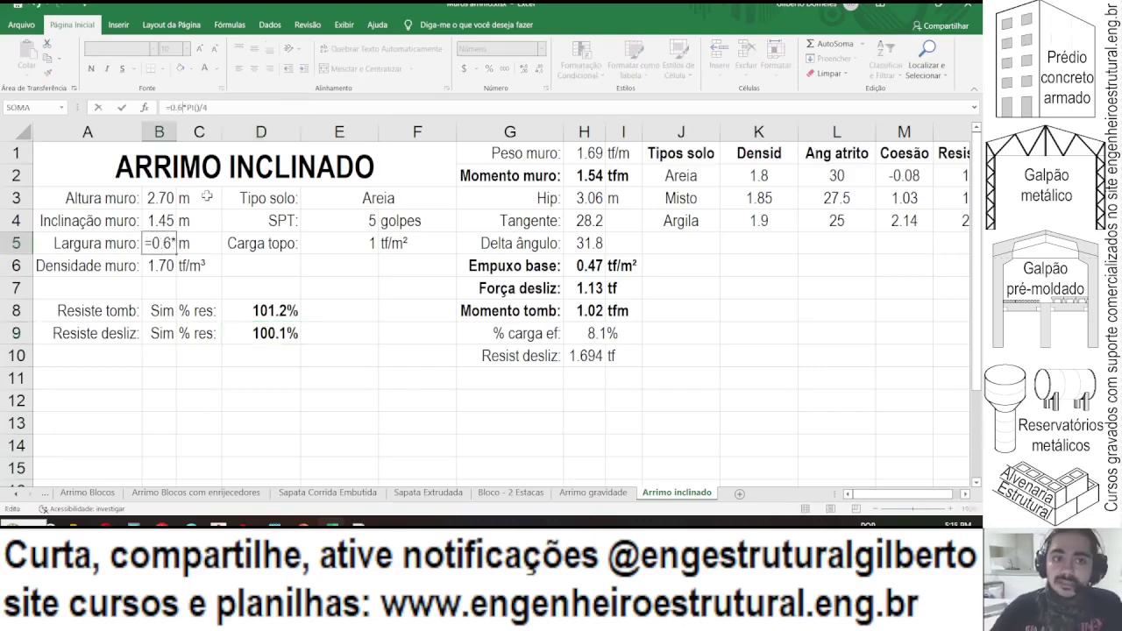
{"action": "key", "text": "Return"}
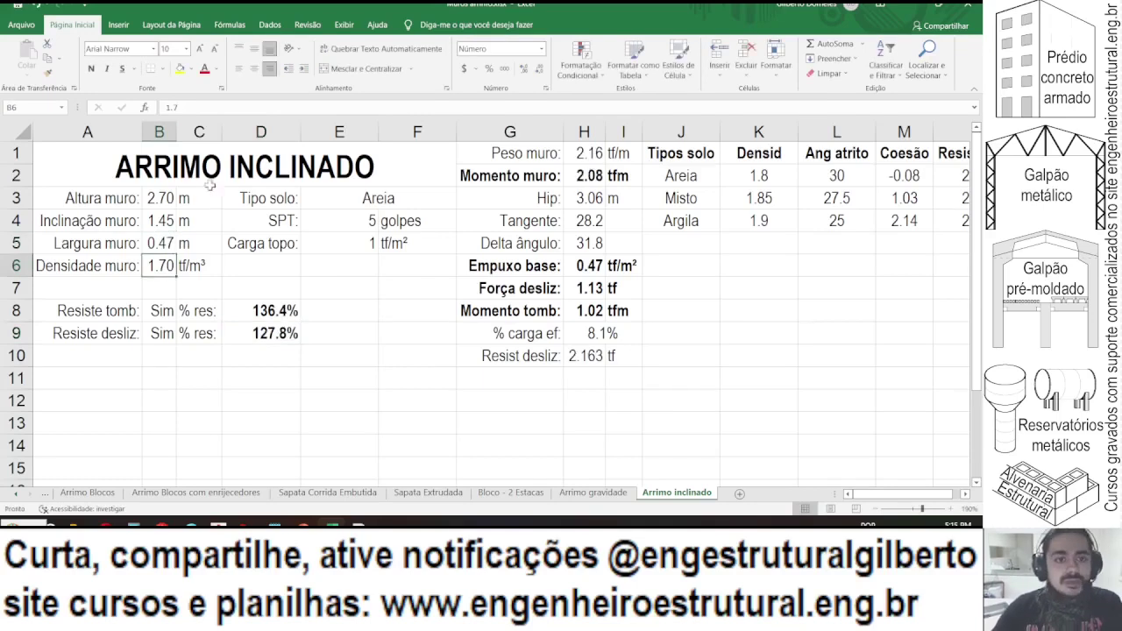
- Try smaller wall inclinations of 1.4, 1.35 and 1.3 m in B4
{"action": "left_click", "coordinate": [167, 221]}
{"action": "type", "text": "1.4"}
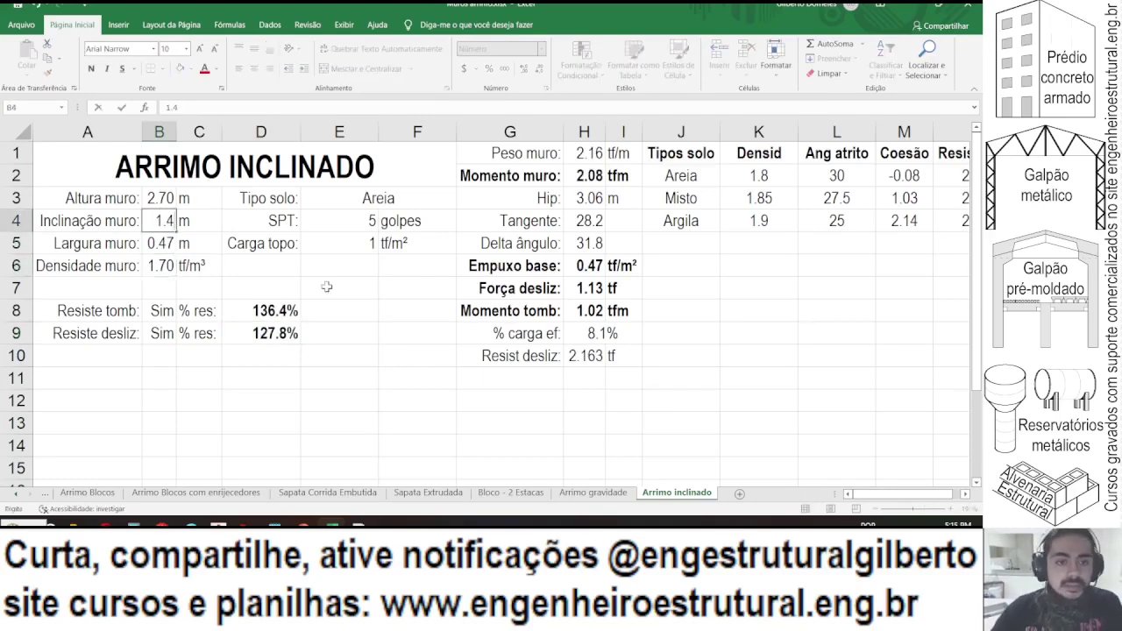
{"action": "key", "text": "Return"}
{"action": "key", "text": "Up"}
{"action": "type", "text": "1.35"}
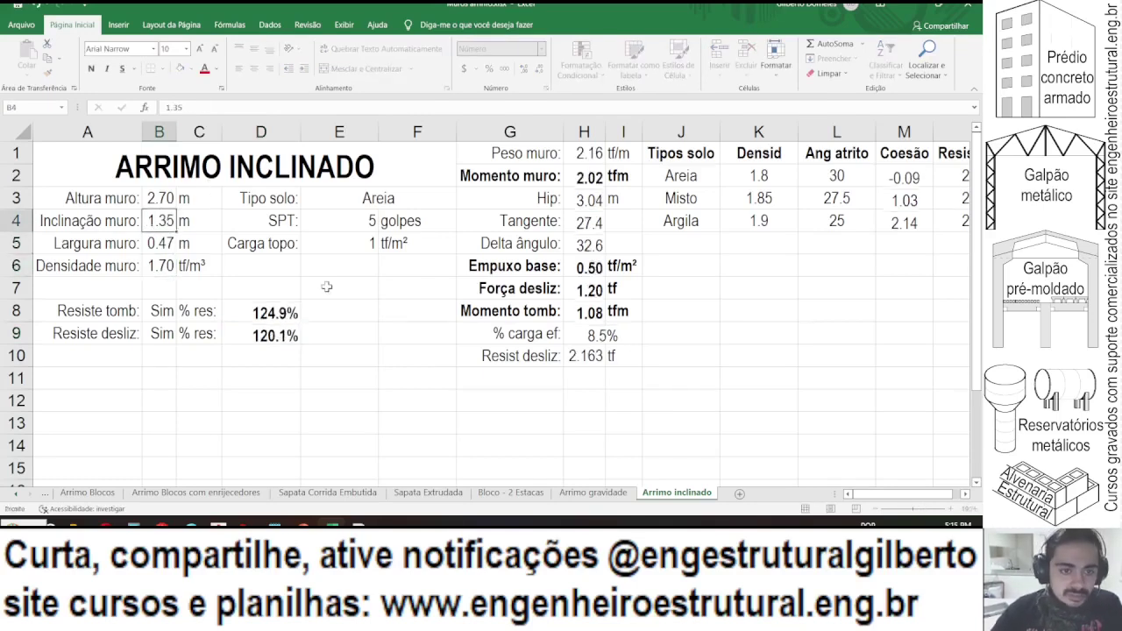
{"action": "key", "text": "Return"}
{"action": "key", "text": "Up"}
{"action": "type", "text": "1.3"}
{"action": "key", "text": "Return"}
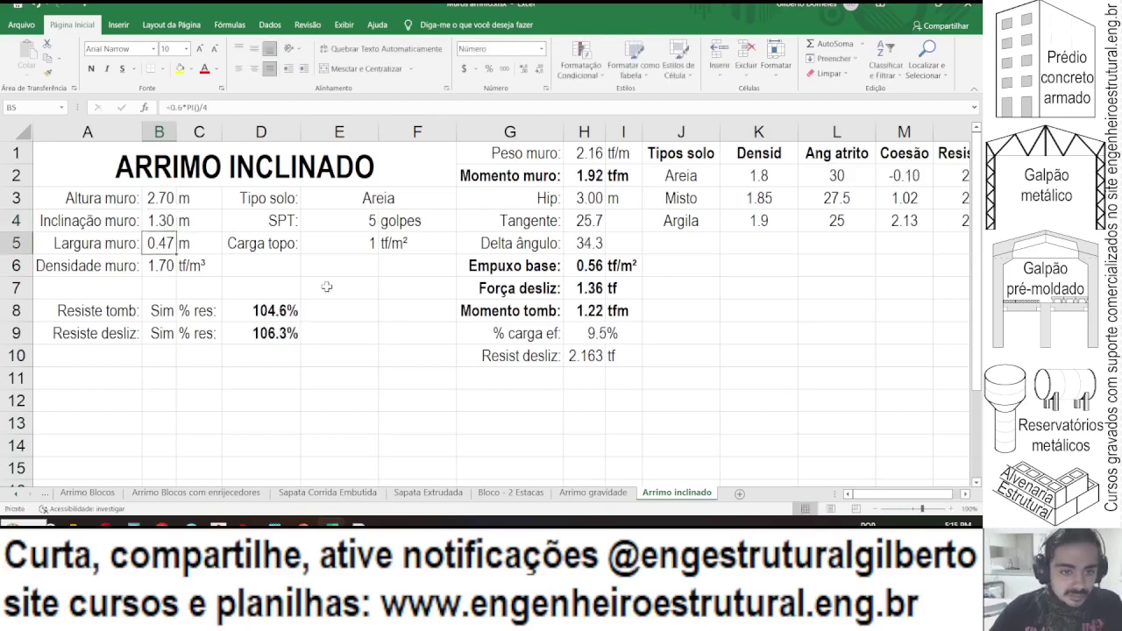
- Fine-tune the wall inclination in B4 through 1.25, 1.26 and 1.27 m, and set it to 1.28 m
{"action": "key", "text": "Up"}
{"action": "type", "text": "1.25"}
{"action": "key", "text": "Return"}
{"action": "key", "text": "Up"}
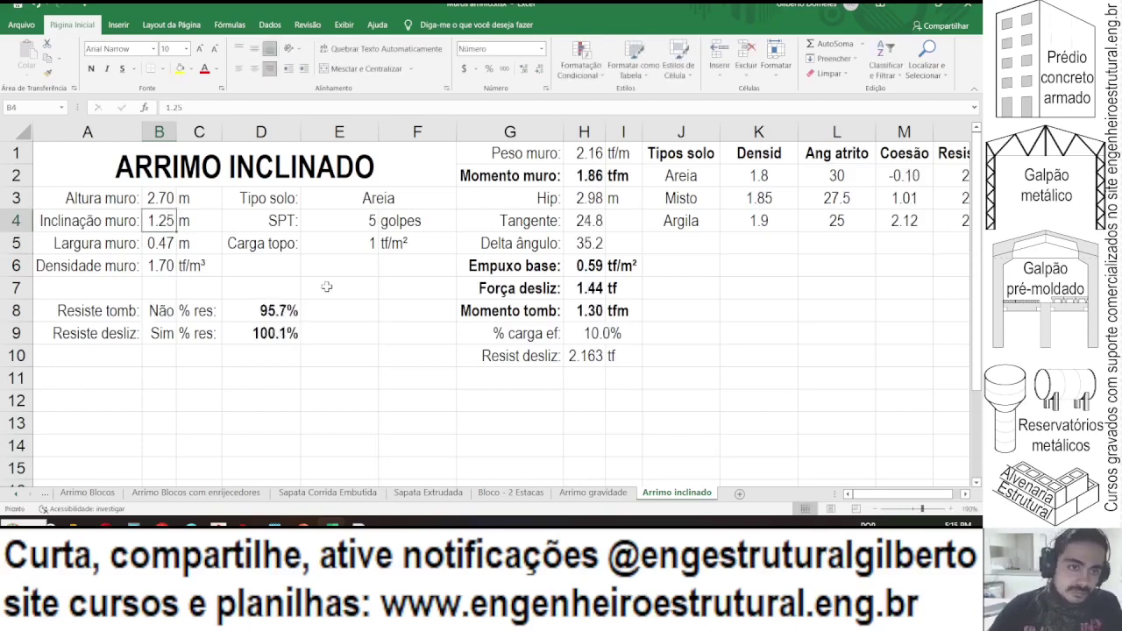
{"action": "type", "text": "1.26"}
{"action": "key", "text": "Return"}
{"action": "key", "text": "Up"}
{"action": "type", "text": "1.2"}
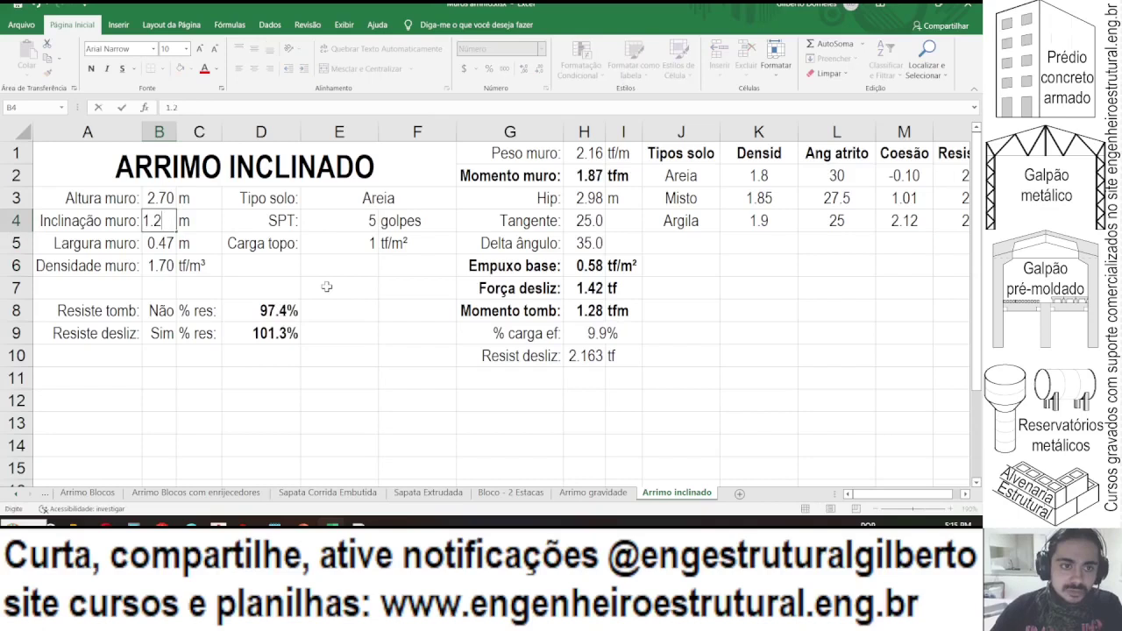
{"action": "type", "text": "7"}
{"action": "key", "text": "Return"}
{"action": "key", "text": "Up"}
{"action": "type", "text": "1.28"}
{"action": "key", "text": "Return"}
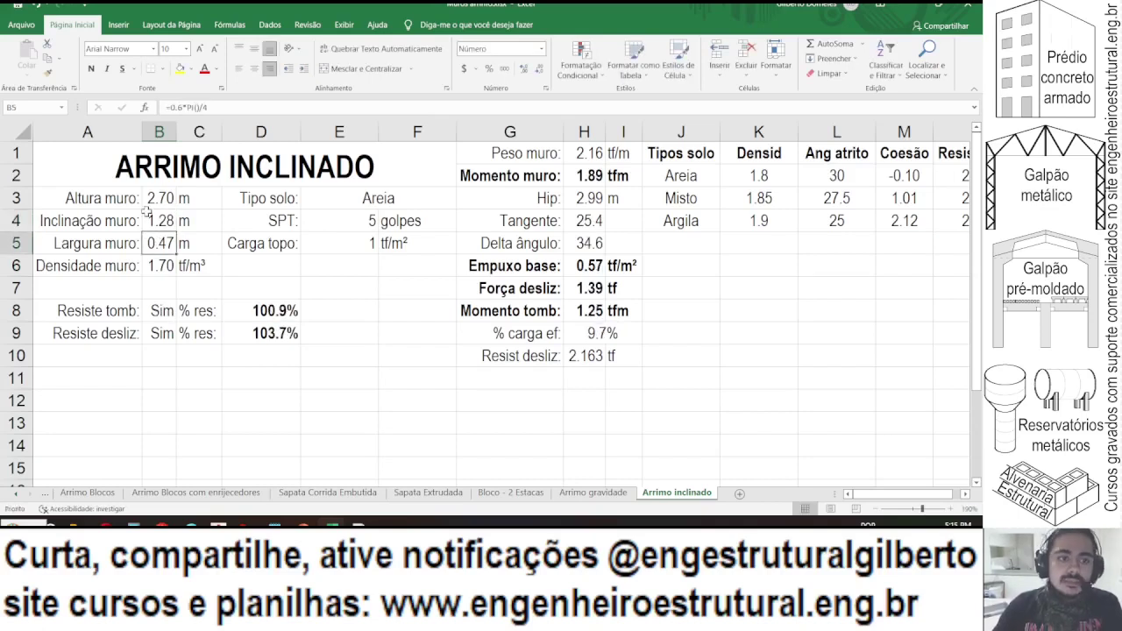
- Change the wall width formula in B5 to =0.7*PI()/4
{"action": "left_click", "coordinate": [177, 107]}
{"action": "key", "text": "BackSpace"}
{"action": "key", "text": "BackSpace"}
{"action": "type", "text": ".7"}
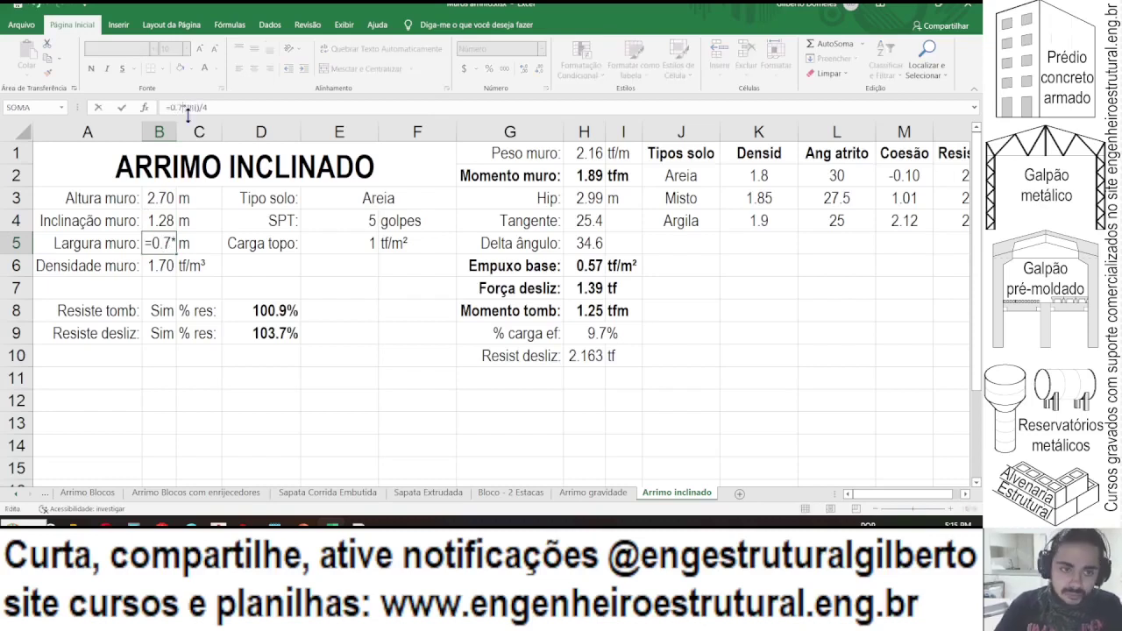
{"action": "key", "text": "Return"}
- Try wall inclinations of 1.2 and 1.15 m in B4, and set the inclination to 1.17 m
{"action": "key", "text": "Up"}
{"action": "key", "text": "Up"}
{"action": "type", "text": "1.2"}
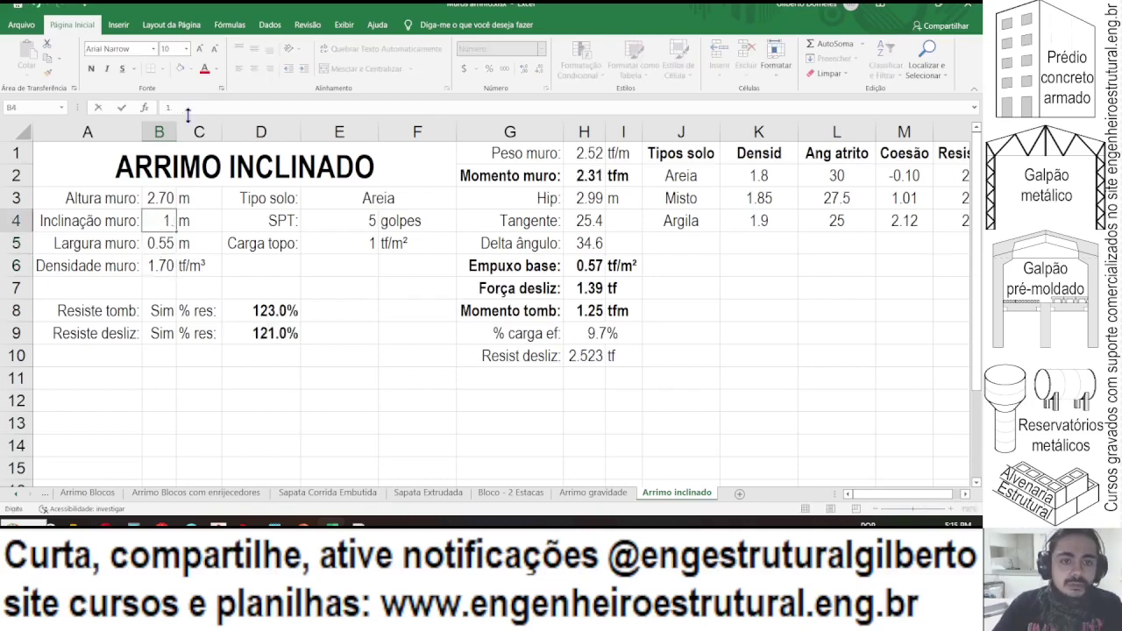
{"action": "key", "text": "Return"}
{"action": "key", "text": "Up"}
{"action": "type", "text": "1.15"}
{"action": "key", "text": "Return"}
{"action": "key", "text": "Up"}
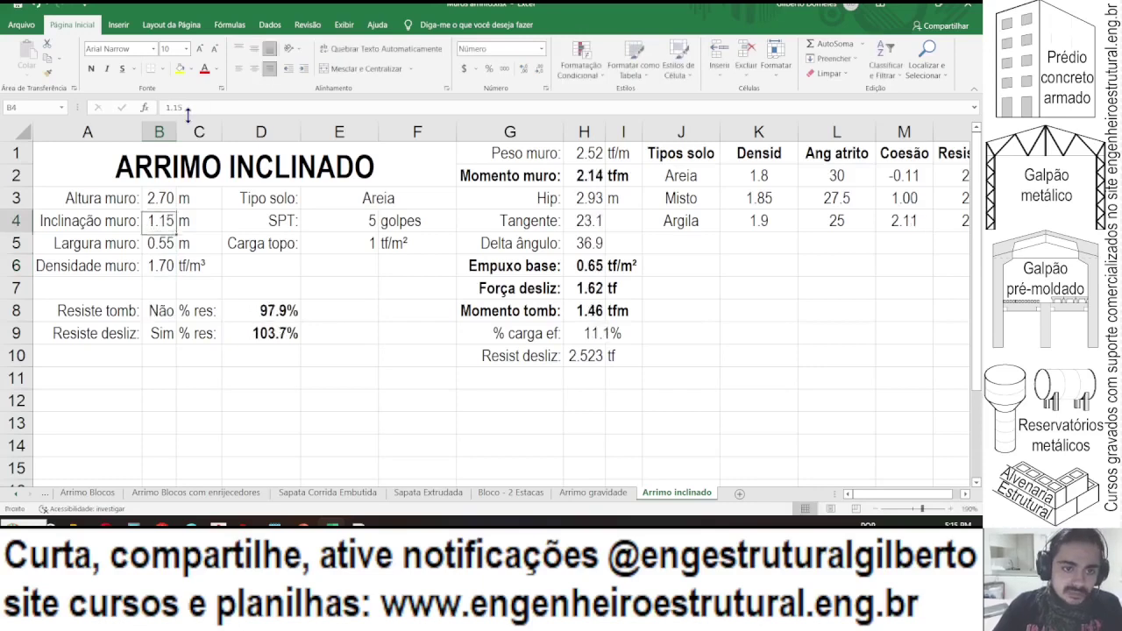
{"action": "type", "text": "1.17"}
{"action": "key", "text": "Return"}
{"action": "key", "text": "Up"}
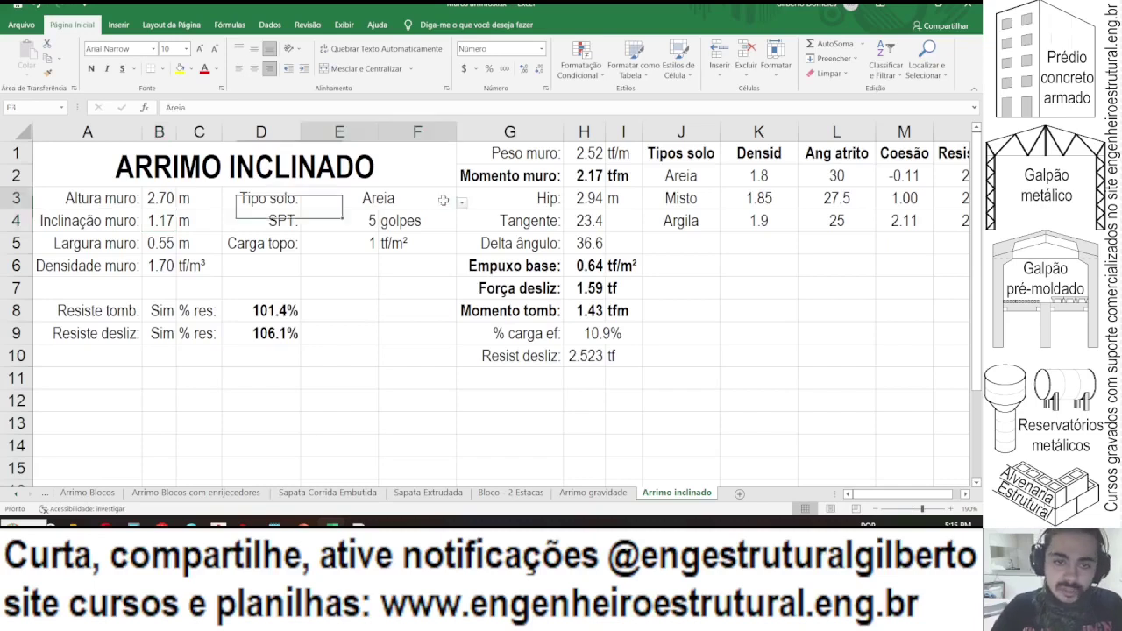
- Change the soil type in E3 to Misto
{"action": "left_click", "coordinate": [385, 198]}
{"action": "left_click", "coordinate": [461, 203]}
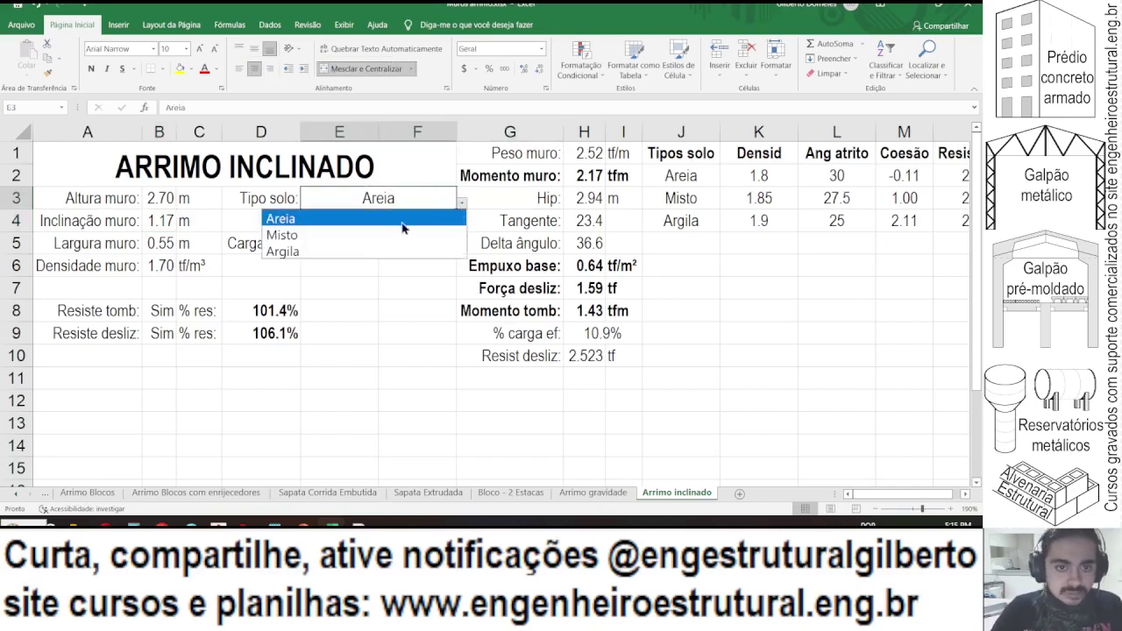
{"action": "left_click", "coordinate": [456, 235]}
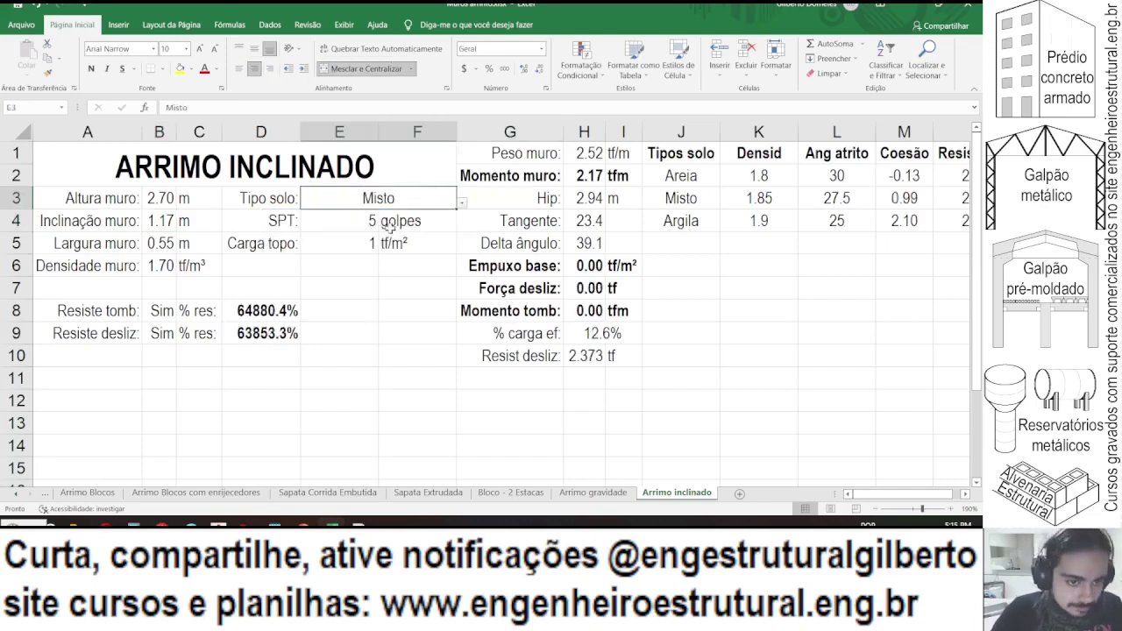
- Change the wall width formula in B5 to =0.47*PI()/4
{"action": "left_click", "coordinate": [162, 230]}
{"action": "left_click", "coordinate": [175, 243]}
{"action": "left_click", "coordinate": [185, 106]}
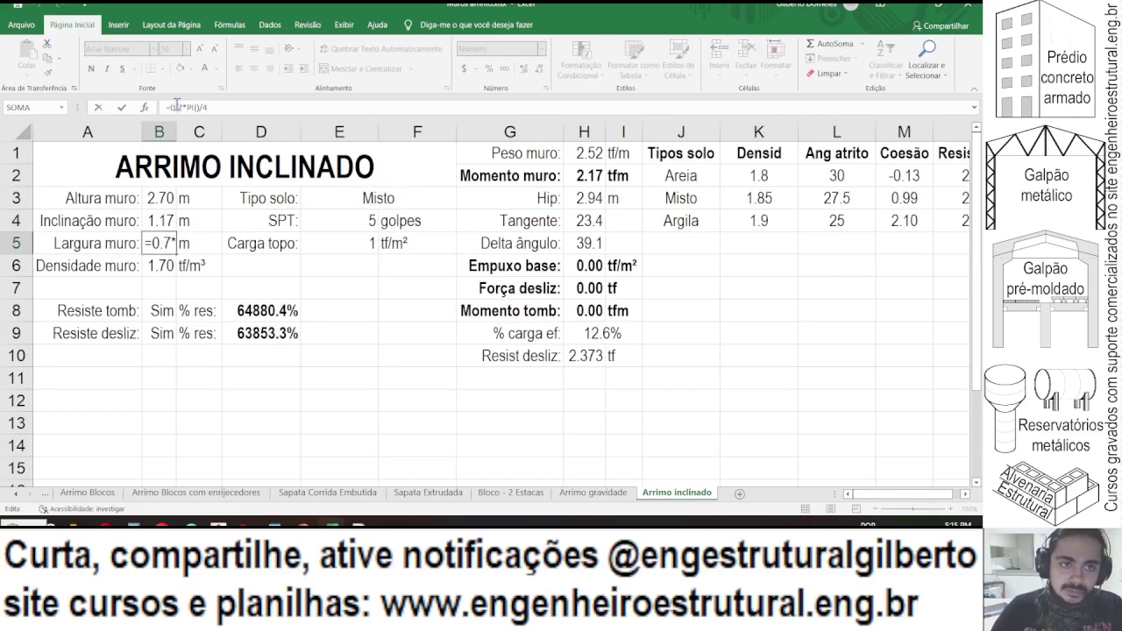
{"action": "key", "text": "BackSpace"}
{"action": "type", "text": "47"}
{"action": "key", "text": "Return"}
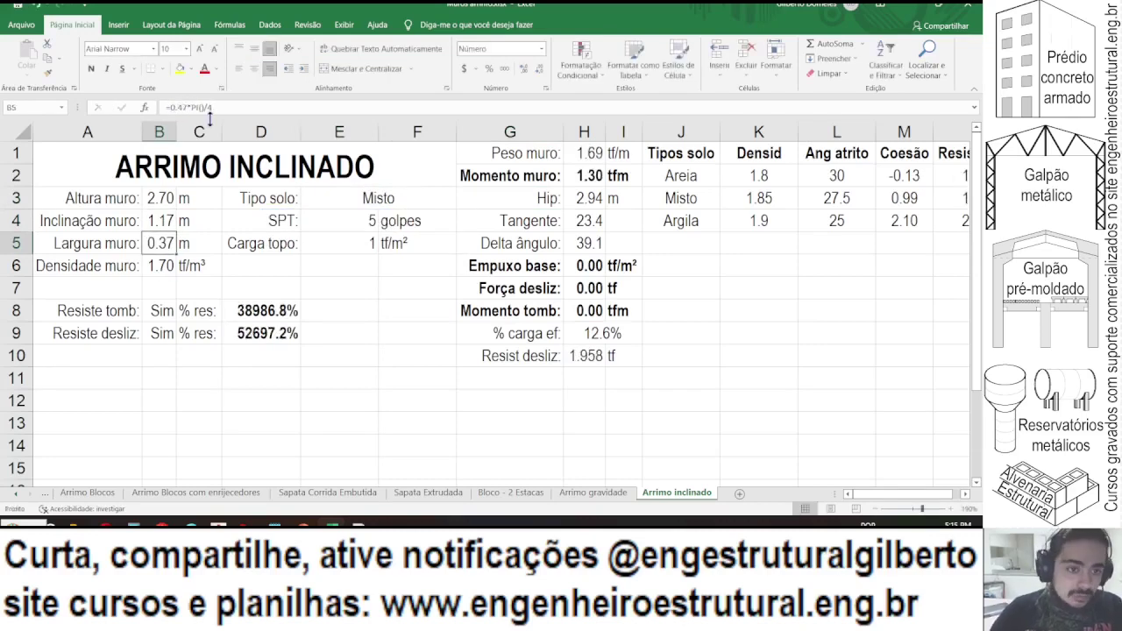
- Try wall inclinations of 1, 0.4, 0.45 and 0.6 m in B4 for the mixed soil
{"action": "key", "text": "Up"}
{"action": "key", "text": "Up"}
{"action": "type", "text": "0.4"}
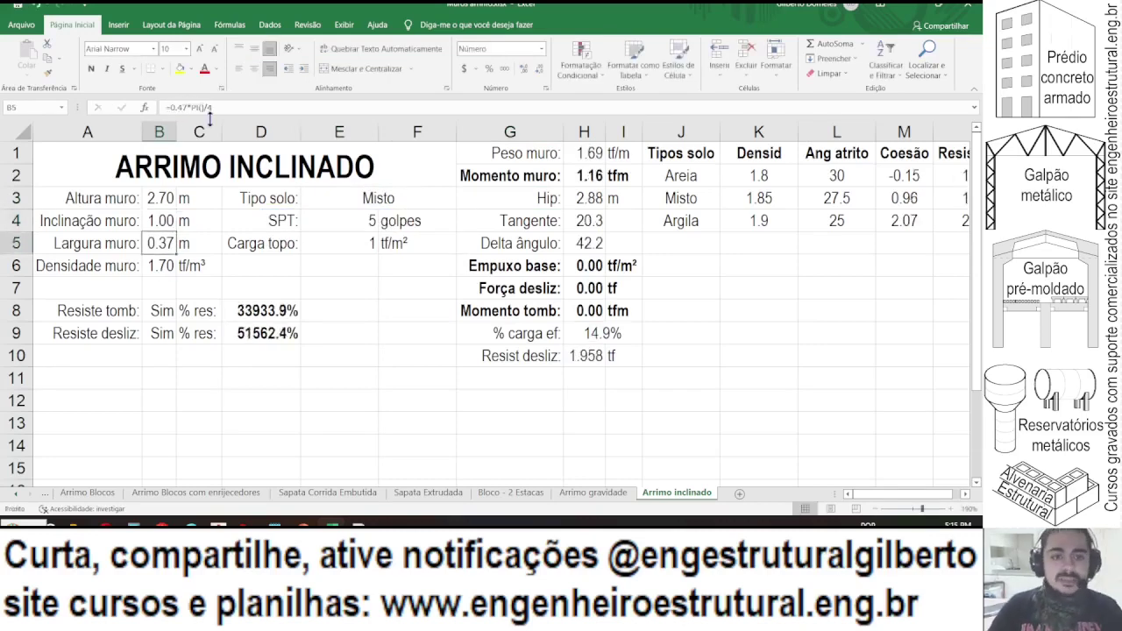
{"action": "key", "text": "Return"}
{"action": "key", "text": "Up"}
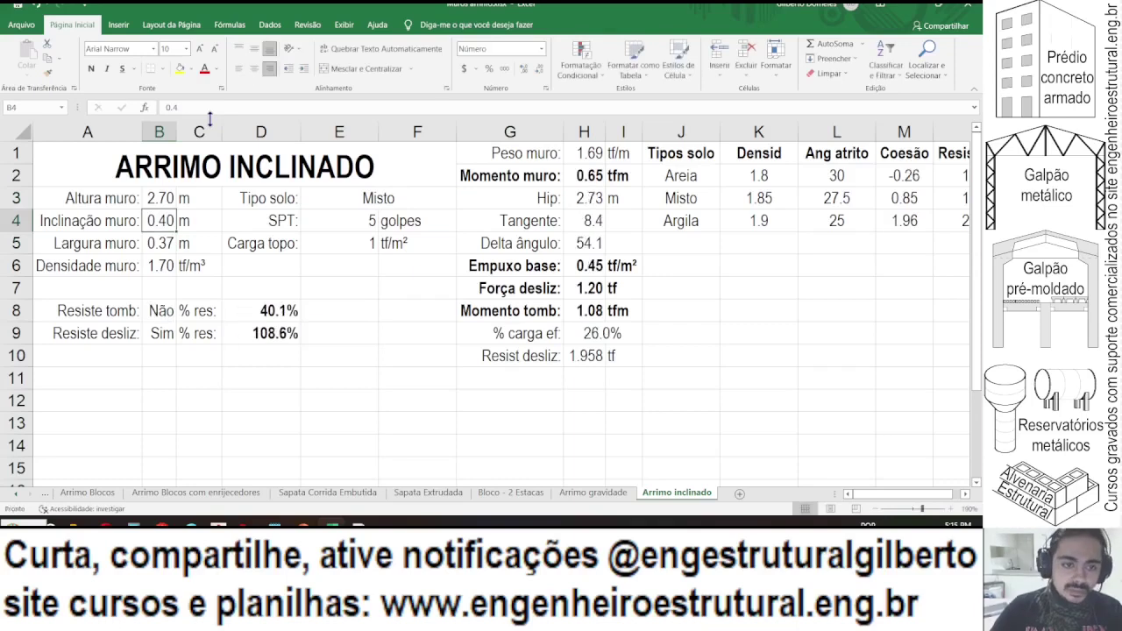
{"action": "type", "text": "0.45"}
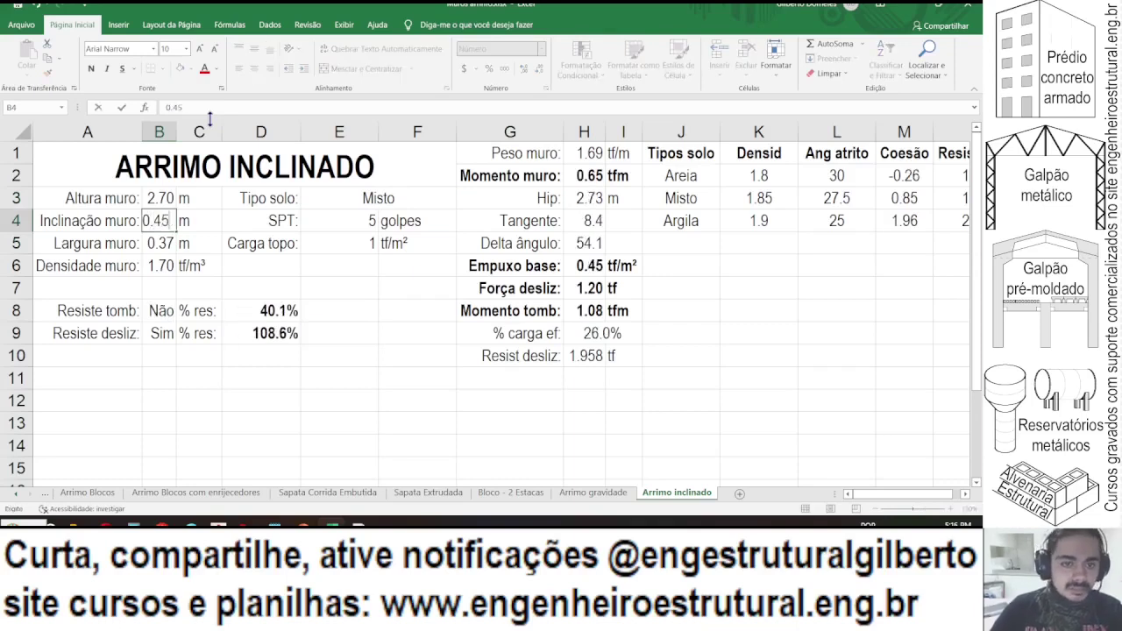
{"action": "key", "text": "Return"}
{"action": "key", "text": "Up"}
{"action": "type", "text": "0.6"}
{"action": "key", "text": "Return"}
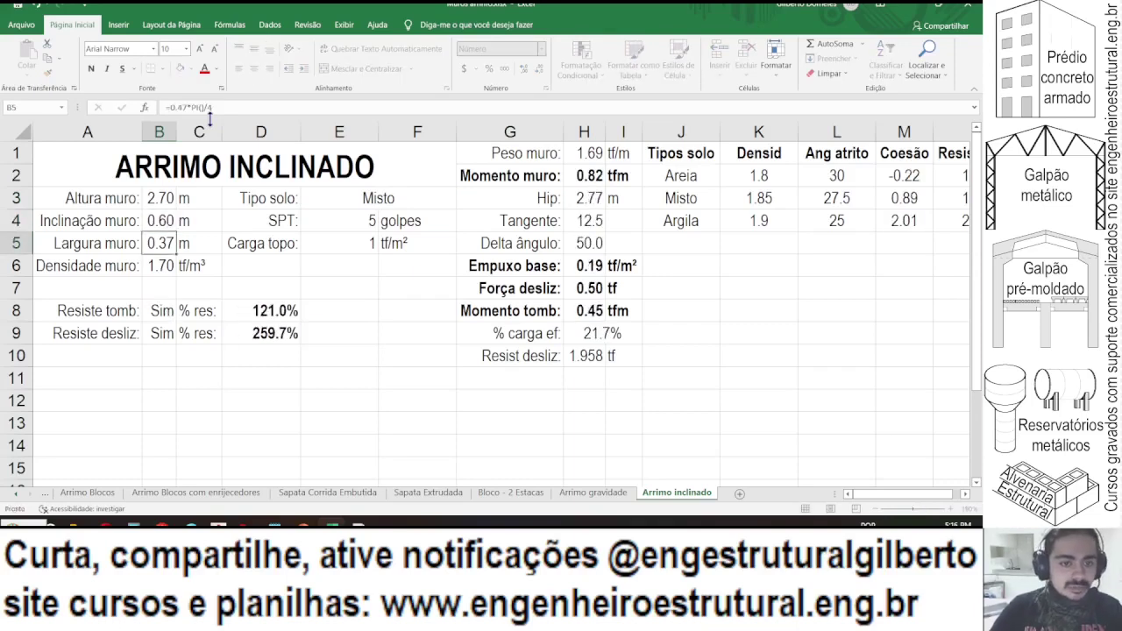
- Fine-tune the wall inclination in B4 through 0.55 and 0.57 m, and set it to 0.58 m
{"action": "key", "text": "Up"}
{"action": "type", "text": "0.55"}
{"action": "key", "text": "Return"}
{"action": "key", "text": "Up"}
{"action": "type", "text": "0"}
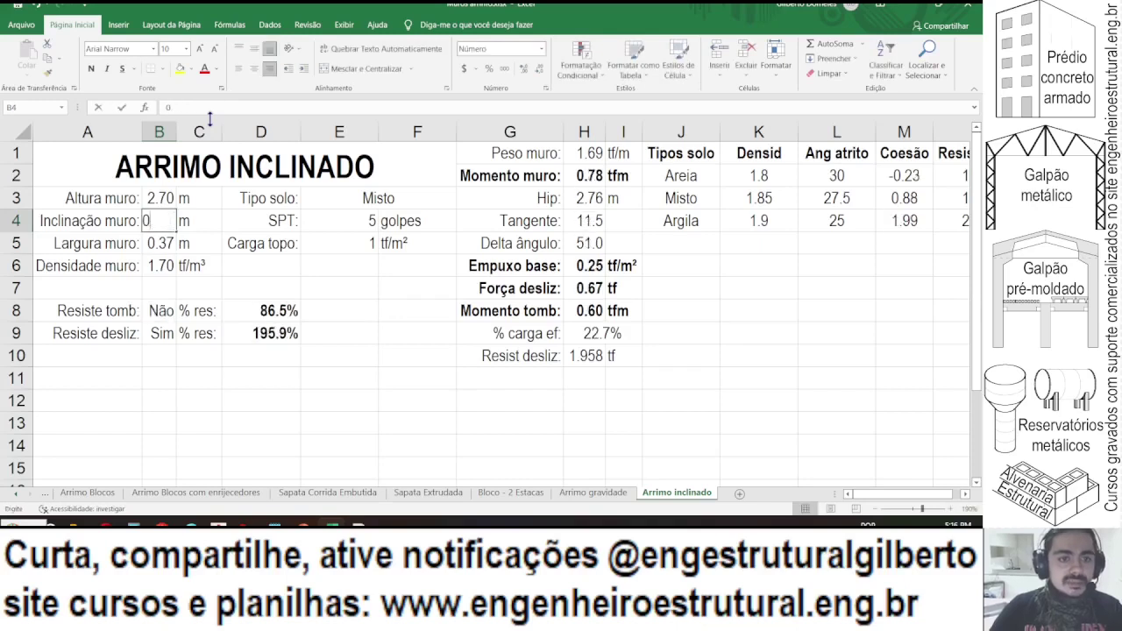
{"action": "type", "text": ".57"}
{"action": "key", "text": "Return"}
{"action": "key", "text": "Up"}
{"action": "type", "text": "0.58"}
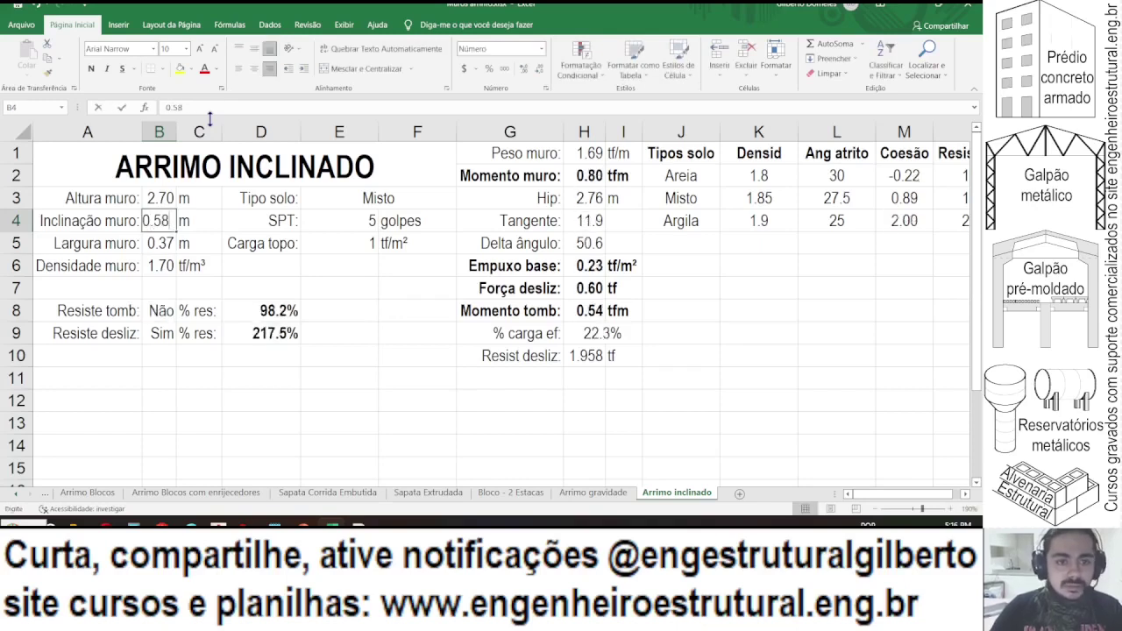
{"action": "key", "text": "Return"}
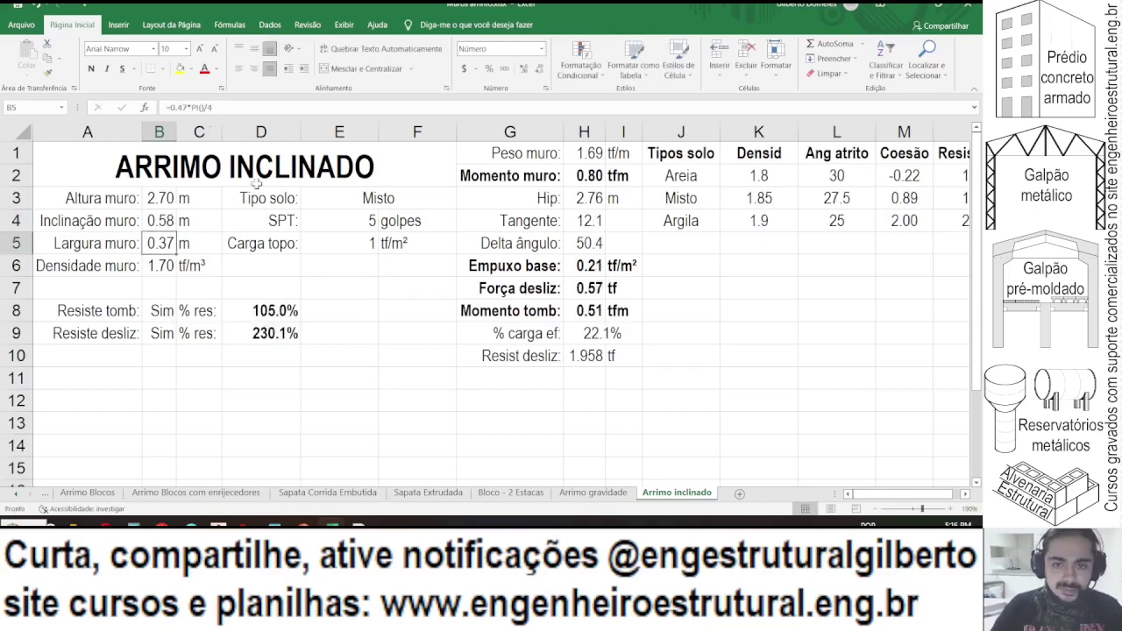
- Compare the overturning and sliding resistance percentages in D8 and D9
{"action": "left_click", "coordinate": [232, 307]}
{"action": "left_click", "coordinate": [253, 324]}
{"action": "left_click", "coordinate": [252, 312]}
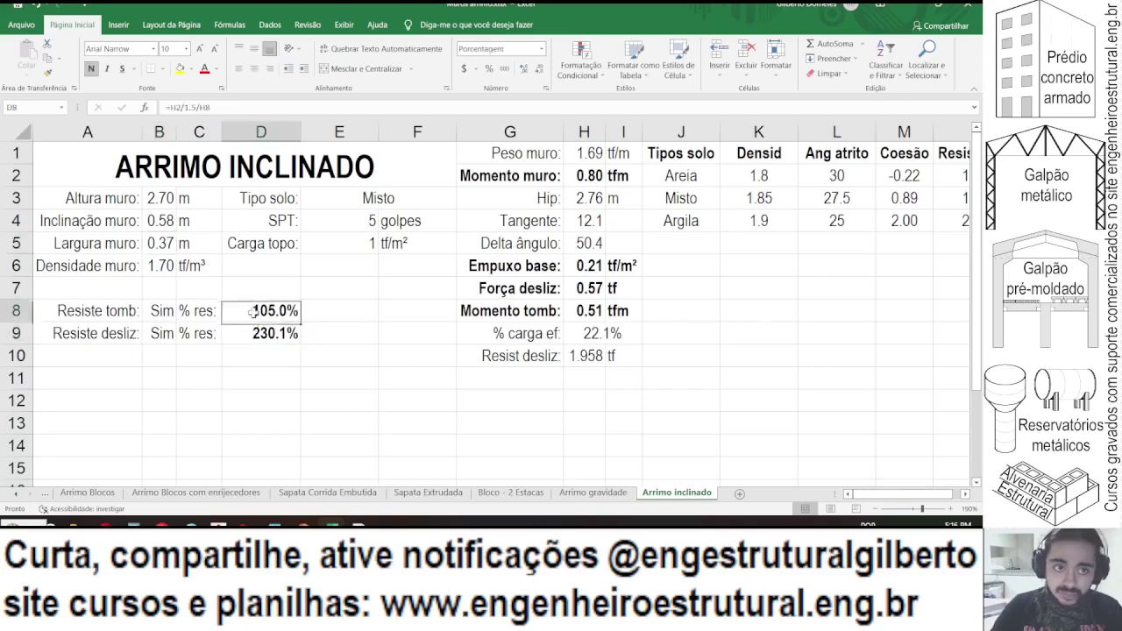
{"action": "left_click", "coordinate": [254, 334]}
{"action": "left_click", "coordinate": [251, 312]}
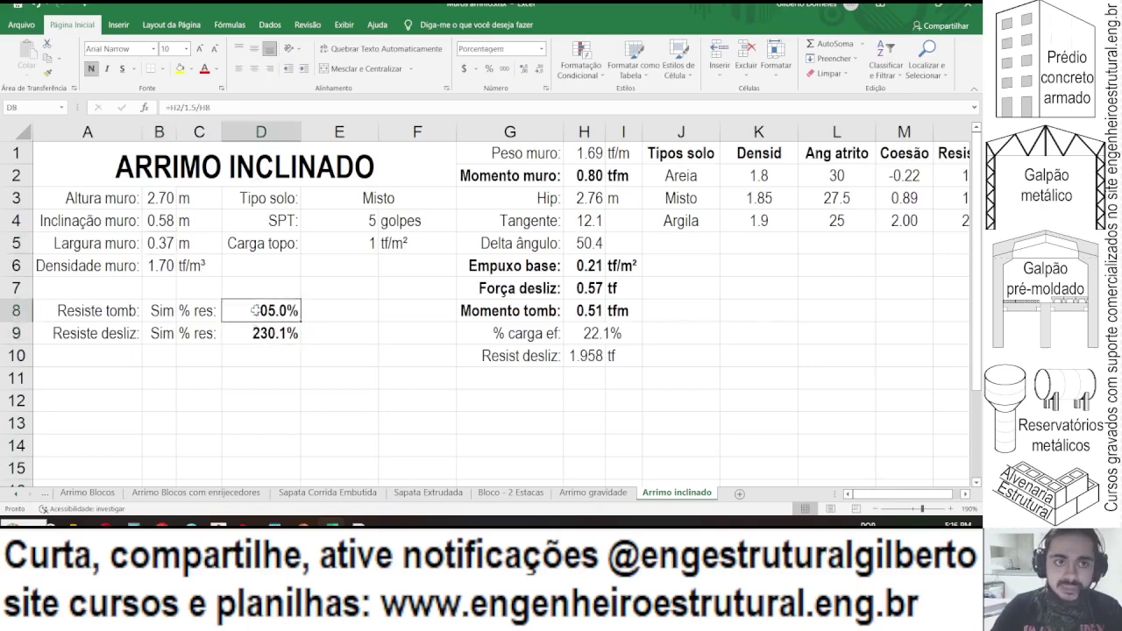
- Switch to AutoCAD and replace the ??? text of the wall's horizontal inclination dimension with 58
{"action": "left_click", "coordinate": [916, 11]}
{"action": "scroll", "coordinate": [395, 260], "scroll_direction": "down", "scroll_amount": 5}
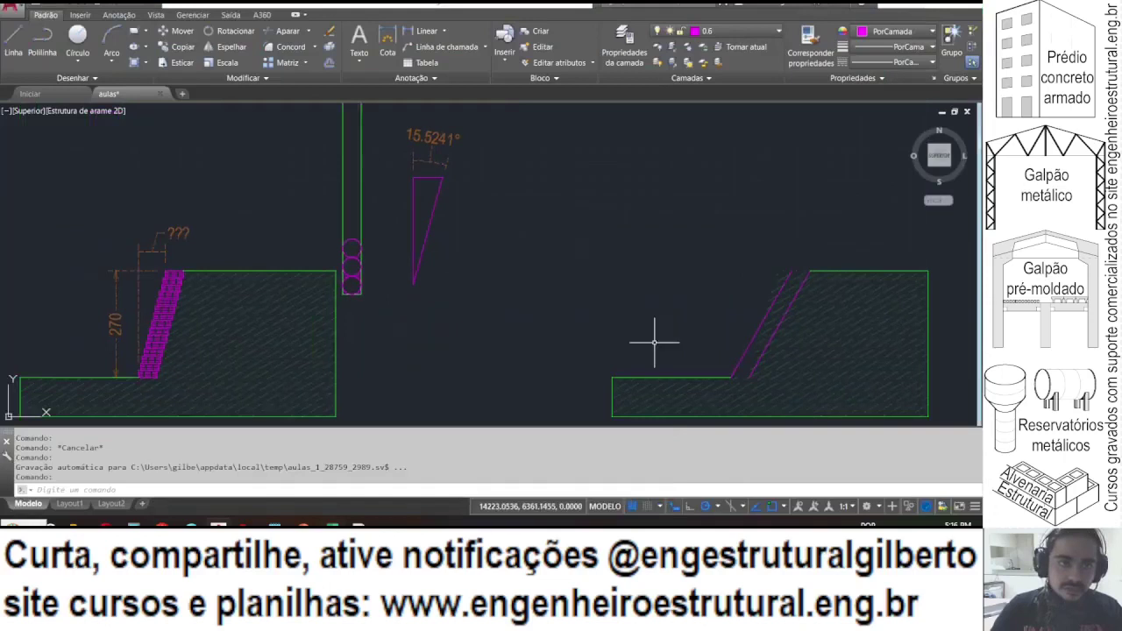
{"action": "scroll", "coordinate": [369, 342], "scroll_direction": "up", "scroll_amount": 4}
{"action": "double_click", "coordinate": [443, 275]}
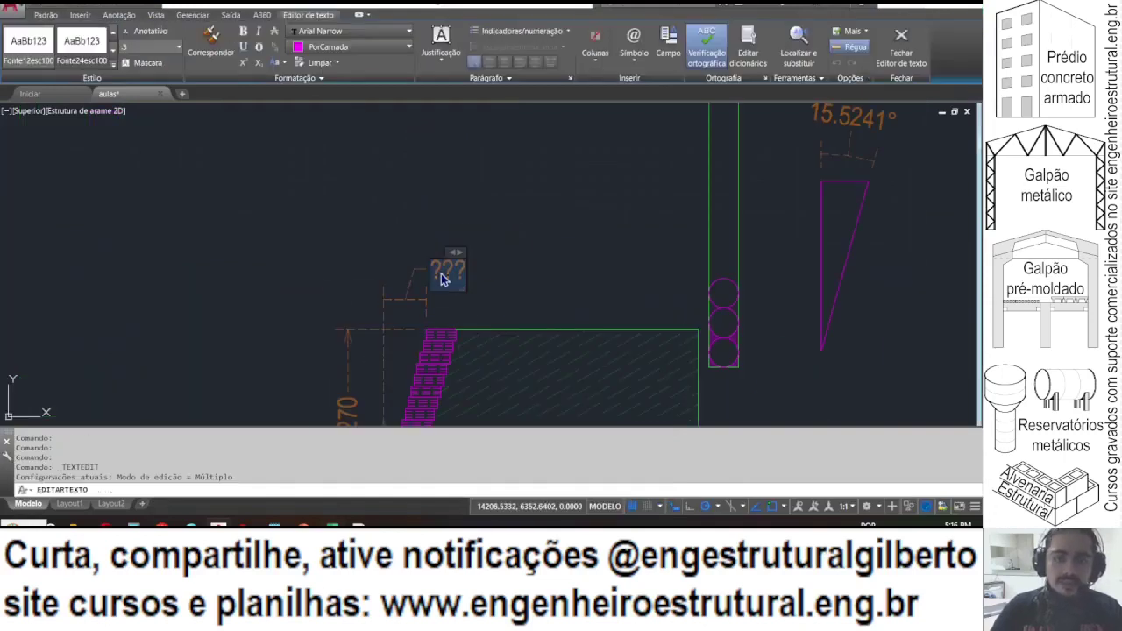
{"action": "type", "text": "58"}
{"action": "left_click", "coordinate": [438, 238]}
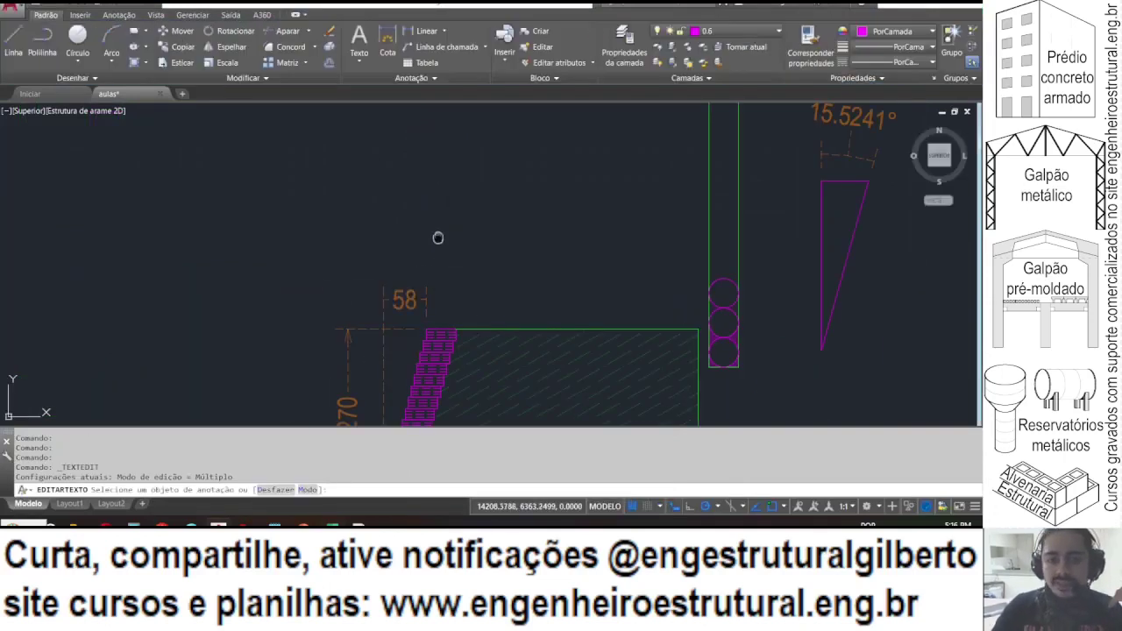
{"action": "scroll", "coordinate": [392, 185], "scroll_direction": "down", "scroll_amount": 3}
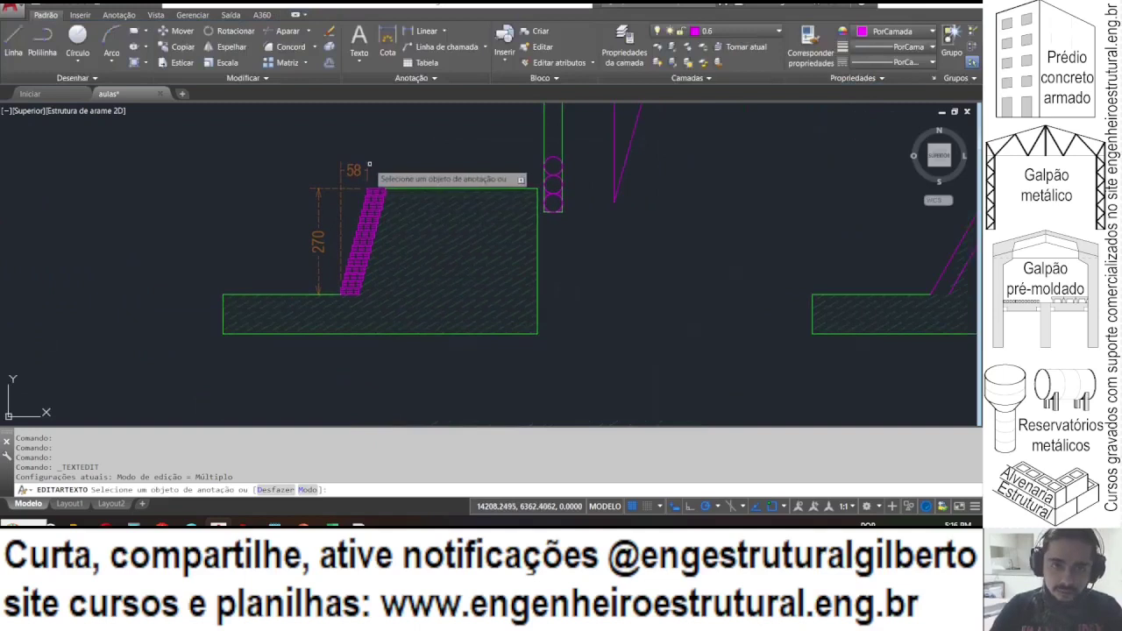
{"action": "key", "text": "Escape"}
- Select the triangle with its angle dimension and the tall narrow rectangle with circles between the two wall sections
{"action": "mouse_move", "coordinate": [321, 210]}
{"action": "left_mouse_down"}
{"action": "mouse_move", "coordinate": [339, 246]}
{"action": "mouse_move", "coordinate": [374, 263]}
{"action": "left_mouse_up"}
{"action": "scroll", "coordinate": [470, 304], "scroll_direction": "down", "scroll_amount": 2}
{"action": "left_click", "coordinate": [606, 326]}
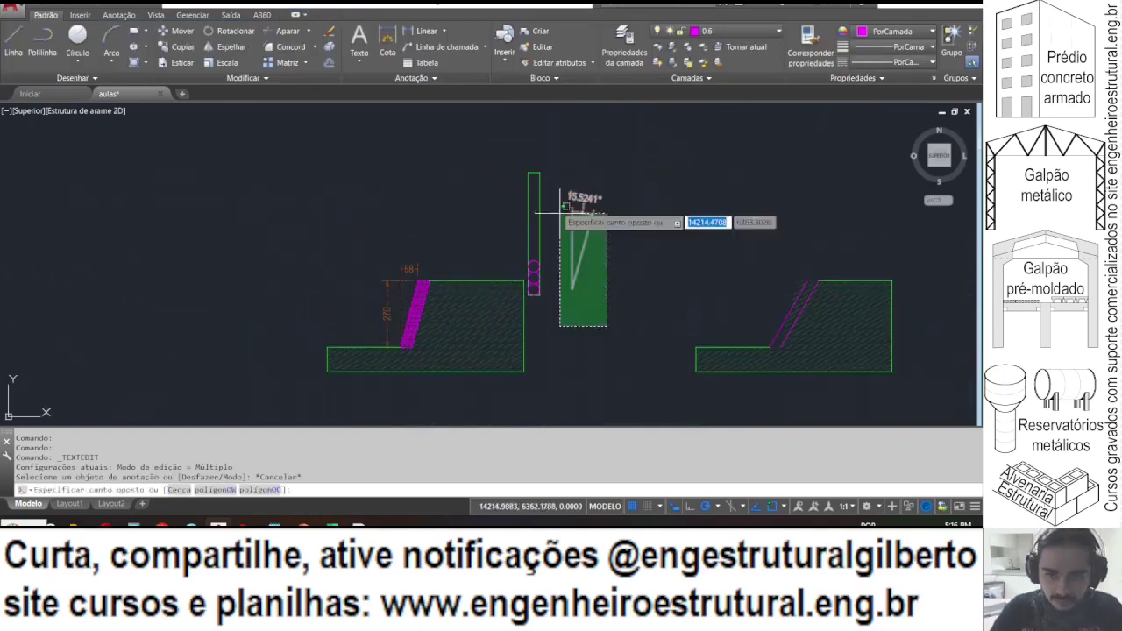
{"action": "left_click", "coordinate": [522, 161]}
- Switch back to Excel, show the top load in E5 with two decimals, and fit columns E and F to their contents
{"action": "key", "text": "alt+Tab"}
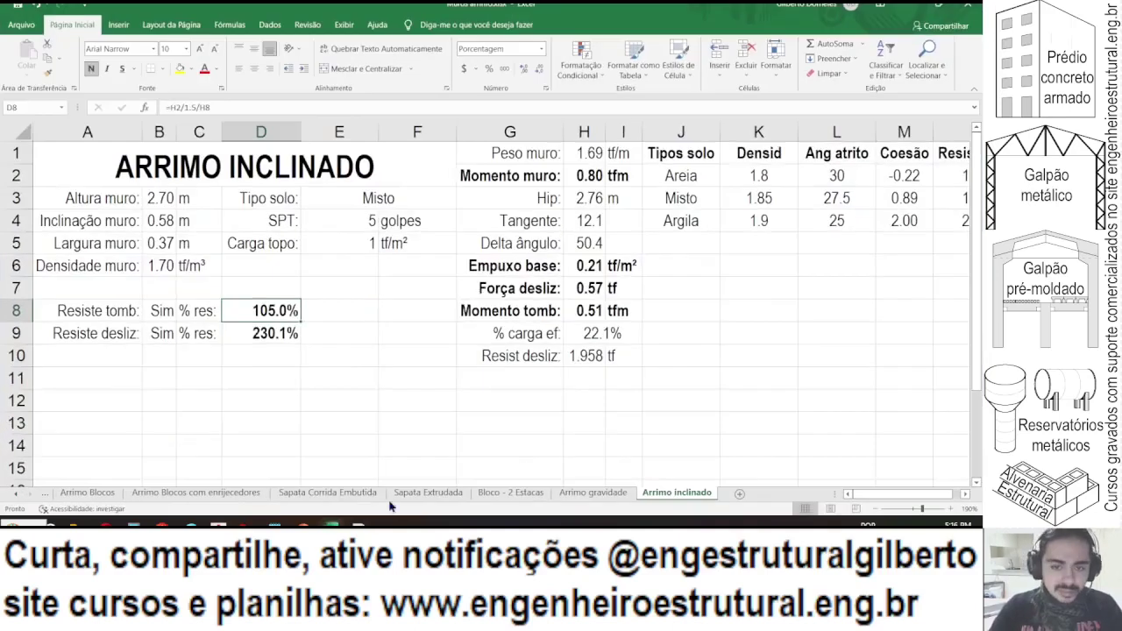
{"action": "left_click", "coordinate": [410, 388]}
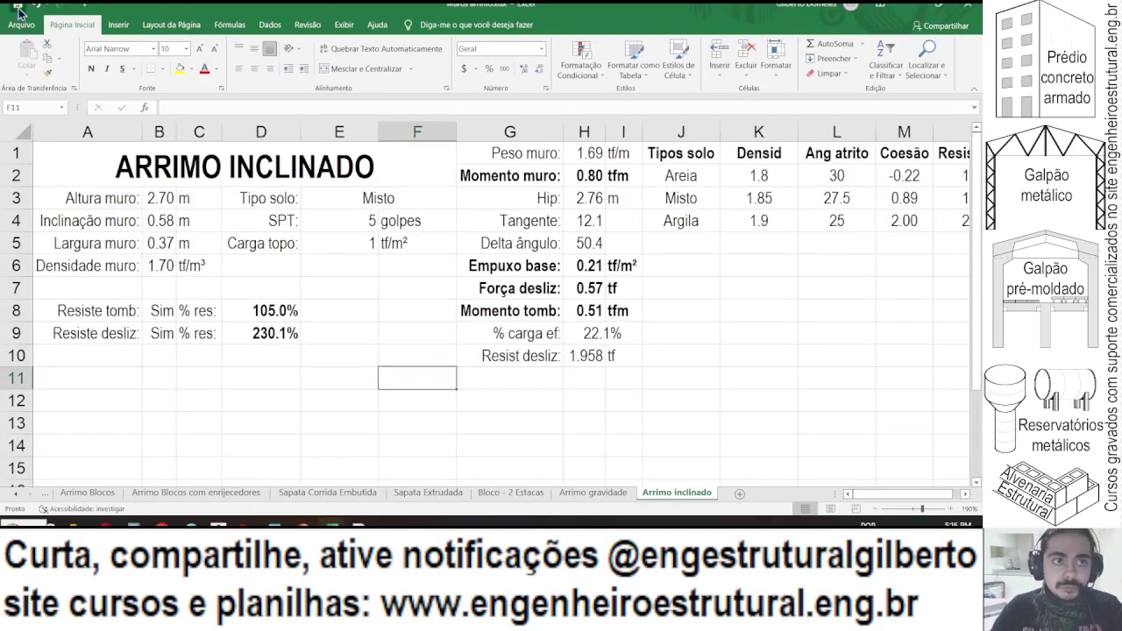
{"action": "left_click", "coordinate": [407, 234]}
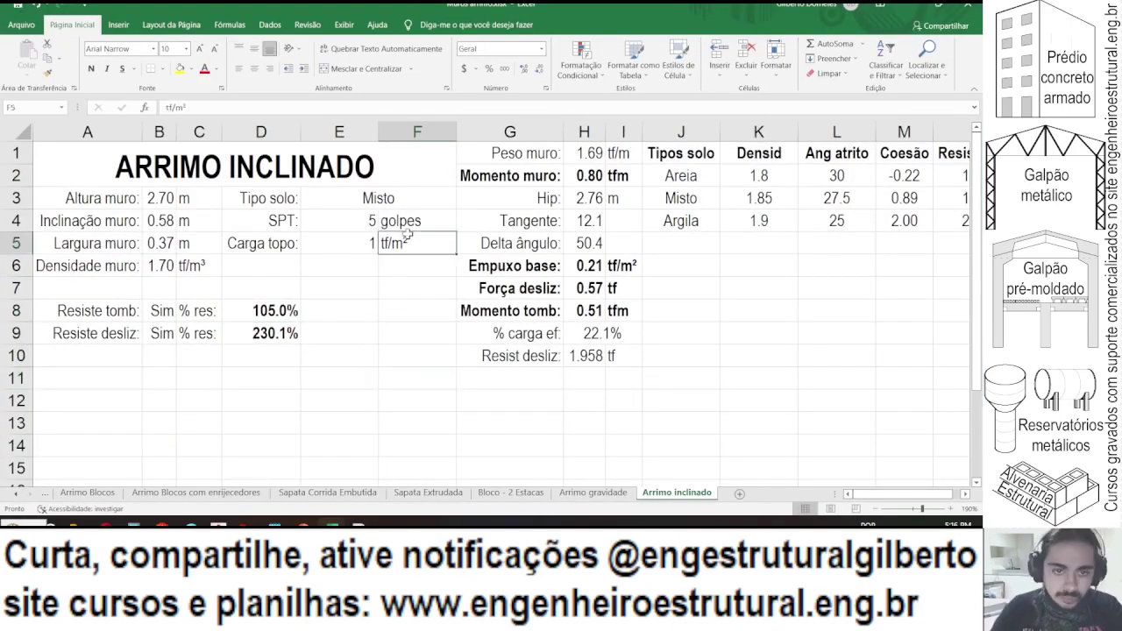
{"action": "left_click", "coordinate": [354, 289]}
{"action": "left_click", "coordinate": [345, 242]}
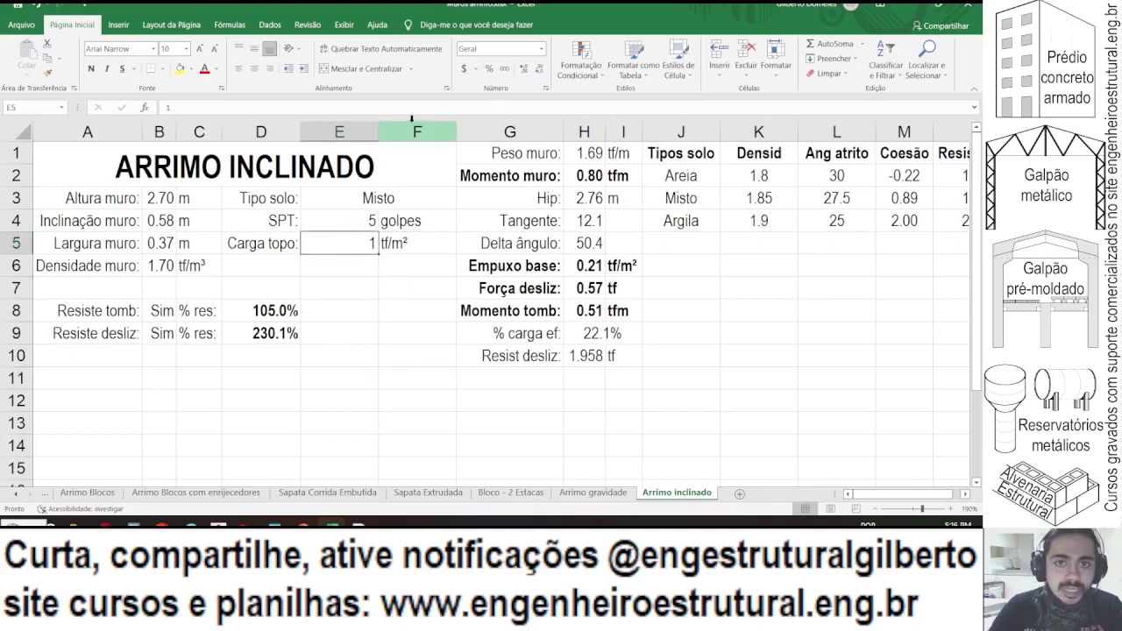
{"action": "left_click", "coordinate": [523, 68]}
{"action": "left_click", "coordinate": [523, 68]}
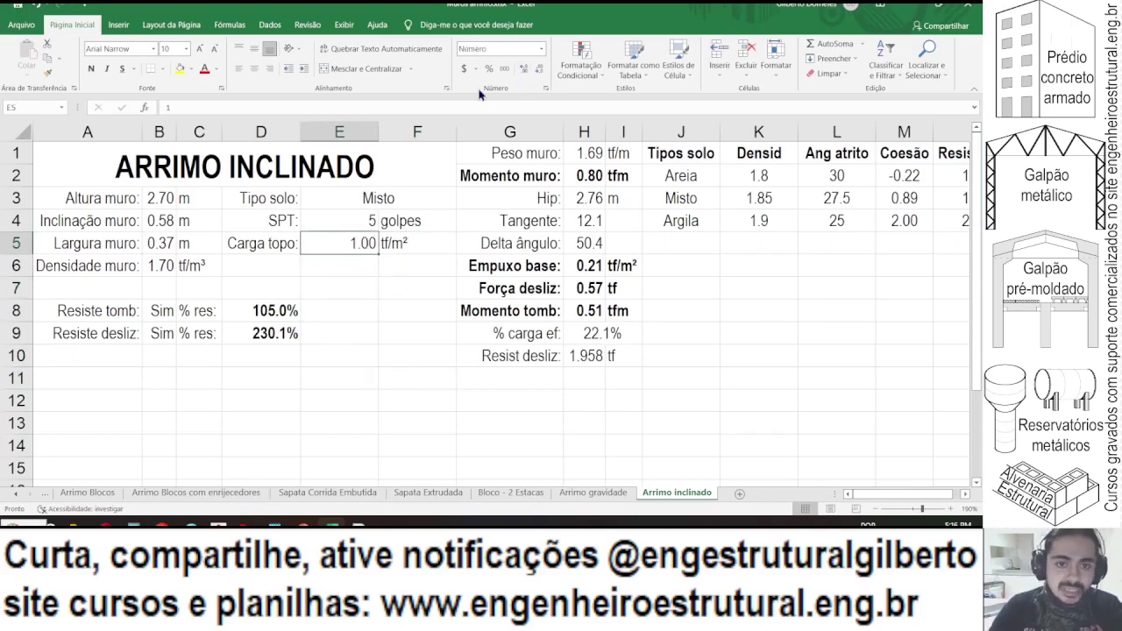
{"action": "double_click", "coordinate": [378, 133]}
{"action": "double_click", "coordinate": [412, 132]}
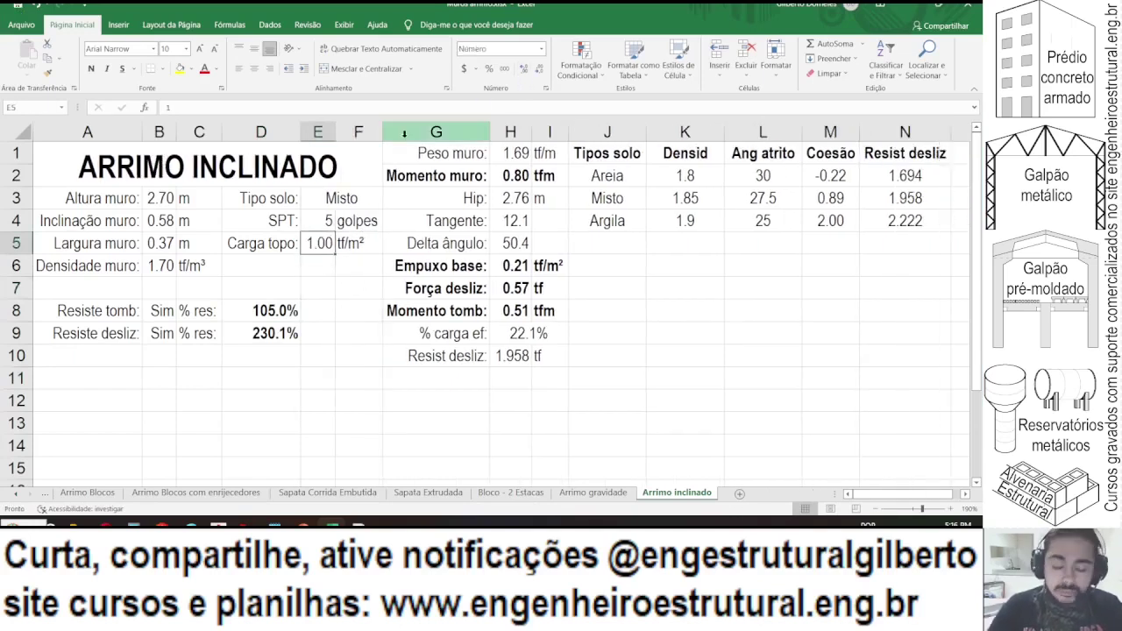